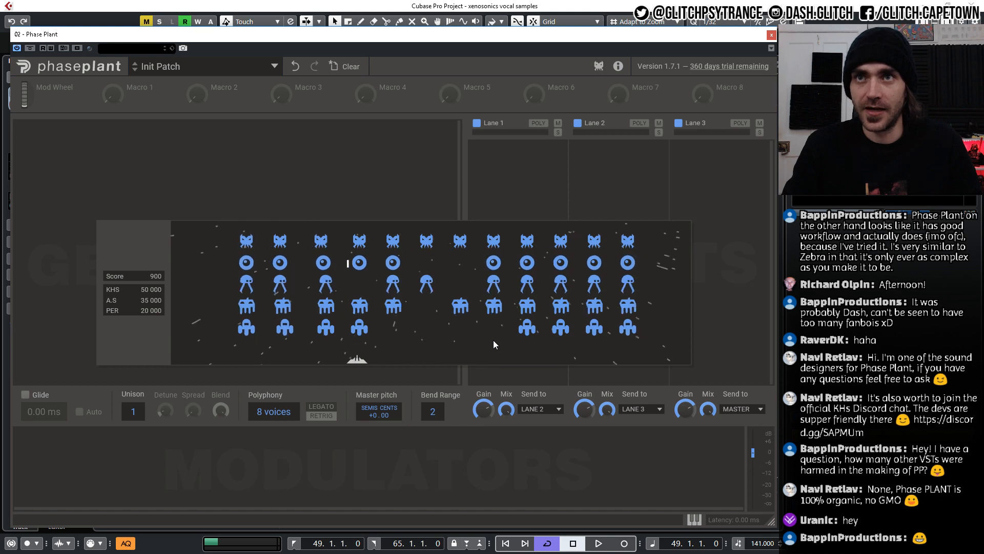
# Move the ship in the hidden invaders game and shoot down the whole bottom row of invaders.
pyautogui.press('space')
pyautogui.press('Right')
pyautogui.press('space')
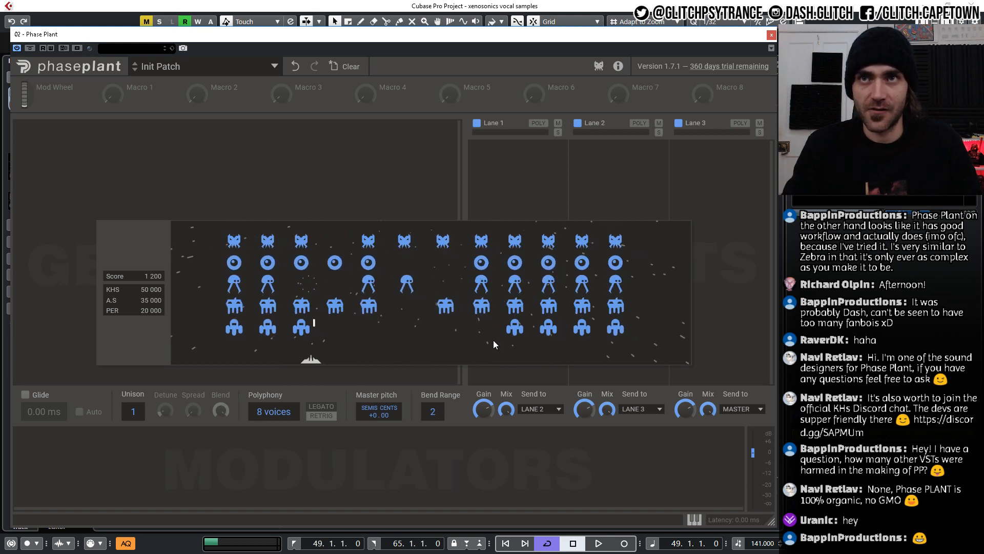
pyautogui.press('Left')
pyautogui.press('space')
pyautogui.press('Left')
pyautogui.press('space')
pyautogui.press('Right')
pyautogui.press('space')
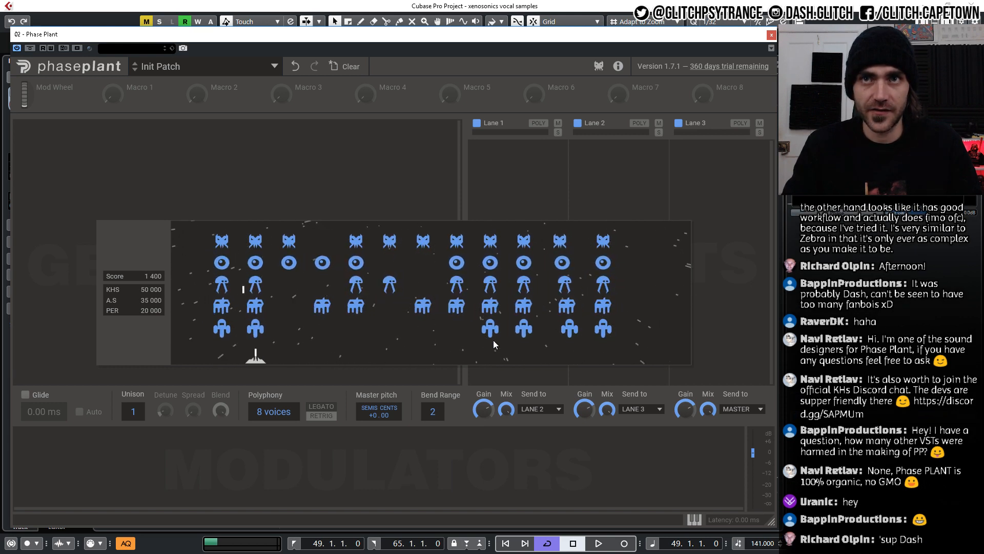
pyautogui.press('space')
pyautogui.press('Left')
pyautogui.press('space')
pyautogui.press('Right')
pyautogui.press('space')
pyautogui.press('Left')
pyautogui.press('space')
pyautogui.press('Left')
pyautogui.press('space')
pyautogui.press('Right')
pyautogui.press('space')
pyautogui.press('Left')
pyautogui.press('space')
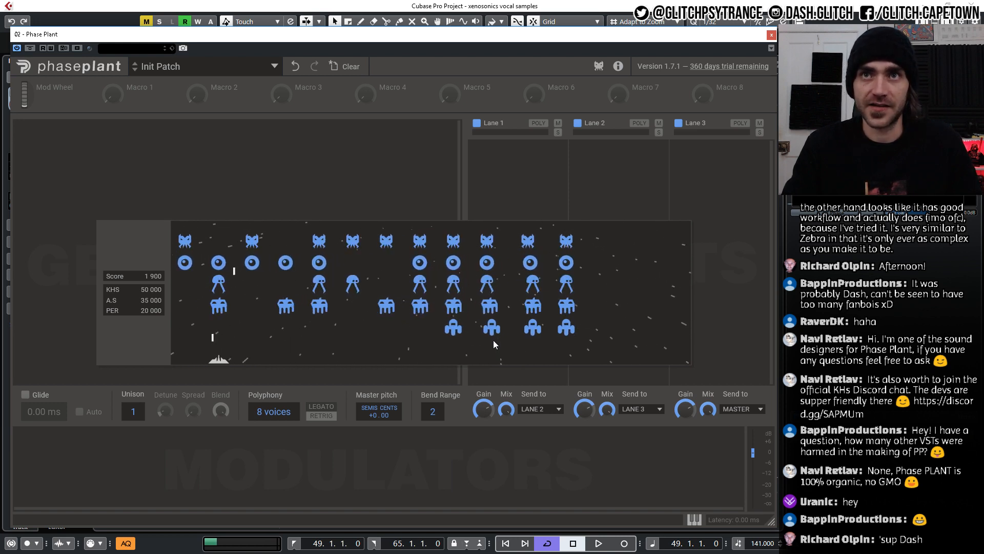
pyautogui.press('Right')
pyautogui.press('space')
pyautogui.press('Right')
pyautogui.press('Right')
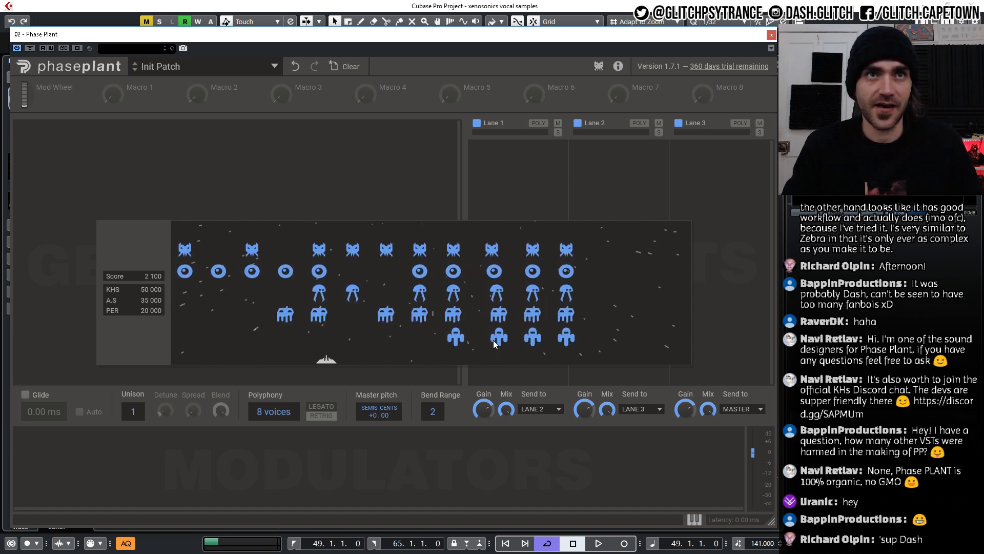
pyautogui.press('Right')
pyautogui.press('space')
pyautogui.press('Left')
pyautogui.press('space')
pyautogui.press('Right')
pyautogui.press('Right')
pyautogui.press('space')
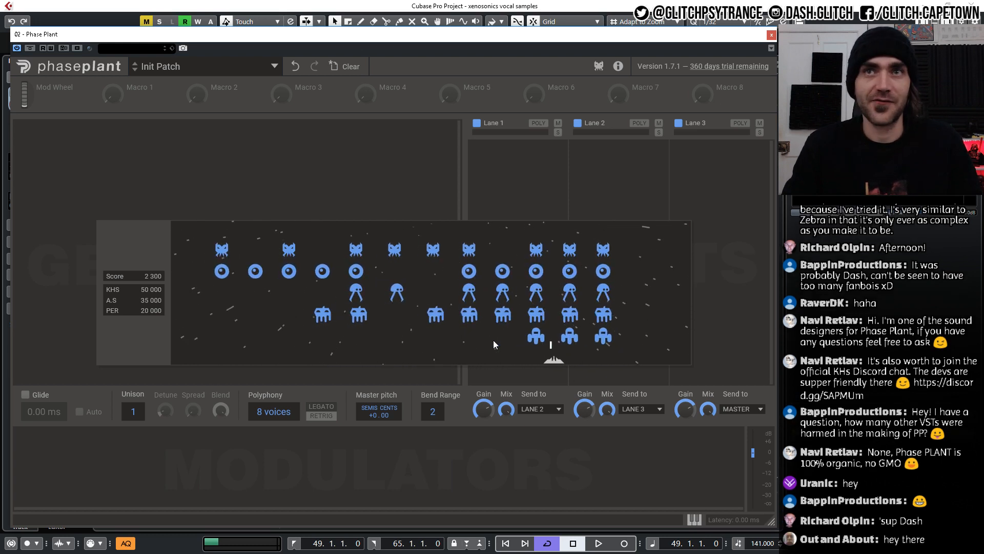
pyautogui.press('Right')
pyautogui.press('space')
pyautogui.press('Right')
pyautogui.press('space')
pyautogui.press('Left')
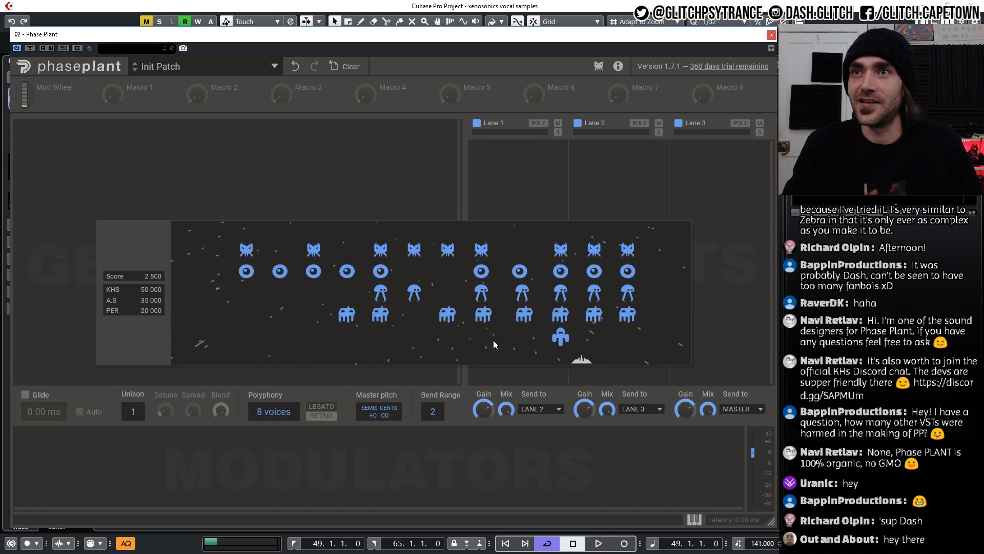
pyautogui.press('space')
pyautogui.press('Right')
pyautogui.press('space')
pyautogui.press('Right')
pyautogui.press('space')
pyautogui.press('Right')
pyautogui.press('space')
pyautogui.press('Right')
pyautogui.press('space')
pyautogui.press('Right')
pyautogui.press('space')
pyautogui.press('Right')
pyautogui.press('space')
pyautogui.press('Left')
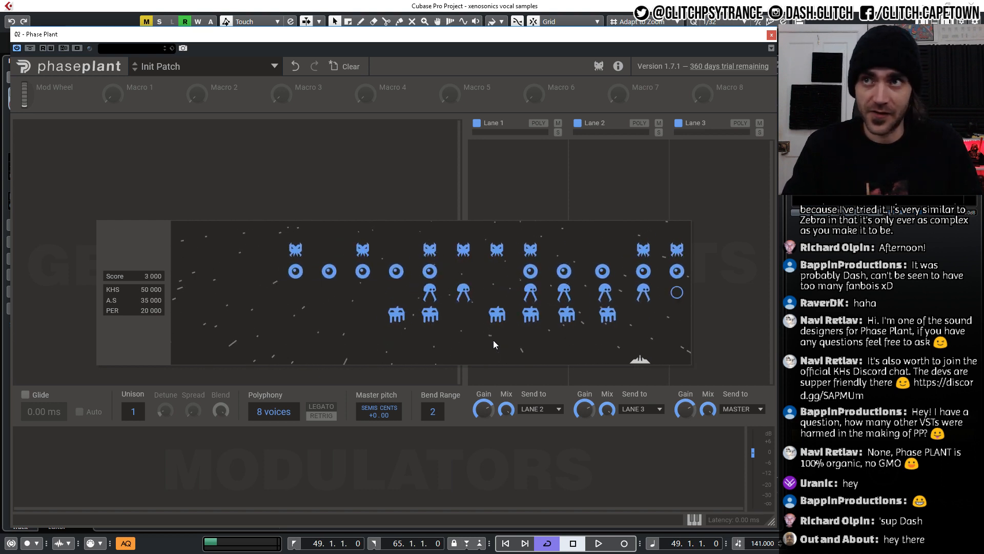
# Shoot down the remaining squid-shaped invaders in the fourth row and thin out the rows above them.
pyautogui.press('space')
pyautogui.press('space')
pyautogui.press('Left')
pyautogui.press('Left')
pyautogui.press('space')
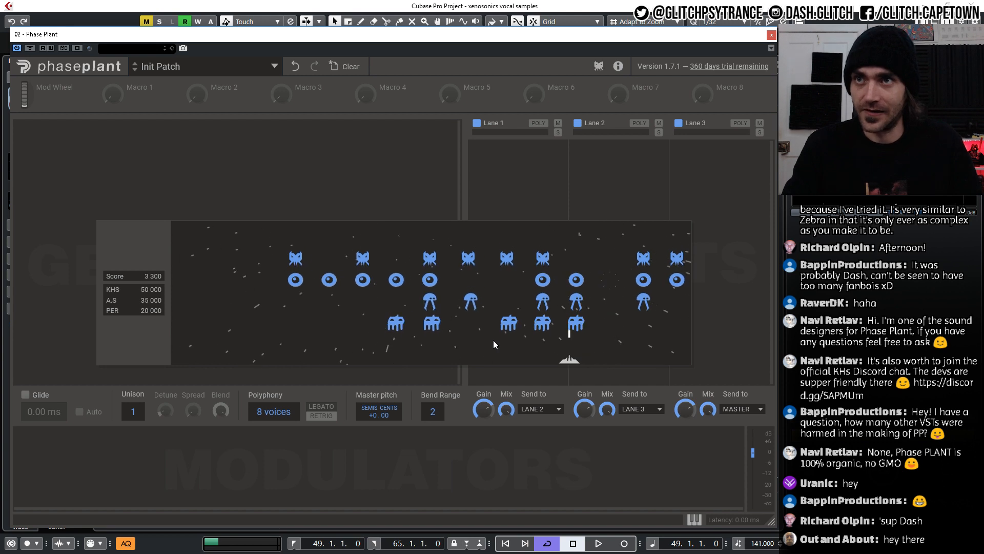
pyautogui.press('space')
pyautogui.press('Left')
pyautogui.press('space')
pyautogui.press('space')
pyautogui.press('Left')
pyautogui.press('space')
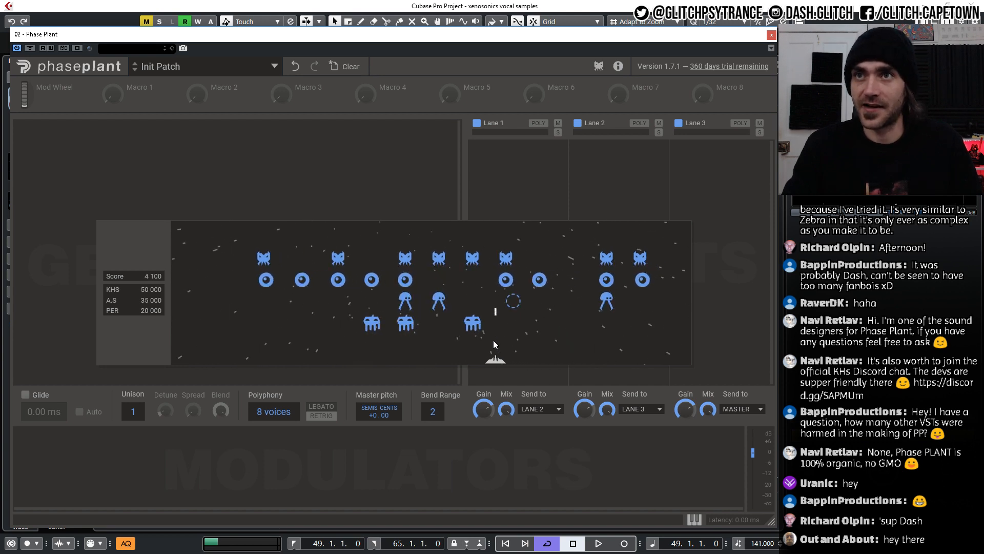
pyautogui.press('Right')
pyautogui.press('space')
pyautogui.press('space')
pyautogui.press('Left')
pyautogui.press('space')
pyautogui.press('Left')
pyautogui.press('space')
pyautogui.press('Right')
pyautogui.press('Left')
pyautogui.press('space')
pyautogui.press('Left')
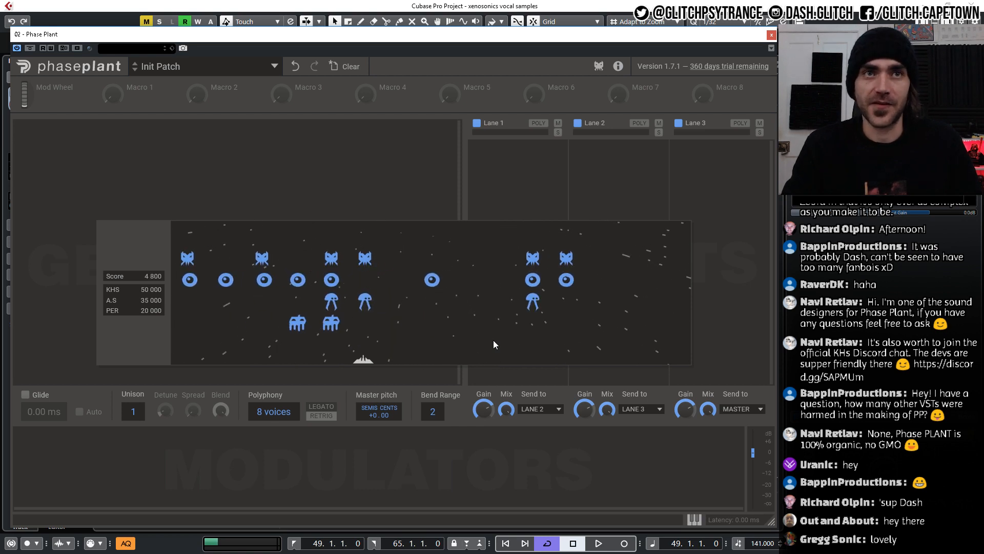
pyautogui.press('space')
pyautogui.press('Right')
pyautogui.press('space')
pyautogui.press('Right')
pyautogui.press('space')
pyautogui.press('space')
pyautogui.press('Right')
pyautogui.press('space')
pyautogui.press('Left')
pyautogui.press('space')
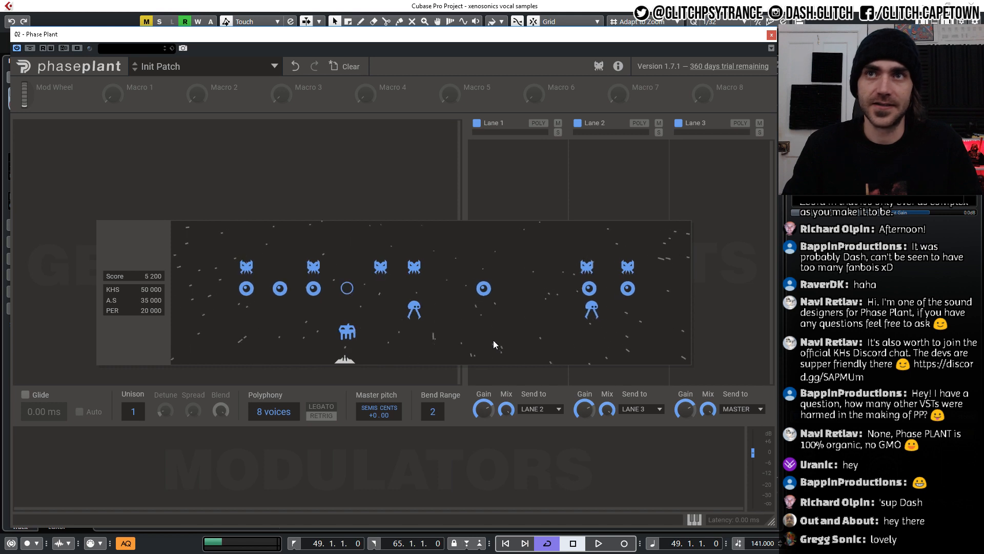
pyautogui.press('space')
pyautogui.press('Right')
pyautogui.press('space')
pyautogui.press('Right')
pyautogui.press('Right')
pyautogui.press('space')
pyautogui.press('Left')
pyautogui.press('space')
pyautogui.press('Left')
pyautogui.press('Left')
pyautogui.press('space')
pyautogui.press('Left')
pyautogui.press('Right')
pyautogui.press('space')
pyautogui.press('Left')
pyautogui.press('space')
pyautogui.press('space')
pyautogui.press('Right')
pyautogui.press('Right')
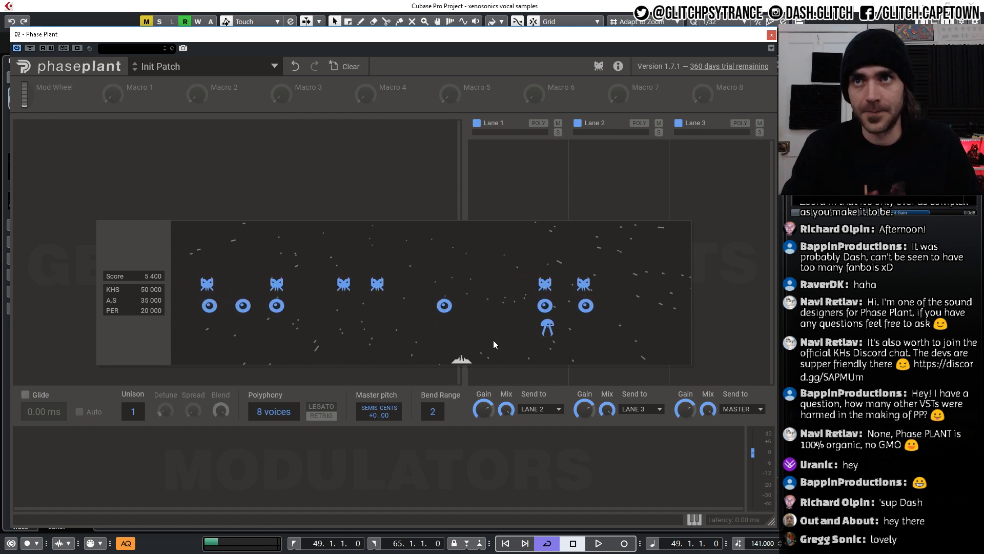
# Keep shooting at the last descending invaders of the upper rows until the round ends.
pyautogui.press('space')
pyautogui.press('space')
pyautogui.press('Right')
pyautogui.press('space')
pyautogui.press('Right')
pyautogui.press('Left')
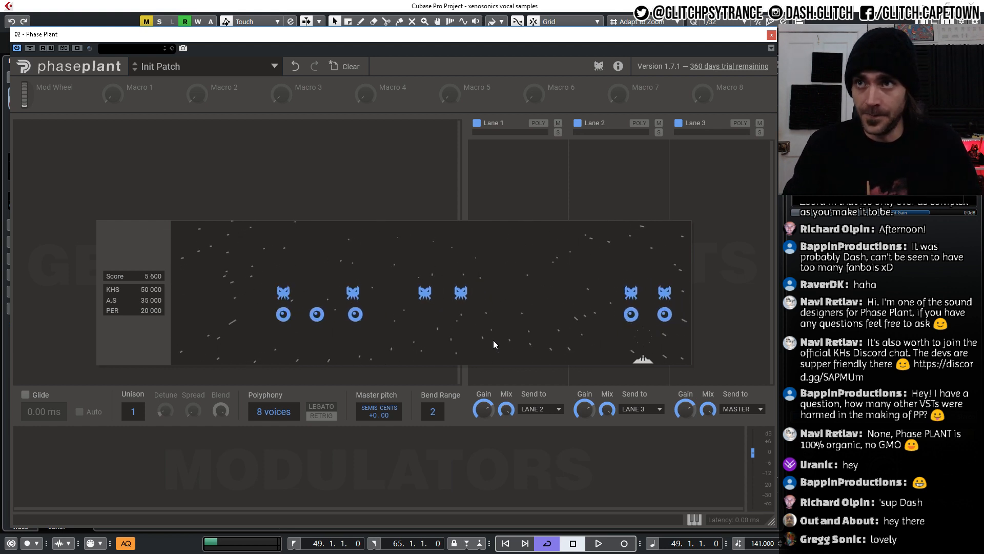
pyautogui.press('Left')
pyautogui.press('Right')
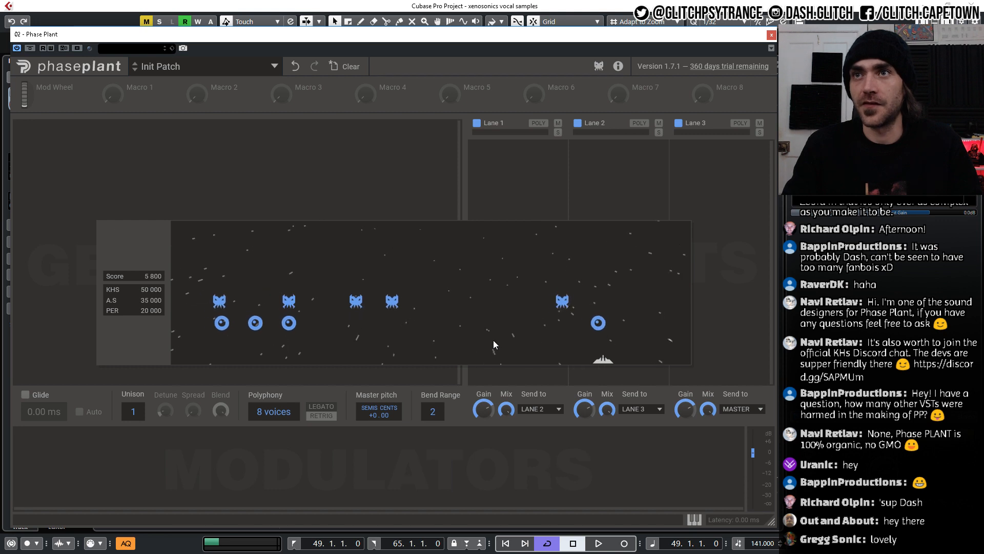
pyautogui.press('Right')
pyautogui.press('Left')
pyautogui.press('space')
pyautogui.press('Left')
pyautogui.press('space')
pyautogui.press('space')
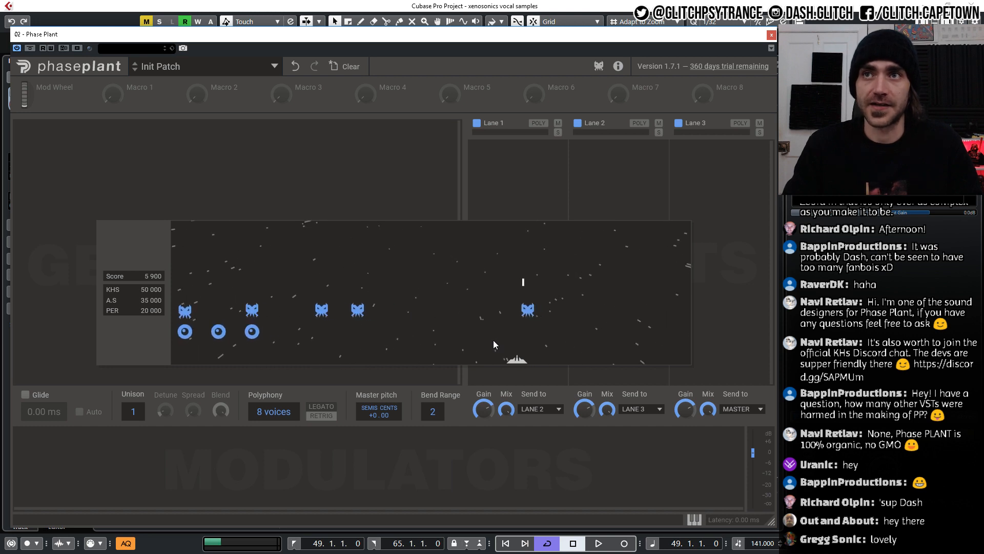
pyautogui.press('Right')
pyautogui.press('Right')
pyautogui.press('space')
pyautogui.press('Left')
pyautogui.press('Left')
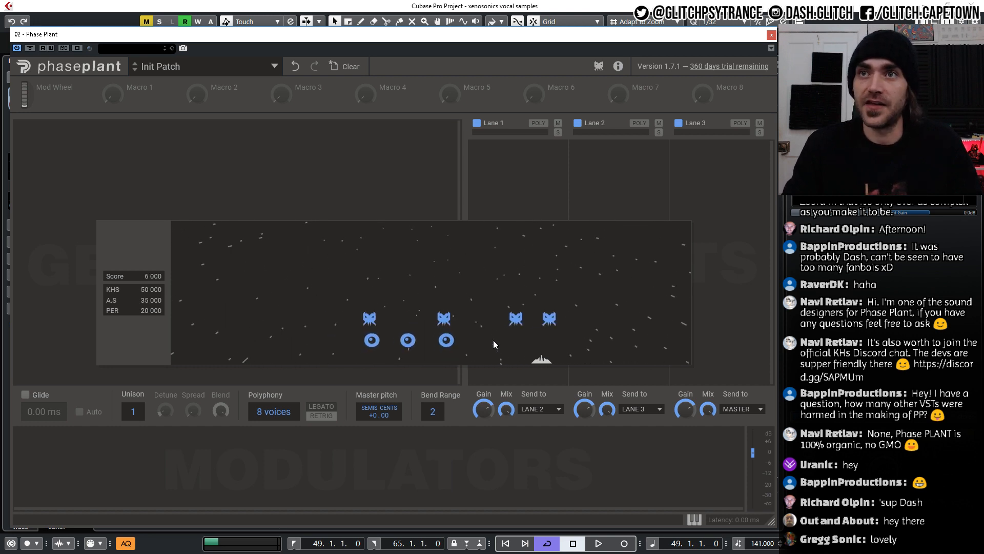
pyautogui.press('space')
pyautogui.press('Right')
pyautogui.press('space')
pyautogui.press('Left')
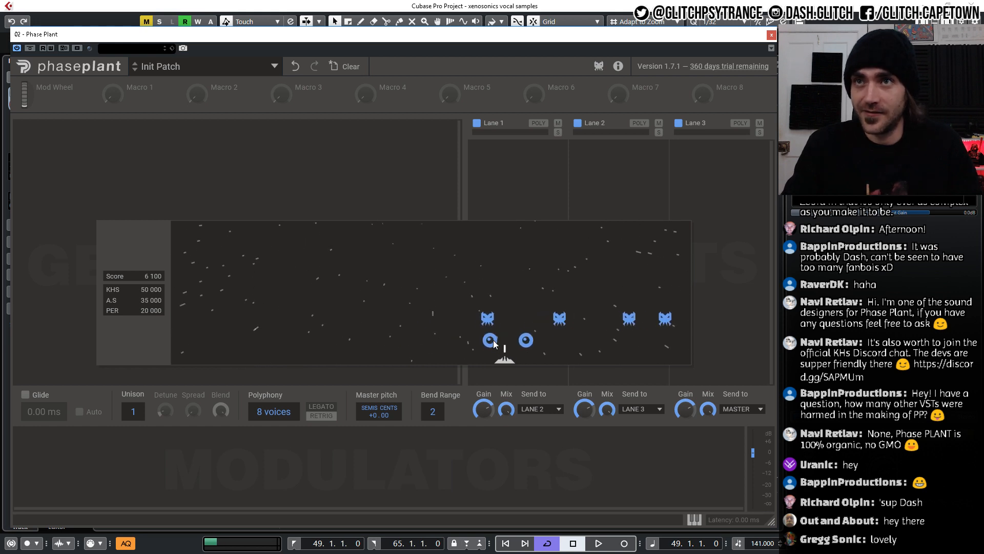
pyautogui.press('space')
pyautogui.press('Right')
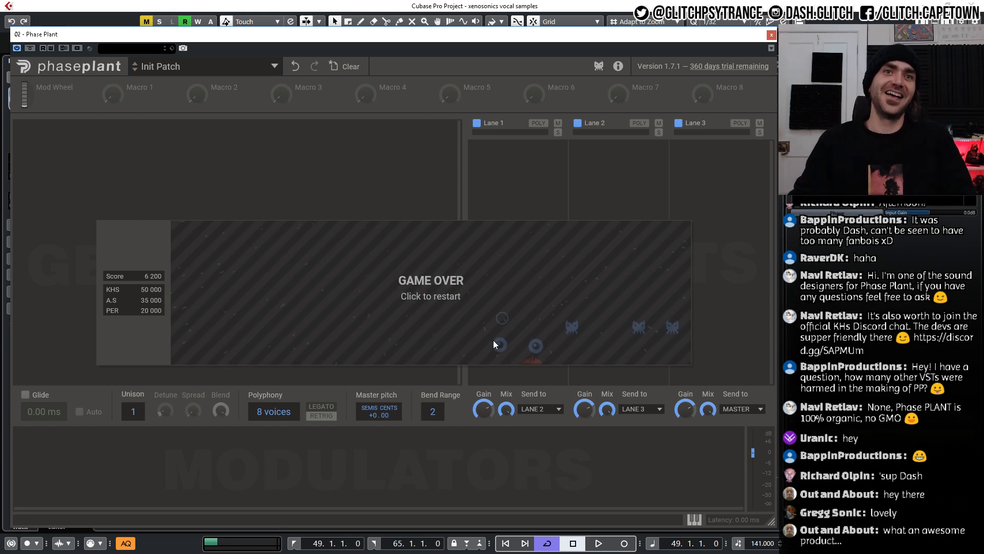
# Restart the invaders game and shoot down the first invaders in the middle columns of the formation.
pyautogui.click(447, 279)
pyautogui.press('space')
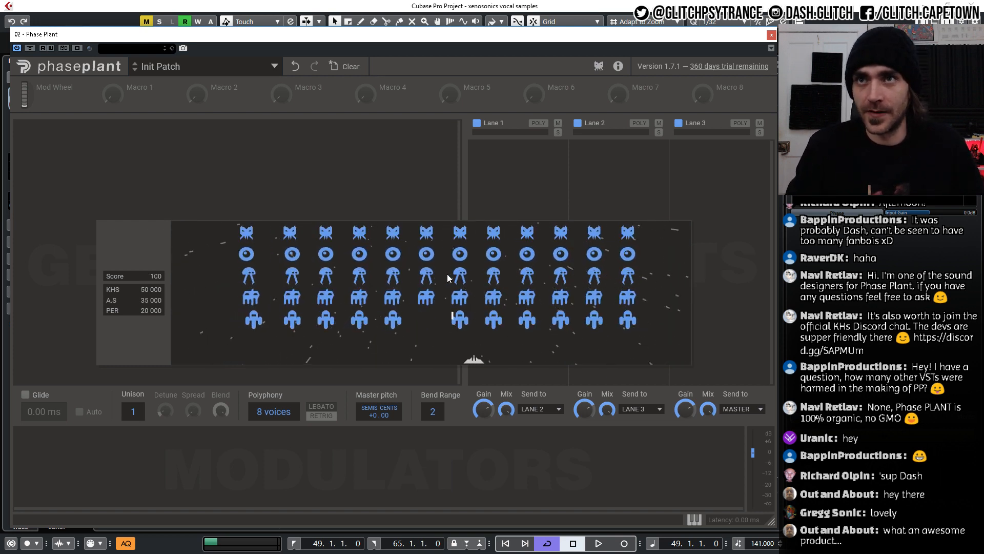
pyautogui.press('Right')
pyautogui.press('space')
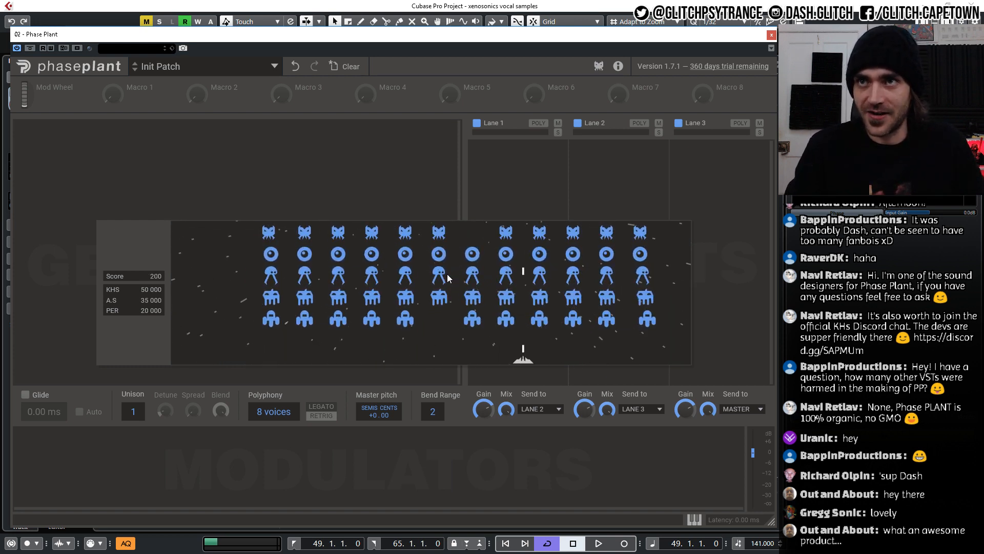
pyautogui.press('space')
pyautogui.press('Left')
pyautogui.press('space')
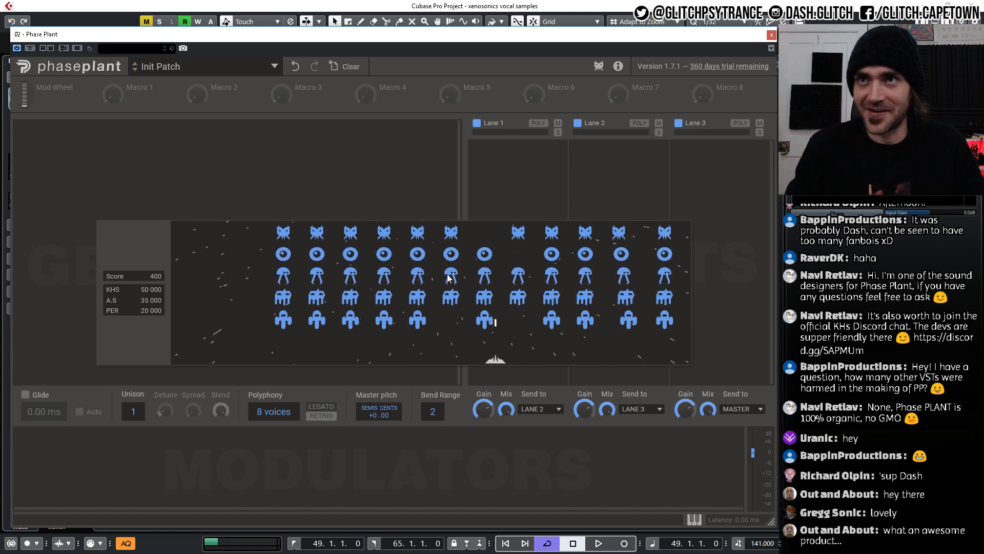
pyautogui.press('Left')
pyautogui.press('space')
pyautogui.press('Right')
pyautogui.press('space')
pyautogui.press('Left')
pyautogui.press('space')
pyautogui.press('Right')
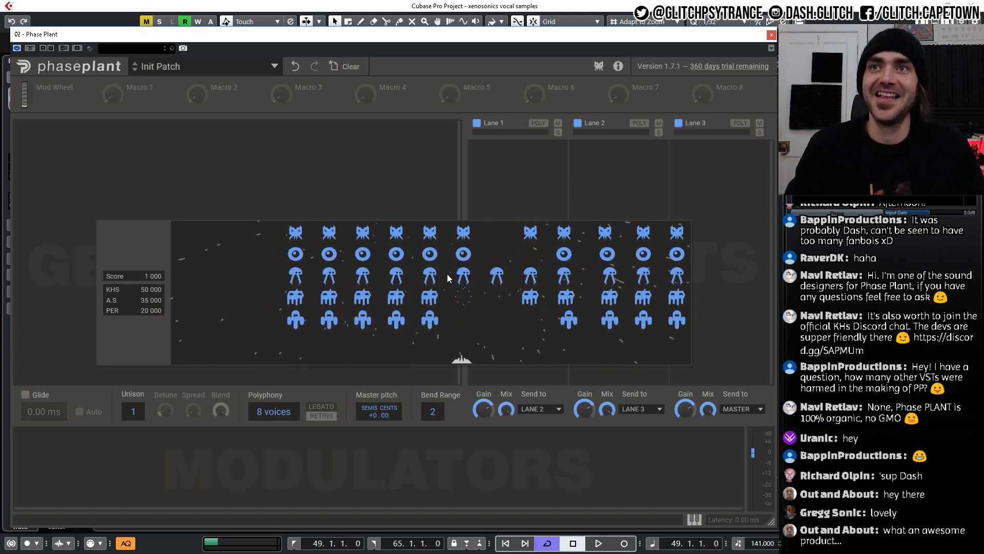
# Move the ship toward the formation's left side, shooting down invaders in the two lowest rows along the way.
pyautogui.press('Left')
pyautogui.press('space')
pyautogui.press('space')
pyautogui.press('Left')
pyautogui.press('space')
pyautogui.press('space')
pyautogui.press('Left')
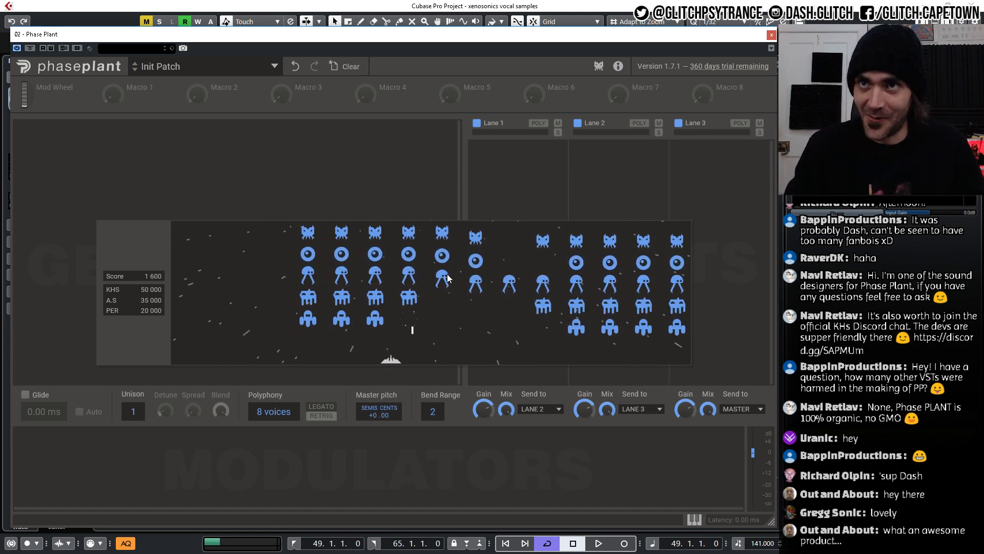
pyautogui.press('Left')
pyautogui.press('space')
pyautogui.press('Left')
pyautogui.press('space')
pyautogui.press('Left')
pyautogui.press('space')
pyautogui.press('Right')
pyautogui.press('Right')
pyautogui.press('space')
pyautogui.press('Left')
pyautogui.press('space')
pyautogui.press('Right')
pyautogui.press('Left')
pyautogui.press('space')
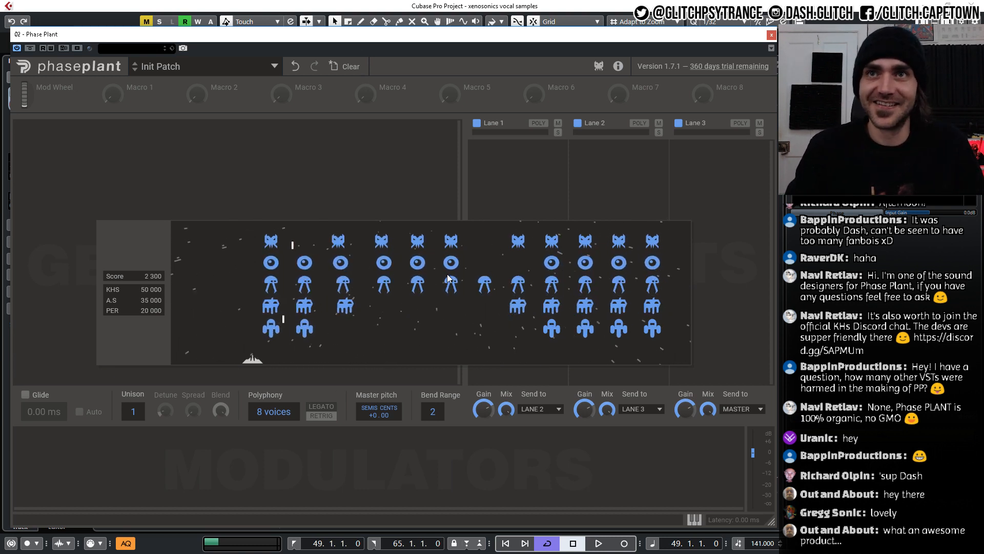
# Shoot down the last two bottom-row invaders at the formation's left end.
pyautogui.press('Left')
pyautogui.press('Right')
pyautogui.press('space')
pyautogui.press('space')
pyautogui.press('Left')
pyautogui.press('space')
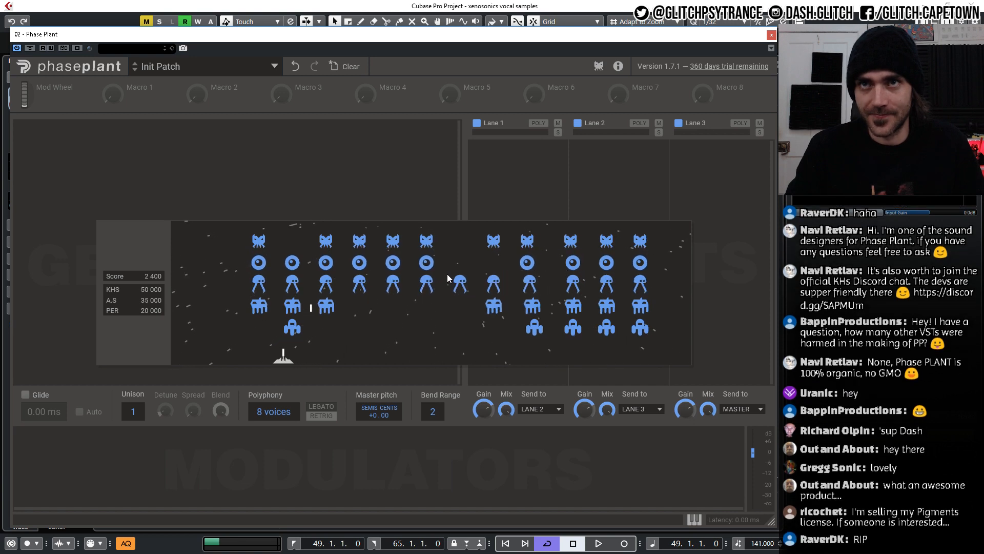
pyautogui.press('Right')
pyautogui.press('Left')
pyautogui.press('space')
pyautogui.press('space')
pyautogui.press('Right')
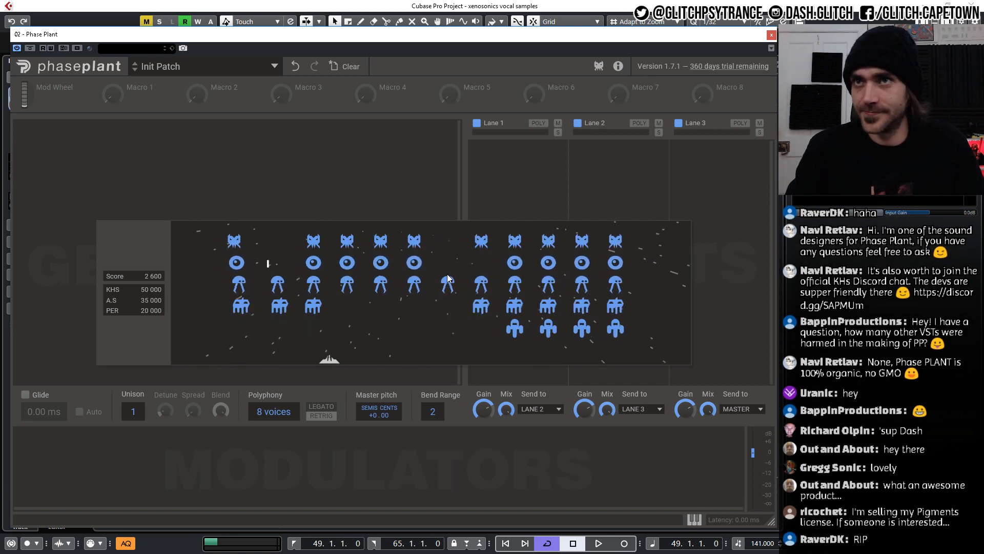
# Move the ship to the formation's right side and shoot down the remaining four bottom-row invaders there.
pyautogui.press('Right')
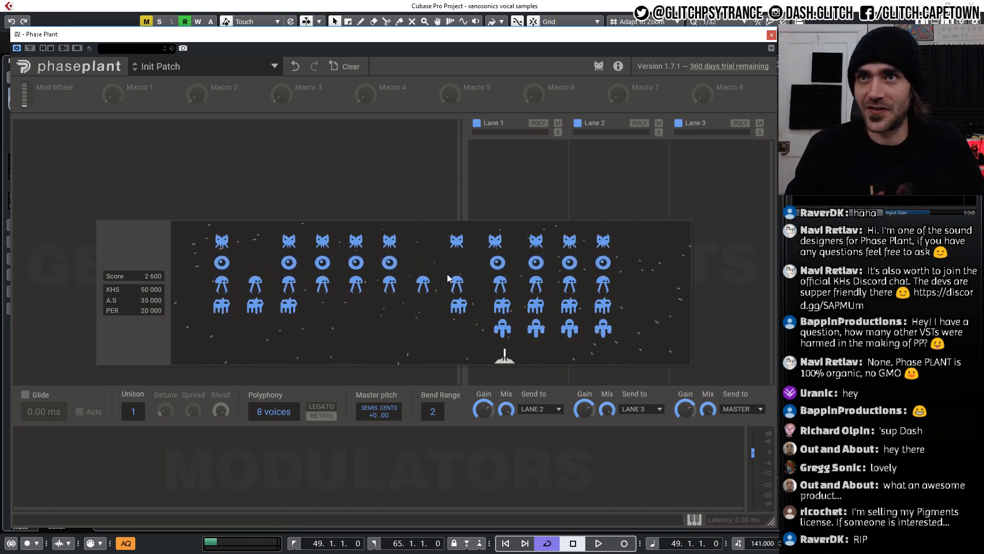
pyautogui.press('Right')
pyautogui.press('space')
pyautogui.press('Right')
pyautogui.press('space')
pyautogui.press('space')
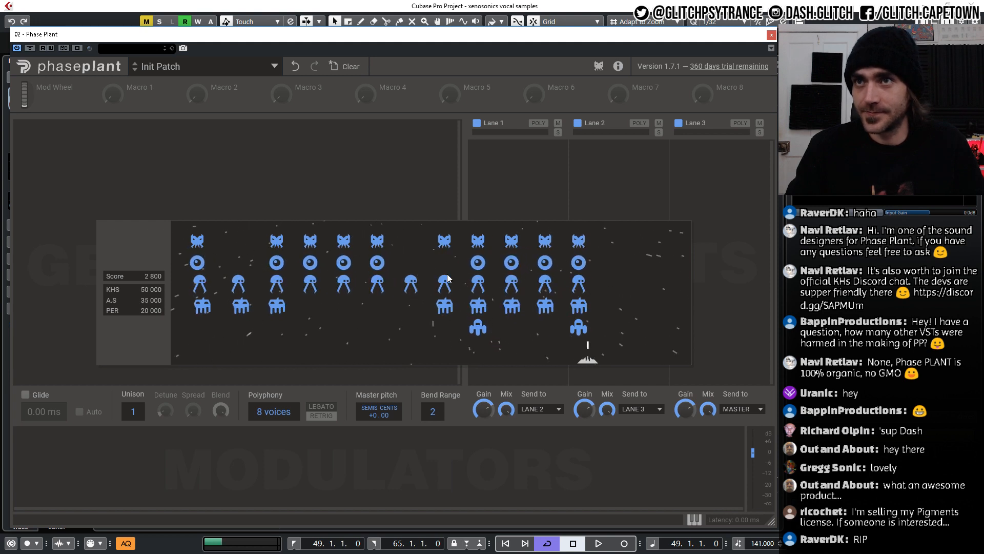
pyautogui.press('Left')
pyautogui.press('space')
pyautogui.press('Left')
pyautogui.press('Right')
pyautogui.press('space')
pyautogui.press('space')
pyautogui.press('Left')
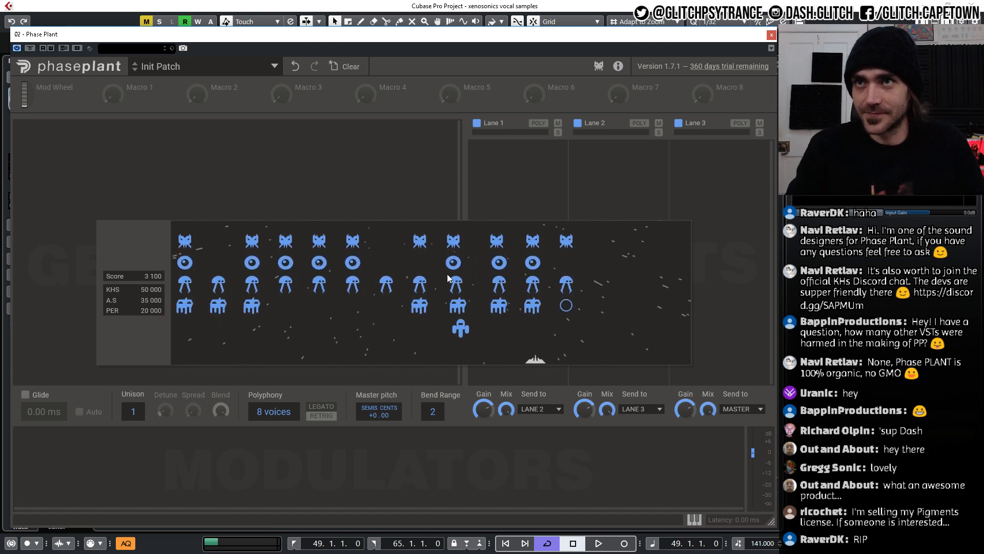
pyautogui.press('Left')
pyautogui.press('space')
pyautogui.press('space')
pyautogui.press('space')
pyautogui.press('Right')
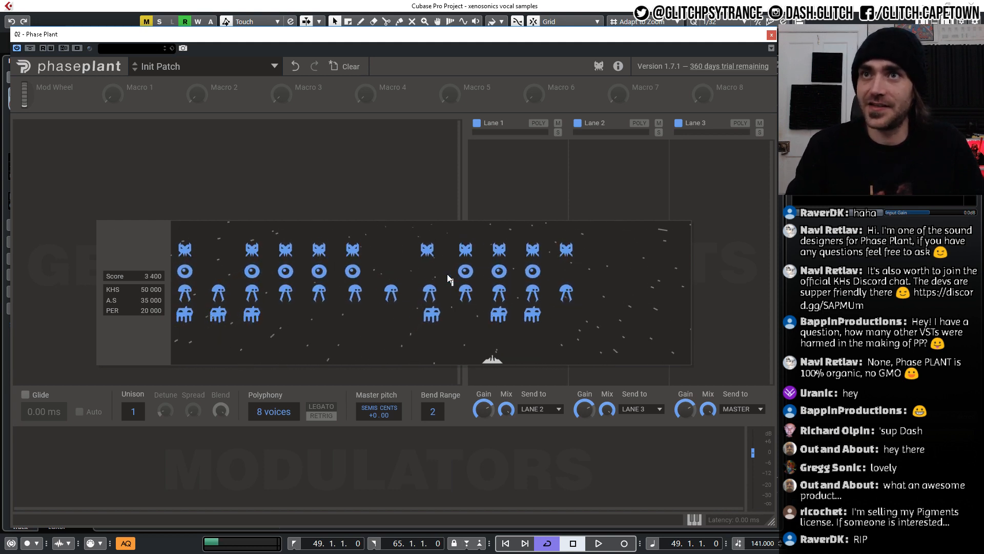
# Shoot down the rightmost squid-shaped invaders of the fourth row and fire at the row above them.
pyautogui.press('Right')
pyautogui.press('space')
pyautogui.press('Right')
pyautogui.press('space')
pyautogui.press('Right')
pyautogui.press('space')
pyautogui.press('Right')
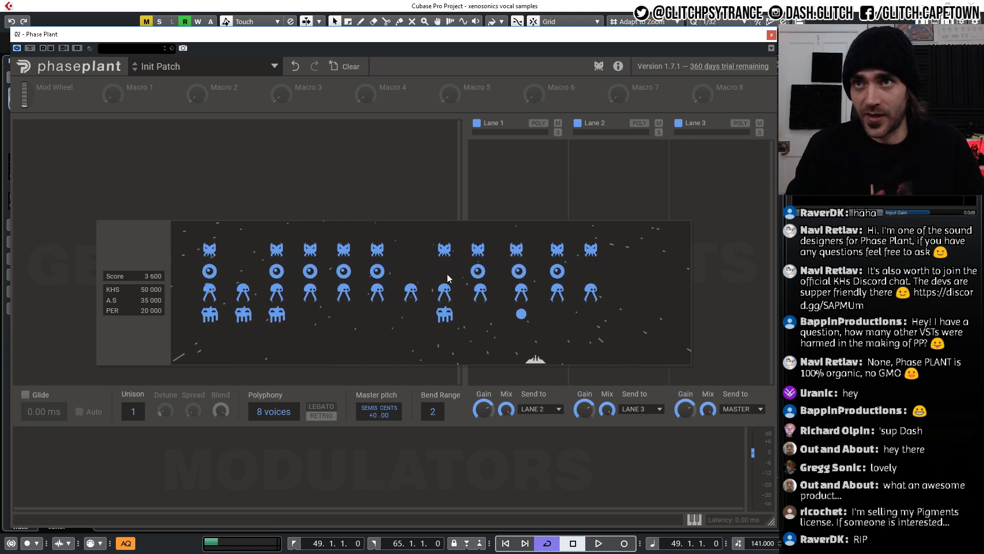
pyautogui.press('space')
pyautogui.press('Right')
pyautogui.press('space')
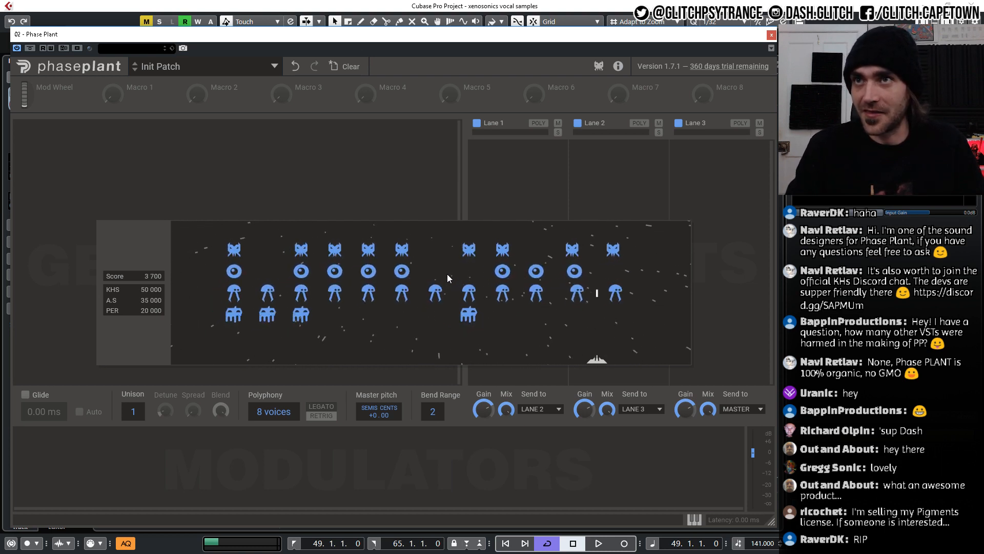
# Move the ship back across the field and clear the remaining squid-shaped invaders of the fourth row.
pyautogui.press('Left')
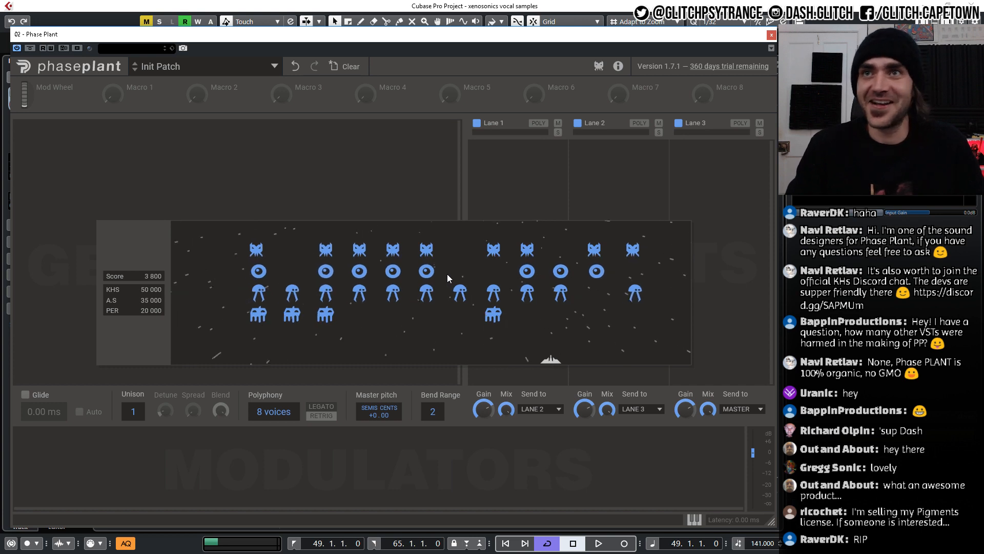
pyautogui.press('Left')
pyautogui.press('space')
pyautogui.press('Left')
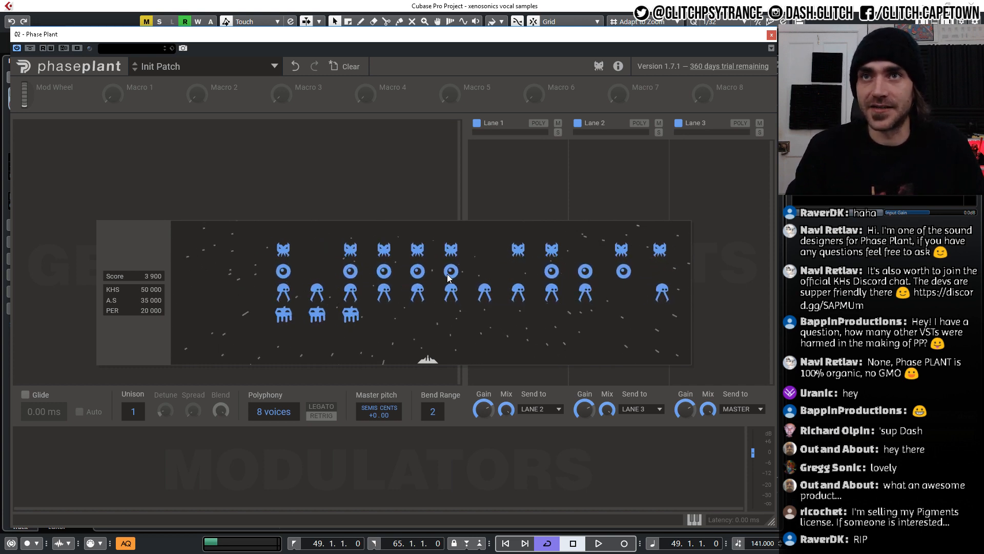
pyautogui.press('Left')
pyautogui.press('space')
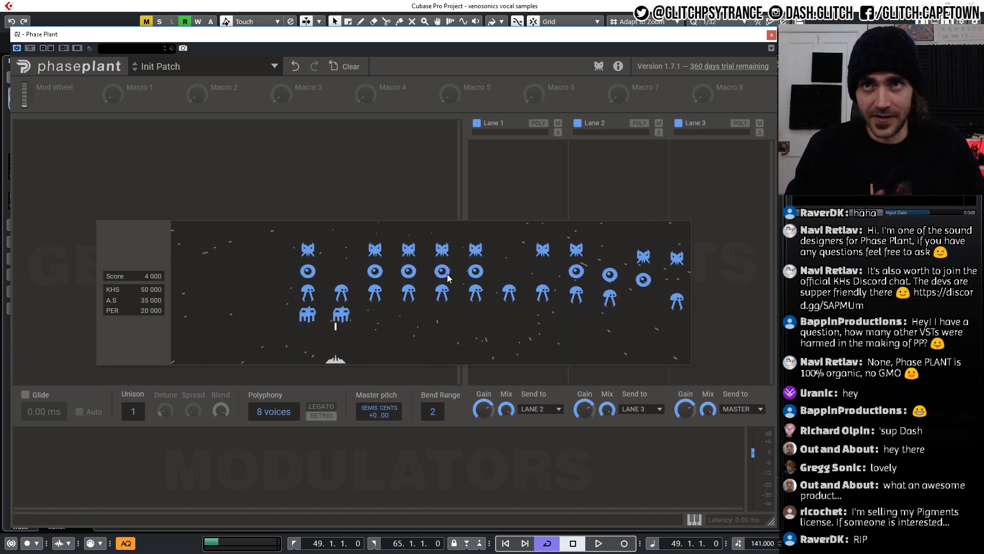
pyautogui.press('Right')
pyautogui.press('space')
pyautogui.press('Left')
pyautogui.press('space')
pyautogui.press('space')
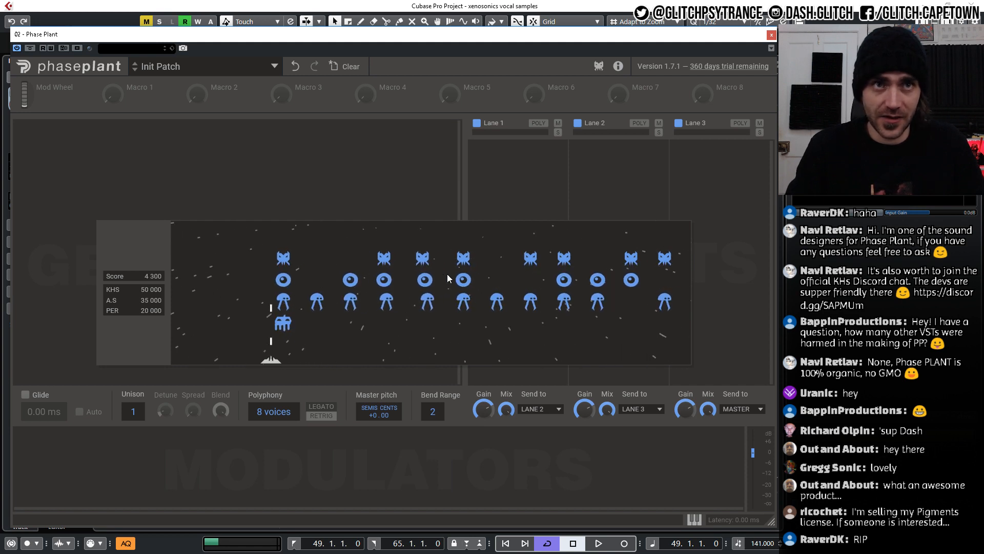
pyautogui.press('Left')
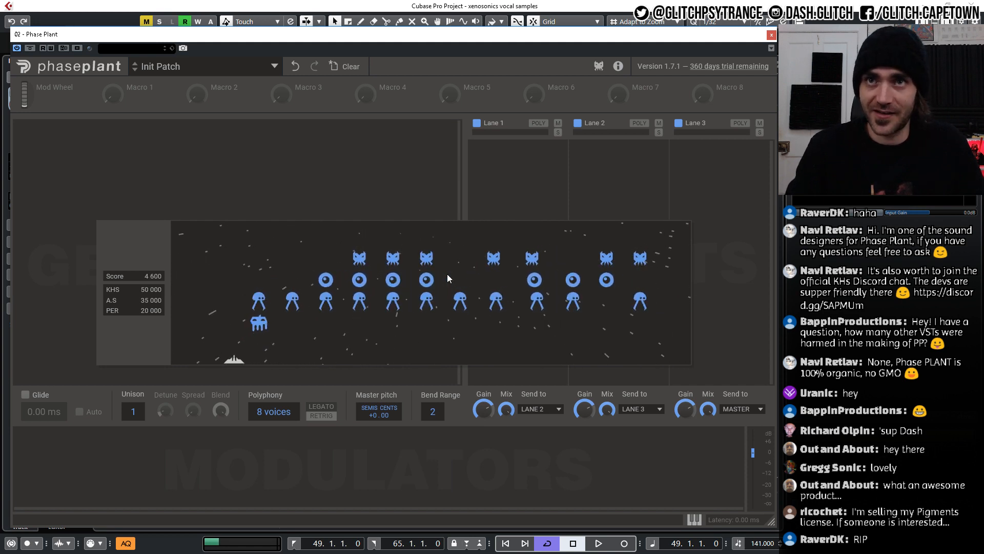
pyautogui.press('space')
pyautogui.press('Right')
pyautogui.press('space')
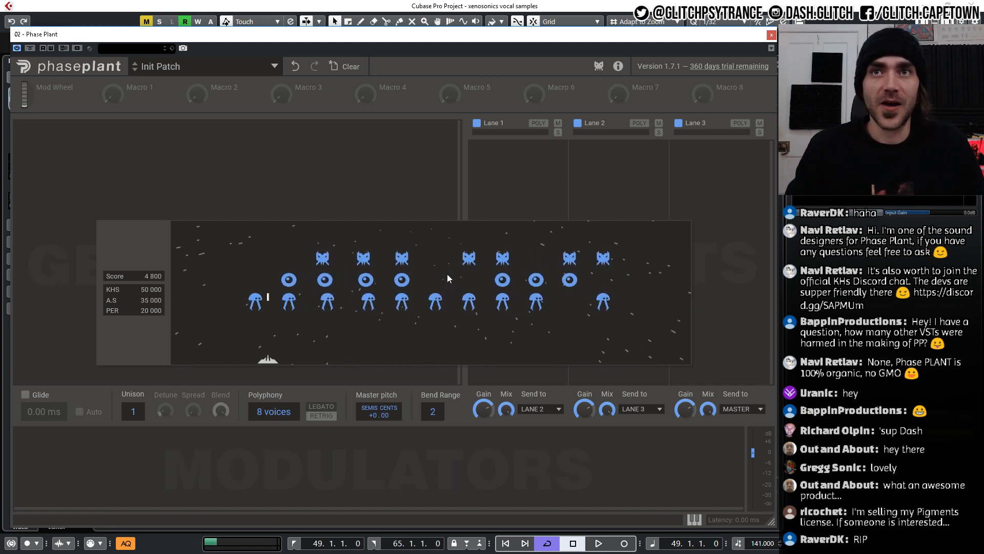
# Shoot down the leftmost jellyfish-shaped invaders of the third row while following the formation across the field.
pyautogui.press('Right')
pyautogui.press('space')
pyautogui.press('Left')
pyautogui.press('space')
pyautogui.press('Left')
pyautogui.press('Left')
pyautogui.press('space')
pyautogui.press('Right')
pyautogui.press('space')
pyautogui.press('Left')
pyautogui.press('space')
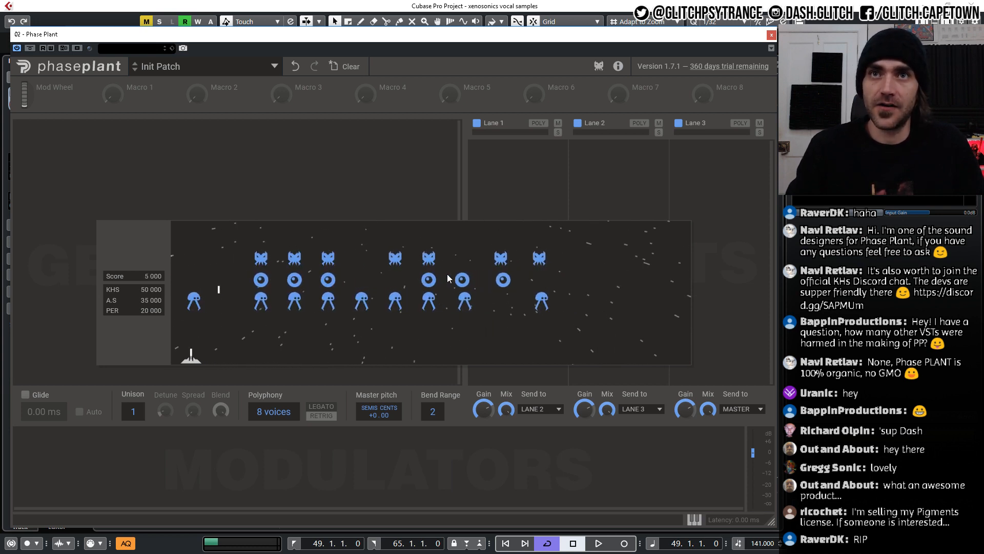
pyautogui.press('space')
pyautogui.press('space')
pyautogui.press('Left')
pyautogui.press('Right')
pyautogui.press('space')
pyautogui.press('Right')
pyautogui.press('space')
pyautogui.press('Right')
pyautogui.press('space')
pyautogui.press('space')
pyautogui.press('Right')
pyautogui.press('space')
pyautogui.press('space')
pyautogui.press('Right')
pyautogui.press('space')
pyautogui.press('Right')
pyautogui.press('space')
pyautogui.press('Right')
pyautogui.press('space')
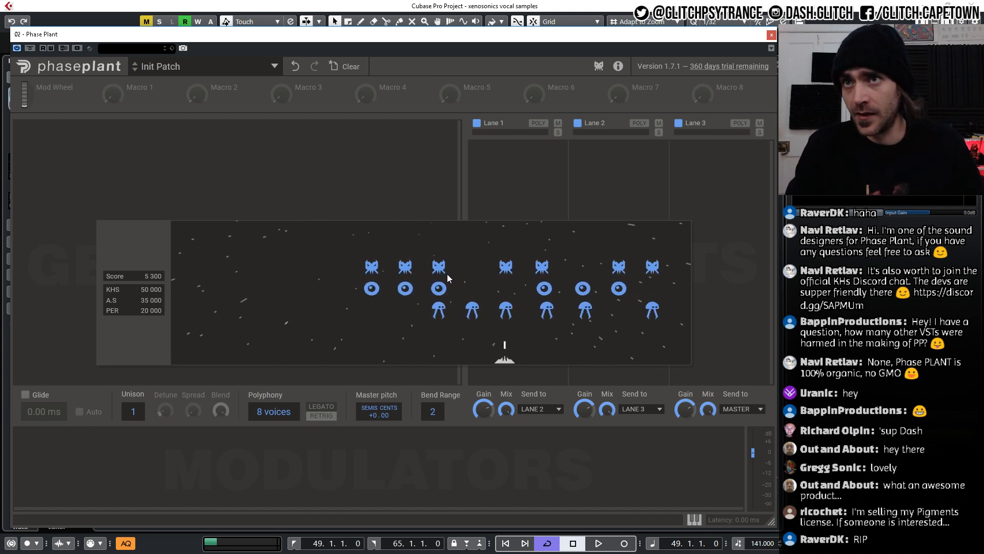
# Thin out the jellyfish-shaped invaders in the right half of the third row and hit an eyeball invader above them.
pyautogui.press('Right')
pyautogui.press('space')
pyautogui.press('Right')
pyautogui.press('space')
pyautogui.press('Left')
pyautogui.press('space')
pyautogui.press('Left')
pyautogui.press('Left')
pyautogui.press('space')
pyautogui.press('Left')
pyautogui.press('Right')
pyautogui.press('Left')
pyautogui.press('space')
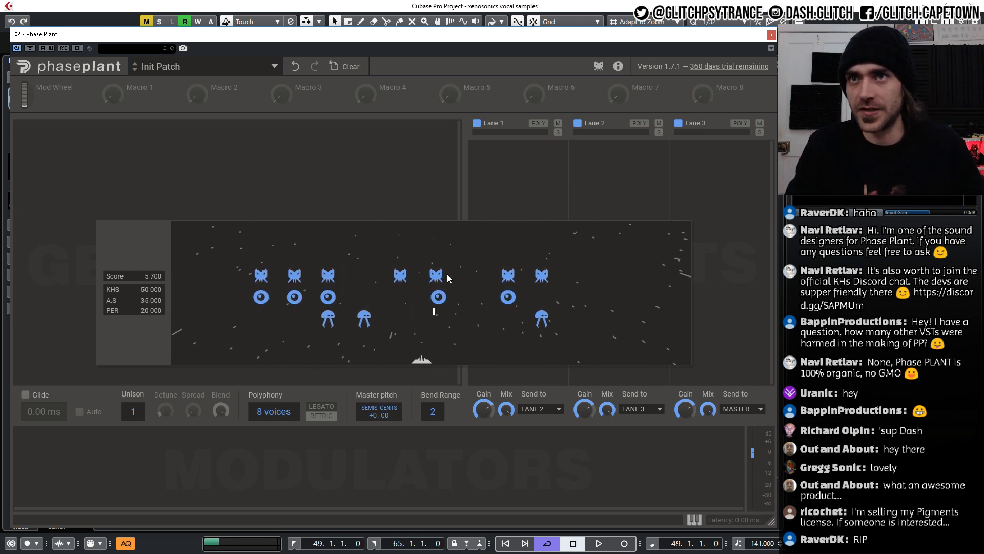
# Shoot down the two rightmost eyeball invaders and the jellyfish-shaped invader at the formation's right end.
pyautogui.press('Left')
pyautogui.press('space')
pyautogui.press('Right')
pyautogui.press('space')
pyautogui.press('Right')
pyautogui.press('space')
pyautogui.press('Right')
pyautogui.press('space')
pyautogui.press('Right')
pyautogui.press('Left')
pyautogui.press('space')
pyautogui.press('Right')
pyautogui.press('Right')
pyautogui.press('space')
pyautogui.press('Left')
pyautogui.press('space')
pyautogui.press('Right')
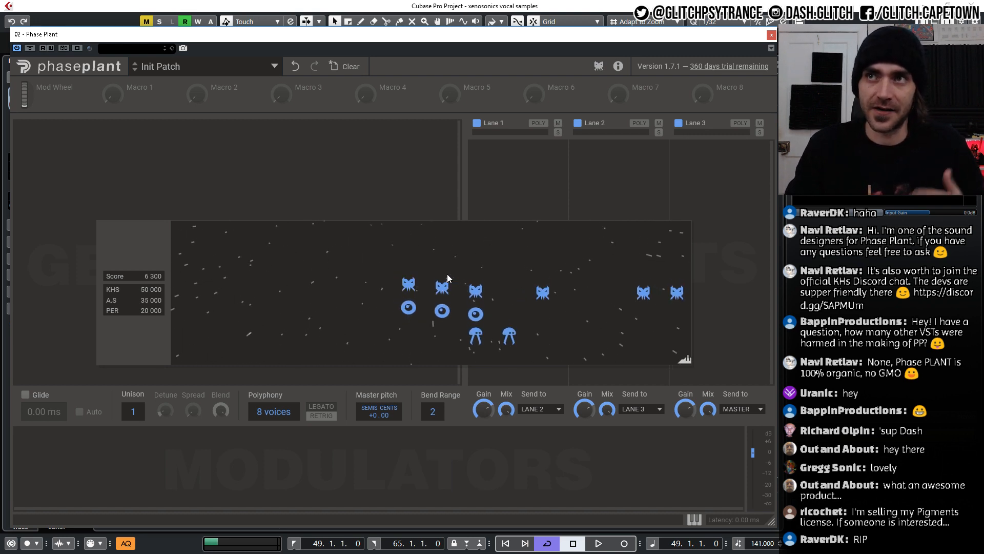
# Shoot down the last jellyfish-shaped and eyeball invaders and start firing at the top row.
pyautogui.press('Left')
pyautogui.press('Left')
pyautogui.press('space')
pyautogui.press('Left')
pyautogui.press('space')
pyautogui.press('Right')
pyautogui.press('space')
pyautogui.press('Right')
pyautogui.press('space')
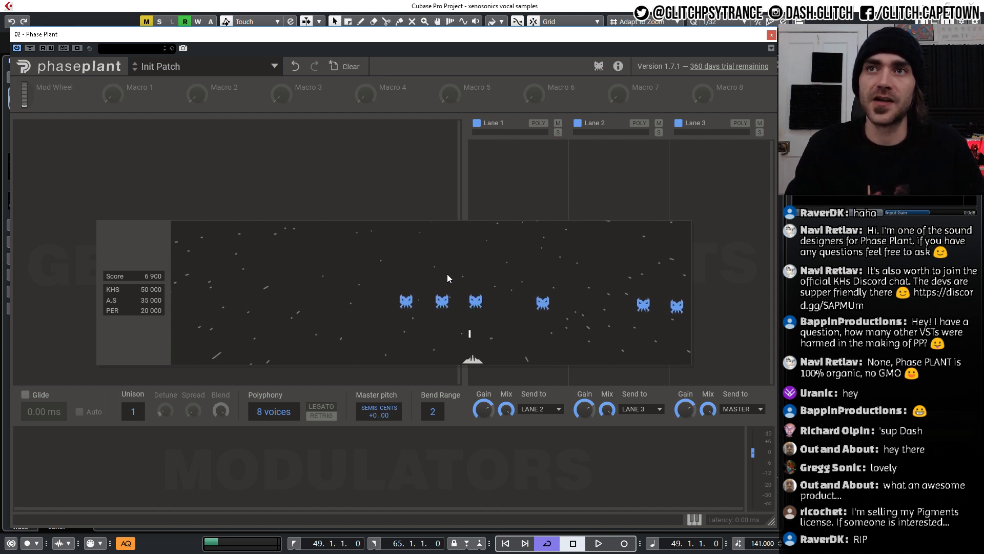
# Shoot down three of the six remaining top-row invaders while tracking the descending formation across the field.
pyautogui.press('Right')
pyautogui.press('Left')
pyautogui.press('space')
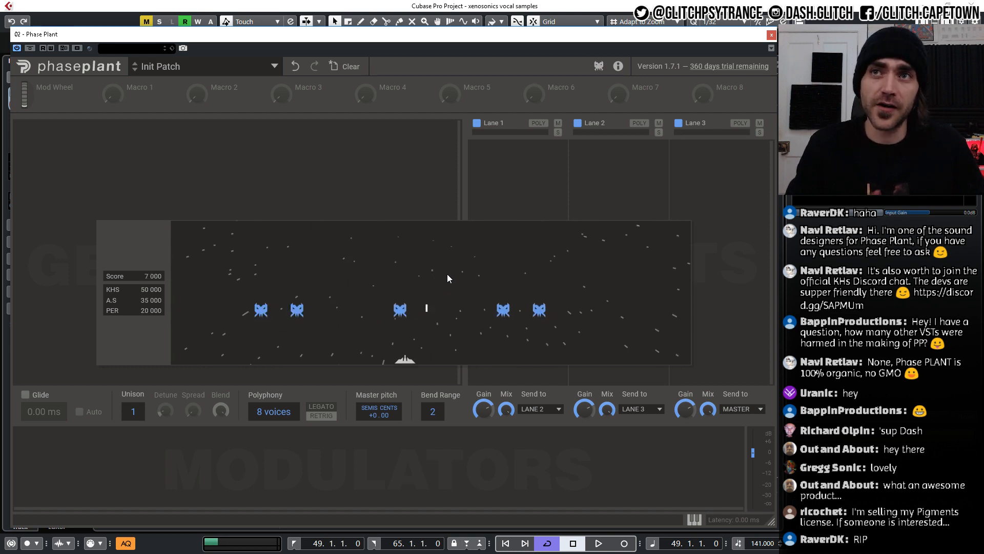
pyautogui.press('Right')
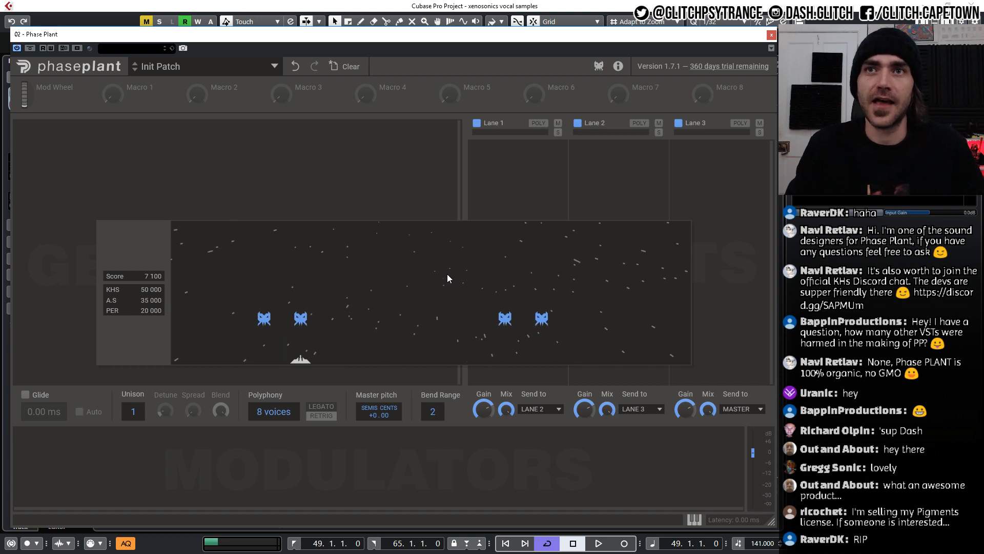
pyautogui.press('space')
pyautogui.press('space')
pyautogui.press('Left')
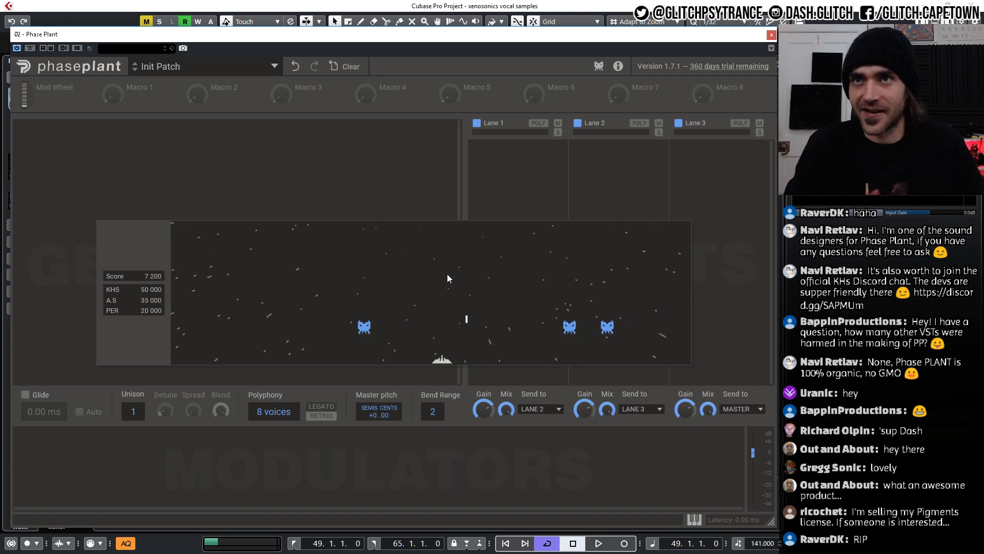
# Fire at the last three descending invaders until the round ends and leave the game-over screen.
pyautogui.press('space')
pyautogui.press('space')
pyautogui.press('Right')
pyautogui.press('space')
pyautogui.press('space')
pyautogui.press('Left')
pyautogui.press('space')
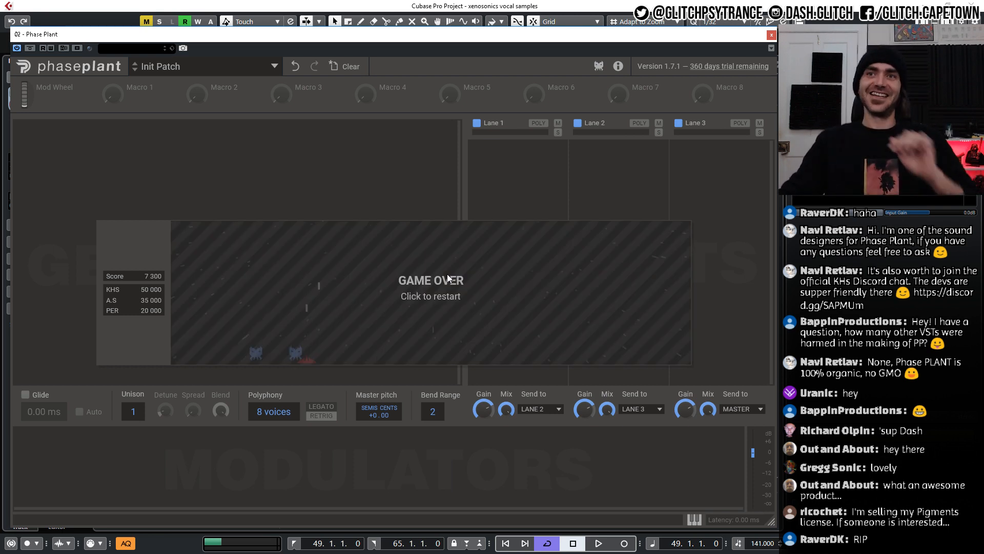
pyautogui.click(426, 279)
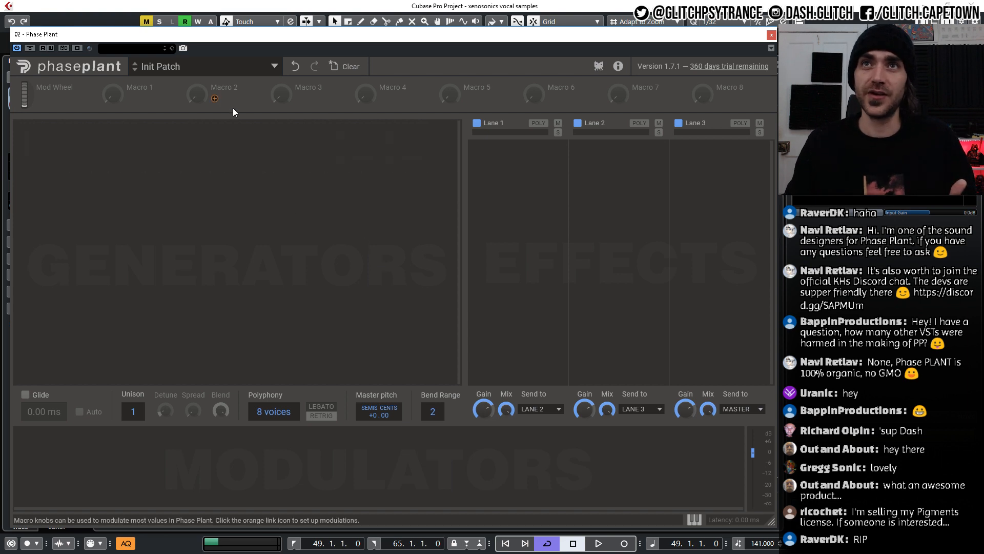
pyautogui.click(272, 68)
pyautogui.click(273, 70)
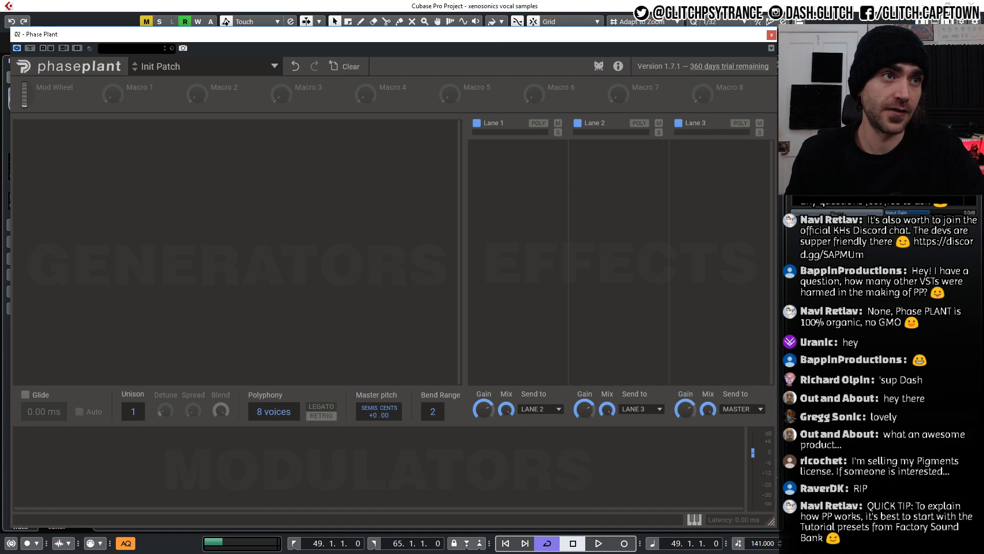
pyautogui.hotkey('ctrl', 'w')
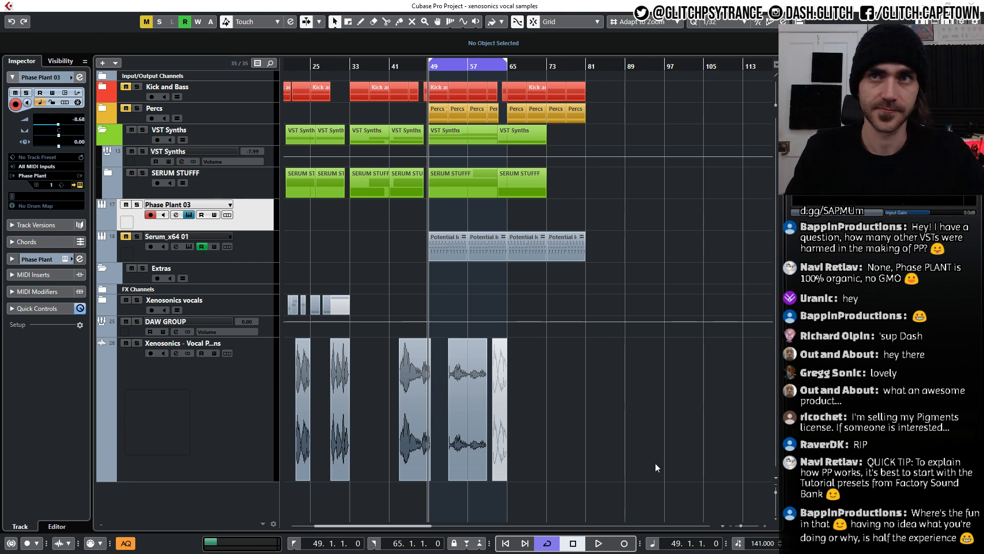
pyautogui.press('e')
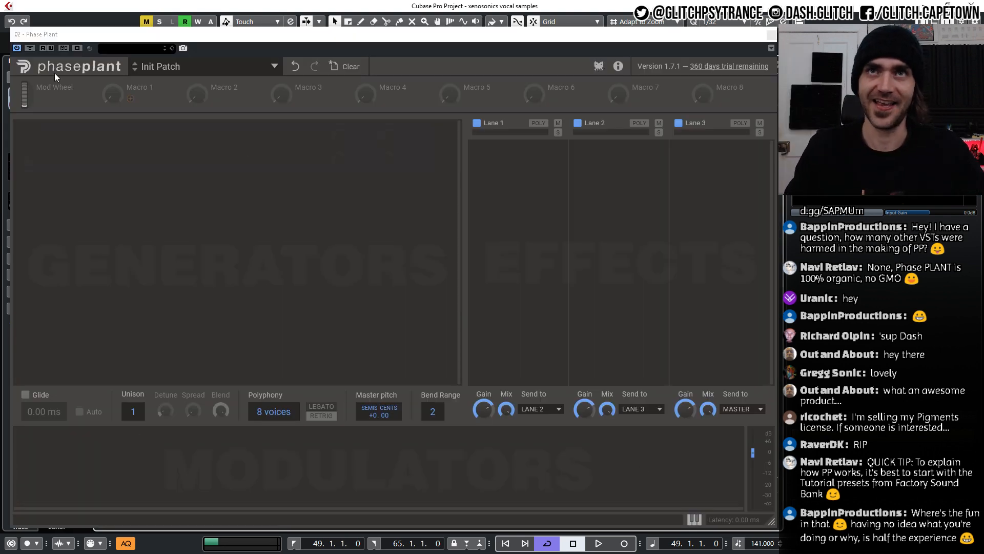
# Look through the Tutorials folder of the factory presets and its preset descriptions, and close the preset browser.
pyautogui.click(172, 66)
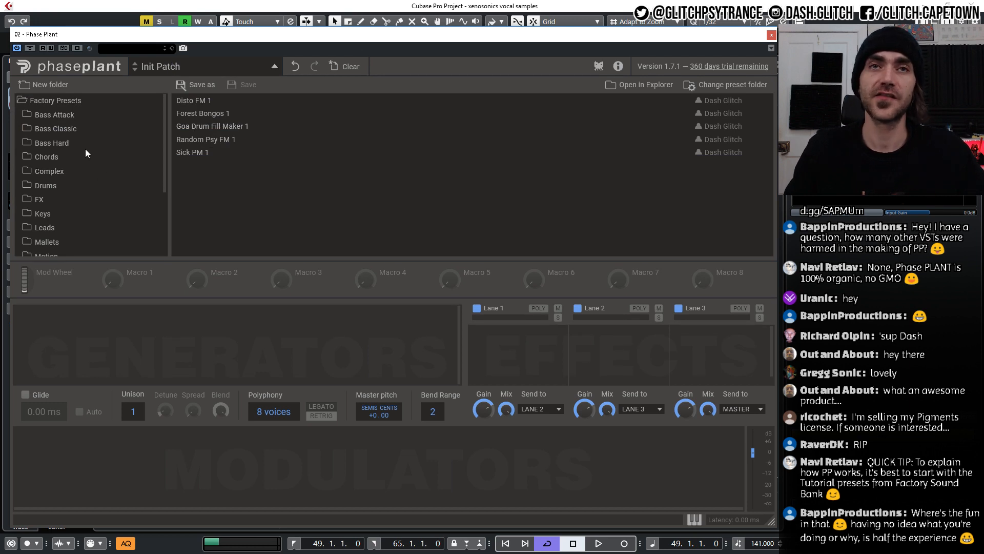
pyautogui.scroll(-3, 81, 125)
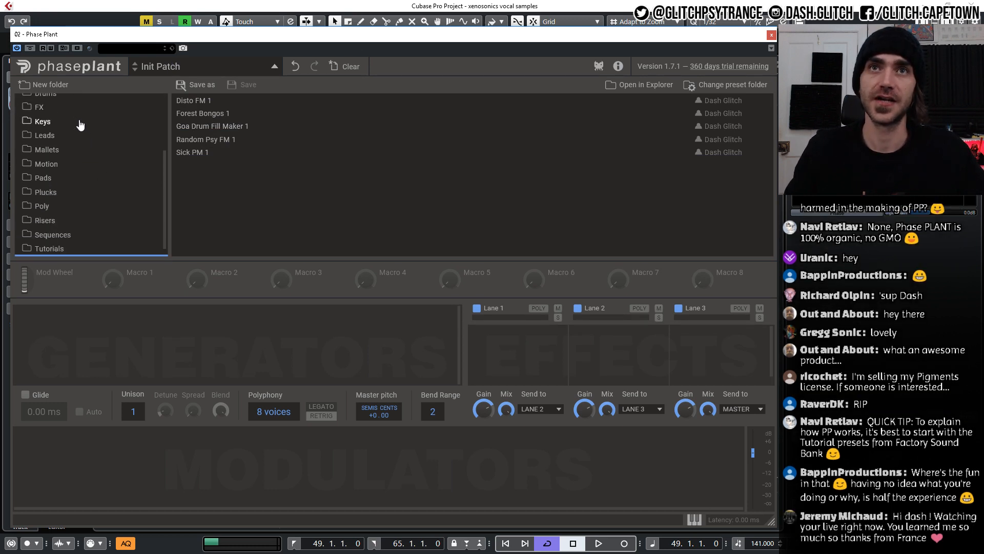
pyautogui.click(49, 249)
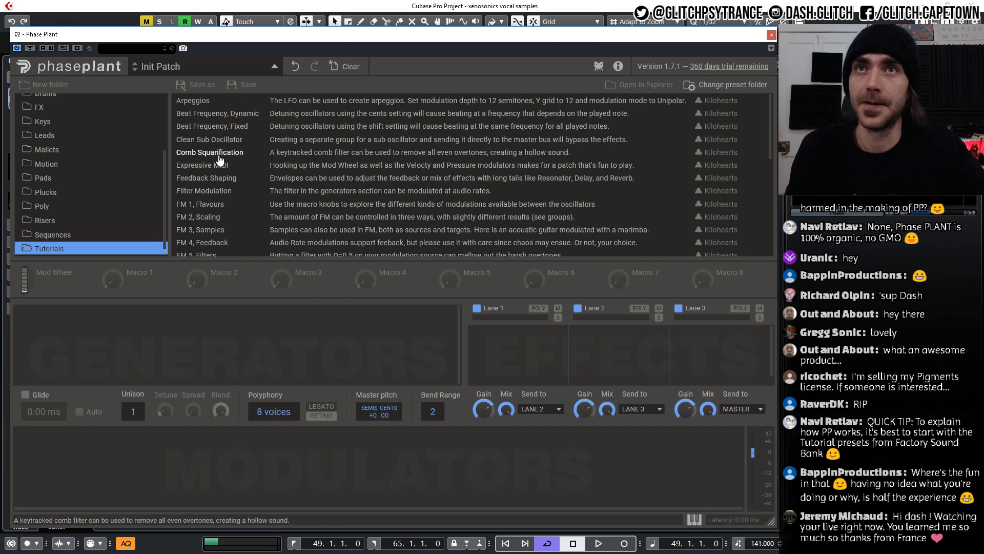
pyautogui.scroll(-1, 230, 188)
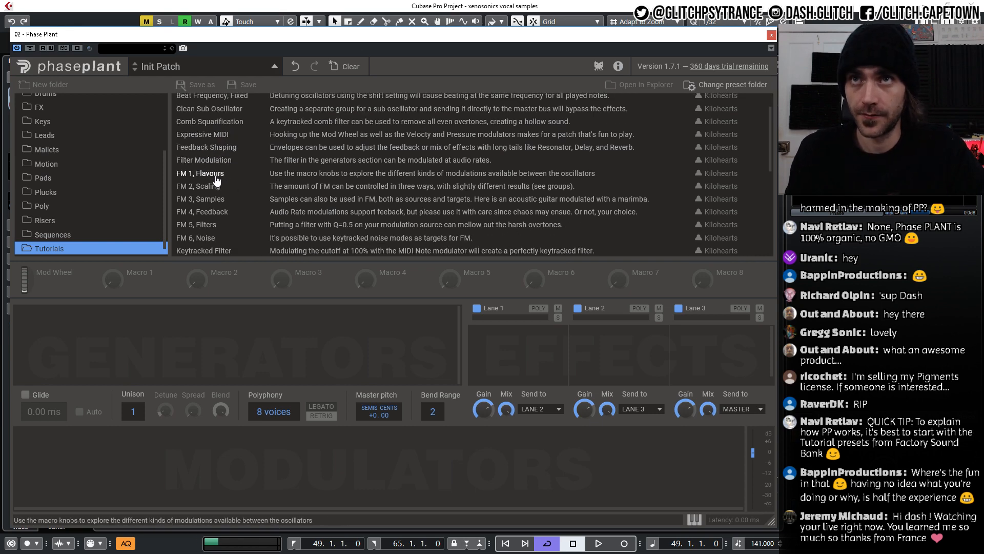
pyautogui.scroll(-2, 230, 216)
pyautogui.scroll(-4, 214, 197)
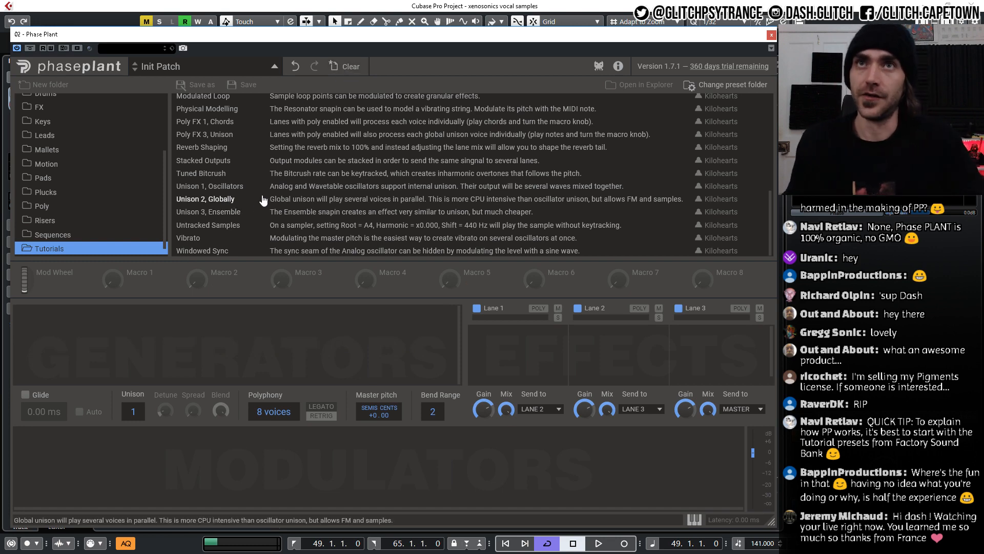
pyautogui.scroll(10, 251, 200)
pyautogui.scroll(-10, 241, 175)
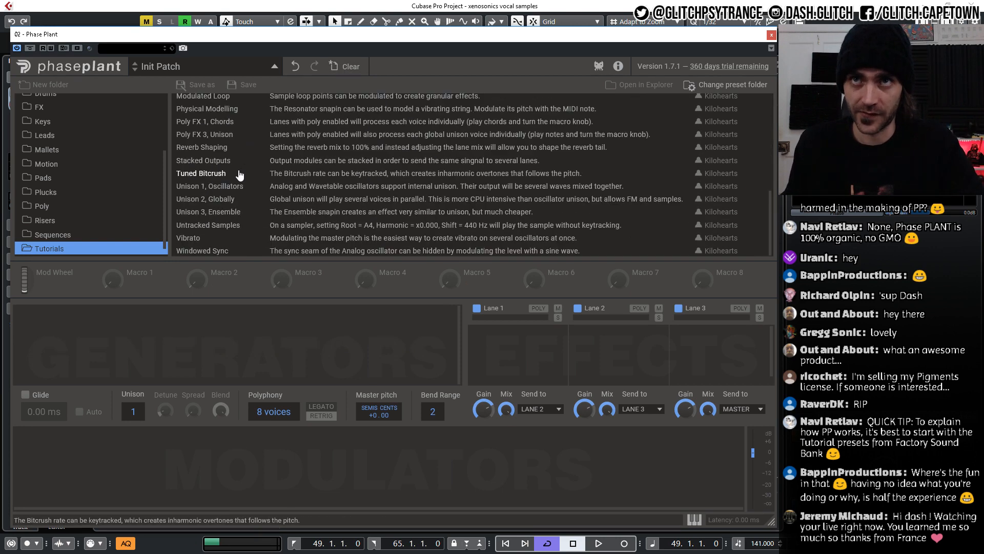
pyautogui.scroll(10, 251, 174)
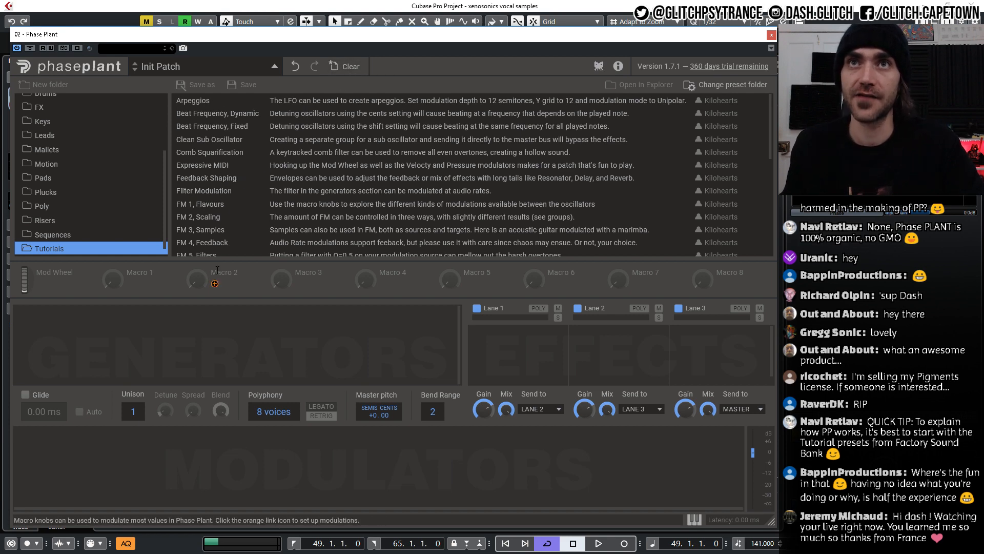
pyautogui.scroll(4, 110, 225)
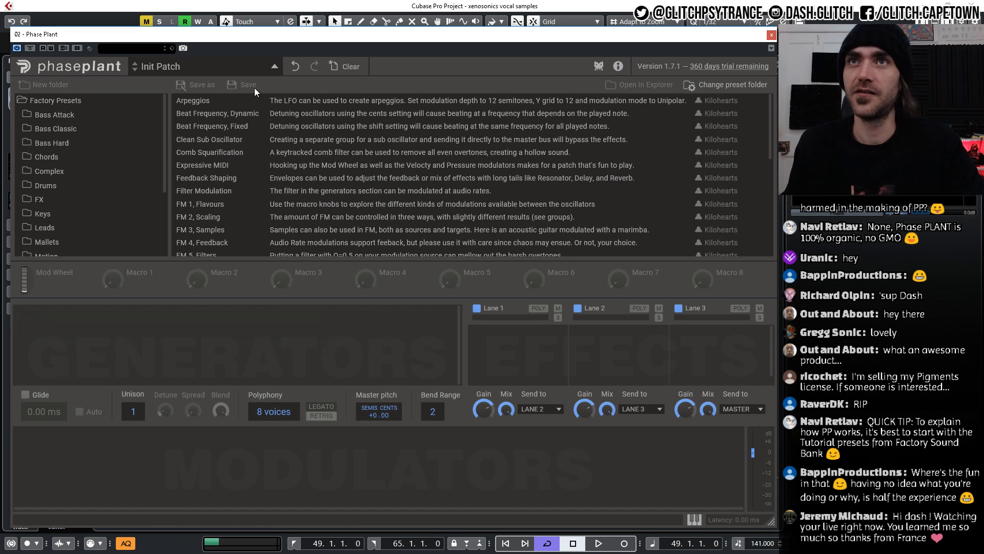
pyautogui.click(271, 66)
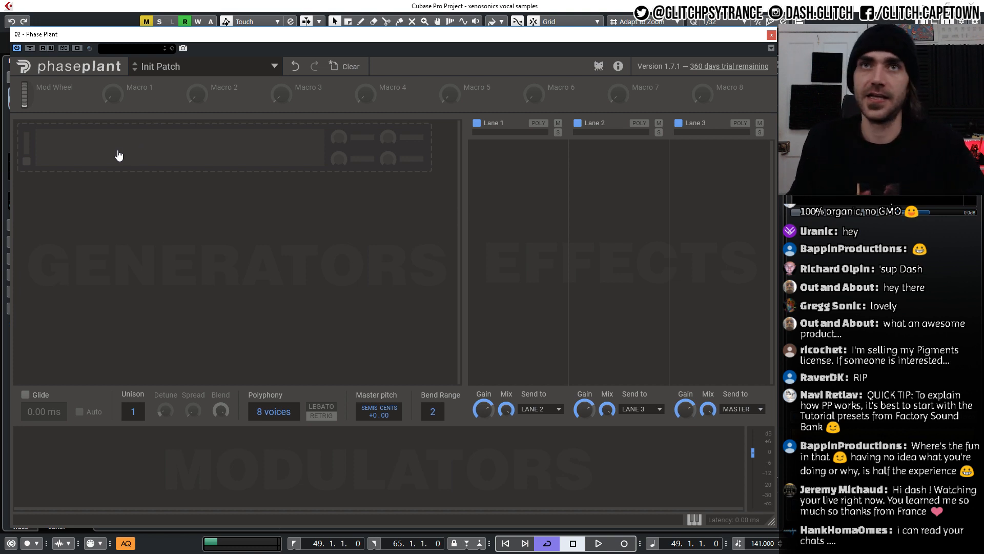
# View the modules that can be added to the generators section and the effects available for Lane 1.
pyautogui.click(117, 155)
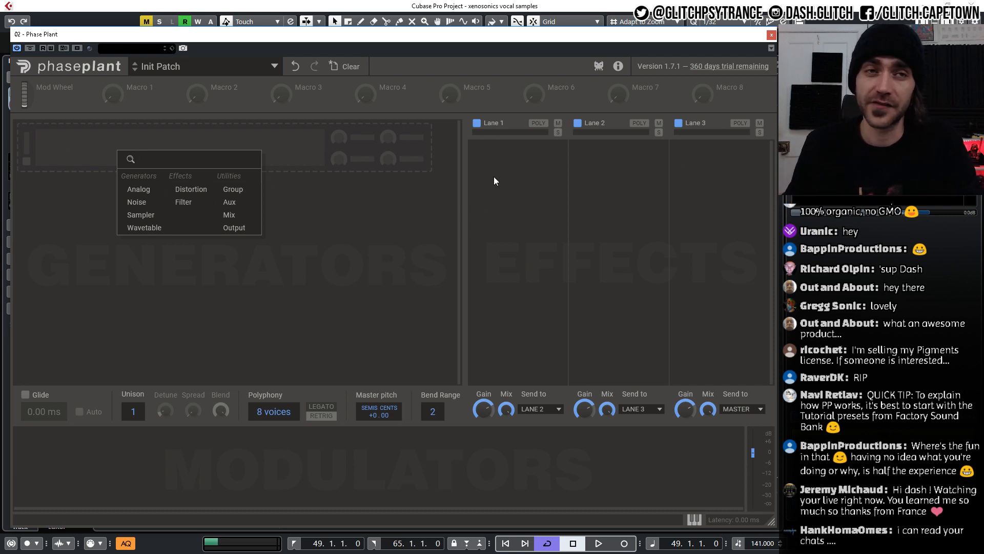
pyautogui.click(484, 158)
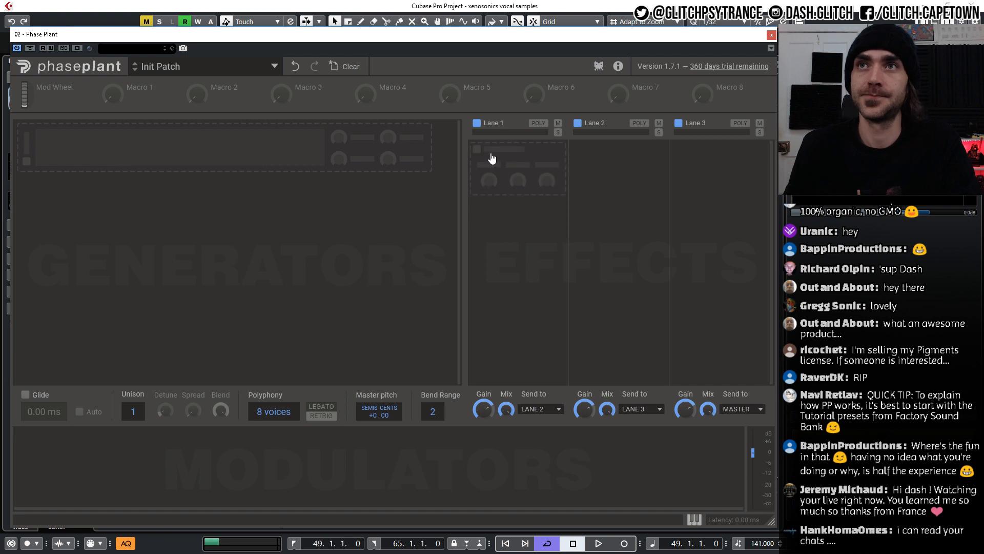
pyautogui.click(491, 162)
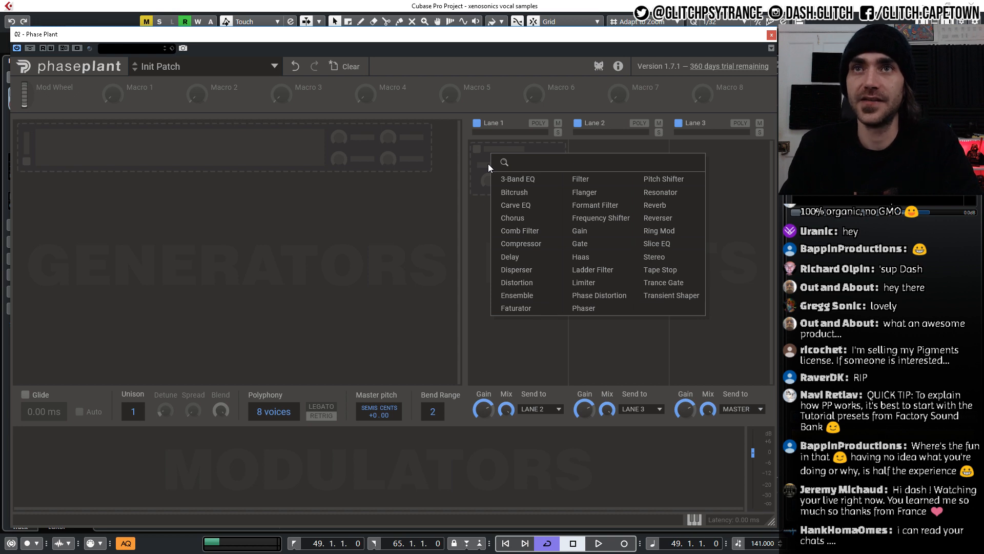
pyautogui.click(280, 308)
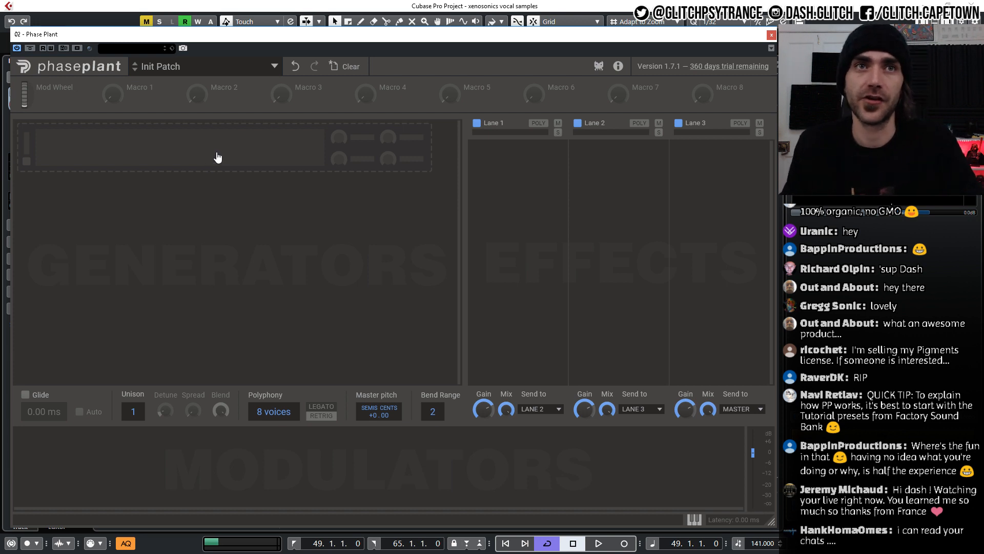
# Add two Analog oscillators to the generators section and set both to a sine wave.
pyautogui.click(201, 149)
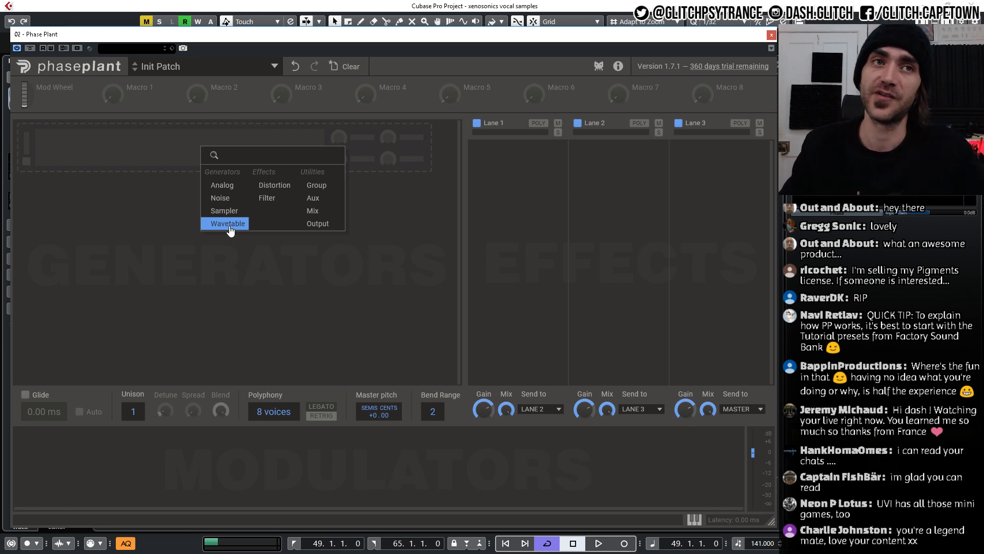
pyautogui.click(225, 186)
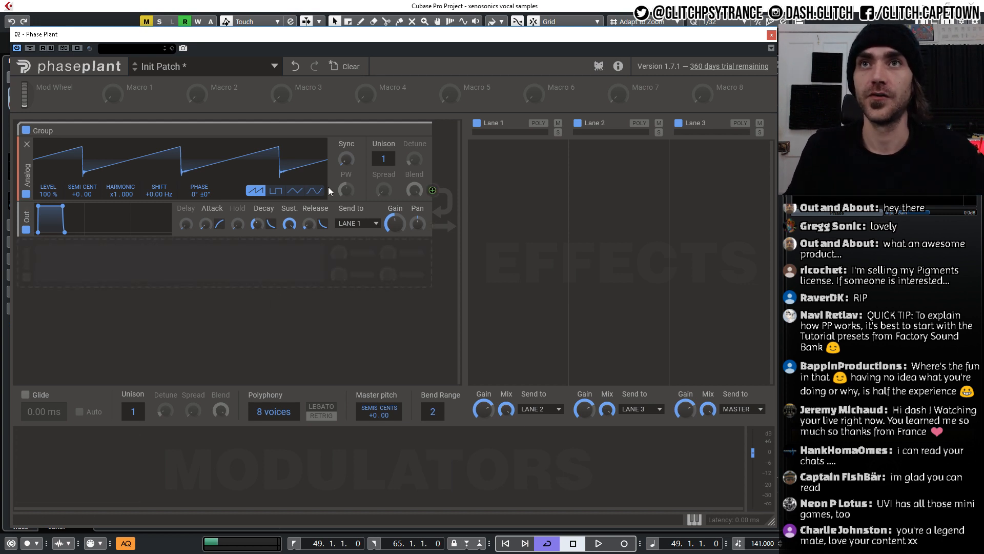
pyautogui.click(314, 190)
pyautogui.click(118, 274)
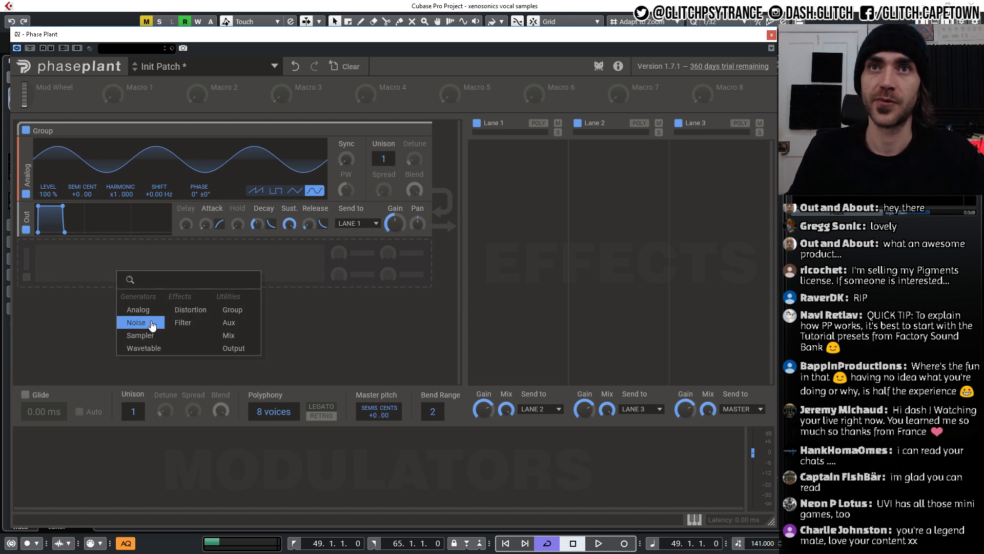
pyautogui.click(141, 310)
pyautogui.click(315, 291)
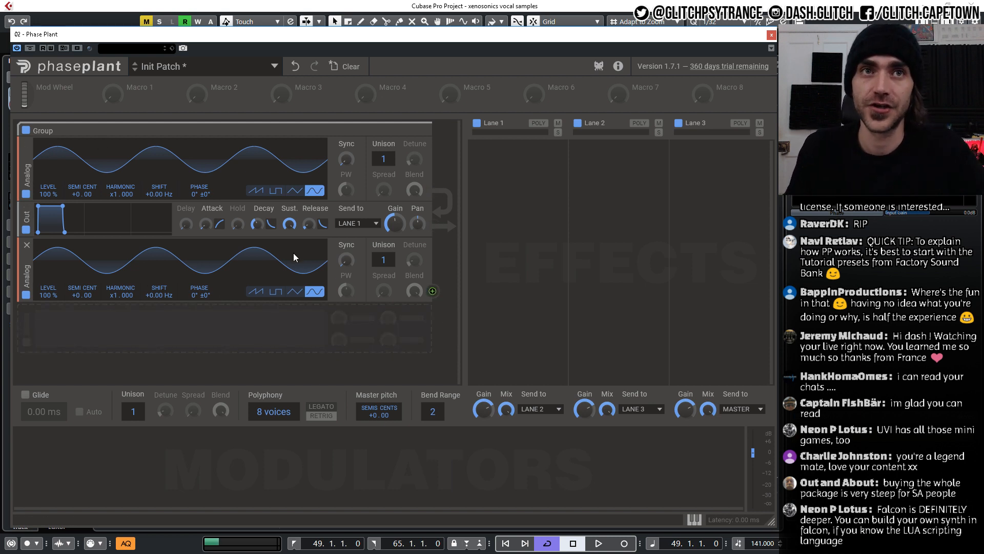
# Modulate the upper oscillator's phase with the lower oscillator tuned to -12.00 semitones, and adjust the modulation depth.
pyautogui.click(433, 291)
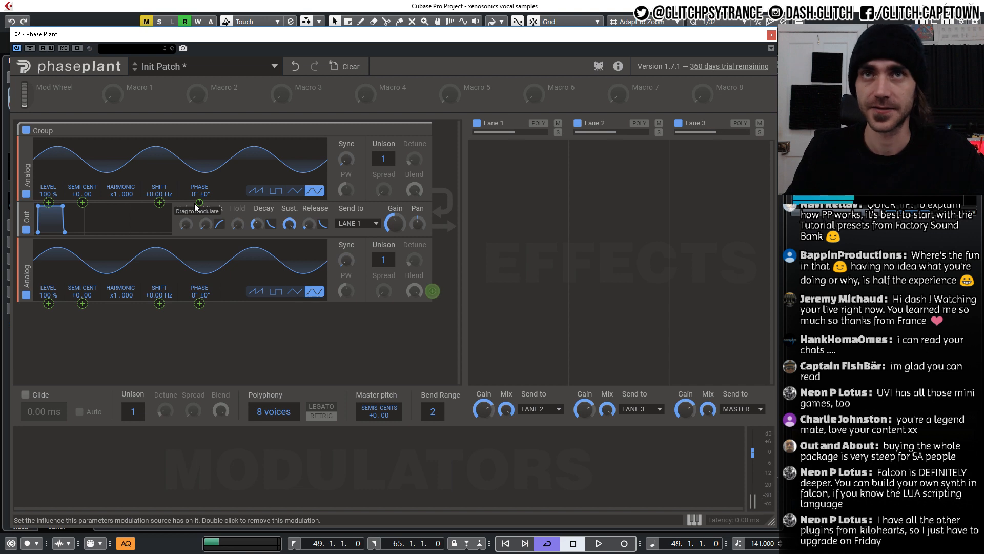
pyautogui.moveTo(195, 203); pyautogui.dragTo(194, 153)
pyautogui.moveTo(79, 294); pyautogui.dragTo(79, 324)
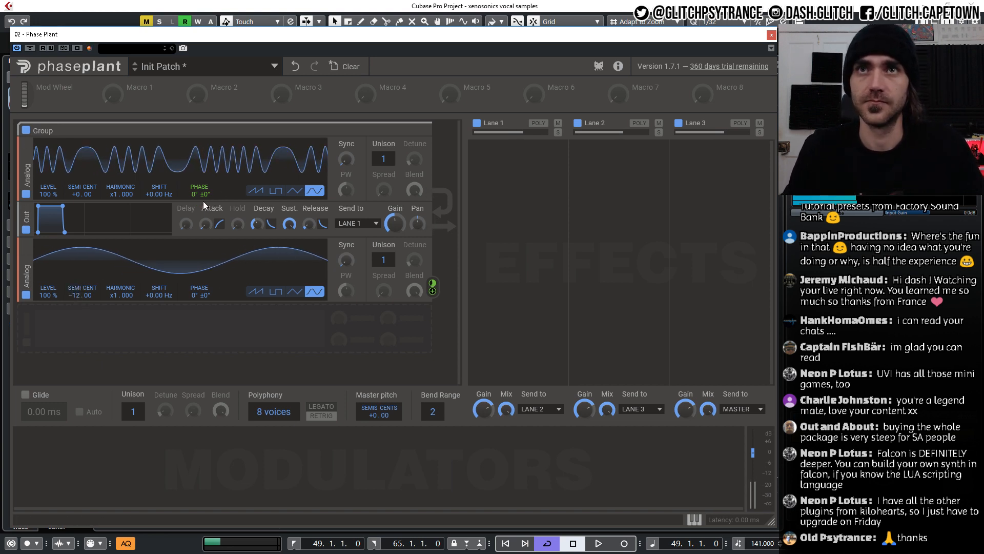
pyautogui.moveTo(432, 283); pyautogui.dragTo(433, 259)
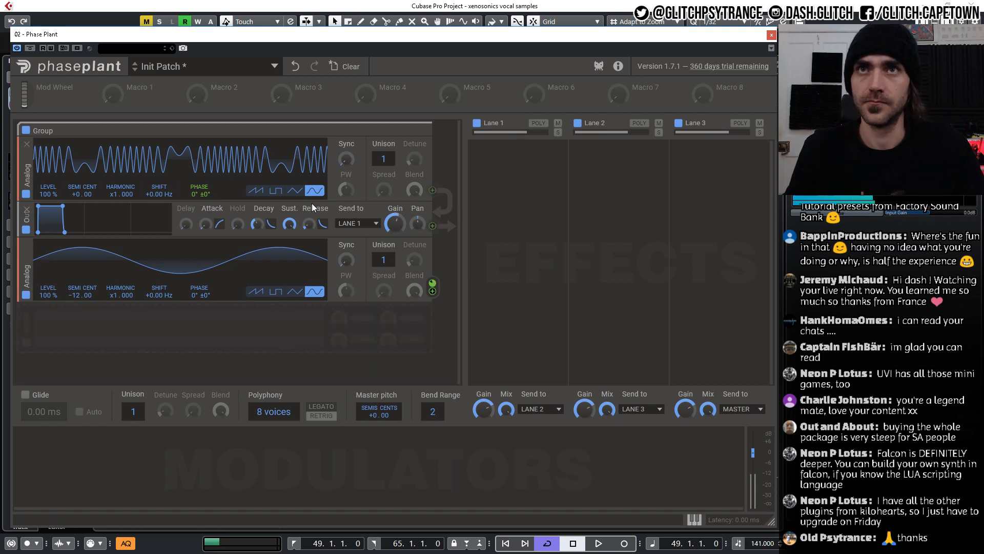
pyautogui.moveTo(433, 283)
pyautogui.mouseDown()
pyautogui.moveTo(433, 306)
pyautogui.moveTo(433, 284)
pyautogui.mouseUp()
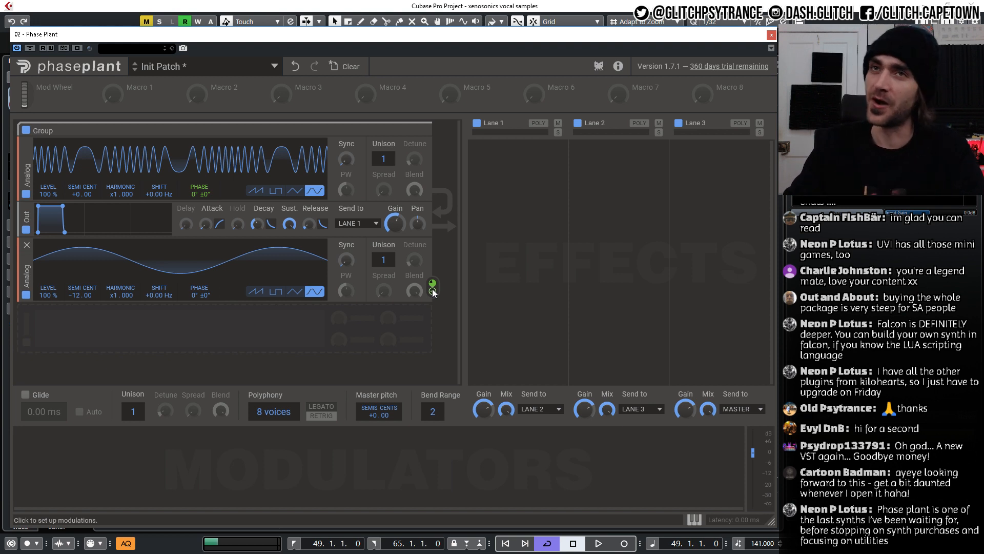
# Try modulating the upper oscillator's Shift with the lower oscillator, and remove that modulation.
pyautogui.moveTo(155, 192); pyautogui.dragTo(155, 203)
pyautogui.doubleClick(159, 194)
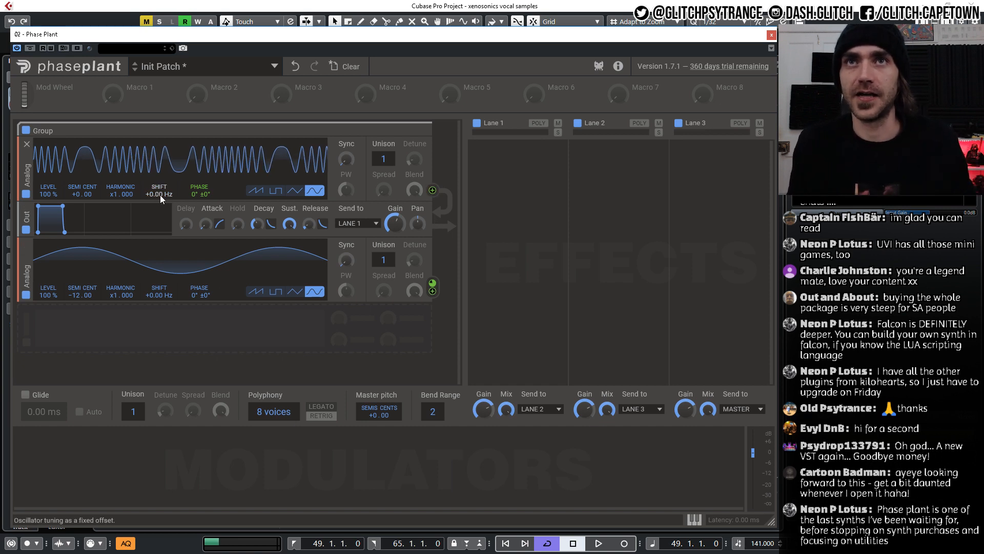
pyautogui.moveTo(432, 285)
pyautogui.moveTo(431, 291); pyautogui.dragTo(159, 253)
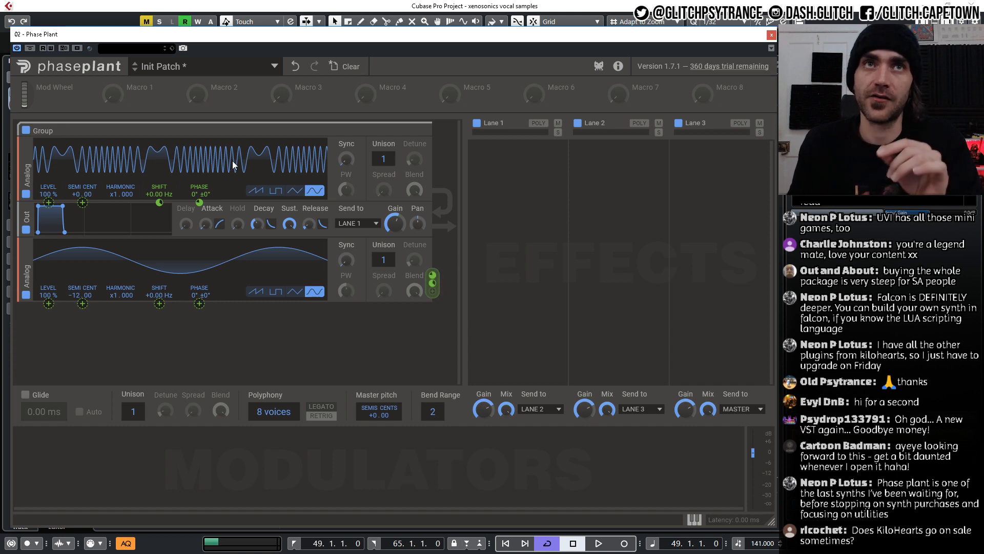
pyautogui.moveTo(161, 203)
pyautogui.moveTo(159, 202)
pyautogui.mouseDown()
pyautogui.moveTo(159, 212)
pyautogui.moveTo(159, 203)
pyautogui.mouseUp()
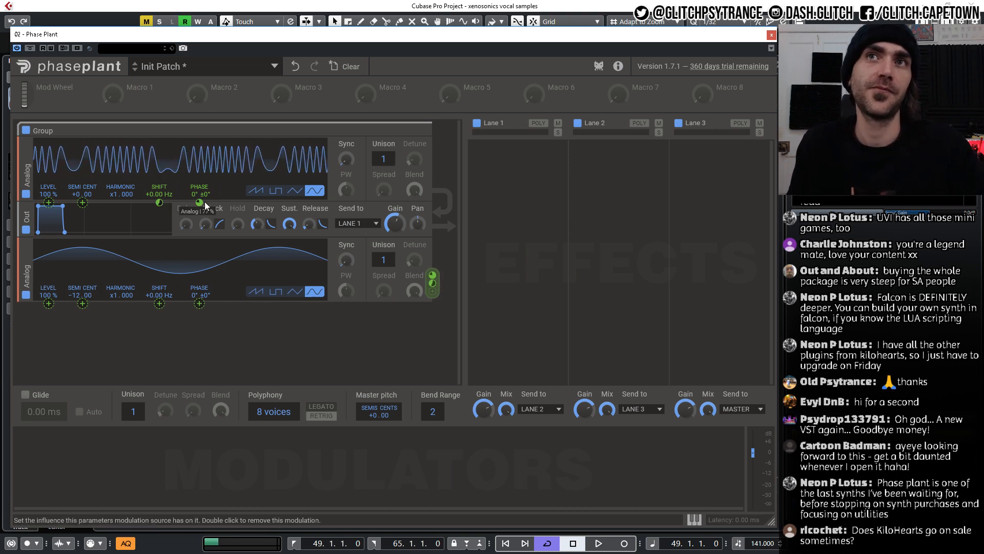
pyautogui.doubleClick(160, 203)
# Try modulating the upper oscillator's semitone tuning and level with the lower oscillator.
pyautogui.moveTo(82, 203); pyautogui.dragTo(82, 148)
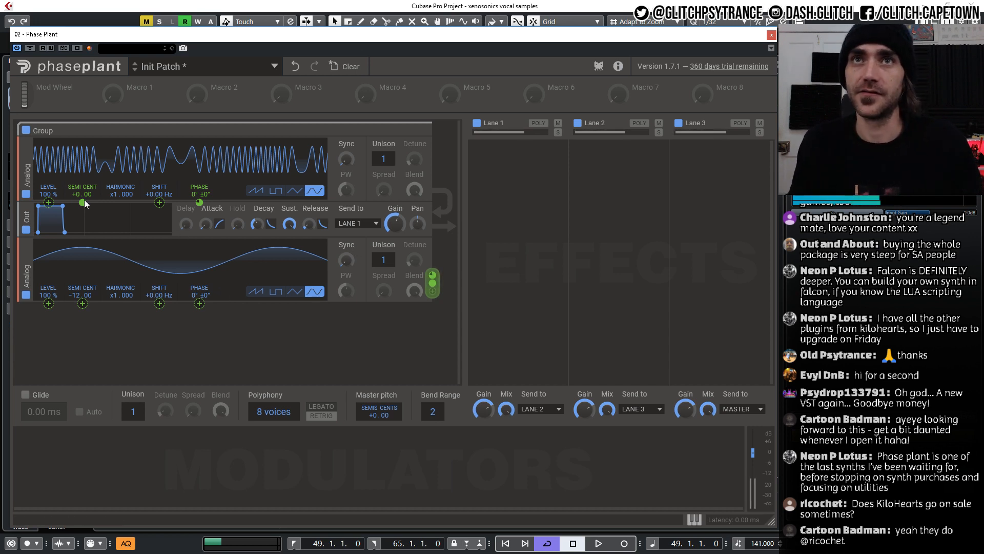
pyautogui.moveTo(48, 203)
pyautogui.mouseDown()
pyautogui.moveTo(48, 187)
pyautogui.moveTo(47, 203)
pyautogui.mouseUp()
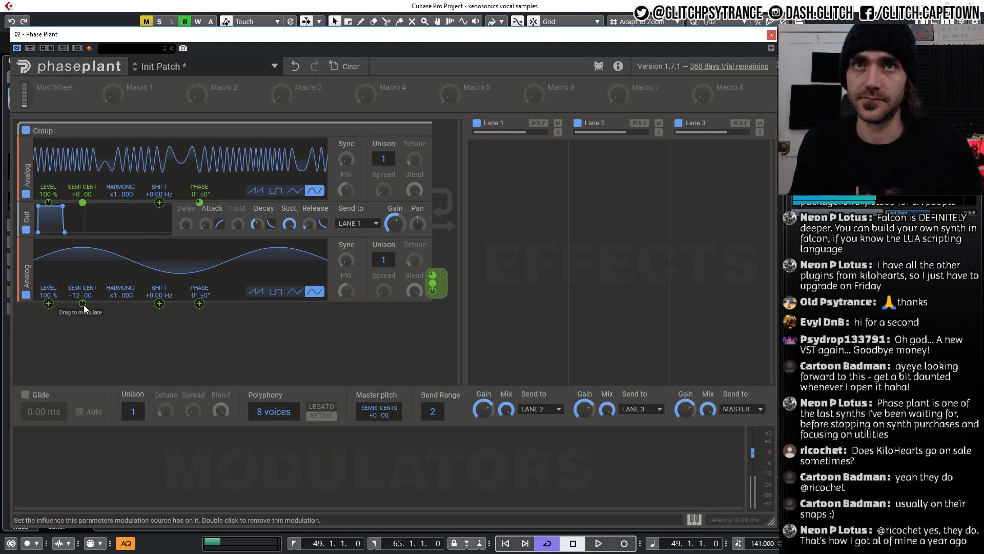
pyautogui.click(440, 276)
# Set the lower oscillator's tuning to +23.00 semitones.
pyautogui.moveTo(76, 290); pyautogui.dragTo(77, 188)
pyautogui.moveTo(72, 296); pyautogui.dragTo(72, 374)
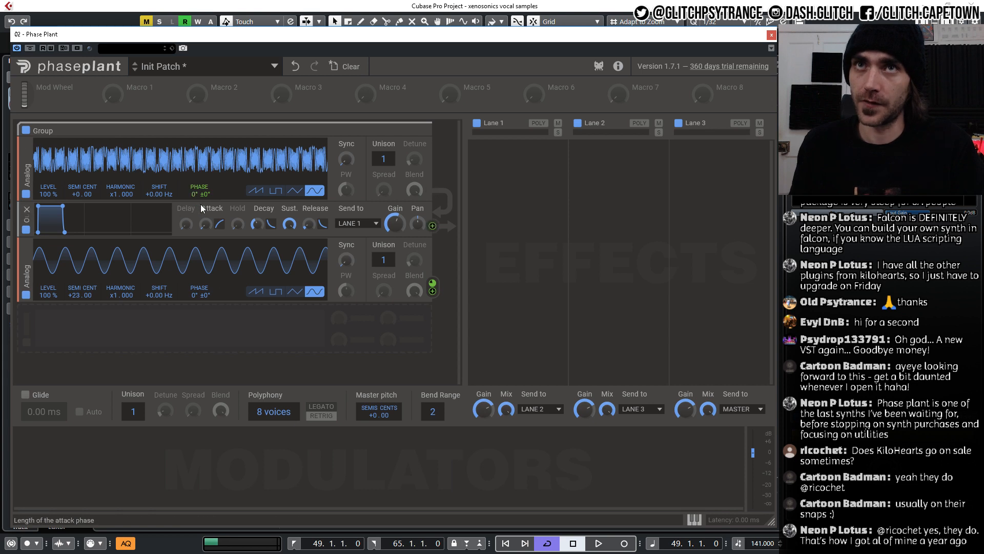
pyautogui.click(339, 349)
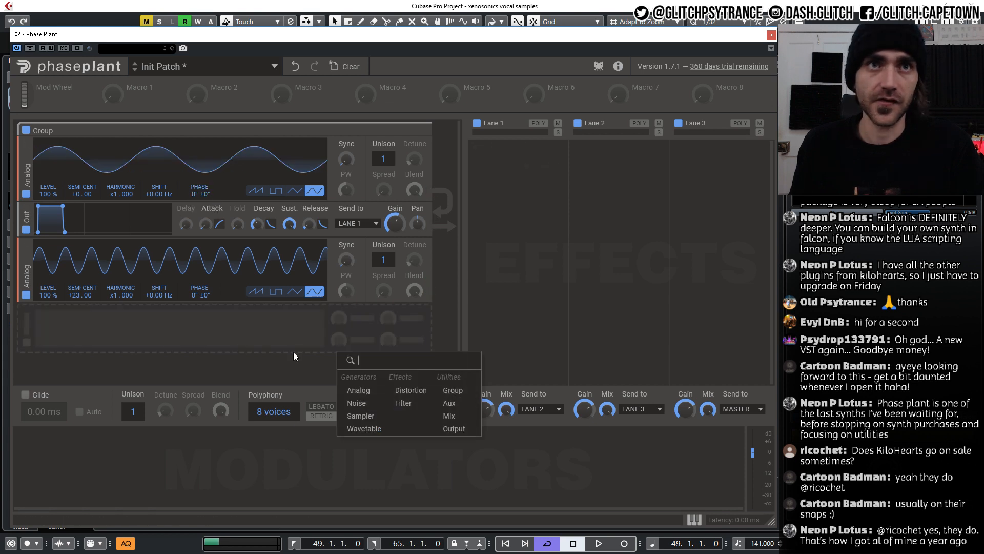
pyautogui.click(249, 370)
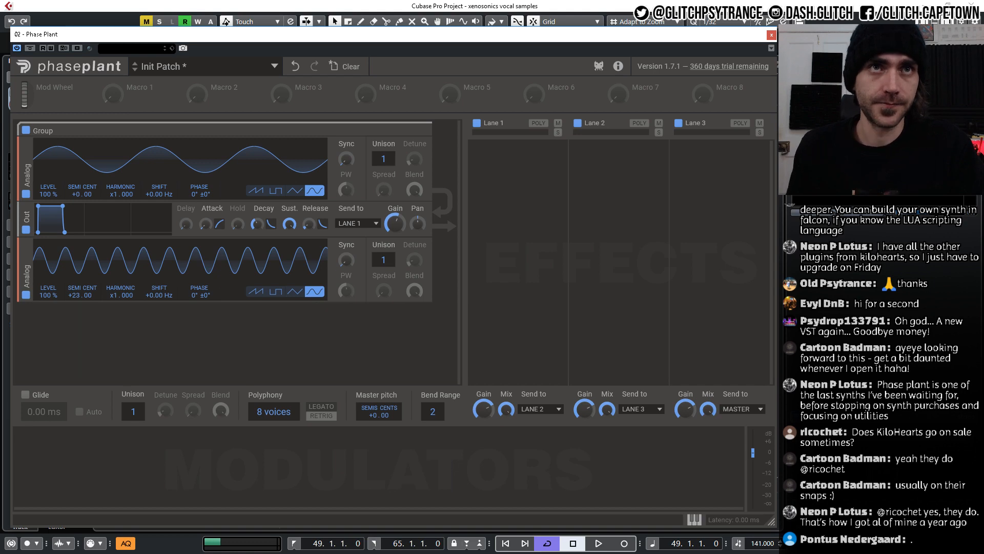
pyautogui.press('Escape')
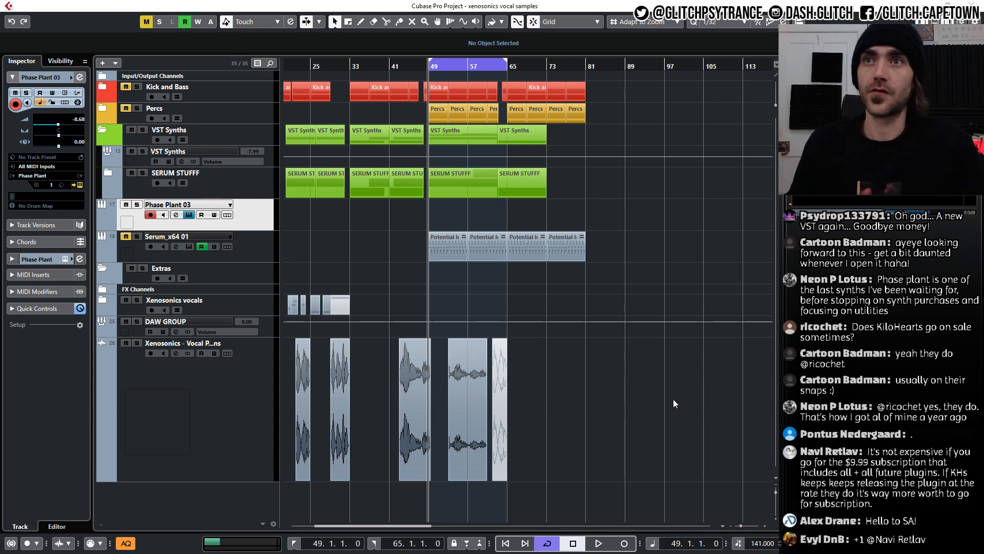
pyautogui.click(659, 415)
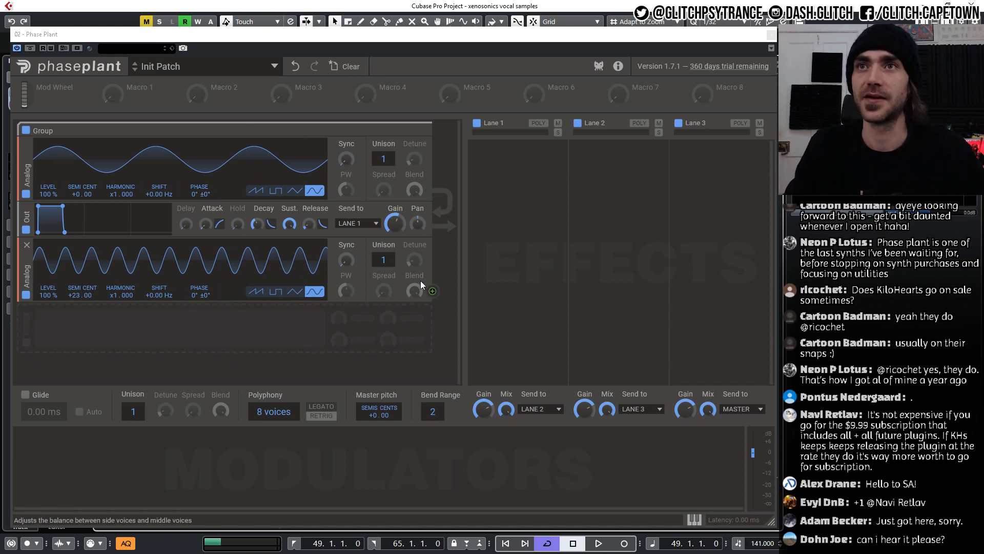
# Modulate the upper oscillator's phase with the lower oscillator, tune the lower oscillator to -12.00 semitones and adjust the modulation depth.
pyautogui.click(433, 291)
pyautogui.moveTo(200, 203); pyautogui.dragTo(199, 172)
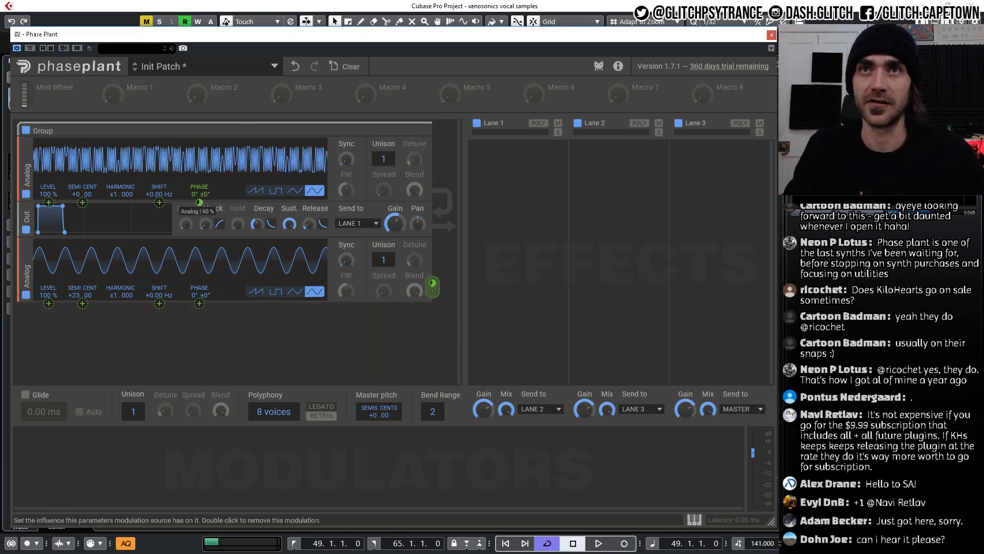
pyautogui.click(77, 296)
pyautogui.moveTo(77, 278); pyautogui.dragTo(77, 306)
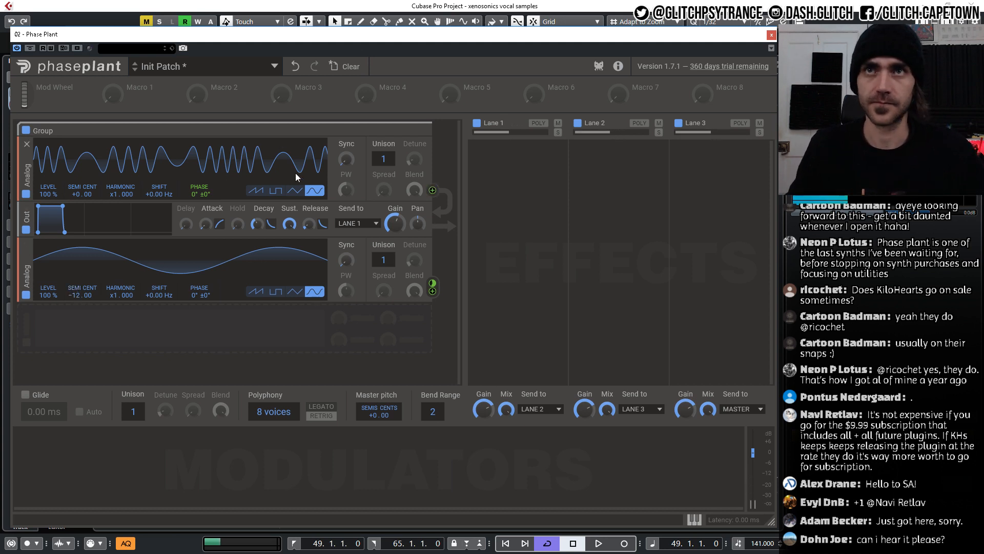
pyautogui.moveTo(433, 284)
pyautogui.mouseDown()
pyautogui.moveTo(433, 257)
pyautogui.moveTo(433, 292)
pyautogui.mouseUp()
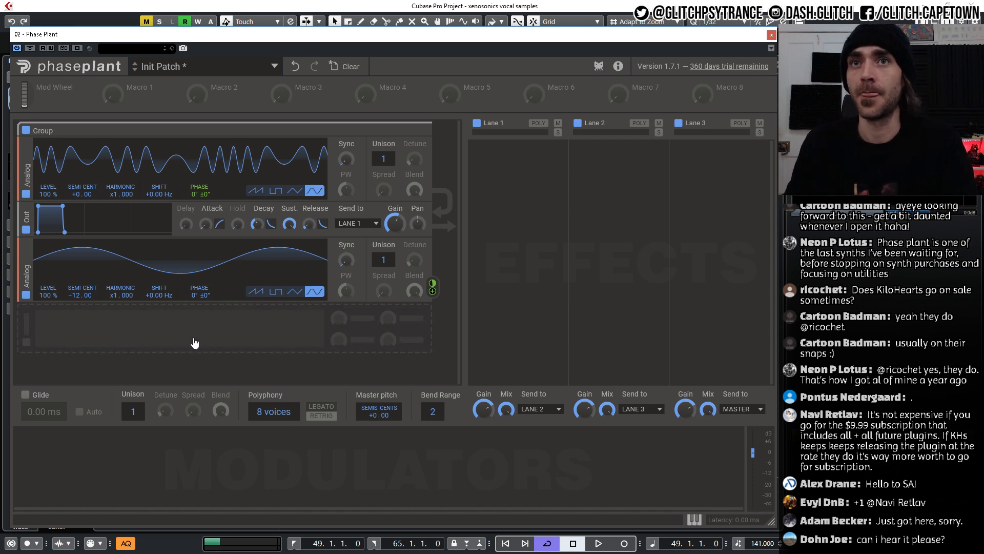
# Remove the lower oscillator's modulation of the upper oscillator's phase and add a Distortion module beneath the lower oscillator.
pyautogui.doubleClick(433, 283)
pyautogui.click(248, 335)
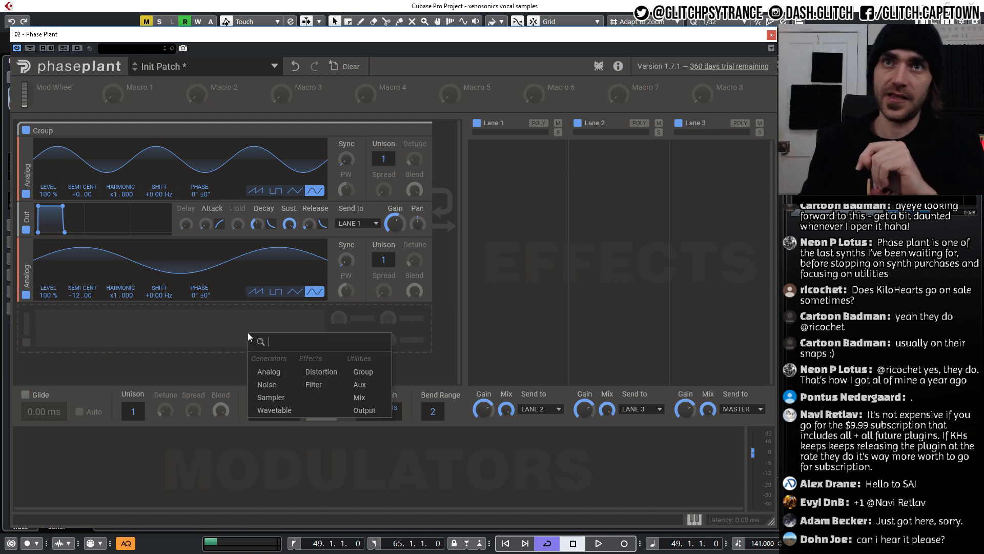
pyautogui.click(318, 376)
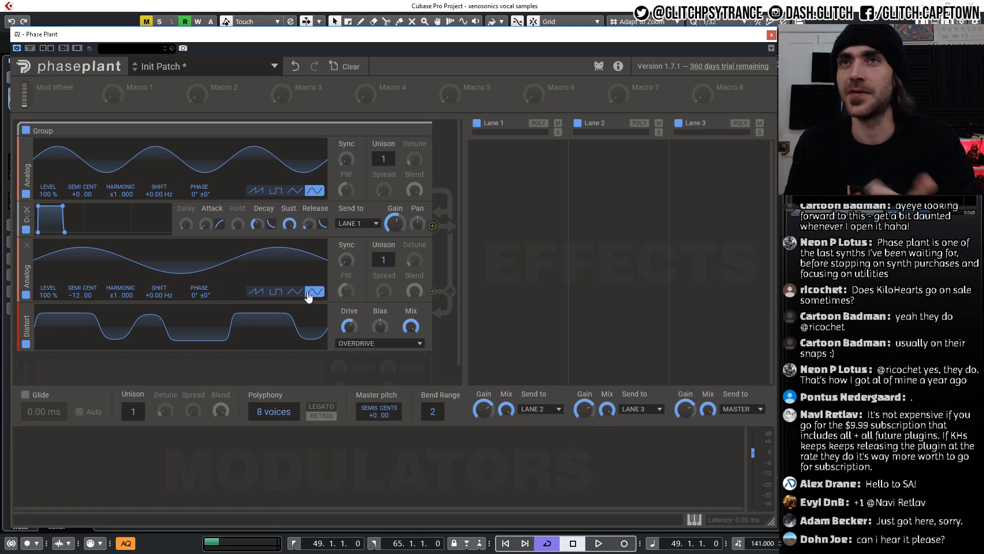
# Try modulating the upper oscillator's phase with the Distortion output, and reduce the distortion's Drive and Mix.
pyautogui.click(433, 341)
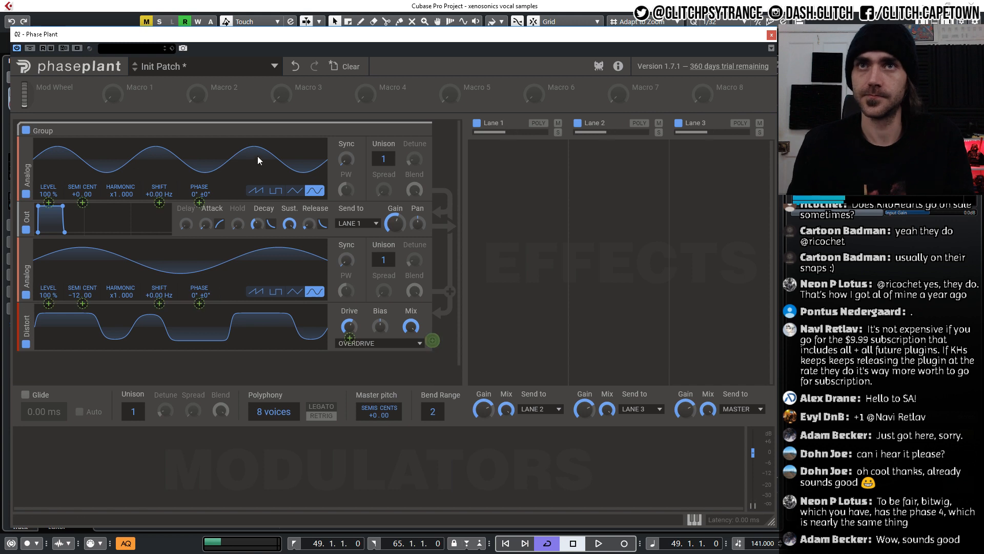
pyautogui.moveTo(432, 340); pyautogui.dragTo(199, 203)
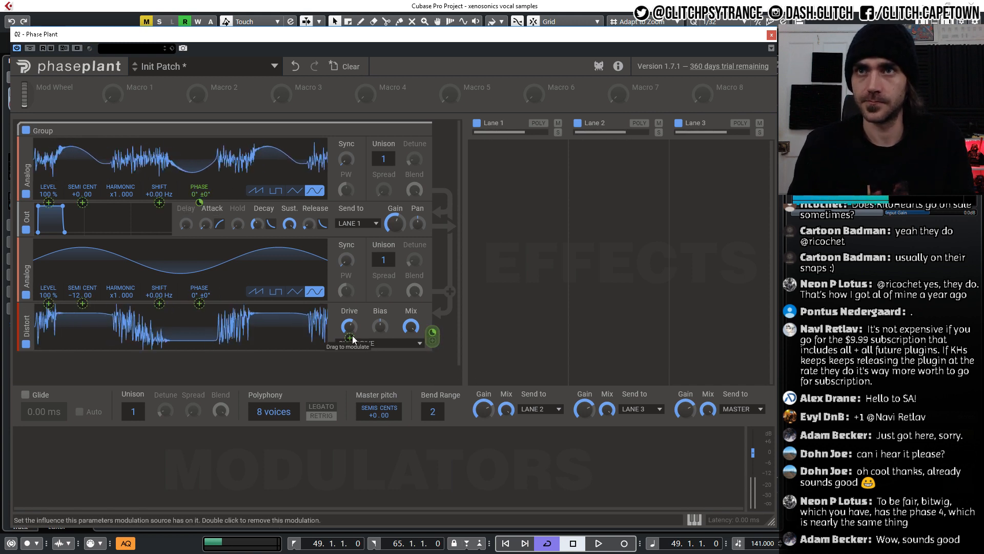
pyautogui.click(433, 339)
pyautogui.moveTo(349, 328); pyautogui.dragTo(349, 354)
pyautogui.moveTo(349, 326); pyautogui.dragTo(349, 323)
pyautogui.moveTo(410, 327); pyautogui.dragTo(411, 359)
pyautogui.moveTo(349, 326); pyautogui.dragTo(349, 318)
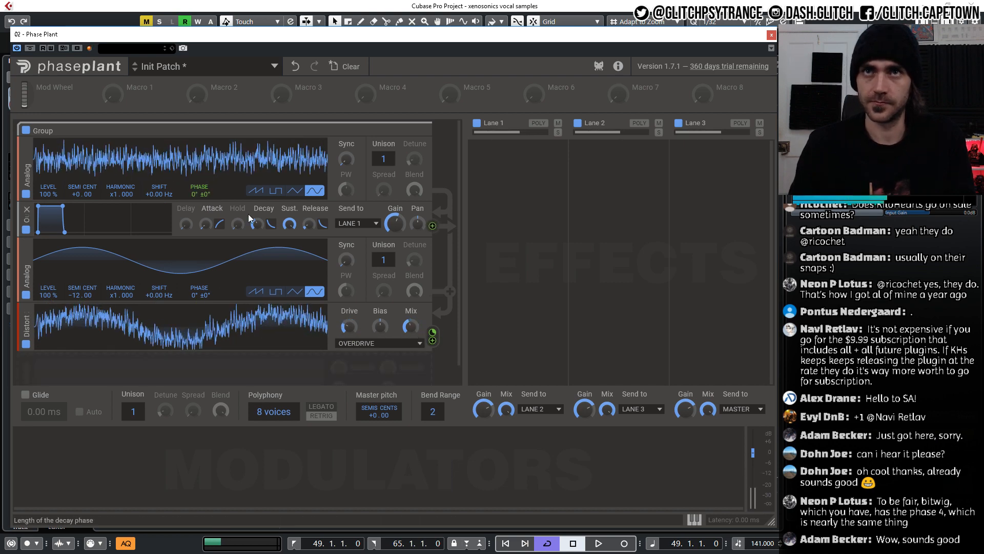
# Remove the distortion's phase modulation and try its output on the upper oscillator's Shift and semitone tuning, raising Drive, Bias and Mix.
pyautogui.doubleClick(433, 333)
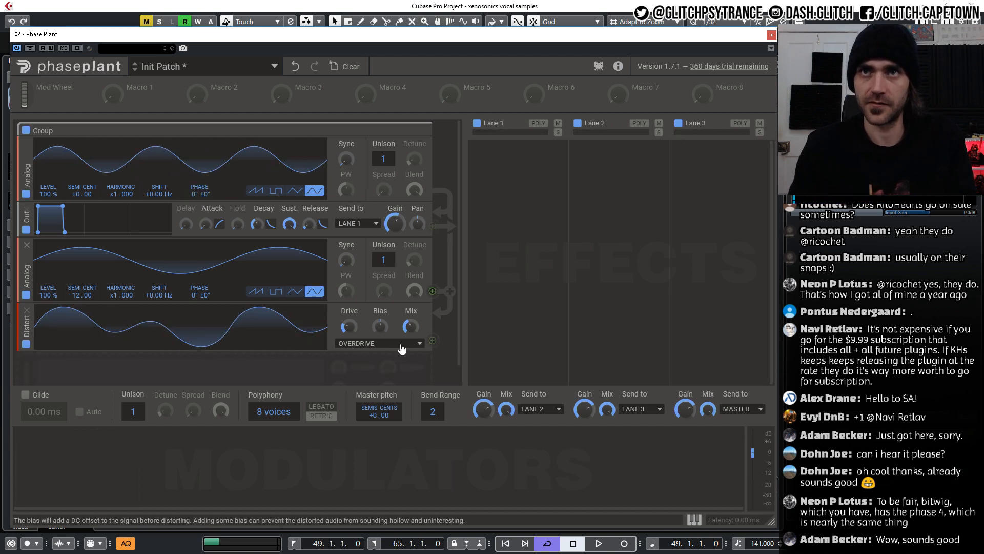
pyautogui.moveTo(433, 340); pyautogui.dragTo(159, 196)
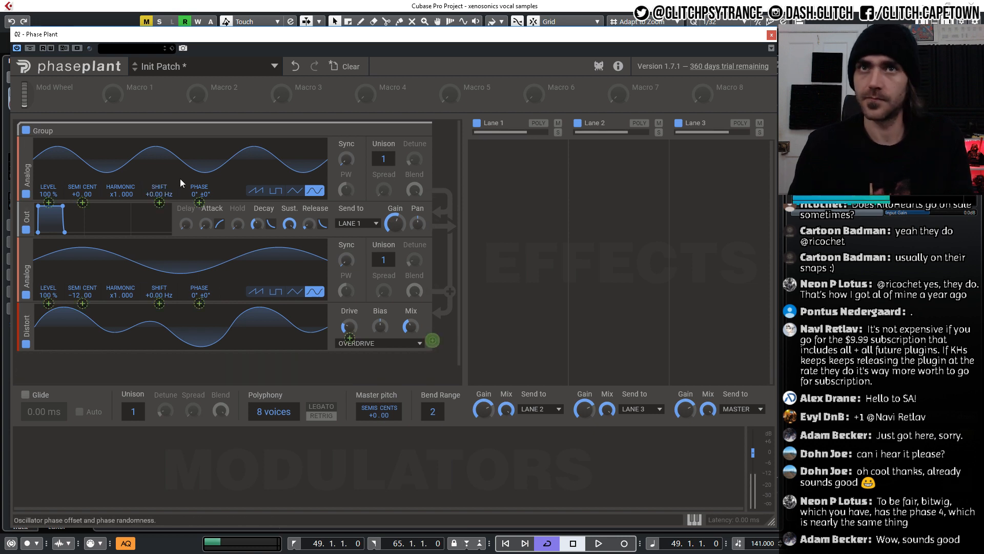
pyautogui.moveTo(432, 339); pyautogui.dragTo(84, 197)
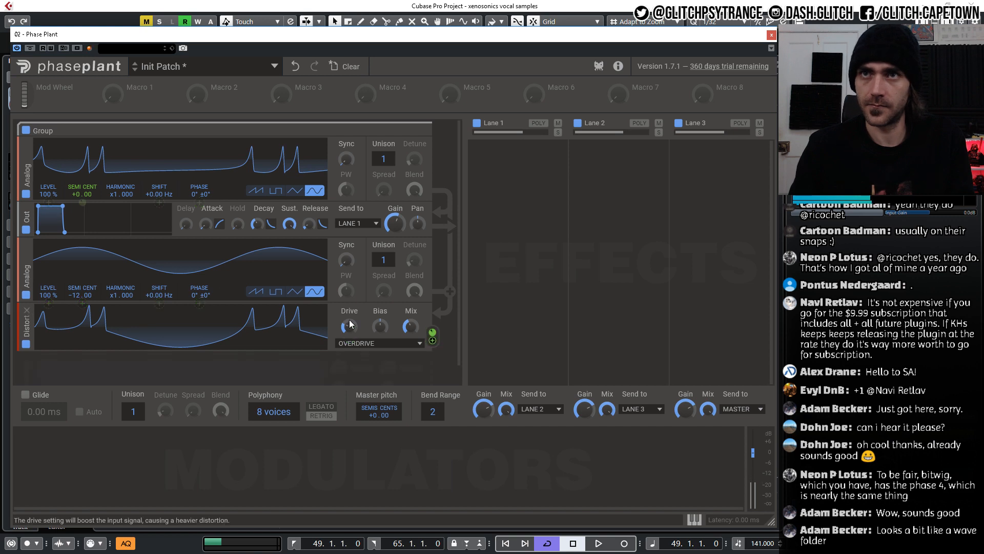
pyautogui.moveTo(349, 326); pyautogui.dragTo(411, 300)
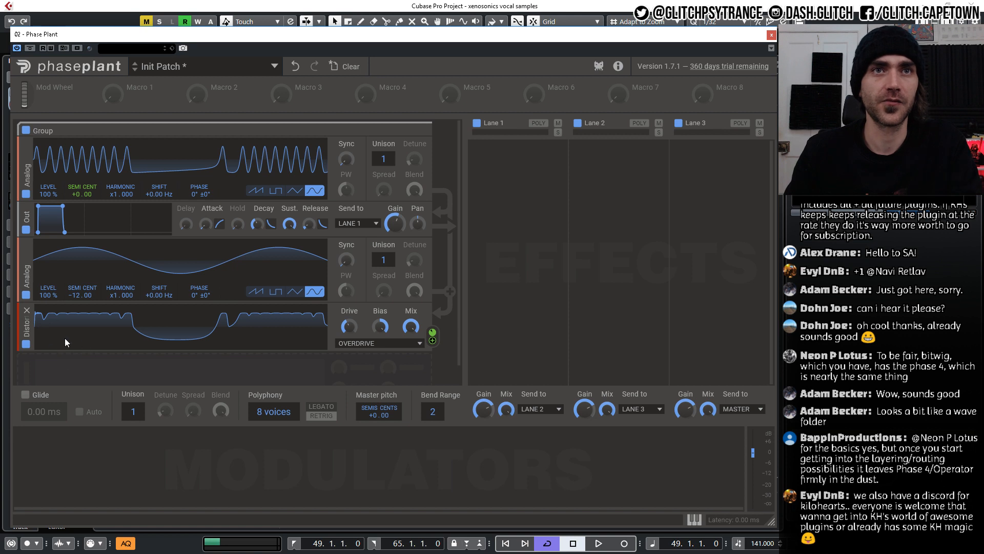
# Replace the Distortion module with an Aux module beneath the lower oscillator.
pyautogui.click(27, 312)
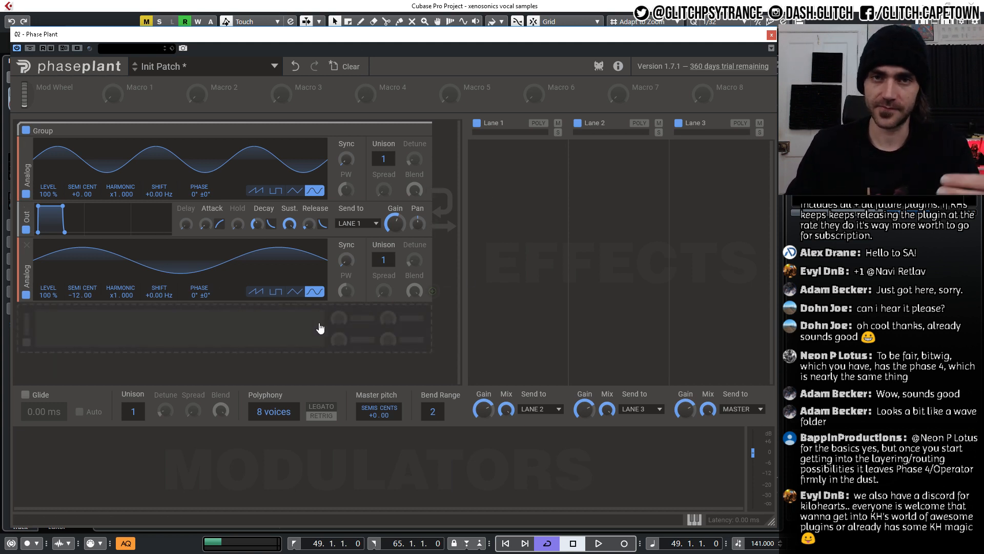
pyautogui.click(209, 332)
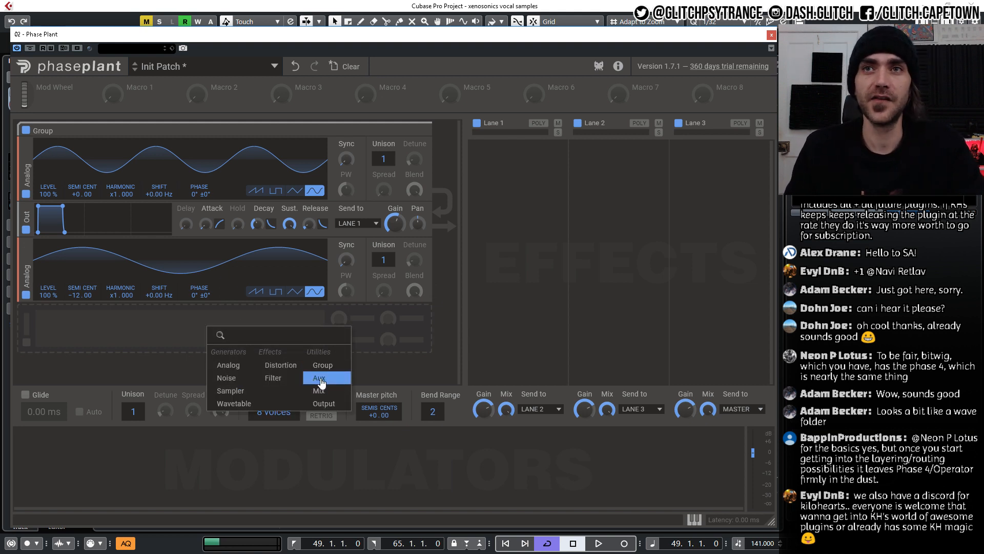
pyautogui.click(319, 378)
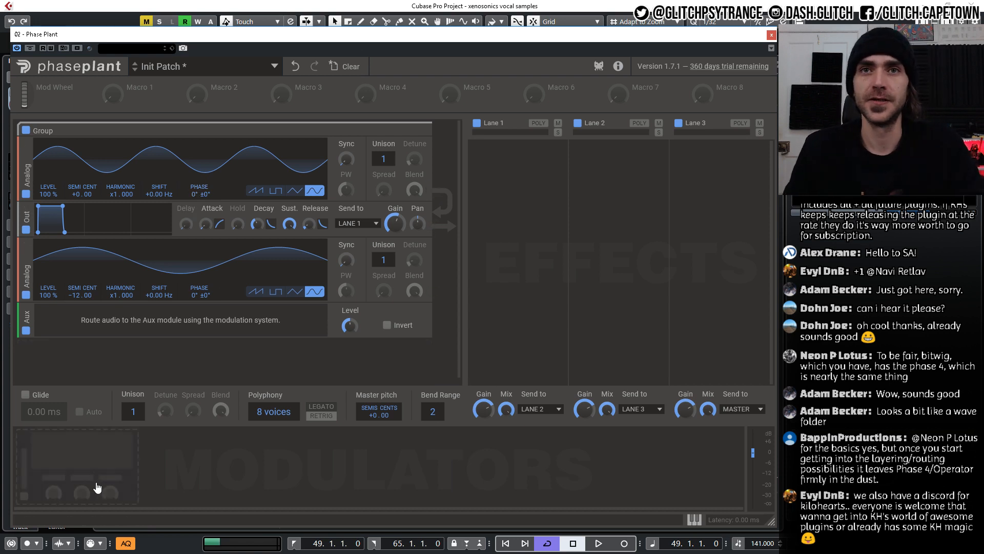
# Add a Random modulator and switch its rate to tempo sync.
pyautogui.click(84, 462)
pyautogui.click(105, 475)
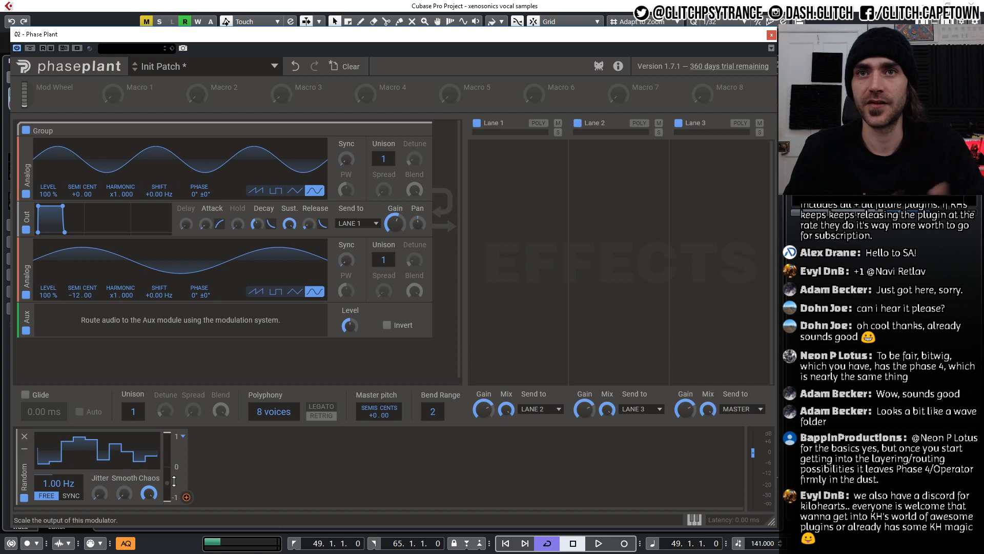
pyautogui.click(71, 496)
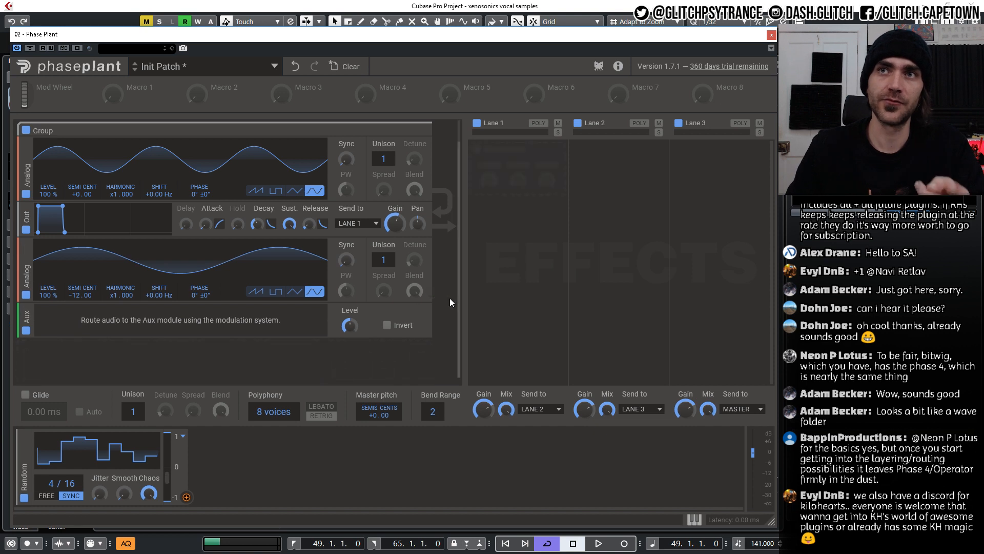
# Route the lower oscillator's audio into the Aux module and lower the Aux Level.
pyautogui.moveTo(433, 290)
pyautogui.moveTo(73, 350); pyautogui.dragTo(181, 330)
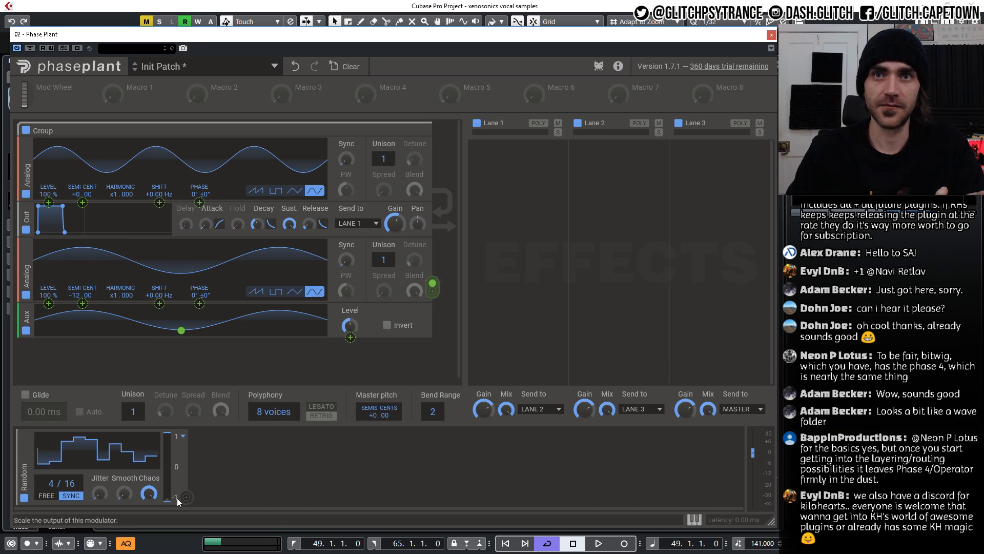
pyautogui.moveTo(350, 326); pyautogui.dragTo(350, 314)
# Modulate the Aux Level with the Random modulator, and the upper oscillator's phase with the Aux output.
pyautogui.moveTo(186, 497); pyautogui.dragTo(343, 268)
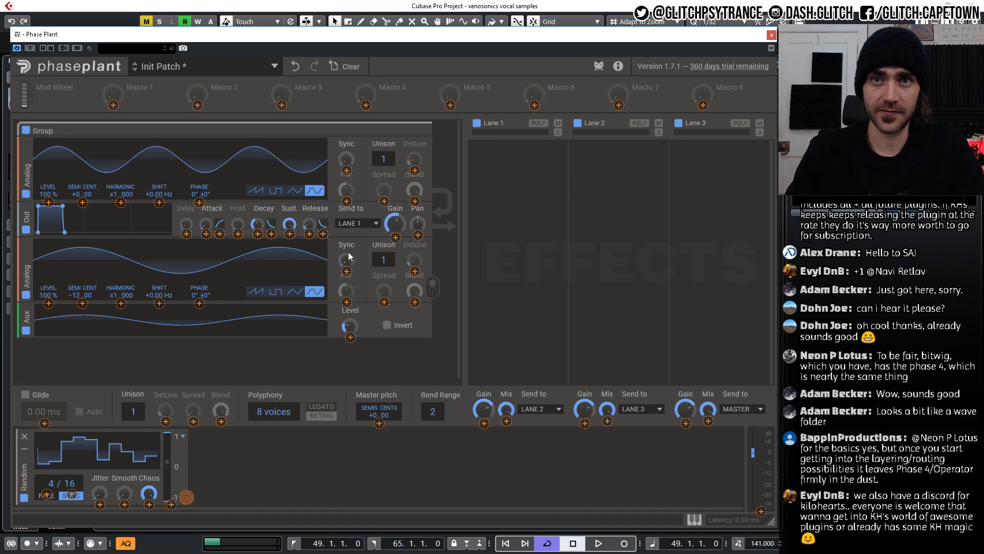
pyautogui.moveTo(331, 337); pyautogui.dragTo(350, 337)
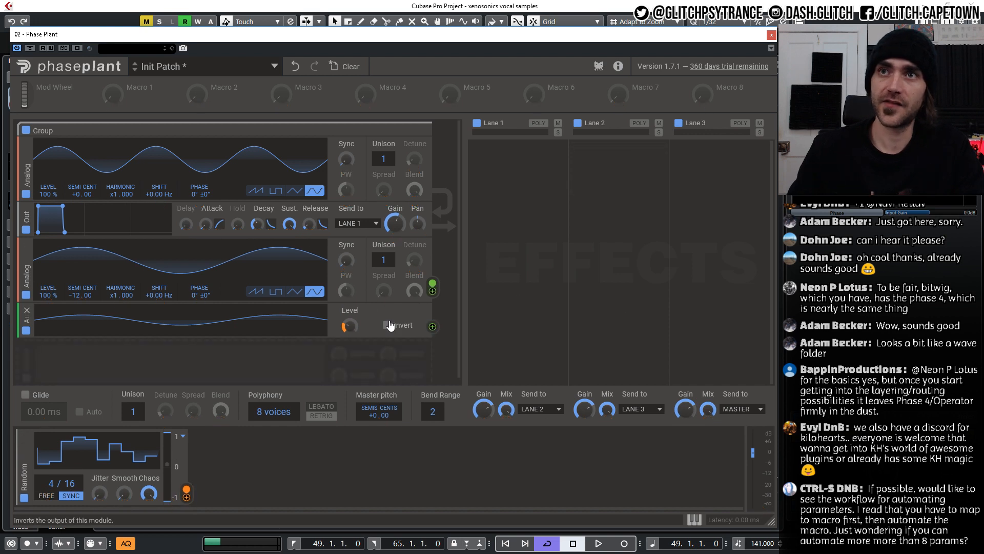
pyautogui.moveTo(433, 327); pyautogui.dragTo(200, 204)
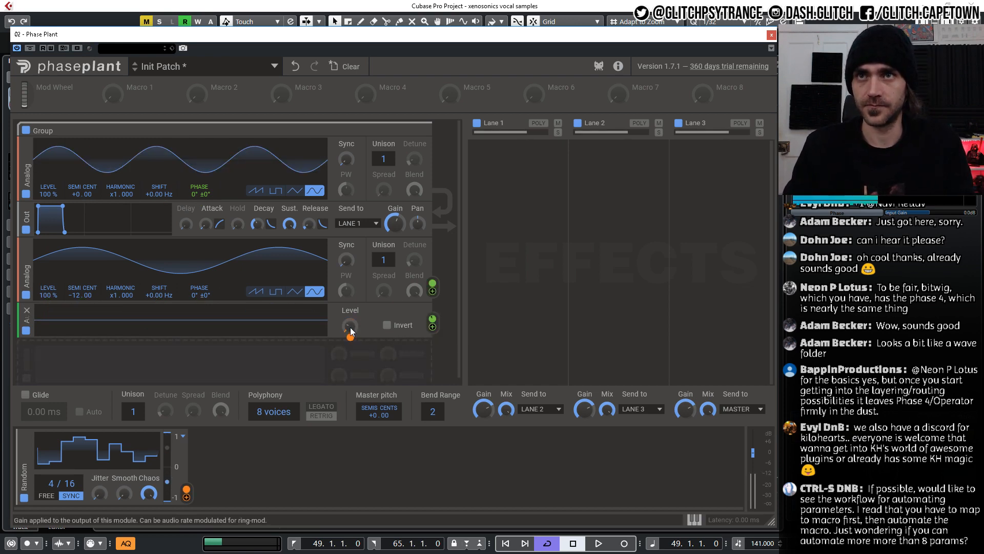
# Set the Random modulator to a 1/16 rate and Unipolar output, and adjust the Aux Level.
pyautogui.scroll(1, 50, 485)
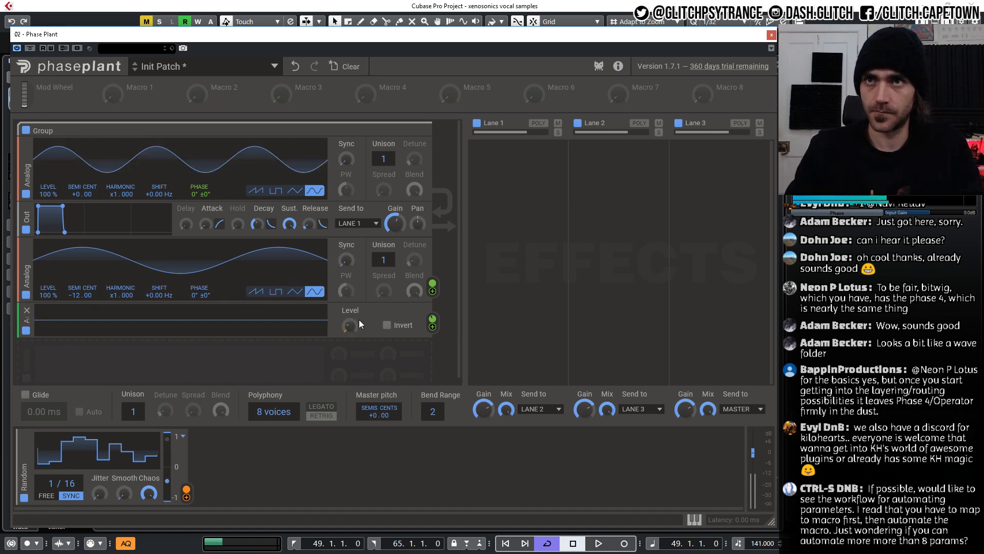
pyautogui.moveTo(350, 326); pyautogui.dragTo(350, 322)
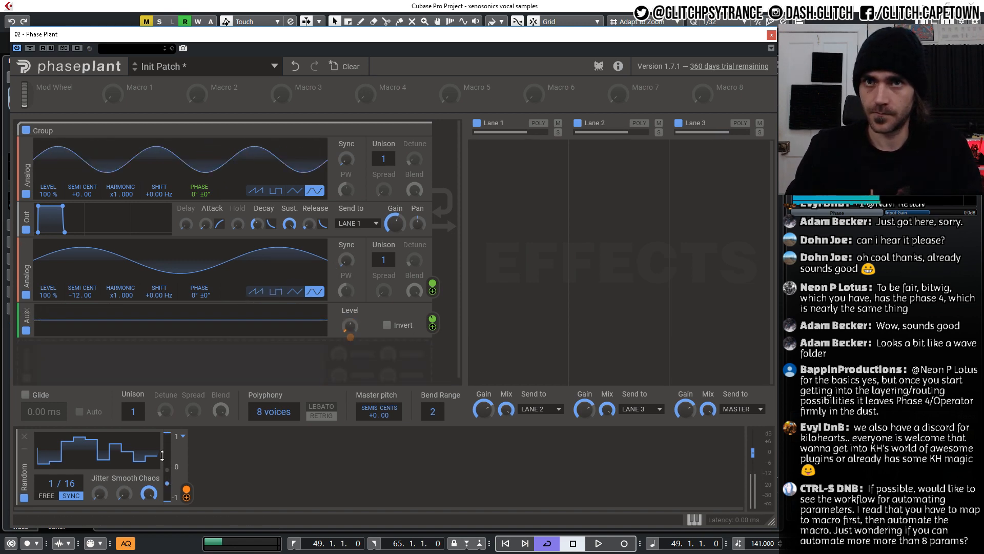
pyautogui.click(185, 435)
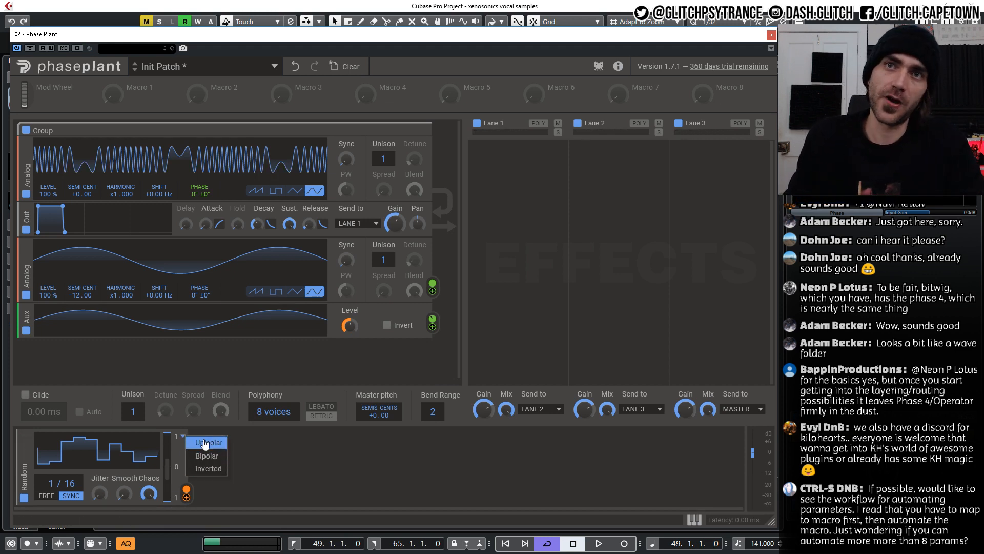
pyautogui.click(201, 444)
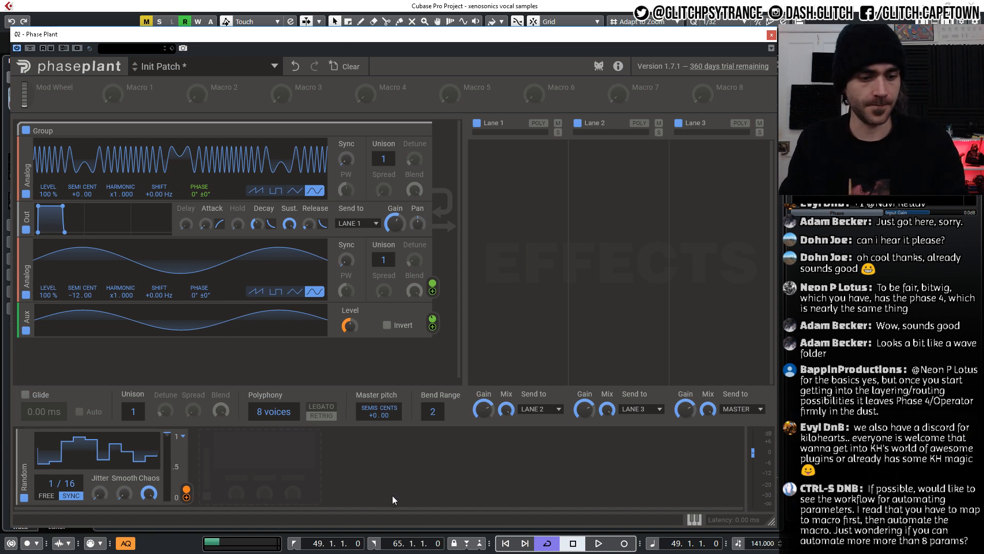
pyautogui.moveTo(351, 326); pyautogui.dragTo(351, 333)
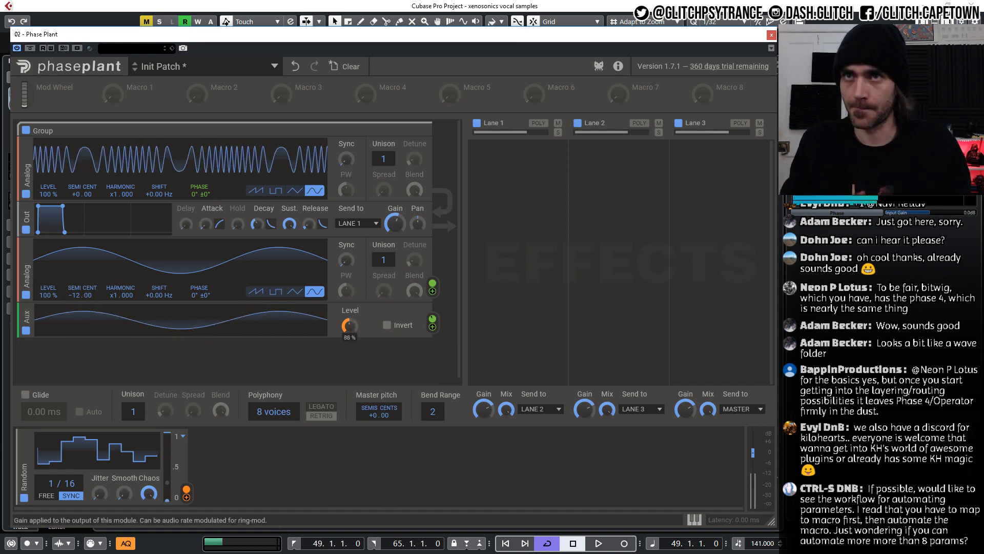
# Adjust the depth of the Aux module's phase modulation and slightly lower the output module's Gain.
pyautogui.moveTo(433, 319)
pyautogui.mouseDown()
pyautogui.moveTo(433, 337)
pyautogui.moveTo(434, 323)
pyautogui.mouseUp()
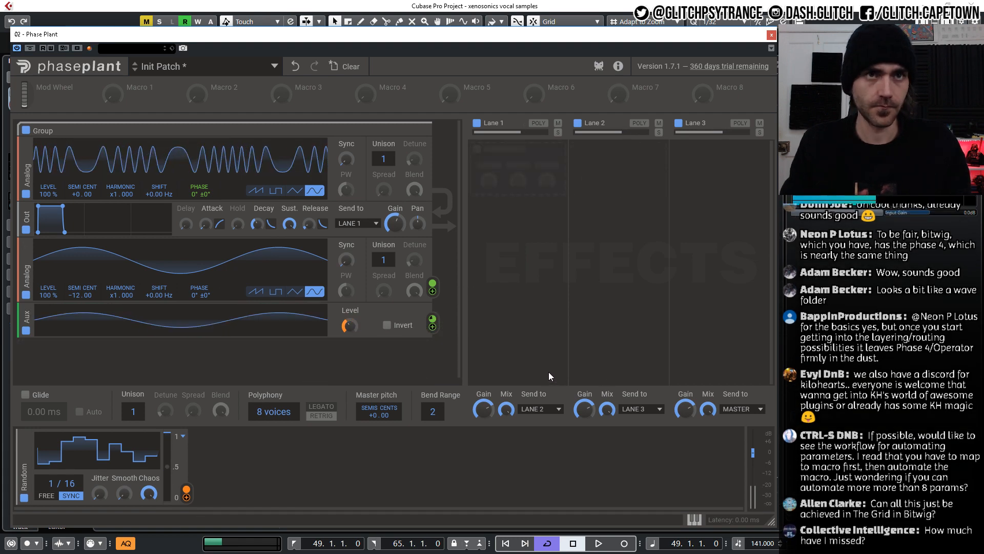
pyautogui.moveTo(394, 223); pyautogui.dragTo(394, 229)
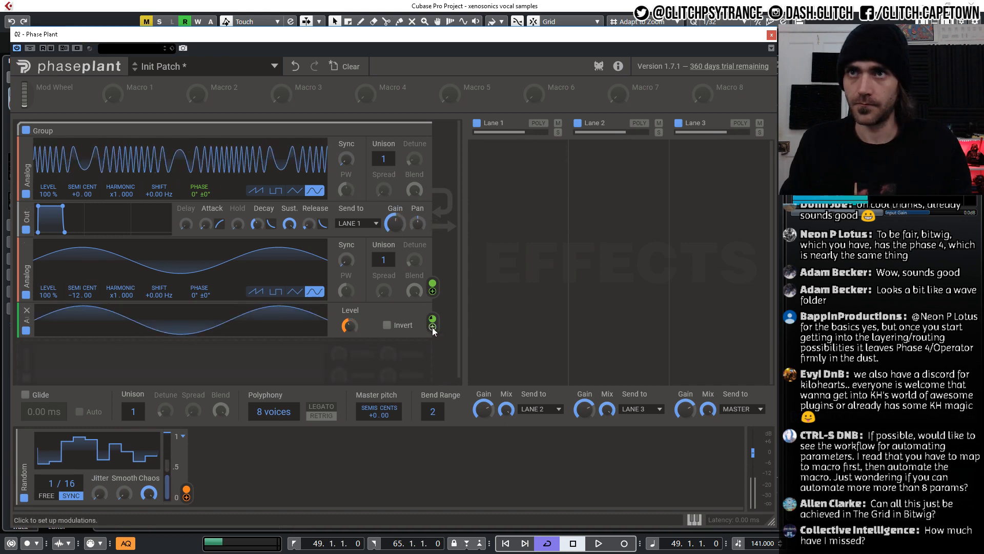
pyautogui.moveTo(432, 318); pyautogui.dragTo(435, 322)
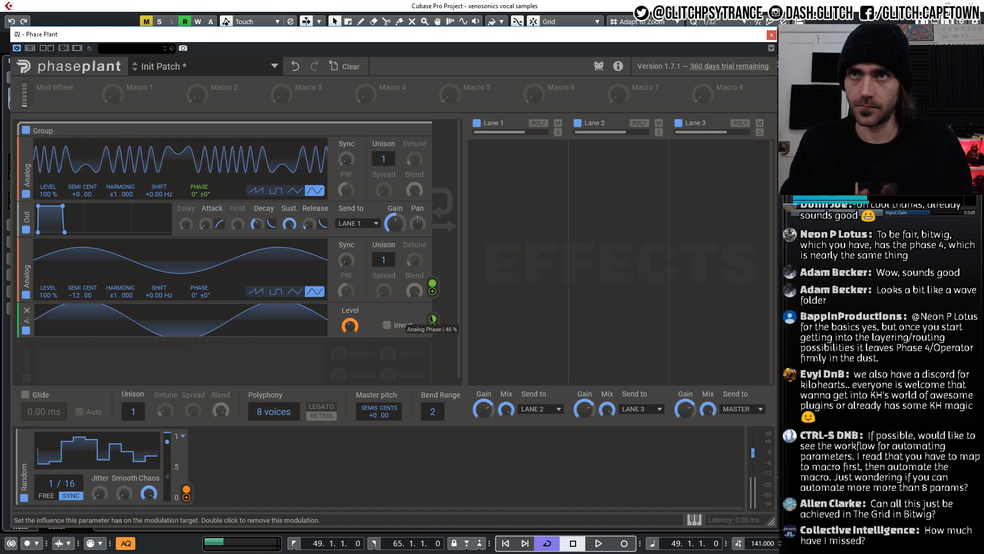
pyautogui.moveTo(432, 318); pyautogui.dragTo(433, 324)
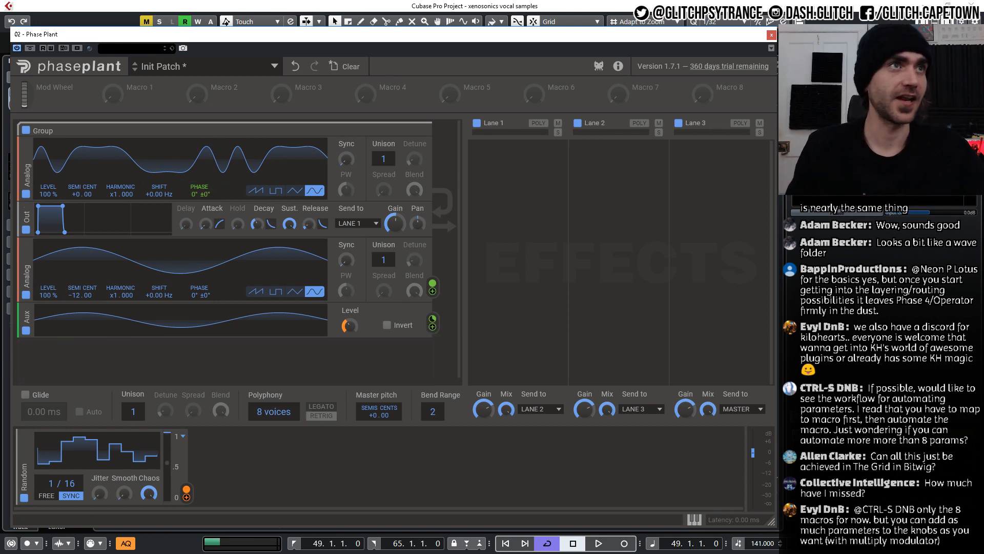
pyautogui.moveTo(611, 39); pyautogui.dragTo(654, 54)
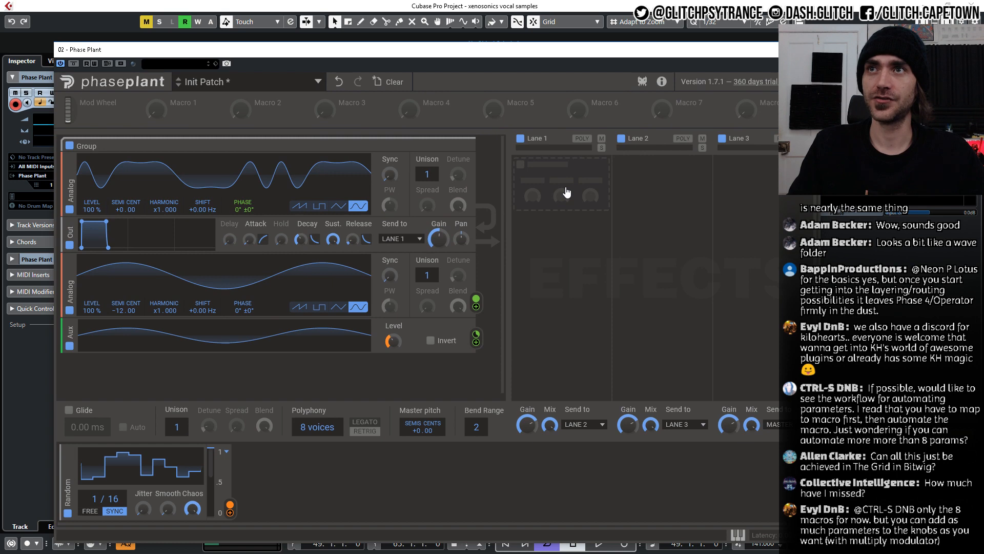
# Create an eight-bar part at bar 49 on the Phase Plant 03 track and duplicate it to fill bars 57 to 65.
pyautogui.moveTo(790, 52); pyautogui.dragTo(742, 419)
pyautogui.click(418, 220)
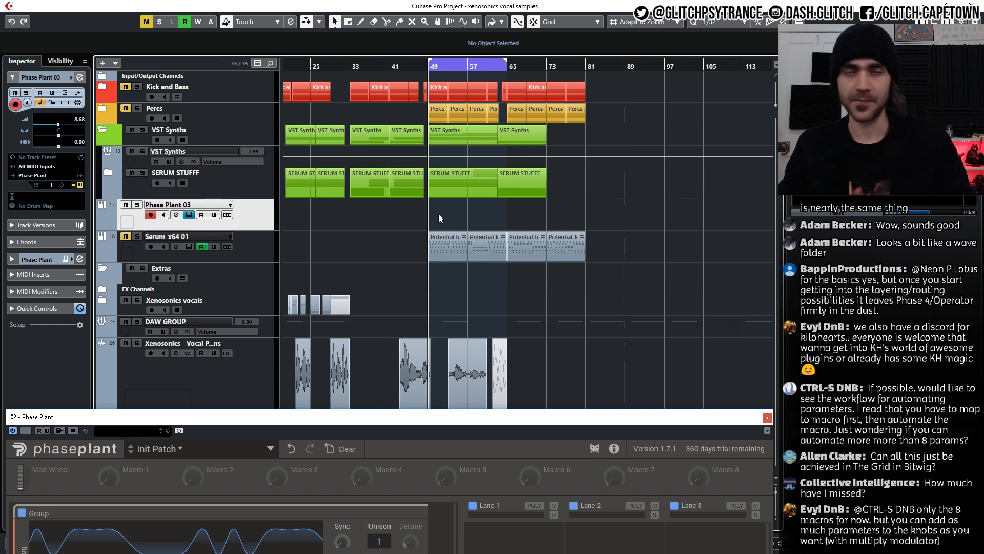
pyautogui.doubleClick(439, 214)
pyautogui.moveTo(505, 226)
pyautogui.mouseDown()
pyautogui.moveTo(465, 228)
pyautogui.moveTo(488, 221)
pyautogui.mouseUp()
pyautogui.click(446, 222)
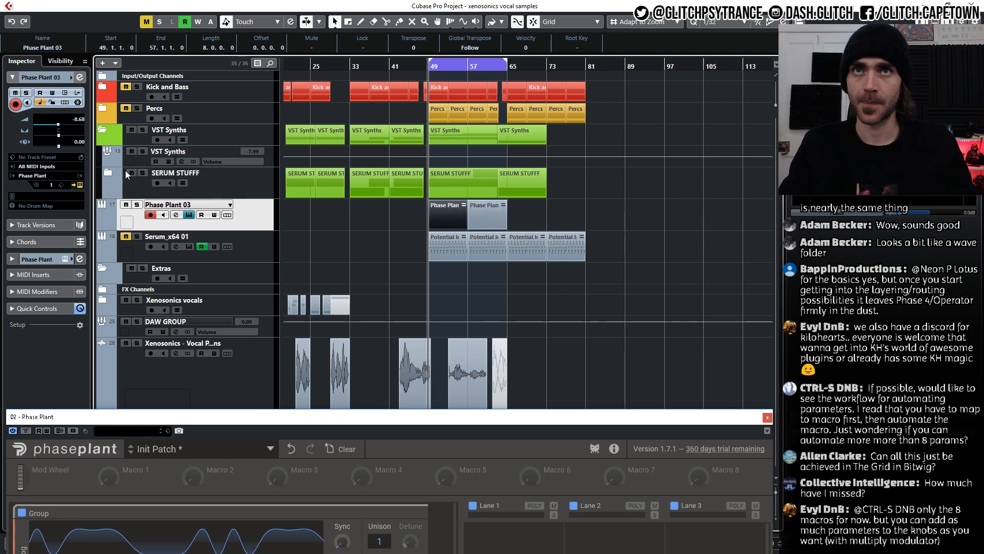
# Mute the SERUM STUFFF folder and open the first Phase Plant 03 part for note editing.
pyautogui.click(260, 250)
pyautogui.moveTo(259, 261)
pyautogui.mouseDown()
pyautogui.moveTo(260, 231)
pyautogui.moveTo(260, 281)
pyautogui.mouseUp()
pyautogui.click(260, 226)
pyautogui.doubleClick(440, 244)
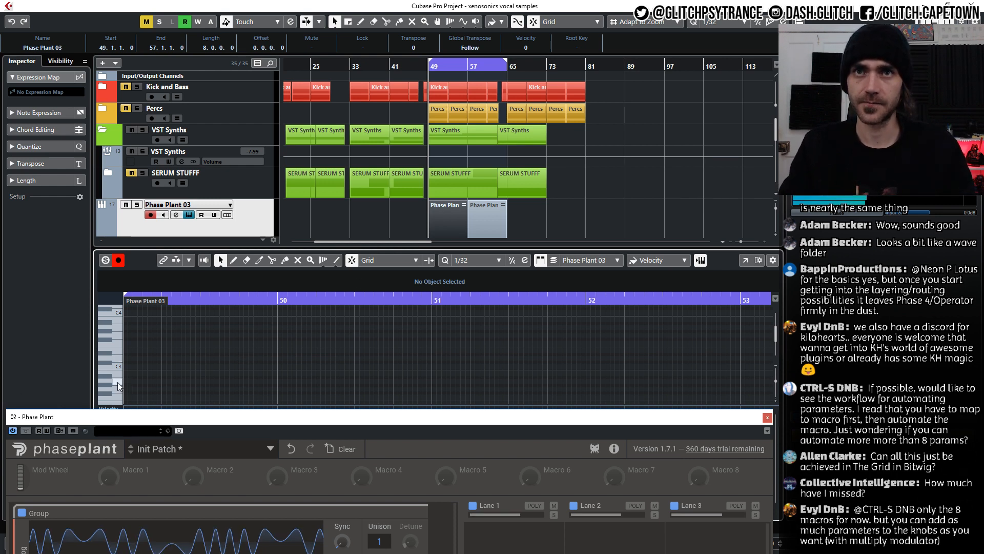
# Draw a one-bar A1 note at bar 49 and duplicate it through bar 53.
pyautogui.scroll(-3, 118, 382)
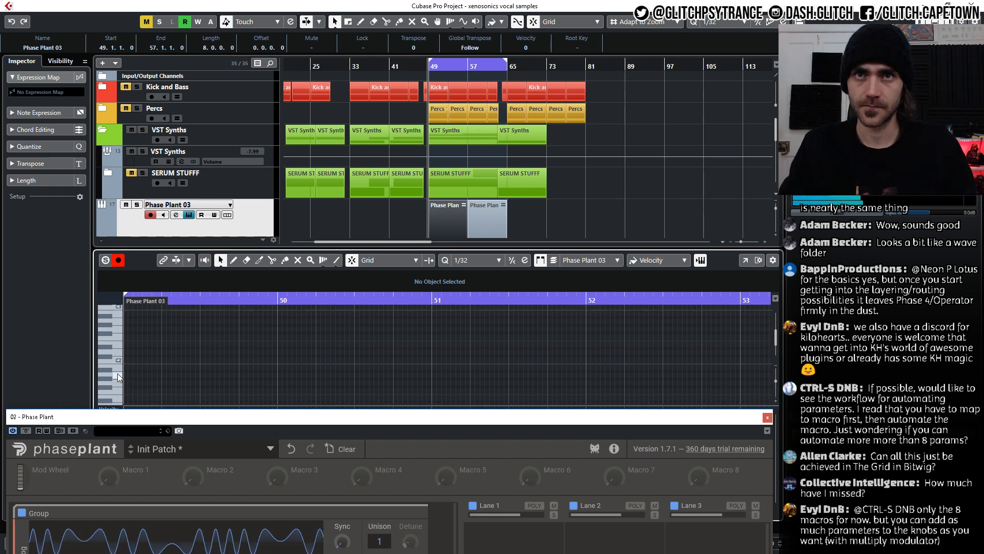
pyautogui.hscroll(-1, 121, 377)
pyautogui.click(143, 374)
pyautogui.click(145, 377)
pyautogui.moveTo(145, 375); pyautogui.dragTo(296, 386)
pyautogui.hotkey('ctrl', 'd')
pyautogui.hotkey('ctrl', 'd')
pyautogui.hotkey('ctrl', 'd')
pyautogui.hotkey('ctrl', 'd')
# Delete the surplus A1 note at bar 53.
pyautogui.scroll(-1, 469, 349)
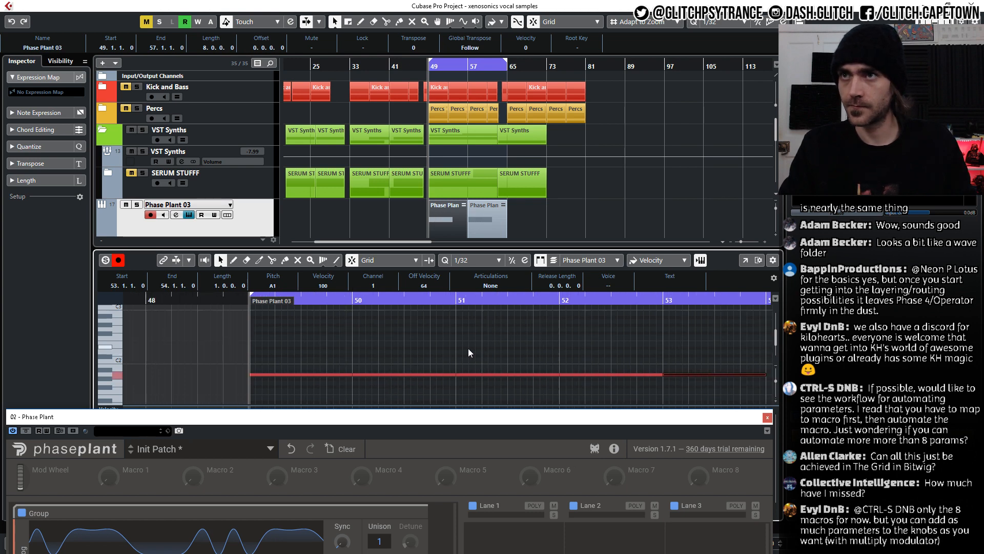
pyautogui.hscroll(3, 468, 349)
pyautogui.moveTo(472, 349); pyautogui.dragTo(457, 403)
pyautogui.press('Delete')
# Enlarge the Phase Plant 03 track and shorten its parts to four bars each.
pyautogui.click(543, 213)
pyautogui.moveTo(543, 213); pyautogui.dragTo(447, 313)
pyautogui.scroll(-1, 450, 223)
pyautogui.scroll(3, 451, 260)
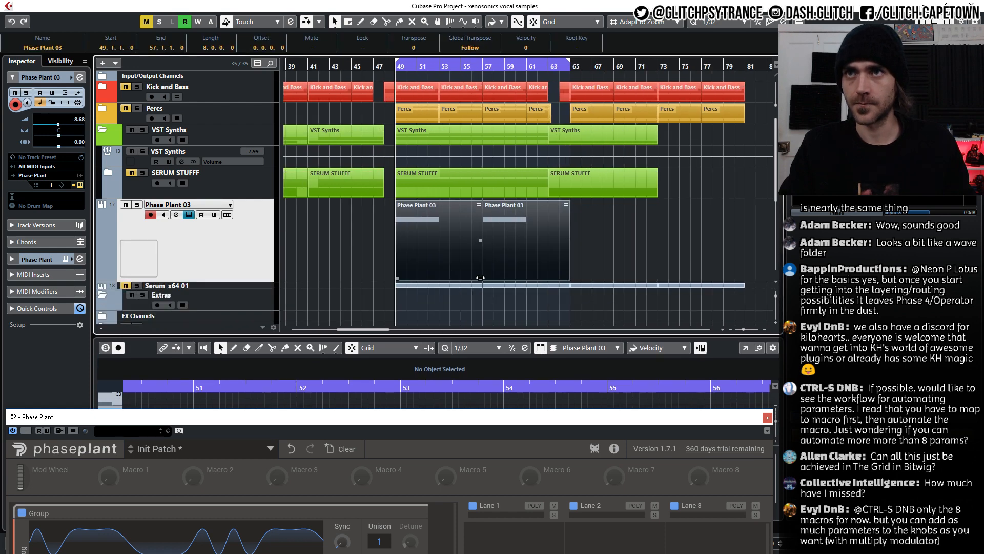
pyautogui.moveTo(480, 278); pyautogui.dragTo(437, 238)
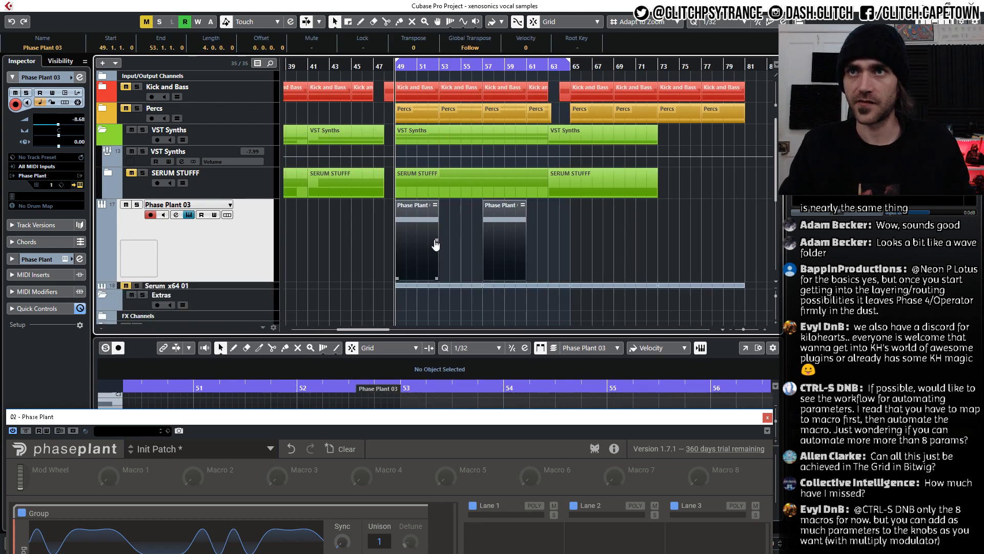
# Remove the second Phase Plant 03 part and copy the first four-bar part to fill bars 53 to 65.
pyautogui.click(500, 260)
pyautogui.press('Delete')
pyautogui.moveTo(465, 241); pyautogui.dragTo(558, 248)
pyautogui.moveTo(436, 239); pyautogui.dragTo(576, 258)
pyautogui.click(618, 266)
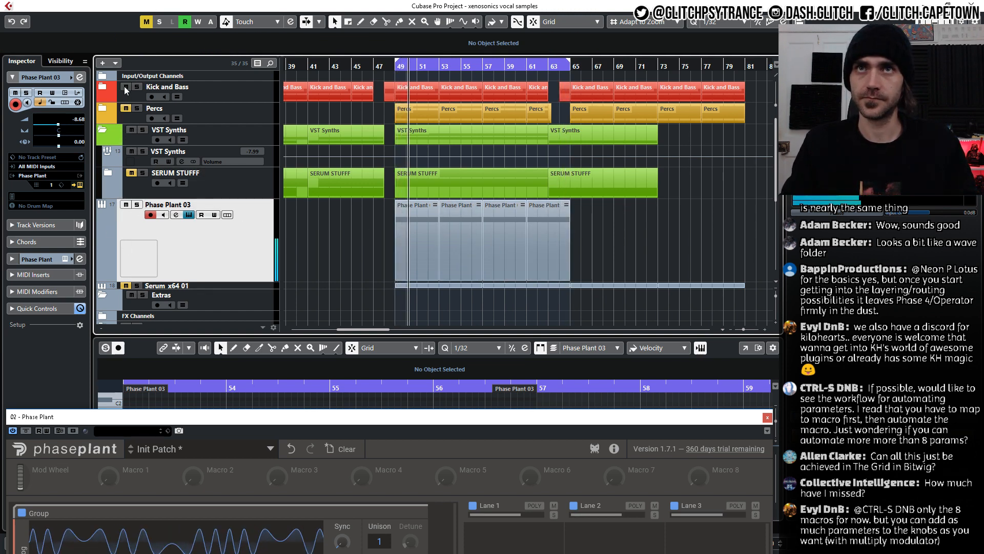
# Unmute the Percs folder and lower the Phase Plant 03 track volume to -12.0.
pyautogui.click(125, 109)
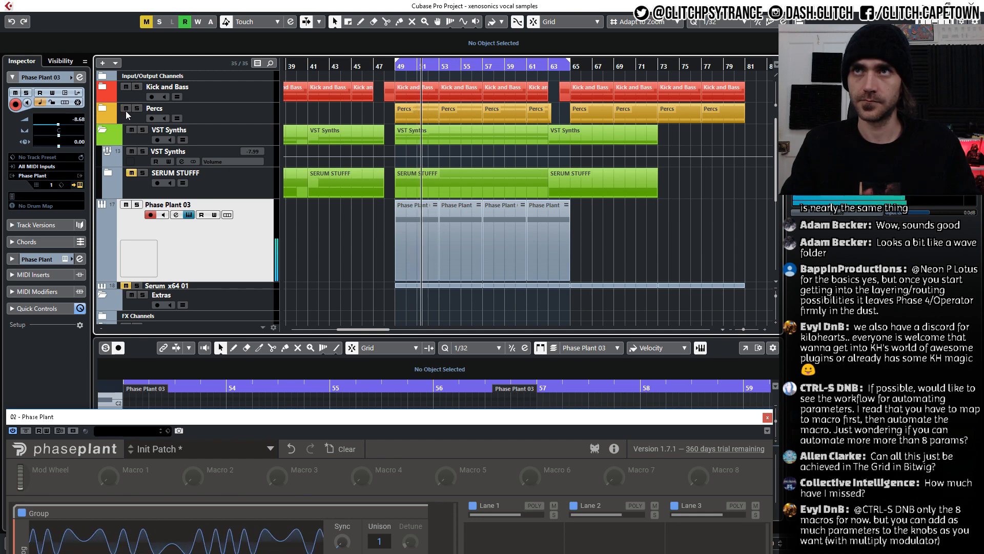
pyautogui.moveTo(51, 123); pyautogui.dragTo(47, 123)
# Add a Delay to Lane 1 of Phase Plant with tempo sync at 3/16 and Ping-Pong on.
pyautogui.moveTo(358, 417); pyautogui.dragTo(360, 96)
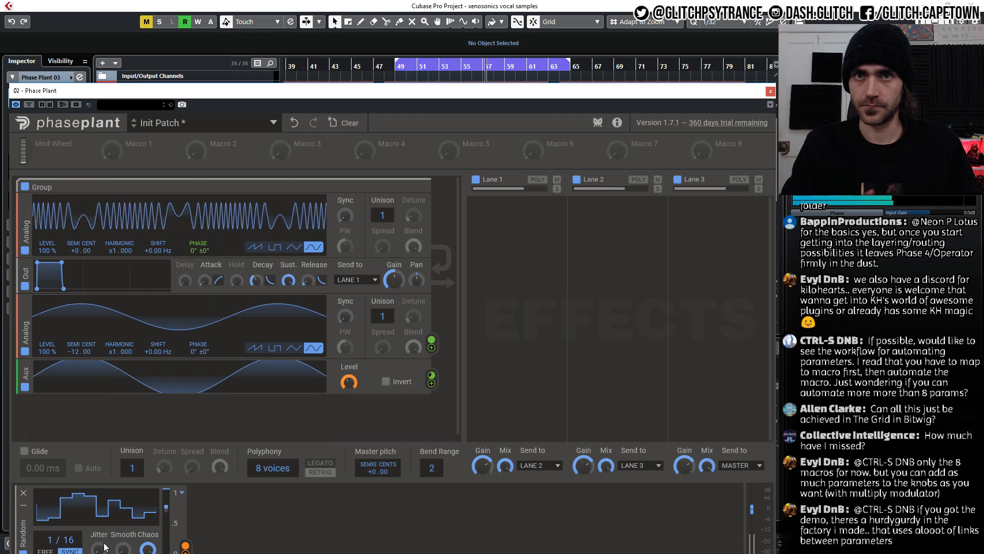
pyautogui.click(546, 217)
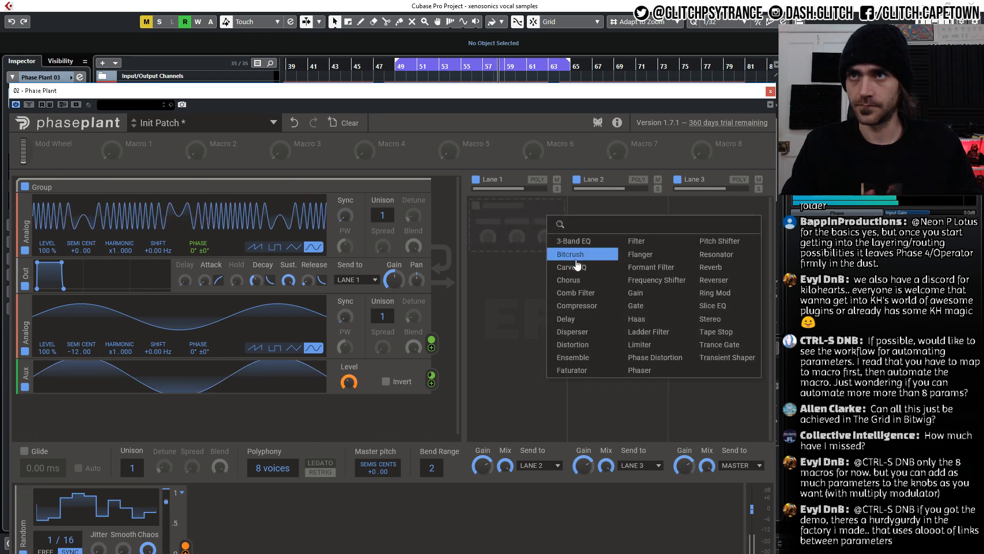
pyautogui.click(586, 319)
pyautogui.click(528, 248)
pyautogui.click(538, 278)
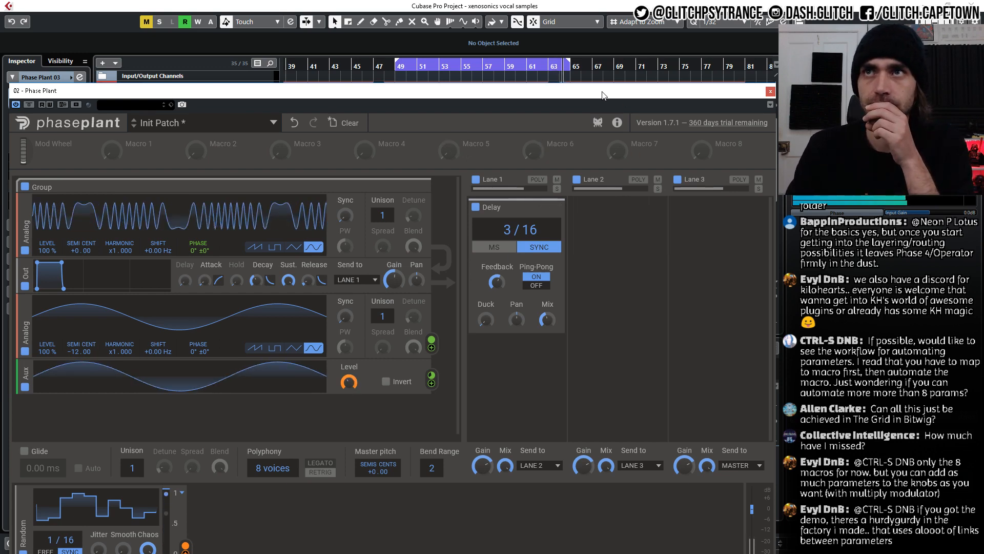
pyautogui.moveTo(603, 95); pyautogui.dragTo(596, 37)
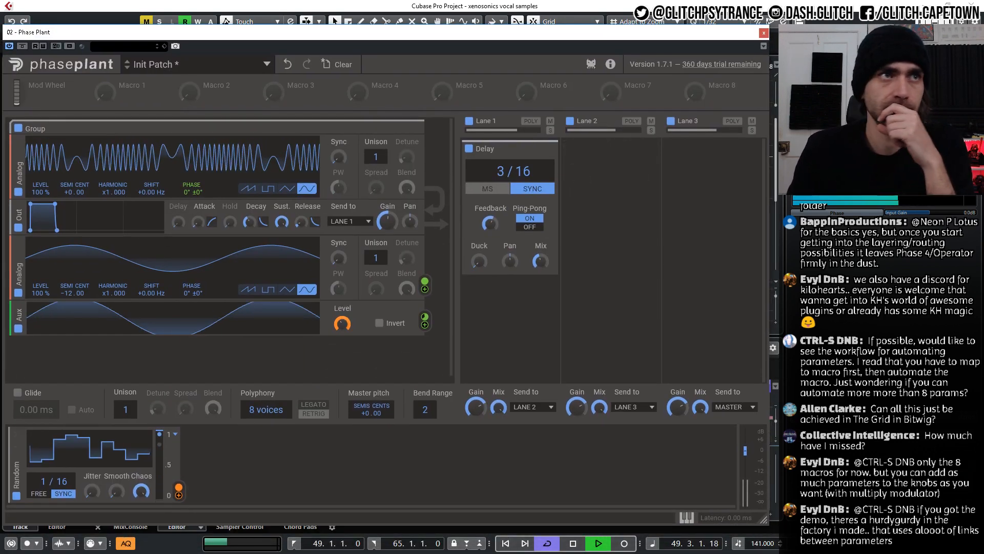
# Close and reopen the Phase Plant window, stop playback and inspect the Random modulator's available modulation targets.
pyautogui.hotkey('ctrl', 'w')
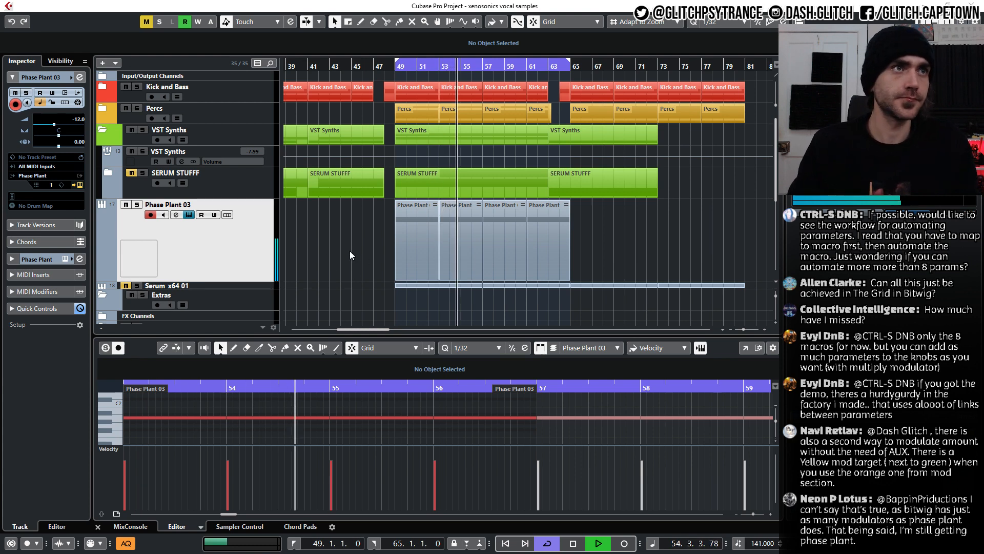
pyautogui.press('e')
pyautogui.press('space')
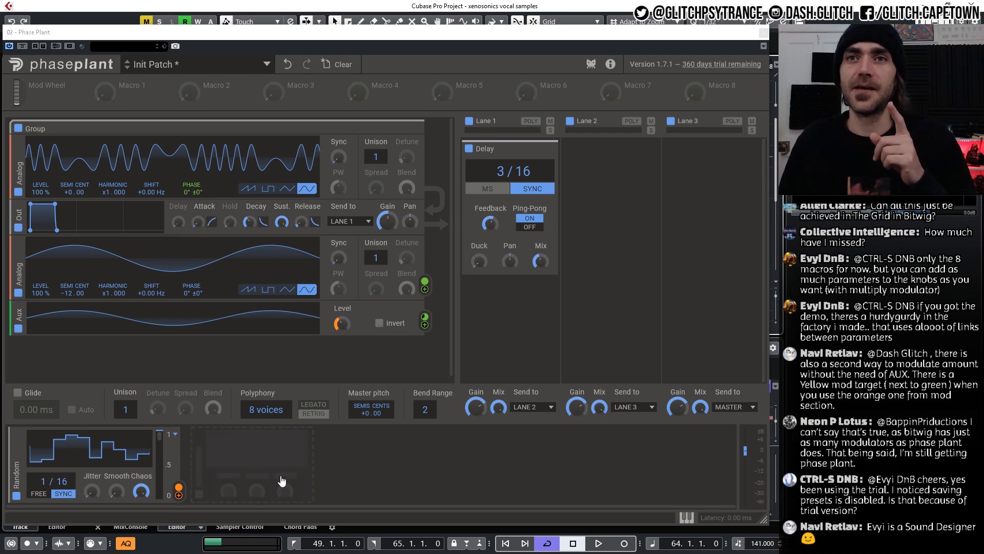
pyautogui.click(179, 496)
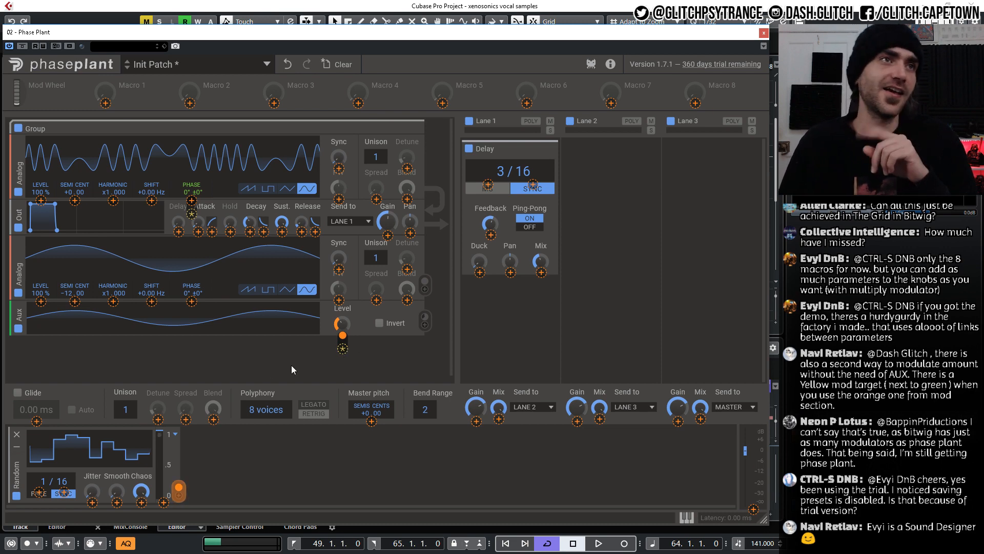
pyautogui.click(307, 480)
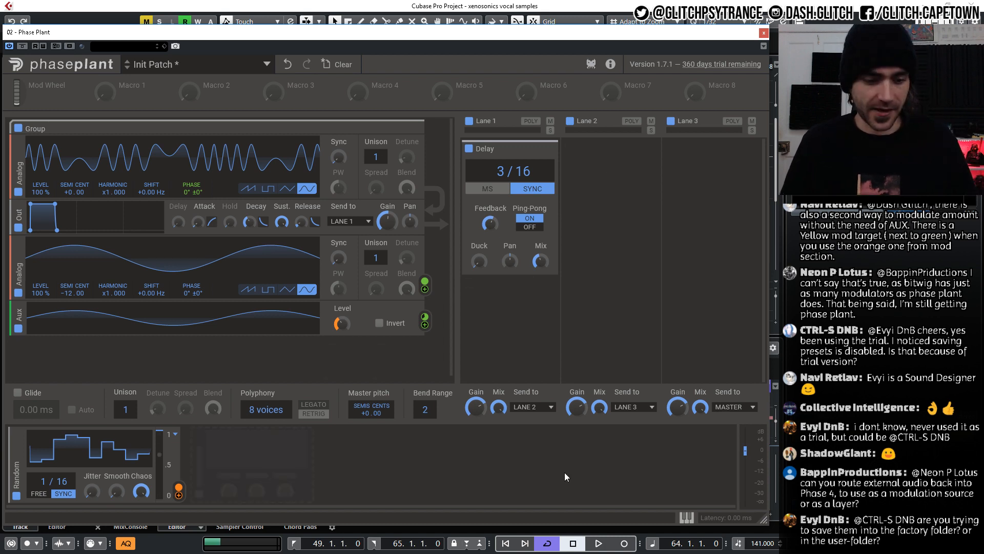
# Start playback, add a second Random modulator and sync its rate to the tempo.
pyautogui.press('space')
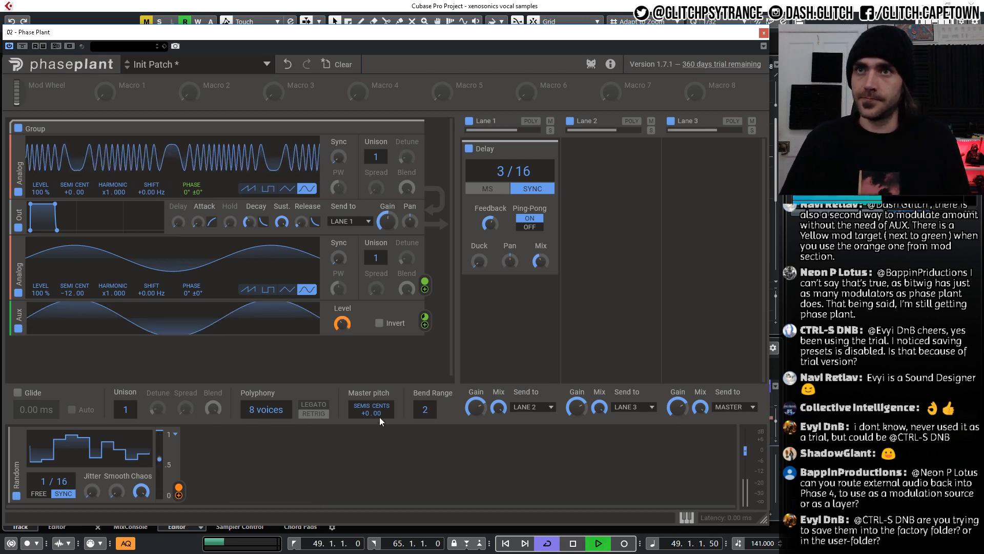
pyautogui.moveTo(424, 317); pyautogui.dragTo(425, 317)
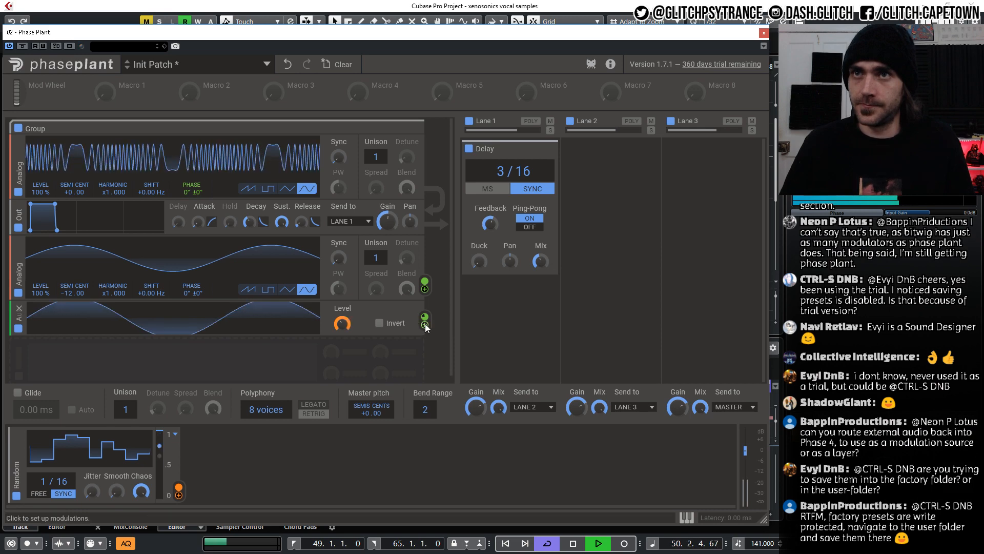
pyautogui.click(179, 496)
pyautogui.click(238, 489)
pyautogui.click(223, 464)
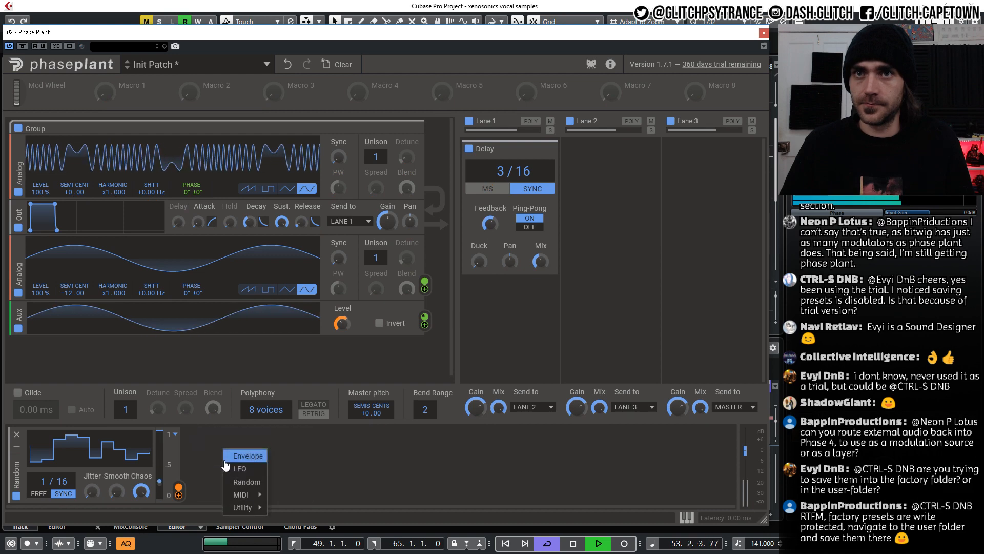
pyautogui.click(237, 491)
pyautogui.click(238, 493)
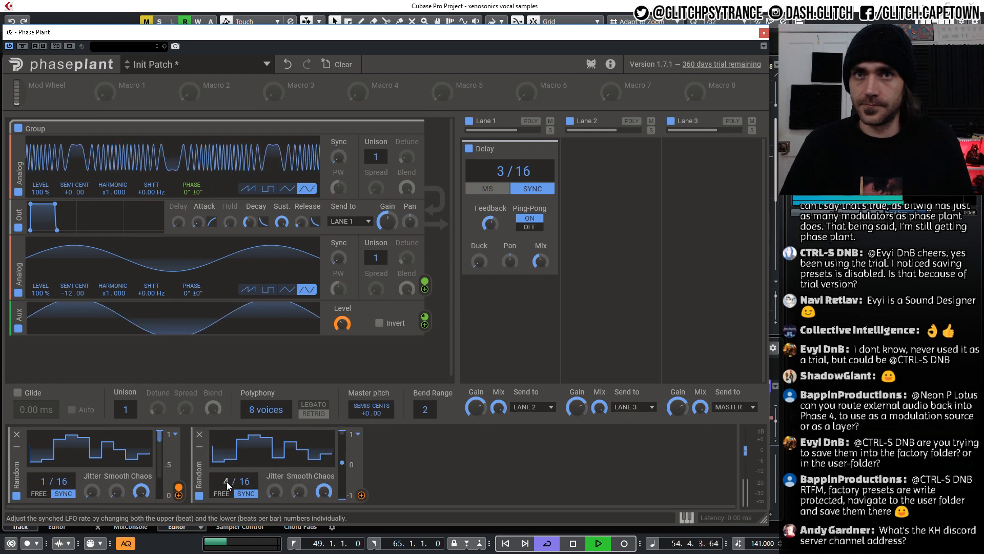
# Set the second Random modulator's rate to 2/16 and map it to the depth of the upper oscillator's phase modulation.
pyautogui.moveTo(225, 481); pyautogui.dragTo(226, 488)
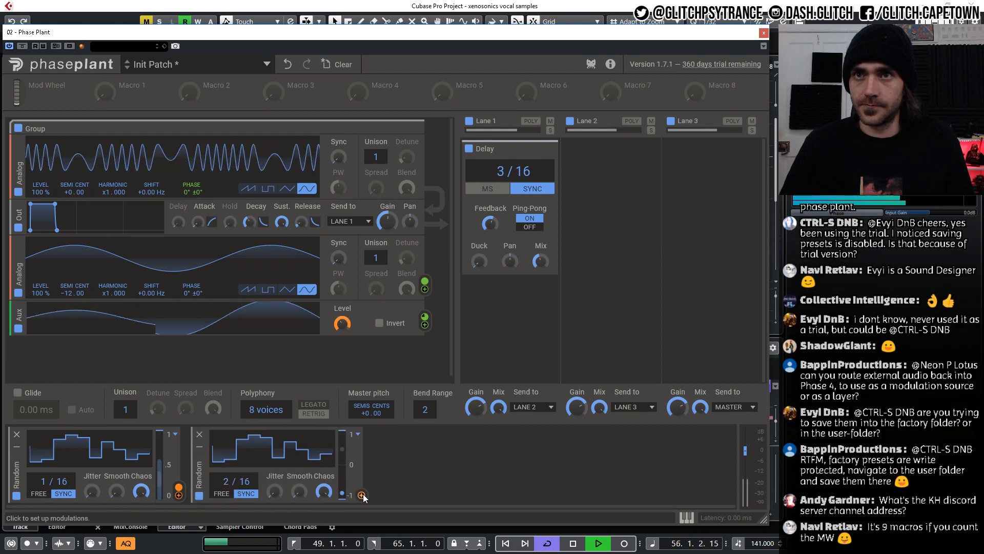
pyautogui.click(362, 495)
pyautogui.click(191, 215)
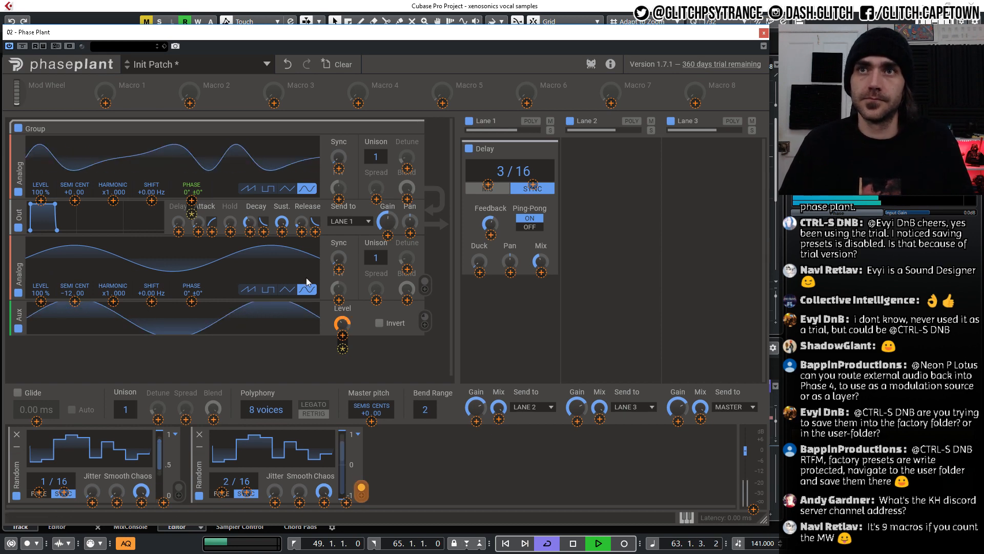
# Try modulating the upper oscillator's tuning and Shift from the lower oscillator, remove both modulations, and stop playback.
pyautogui.click(426, 287)
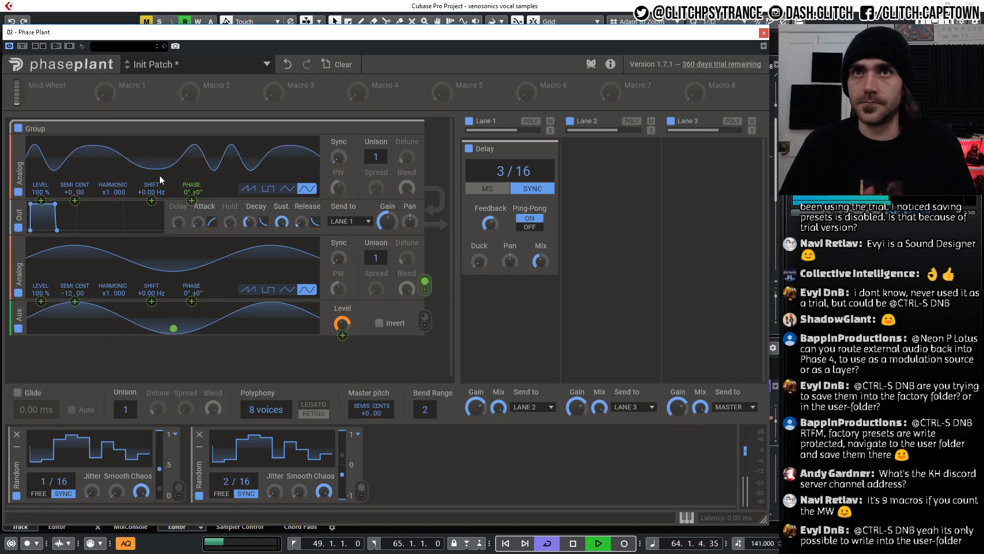
pyautogui.moveTo(75, 201); pyautogui.dragTo(75, 221)
pyautogui.doubleClick(75, 200)
pyautogui.moveTo(151, 200); pyautogui.dragTo(151, 121)
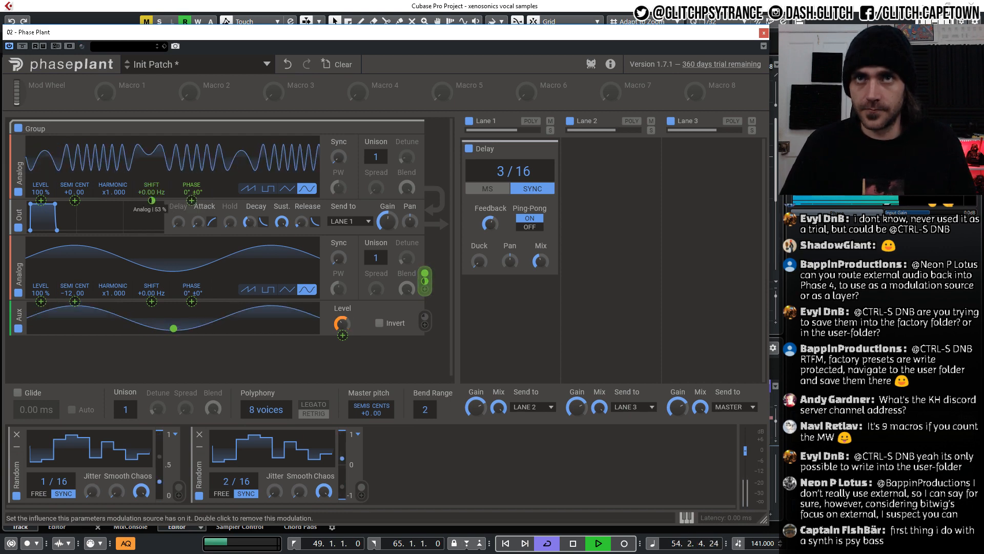
pyautogui.doubleClick(152, 202)
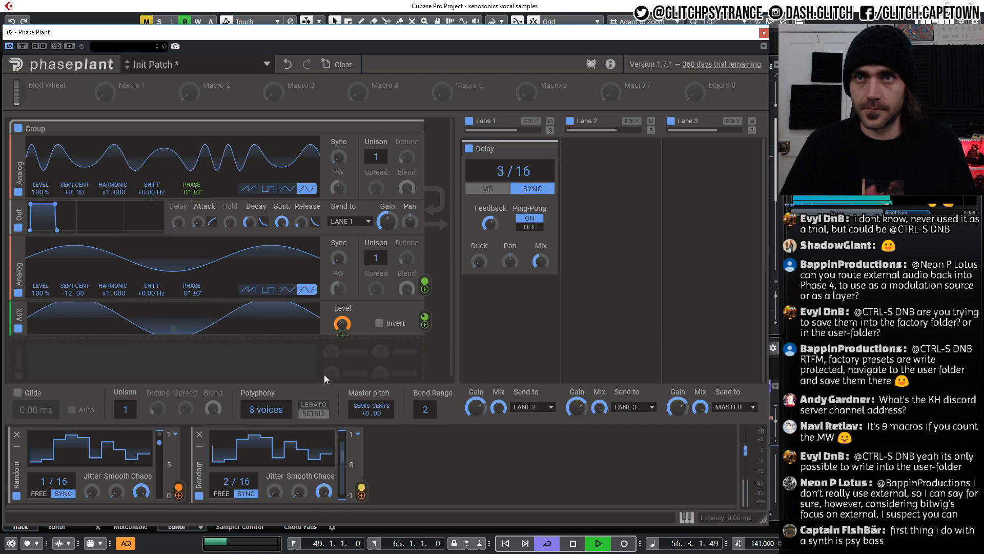
pyautogui.press('space')
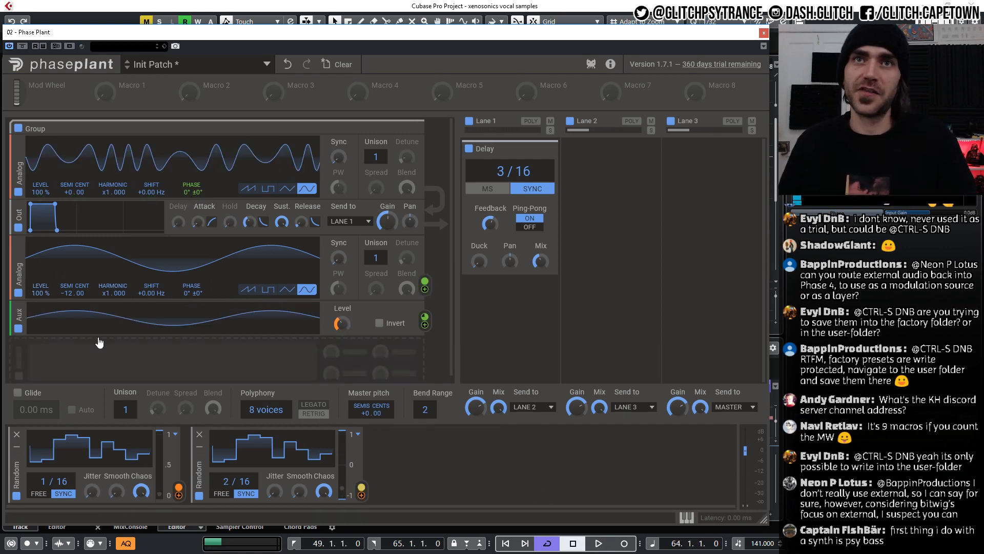
# Raise the lower oscillator's Level to 200%, and close and reopen the Phase Plant window.
pyautogui.moveTo(41, 293); pyautogui.dragTo(41, 272)
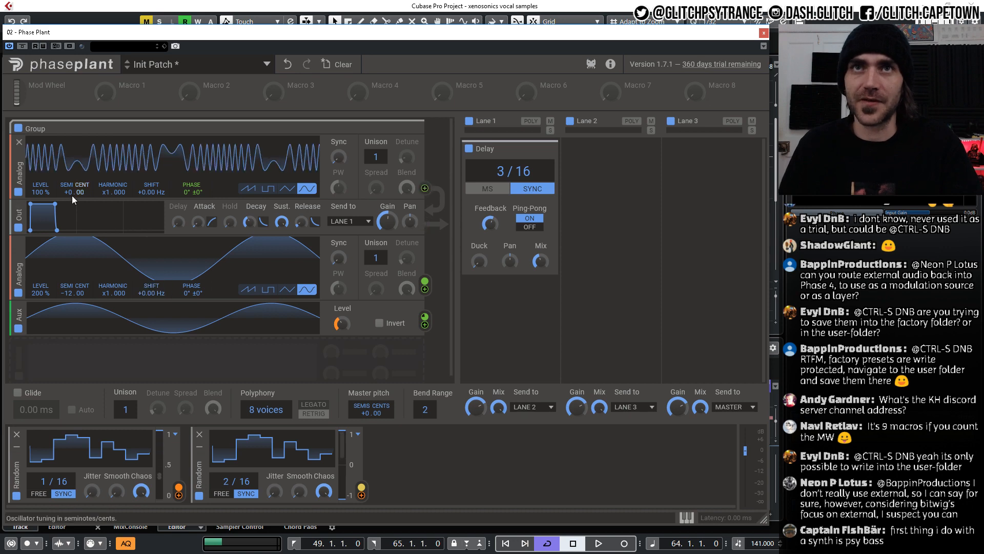
pyautogui.moveTo(40, 295)
pyautogui.mouseDown()
pyautogui.moveTo(40, 311)
pyautogui.moveTo(40, 291)
pyautogui.mouseUp()
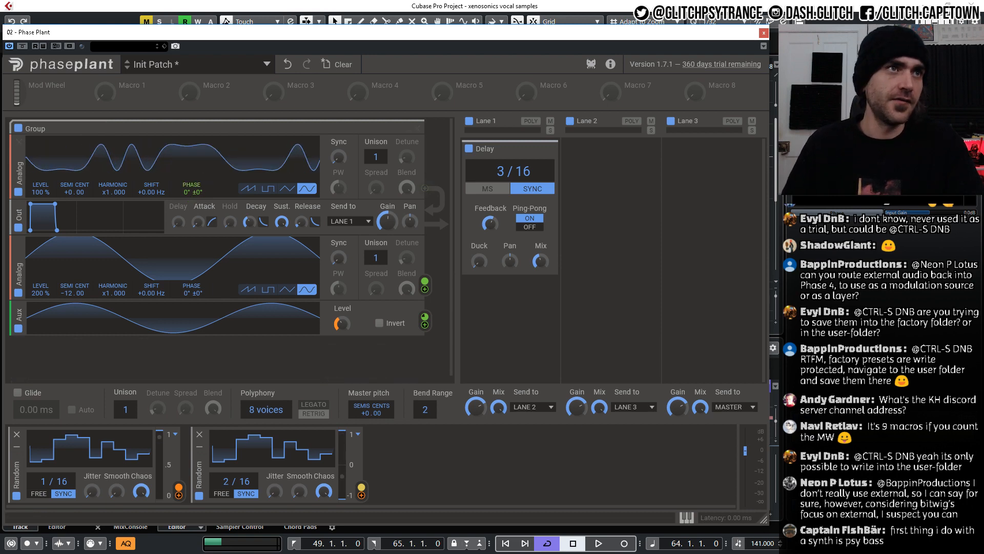
pyautogui.click(764, 33)
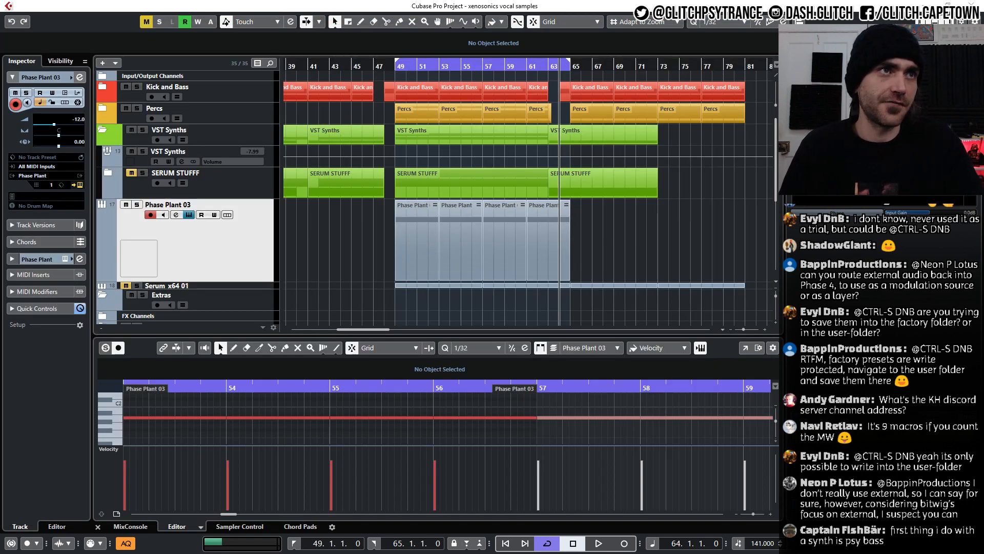
pyautogui.press('e')
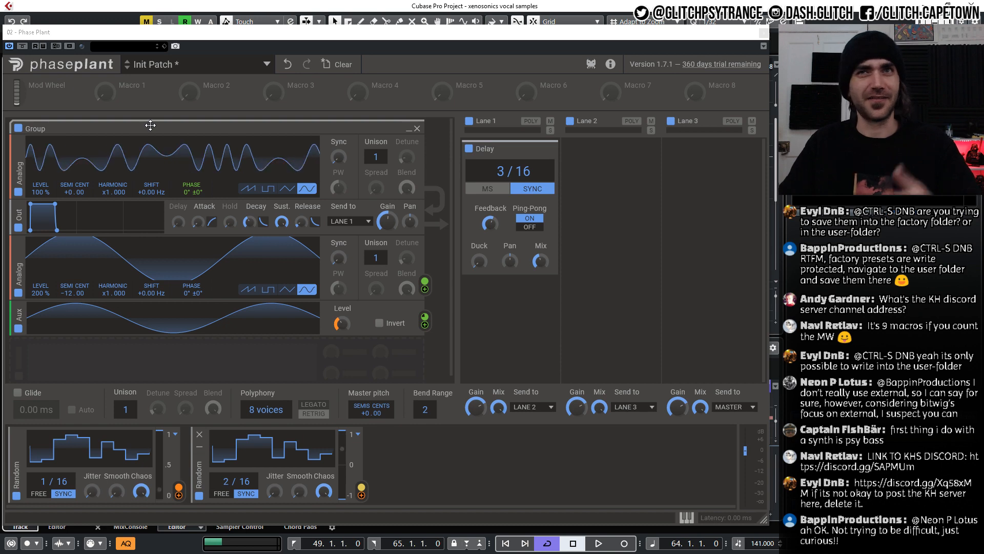
# Start playback and set the lower oscillator's Level to 30%.
pyautogui.click(508, 332)
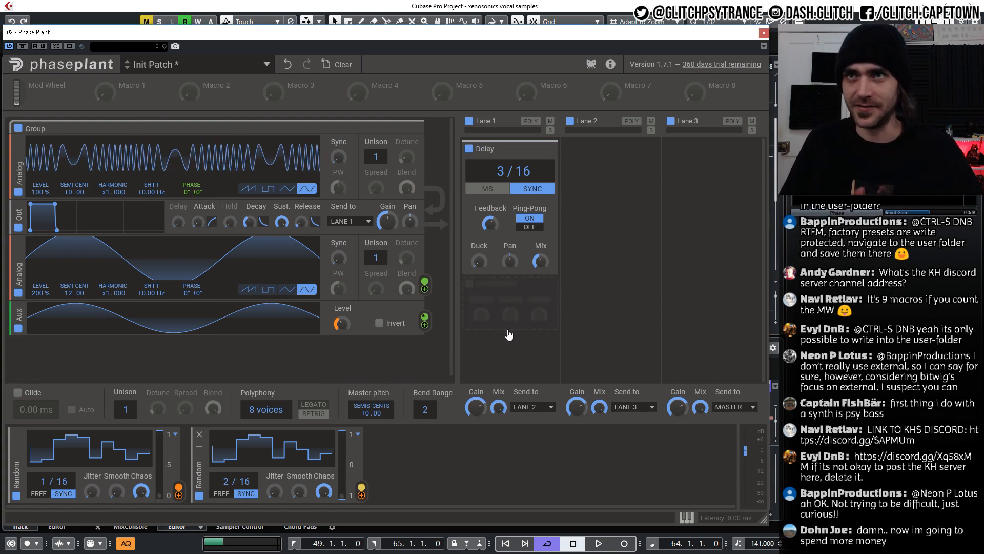
pyautogui.press('space')
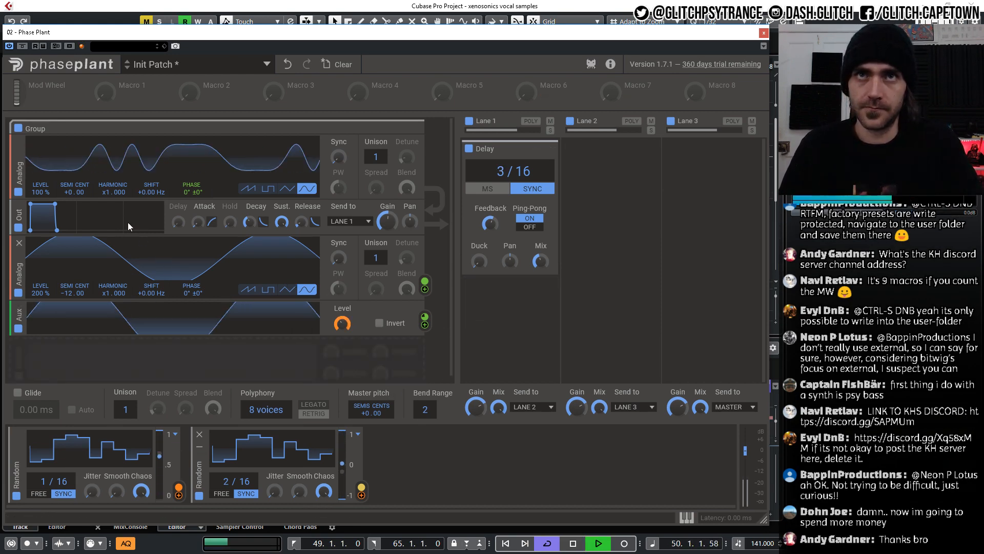
pyautogui.moveTo(43, 290); pyautogui.dragTo(43, 354)
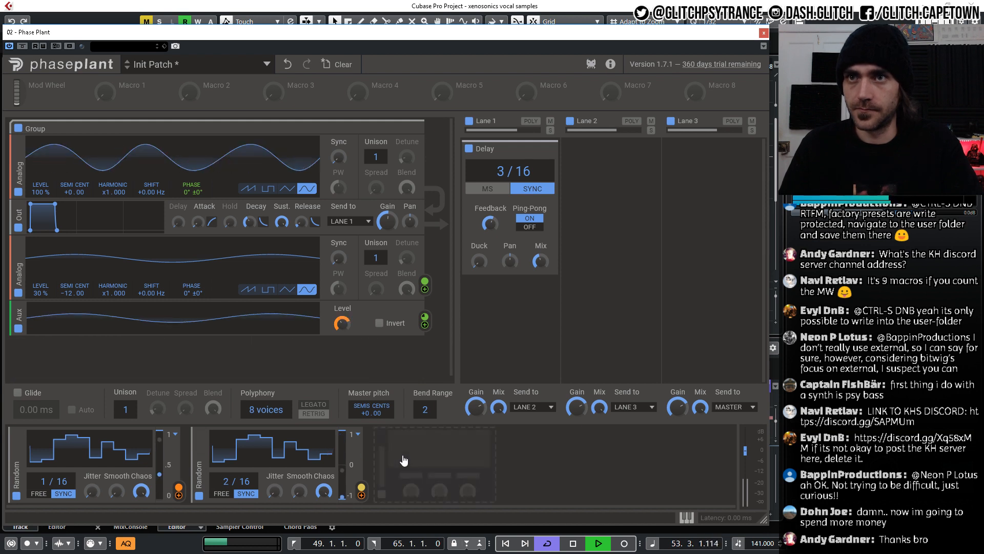
# Add a third Random modulator synced at 4/16 and map it to the lower oscillator's Level, raising that Level to 84%.
pyautogui.click(405, 445)
pyautogui.click(427, 476)
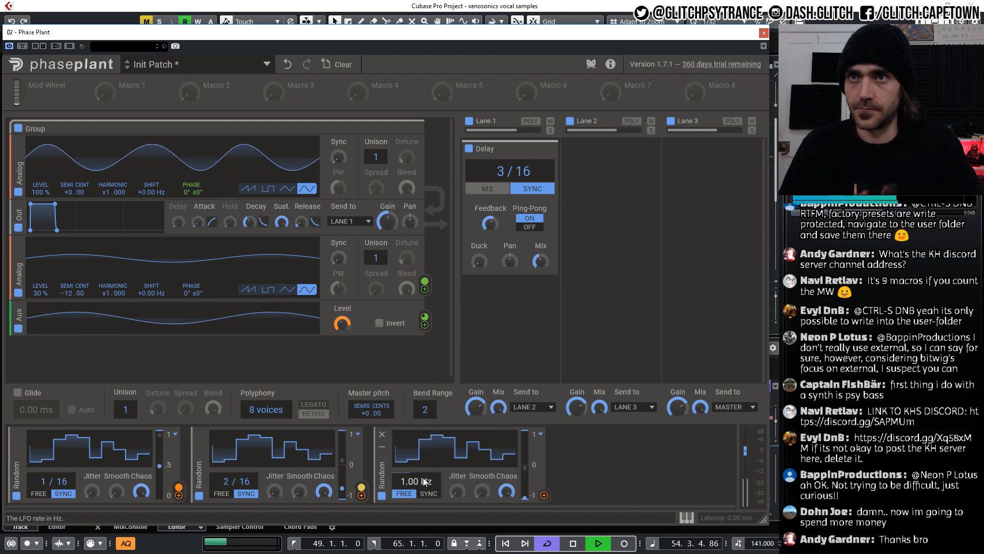
pyautogui.click(429, 496)
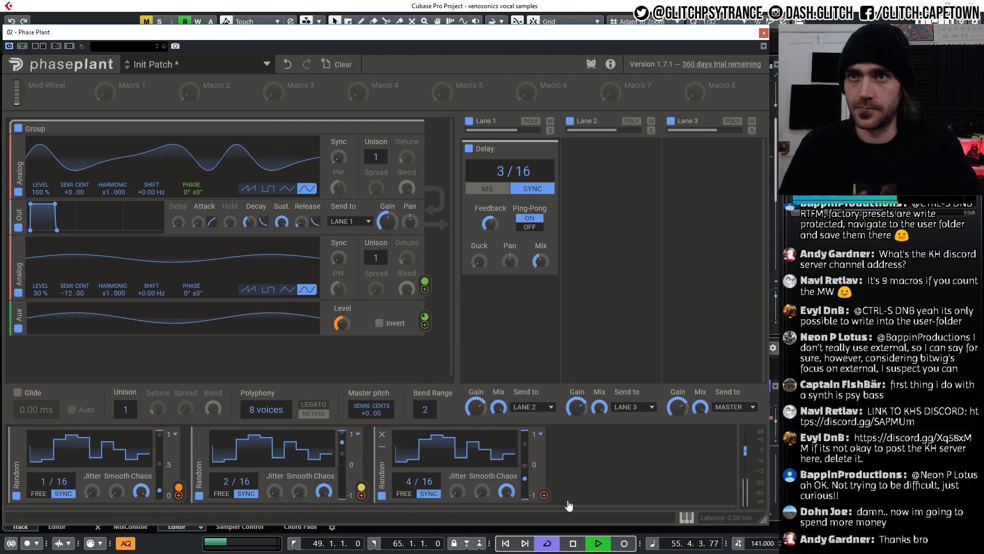
pyautogui.click(544, 495)
pyautogui.moveTo(41, 301); pyautogui.dragTo(39, 280)
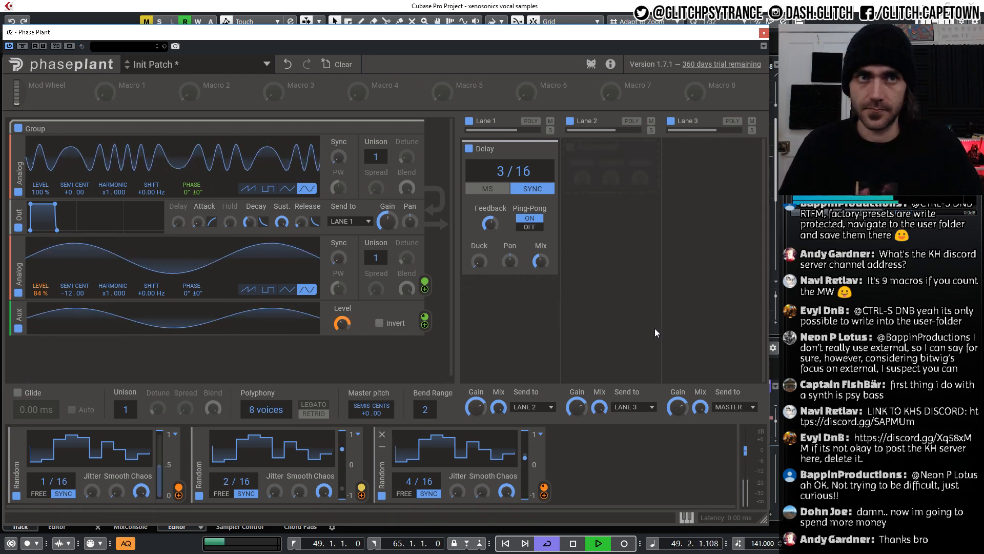
# Move the Phase Plant window clear of the track list, stop playback, and solo the Phase Plant 03 track.
pyautogui.moveTo(698, 32); pyautogui.dragTo(877, 30)
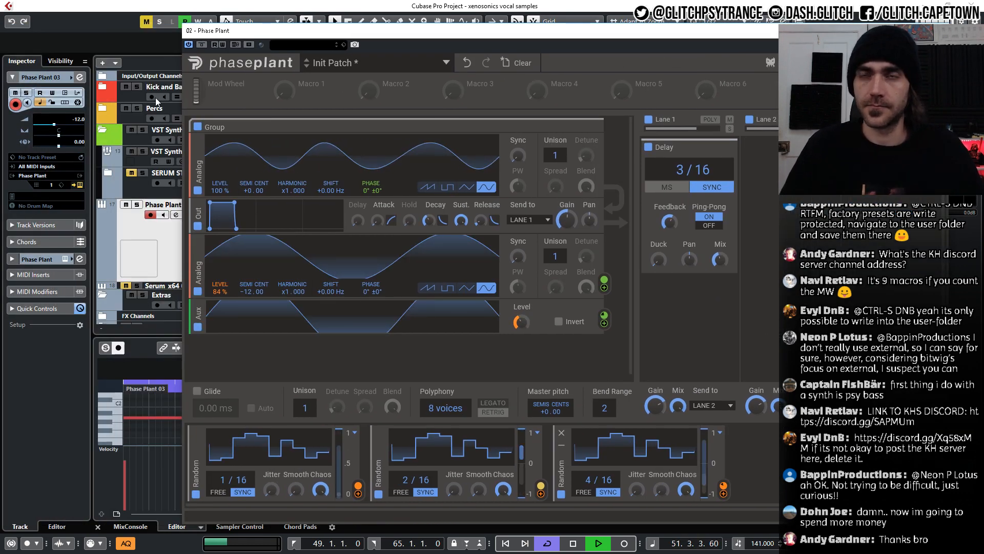
pyautogui.press('space')
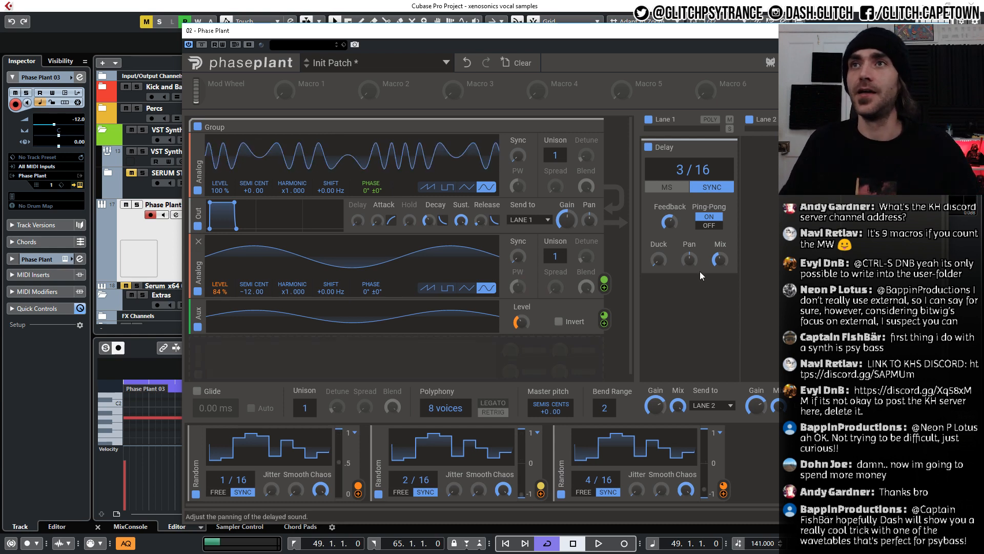
pyautogui.click(137, 204)
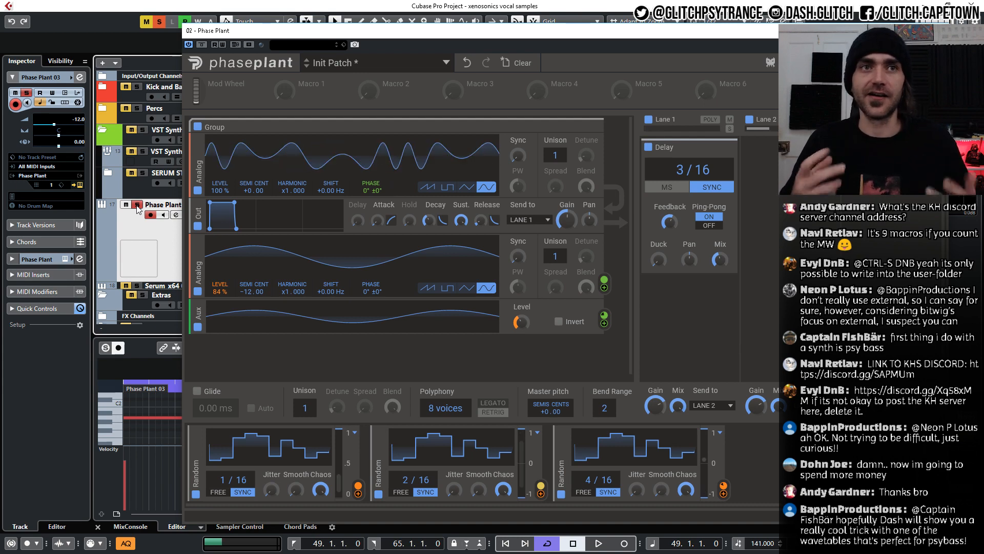
# Start playback, raise the Phase Plant track's volume to -8.31, and set the upper oscillator's Level to 121%.
pyautogui.press('space')
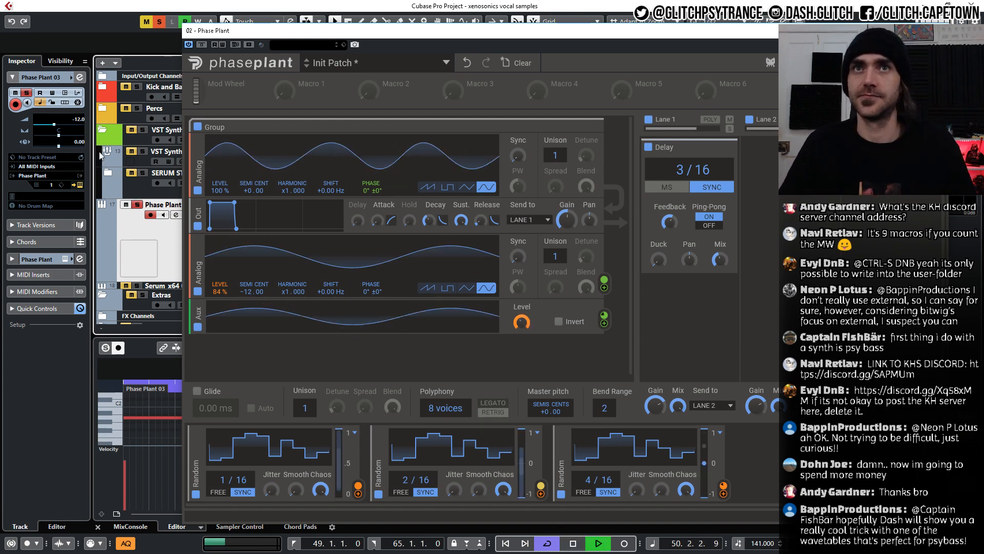
pyautogui.moveTo(53, 124); pyautogui.dragTo(59, 126)
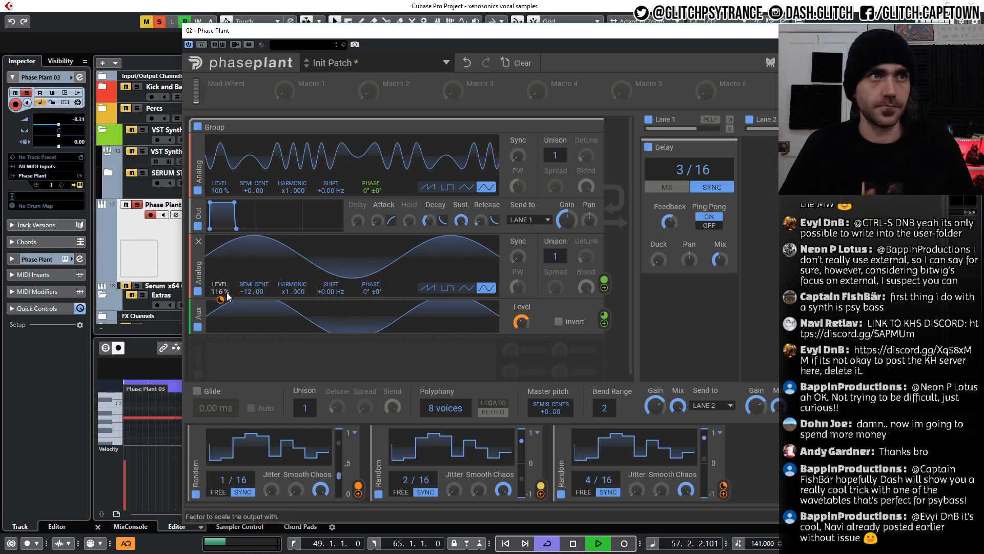
pyautogui.moveTo(223, 190); pyautogui.dragTo(223, 179)
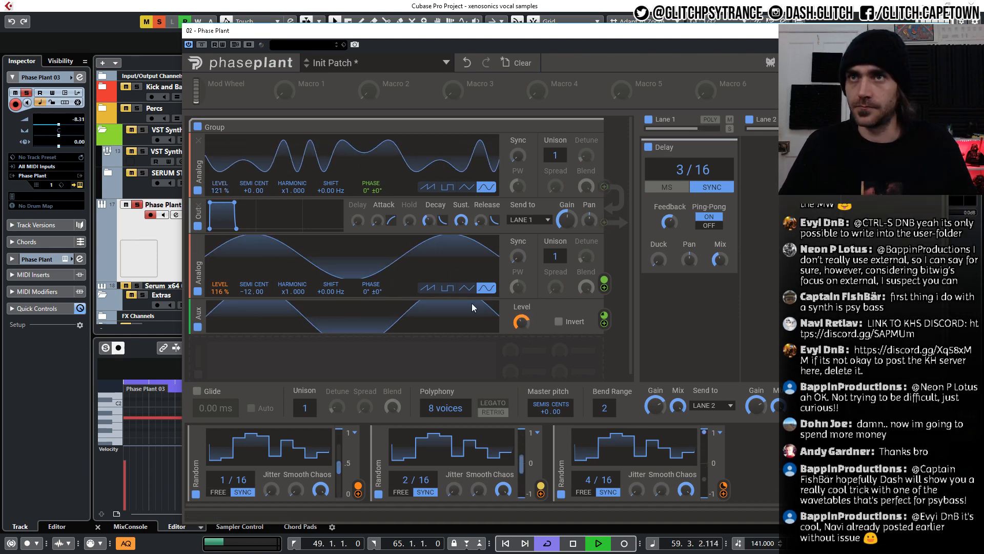
# Audition the triangle, pulse and sawtooth waveforms on the lower oscillator, and return it to sine.
pyautogui.click(466, 287)
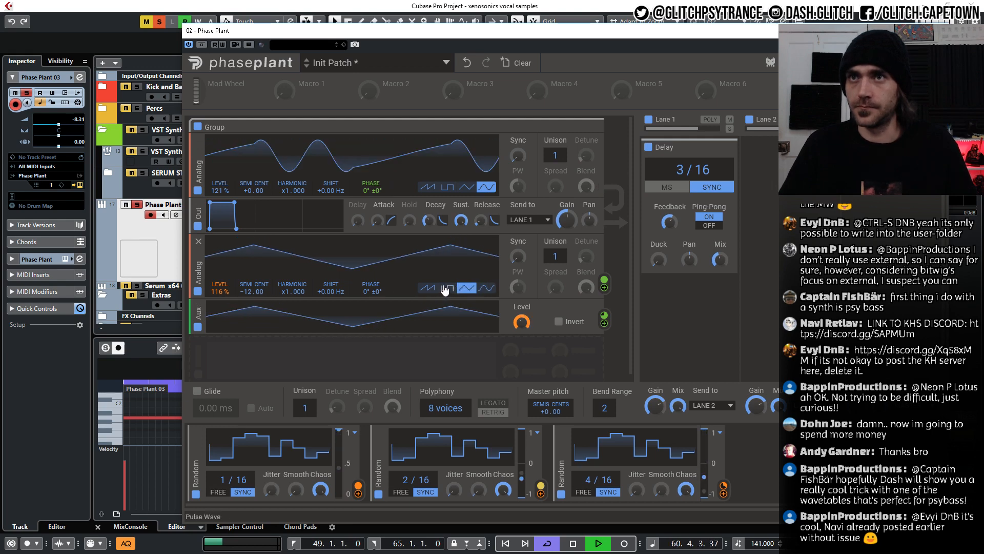
pyautogui.click(443, 290)
pyautogui.click(427, 287)
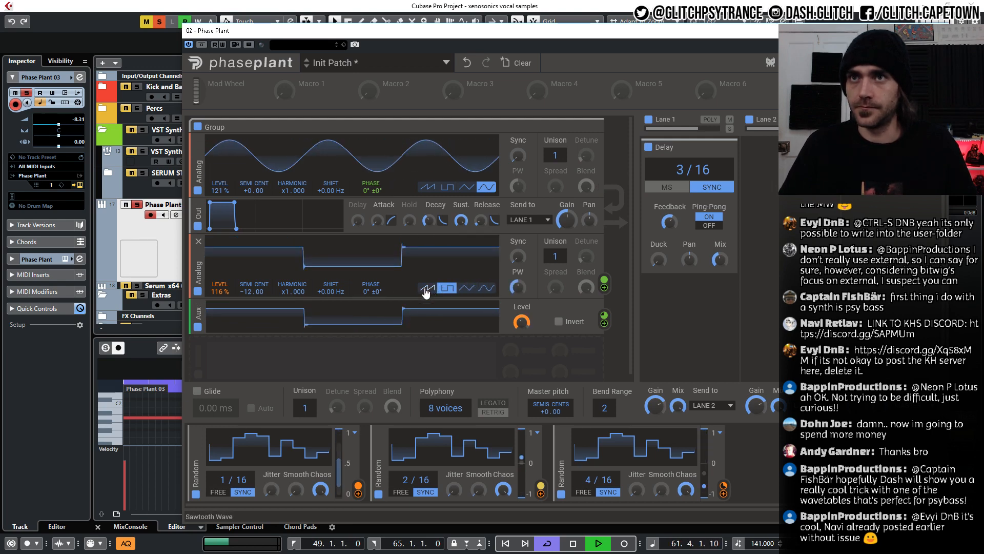
pyautogui.click(465, 289)
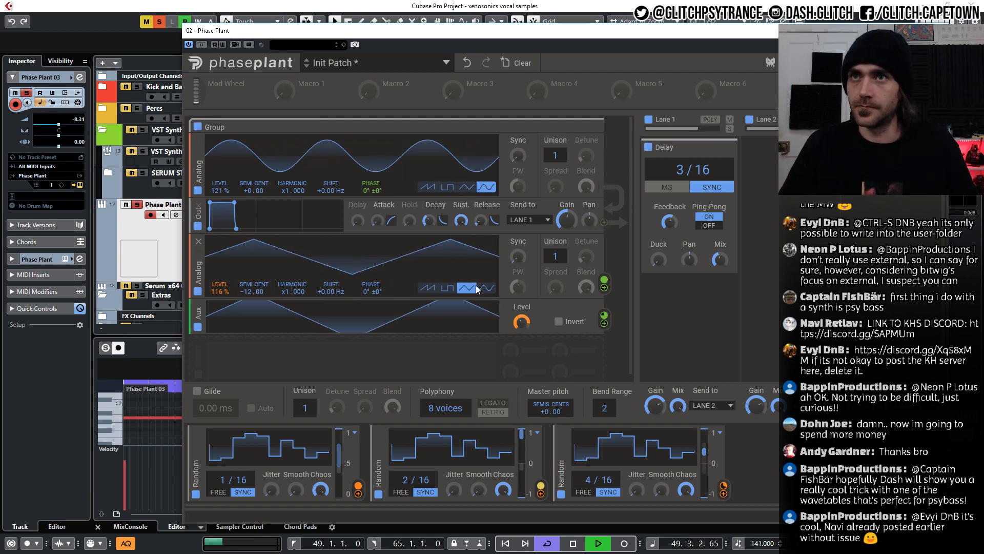
pyautogui.click(486, 288)
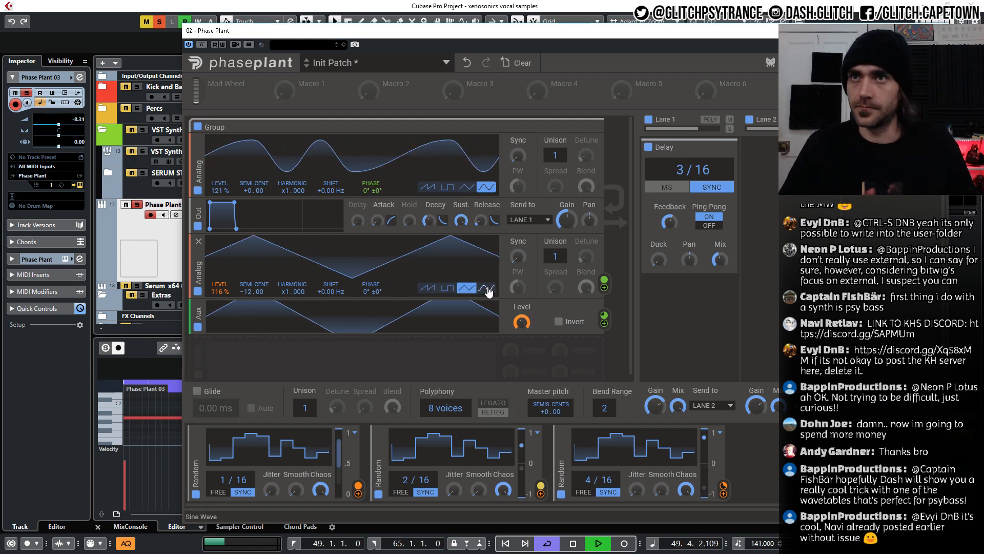
# Audition the pulse and triangle waveforms on the upper oscillator, and return it to sine.
pyautogui.click(447, 188)
pyautogui.click(467, 189)
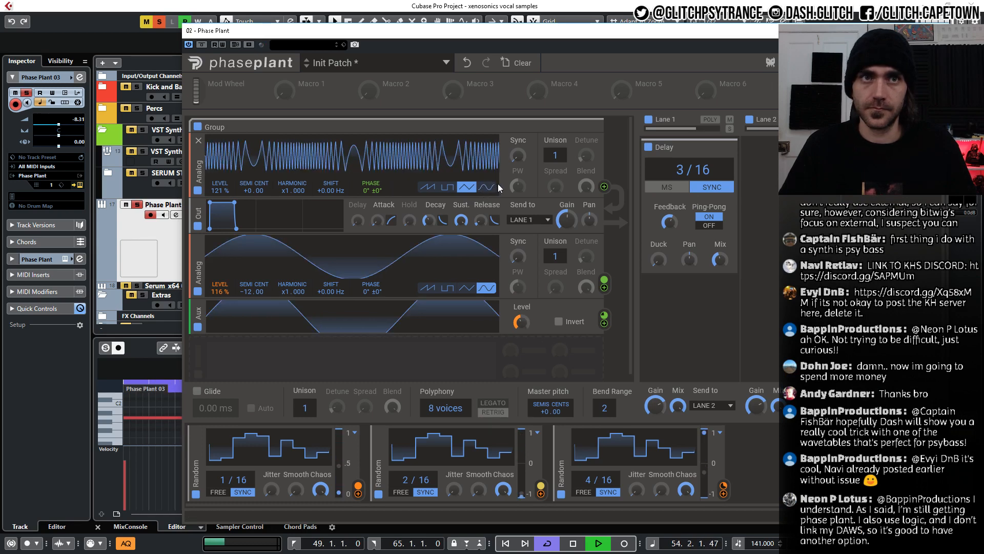
pyautogui.click(487, 187)
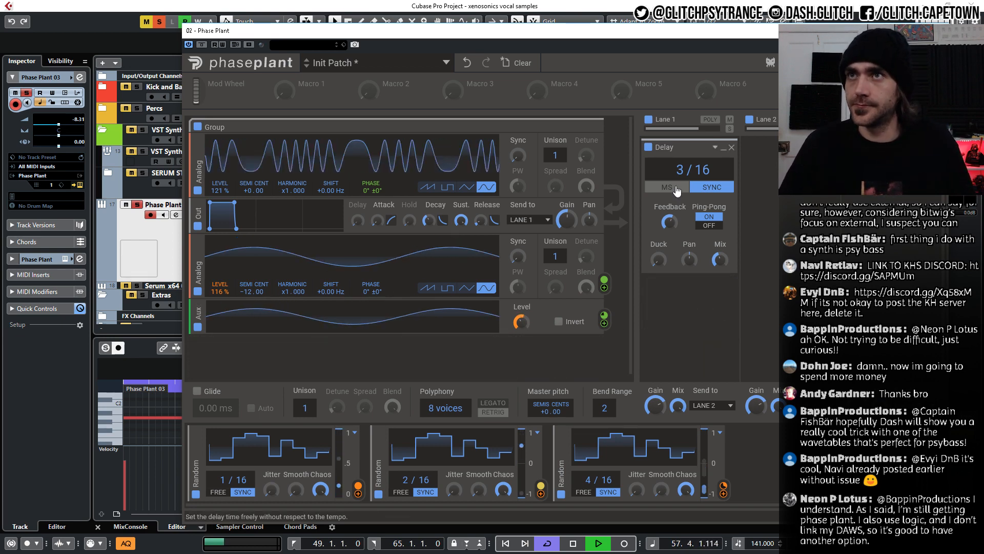
# Stop playback and minimize the generator Group, the Delay and all three Random modulators.
pyautogui.press('space')
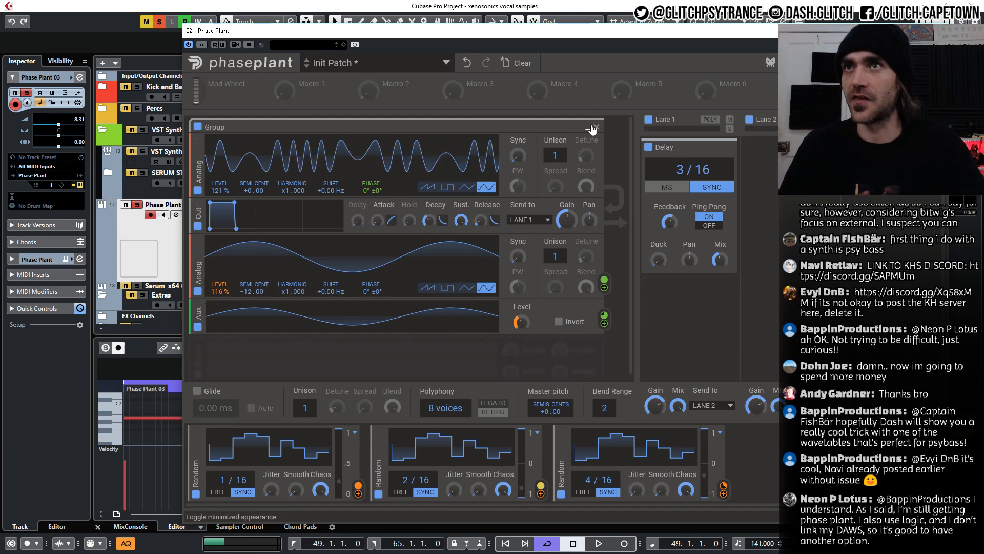
pyautogui.click(589, 128)
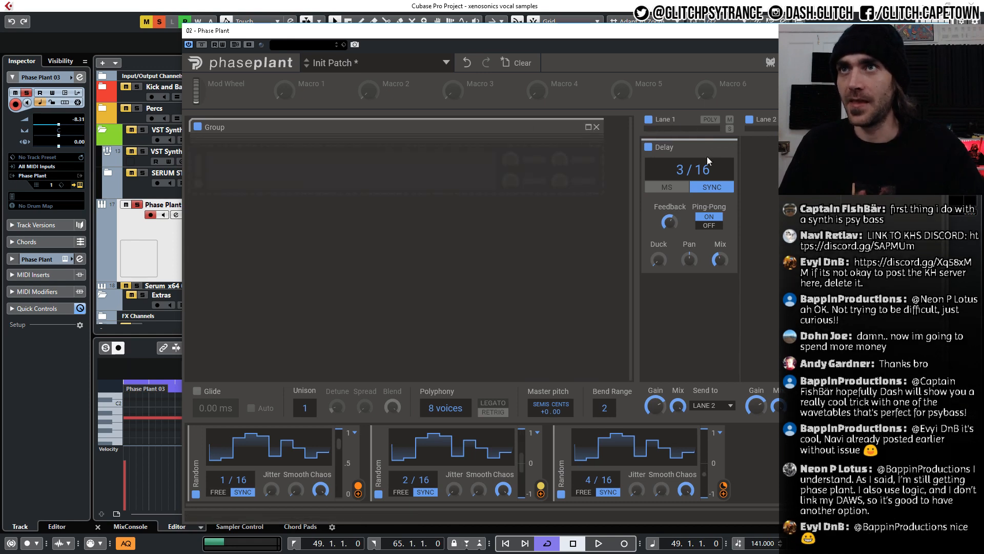
pyautogui.click(724, 149)
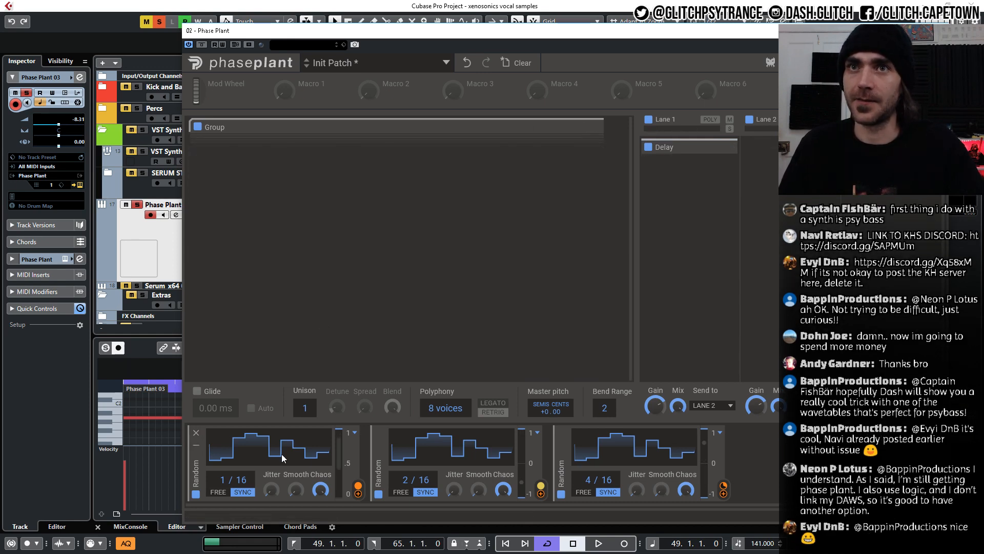
pyautogui.click(195, 448)
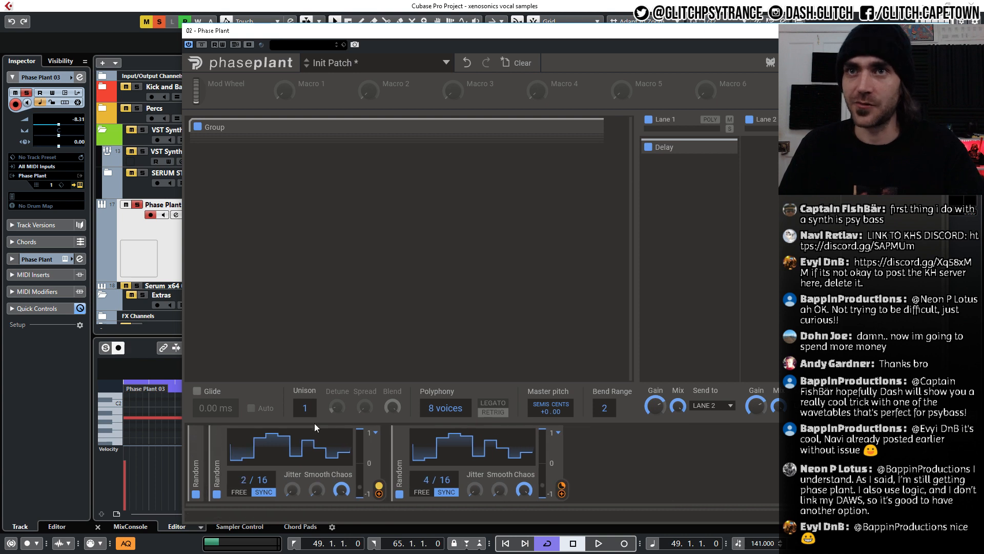
pyautogui.click(216, 445)
pyautogui.click(236, 445)
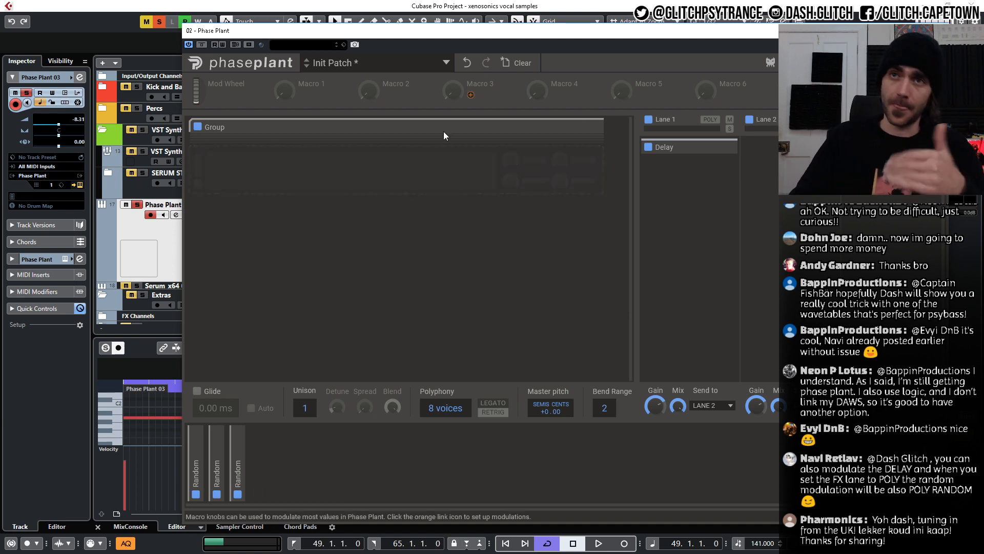
# Add a Trance Gate effect to Lane 1 and place it before the Delay.
pyautogui.click(699, 176)
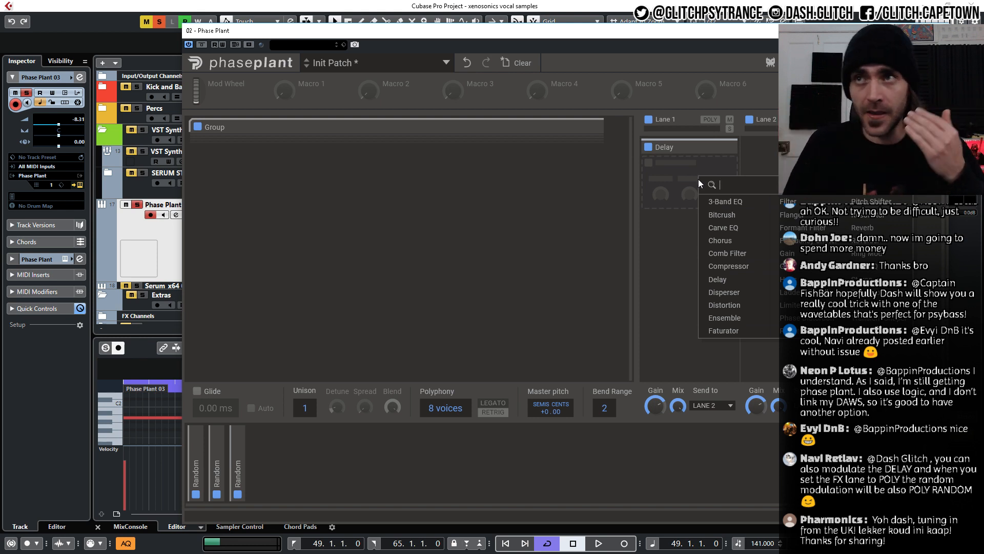
pyautogui.click(423, 228)
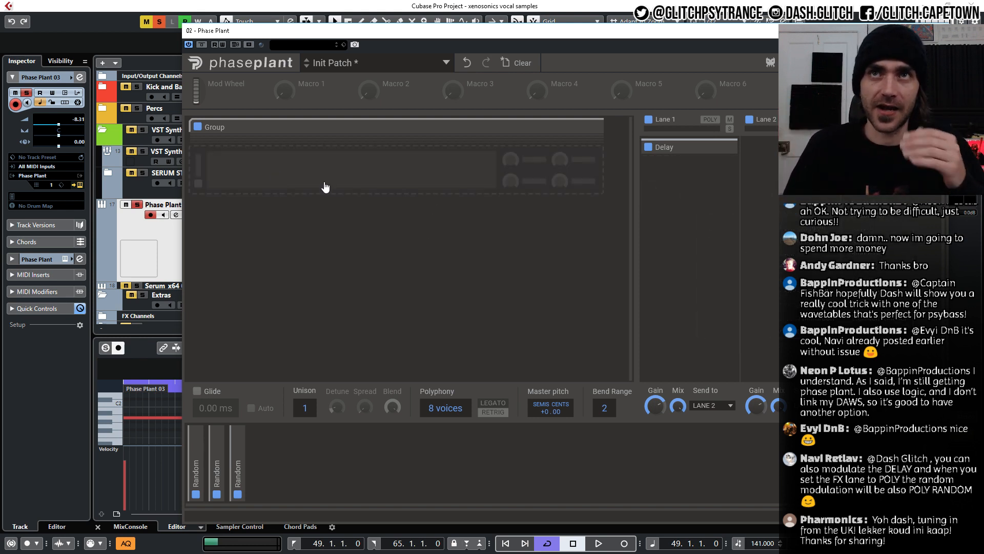
pyautogui.click(672, 174)
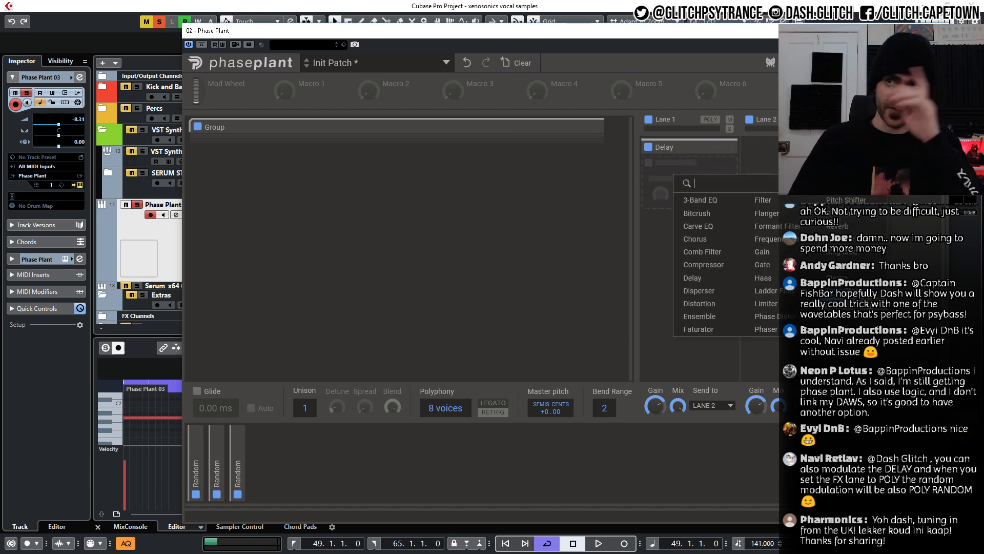
pyautogui.click(863, 307)
pyautogui.moveTo(683, 145); pyautogui.dragTo(706, 340)
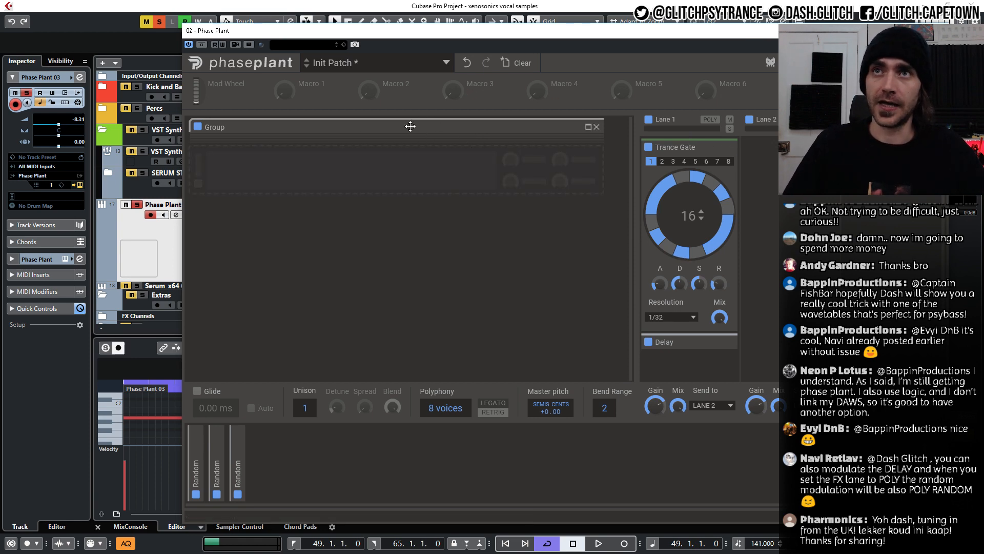
# Expand the Group, try an extra Analog oscillator between the upper oscillator and its output, remove it, and minimize the Group.
pyautogui.click(587, 131)
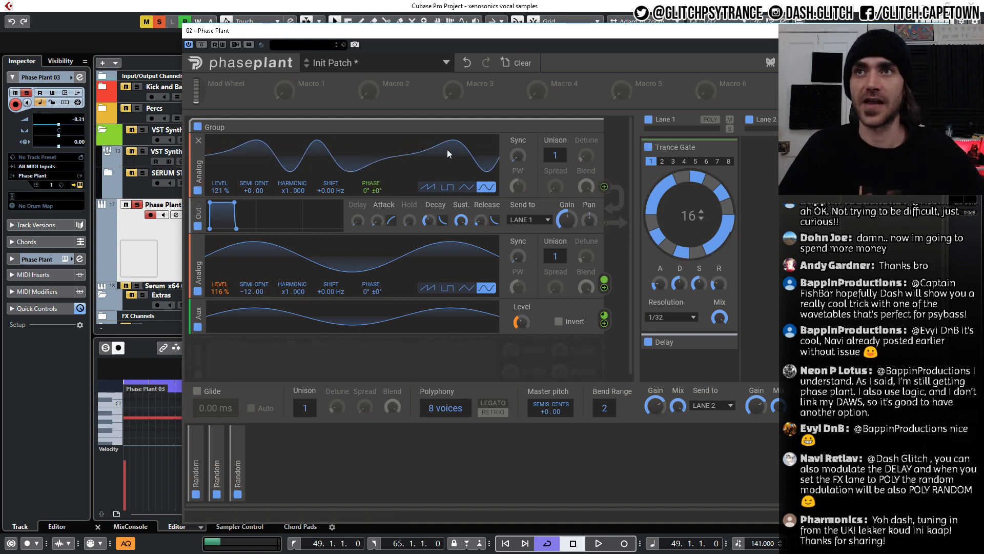
pyautogui.click(326, 366)
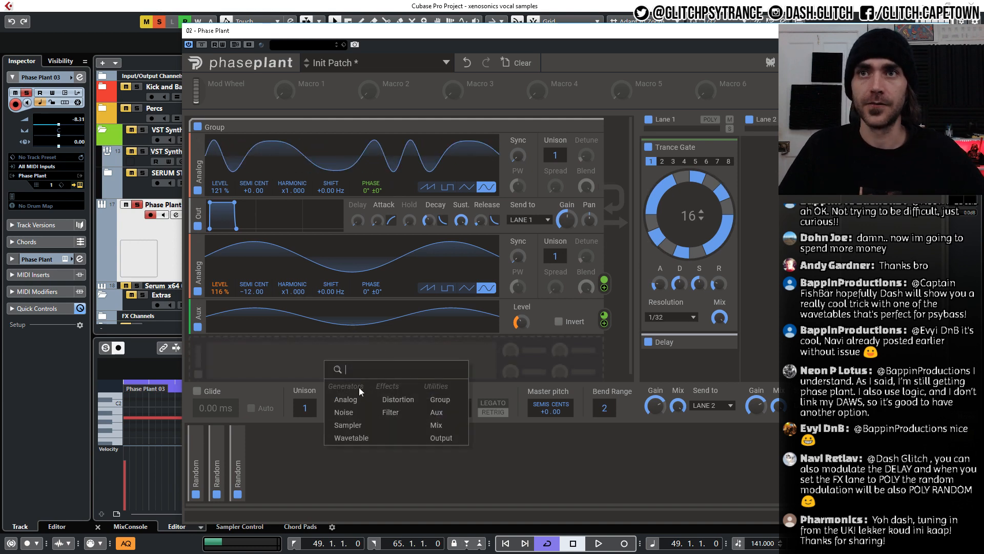
pyautogui.click(354, 399)
pyautogui.moveTo(197, 362); pyautogui.dragTo(202, 187)
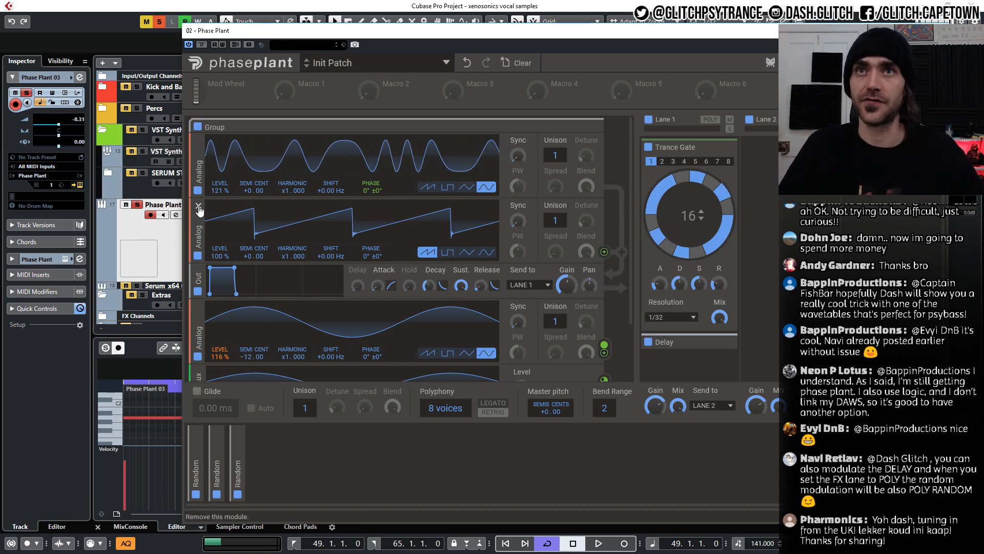
pyautogui.click(198, 205)
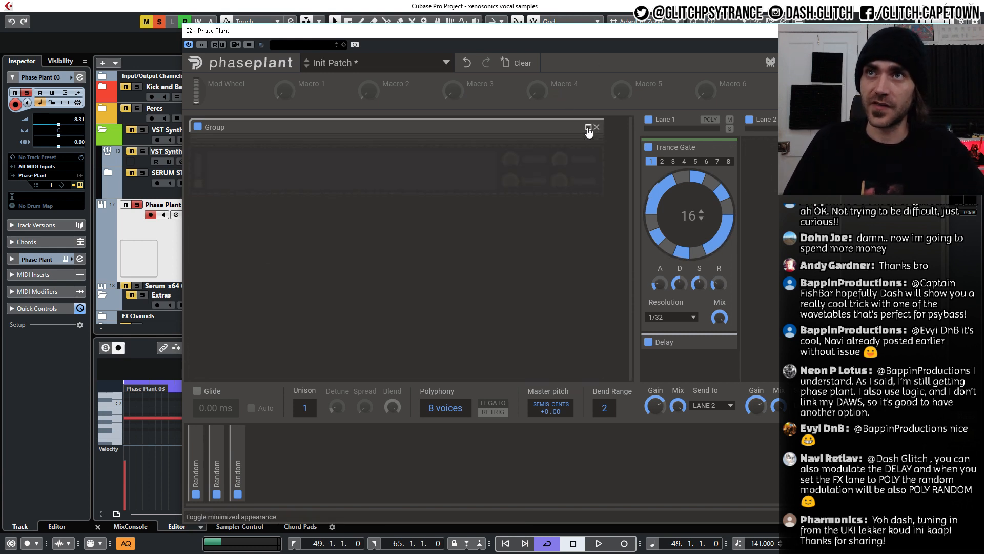
pyautogui.click(589, 128)
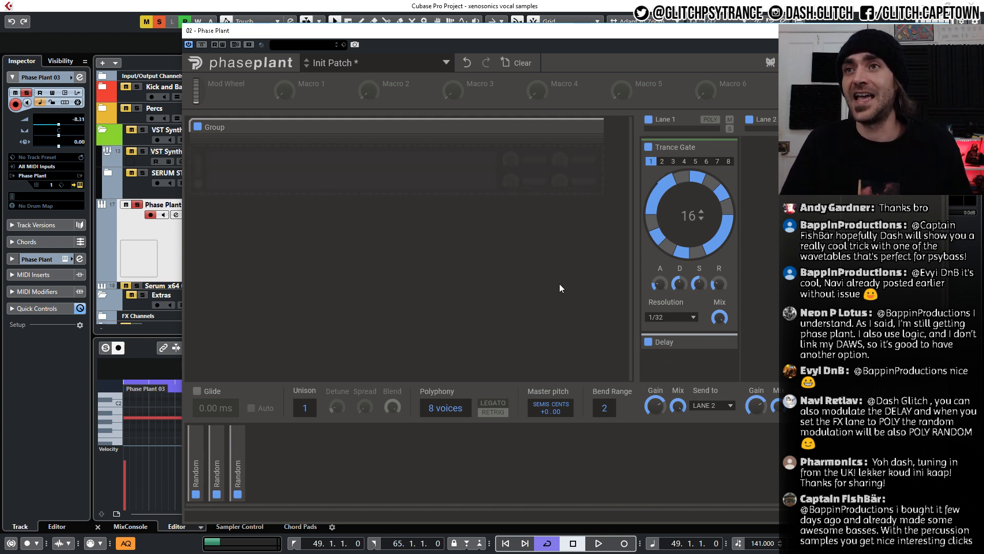
# Lower the Trance Gate's attack and release to minimum, adjust its decay and sustain during playback, and stop playback.
pyautogui.moveTo(665, 282); pyautogui.dragTo(665, 282)
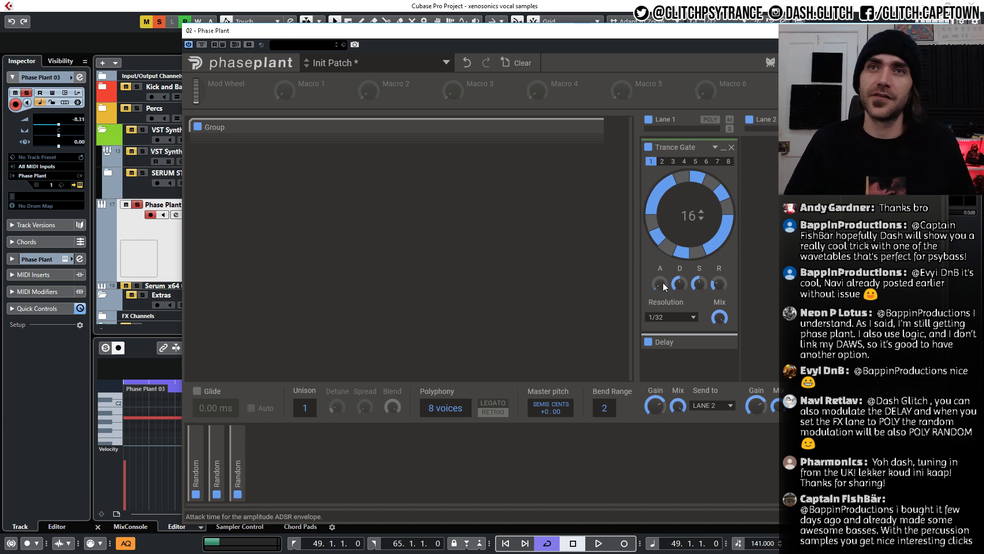
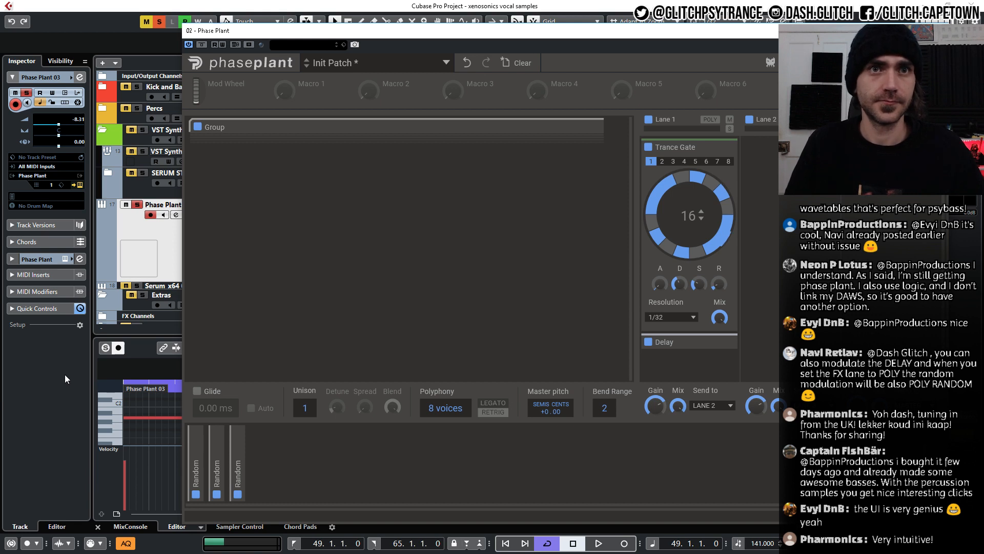
pyautogui.press('space')
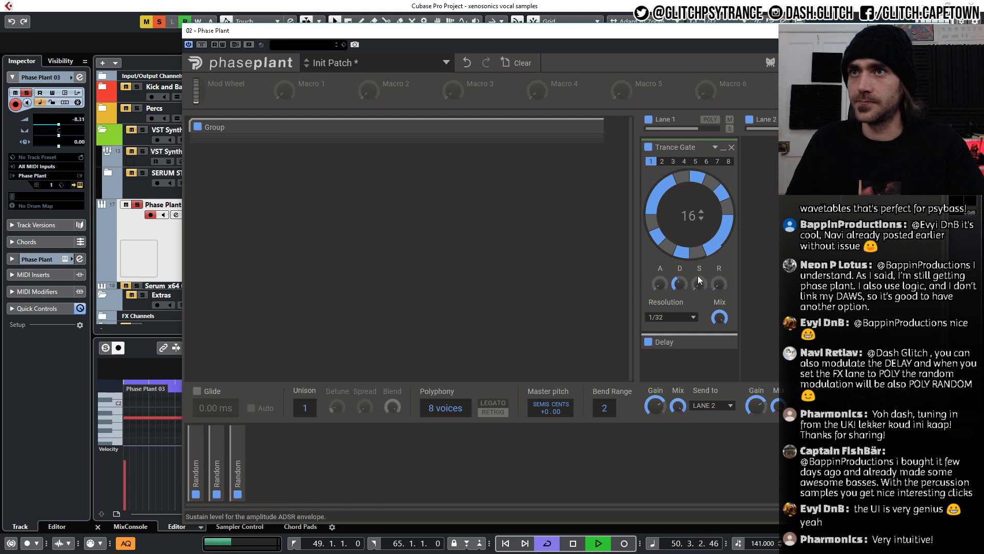
pyautogui.moveTo(680, 285)
pyautogui.mouseDown()
pyautogui.moveTo(682, 259)
pyautogui.moveTo(683, 289)
pyautogui.moveTo(700, 317)
pyautogui.moveTo(701, 265)
pyautogui.moveTo(699, 286)
pyautogui.mouseUp()
pyautogui.hotkey('alt', 'Tab')
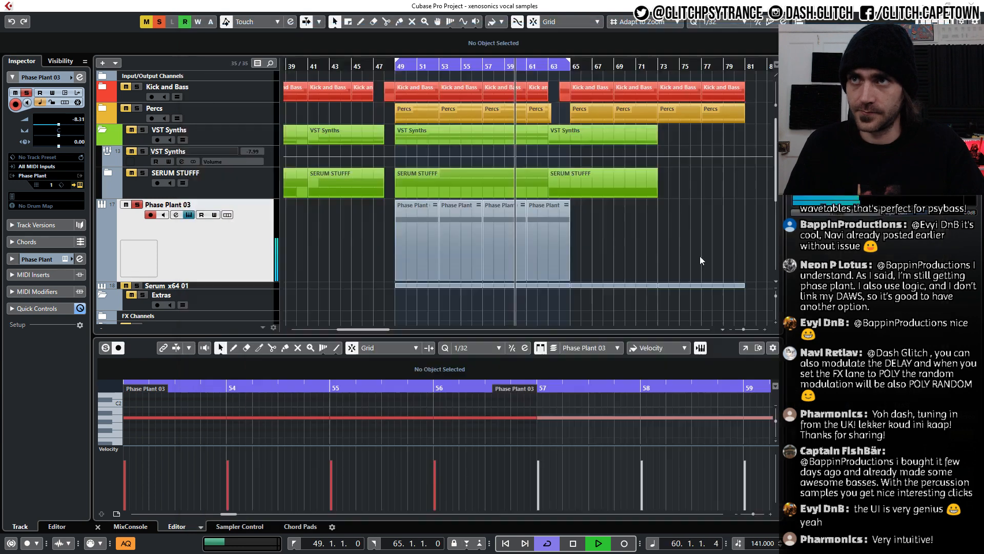
pyautogui.click(58, 394)
pyautogui.press('space')
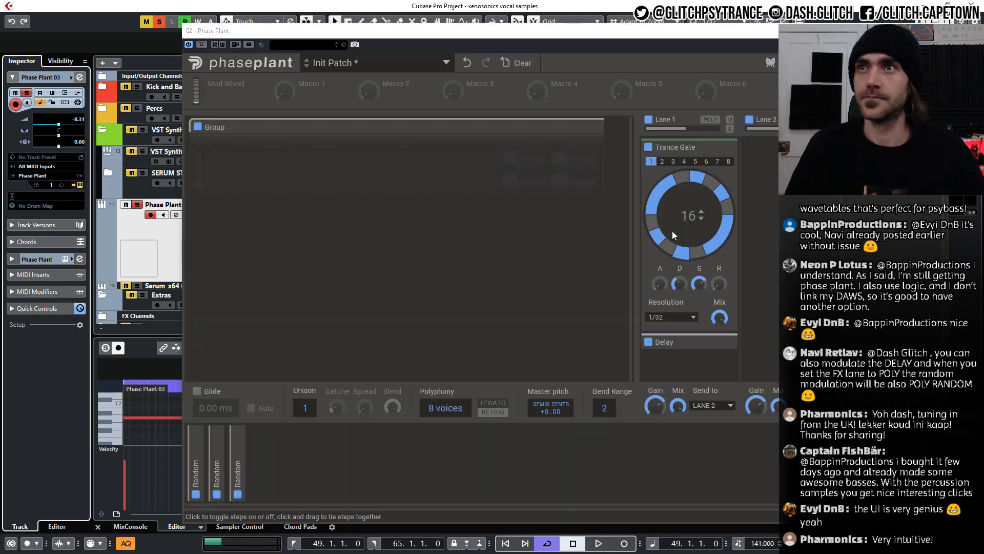
pyautogui.click(700, 290)
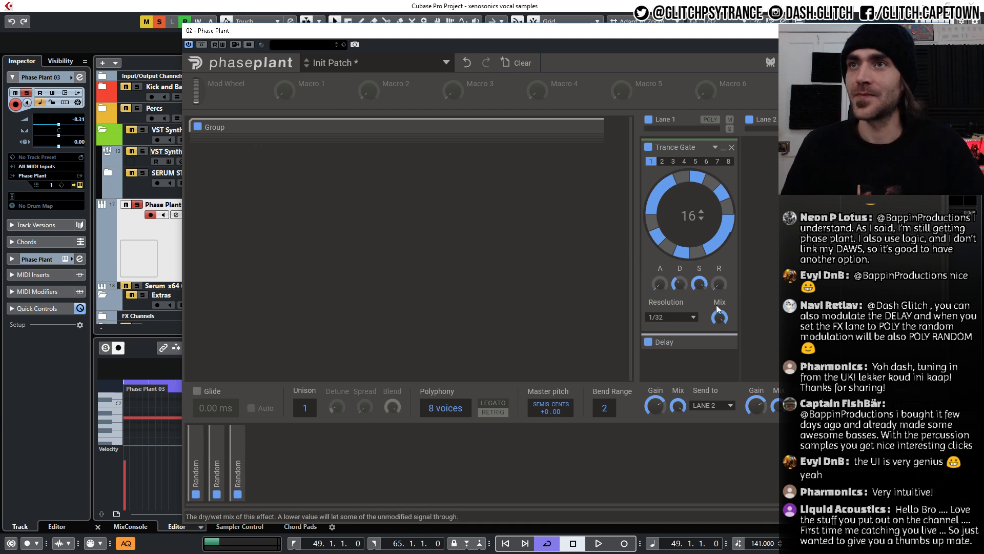
# Add a fourth Random modulator and sync its rate to the tempo at 2/16.
pyautogui.click(277, 467)
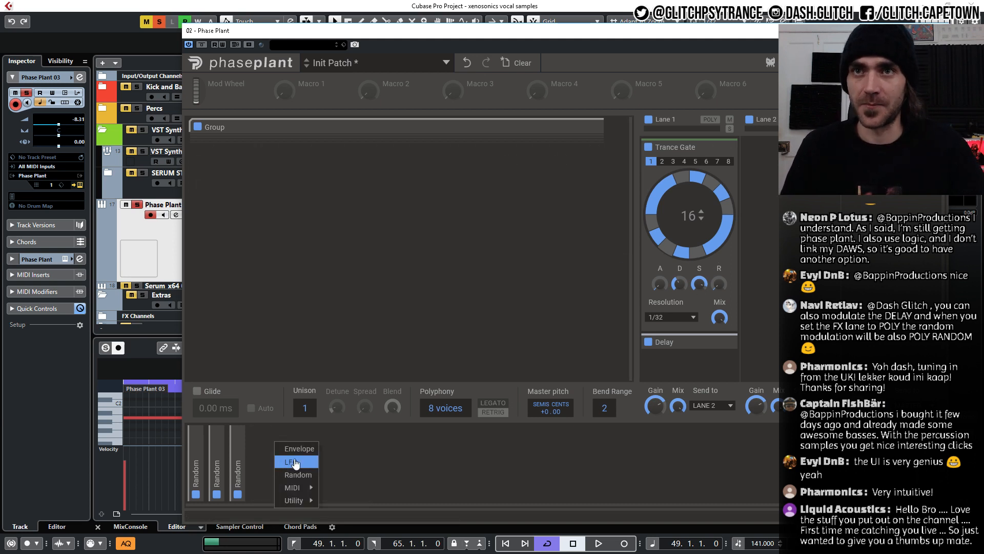
pyautogui.click(297, 474)
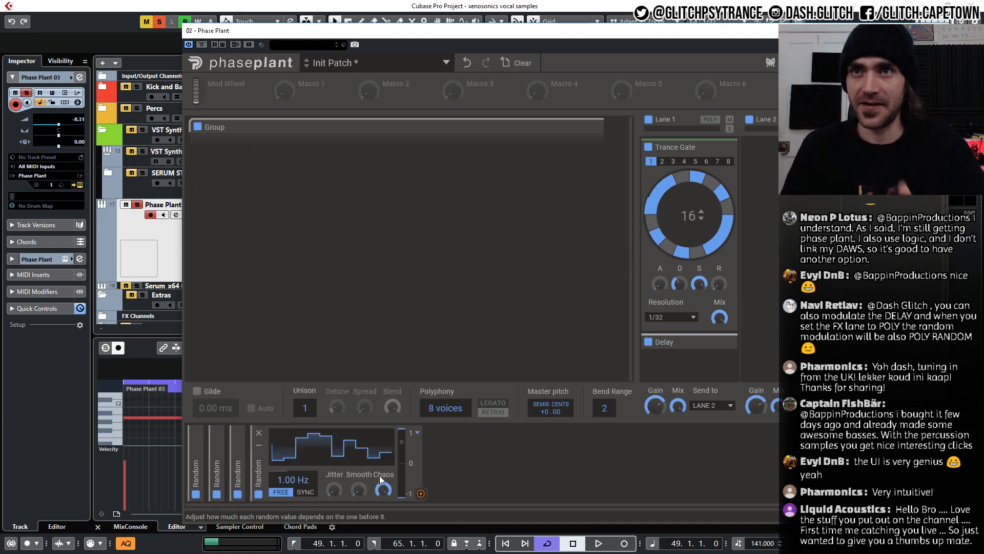
pyautogui.click(297, 492)
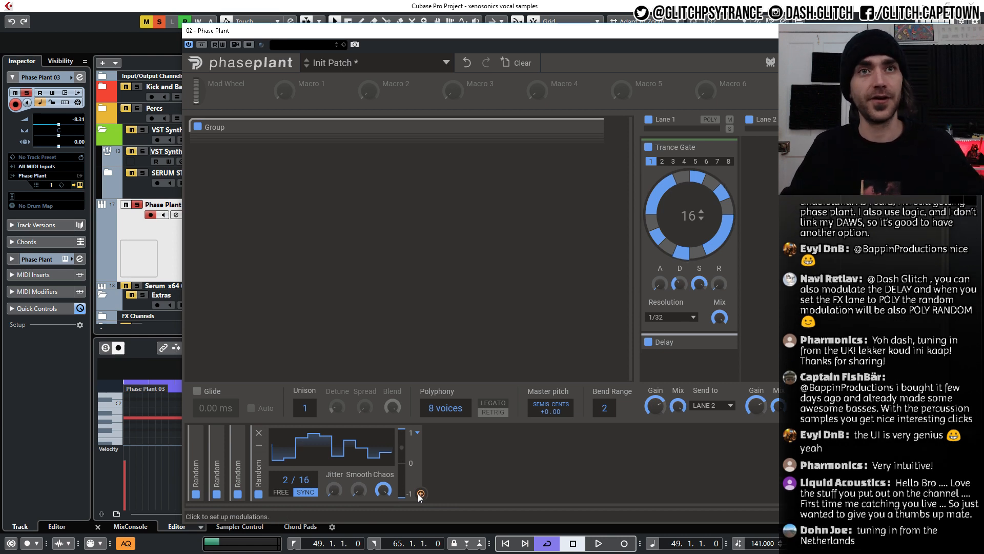
# Lower the Trance Gate's sustain to minimum and assign the fourth Random modulator to its sustain and decay.
pyautogui.click(420, 493)
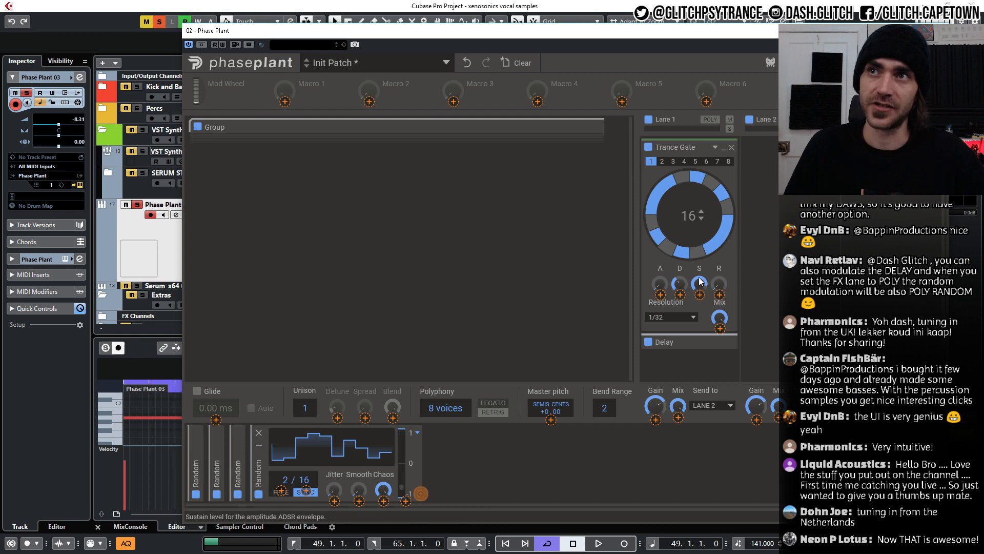
pyautogui.click(438, 497)
pyautogui.moveTo(700, 284); pyautogui.dragTo(699, 359)
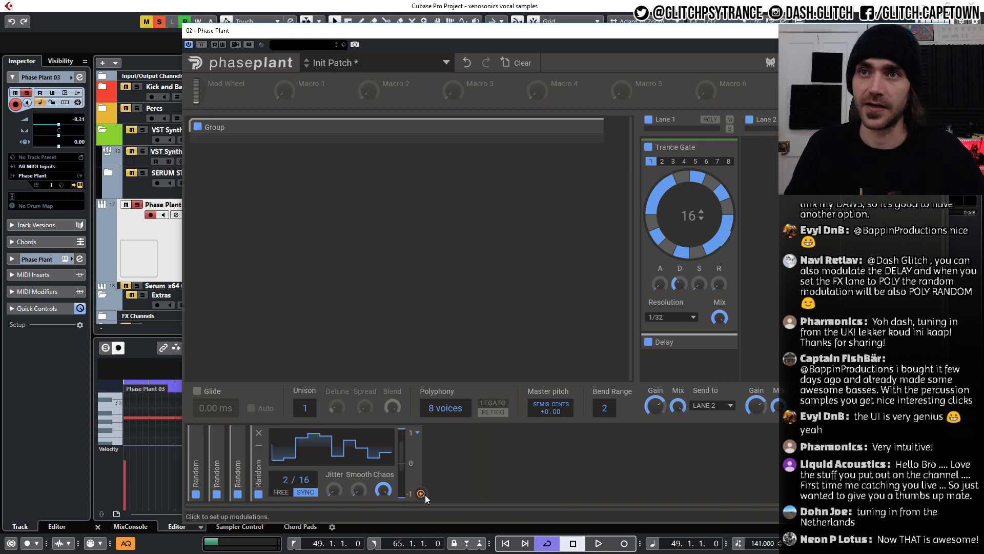
pyautogui.moveTo(420, 494); pyautogui.dragTo(700, 243)
pyautogui.moveTo(680, 295); pyautogui.dragTo(680, 272)
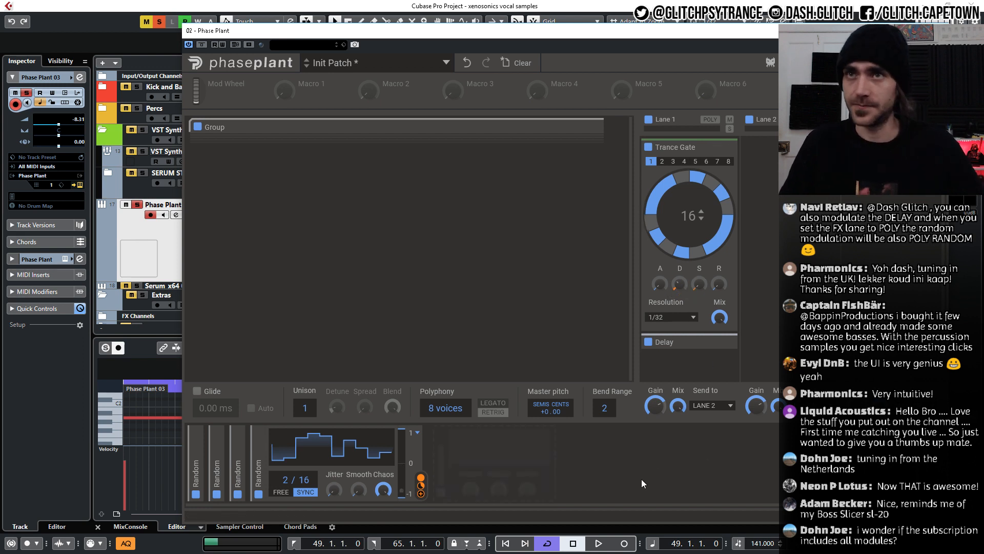
# Start playback and adjust the fourth Random modulator's modulation depth on the Trance Gate's sustain.
pyautogui.click(35, 413)
pyautogui.press('space')
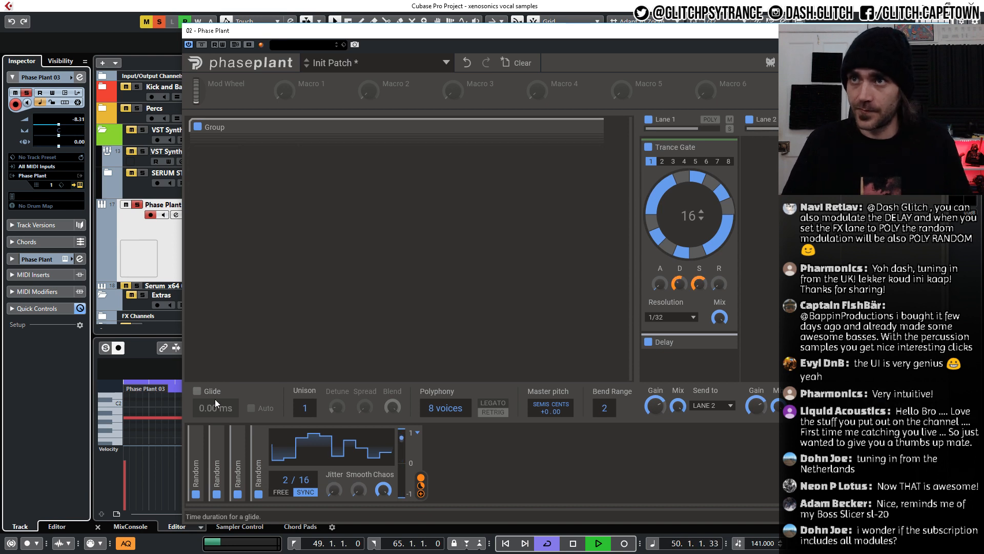
pyautogui.click(420, 436)
pyautogui.click(440, 456)
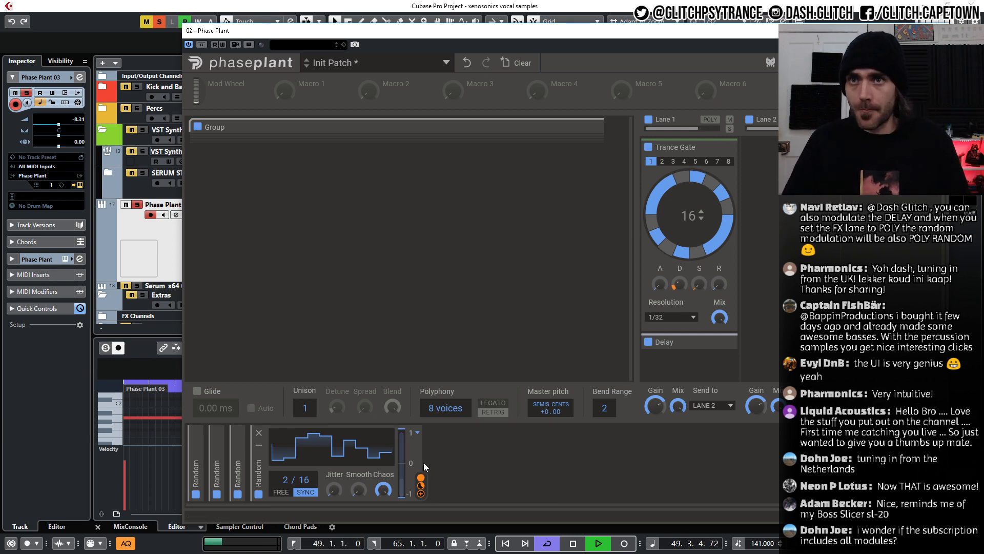
pyautogui.moveTo(420, 478); pyautogui.dragTo(701, 277)
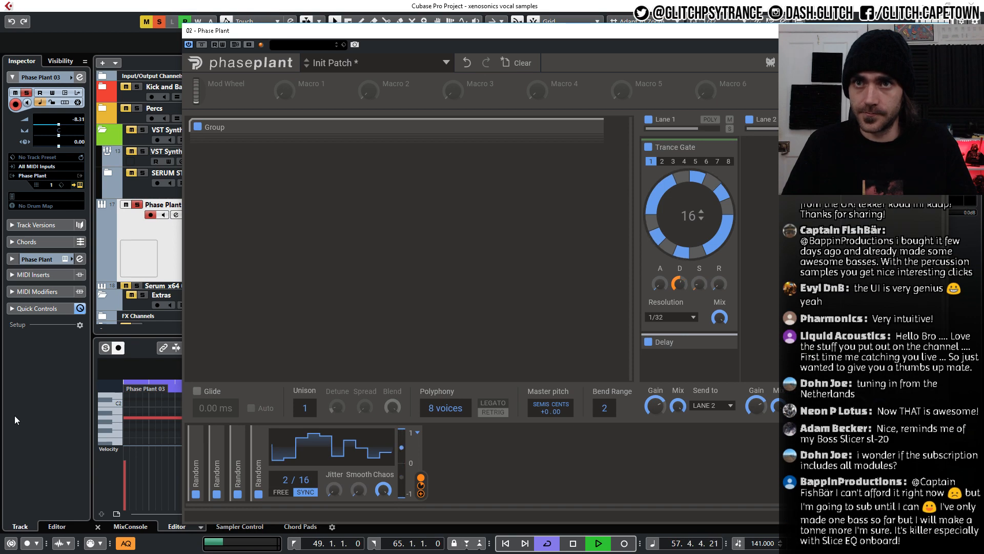
# Set the fourth Random modulator's rate to 4/16 and raise its jitter and smoothing during playback.
pyautogui.moveTo(286, 481); pyautogui.dragTo(285, 473)
pyautogui.press('space')
pyautogui.press('space')
pyautogui.moveTo(355, 490); pyautogui.dragTo(354, 452)
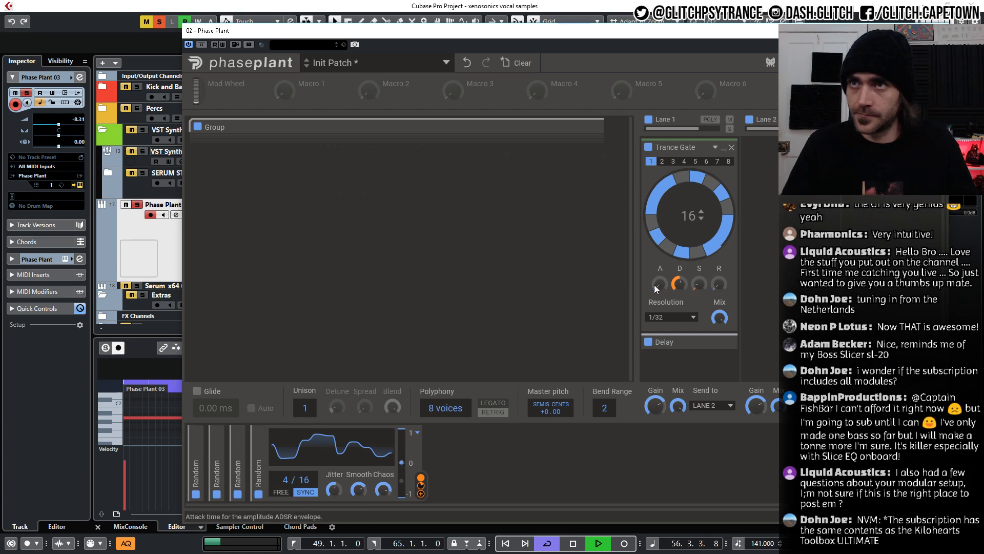
# Raise the Trance Gate's attack and release slightly, minimize the effect, and stop playback.
pyautogui.moveTo(722, 288); pyautogui.dragTo(721, 285)
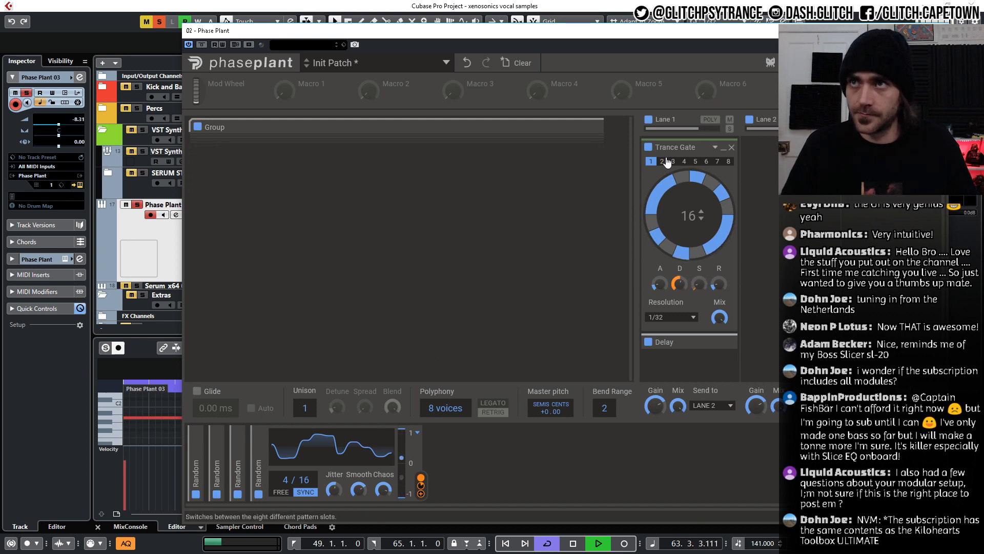
pyautogui.click(724, 147)
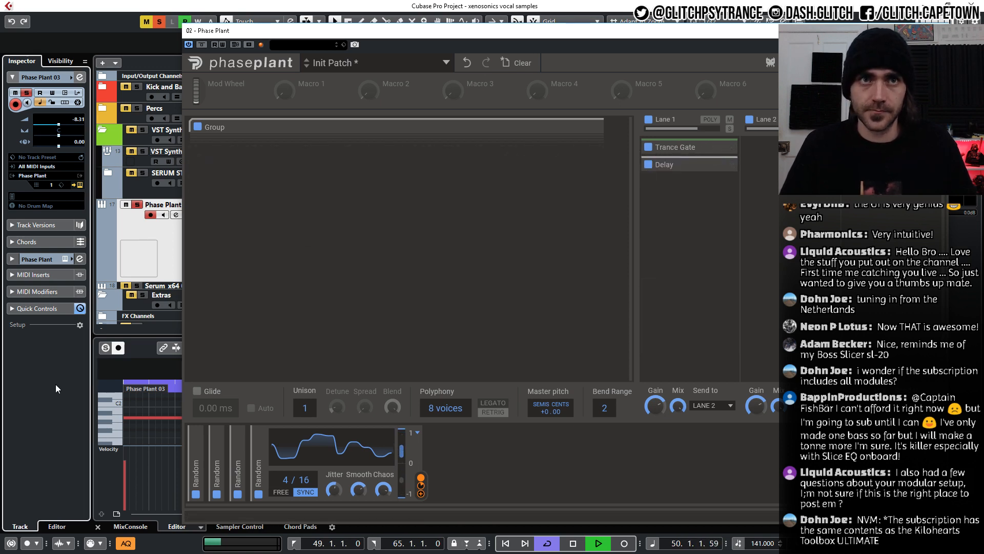
pyautogui.press('space')
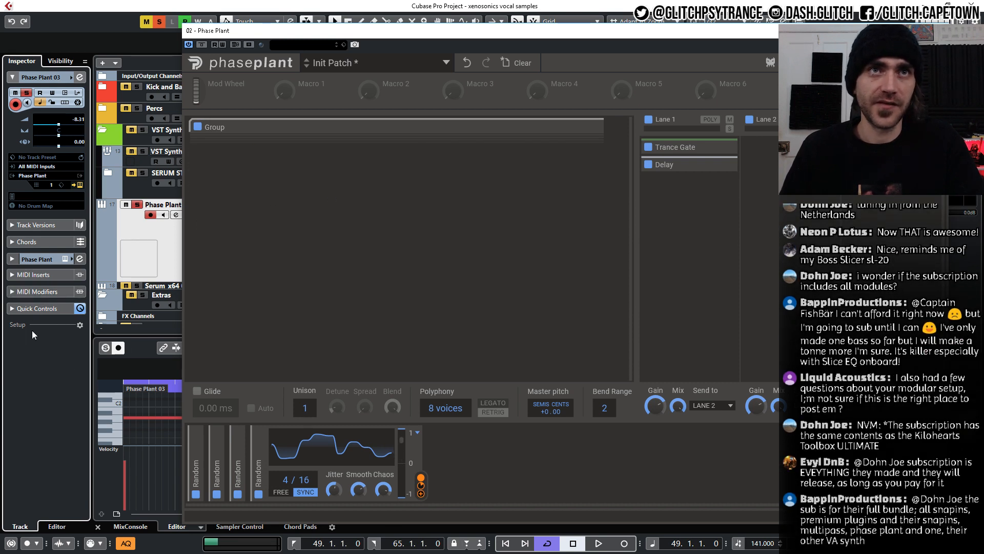
# Play the loop to audition the patch, view the arrangement without the synth window, and reopen the synth.
pyautogui.press('space')
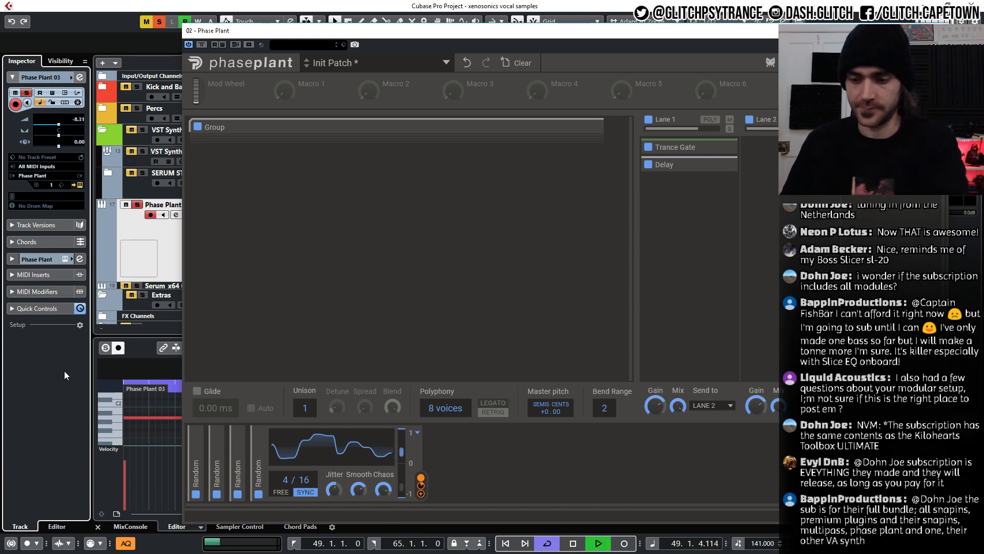
pyautogui.click(937, 31)
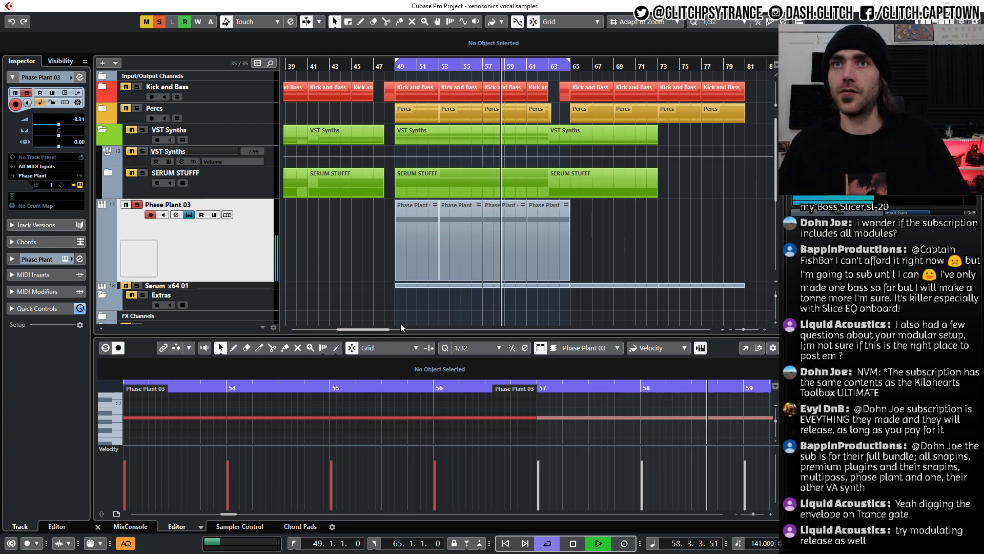
pyautogui.click(343, 253)
pyautogui.press('space')
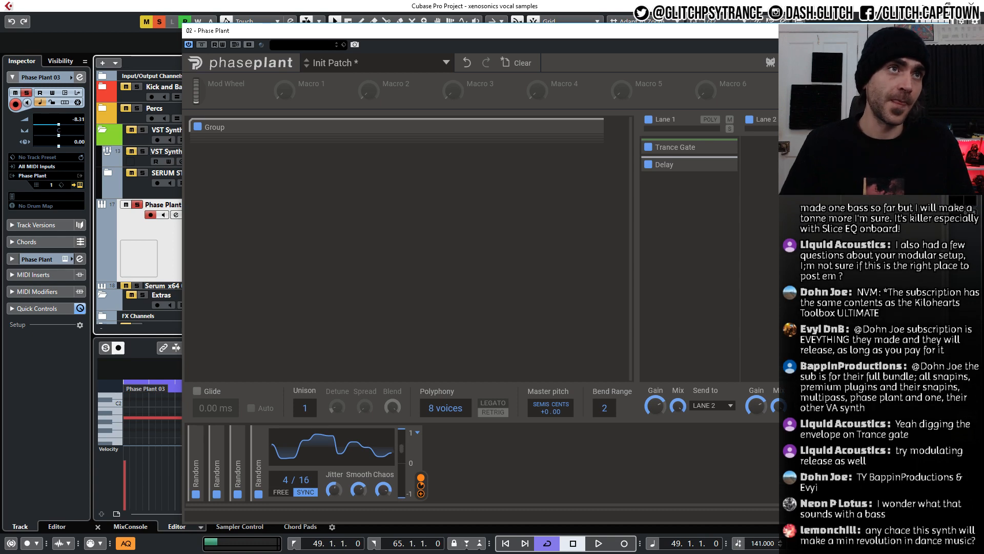
pyautogui.hotkey('ctrl', 'w')
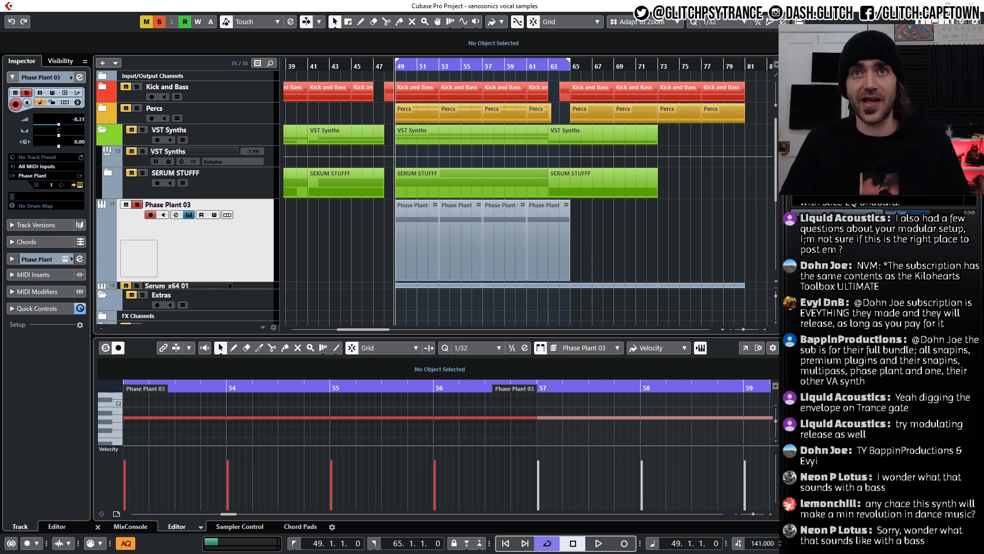
pyautogui.click(57, 372)
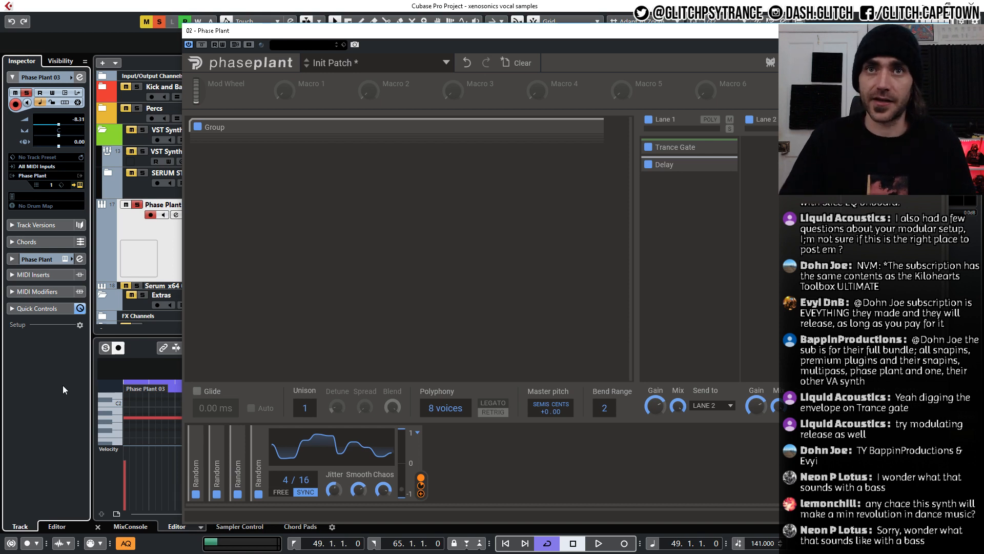
# During playback, expand the Trance Gate, modulate its release with the second Random modulator, and minimize the second and fourth modulators.
pyautogui.press('space')
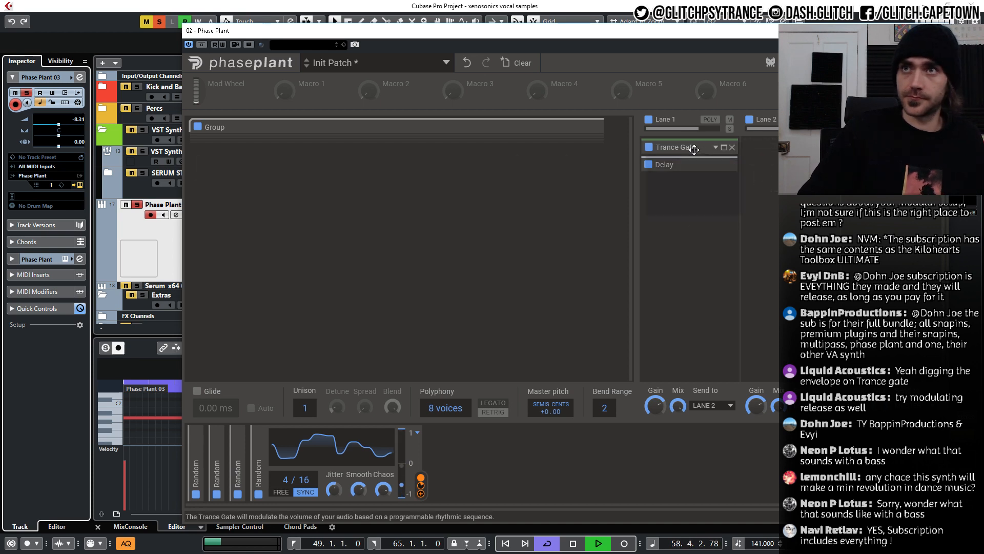
pyautogui.click(724, 148)
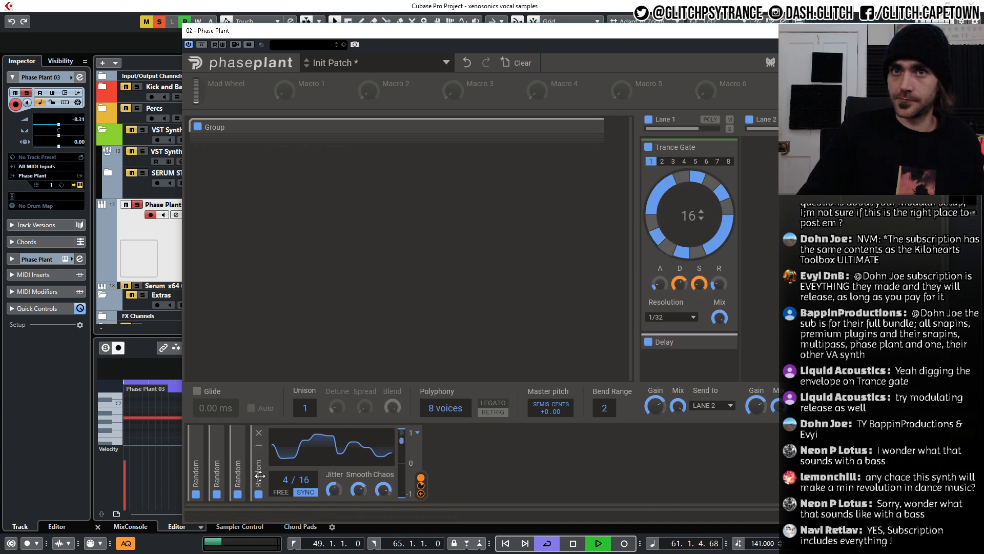
pyautogui.click(259, 448)
pyautogui.click(218, 448)
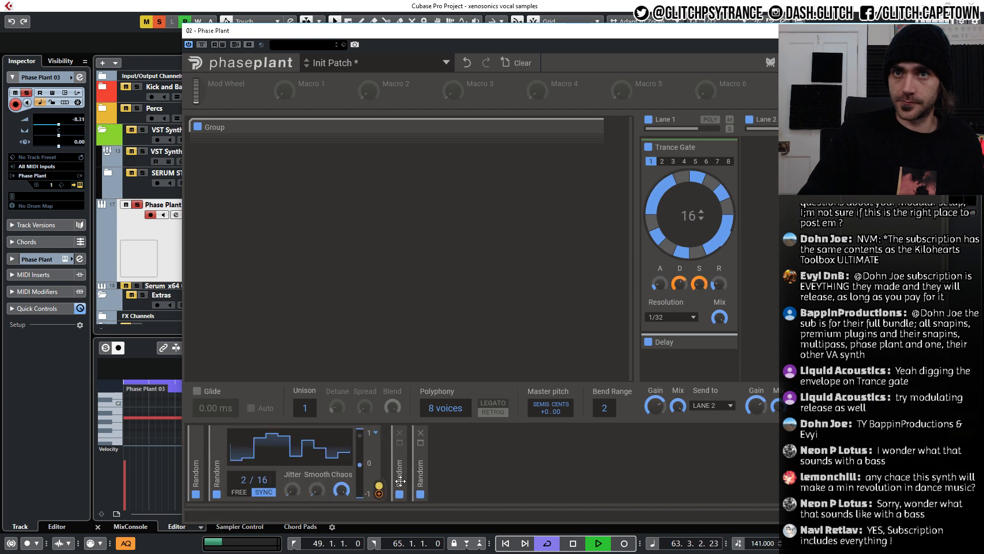
pyautogui.moveTo(379, 487); pyautogui.dragTo(721, 266)
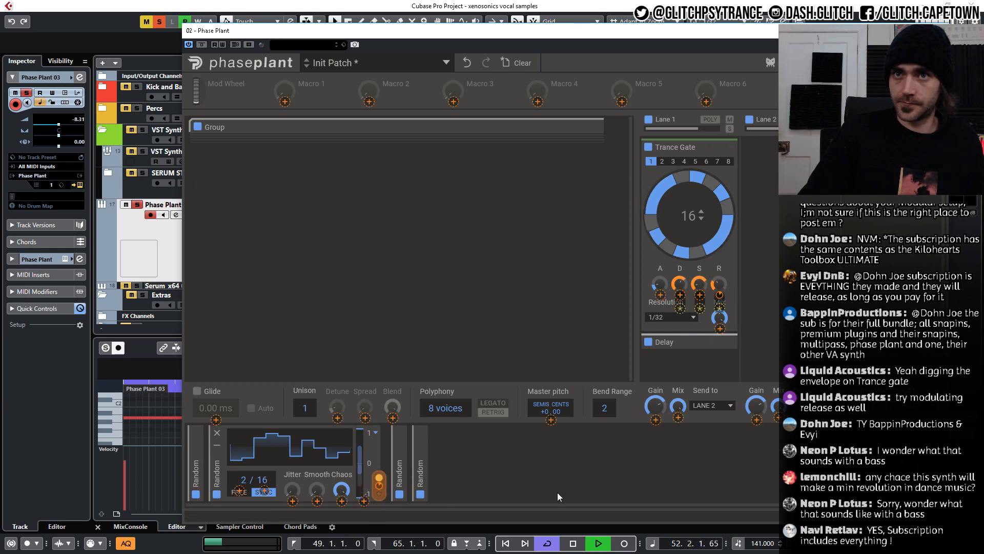
pyautogui.click(217, 445)
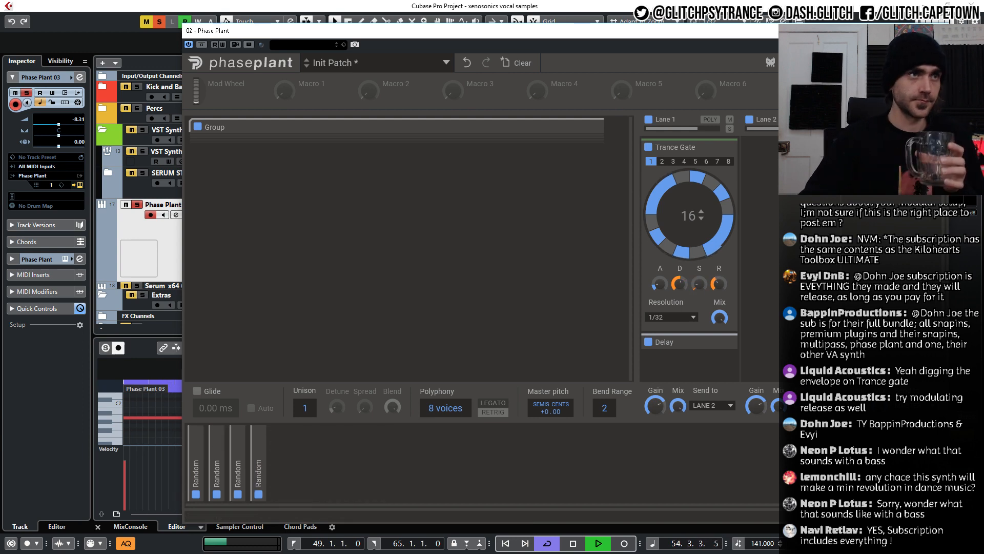
# Turn off solo on the Phase Plant 03 track, reposition the synth window so it is fully visible, and stop playback.
pyautogui.hotkey('ctrl', 'w')
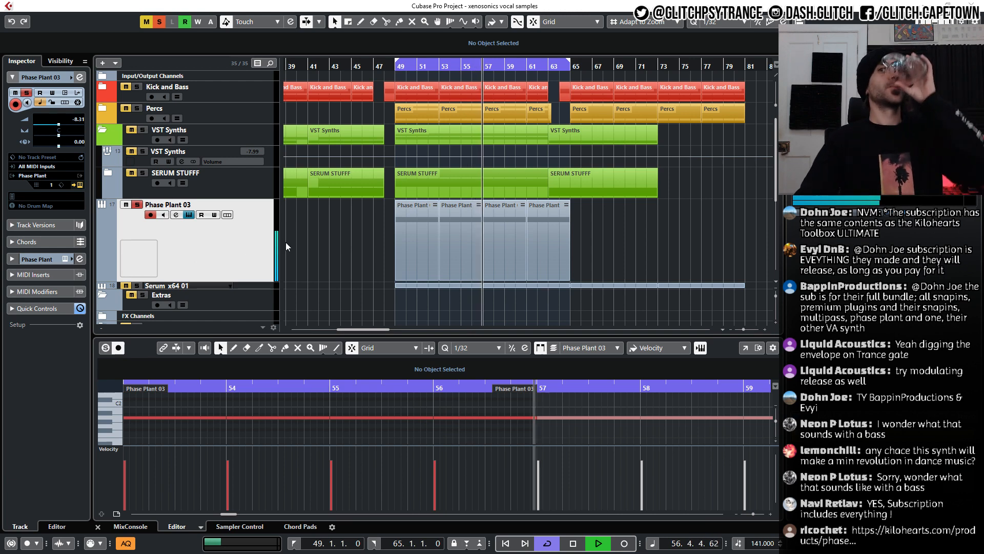
pyautogui.click(79, 259)
pyautogui.click(138, 205)
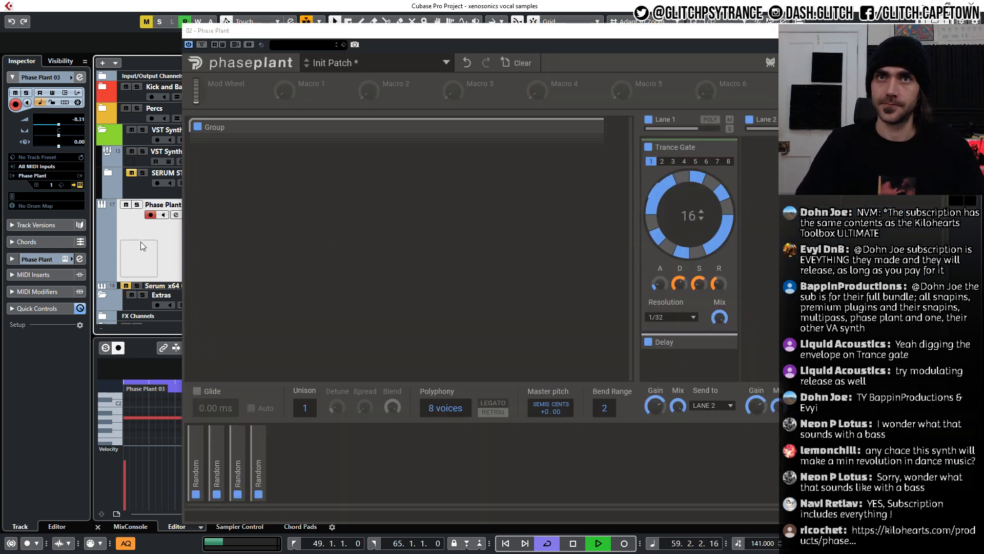
pyautogui.moveTo(317, 32); pyautogui.dragTo(136, 21)
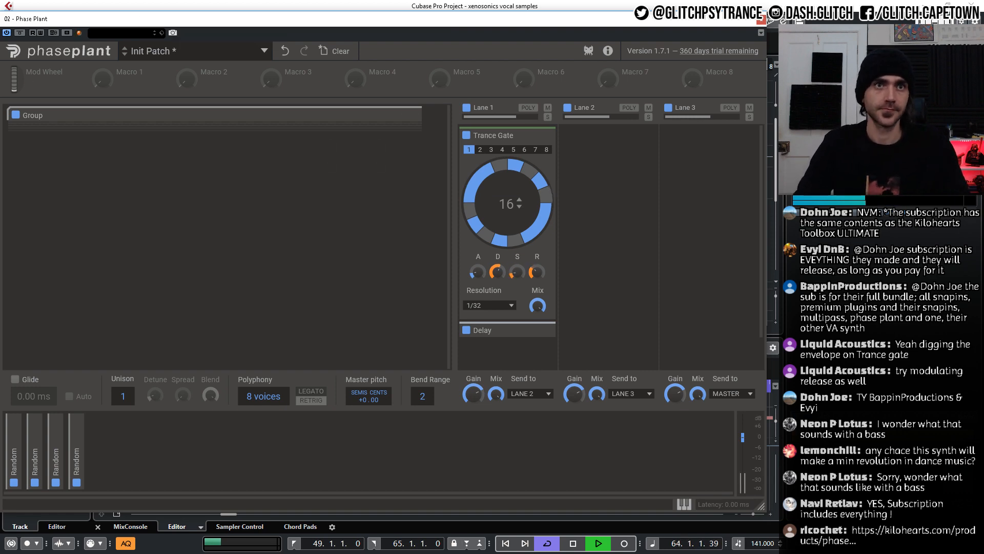
pyautogui.click(761, 19)
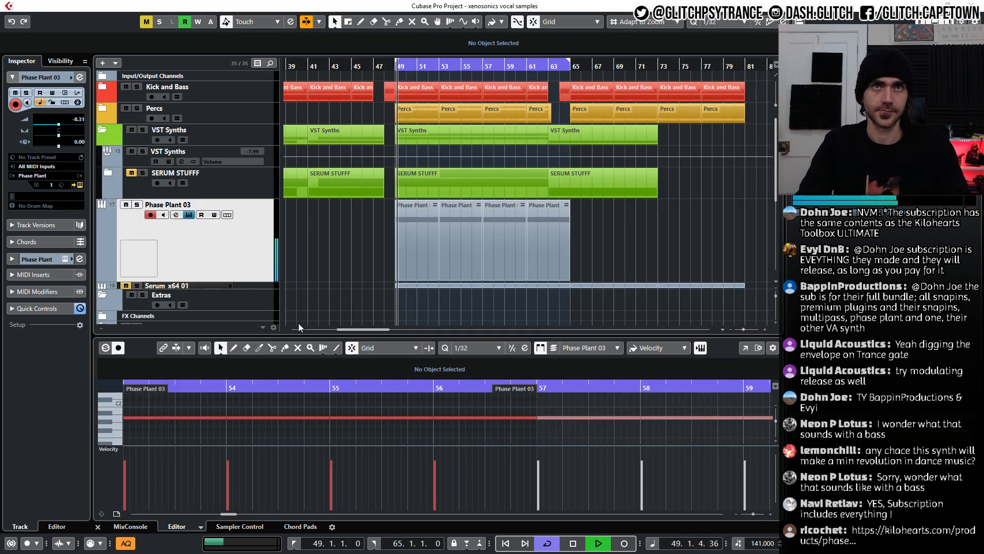
pyautogui.doubleClick(251, 268)
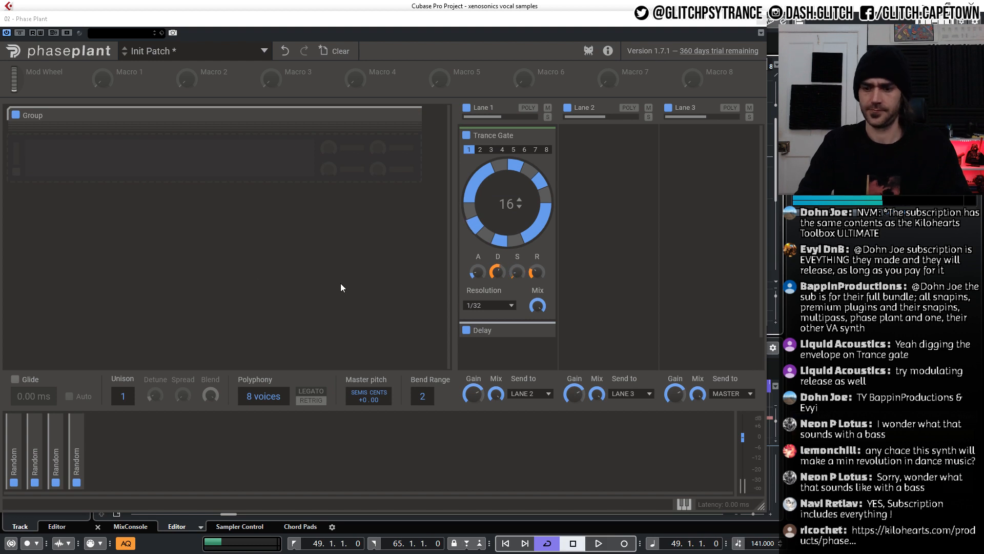
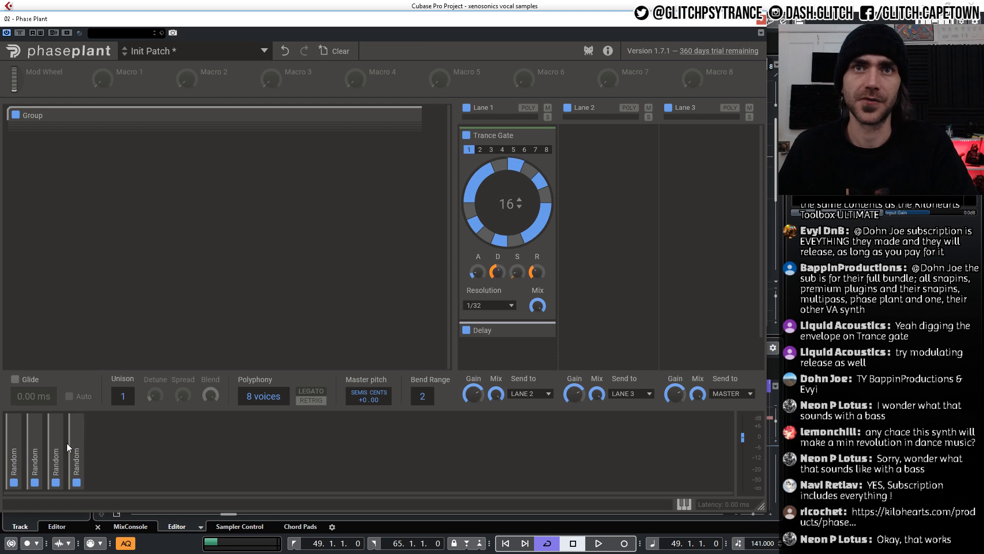
# Expand the third and fourth Random modulators to review their settings, and minimize the fourth again.
pyautogui.click(56, 431)
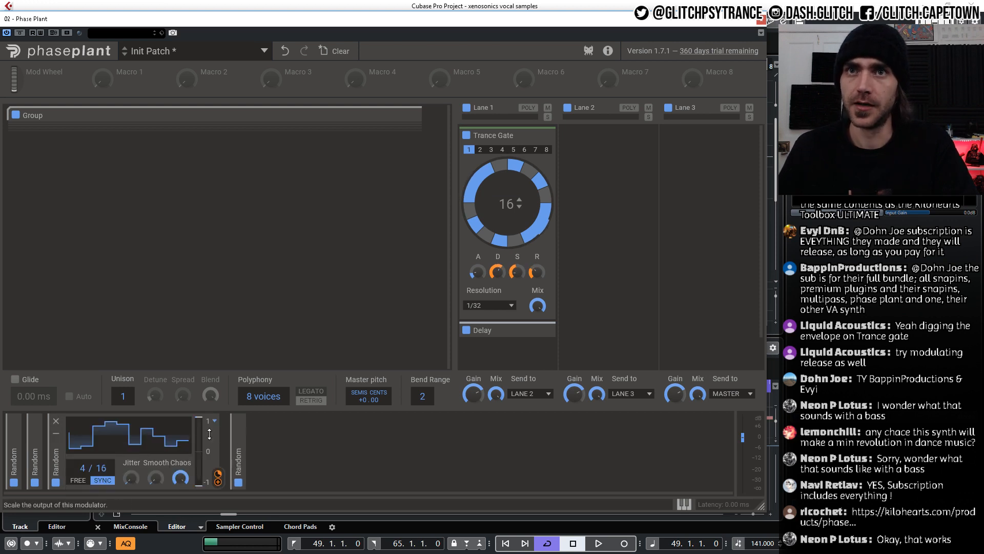
pyautogui.click(234, 430)
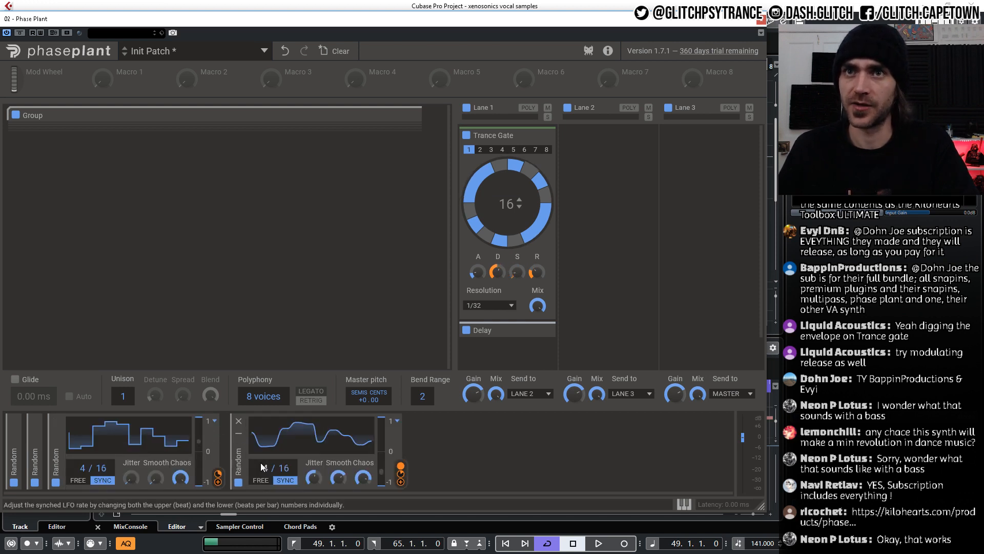
pyautogui.click(239, 435)
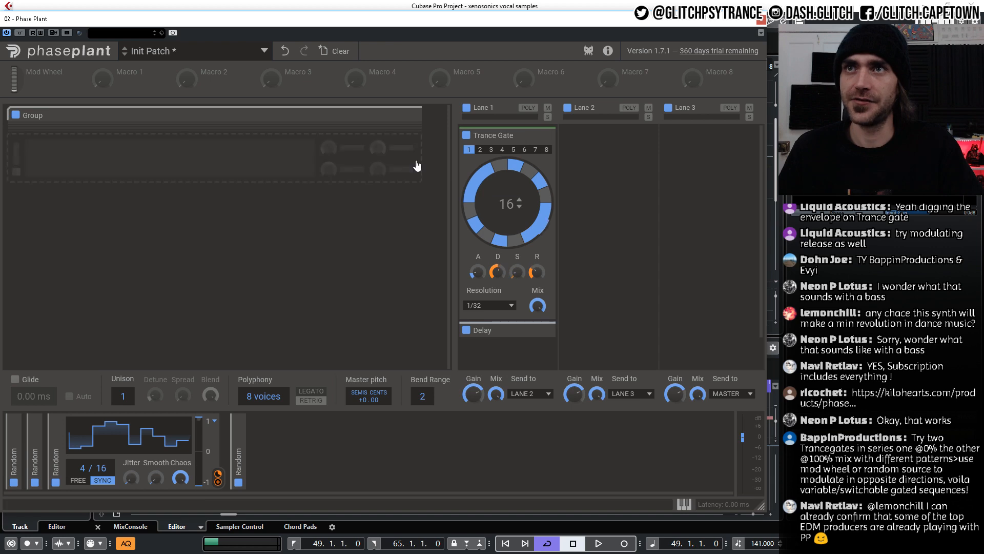
# Save the current patch in the User Presets folder under the name Stream 1 and close the preset browser.
pyautogui.click(205, 54)
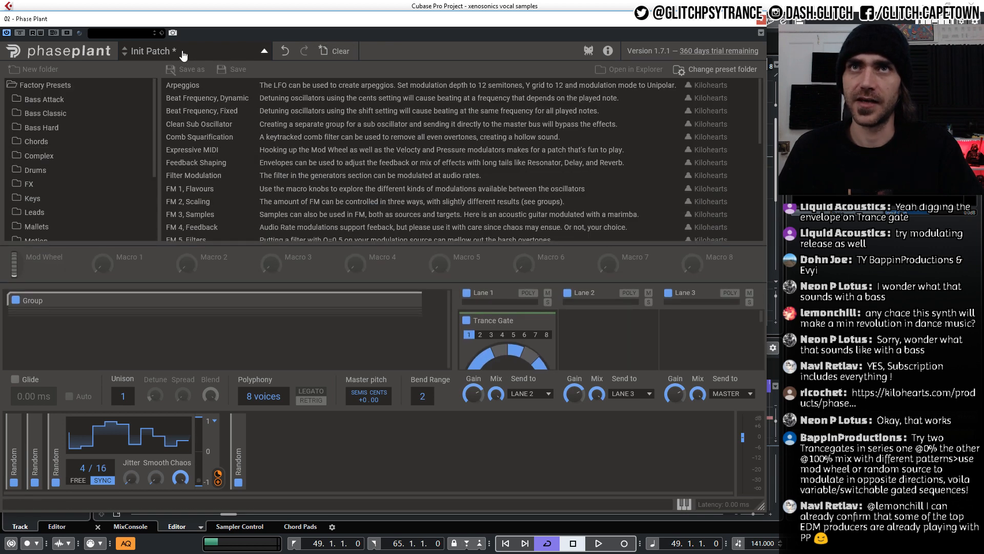
pyautogui.scroll(-3, 97, 169)
pyautogui.click(53, 235)
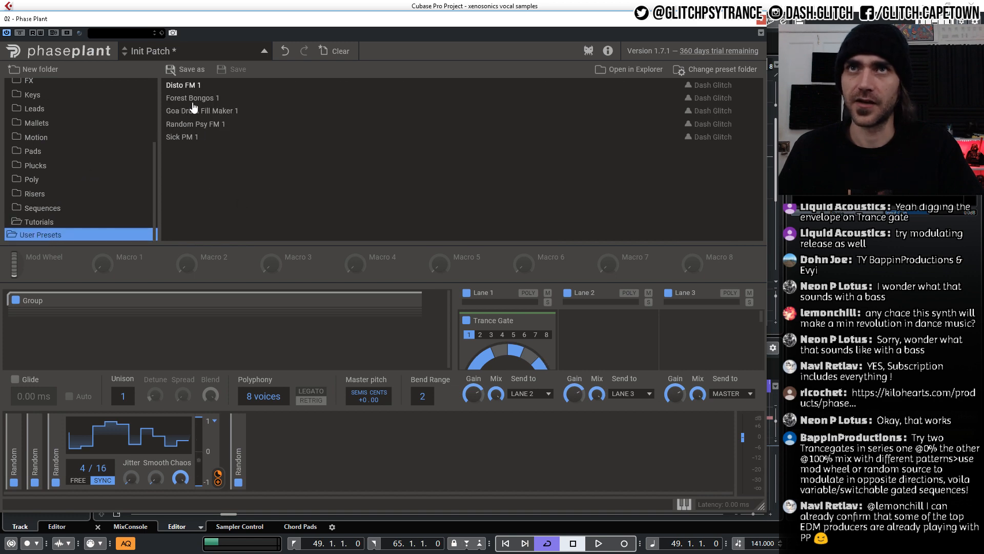
pyautogui.click(188, 73)
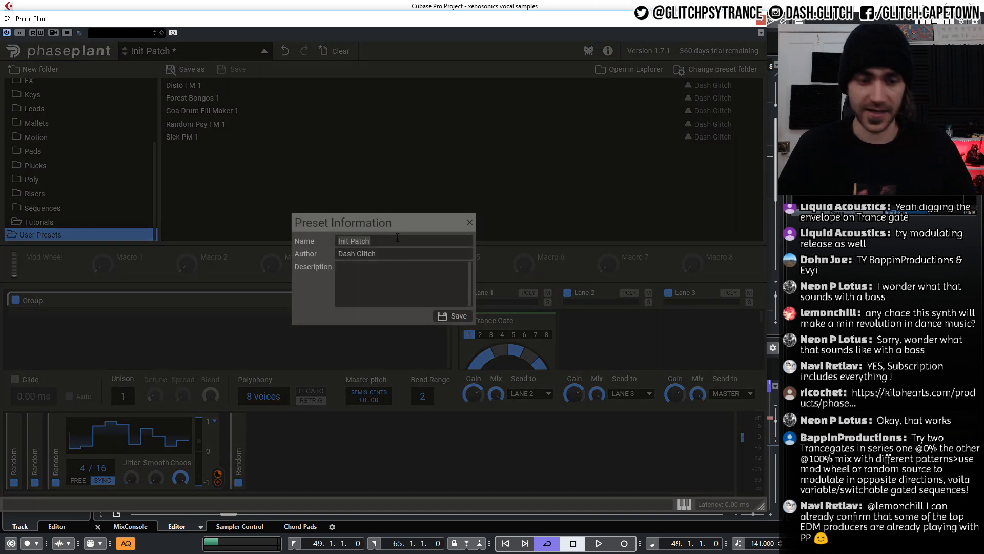
pyautogui.write('Stream 1')
pyautogui.press('Return')
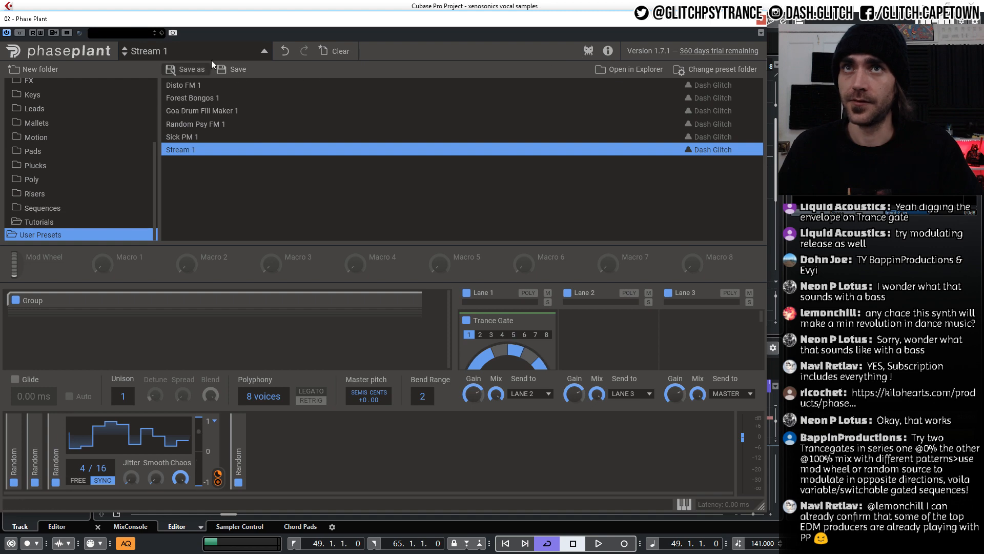
pyautogui.click(264, 51)
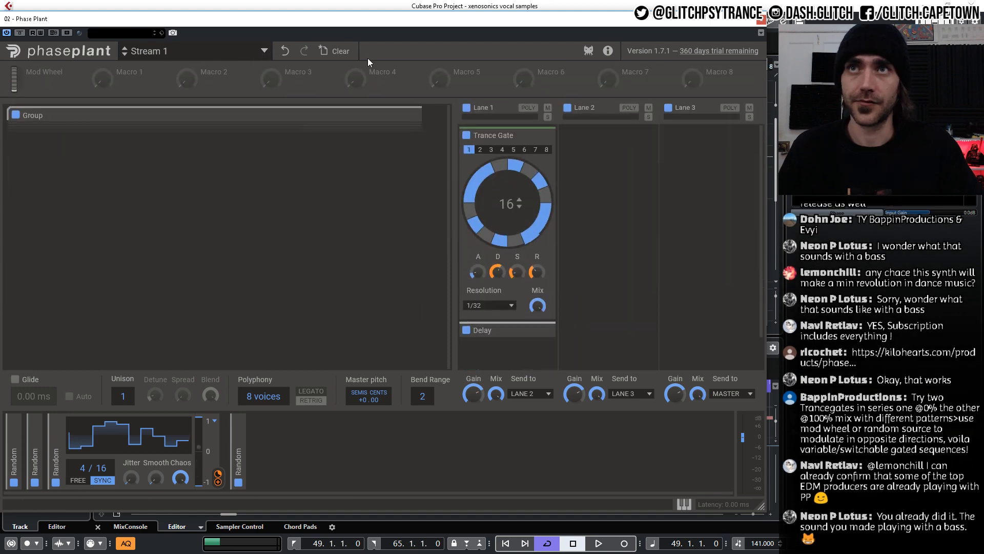
# Clear the patch to its initial state and add a Wavetable generator.
pyautogui.click(337, 51)
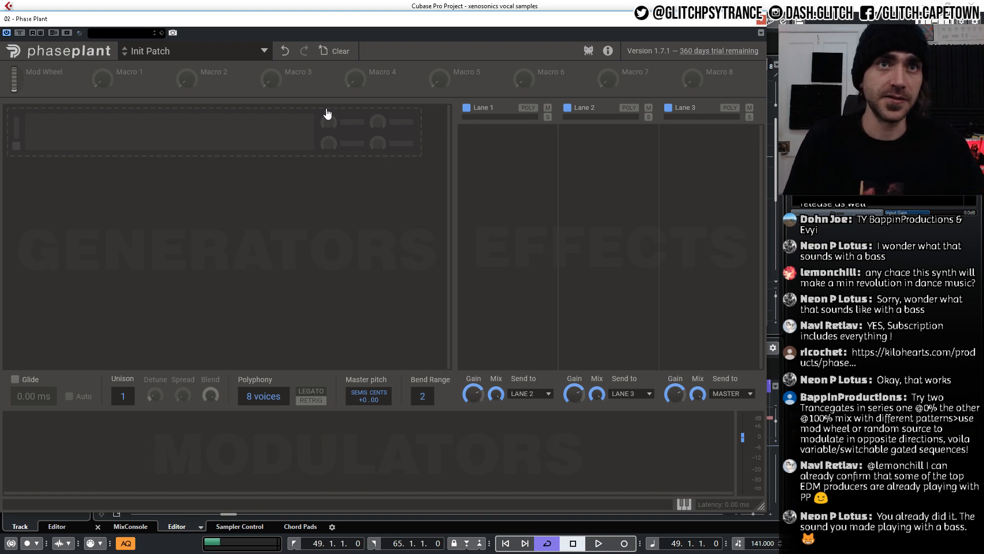
pyautogui.click(210, 135)
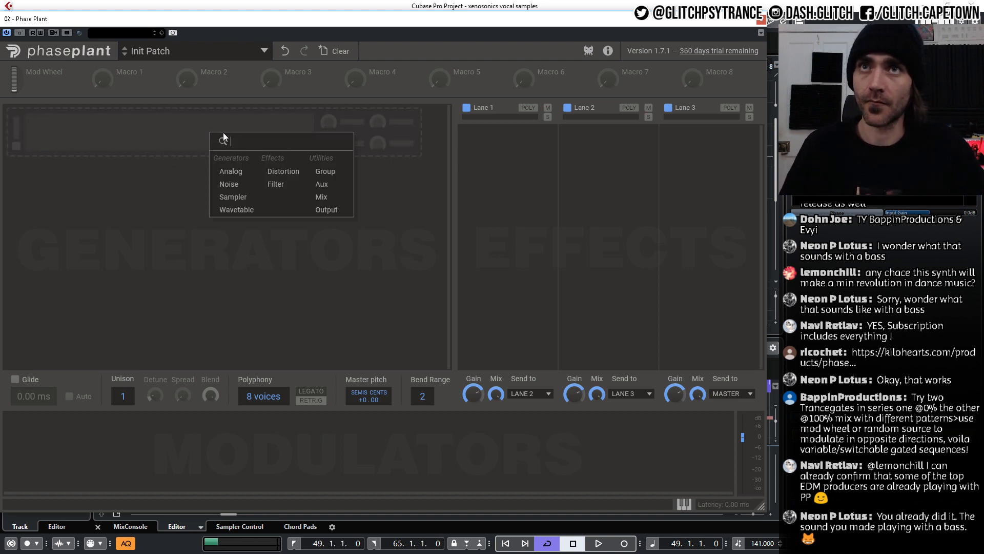
pyautogui.click(238, 212)
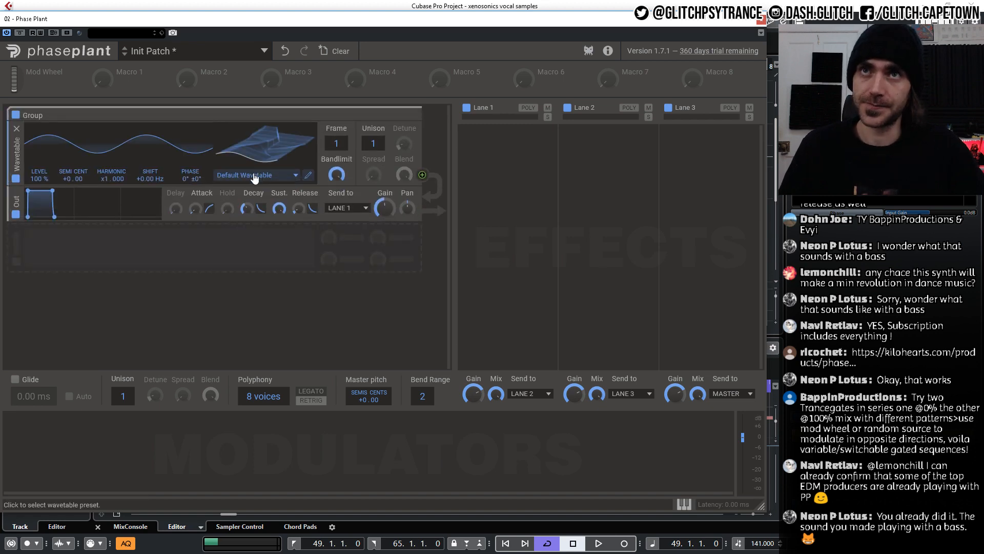
# Open the wavetable editor for the new oscillator, then reposition and enlarge its window.
pyautogui.click(308, 175)
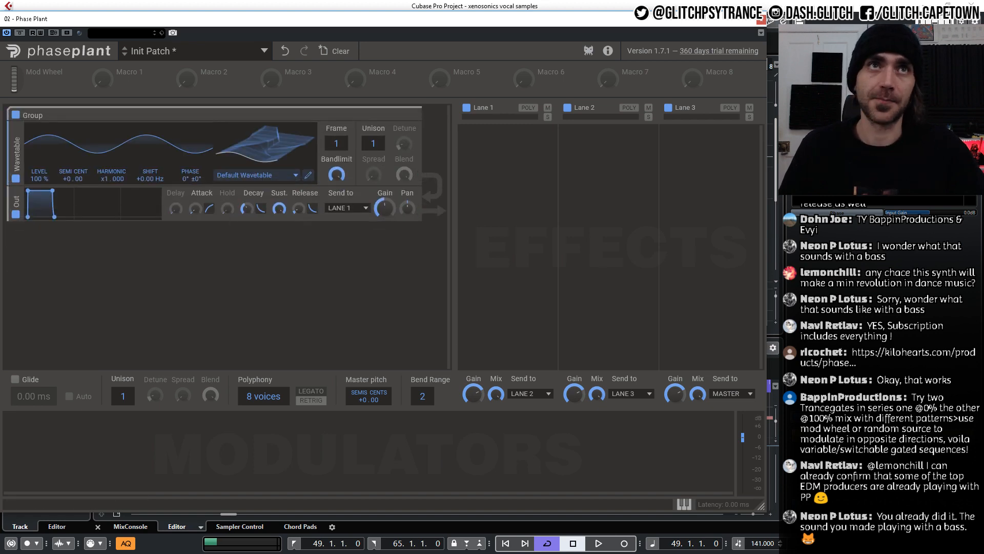
pyautogui.moveTo(660, 84); pyautogui.dragTo(605, 35)
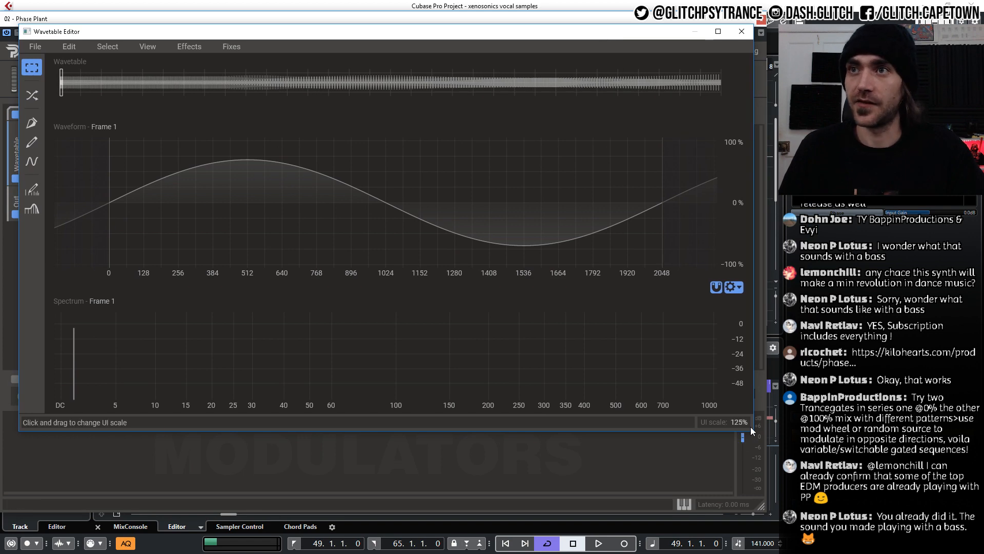
pyautogui.moveTo(753, 432); pyautogui.dragTo(774, 498)
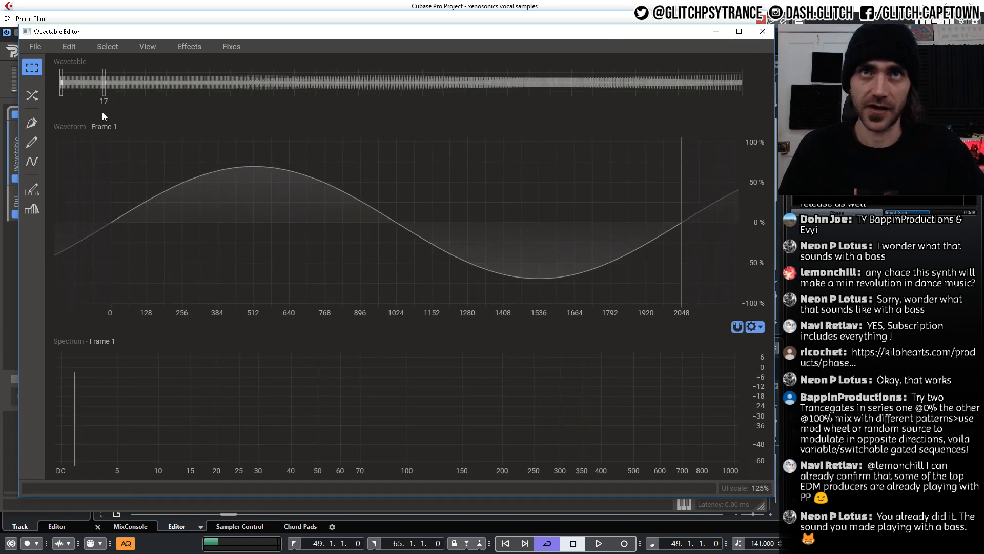
# Draw an eight-node curve across frame 1's waveform with the Pen Tool, and redraw it freehand with the Brush Tool.
pyautogui.click(32, 122)
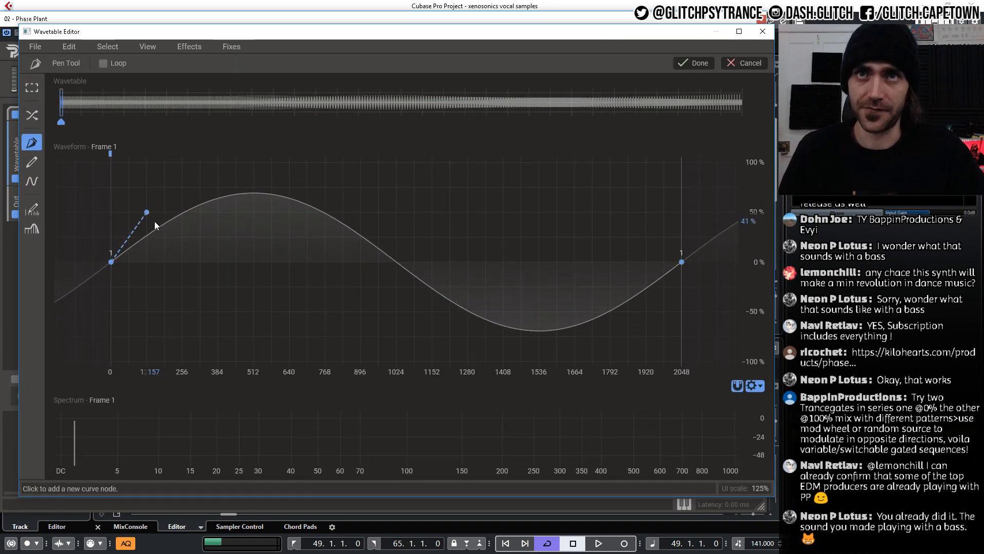
pyautogui.click(164, 162)
pyautogui.click(254, 311)
pyautogui.click(343, 311)
pyautogui.click(415, 187)
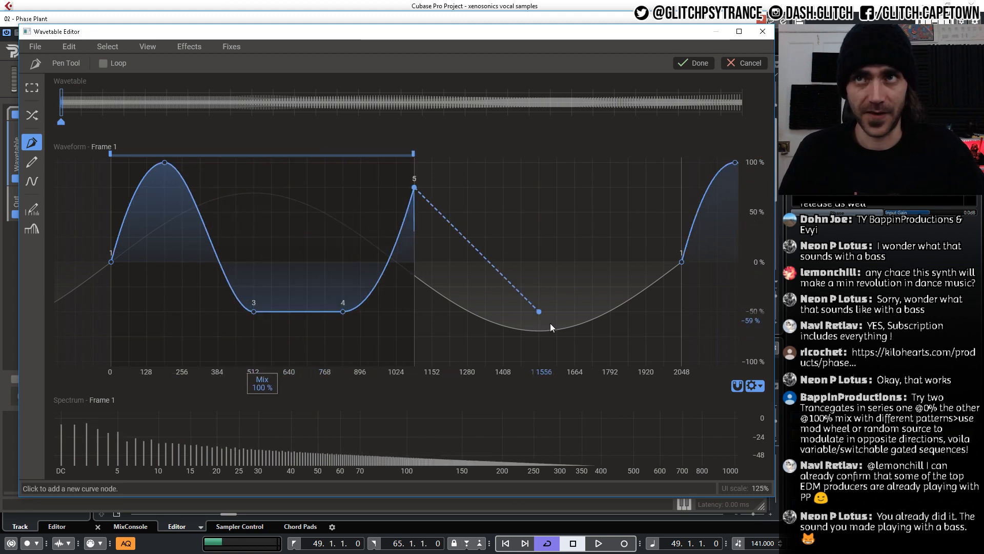
pyautogui.click(593, 311)
pyautogui.click(645, 236)
pyautogui.click(681, 212)
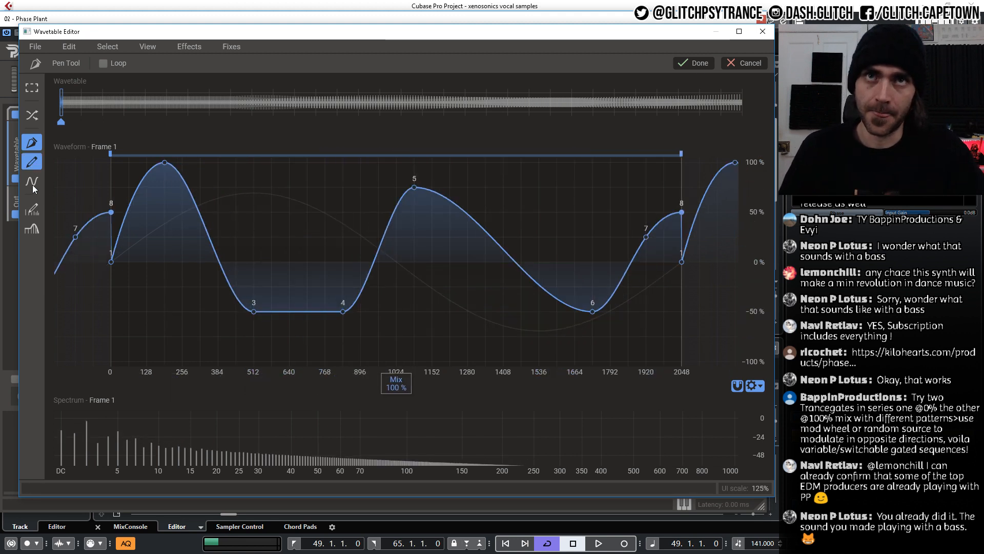
pyautogui.click(32, 163)
pyautogui.moveTo(111, 280)
pyautogui.mouseDown()
pyautogui.moveTo(180, 233)
pyautogui.moveTo(503, 217)
pyautogui.moveTo(786, 319)
pyautogui.mouseUp()
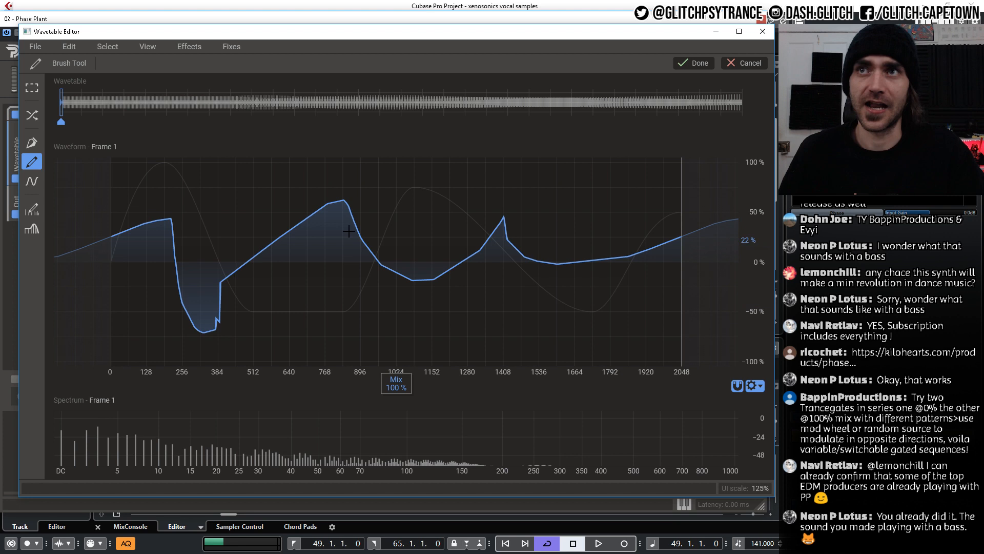
# Overlay a sine on frame 1 with the Wave Tool from sample 384 to 2048, fading in its start and fading out its end.
pyautogui.click(32, 181)
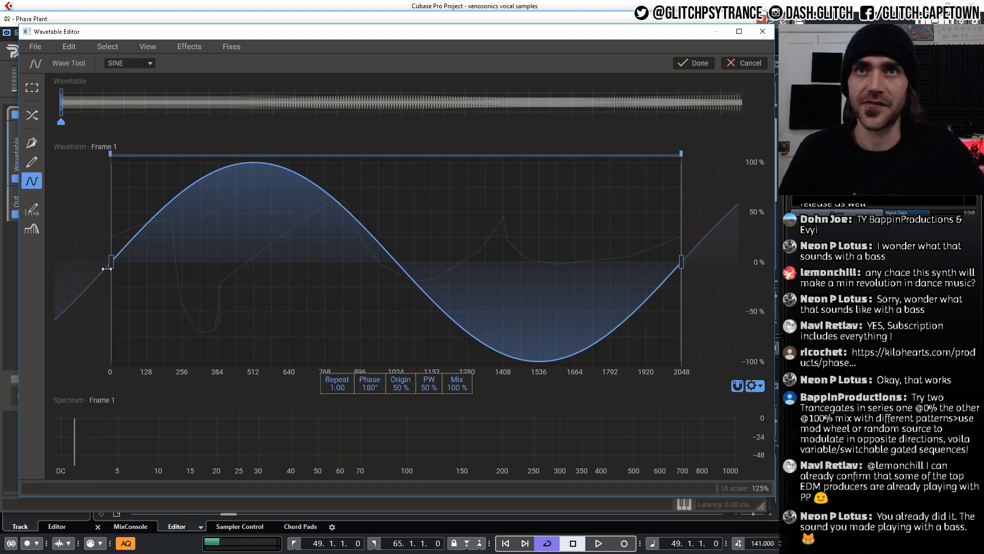
pyautogui.moveTo(111, 266); pyautogui.dragTo(229, 272)
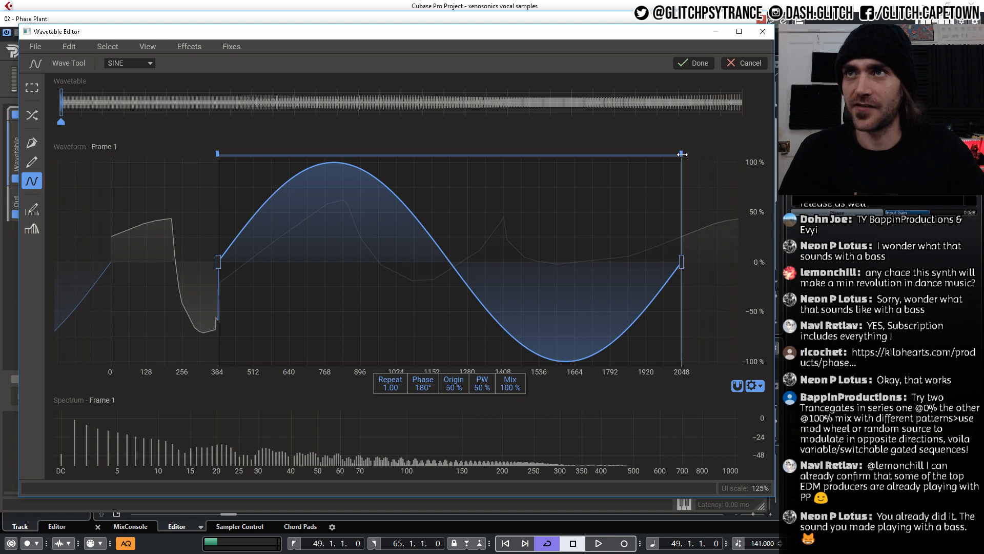
pyautogui.moveTo(683, 154); pyautogui.dragTo(587, 274)
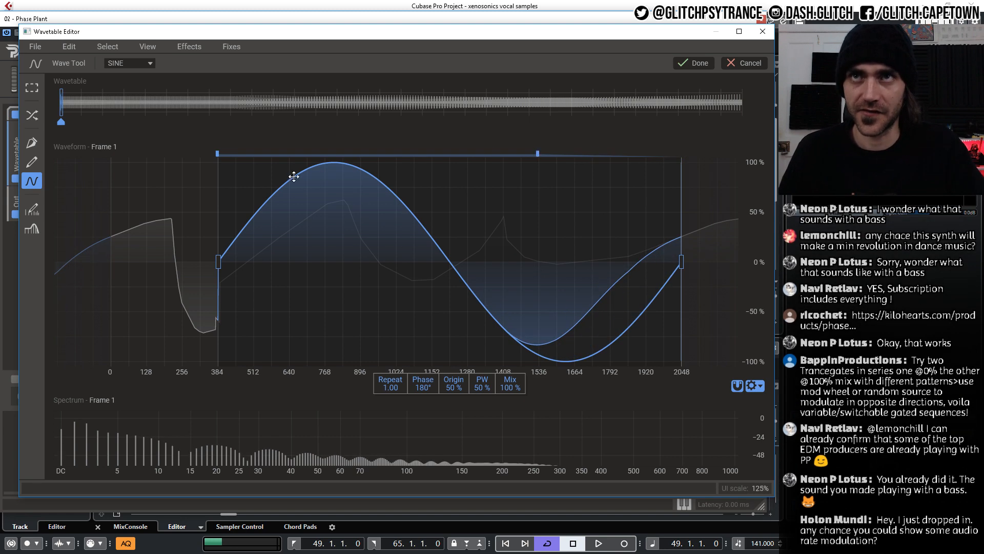
pyautogui.moveTo(221, 153); pyautogui.dragTo(364, 166)
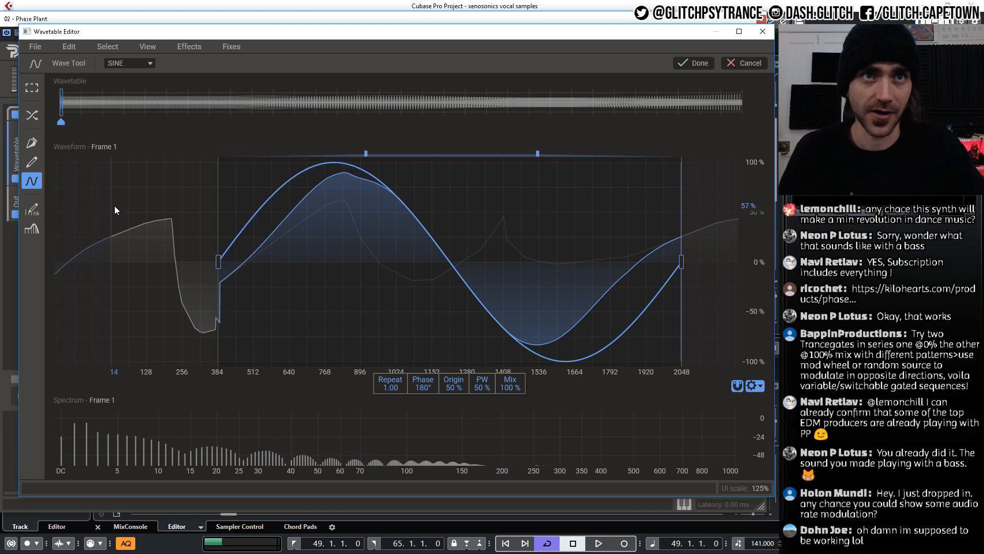
# Redraw frame 1's harmonics as a decaying spectrum with the Harmonic Edit Tool, try a low-pass filter without keeping it, and close the editor.
pyautogui.click(31, 211)
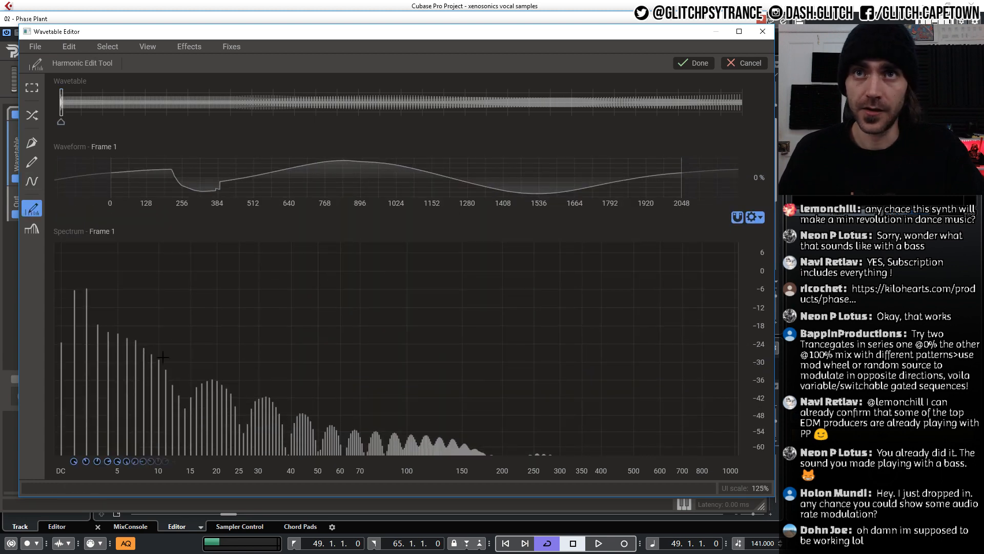
pyautogui.moveTo(88, 332)
pyautogui.mouseDown()
pyautogui.moveTo(160, 377)
pyautogui.moveTo(286, 380)
pyautogui.moveTo(504, 432)
pyautogui.moveTo(677, 447)
pyautogui.moveTo(104, 358)
pyautogui.moveTo(508, 449)
pyautogui.moveTo(364, 439)
pyautogui.moveTo(61, 328)
pyautogui.mouseUp()
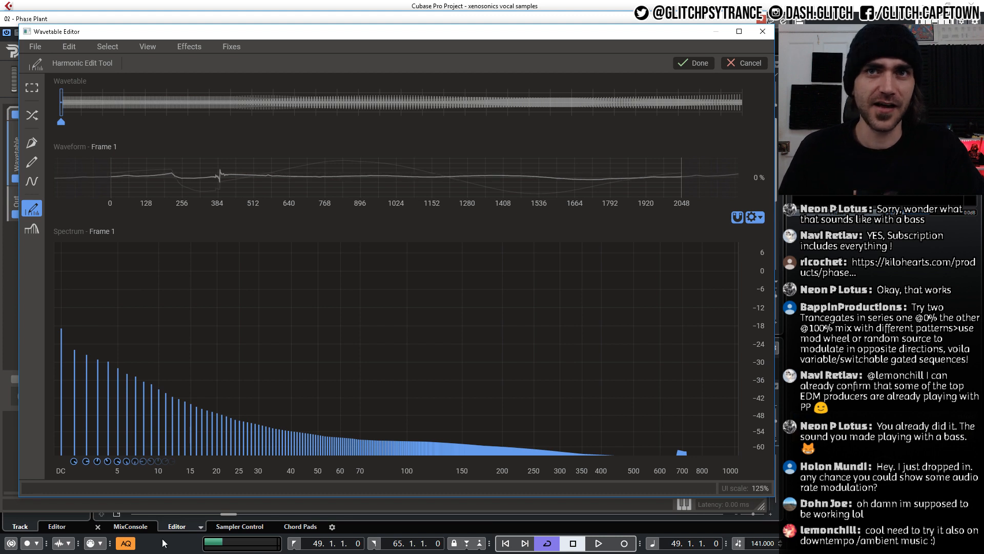
pyautogui.click(31, 229)
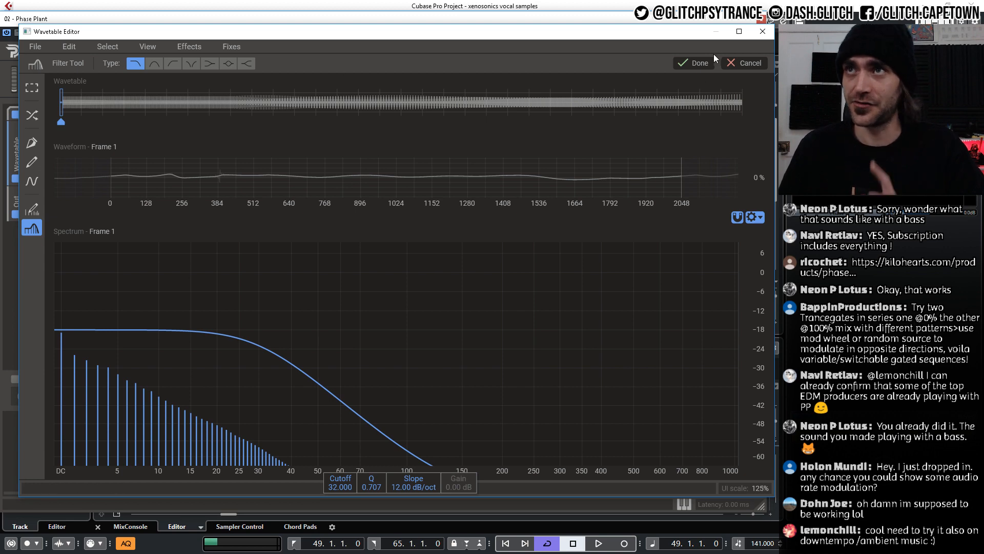
pyautogui.click(748, 63)
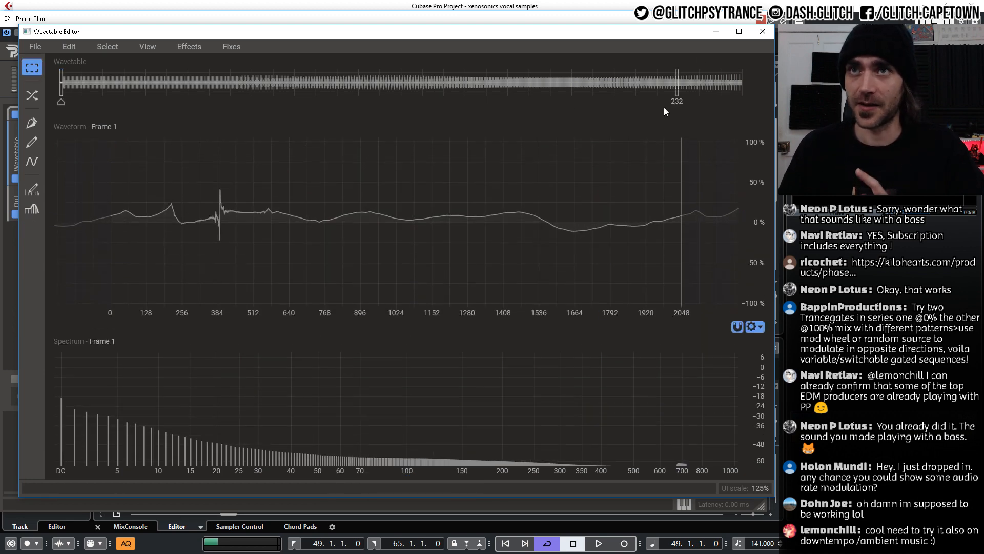
pyautogui.click(768, 32)
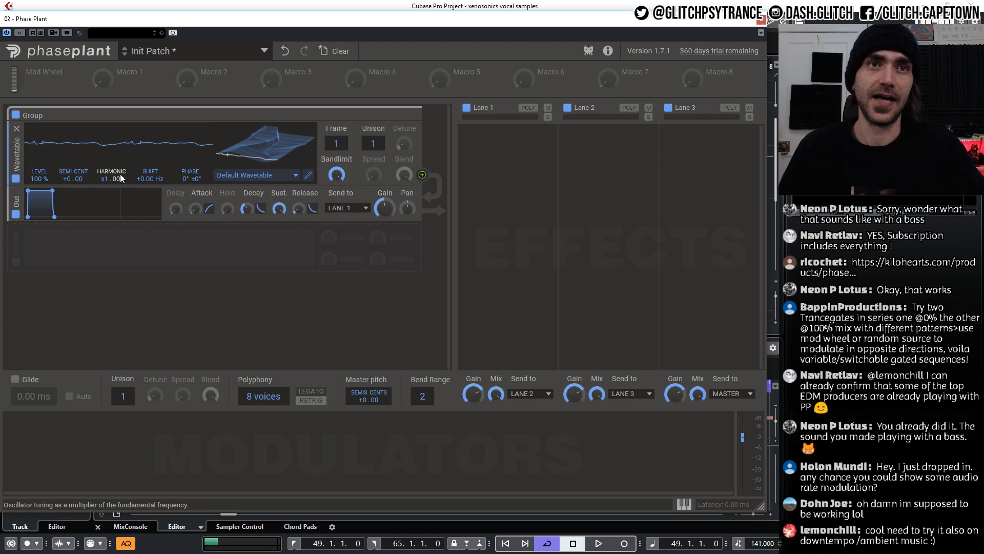
# Load Karplus 1.wav from the Glitch Automaton Wavetables folder into the oscillator through the wavetable editor, and close the editor.
pyautogui.click(290, 175)
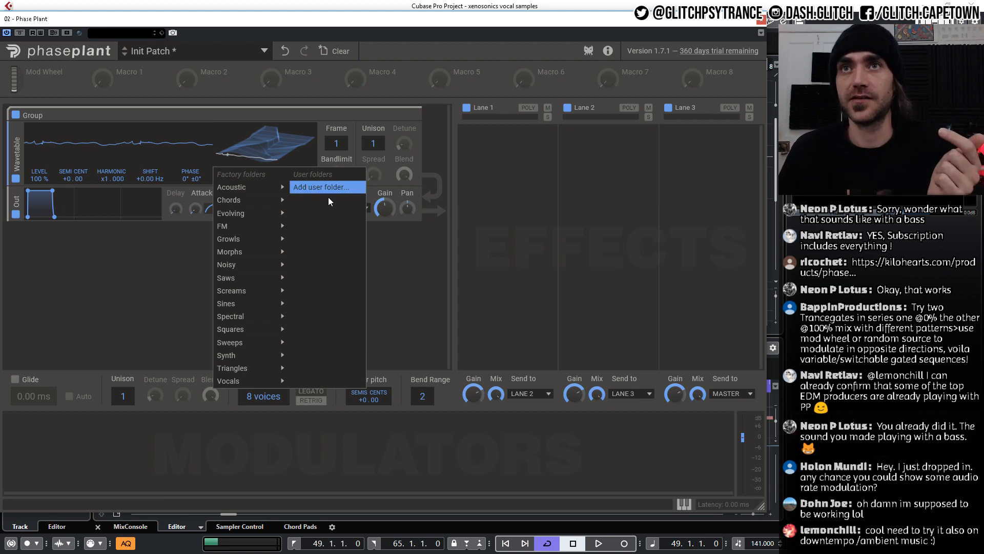
pyautogui.click(451, 304)
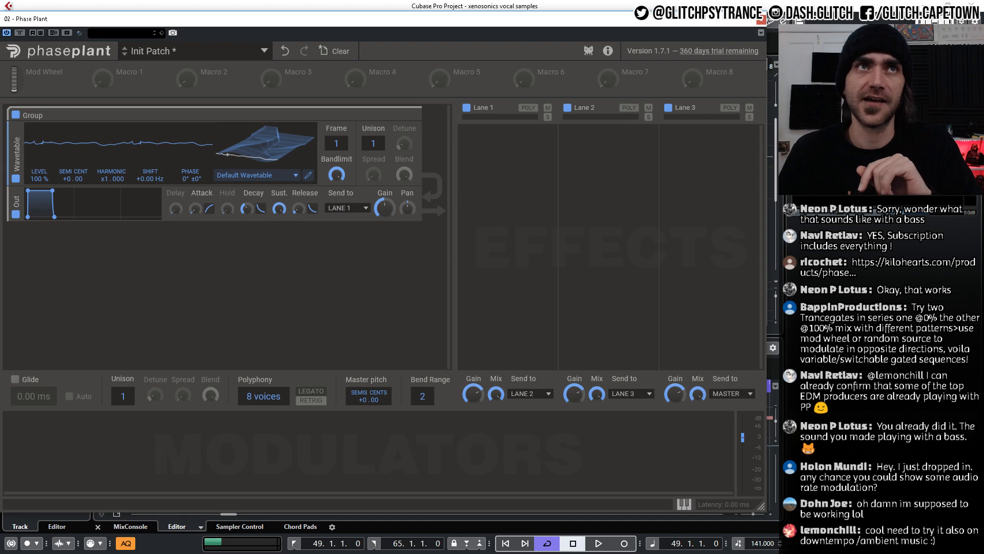
pyautogui.moveTo(463, 79); pyautogui.dragTo(444, 50)
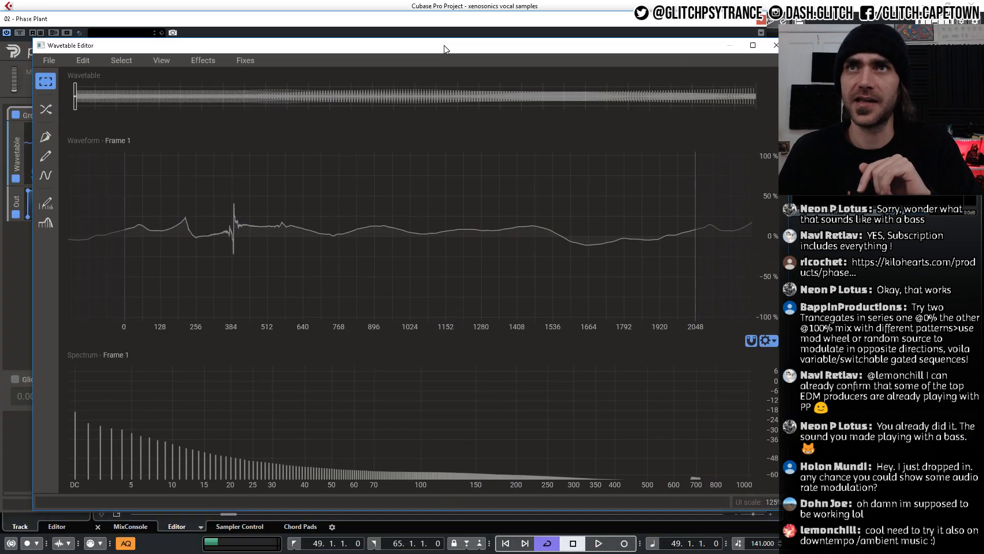
pyautogui.click(52, 60)
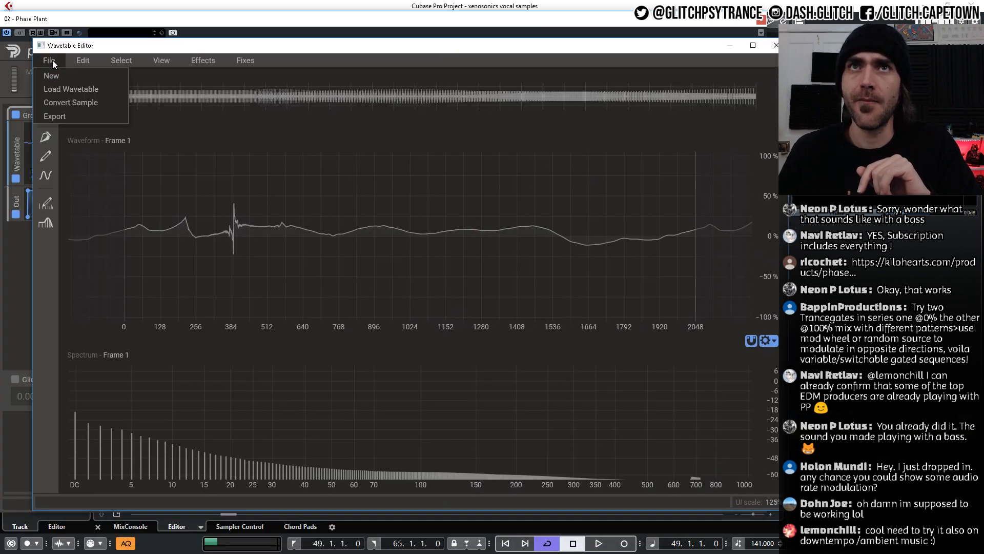
pyautogui.click(76, 89)
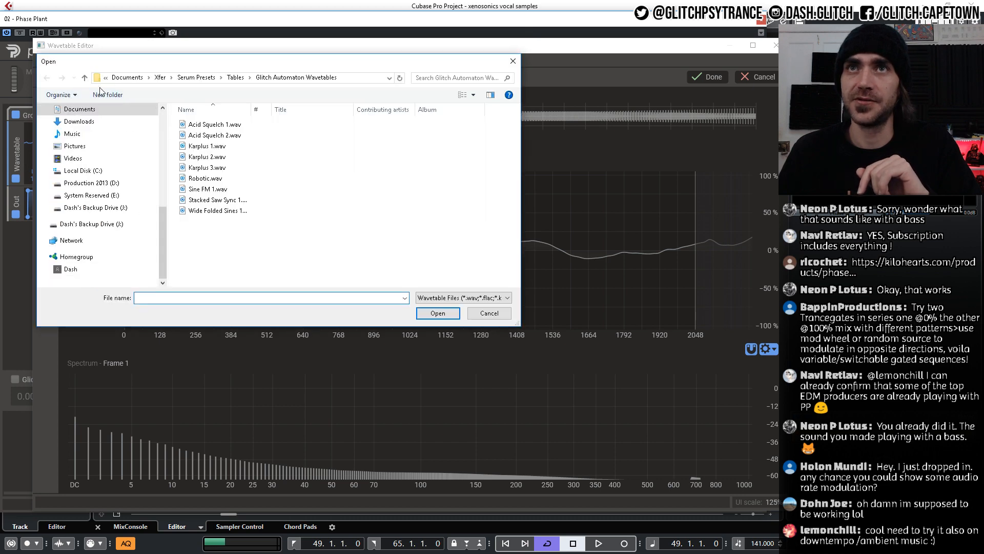
pyautogui.click(214, 158)
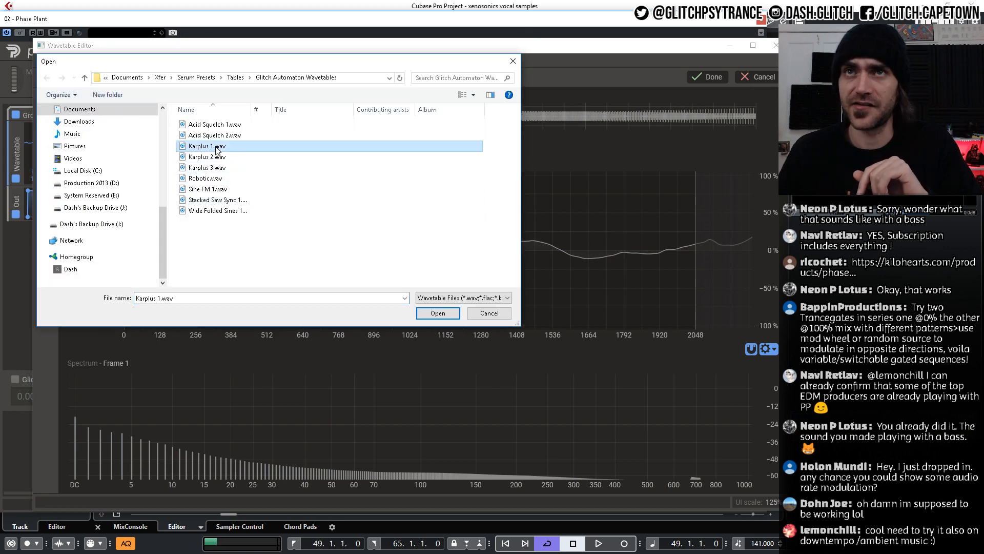
pyautogui.press('Up')
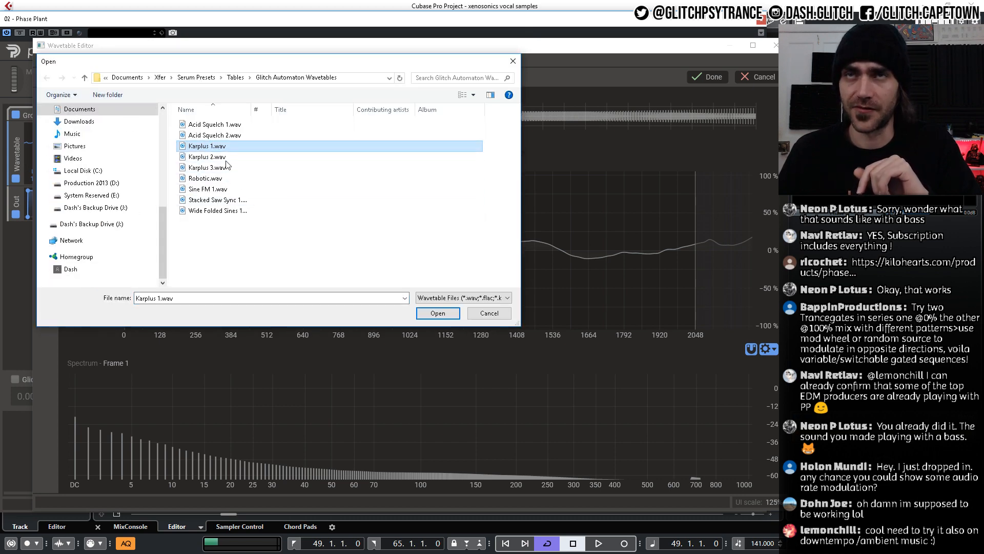
pyautogui.click(441, 314)
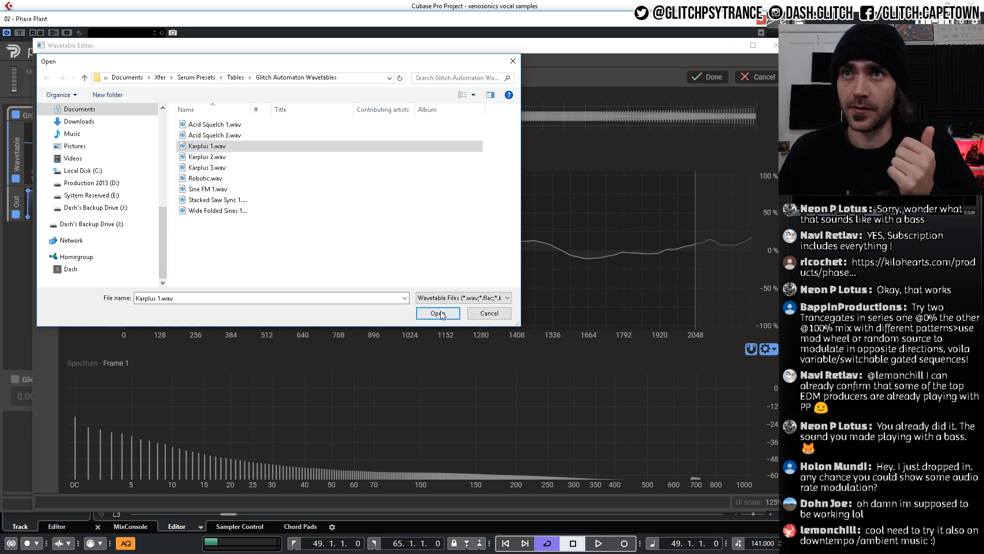
pyautogui.click(774, 46)
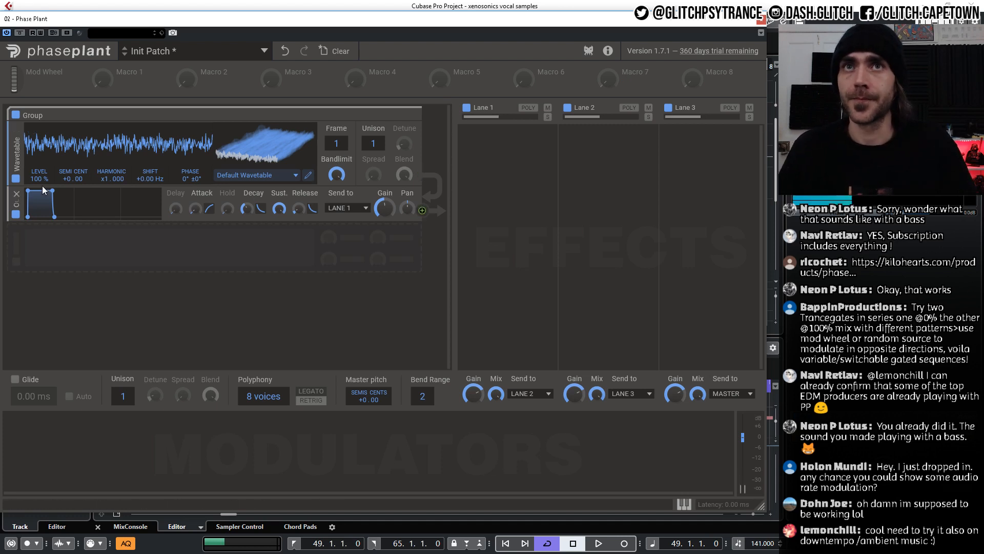
# Set the wavetable oscillator's pitch to -12 semitones and its frame to 183.
pyautogui.moveTo(66, 179); pyautogui.dragTo(67, 213)
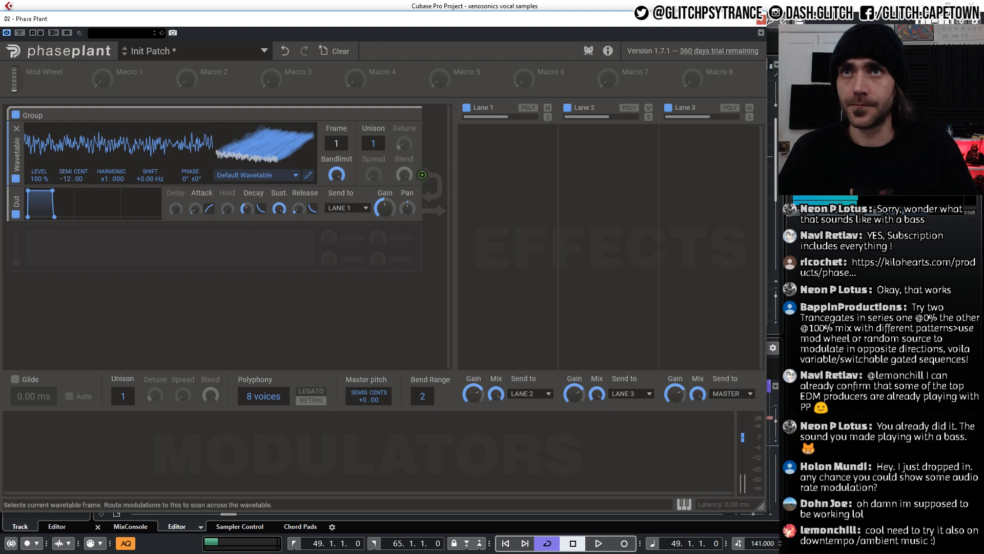
pyautogui.moveTo(336, 144); pyautogui.dragTo(337, 79)
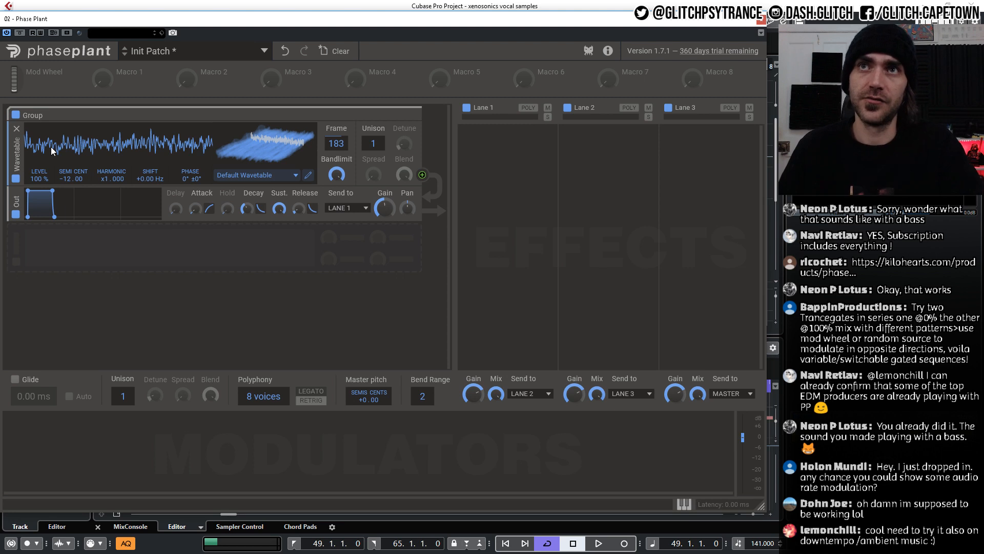
# Add a sine Analog oscillator above the group's output, with the wavetable oscillator moved below the output and set to frame 1.
pyautogui.moveTo(14, 150); pyautogui.dragTo(17, 270)
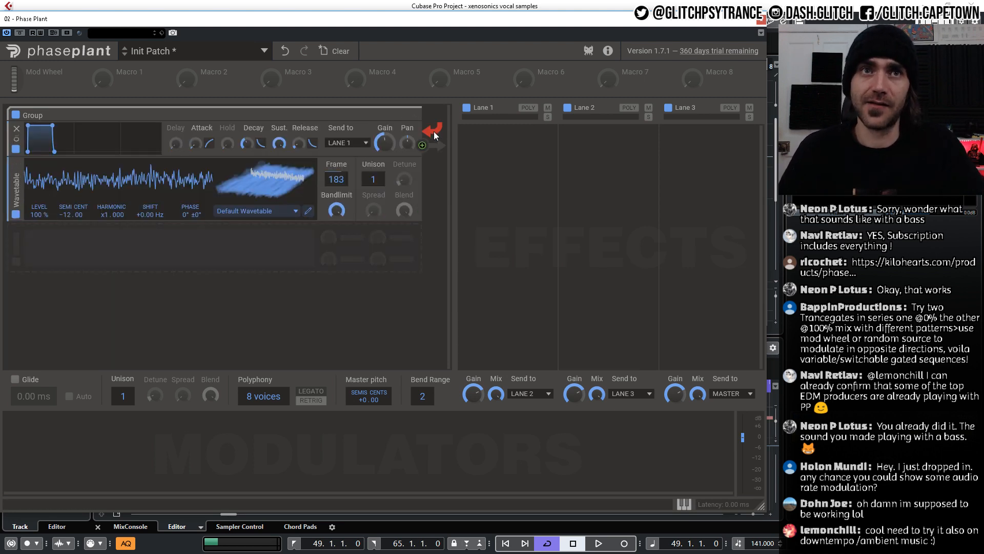
pyautogui.click(114, 255)
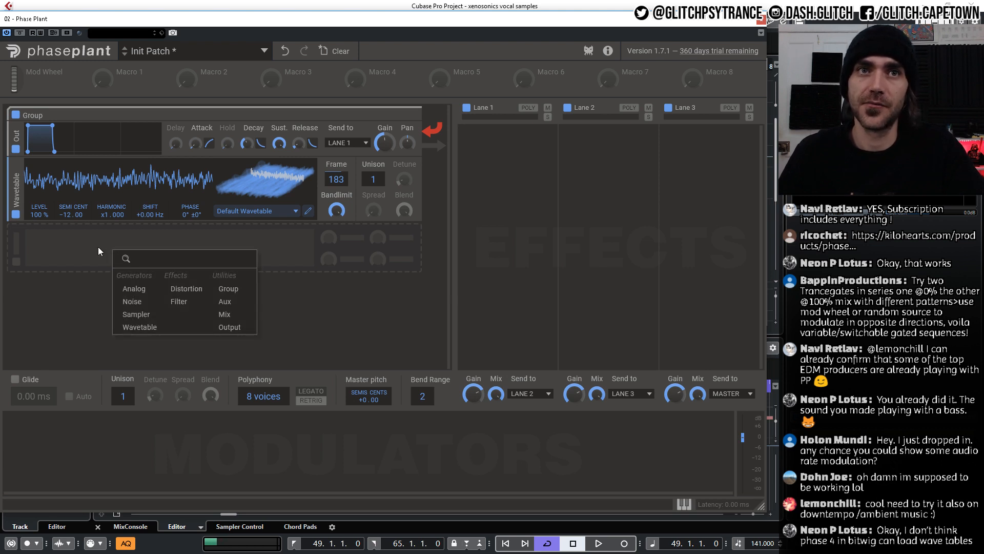
pyautogui.click(140, 290)
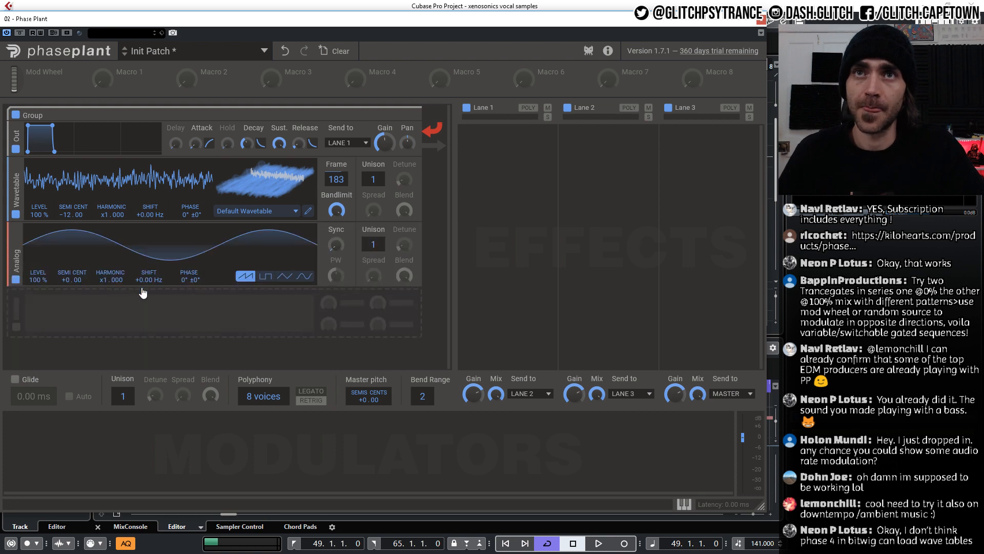
pyautogui.click(304, 276)
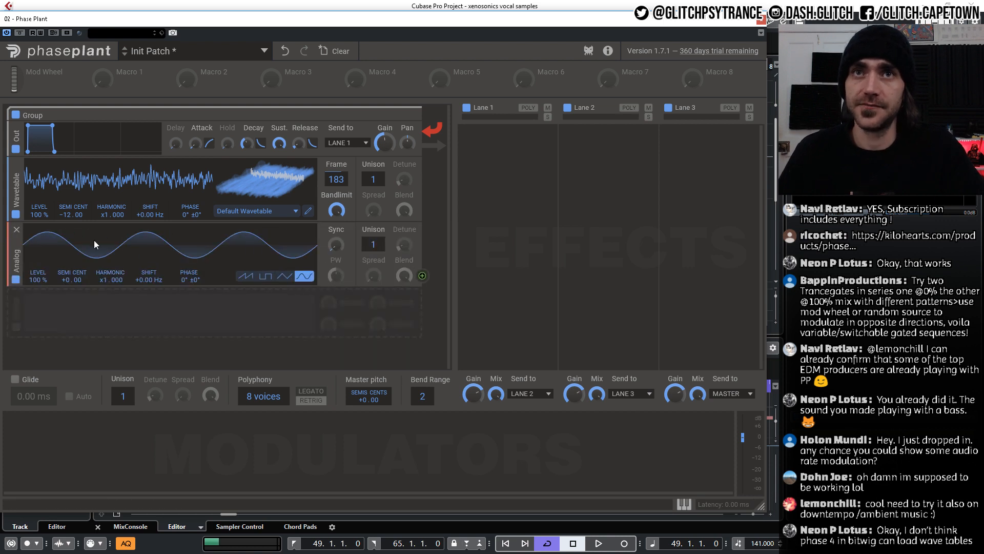
pyautogui.moveTo(17, 257); pyautogui.dragTo(13, 155)
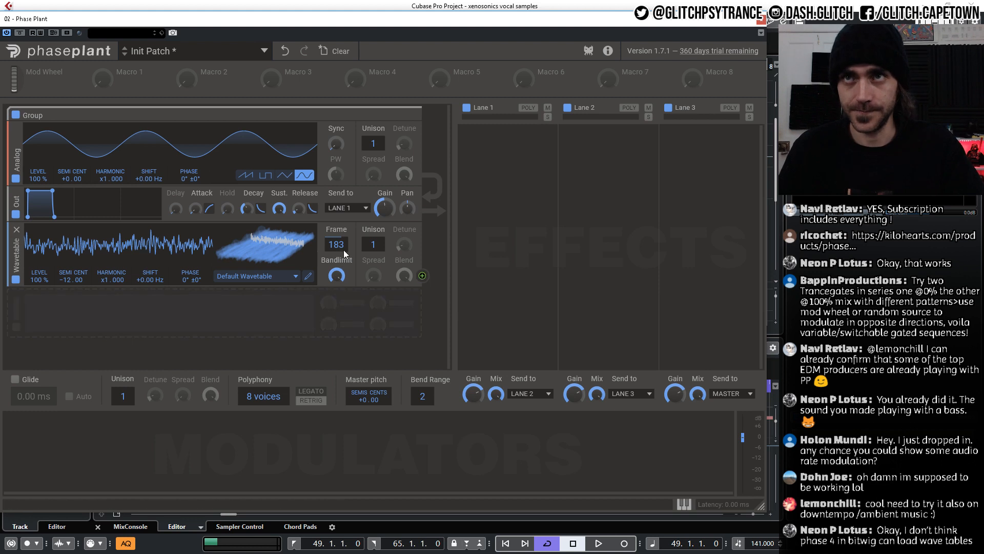
pyautogui.moveTo(340, 246); pyautogui.dragTo(340, 328)
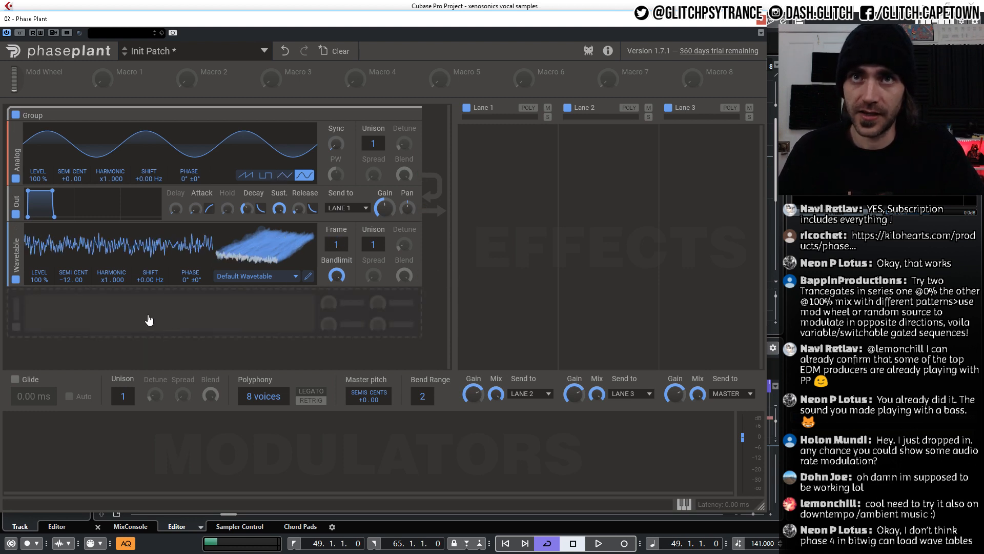
pyautogui.click(61, 316)
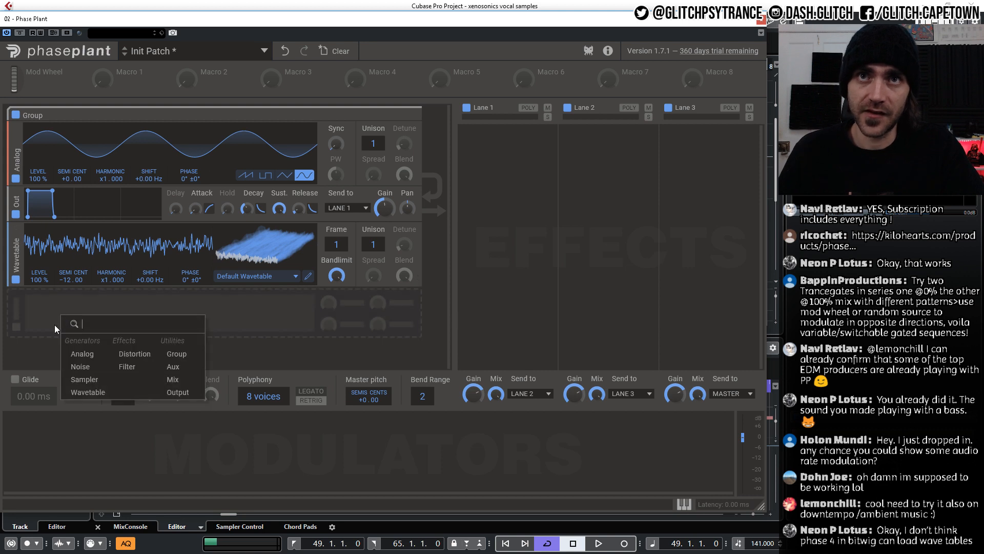
pyautogui.click(86, 358)
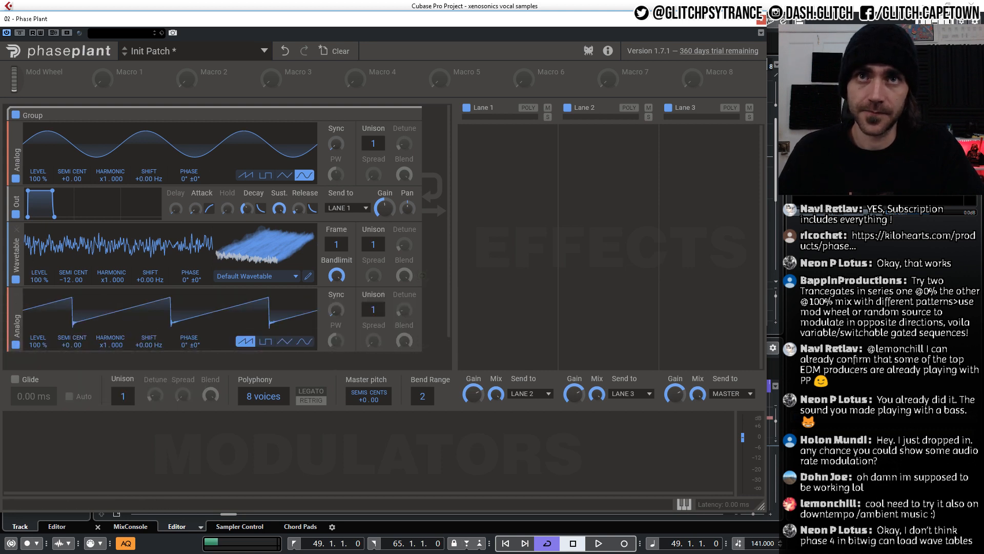
pyautogui.click(285, 341)
pyautogui.click(47, 361)
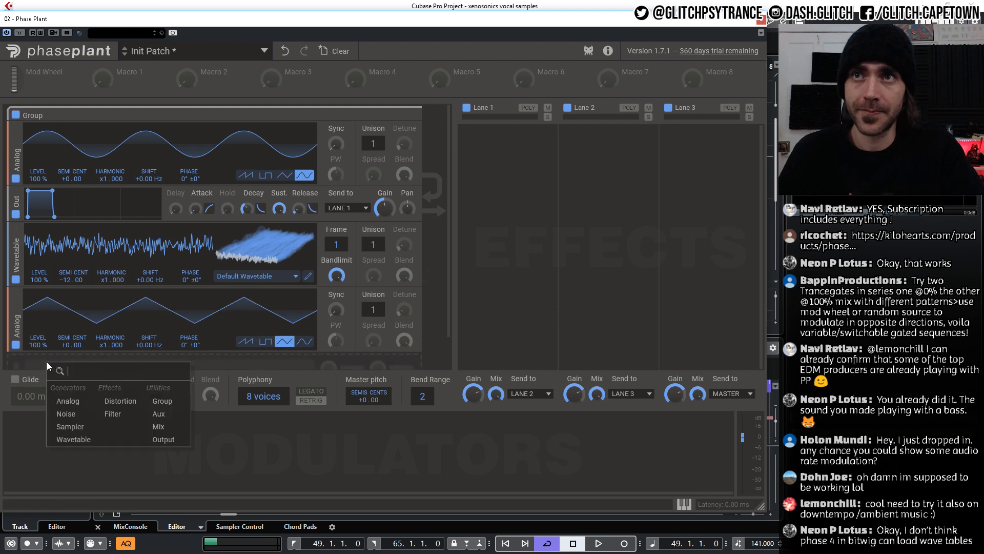
pyautogui.click(158, 427)
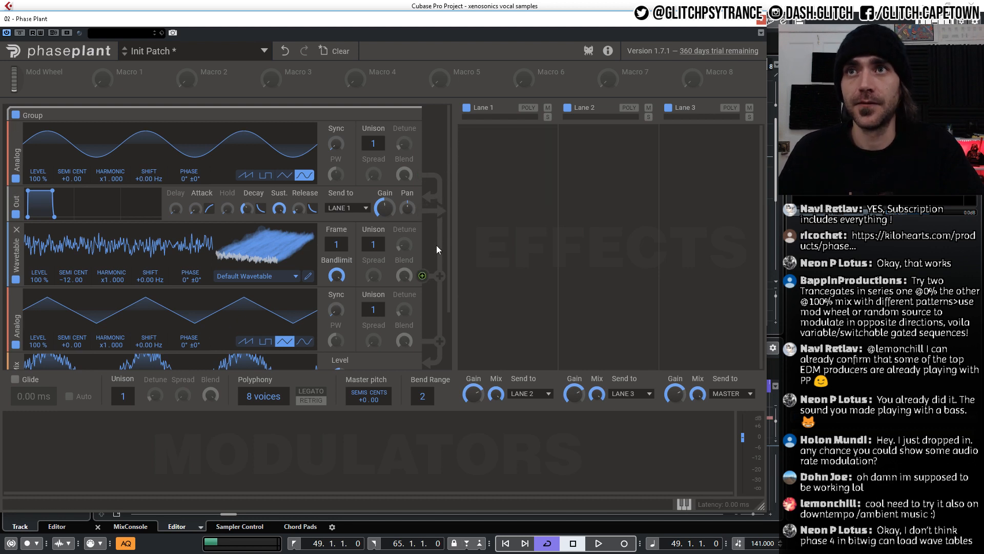
pyautogui.moveTo(450, 262); pyautogui.dragTo(452, 302)
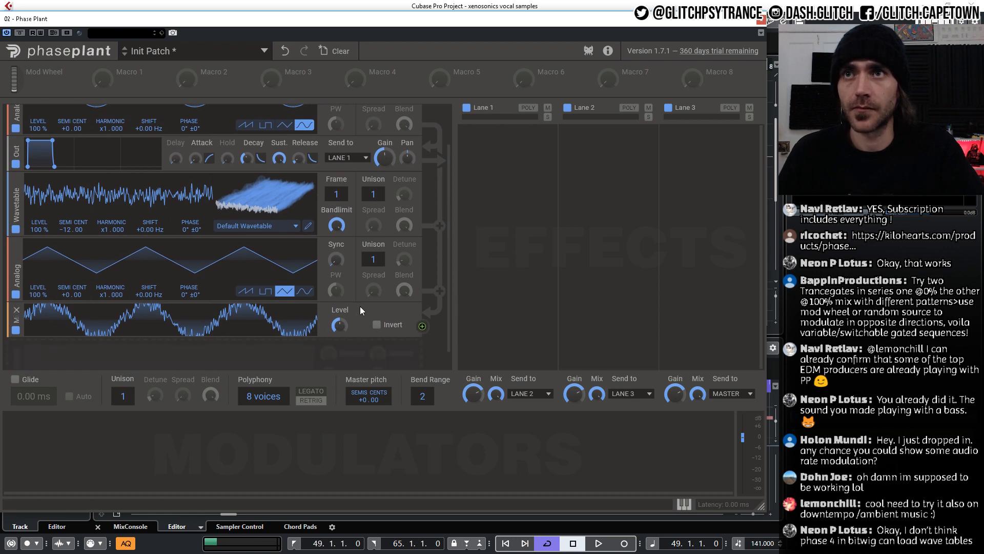
pyautogui.scroll(2, 384, 293)
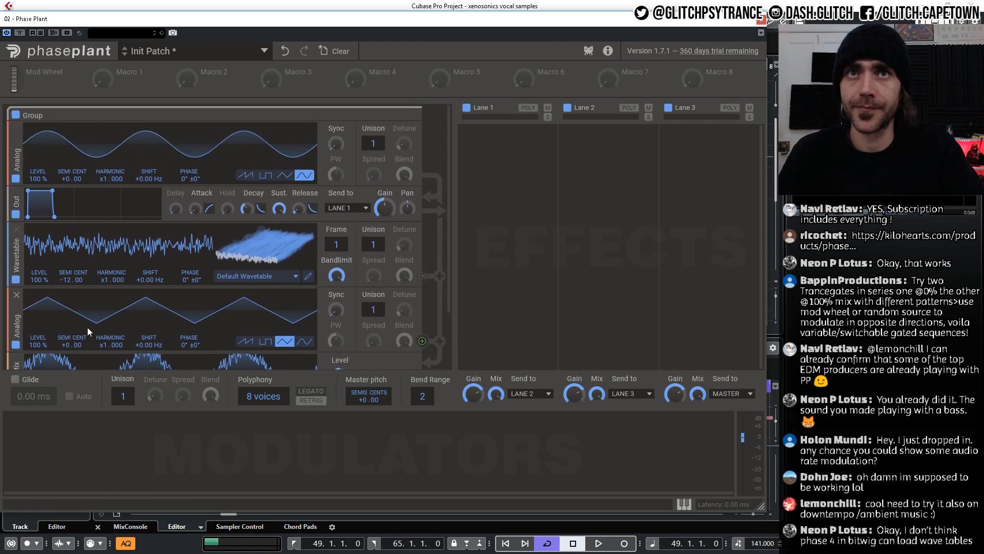
pyautogui.scroll(-3, 22, 338)
pyautogui.click(15, 289)
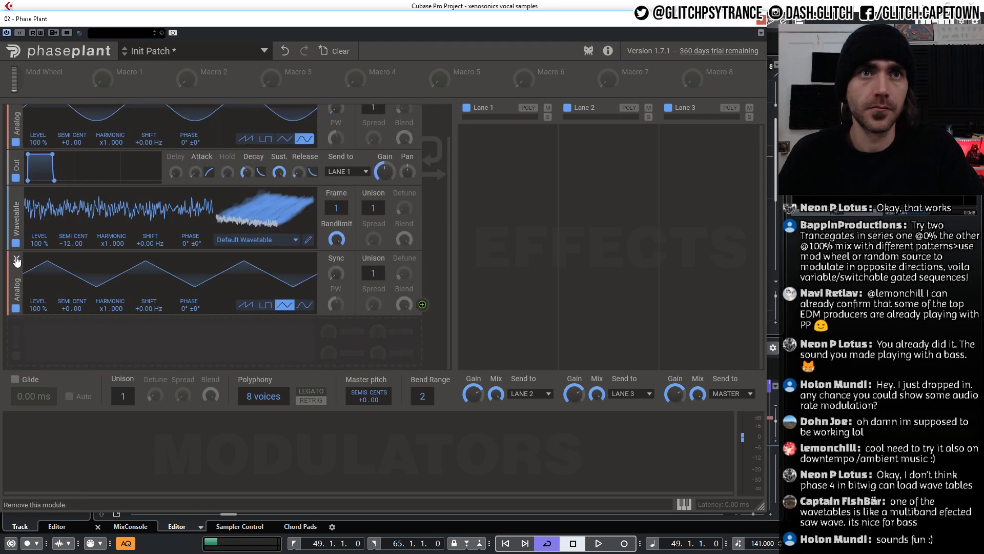
pyautogui.click(16, 259)
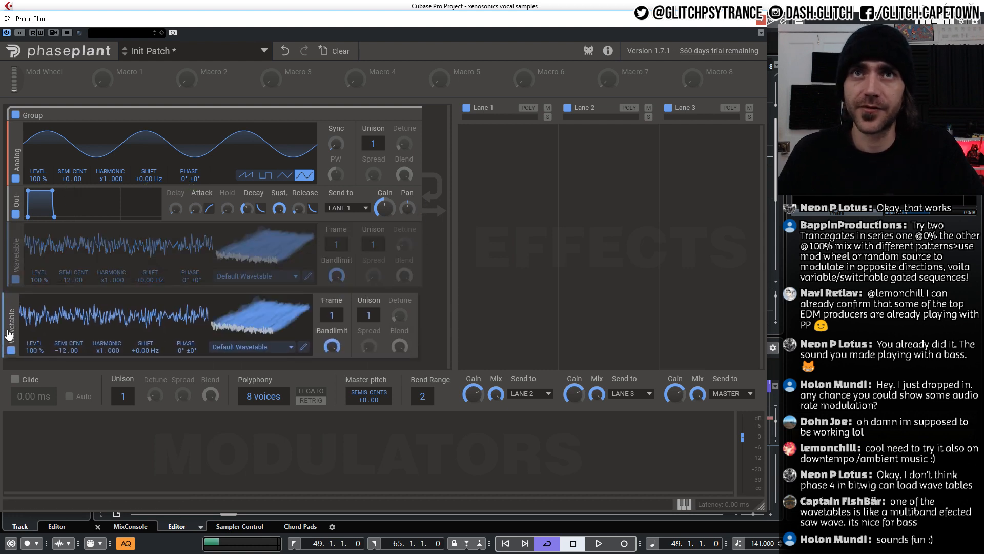
# Add a second group and move the wavetable oscillator into it.
pyautogui.click(78, 320)
pyautogui.click(200, 356)
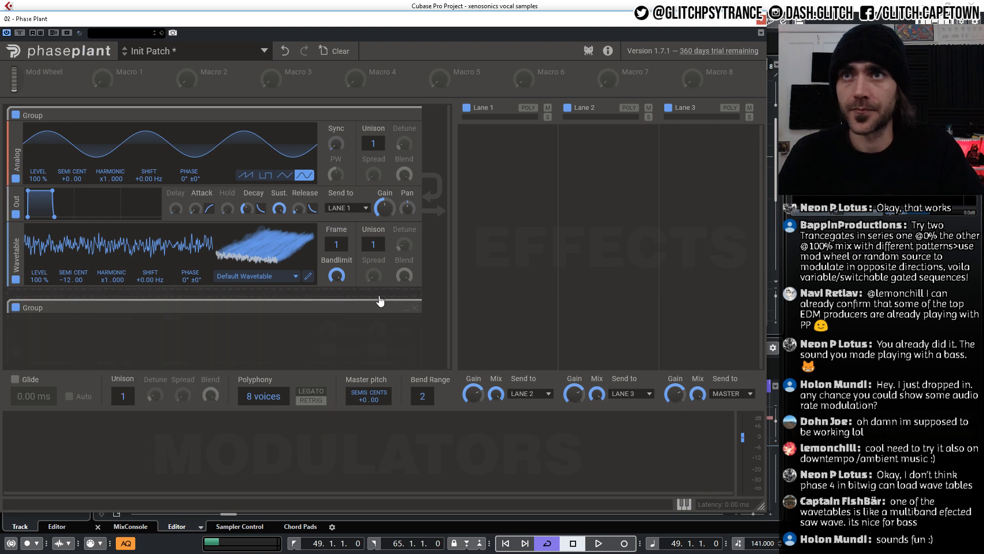
pyautogui.moveTo(17, 249); pyautogui.dragTo(15, 336)
pyautogui.click(423, 304)
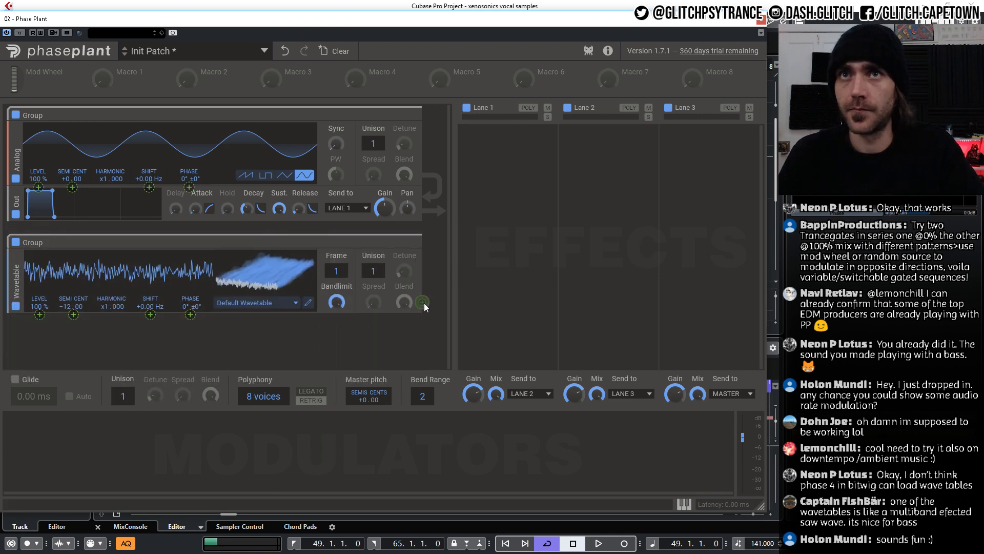
# Add a triangle Analog oscillator and a Mix module beneath the wavetable oscillator in the second group.
pyautogui.click(164, 337)
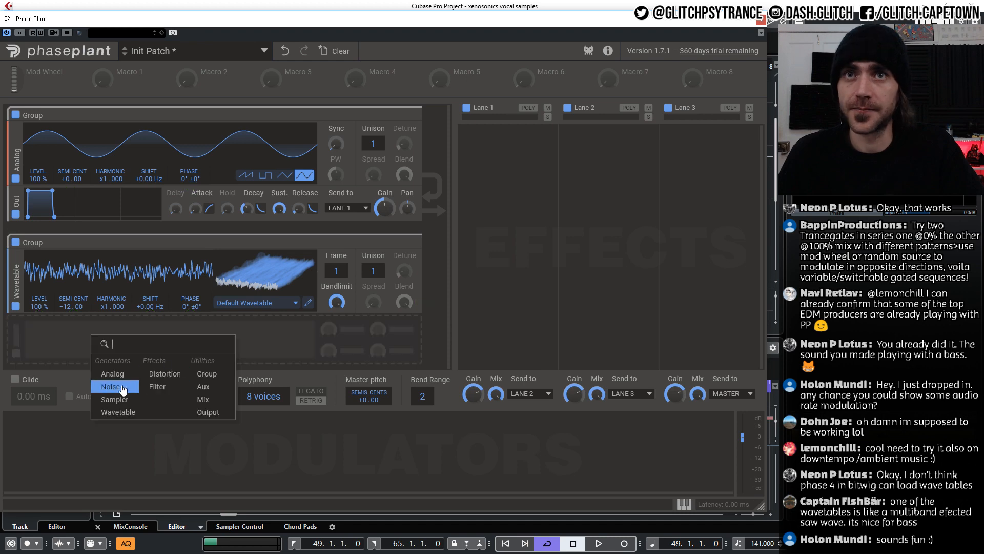
pyautogui.click(113, 374)
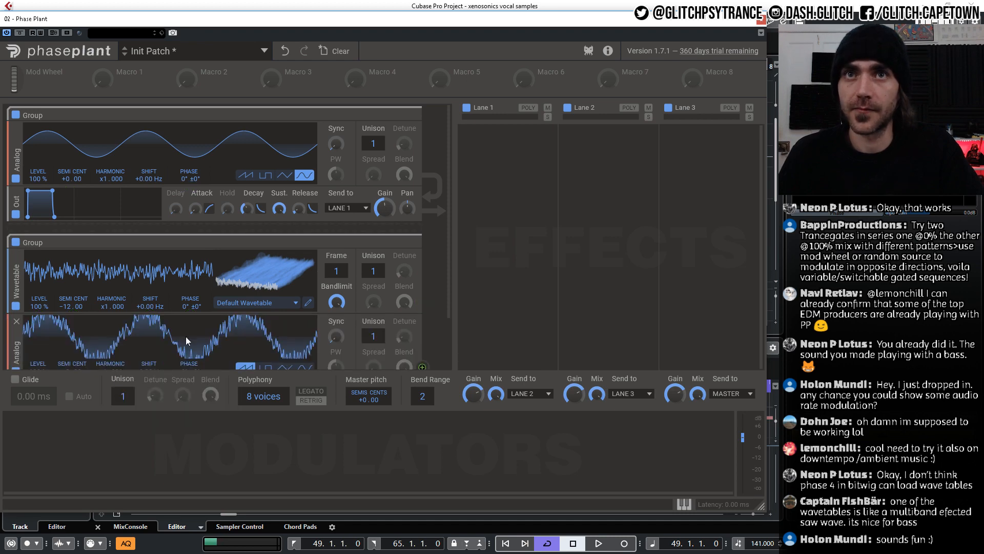
pyautogui.scroll(-1, 263, 350)
pyautogui.click(284, 340)
pyautogui.scroll(-1, 333, 318)
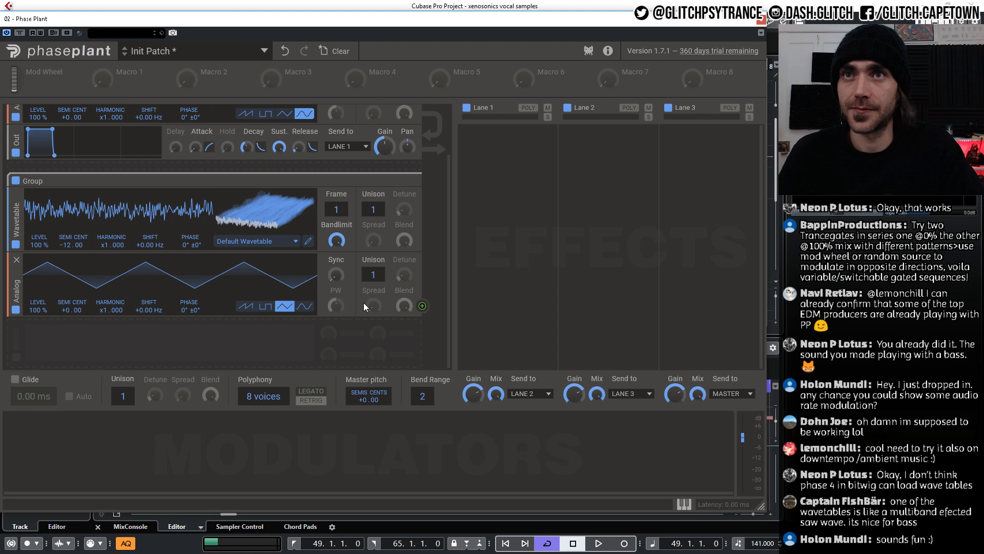
pyautogui.click(361, 330)
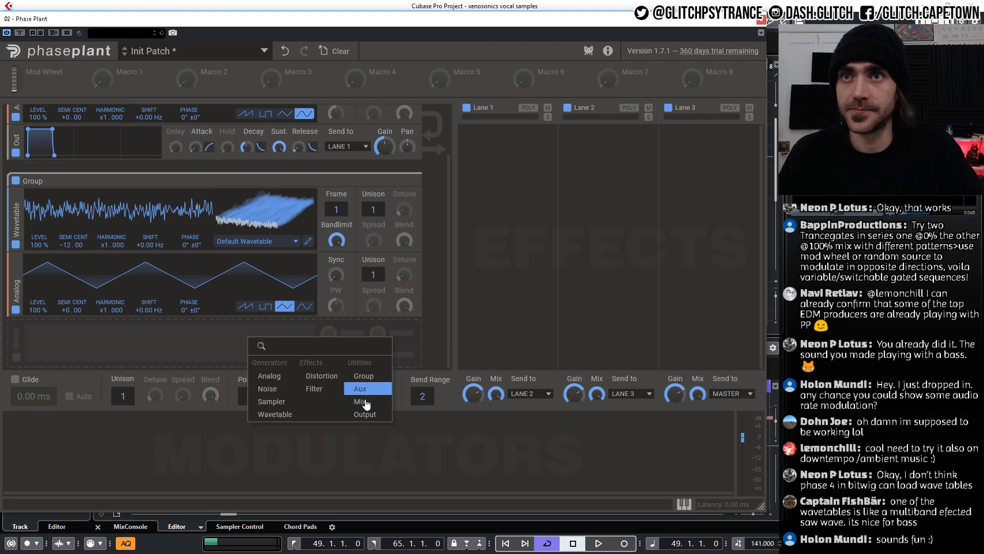
pyautogui.click(365, 406)
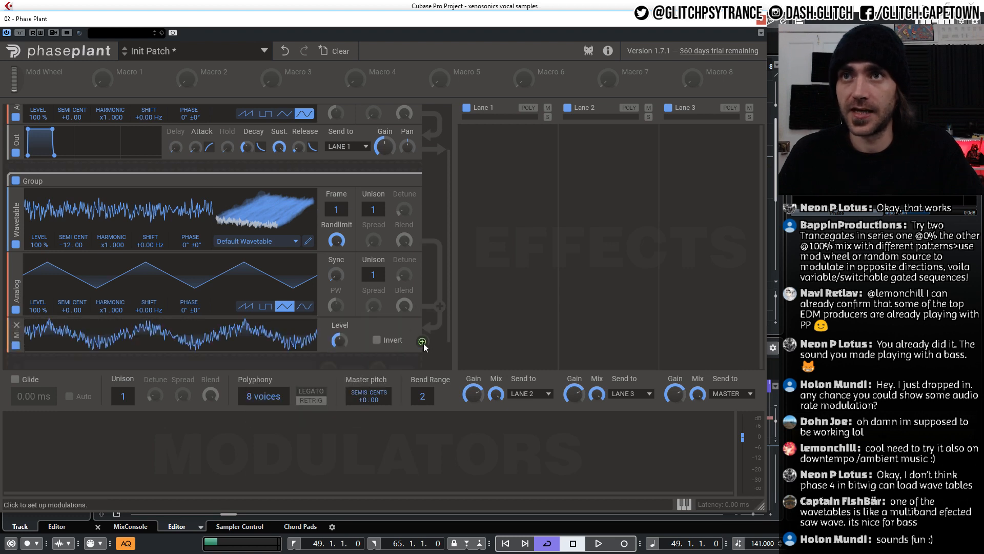
# Modulate the sine oscillator's phase with the Mix module's output and adjust the modulation depth.
pyautogui.click(423, 343)
pyautogui.scroll(2, 426, 277)
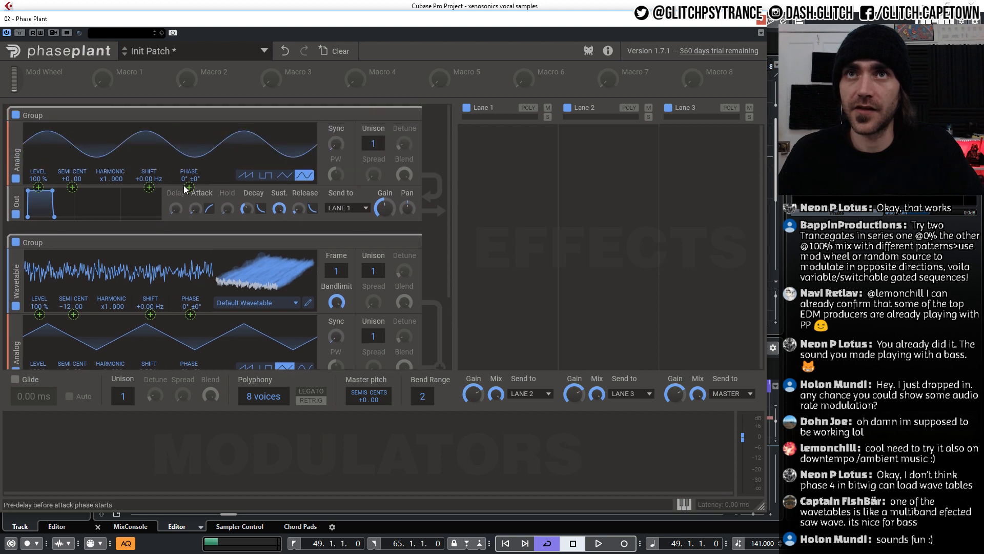
pyautogui.moveTo(190, 186); pyautogui.dragTo(190, 167)
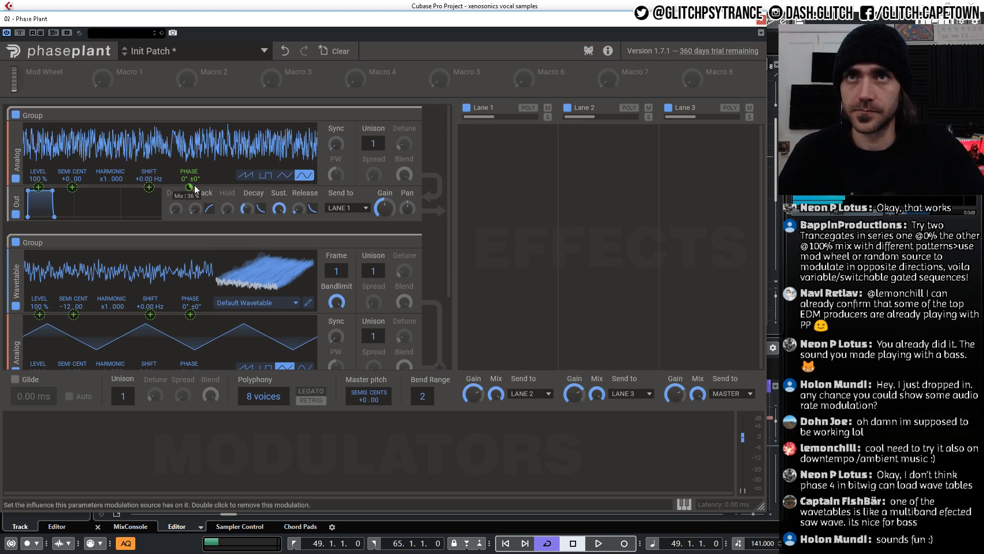
pyautogui.moveTo(190, 187)
pyautogui.mouseDown()
pyautogui.moveTo(190, 204)
pyautogui.moveTo(191, 187)
pyautogui.mouseUp()
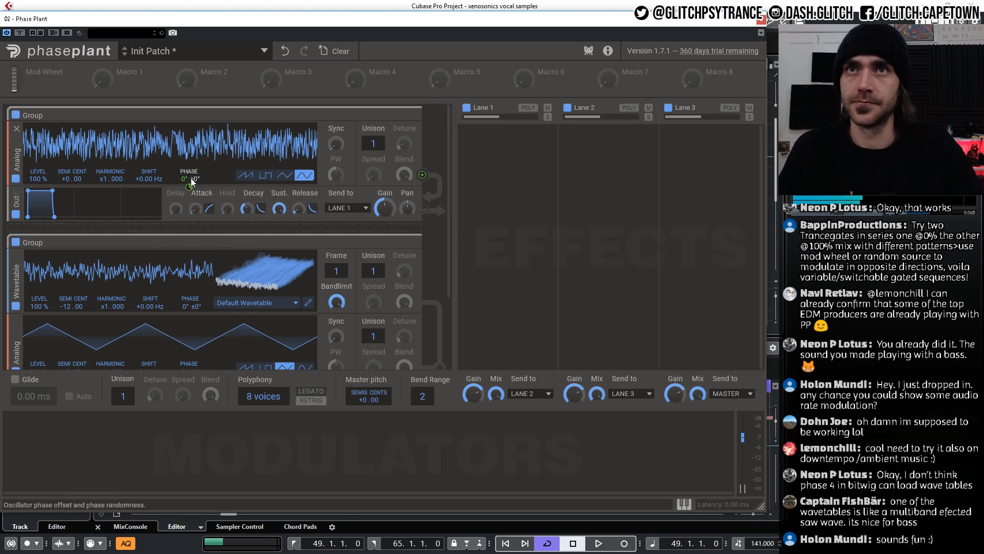
pyautogui.moveTo(189, 187); pyautogui.dragTo(189, 200)
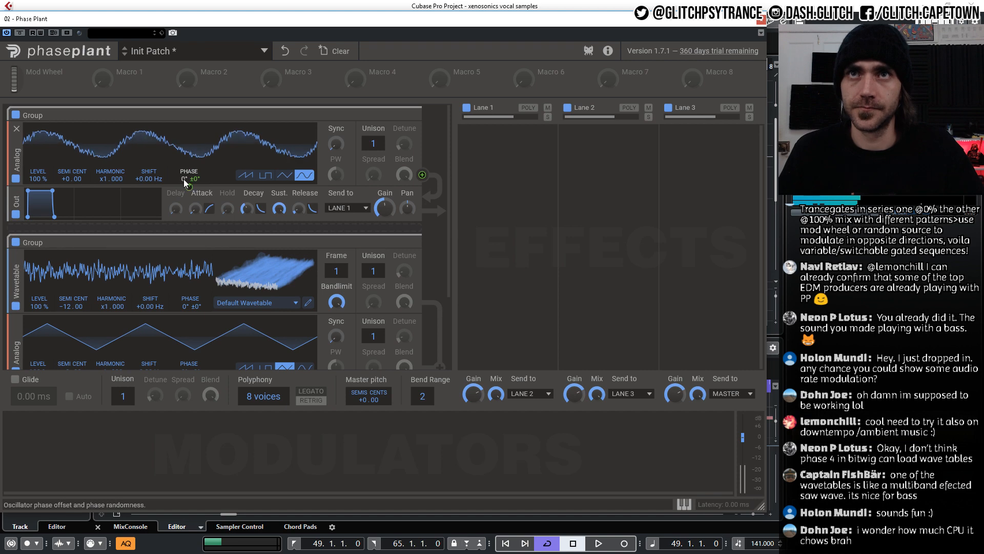
pyautogui.moveTo(192, 188); pyautogui.dragTo(192, 169)
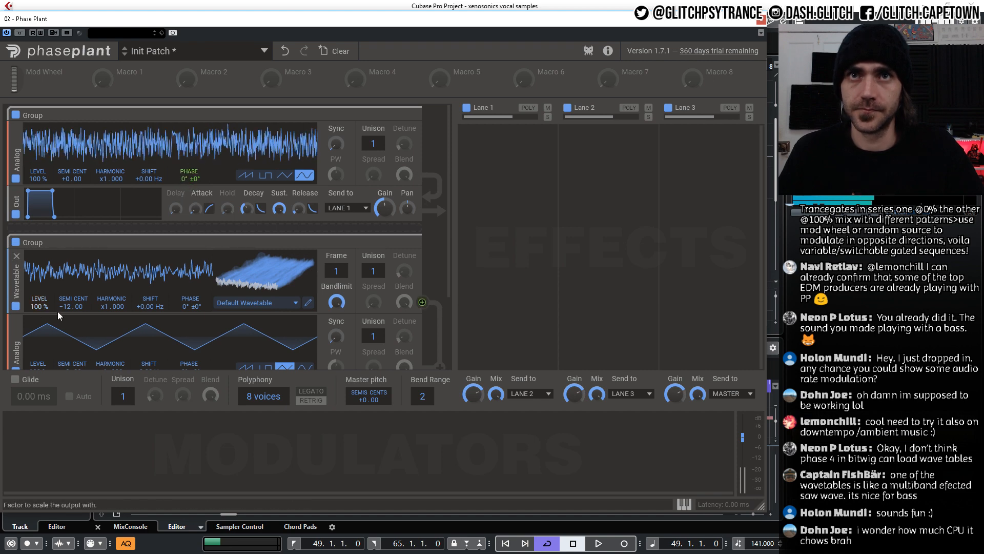
# Set the pitch of the wavetable oscillator to -24 semitones and the triangle oscillator to +12 semitones.
pyautogui.moveTo(66, 306); pyautogui.dragTo(65, 325)
pyautogui.scroll(-3, 152, 341)
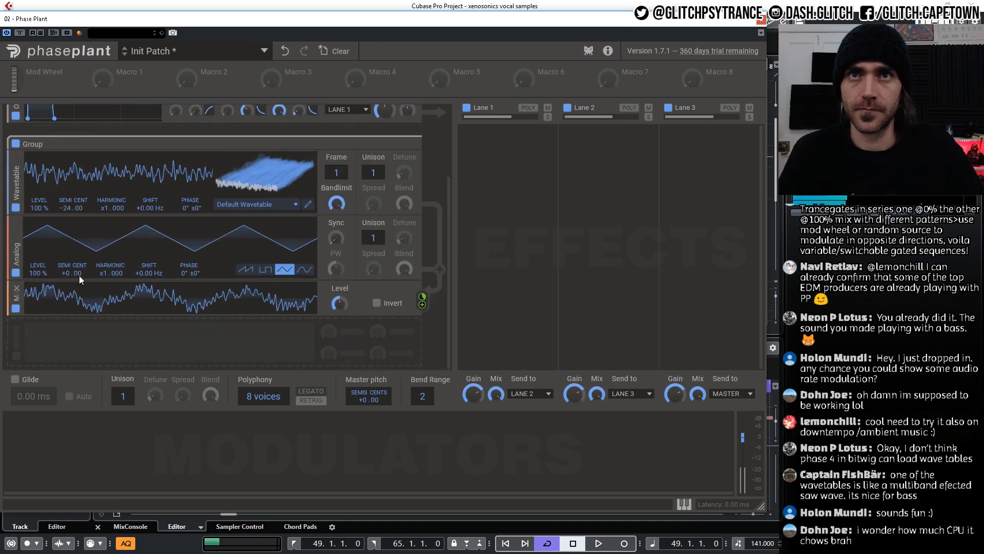
pyautogui.moveTo(65, 275); pyautogui.dragTo(65, 259)
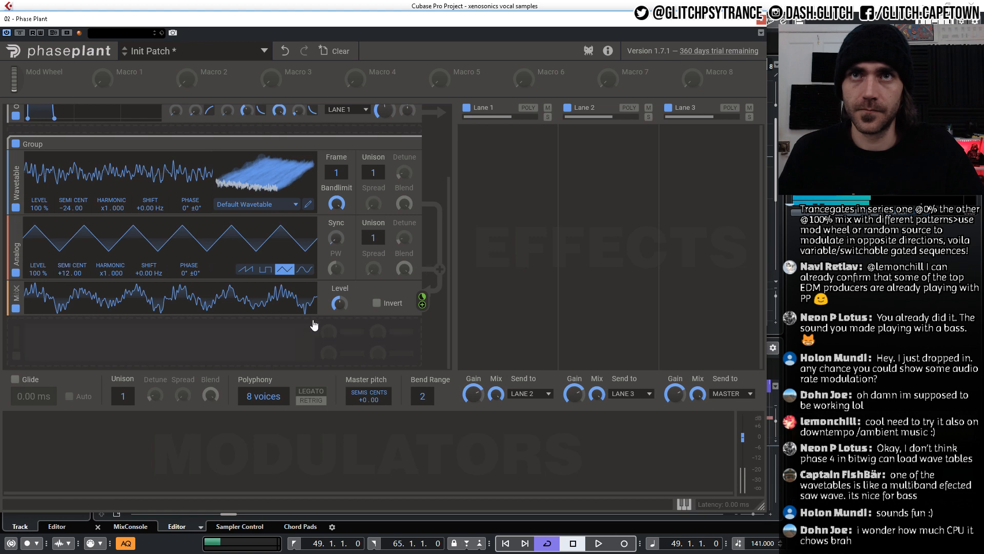
# Modulate the triangle oscillator's pitch with the wavetable oscillator and adjust the modulation depth.
pyautogui.scroll(3, 266, 355)
pyautogui.scroll(-2, 266, 355)
pyautogui.scroll(1, 260, 343)
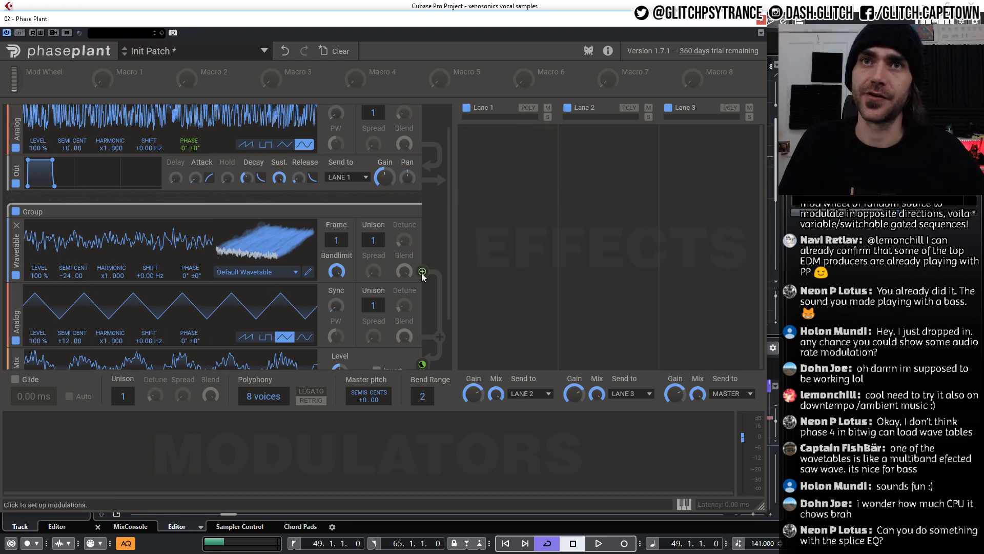
pyautogui.moveTo(422, 270); pyautogui.dragTo(73, 352)
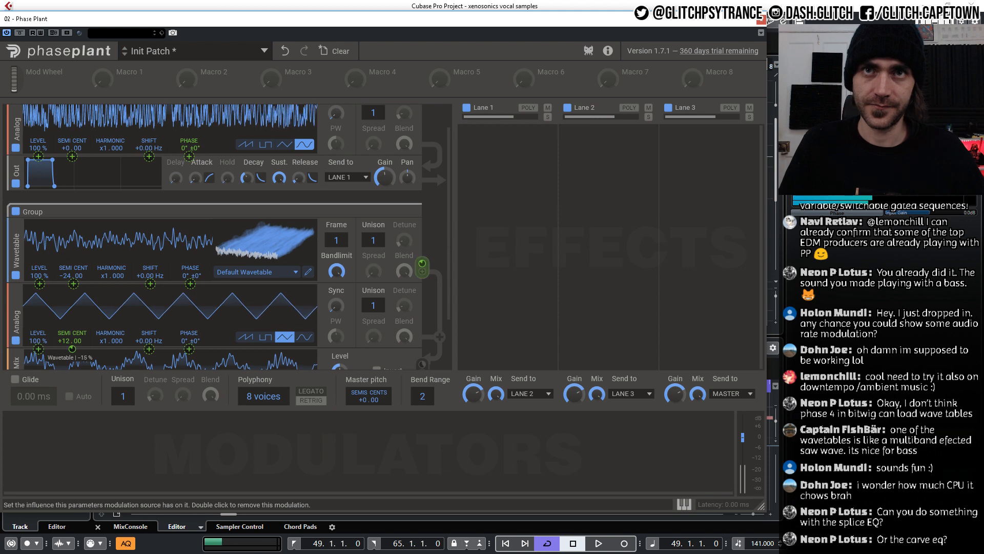
pyautogui.moveTo(73, 352); pyautogui.dragTo(73, 346)
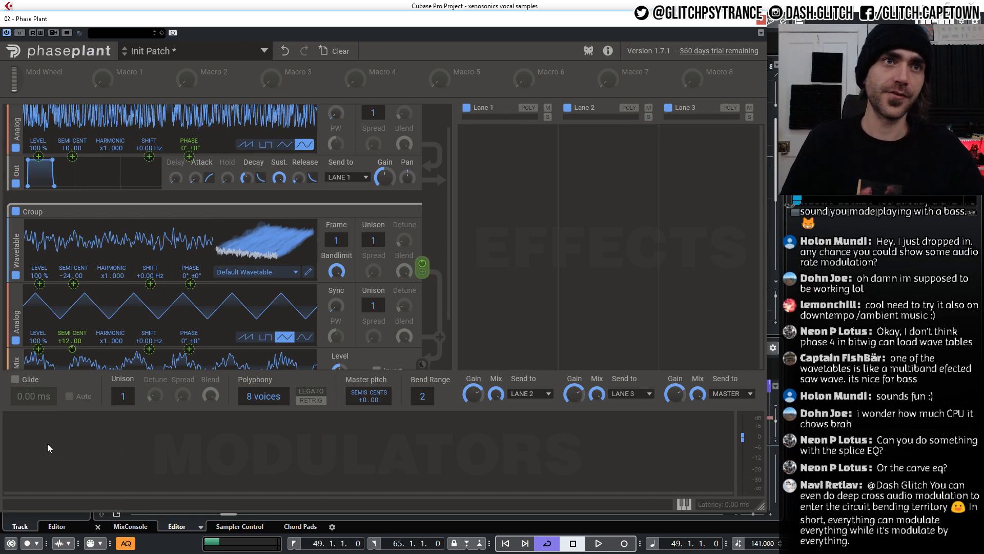
# Add a sine LFO and route it to the depth of the wavetable's modulation of the triangle oscillator's pitch.
pyautogui.click(66, 438)
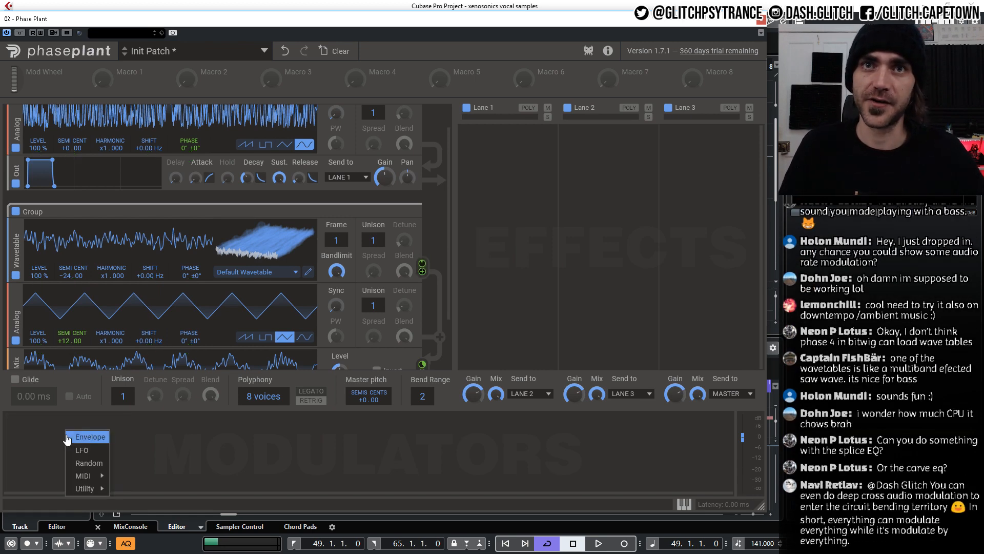
pyautogui.click(80, 454)
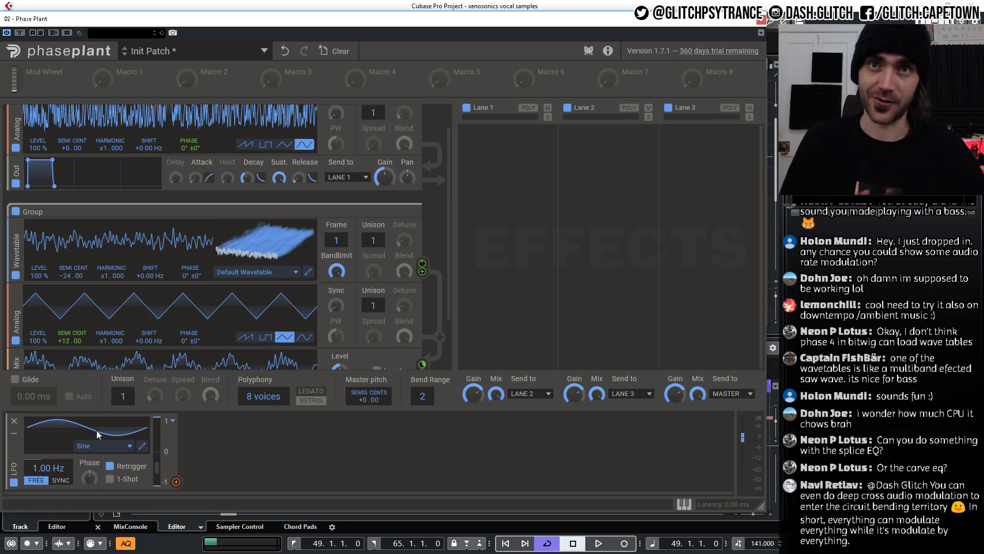
pyautogui.click(176, 483)
pyautogui.scroll(-3, 92, 295)
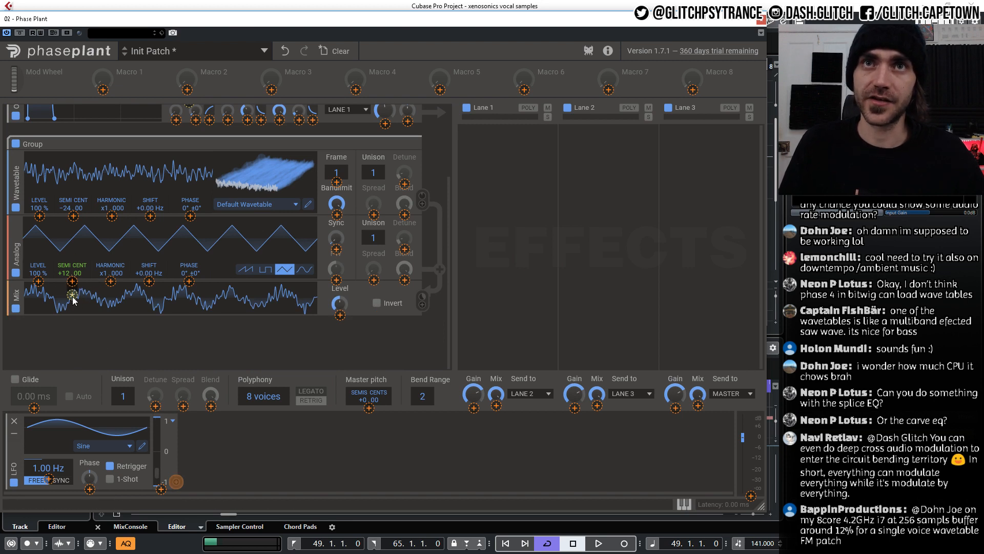
pyautogui.moveTo(74, 296)
pyautogui.click(118, 348)
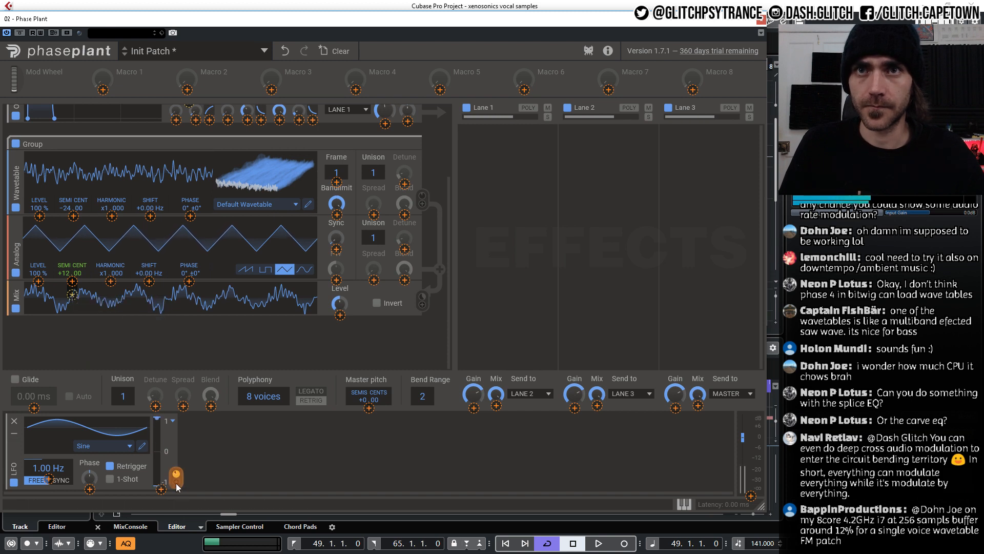
# Adjust the LFO's influence on the triangle oscillator's pitch-modulation depth and slow the LFO rate to 0.32 Hz.
pyautogui.moveTo(176, 473)
pyautogui.mouseDown()
pyautogui.moveTo(176, 496)
pyautogui.moveTo(176, 483)
pyautogui.mouseUp()
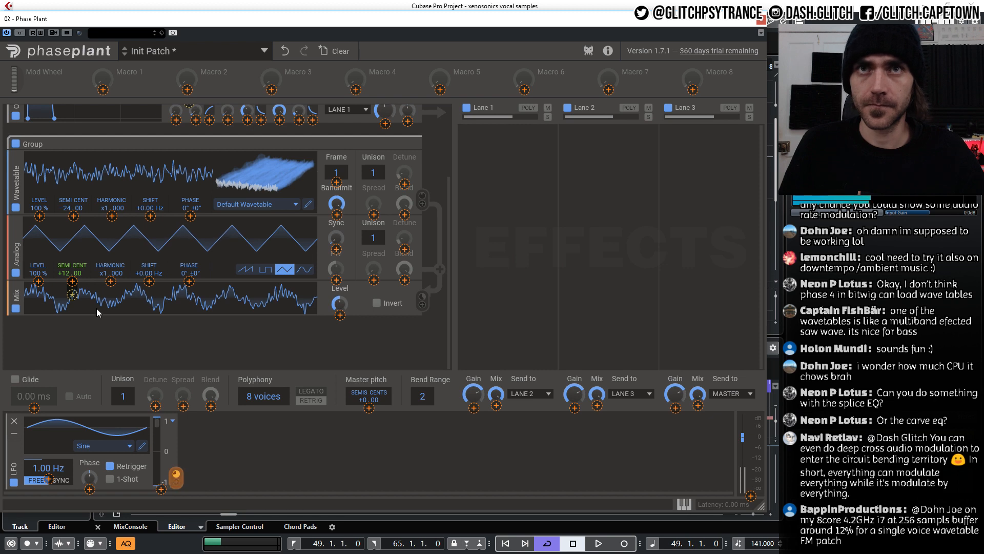
pyautogui.click(71, 282)
pyautogui.moveTo(68, 281); pyautogui.dragTo(68, 289)
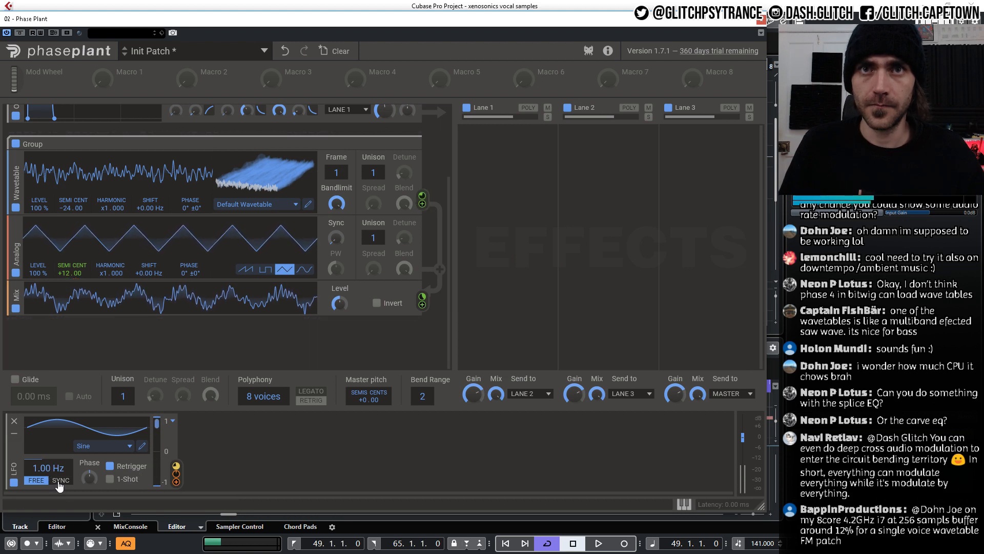
pyautogui.moveTo(48, 465); pyautogui.dragTo(48, 474)
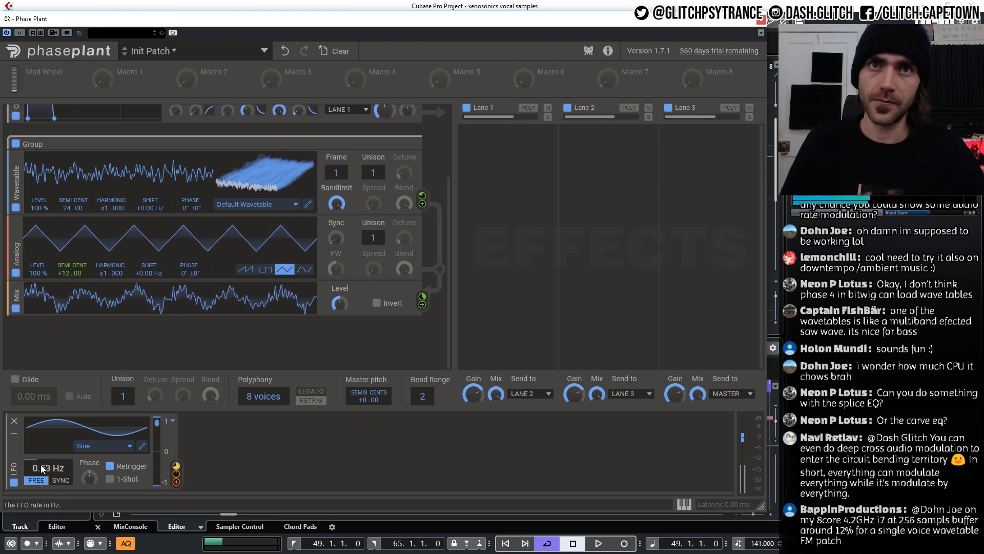
pyautogui.moveTo(41, 464); pyautogui.dragTo(41, 469)
# Add a Trance Gate effect to Lane 1 and adjust its release.
pyautogui.moveTo(508, 162)
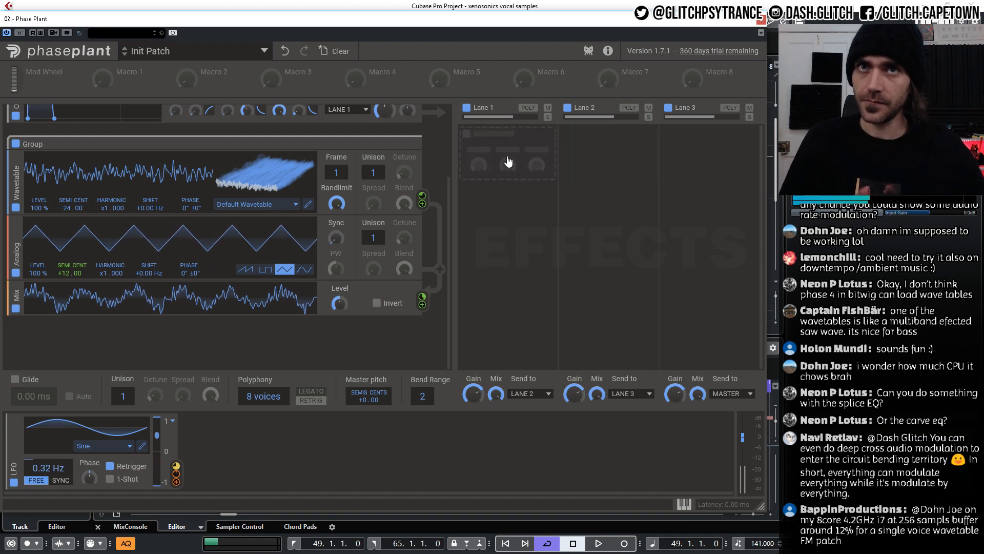
pyautogui.click(507, 156)
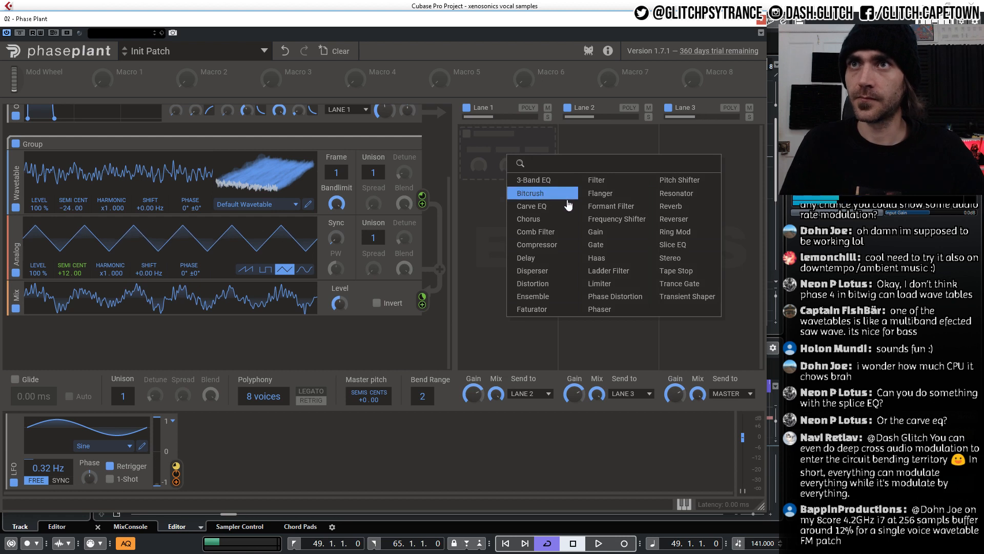
pyautogui.click(679, 284)
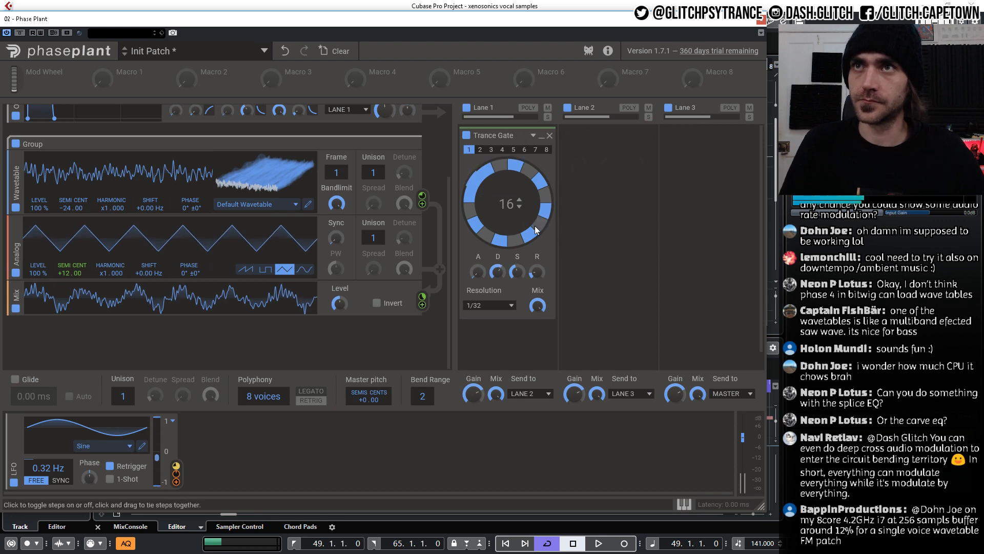
pyautogui.moveTo(535, 267); pyautogui.dragTo(536, 275)
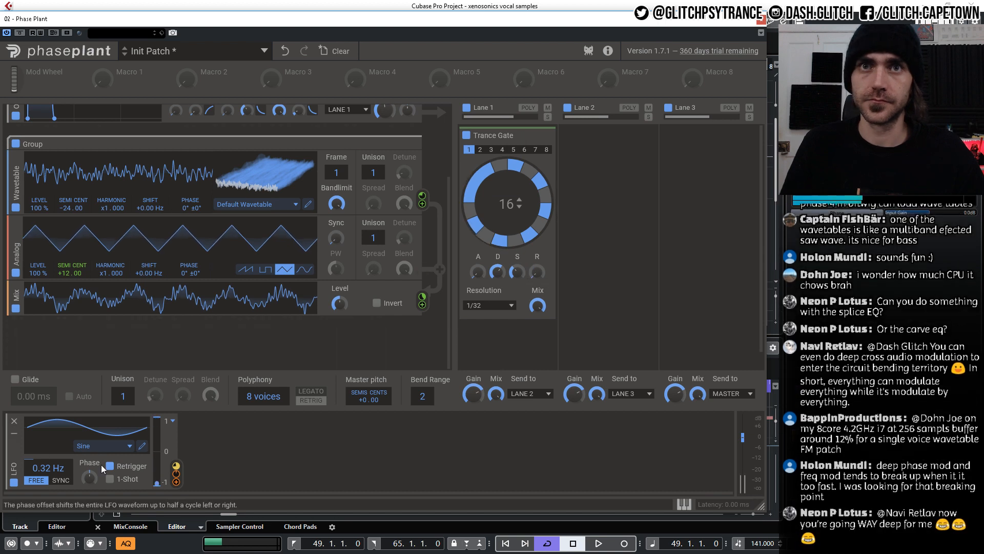
# Slow the LFO rate to 0.15 Hz.
pyautogui.moveTo(48, 468)
pyautogui.mouseDown()
pyautogui.moveTo(48, 445)
pyautogui.moveTo(45, 473)
pyautogui.mouseUp()
# Try the Trance Gate at 1/16 resolution with a lower sustain, and remove the effect from Lane 1.
pyautogui.moveTo(517, 271); pyautogui.dragTo(498, 268)
pyautogui.click(497, 305)
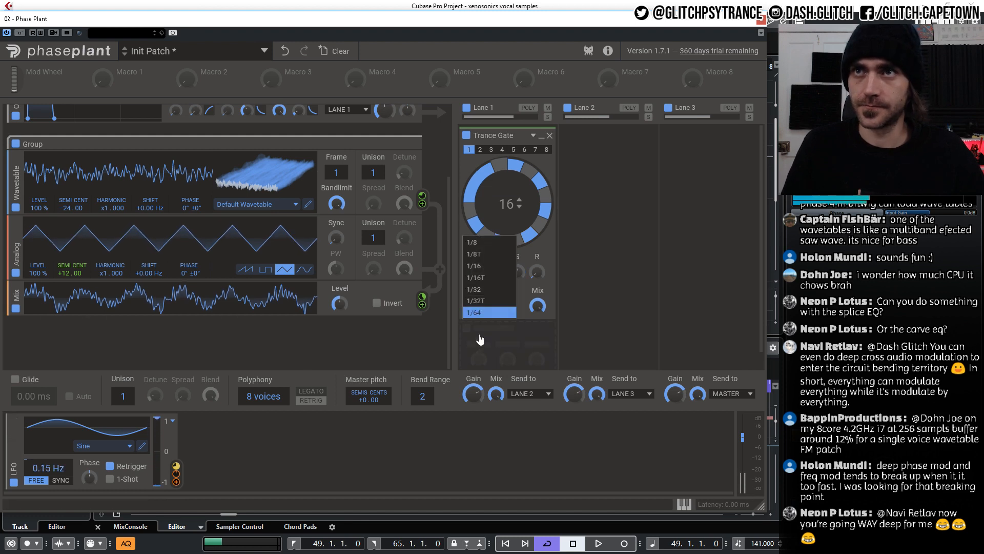
pyautogui.click(486, 266)
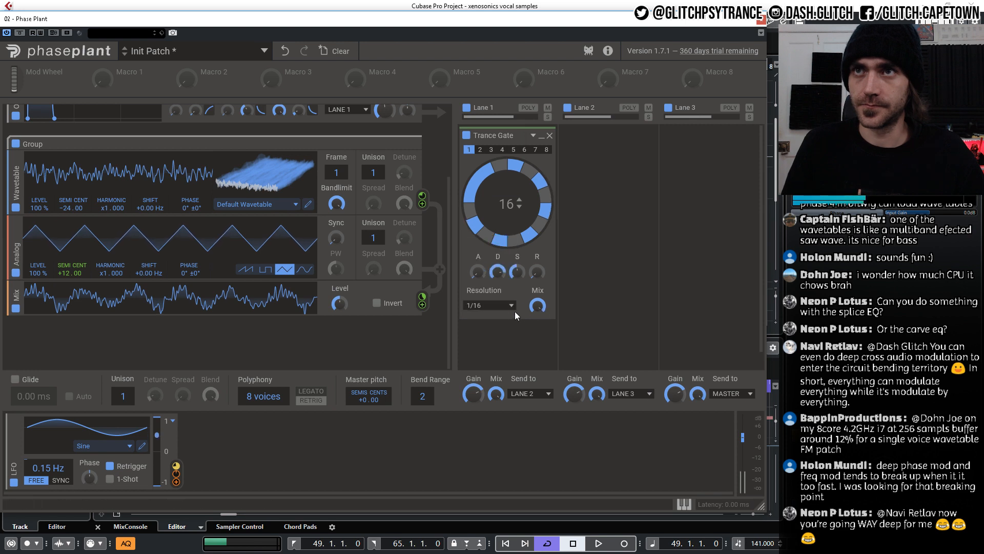
pyautogui.moveTo(516, 272); pyautogui.dragTo(497, 302)
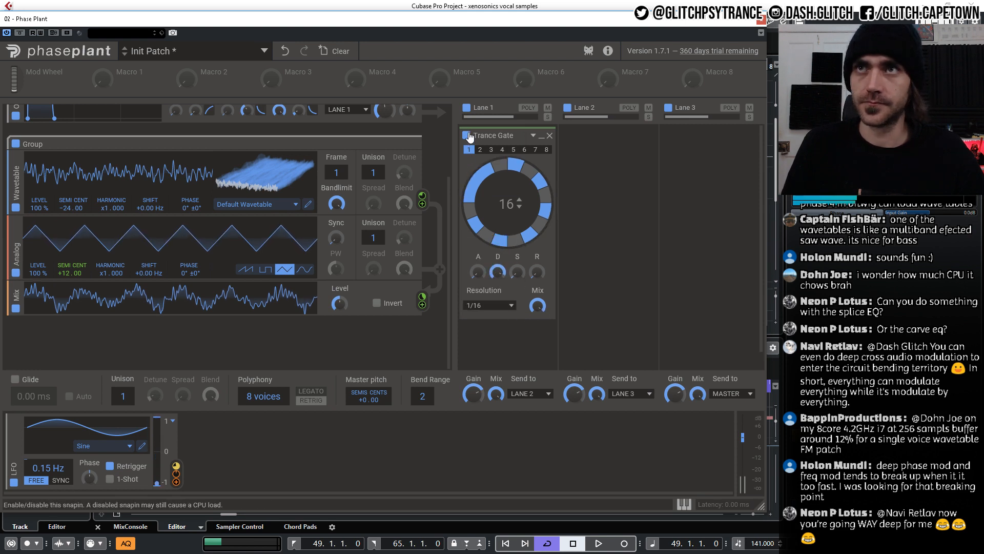
pyautogui.click(549, 135)
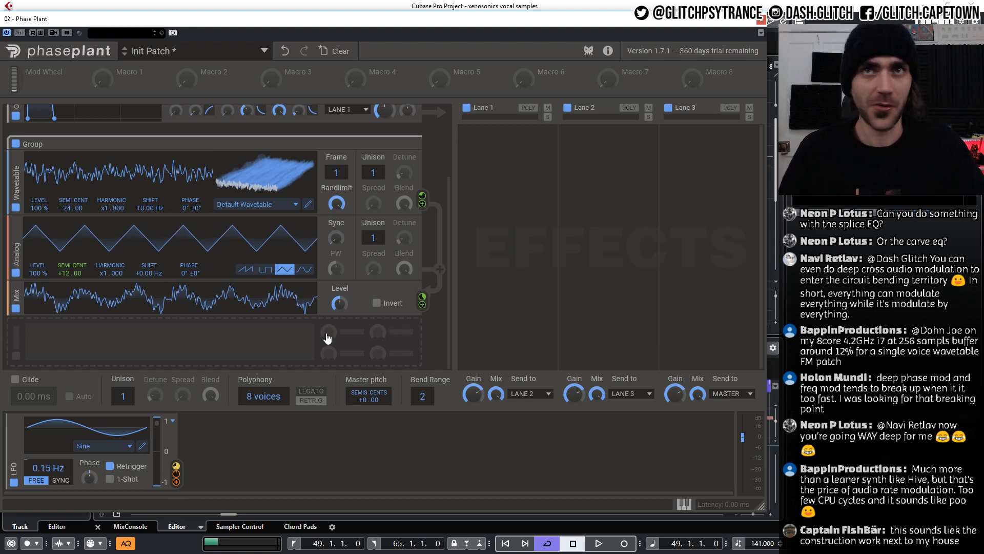
# Collapse both generator groups.
pyautogui.scroll(3, 449, 316)
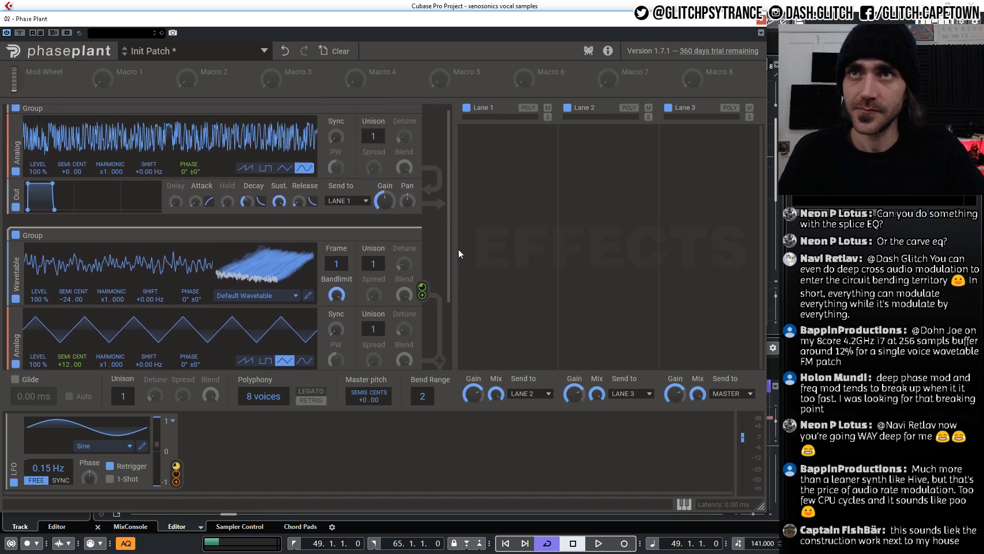
pyautogui.scroll(2, 454, 253)
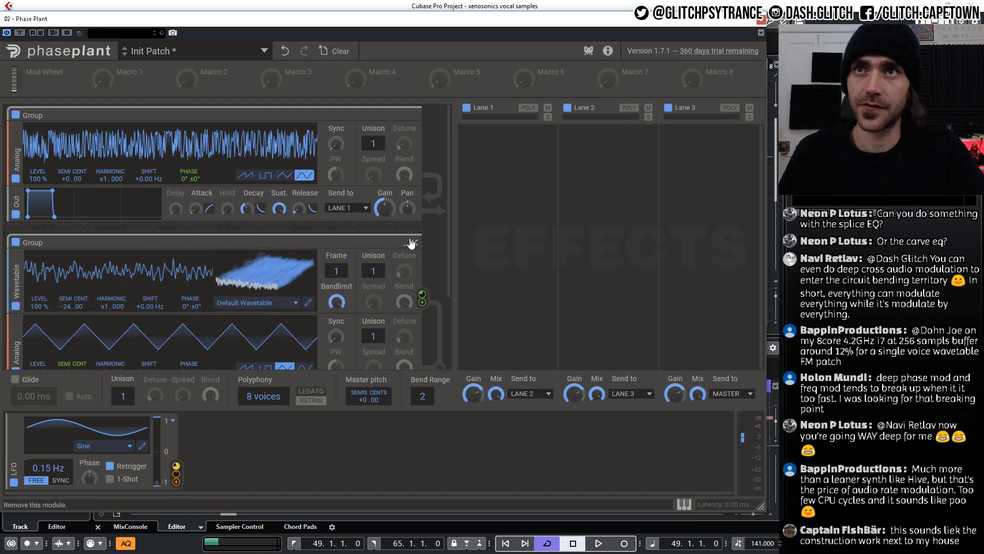
pyautogui.click(406, 245)
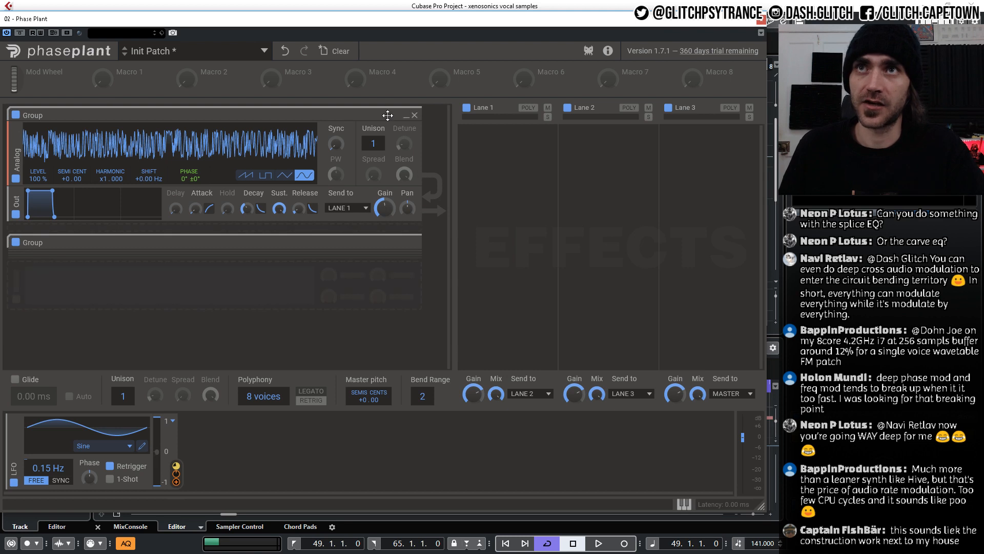
pyautogui.click(406, 121)
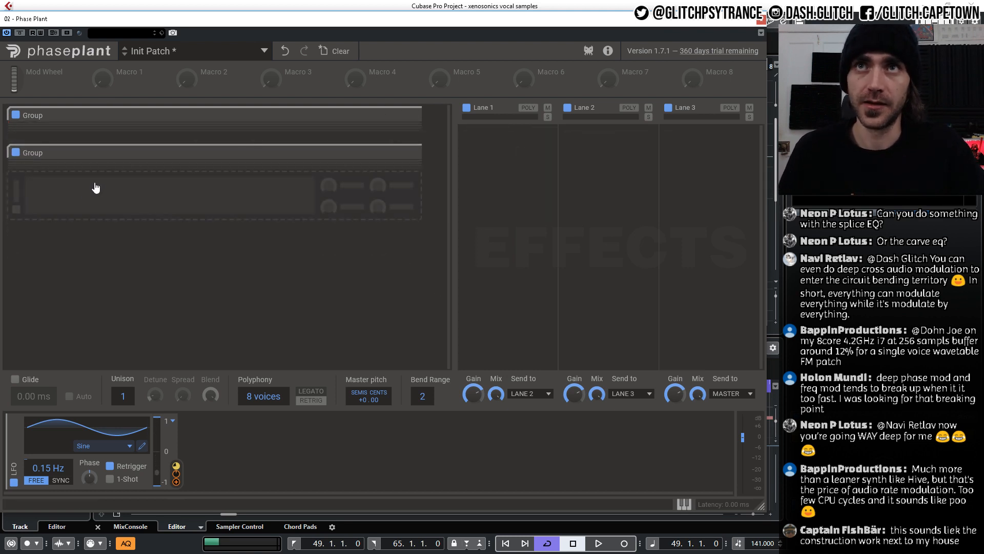
# Add a Filter module and place it between the Analog oscillator and the output in the first group.
pyautogui.click(257, 189)
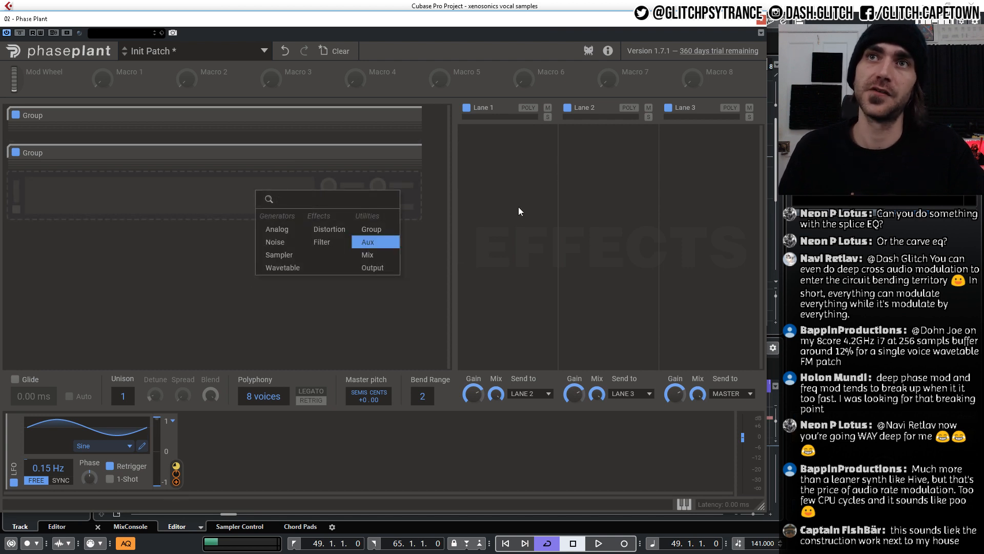
pyautogui.click(326, 242)
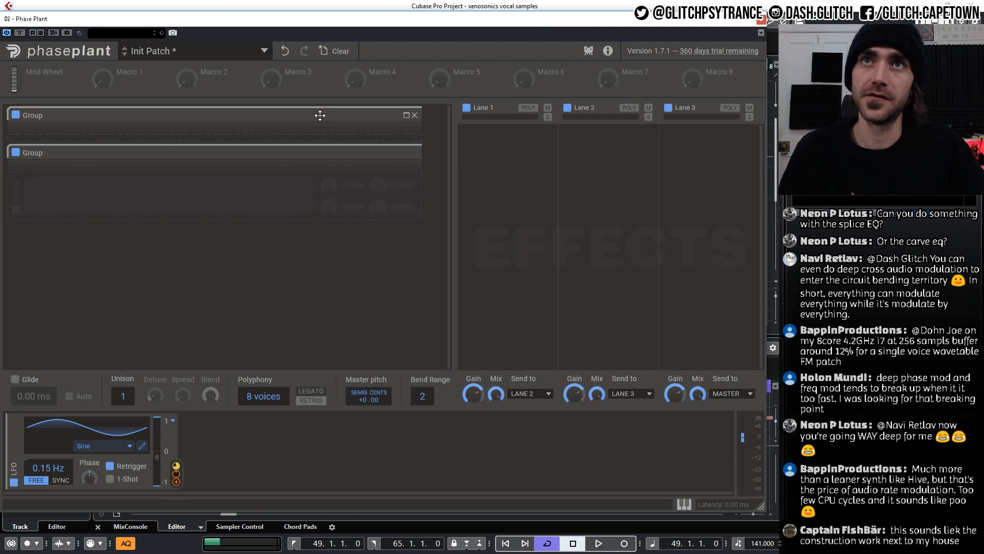
pyautogui.click(405, 118)
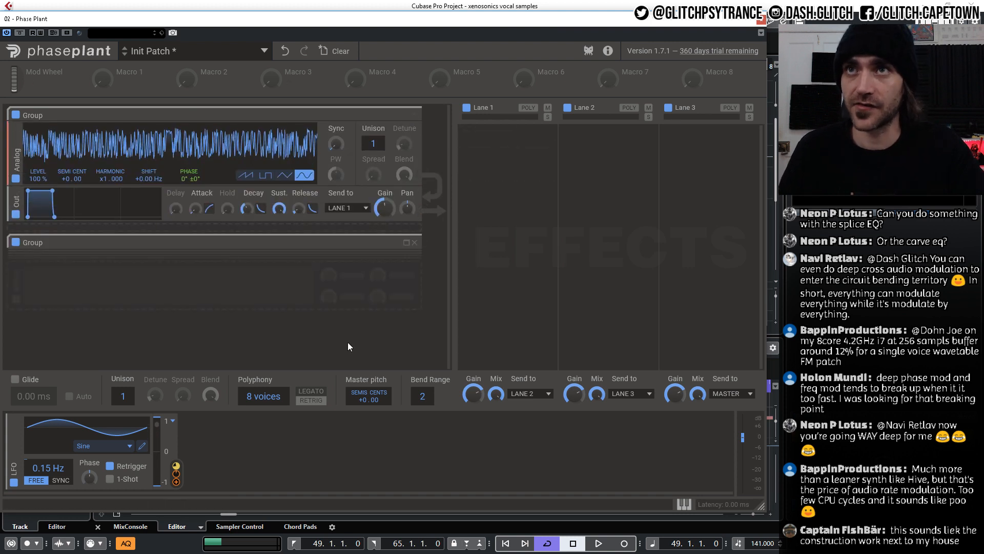
pyautogui.click(348, 292)
pyautogui.click(418, 331)
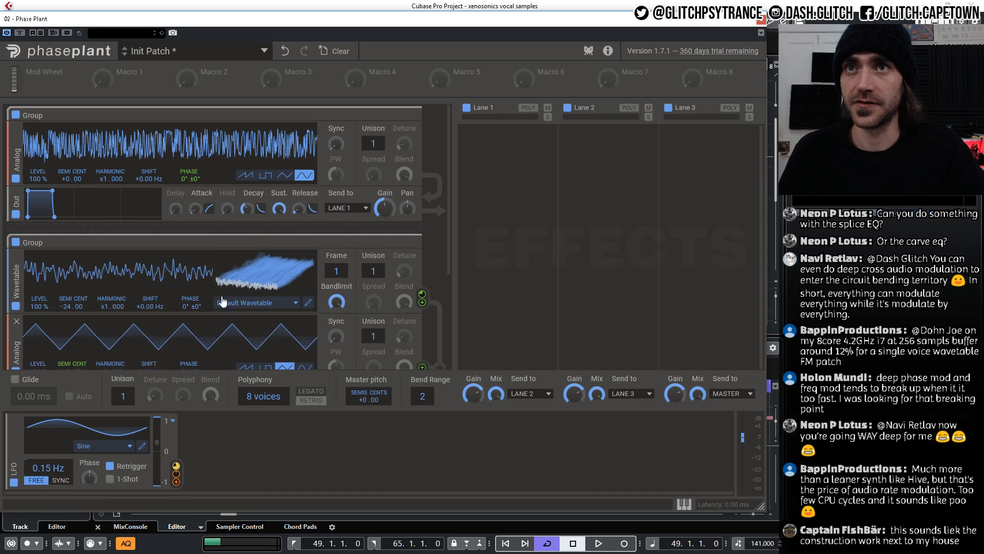
pyautogui.scroll(-3, 223, 302)
pyautogui.moveTo(18, 290); pyautogui.dragTo(122, 211)
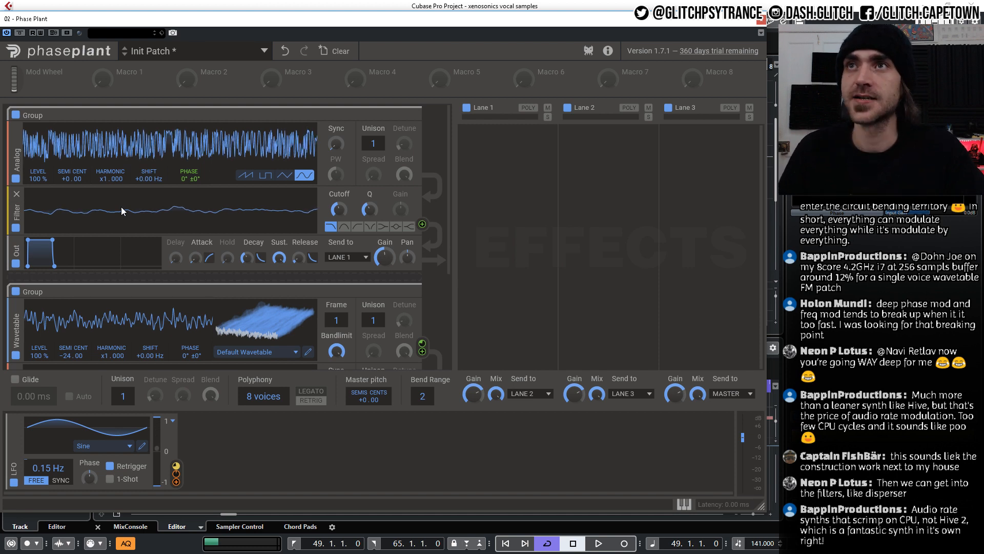
# Switch the new filter to band-pass and raise its cutoff to 18.0 kHz.
pyautogui.moveTo(339, 210); pyautogui.dragTo(339, 154)
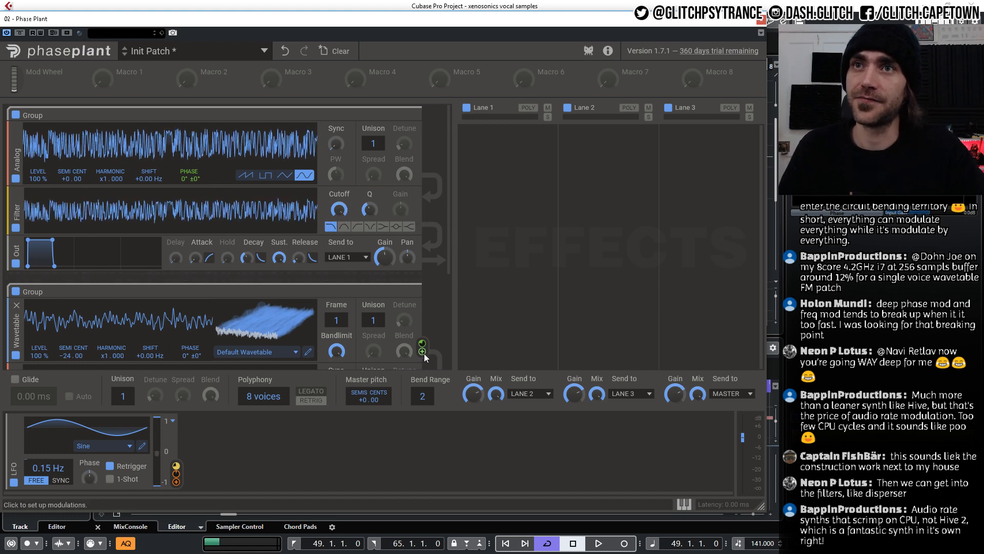
pyautogui.moveTo(423, 352); pyautogui.dragTo(342, 223)
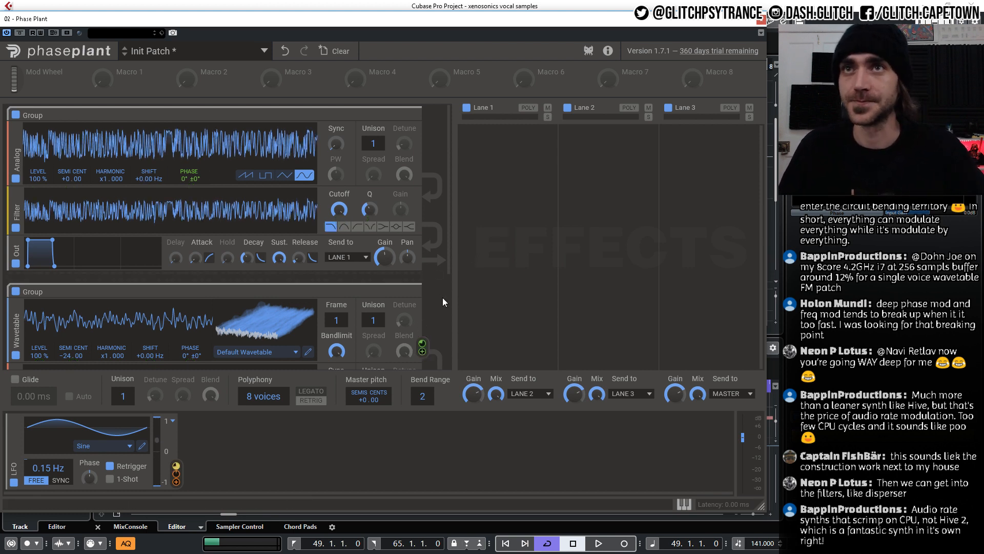
pyautogui.moveTo(339, 209); pyautogui.dragTo(338, 154)
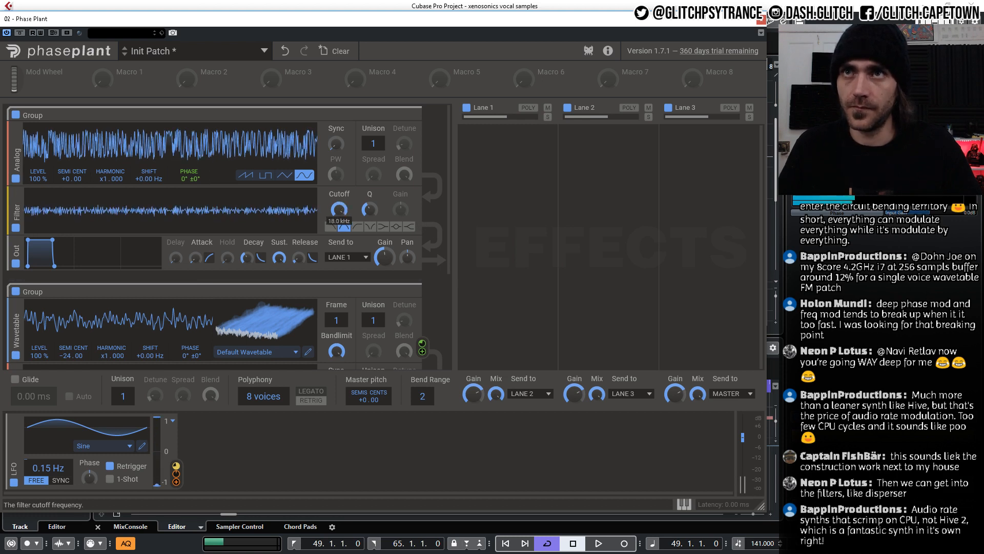
# Modulate the filter's cutoff with the triangle Analog oscillator at about 72 % depth and adjust the base cutoff.
pyautogui.moveTo(449, 259); pyautogui.dragTo(452, 306)
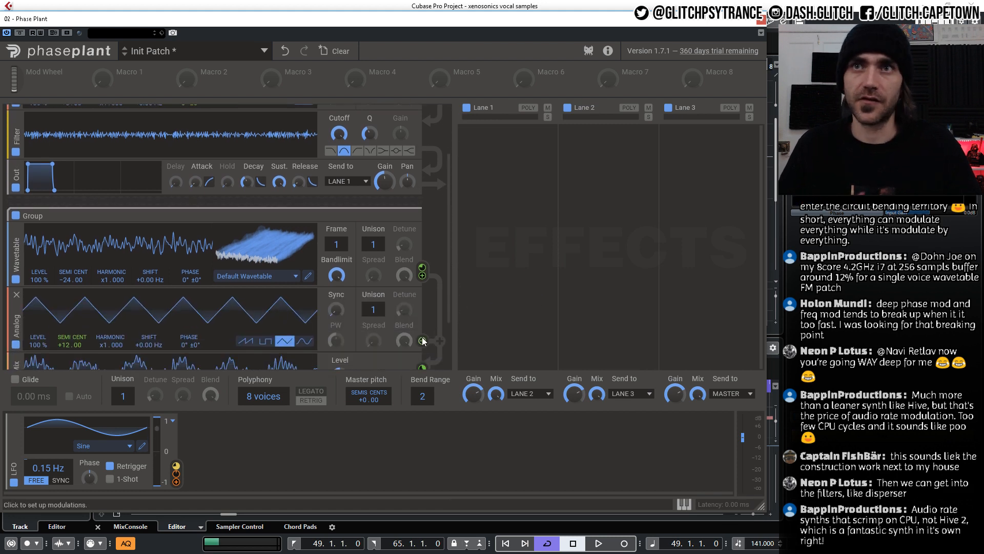
pyautogui.moveTo(424, 340); pyautogui.dragTo(339, 146)
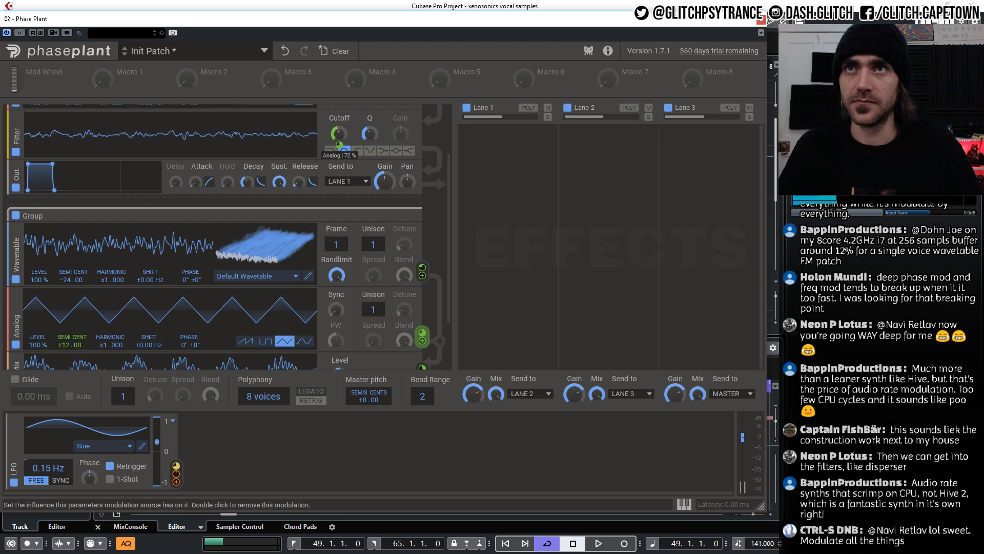
pyautogui.moveTo(339, 133)
pyautogui.mouseDown()
pyautogui.moveTo(339, 149)
pyautogui.moveTo(339, 121)
pyautogui.moveTo(339, 131)
pyautogui.mouseUp()
# Raise the filter's Q and sweep its cutoff frequency.
pyautogui.moveTo(446, 191); pyautogui.dragTo(435, 150)
pyautogui.moveTo(369, 209); pyautogui.dragTo(339, 205)
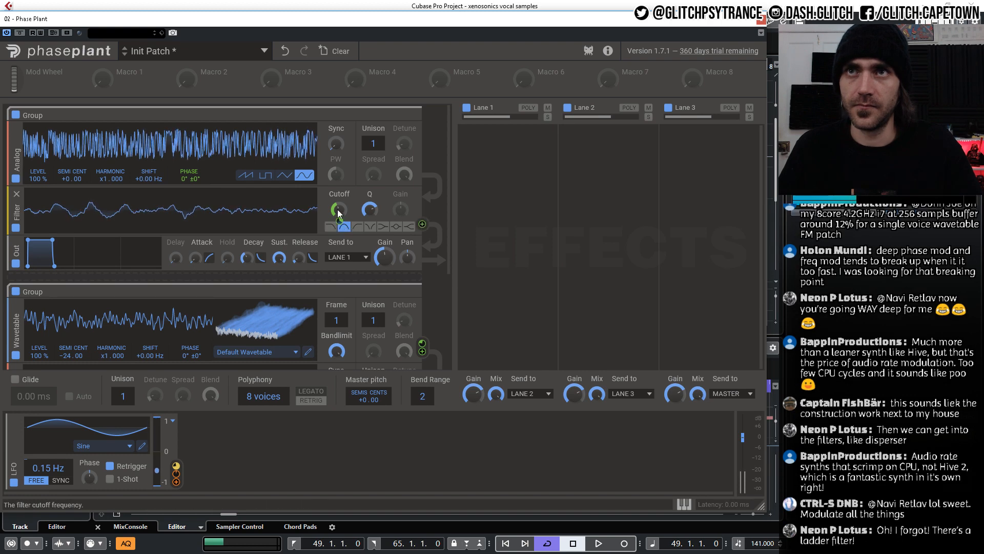
pyautogui.moveTo(338, 211); pyautogui.dragTo(339, 217)
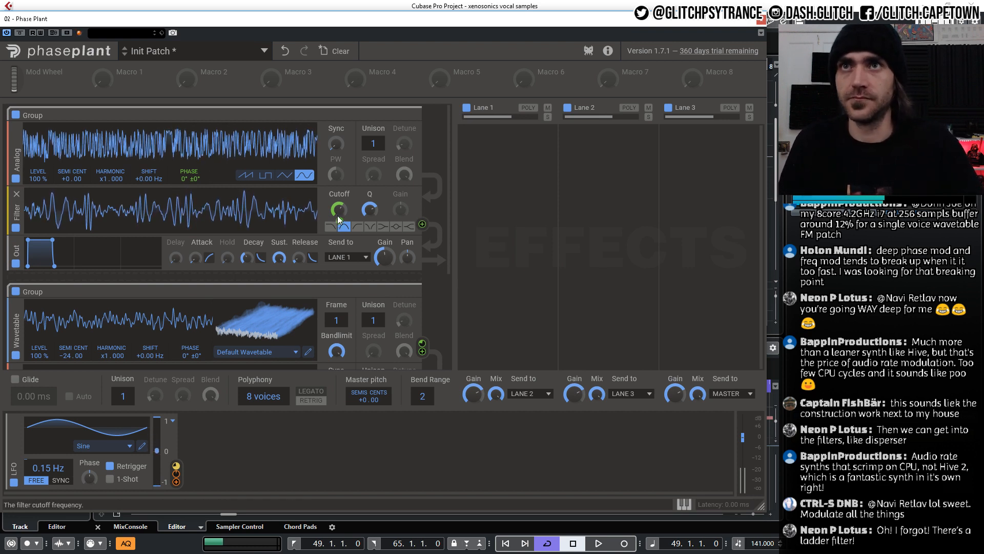
# Lower the filter's cutoff and route the sine LFO to modulate it.
pyautogui.moveTo(338, 215); pyautogui.dragTo(337, 226)
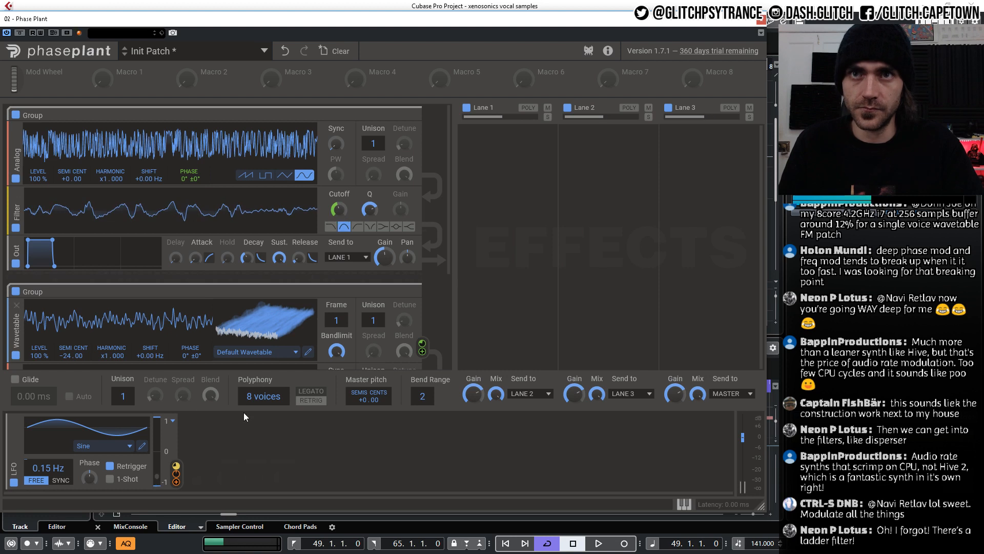
pyautogui.moveTo(177, 482); pyautogui.dragTo(339, 221)
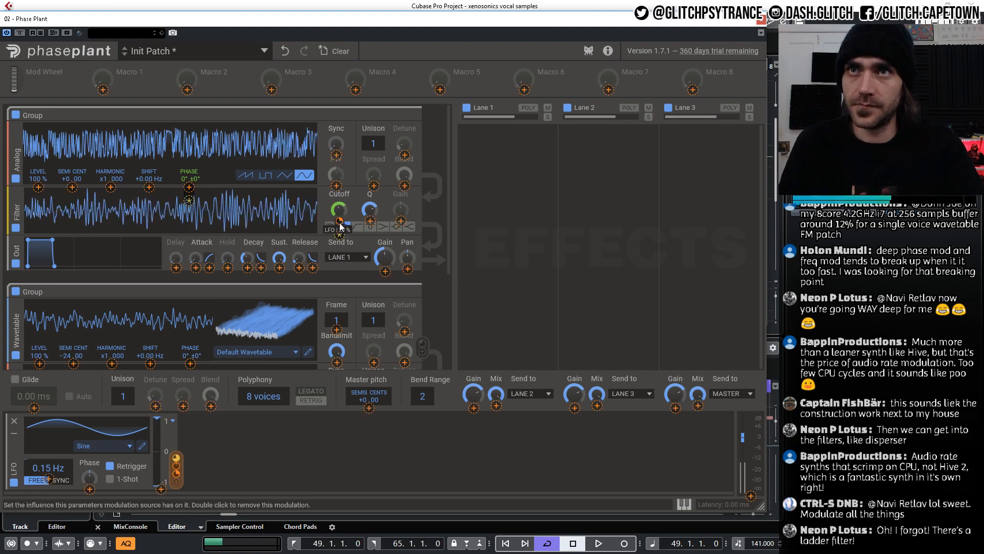
pyautogui.click(340, 214)
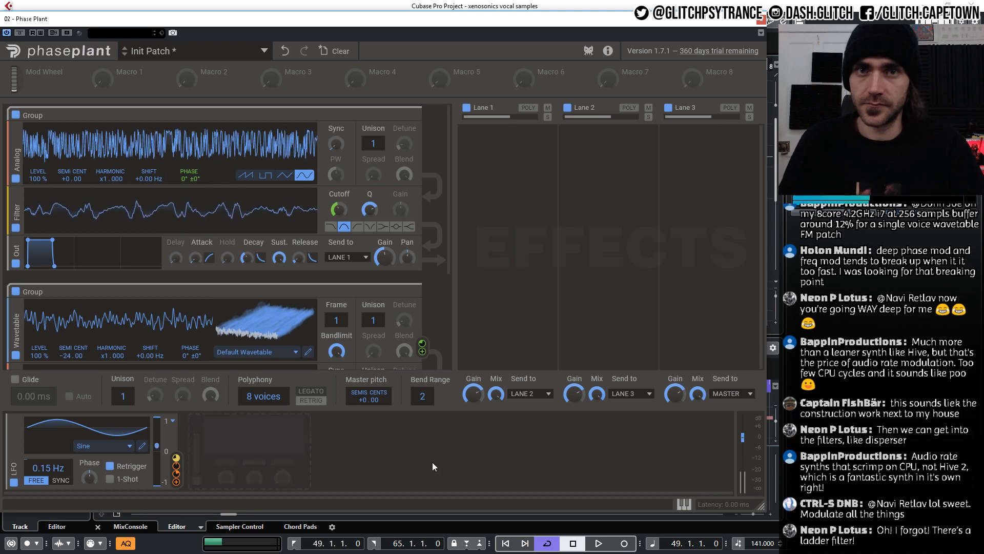
# Add a Delay to Lane 1, synced to 3/16 with ping-pong on, and adjust its feedback and mix.
pyautogui.click(509, 162)
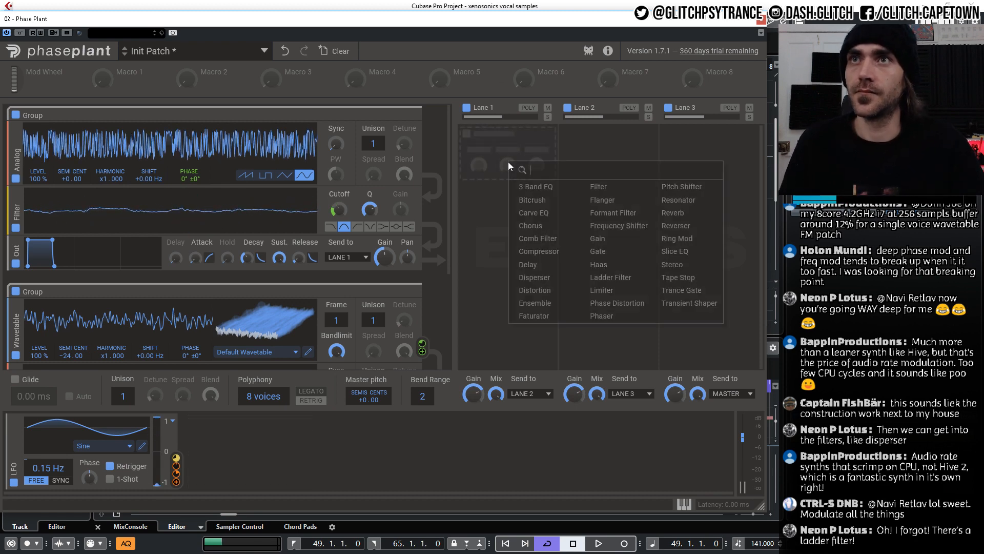
pyautogui.click(547, 265)
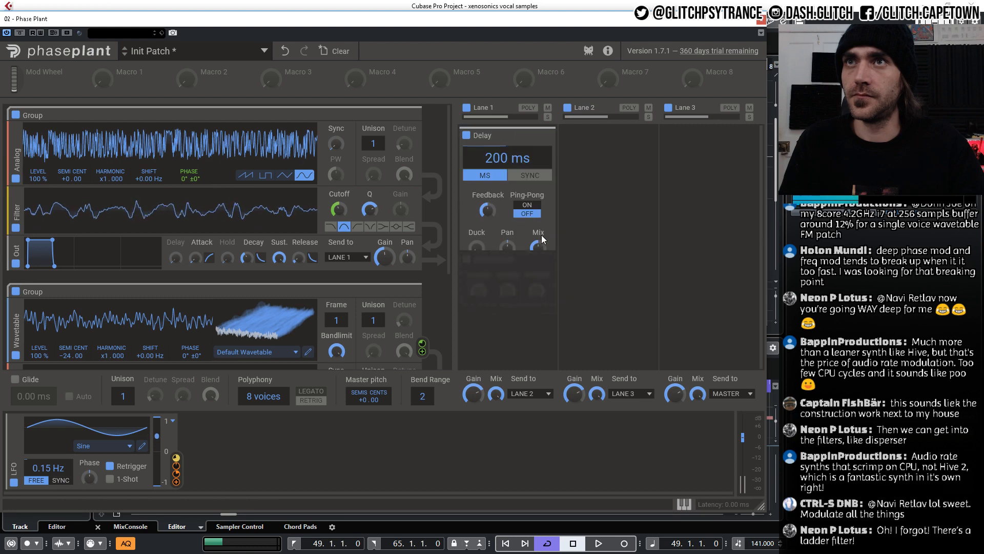
pyautogui.click(526, 175)
pyautogui.click(488, 210)
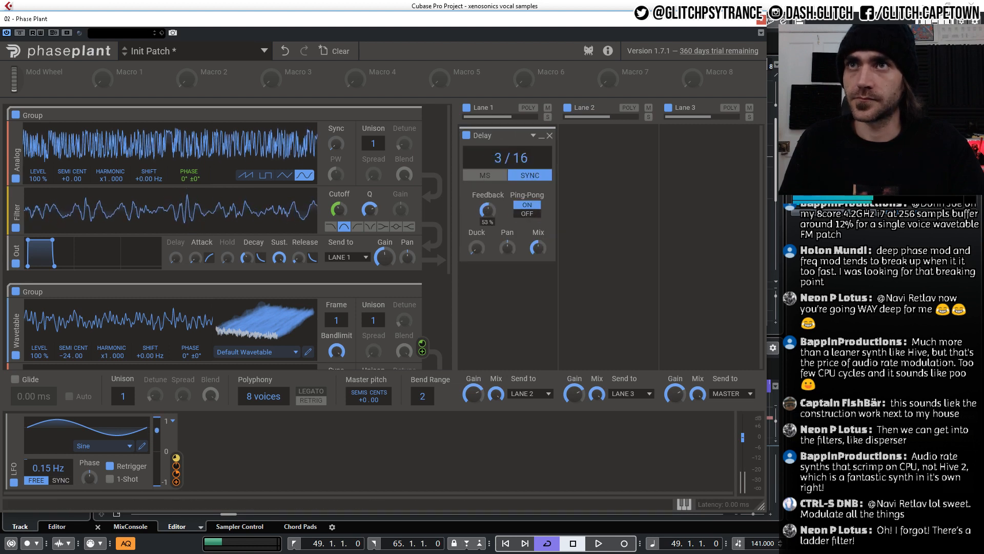
pyautogui.moveTo(539, 250); pyautogui.dragTo(539, 247)
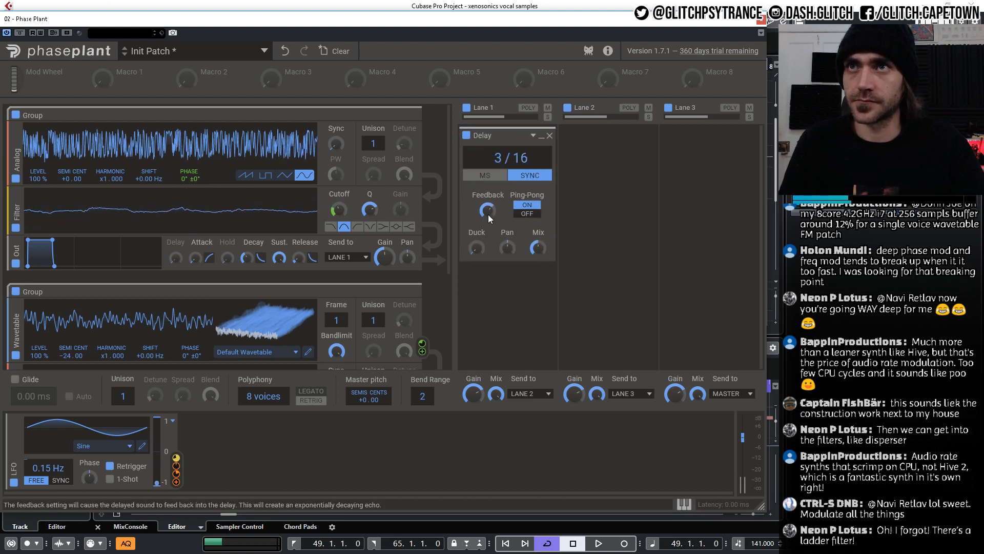
pyautogui.moveTo(491, 207); pyautogui.dragTo(491, 218)
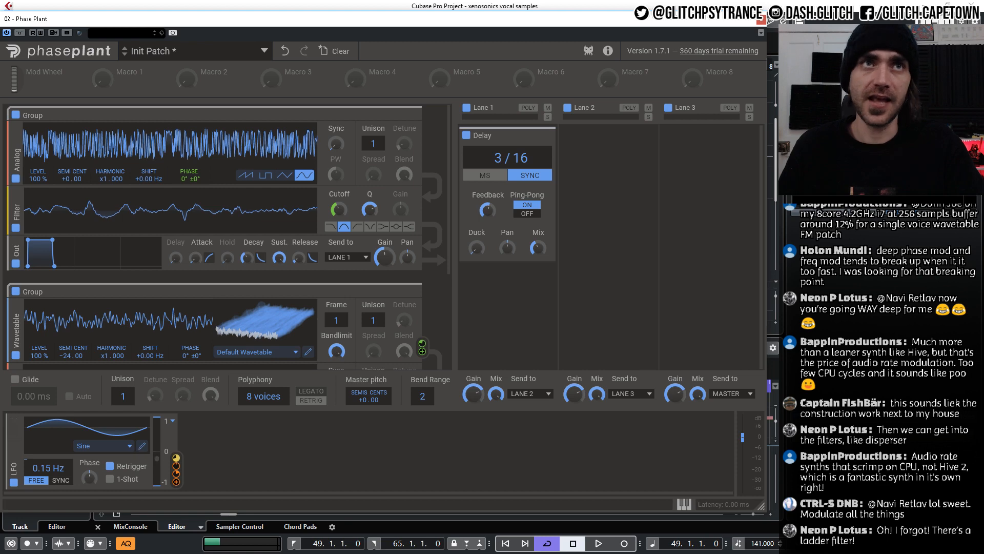
# Open the LFO's waveform in the Curve Editor, enlarge its window and reposition it over the synth.
pyautogui.moveTo(459, 196); pyautogui.dragTo(297, 47)
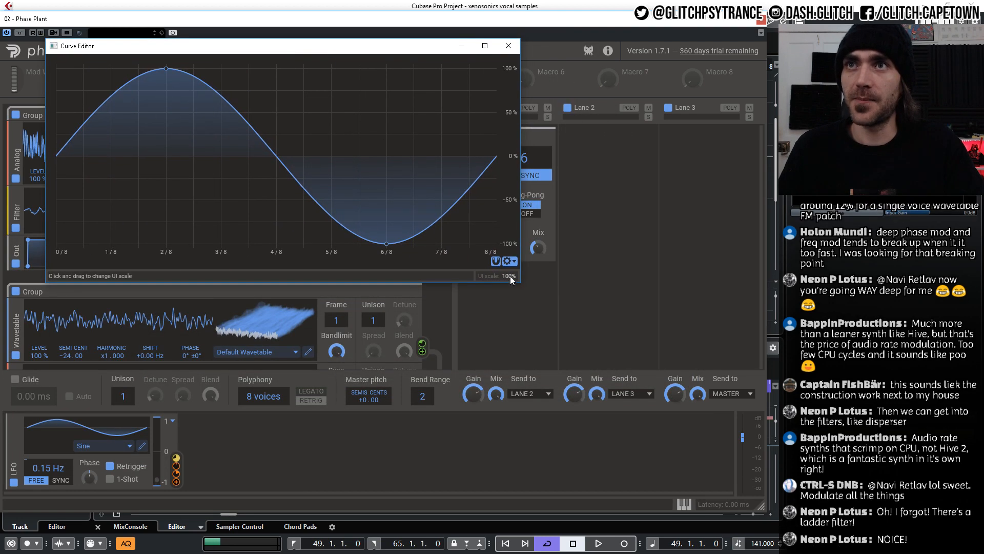
pyautogui.moveTo(520, 282); pyautogui.dragTo(759, 478)
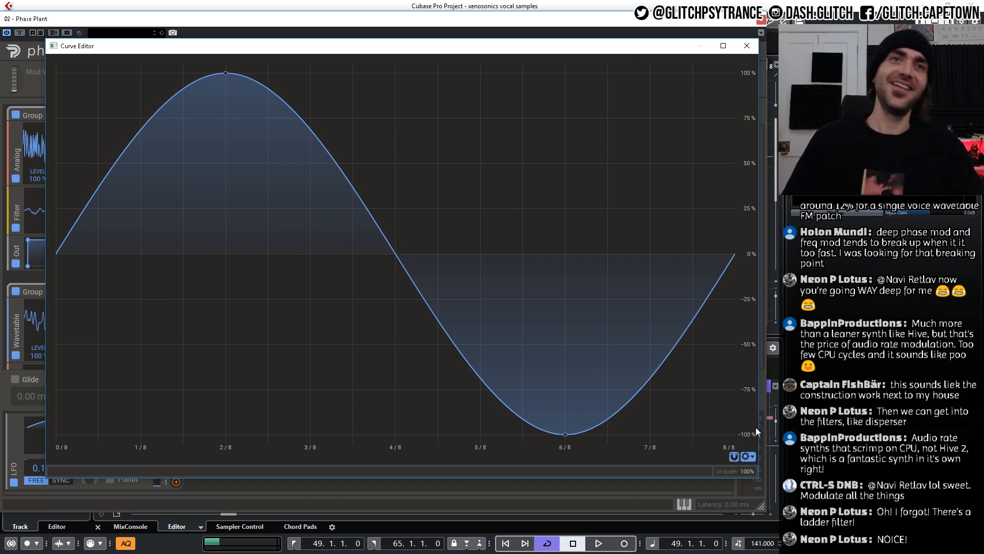
pyautogui.moveTo(208, 49); pyautogui.dragTo(260, 57)
# Add a node on the first rising slope of the LFO curve and try other X-axis grid divisions, ending at 8.
pyautogui.click(154, 194)
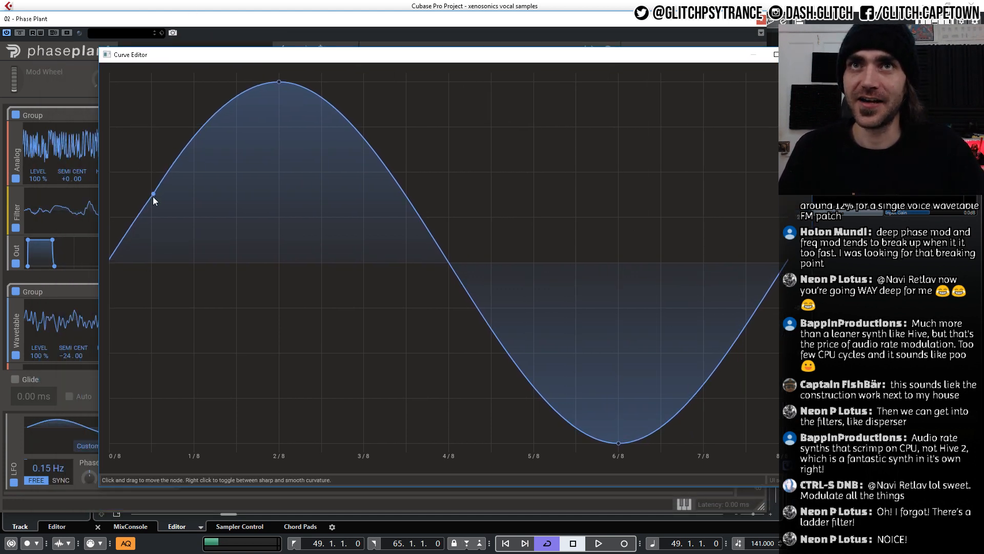
pyautogui.click(788, 465)
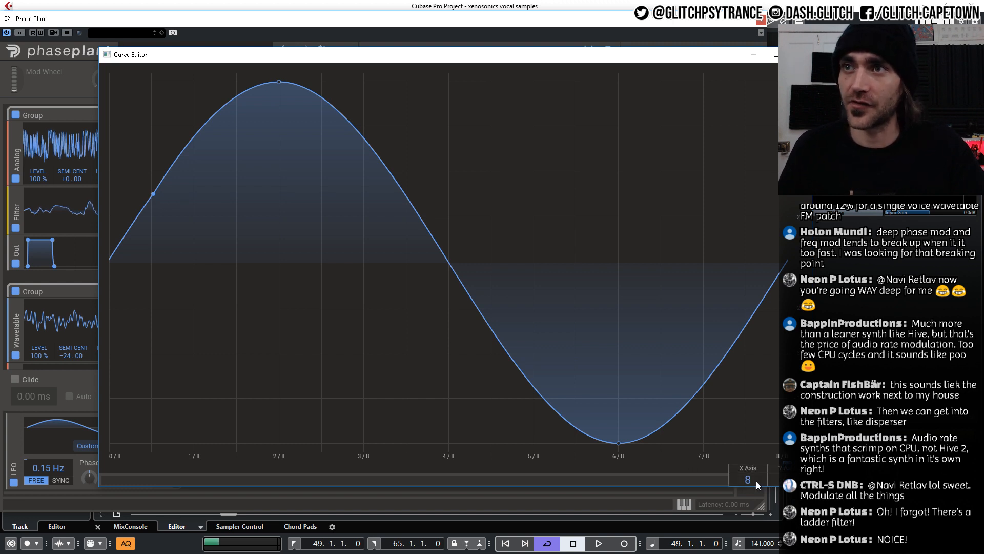
pyautogui.moveTo(749, 479); pyautogui.dragTo(750, 400)
pyautogui.moveTo(749, 480); pyautogui.dragTo(748, 527)
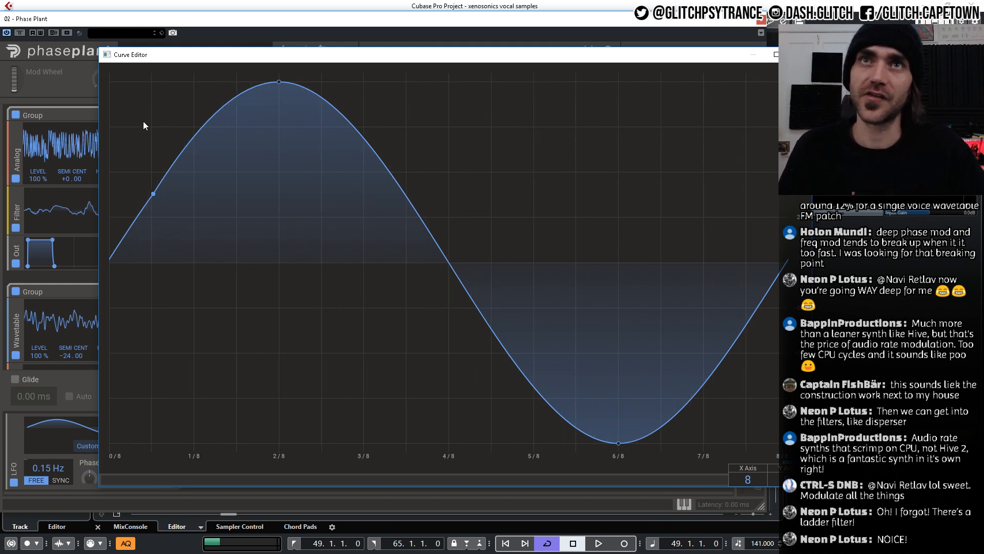
# Reshape the start of the LFO curve into steps: 100% until 0.5/8, 0% until 1.5/8, and 75% until 2/8.
pyautogui.moveTo(154, 194); pyautogui.dragTo(152, 126)
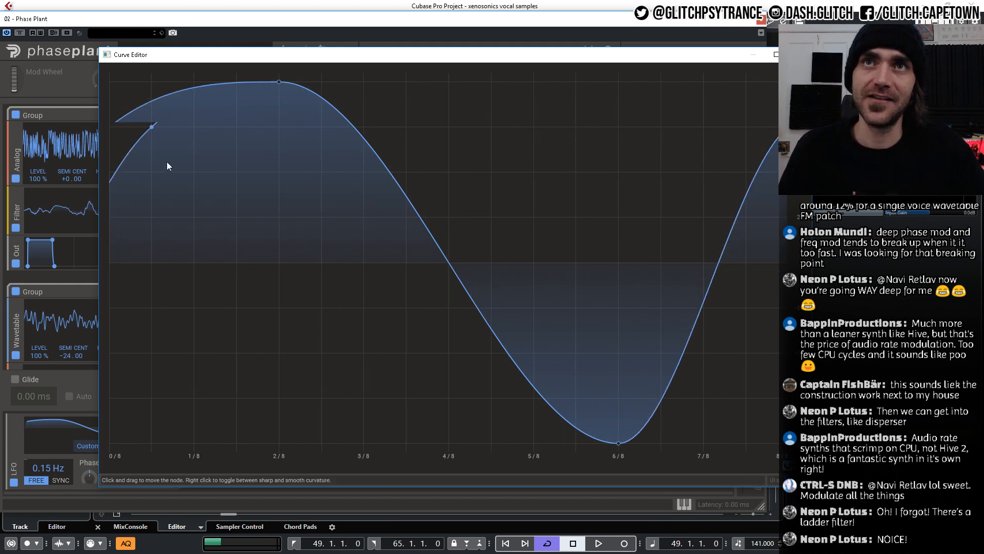
pyautogui.moveTo(167, 162); pyautogui.dragTo(228, 214)
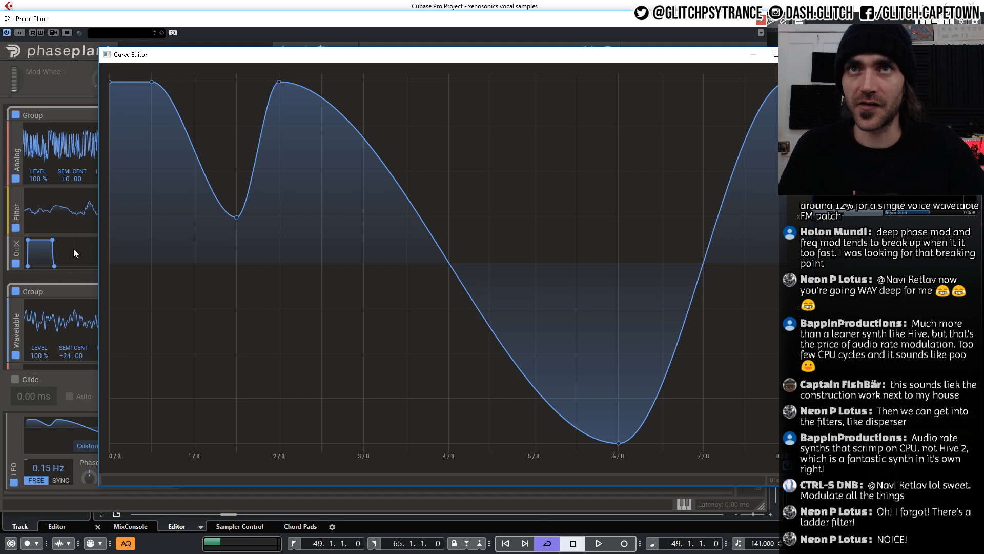
pyautogui.moveTo(199, 159); pyautogui.dragTo(154, 262)
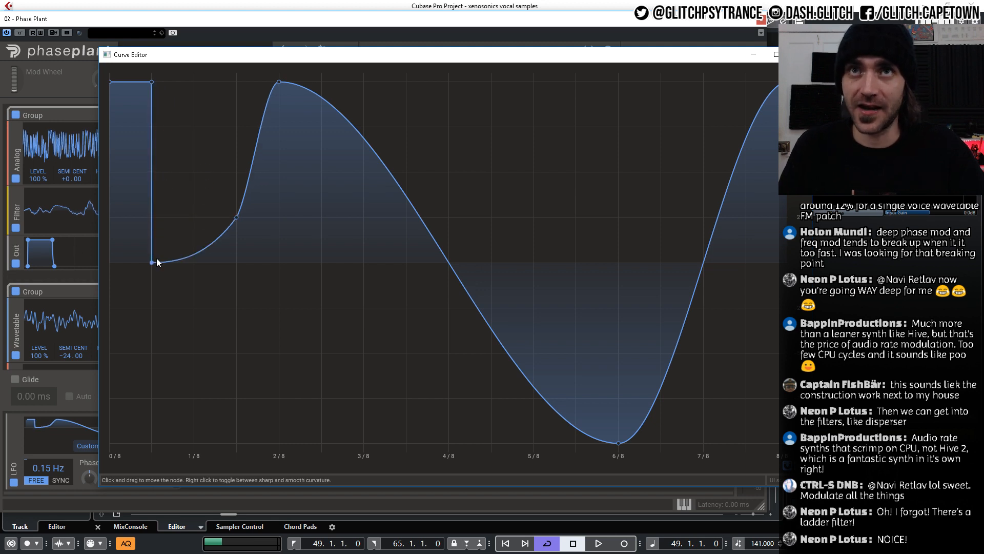
pyautogui.moveTo(236, 219); pyautogui.dragTo(237, 263)
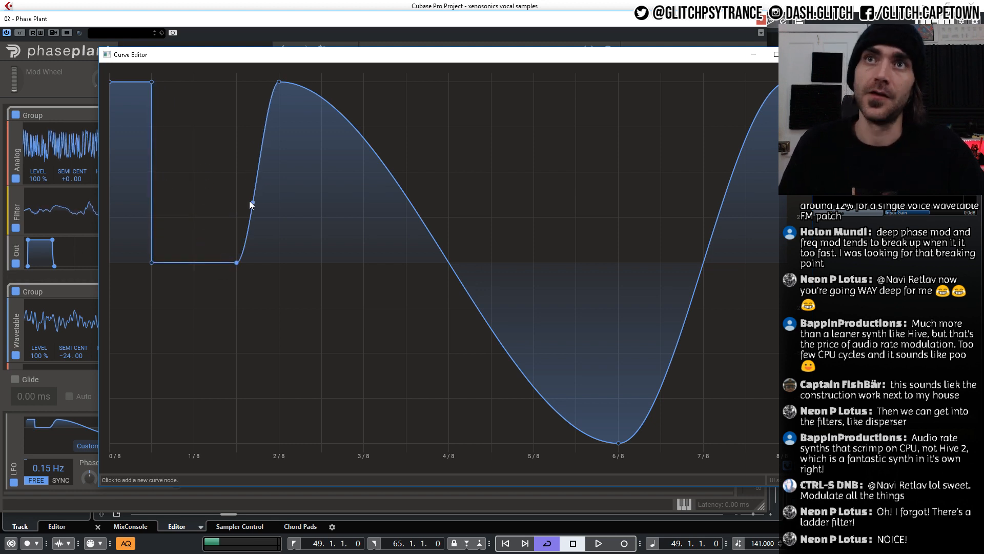
pyautogui.moveTo(249, 201); pyautogui.dragTo(212, 99)
pyautogui.moveTo(279, 83); pyautogui.dragTo(279, 126)
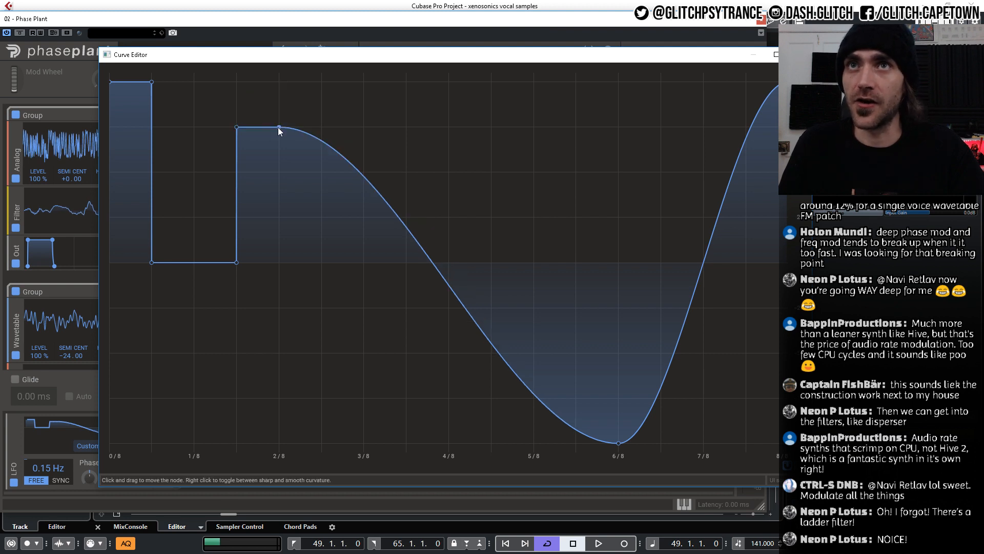
# Shape the rest of the LFO curve with a −25% dip at 4.5/8, a 25% peak at 5.5/8 and a −75% trough at 7/8, removing surplus nodes.
pyautogui.click(321, 127)
pyautogui.moveTo(329, 159); pyautogui.dragTo(401, 322)
pyautogui.moveTo(452, 347); pyautogui.dragTo(568, 227)
pyautogui.moveTo(611, 334); pyautogui.dragTo(619, 306)
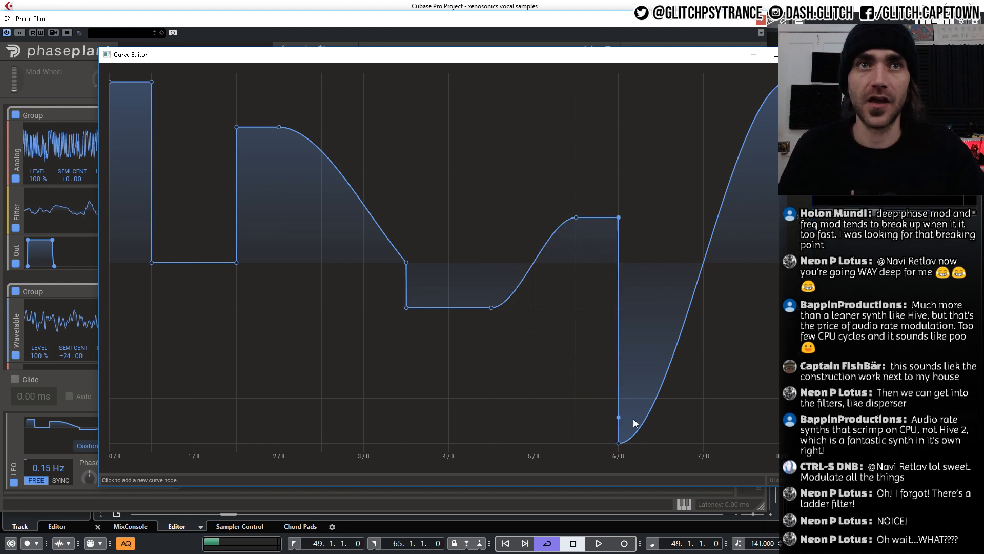
pyautogui.moveTo(619, 443); pyautogui.dragTo(721, 397)
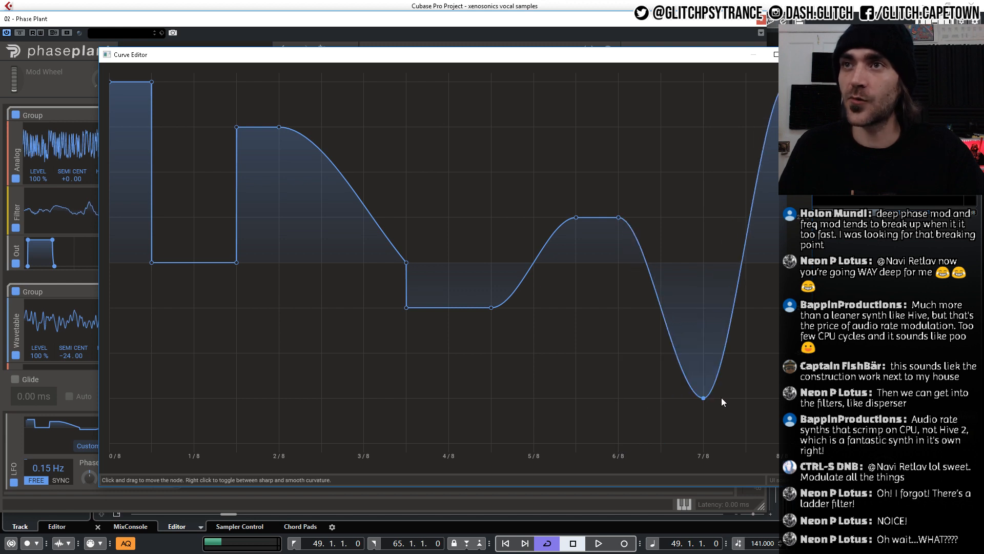
pyautogui.doubleClick(618, 218)
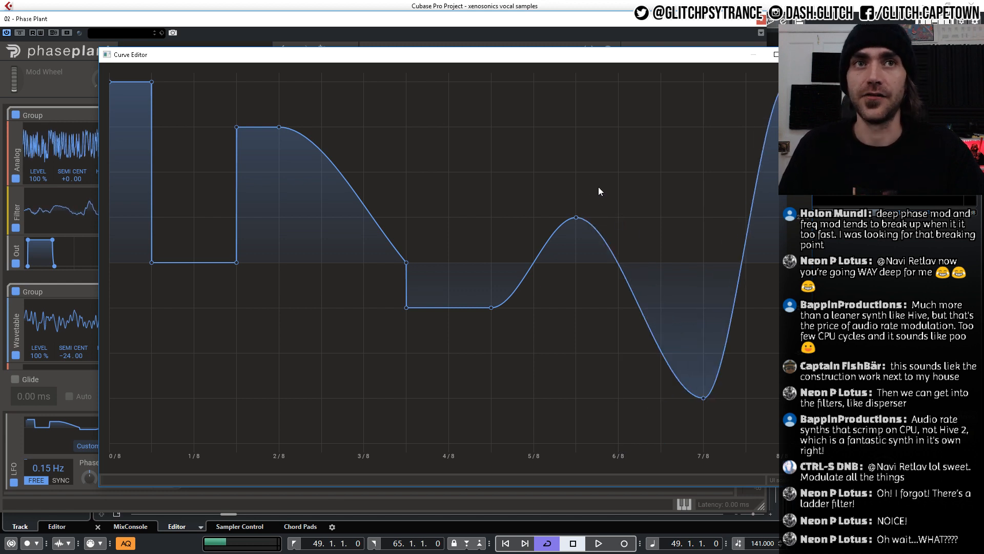
pyautogui.doubleClick(408, 307)
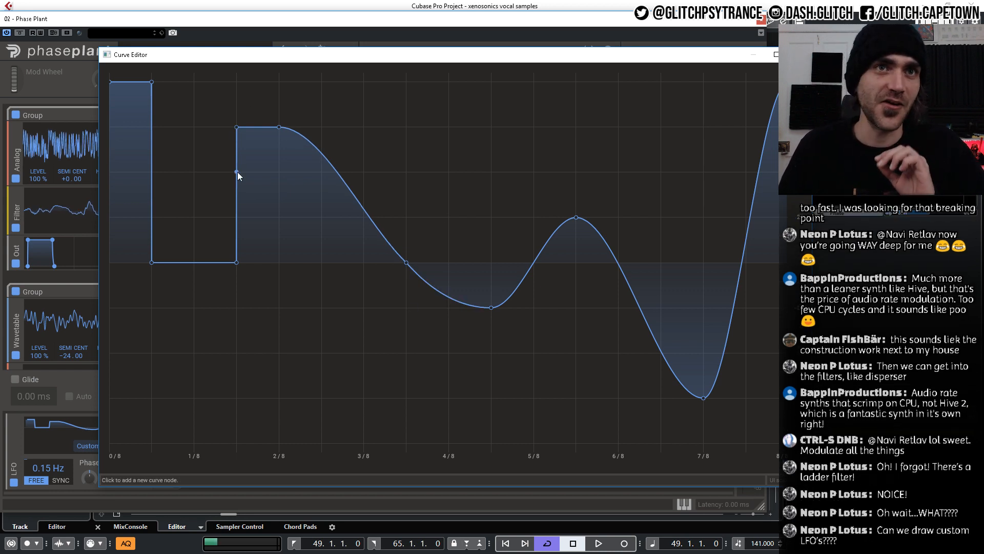
# Lower the LFO node at 1.5/8 to −50%, offset the neighbouring nodes to slope the vertical steps, raise the late peak slightly, and close the curve editor.
pyautogui.moveTo(237, 263); pyautogui.dragTo(250, 341)
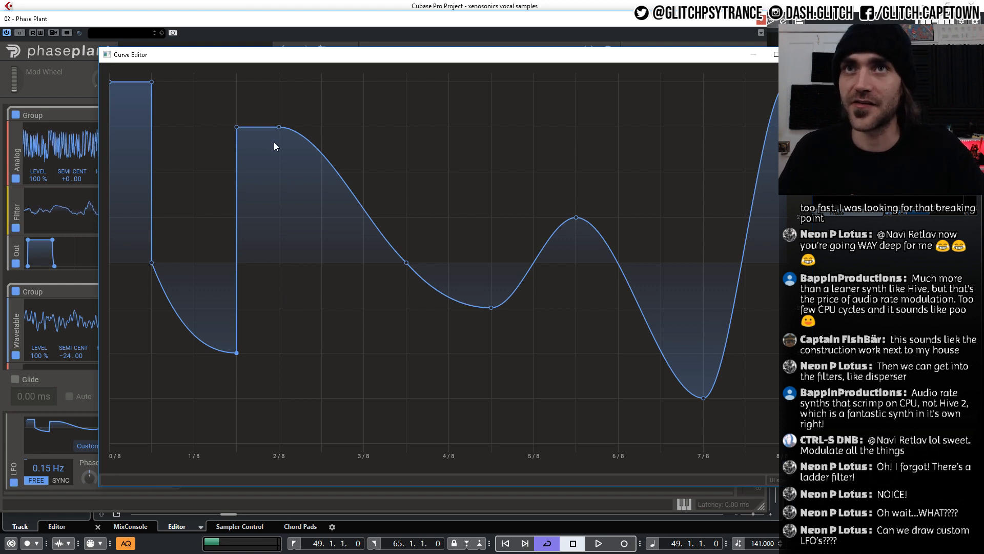
pyautogui.moveTo(241, 130); pyautogui.dragTo(255, 155)
pyautogui.moveTo(151, 82); pyautogui.dragTo(151, 106)
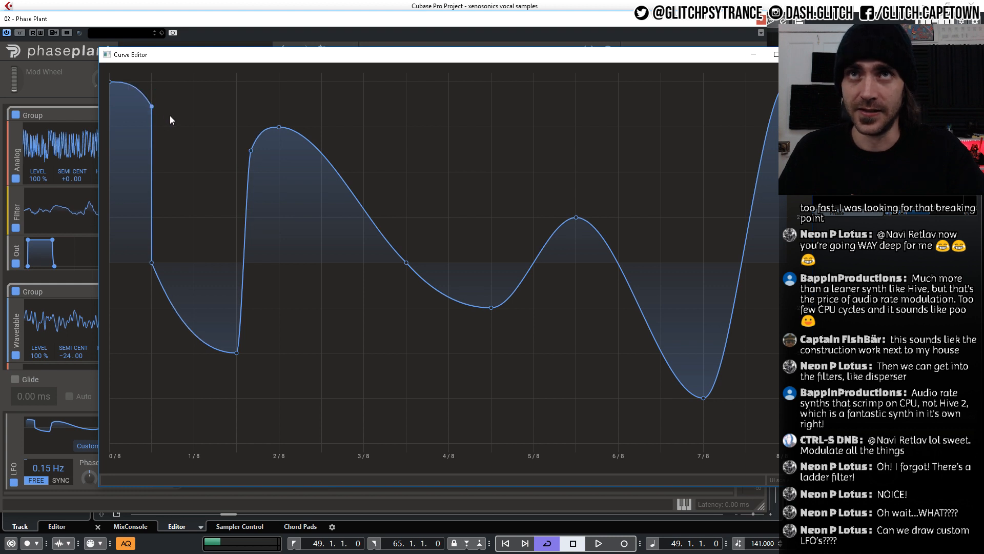
pyautogui.moveTo(151, 262); pyautogui.dragTo(186, 227)
pyautogui.moveTo(406, 263); pyautogui.dragTo(411, 285)
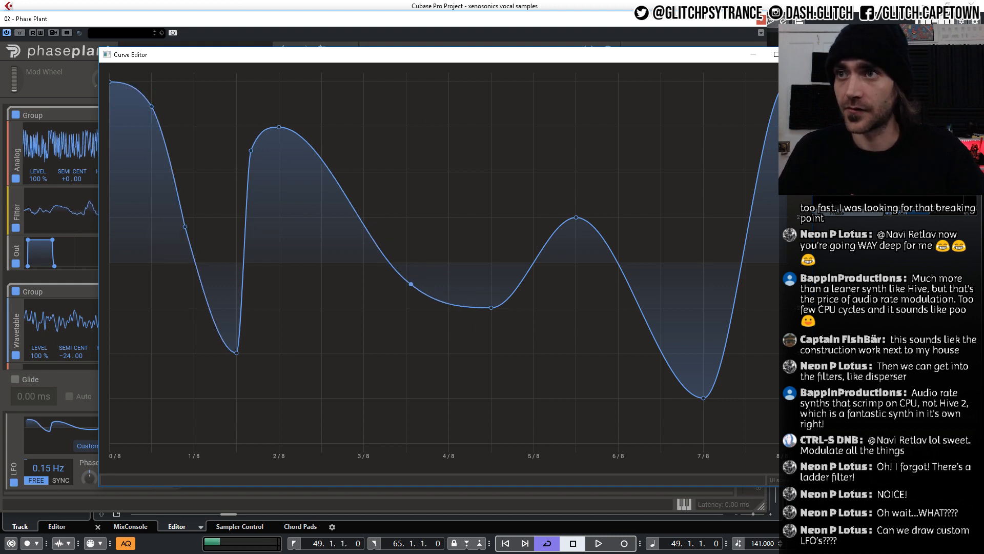
pyautogui.moveTo(577, 218); pyautogui.dragTo(595, 198)
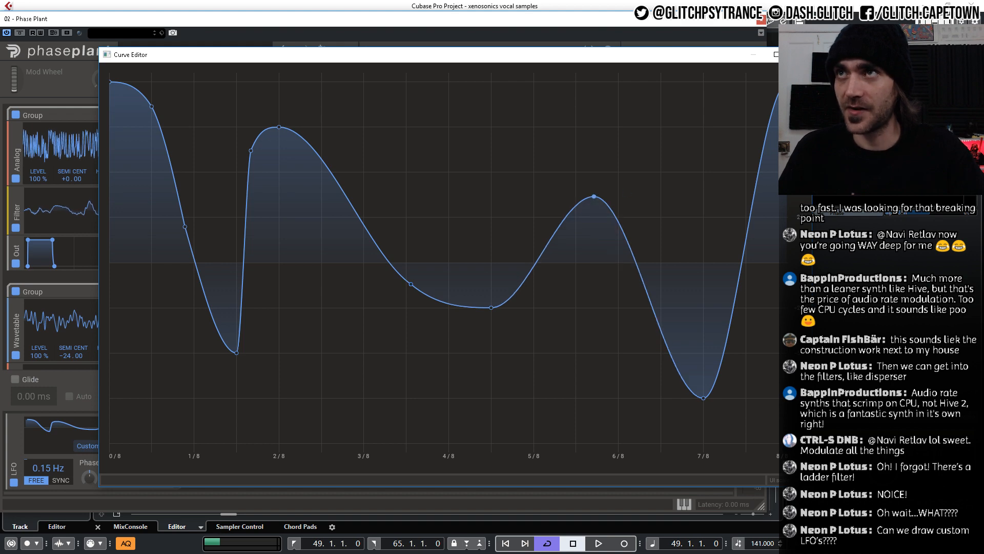
pyautogui.click(800, 55)
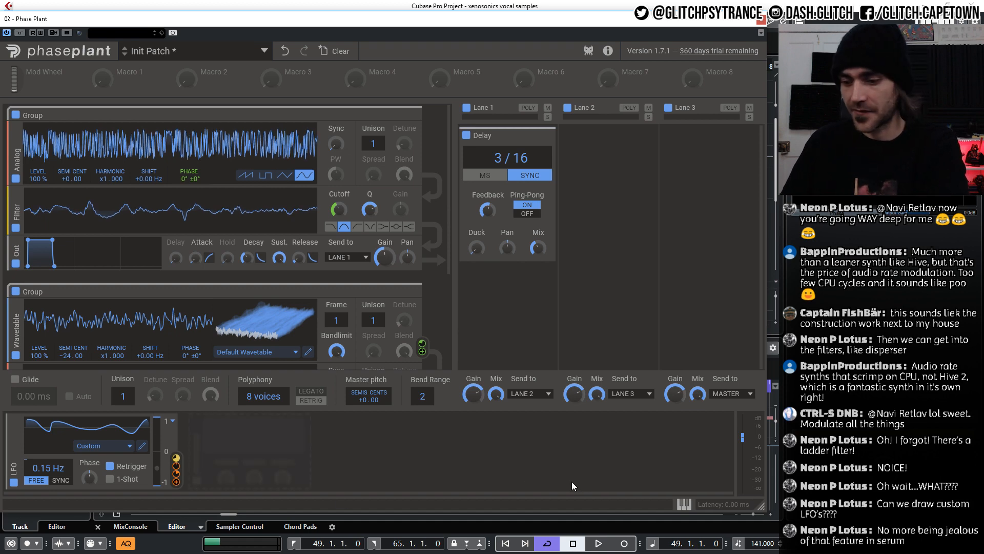
# Start playback and transpose the notes in bars 49–50 of the first Phase Plant 03 part up to A2.
pyautogui.press('space')
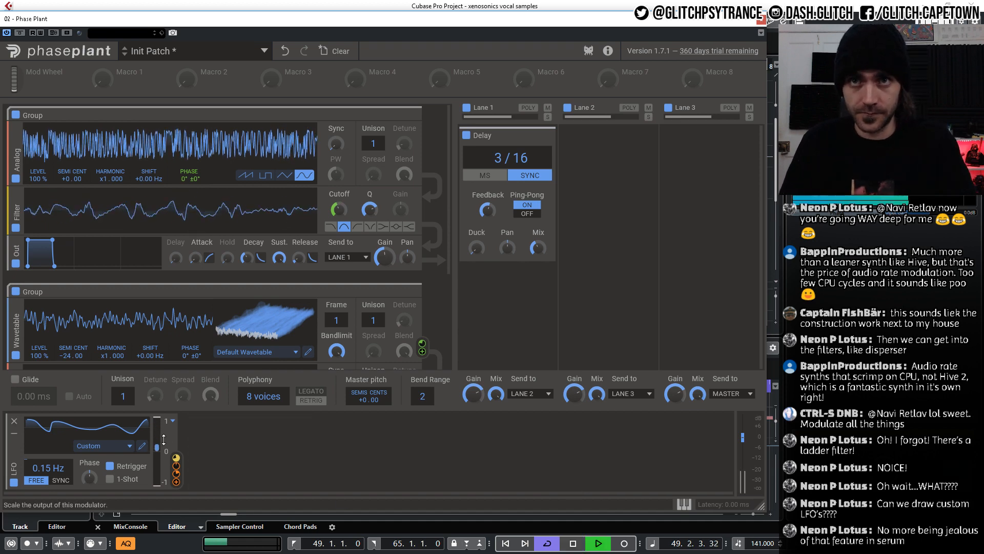
pyautogui.moveTo(88, 19); pyautogui.dragTo(350, 323)
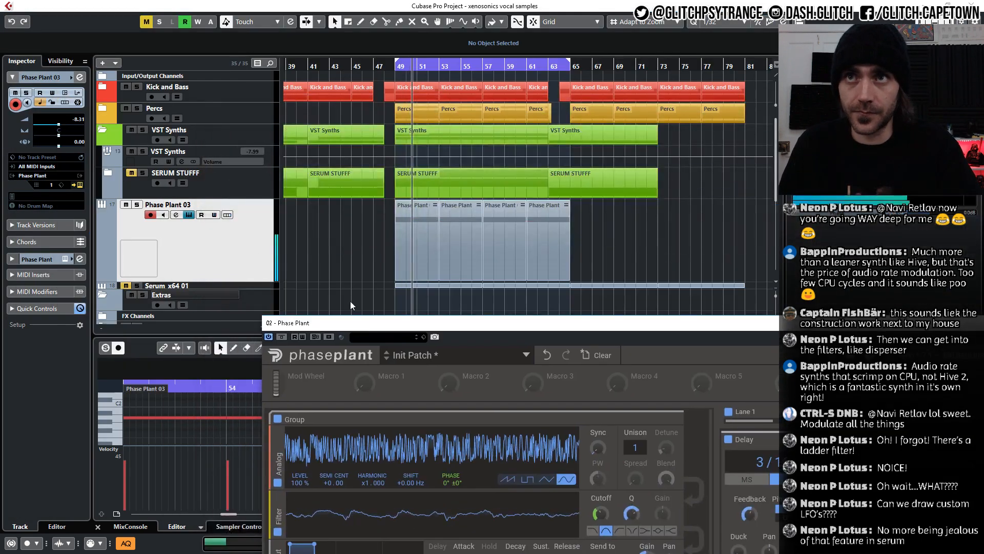
pyautogui.click(404, 248)
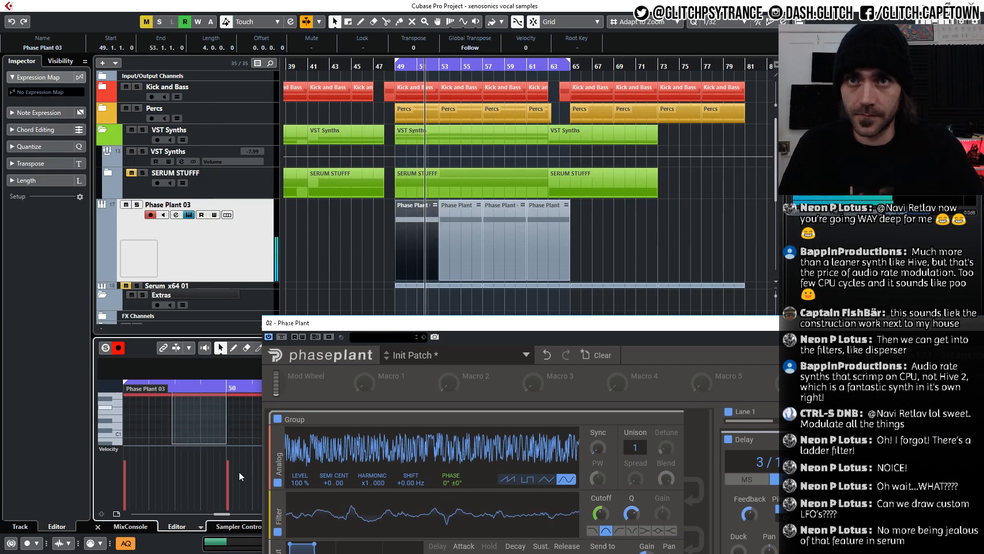
pyautogui.moveTo(239, 472); pyautogui.dragTo(229, 422)
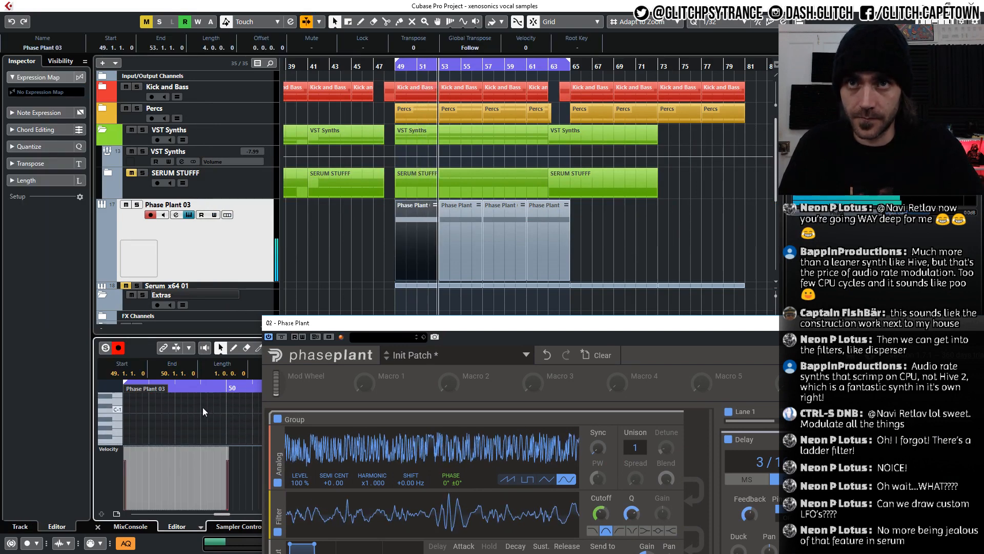
pyautogui.scroll(-3, 200, 410)
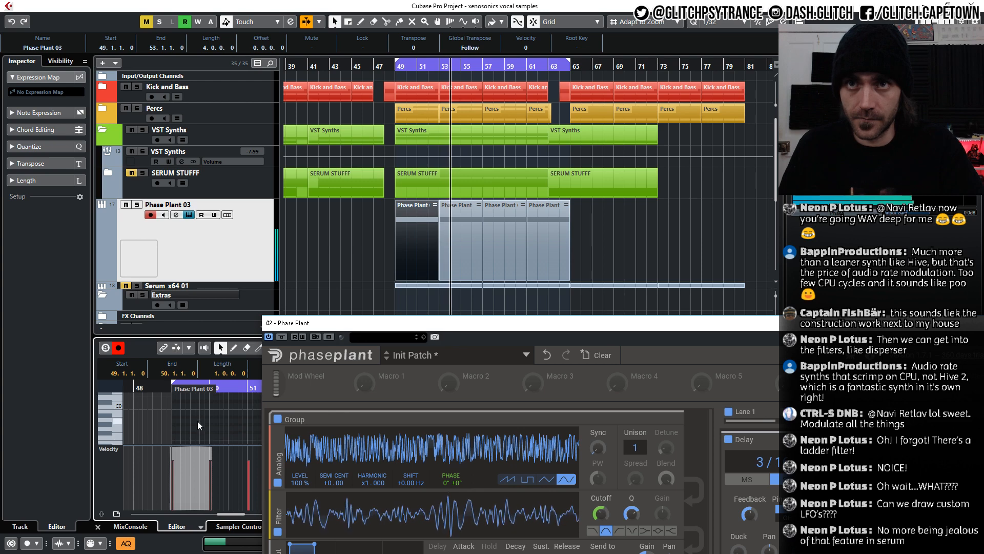
pyautogui.scroll(5, 198, 420)
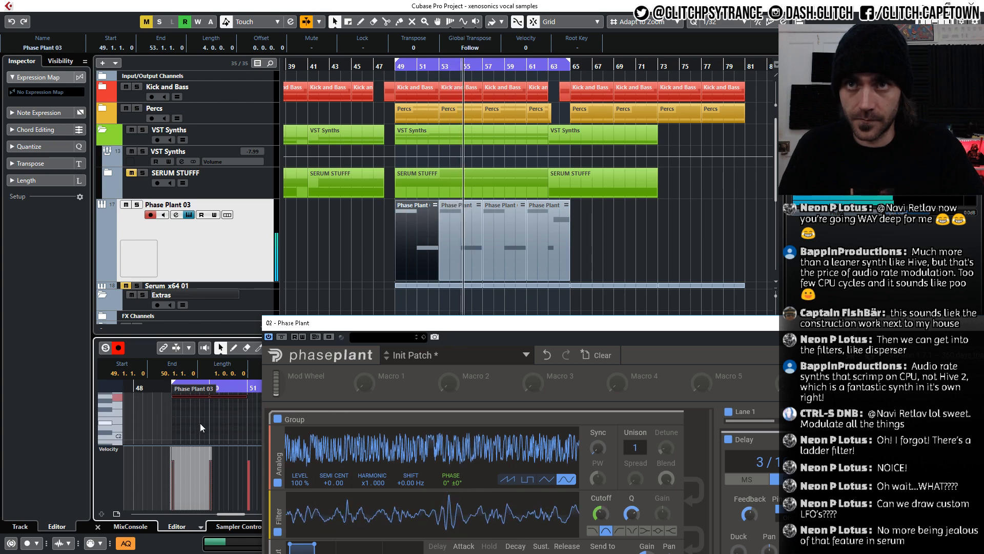
# Transpose the notes in bars 51–52 of the Phase Plant 03 part up to A2 and close the synth window.
pyautogui.moveTo(407, 323); pyautogui.dragTo(559, 149)
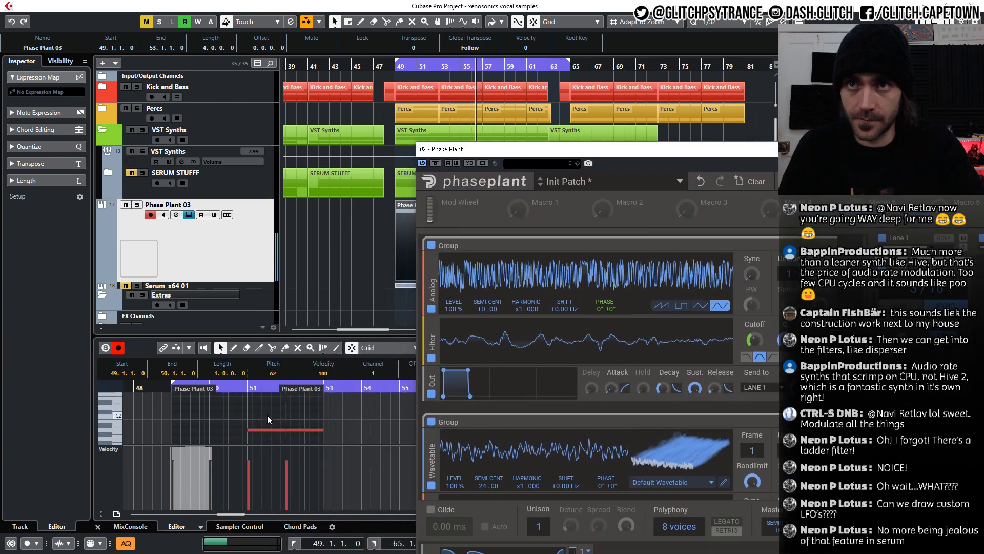
pyautogui.moveTo(268, 415); pyautogui.dragTo(370, 433)
pyautogui.hotkey('shift', 'Up')
pyautogui.scroll(1, 370, 429)
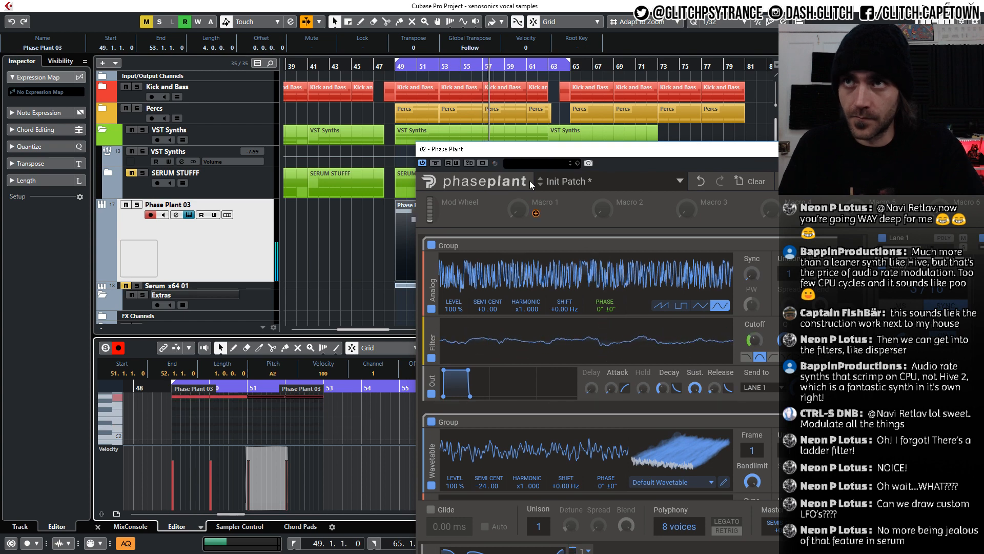
pyautogui.moveTo(530, 148); pyautogui.dragTo(116, 14)
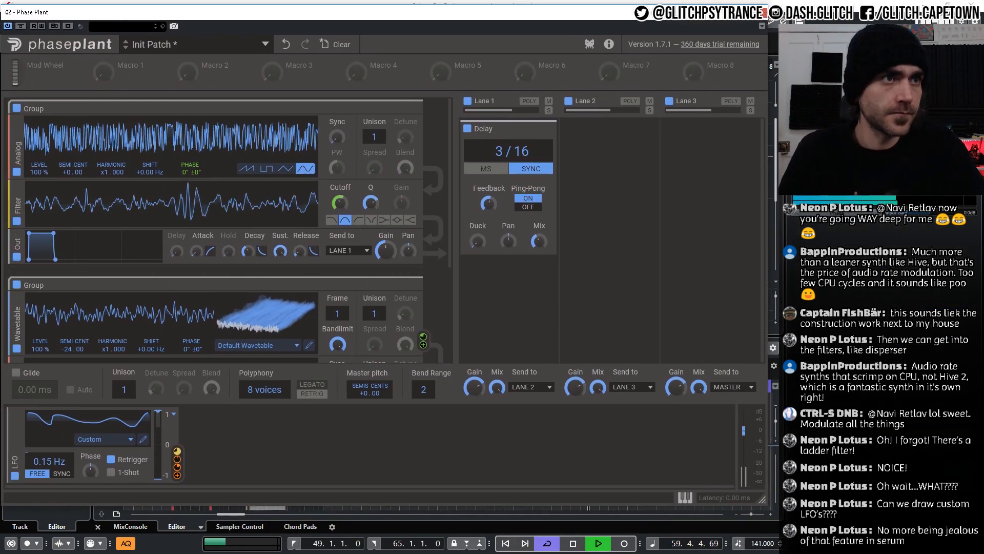
pyautogui.click(760, 12)
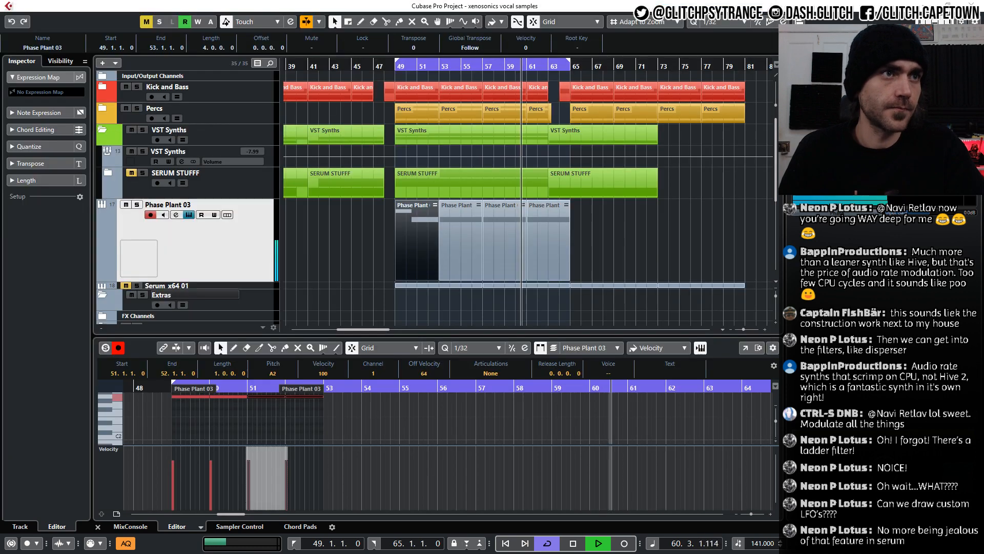
# Reopen the Phase Plant window and check the preset list for the LFO's shape.
pyautogui.click(132, 370)
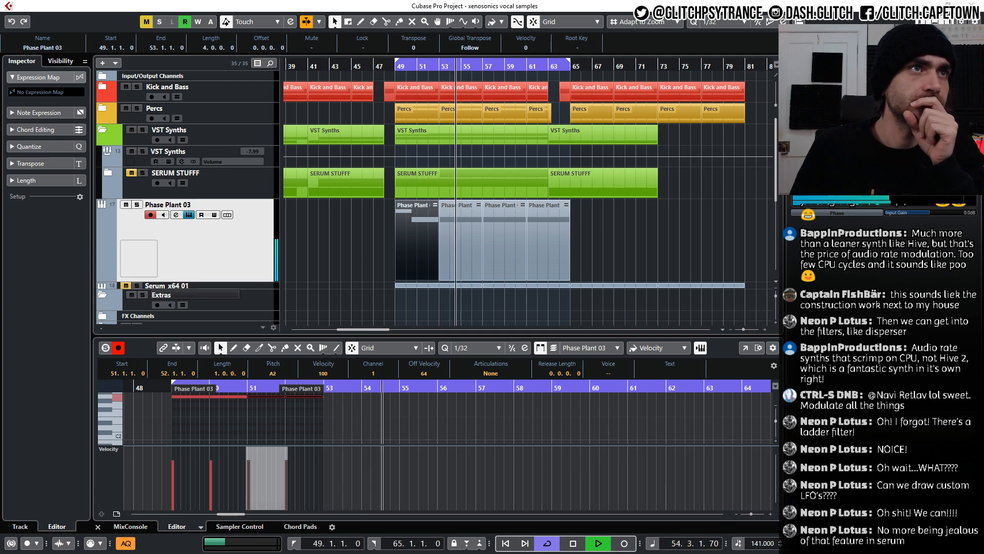
pyautogui.click(57, 400)
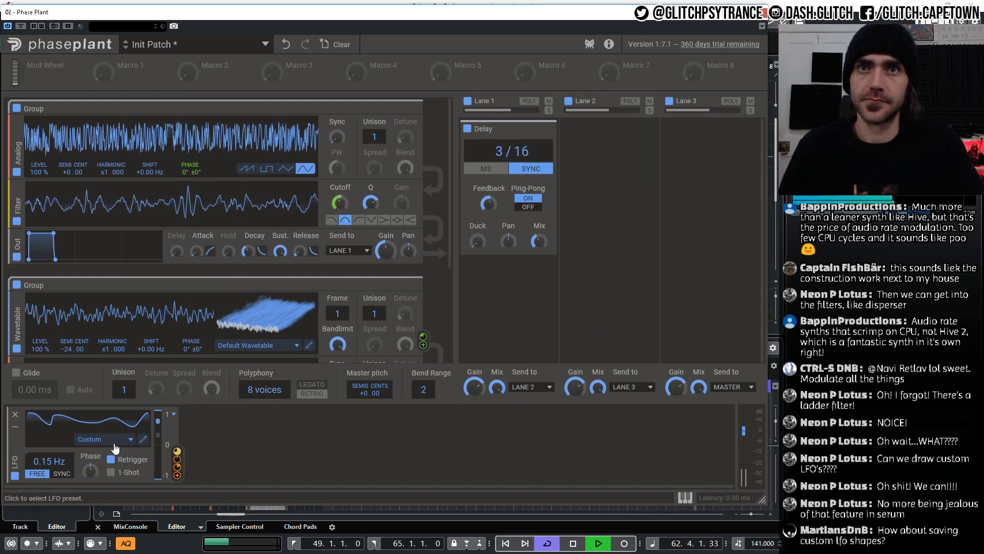
pyautogui.click(118, 440)
pyautogui.click(293, 460)
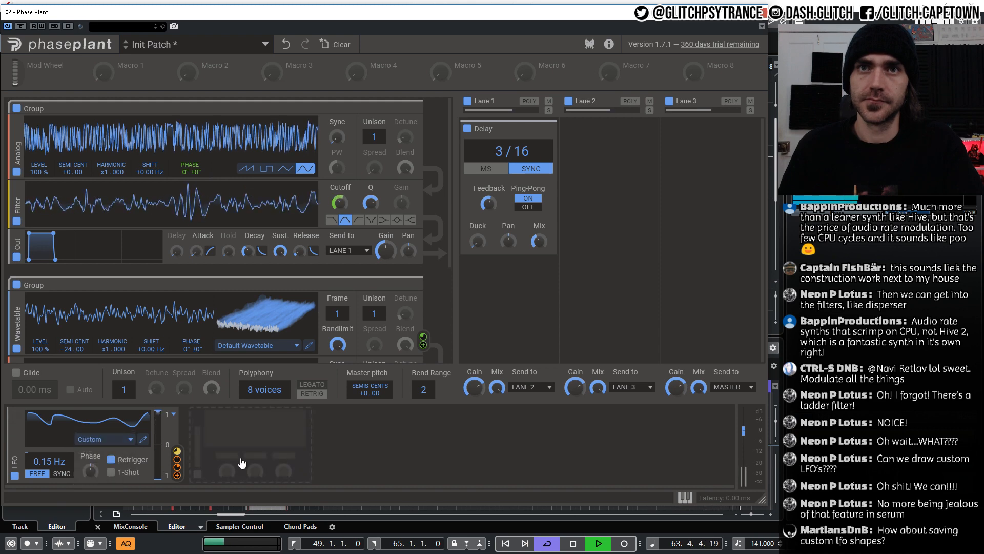
pyautogui.click(132, 446)
pyautogui.click(258, 453)
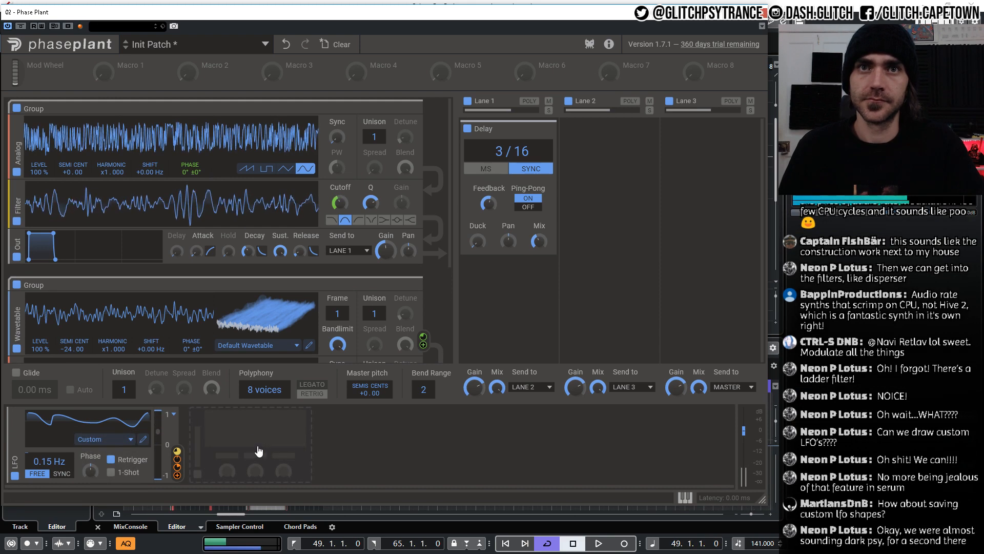
# Stop playback and review the custom LFO shape in the curve editor, closing it when done.
pyautogui.press('space')
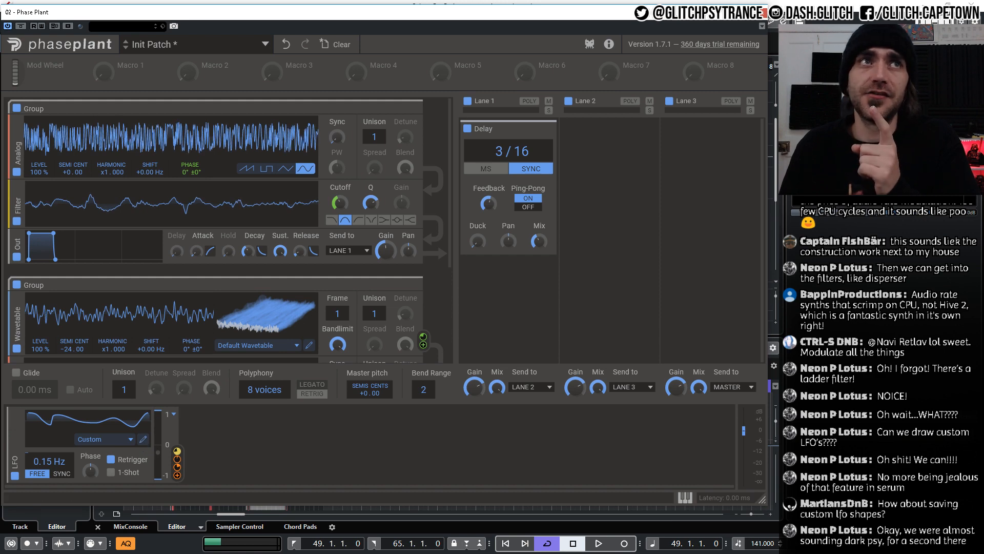
pyautogui.moveTo(0, 49); pyautogui.dragTo(692, 59)
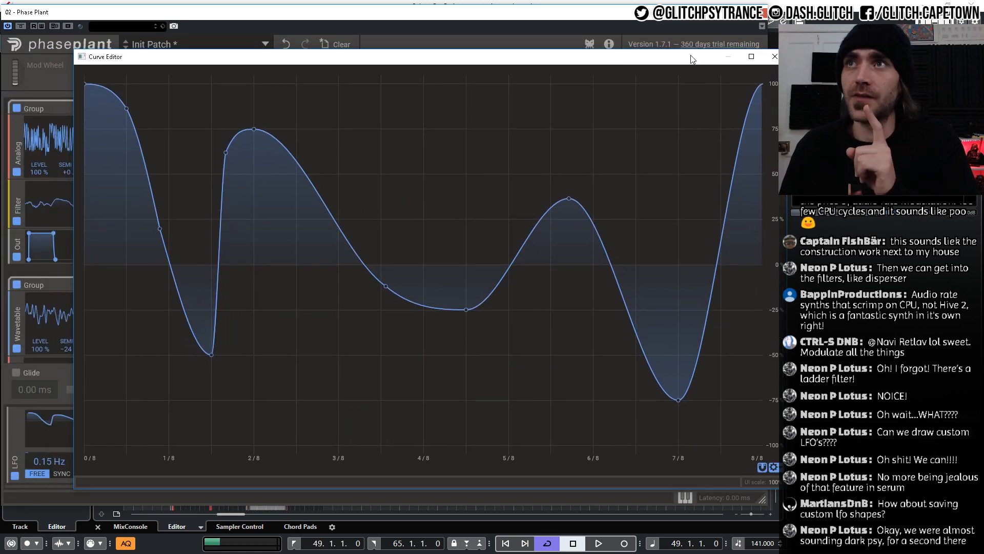
pyautogui.click(773, 58)
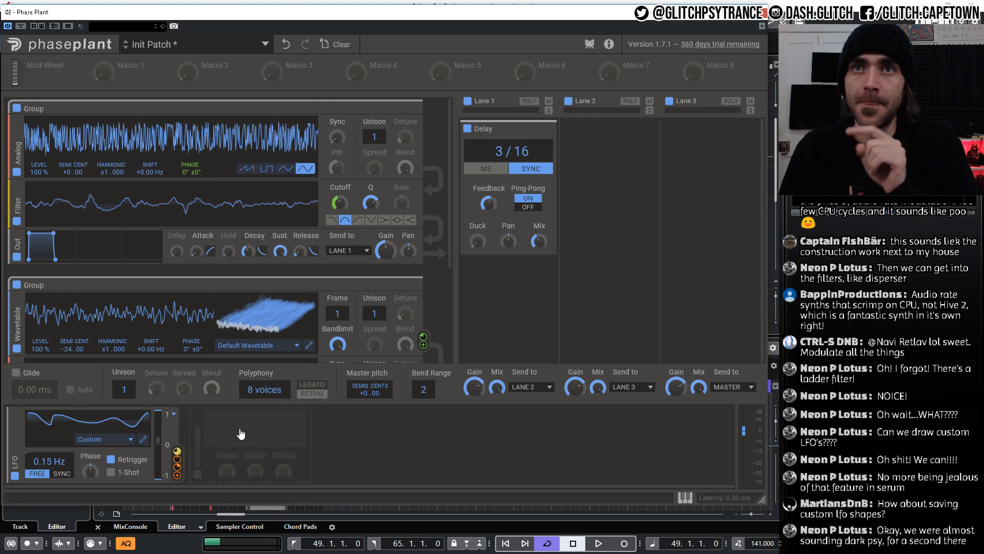
# Preview the FM factory wavetables from Byll to Scree on the second group's Wavetable oscillator and dismiss the list.
pyautogui.scroll(-1, 248, 300)
pyautogui.scroll(-4, 248, 300)
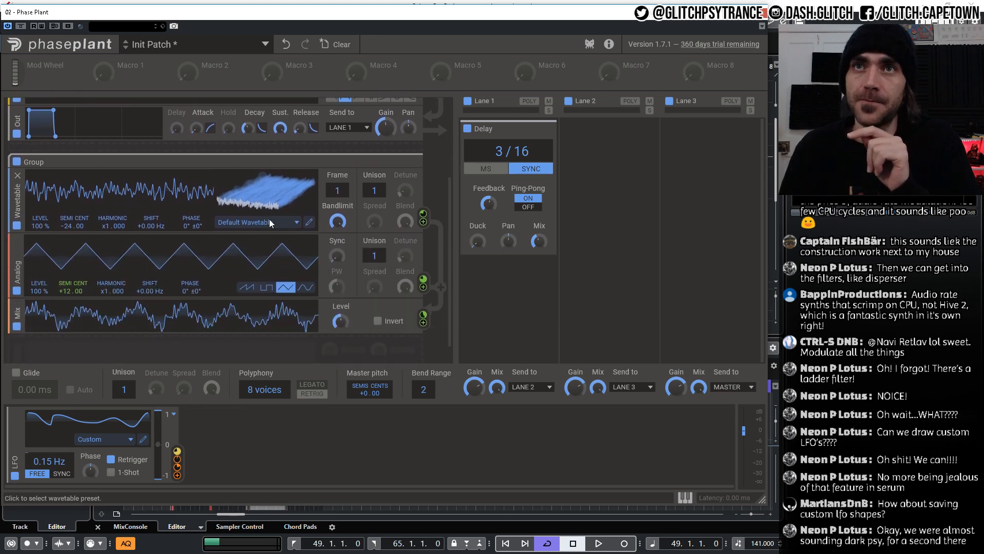
pyautogui.click(272, 197)
pyautogui.click(272, 194)
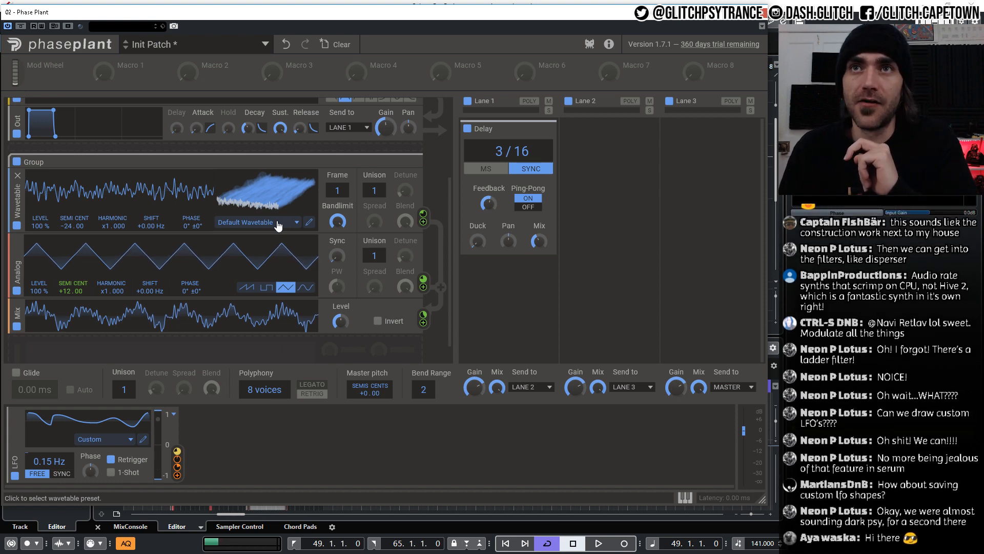
pyautogui.click(277, 225)
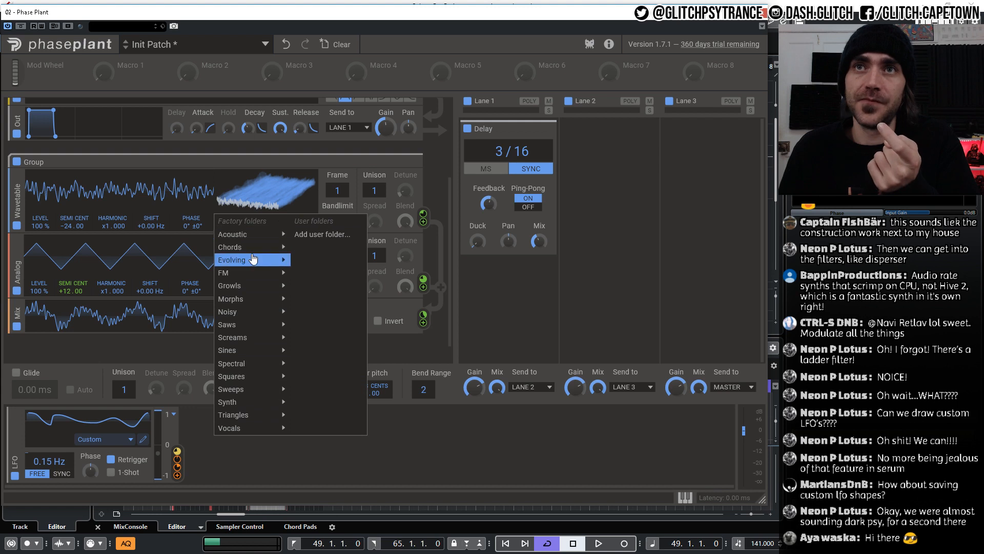
pyautogui.moveTo(266, 273)
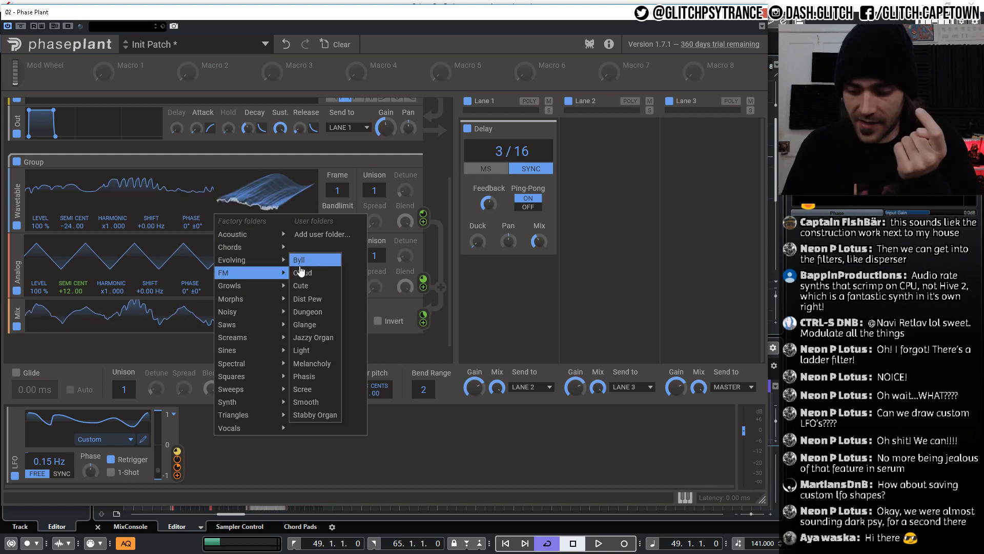
pyautogui.press('Down')
pyautogui.press('Down')
pyautogui.press('Down')
pyautogui.press('Down')
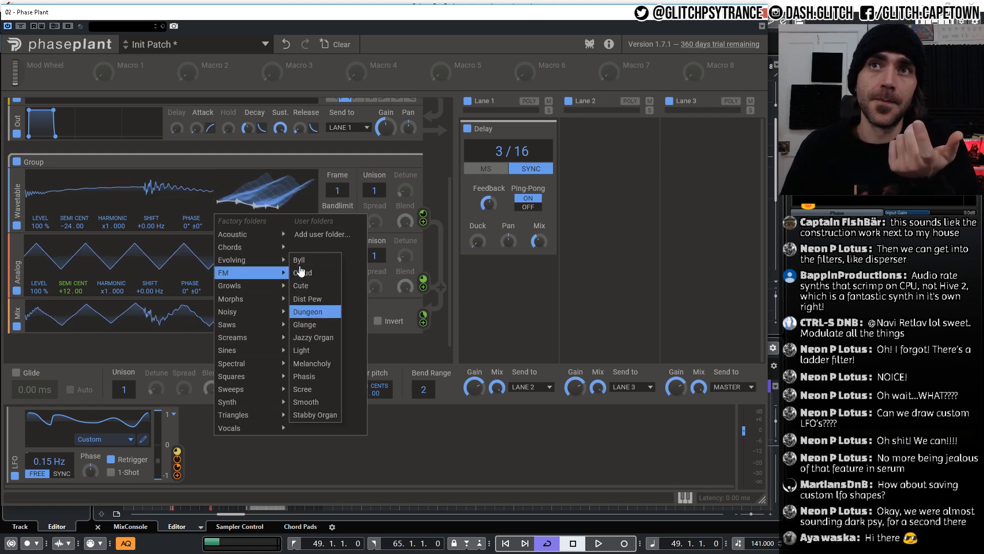
pyautogui.press('Down')
pyautogui.press('Down')
pyautogui.press('Down')
pyautogui.press('Down')
pyautogui.press('Down')
pyautogui.press('Down')
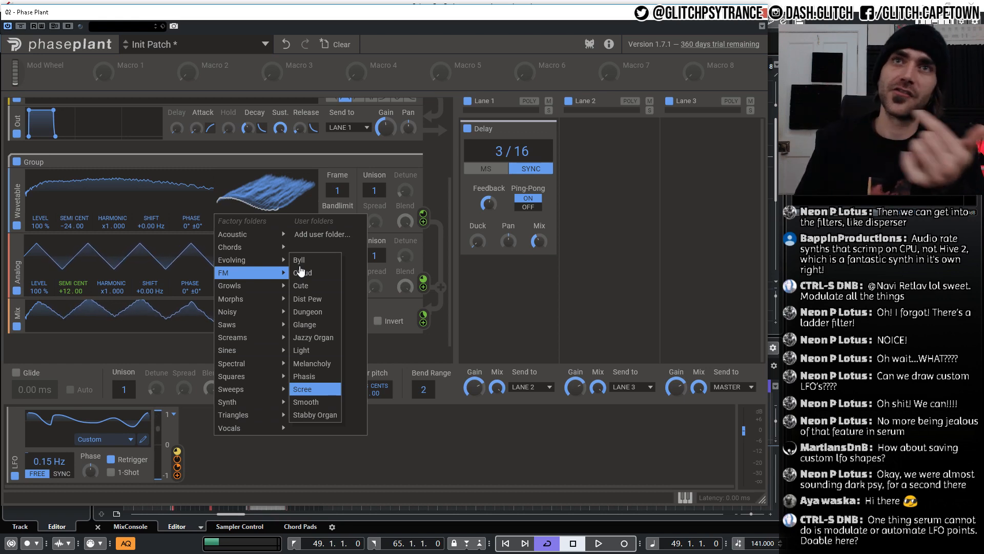
pyautogui.click(626, 466)
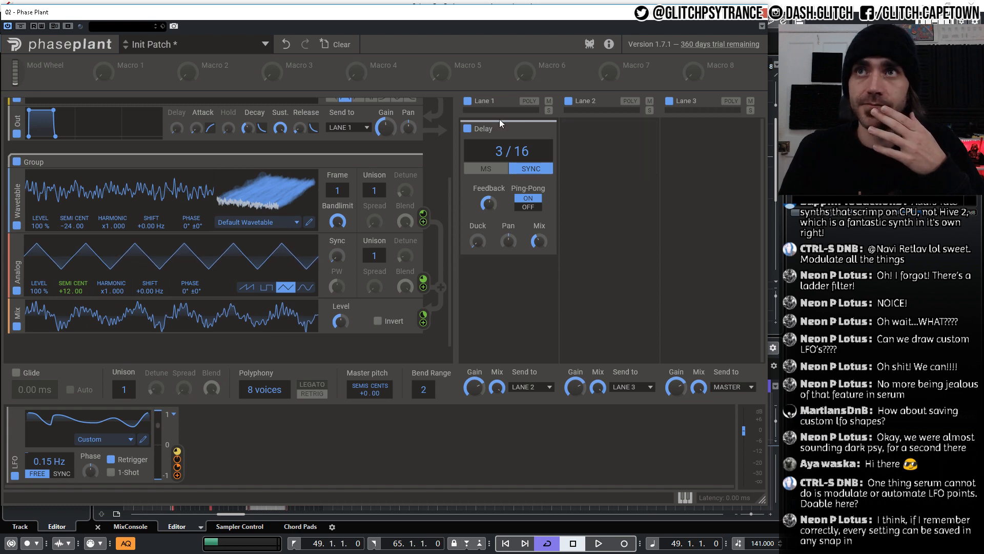
# Look at the Delay effect's preset controls and compare them with the LFO module by minimizing and restoring it.
pyautogui.click(535, 130)
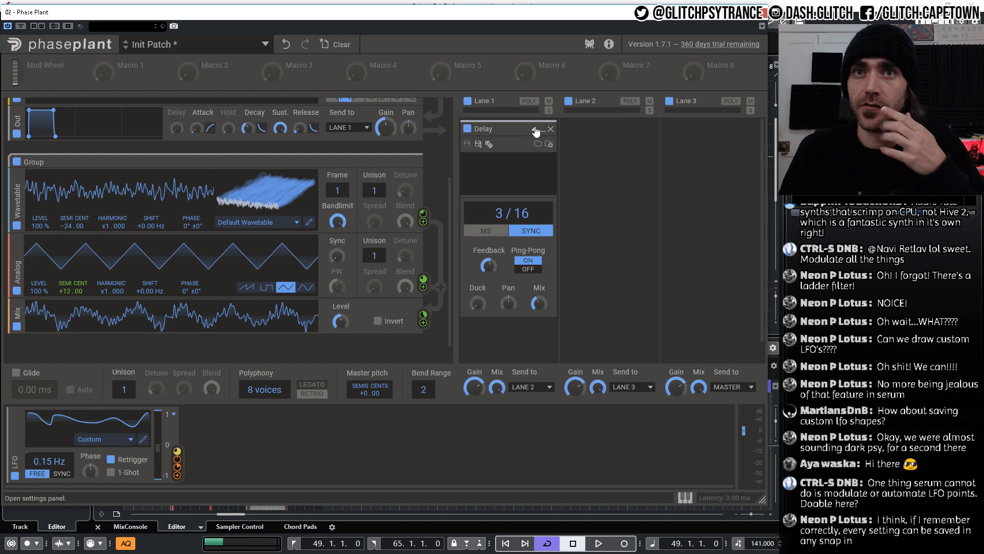
pyautogui.click(536, 130)
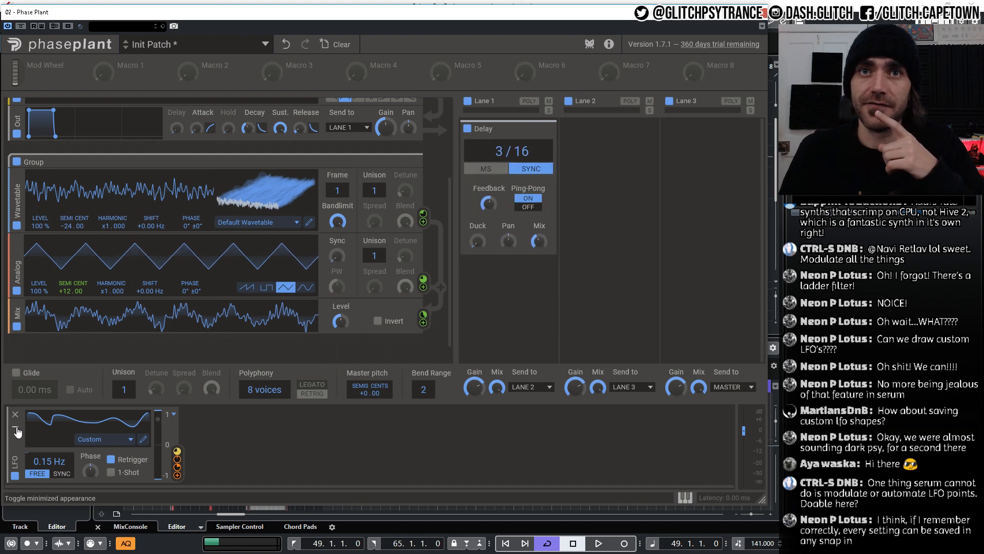
pyautogui.click(17, 432)
pyautogui.click(17, 432)
pyautogui.click(535, 131)
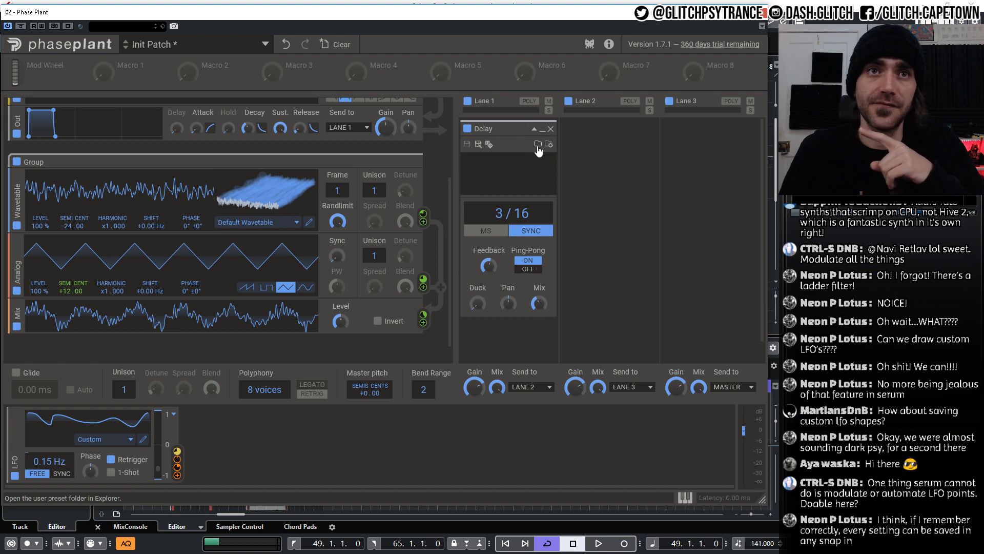
pyautogui.click(535, 129)
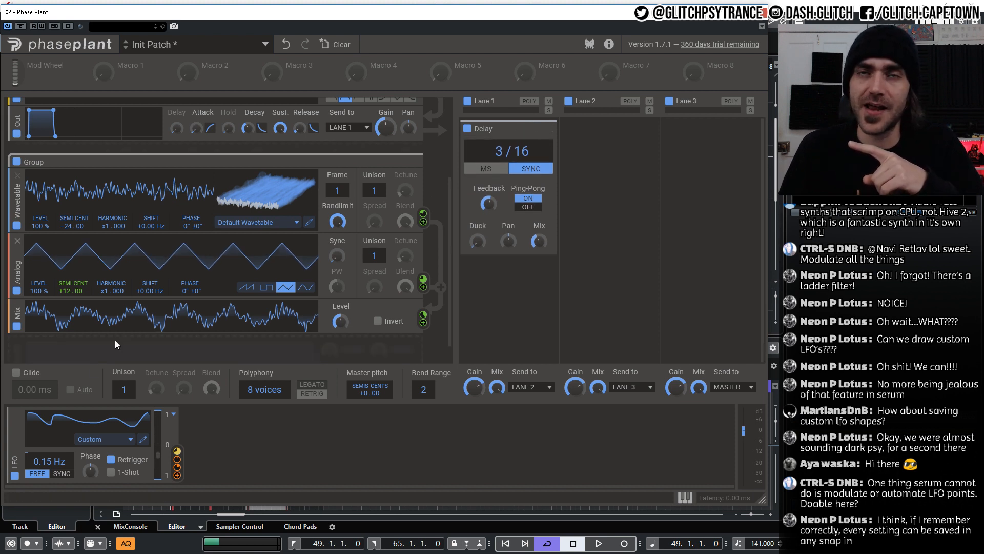
pyautogui.click(16, 432)
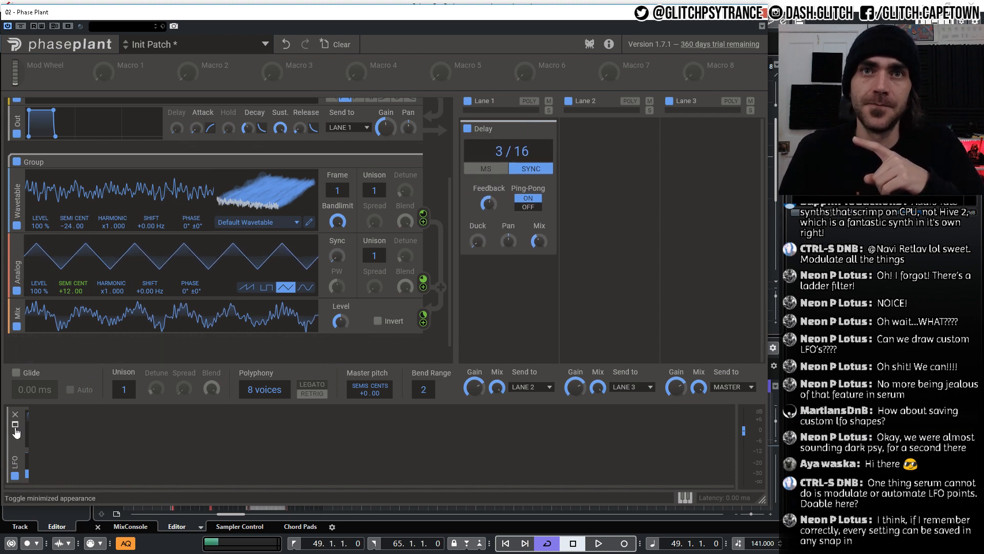
pyautogui.click(15, 429)
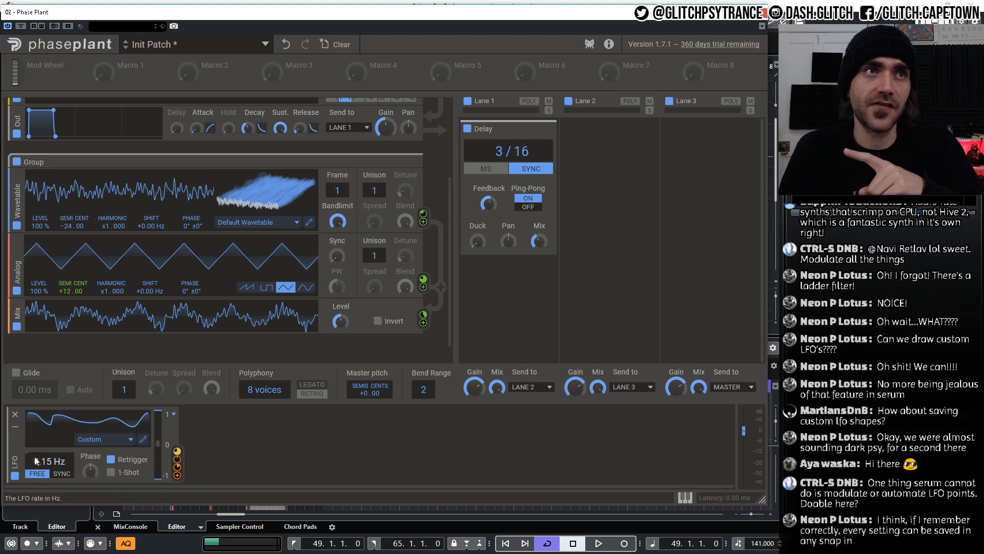
pyautogui.click(16, 427)
pyautogui.click(15, 427)
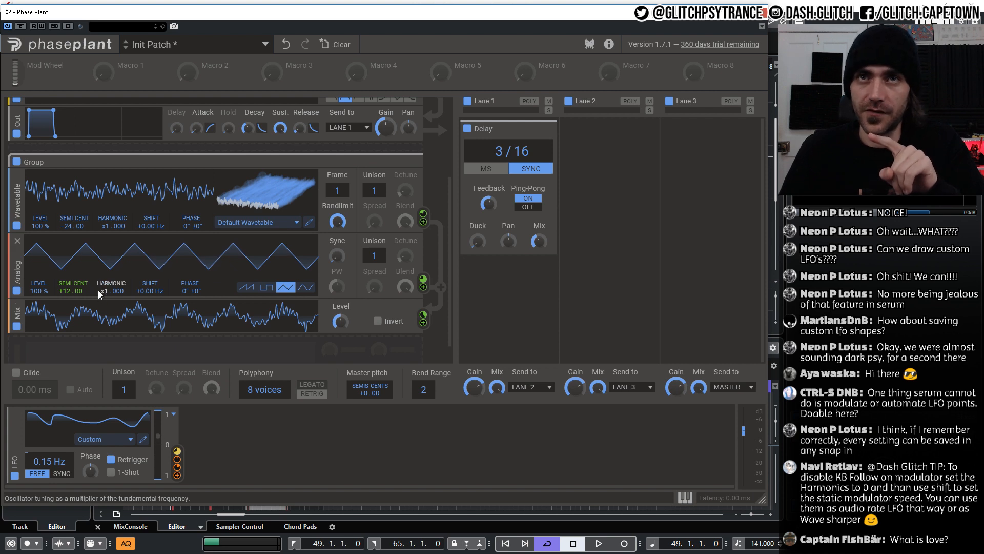
# Collapse both generator groups in the patch.
pyautogui.scroll(2, 107, 292)
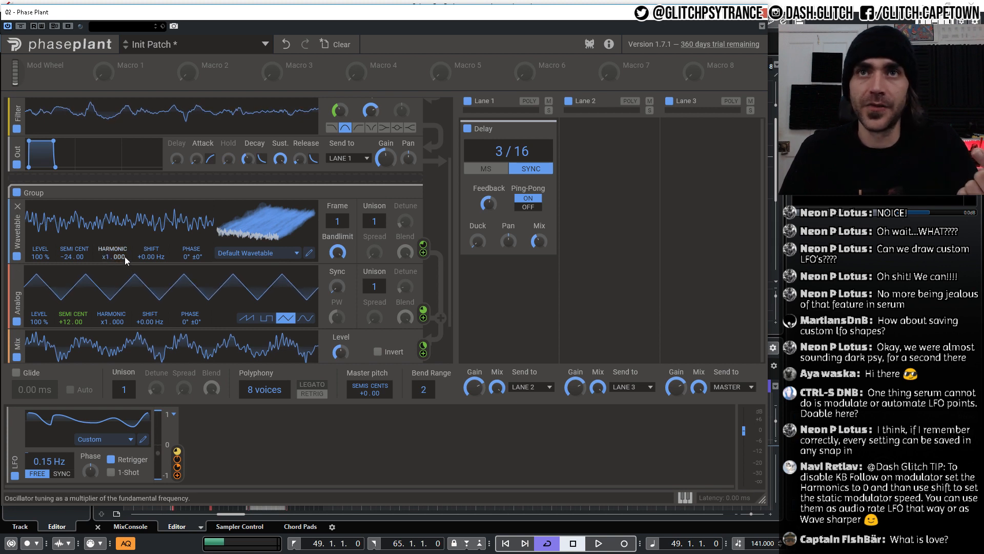
pyautogui.scroll(1, 125, 259)
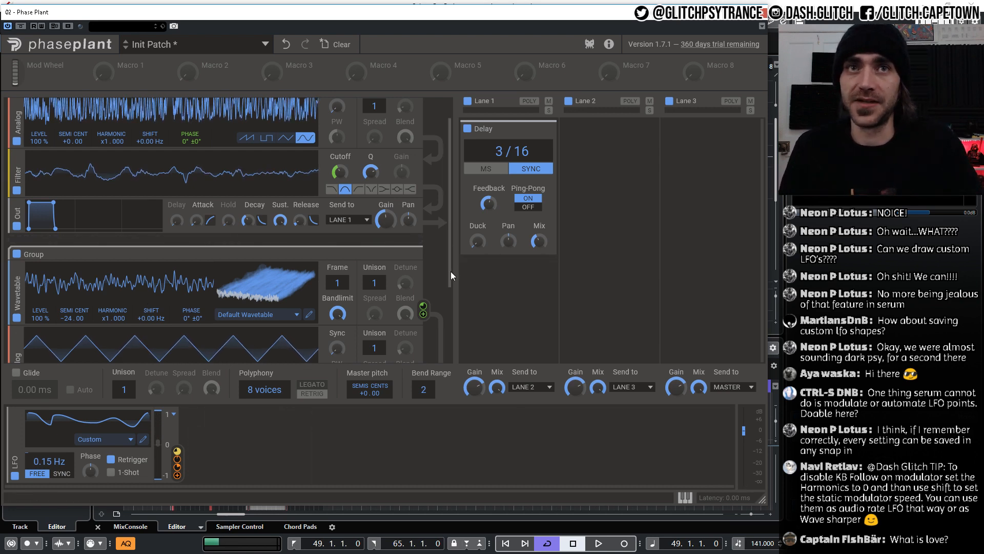
pyautogui.moveTo(450, 271); pyautogui.dragTo(461, 354)
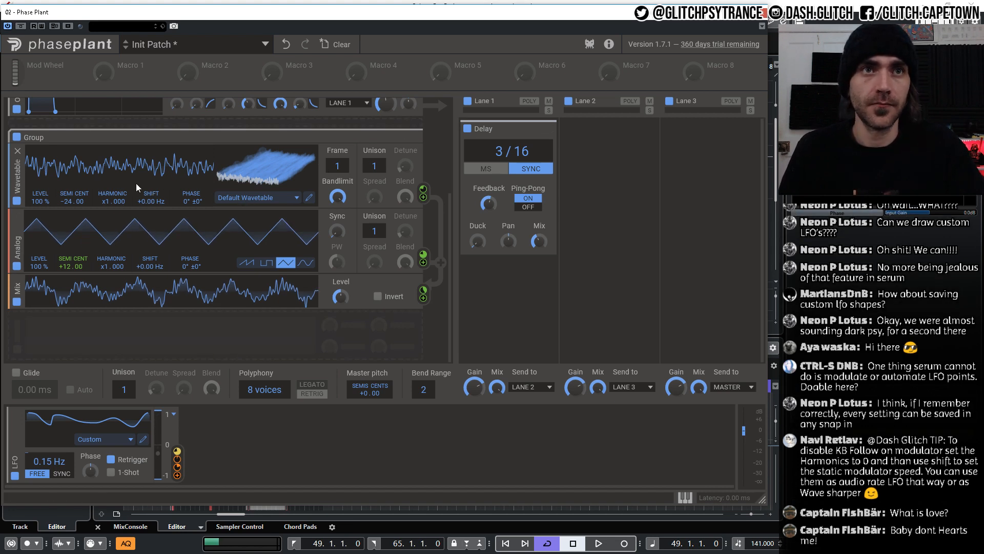
pyautogui.scroll(3, 211, 245)
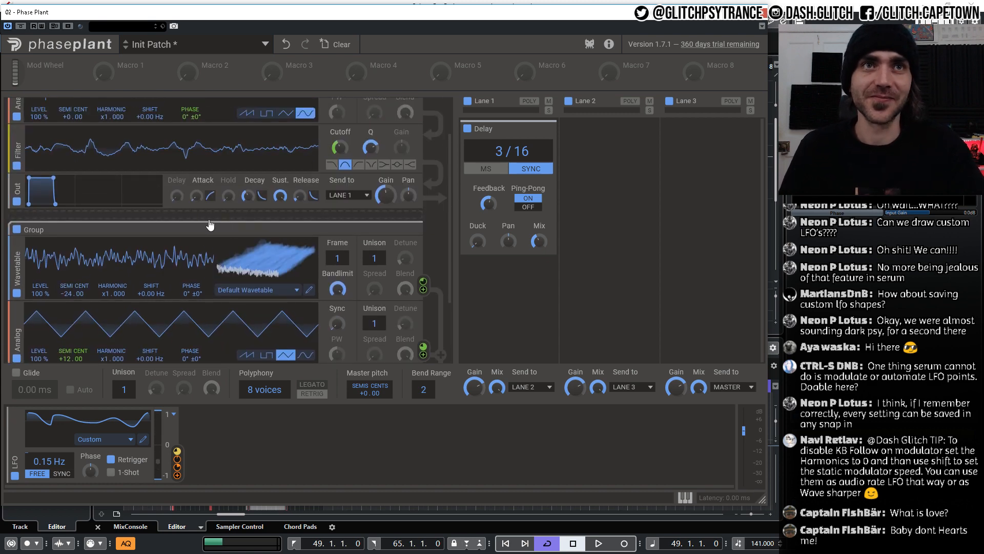
pyautogui.scroll(2, 213, 213)
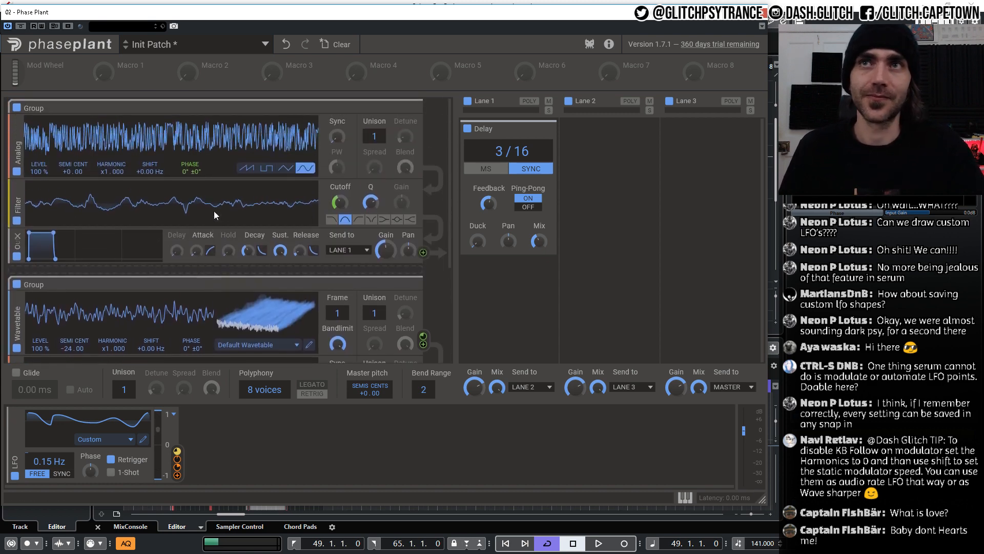
pyautogui.click(405, 288)
pyautogui.click(406, 112)
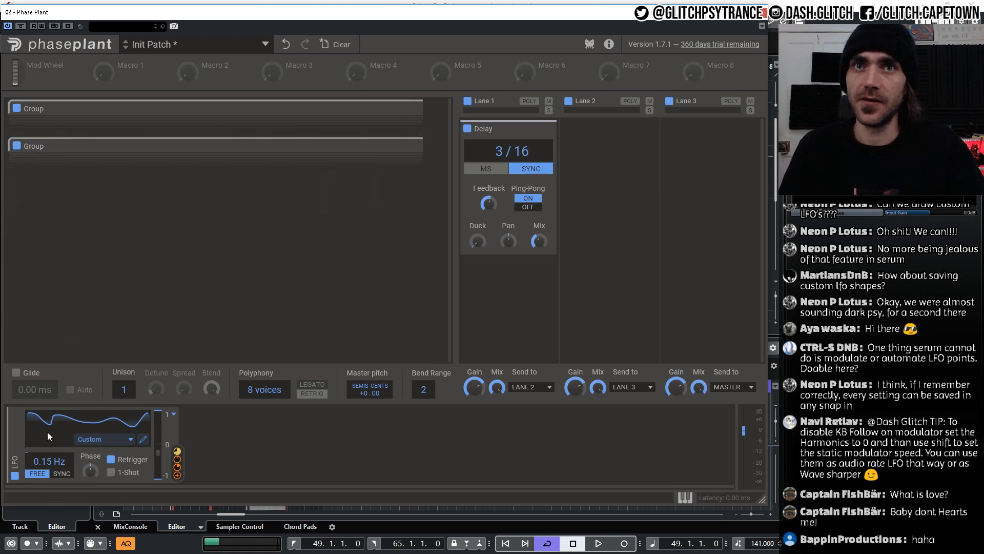
pyautogui.click(63, 511)
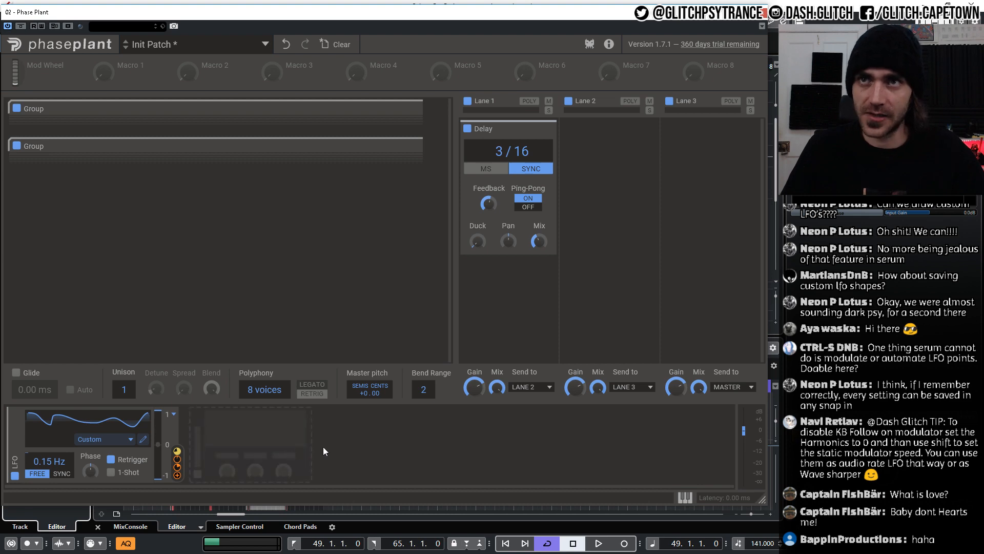
# Move the Phase Plant window to uncover the arrangement, play the project, bring the window back and stop playback.
pyautogui.moveTo(637, 17); pyautogui.dragTo(912, 325)
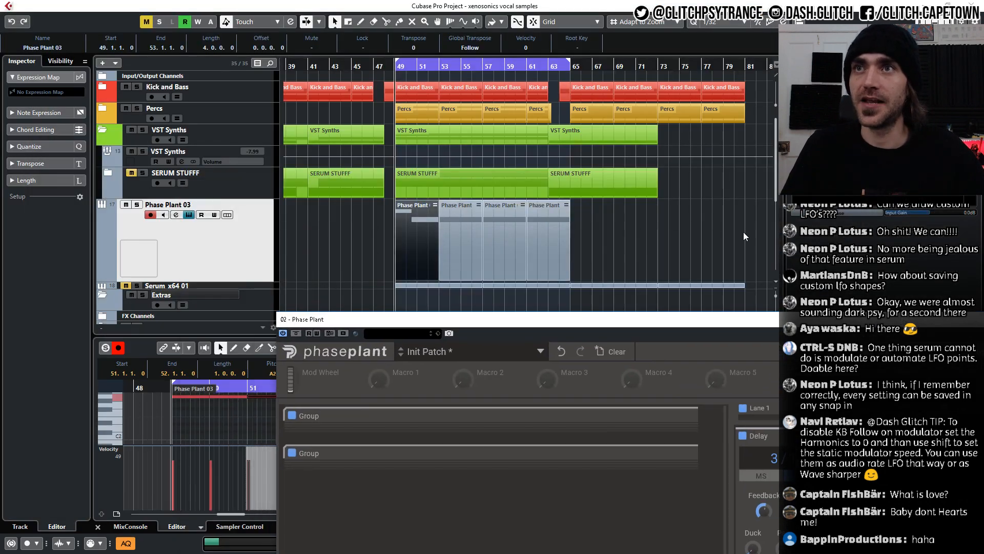
pyautogui.click(743, 230)
pyautogui.press('space')
pyautogui.moveTo(747, 326); pyautogui.dragTo(492, 50)
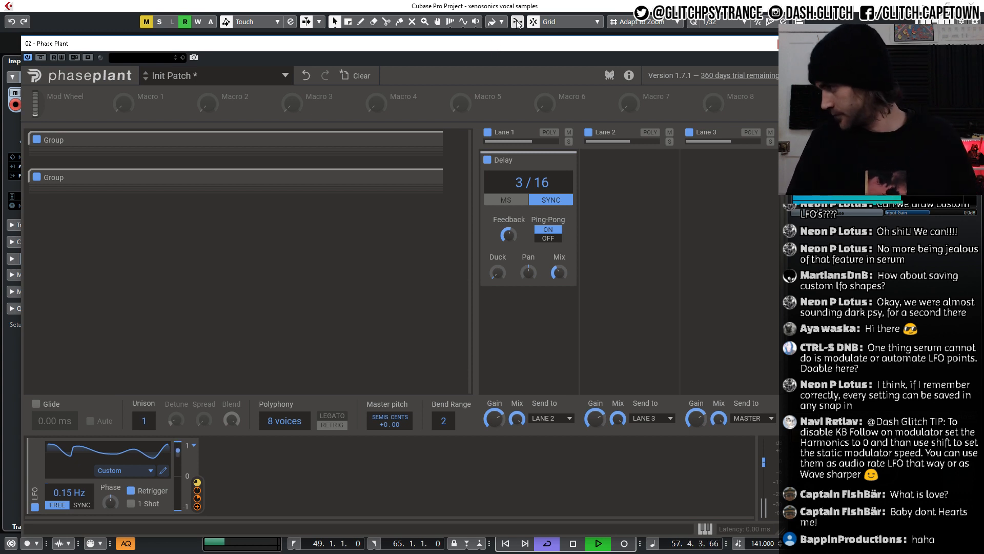
pyautogui.press('space')
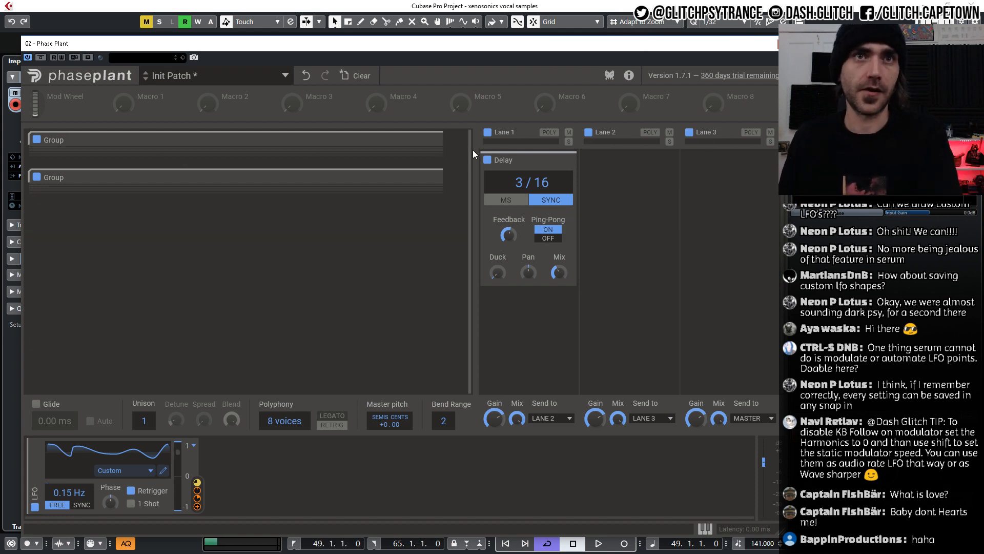
# Save the patch as a new preset named Stream 2 in User Presets and close the preset browser.
pyautogui.click(186, 76)
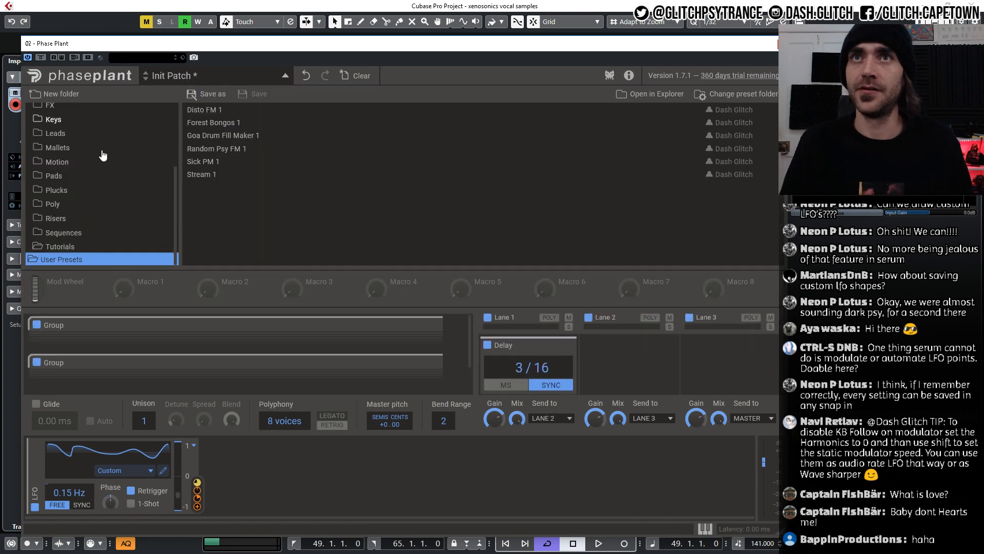
pyautogui.click(209, 97)
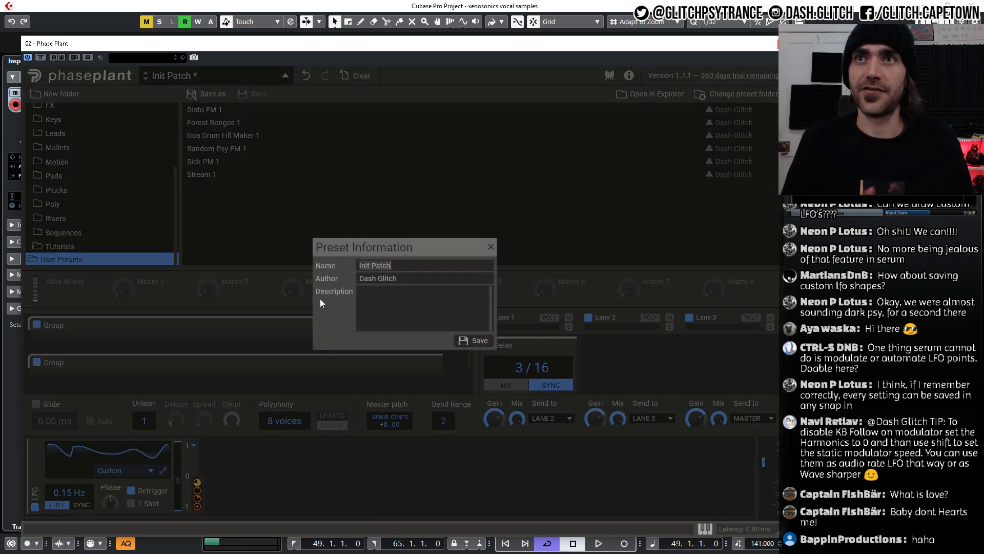
pyautogui.write('Stream 2')
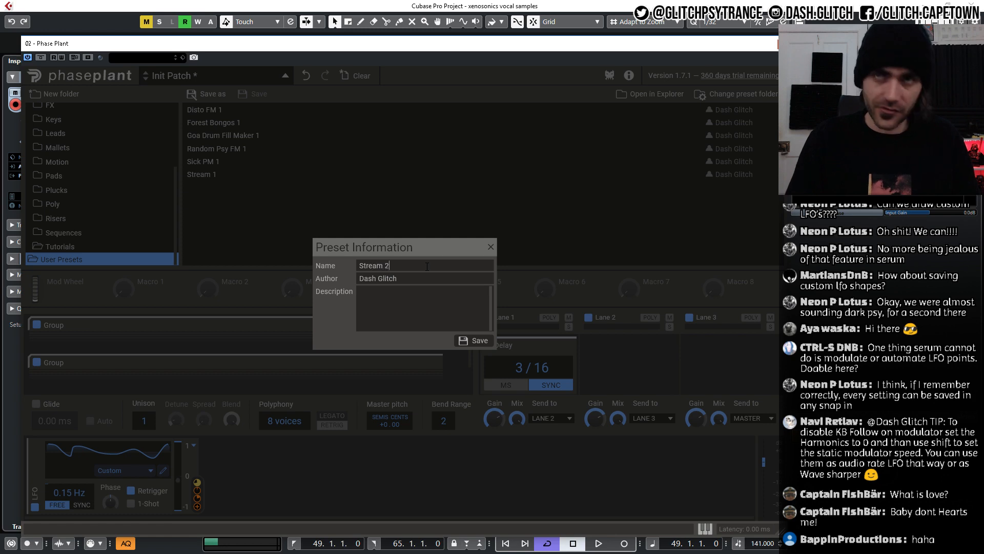
pyautogui.press('Return')
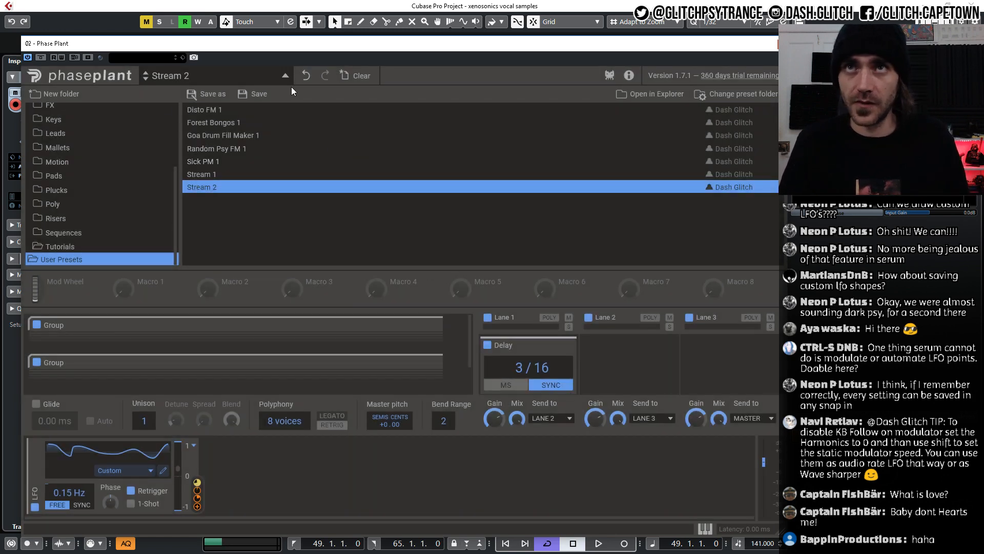
pyautogui.click(264, 81)
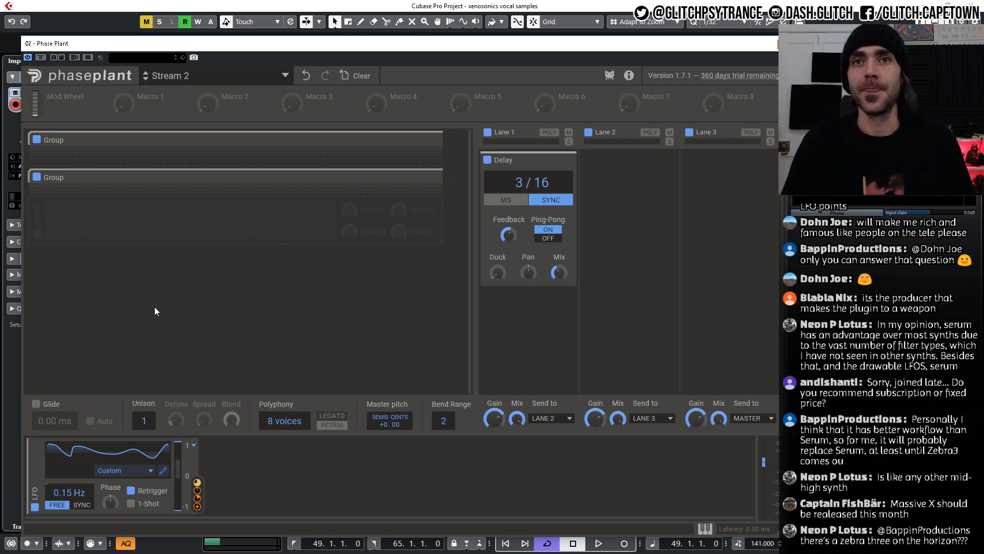
# Clear the patch to start from Init Patch and add a Sampler generator.
pyautogui.click(360, 76)
pyautogui.click(238, 159)
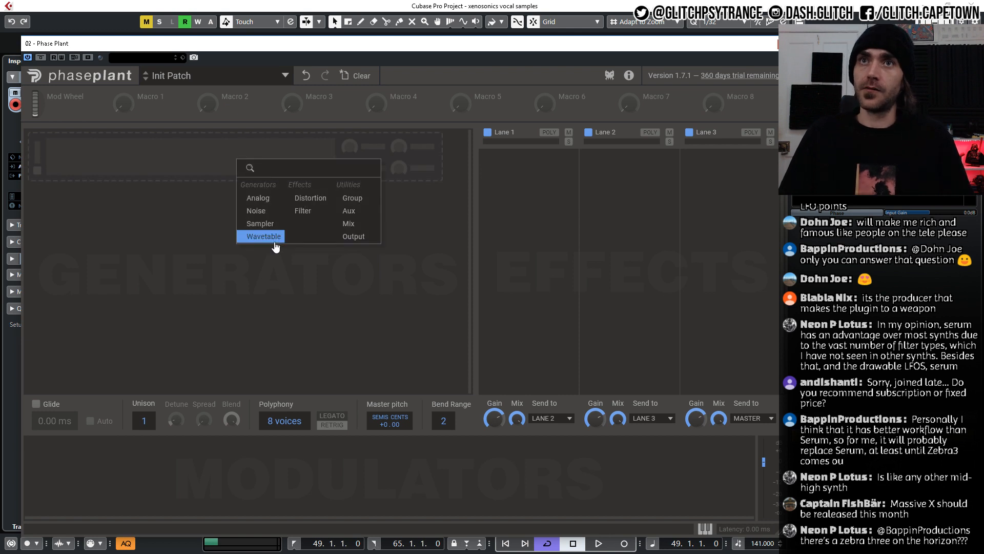
pyautogui.click(260, 223)
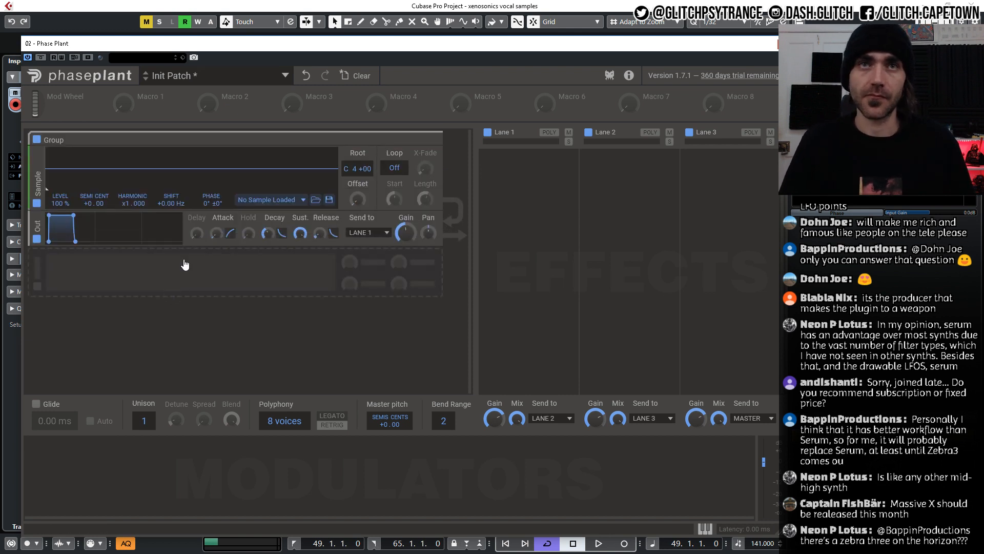
# Load the Bongo High 1 sample from the VSCO 2 CE Percussion folder into the Sampler.
pyautogui.click(286, 204)
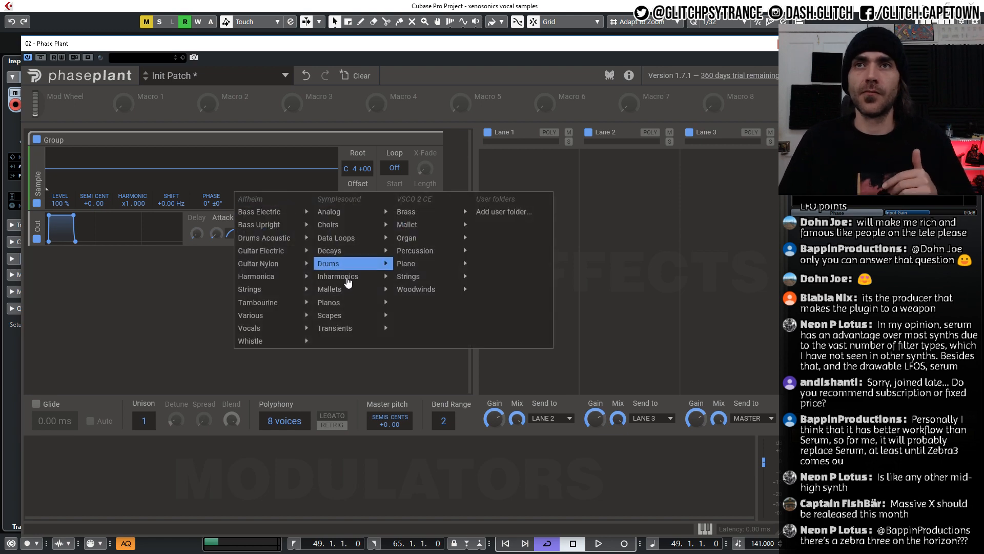
pyautogui.moveTo(346, 280)
pyautogui.moveTo(412, 256)
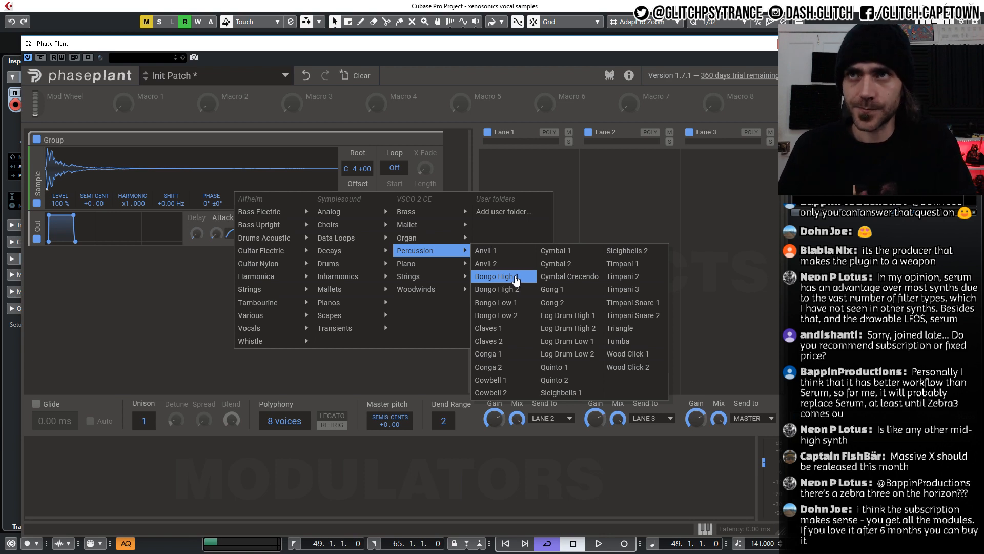
pyautogui.click(516, 279)
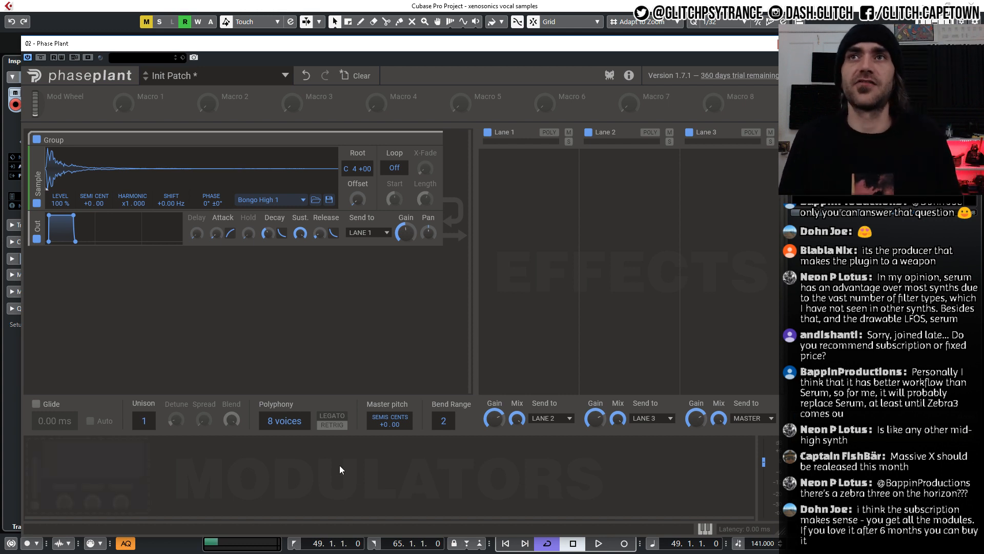
# Add a Random modulator to the empty modulator section of the patch.
pyautogui.click(71, 474)
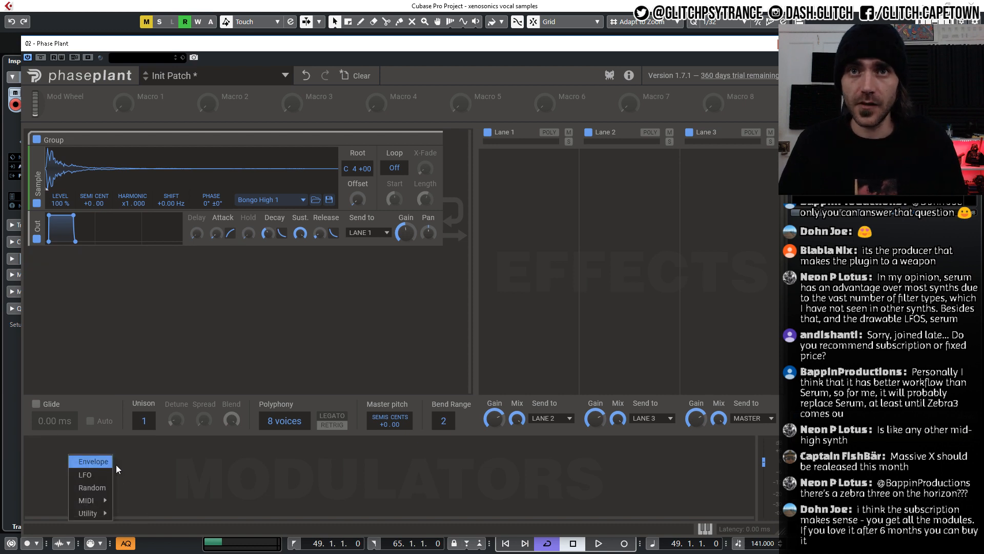
pyautogui.click(85, 488)
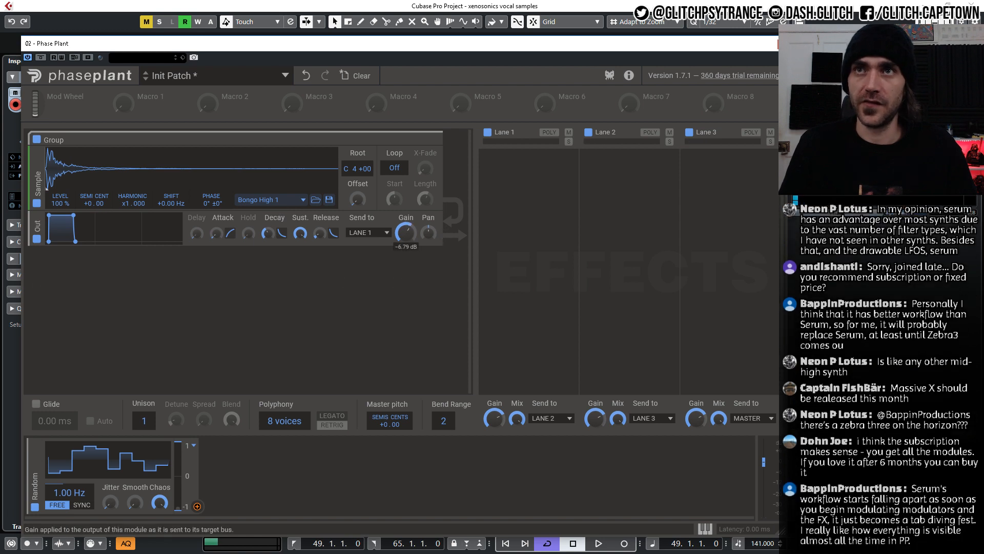
# Set the sampler's loop mode to Infinite and reduce the loop length to a very short portion of the sample's start.
pyautogui.click(394, 168)
pyautogui.moveTo(398, 196)
pyautogui.mouseDown()
pyautogui.moveTo(398, 243)
pyautogui.moveTo(427, 214)
pyautogui.moveTo(426, 229)
pyautogui.moveTo(427, 177)
pyautogui.mouseUp()
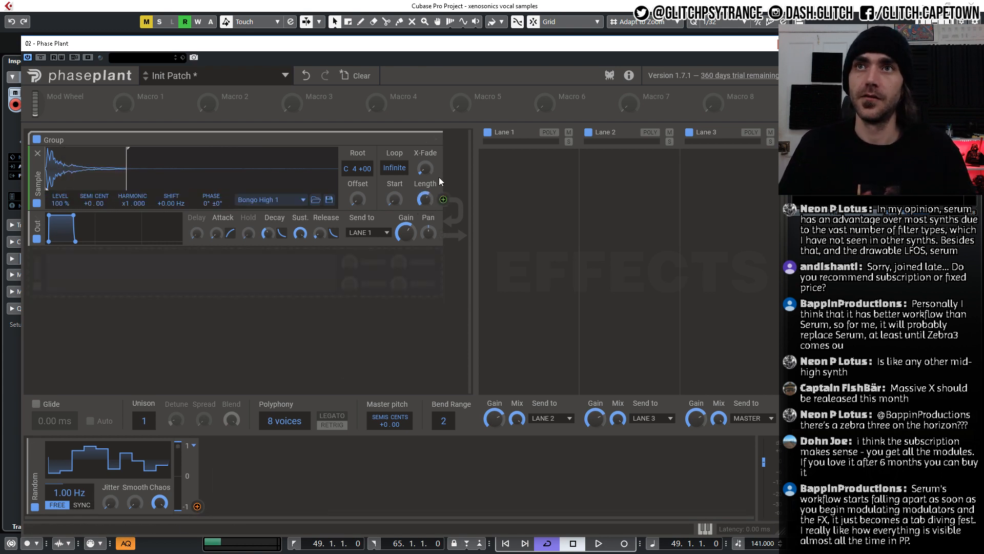
pyautogui.moveTo(428, 203); pyautogui.dragTo(428, 231)
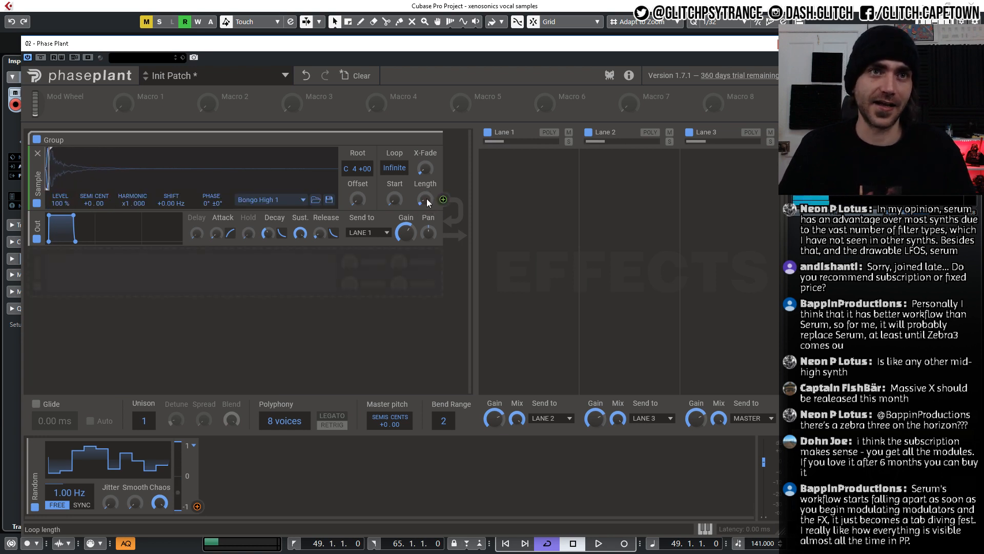
pyautogui.moveTo(425, 199)
pyautogui.mouseDown()
pyautogui.moveTo(425, 187)
pyautogui.moveTo(425, 207)
pyautogui.moveTo(430, 201)
pyautogui.mouseUp()
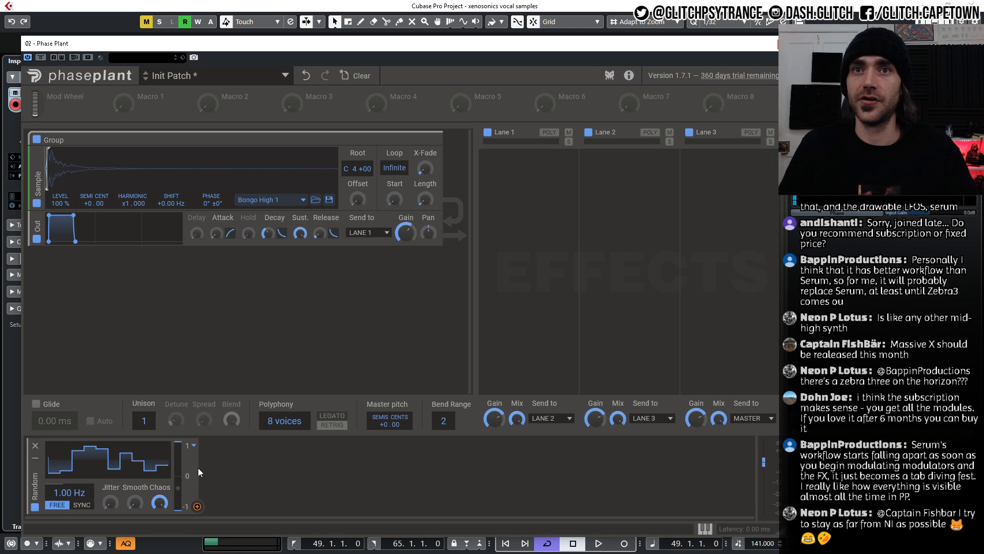
# Route the Random modulator to the sampler's loop Length and readjust the base loop length.
pyautogui.moveTo(197, 506); pyautogui.dragTo(428, 200)
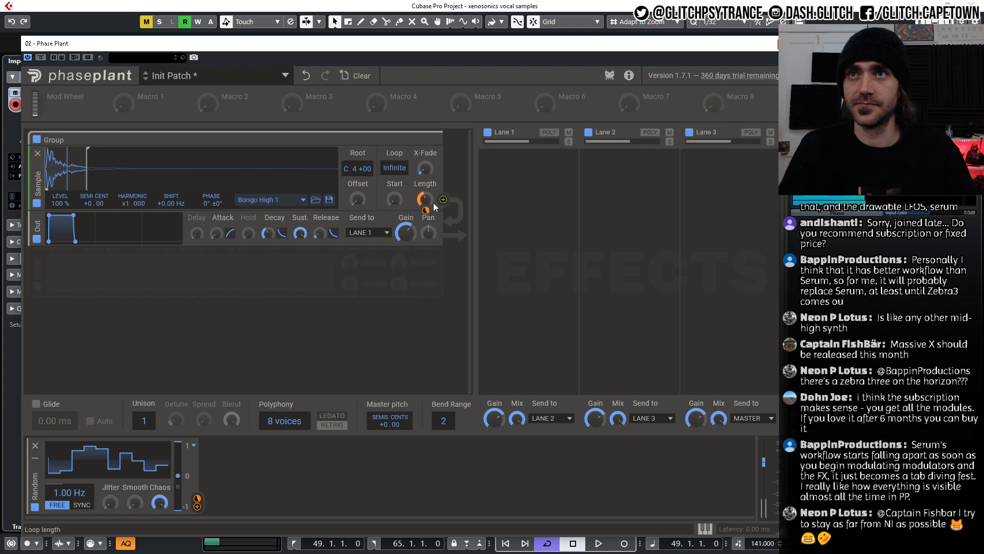
pyautogui.moveTo(428, 199); pyautogui.dragTo(427, 203)
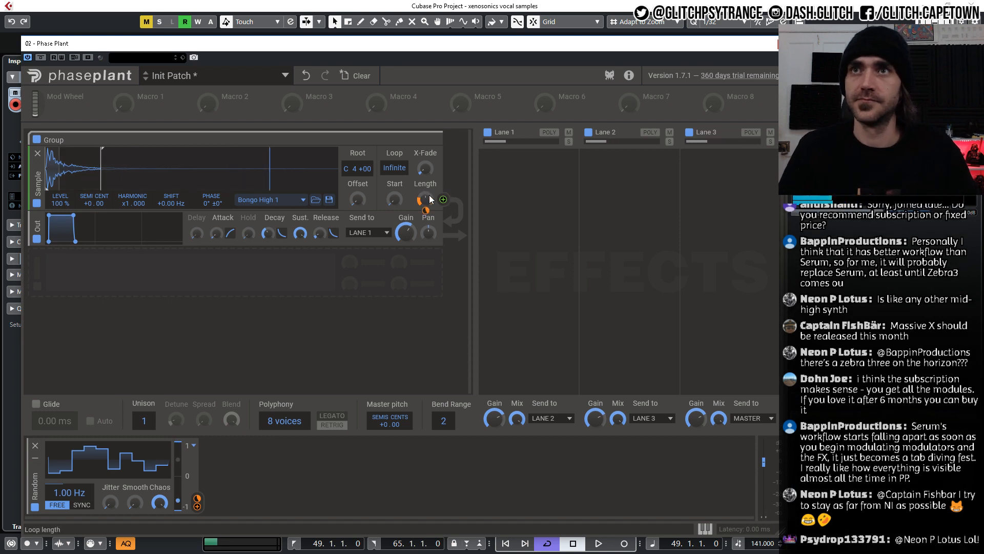
pyautogui.moveTo(426, 210)
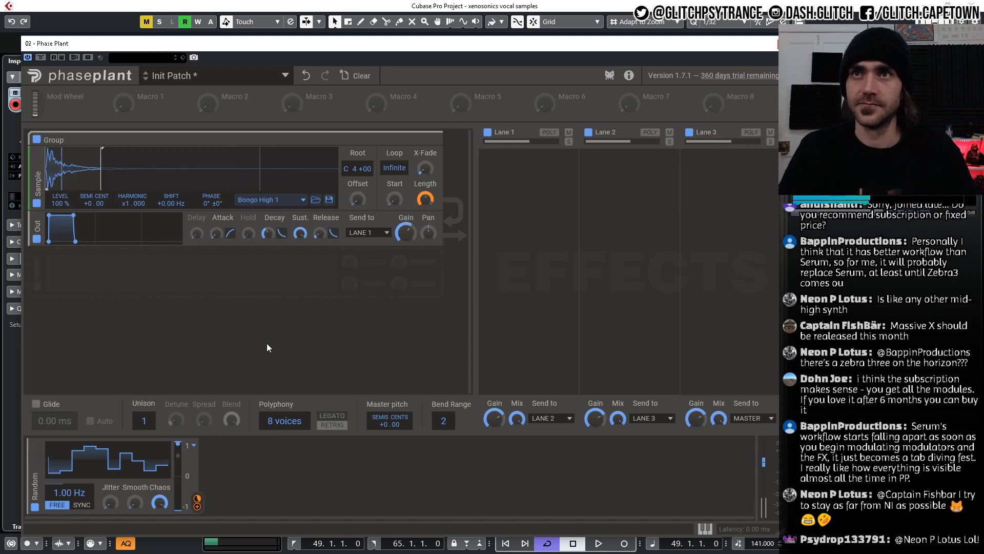
# Set the Random modulator's output range to Unipolar after trying the Bipolar option.
pyautogui.click(194, 446)
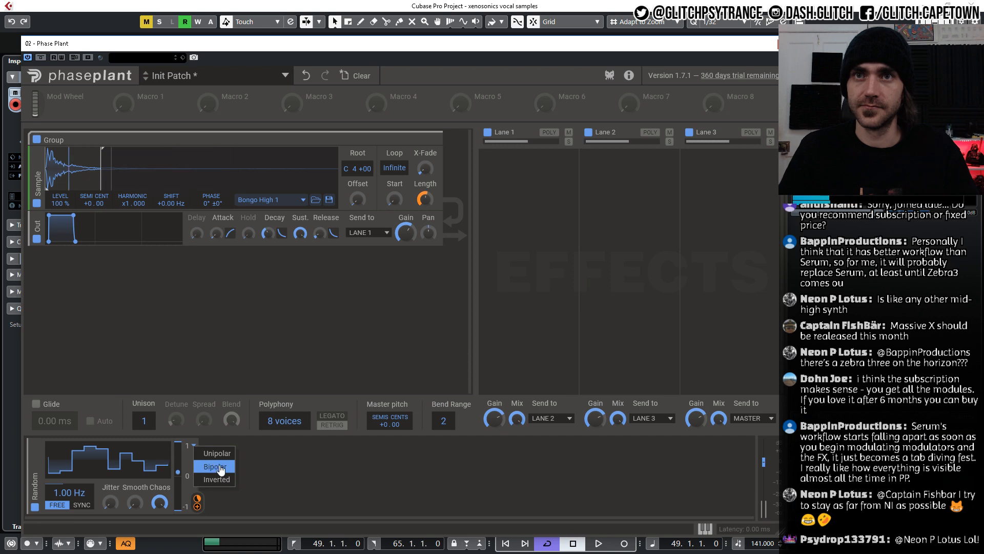
pyautogui.click(216, 467)
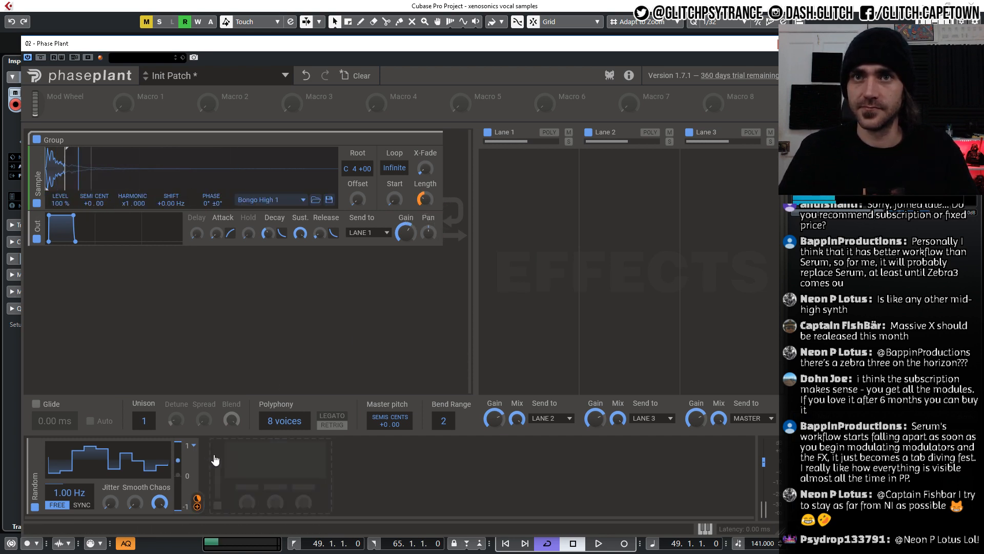
pyautogui.click(192, 447)
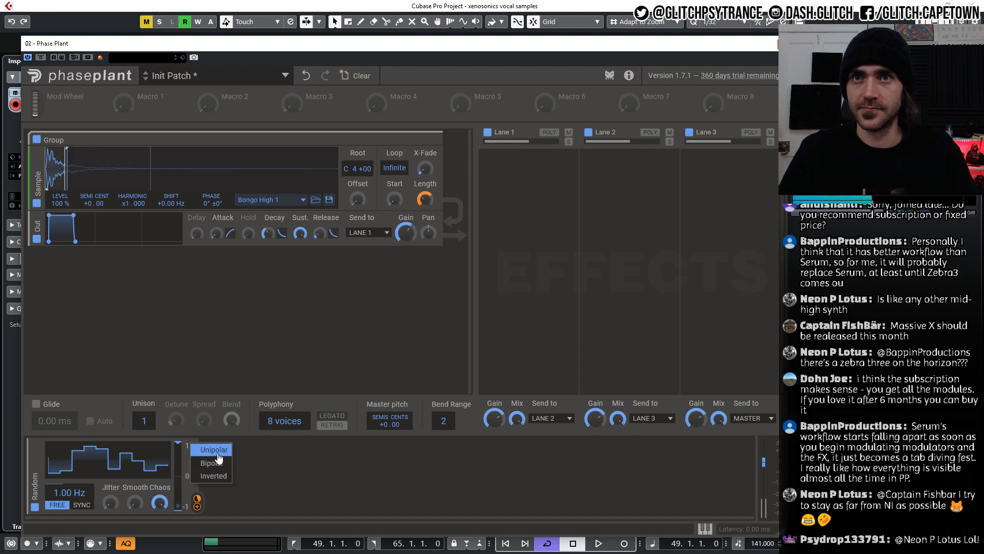
pyautogui.click(207, 457)
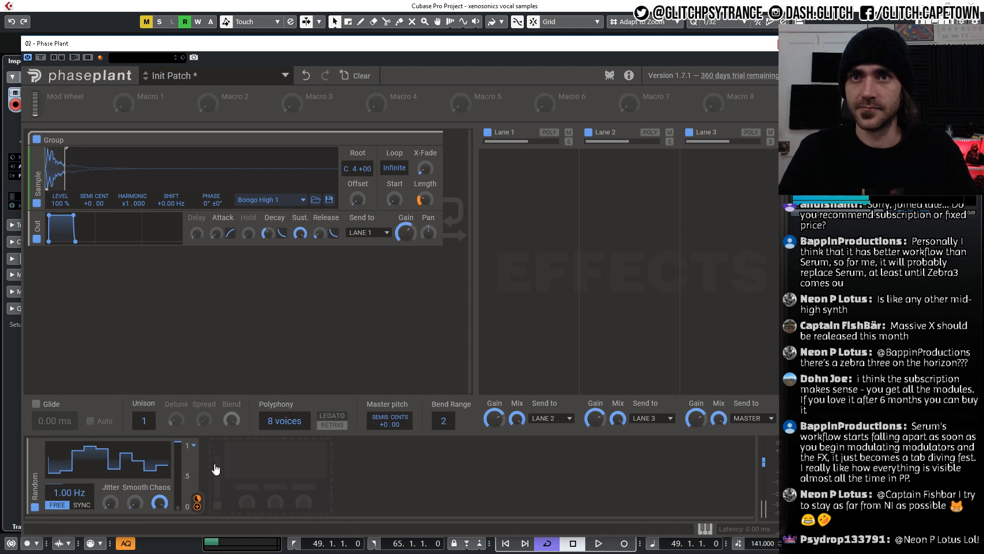
# Fine-tune the sampler's base loop length and the amount of Random modulation applied to it.
pyautogui.moveTo(427, 200)
pyautogui.mouseDown()
pyautogui.moveTo(425, 189)
pyautogui.moveTo(426, 199)
pyautogui.mouseUp()
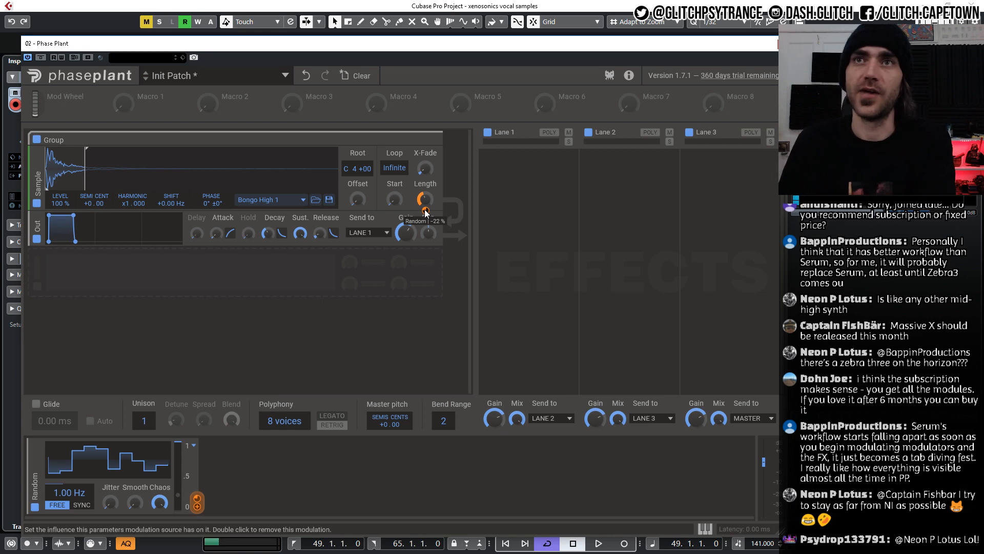
pyautogui.moveTo(426, 210); pyautogui.dragTo(429, 210)
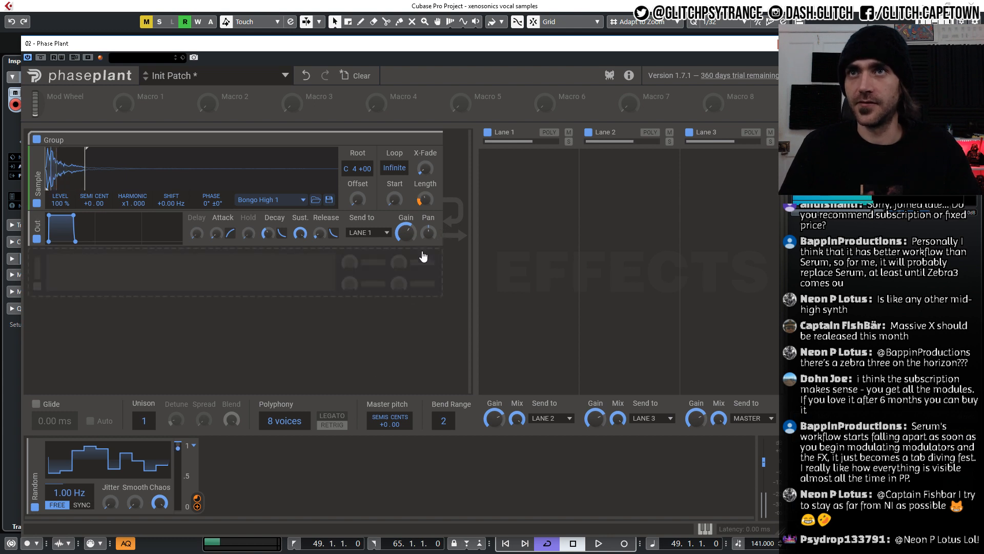
pyautogui.moveTo(426, 210); pyautogui.dragTo(428, 202)
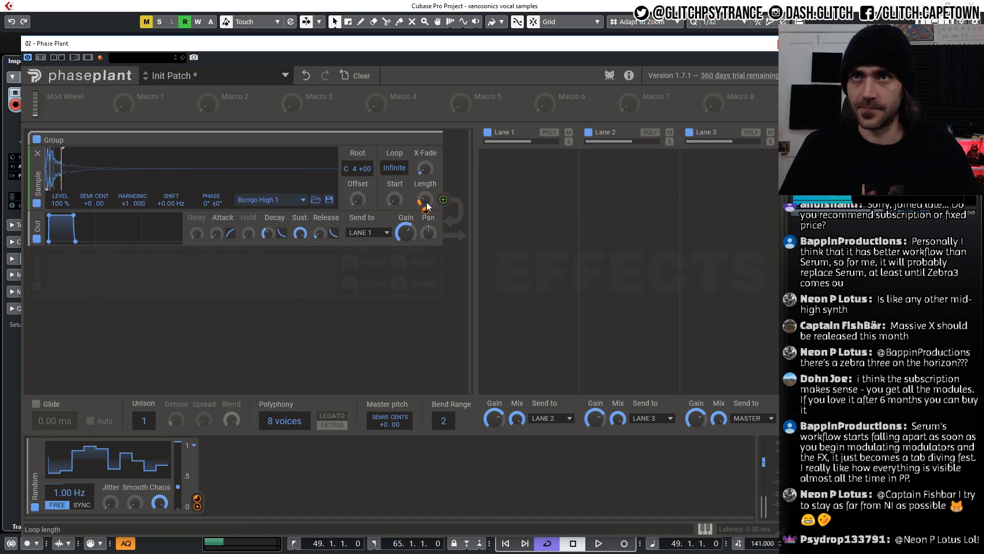
pyautogui.click(198, 506)
pyautogui.click(198, 506)
pyautogui.click(230, 483)
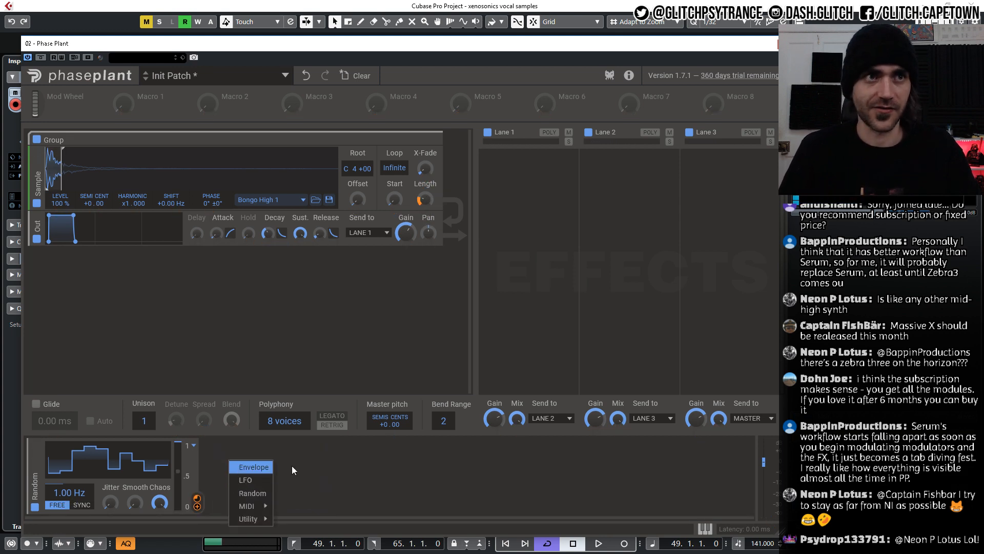
pyautogui.click(331, 355)
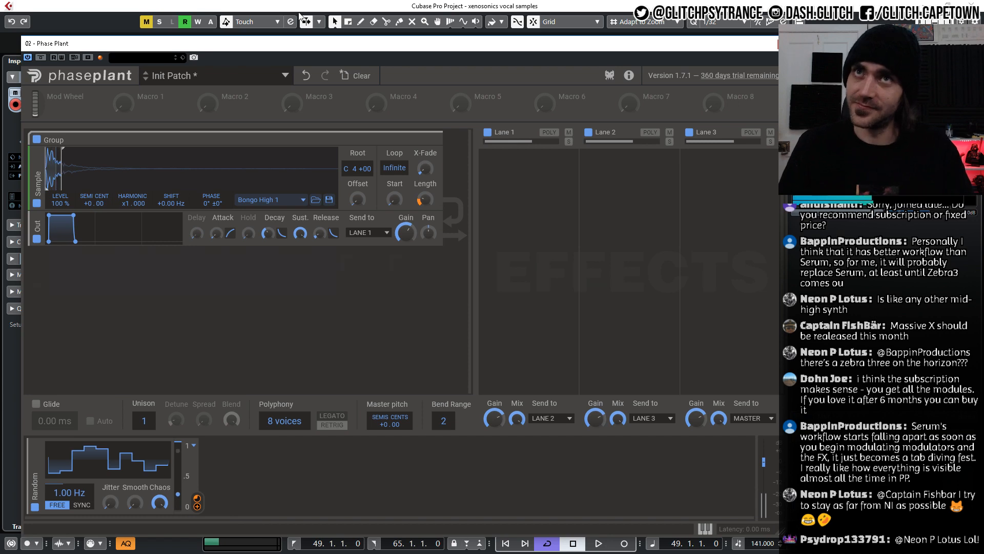
# Move the Phase Plant window aside to uncover the key editor and shorten all notes in the part to 0.0.1.0.
pyautogui.moveTo(278, 45); pyautogui.dragTo(805, 61)
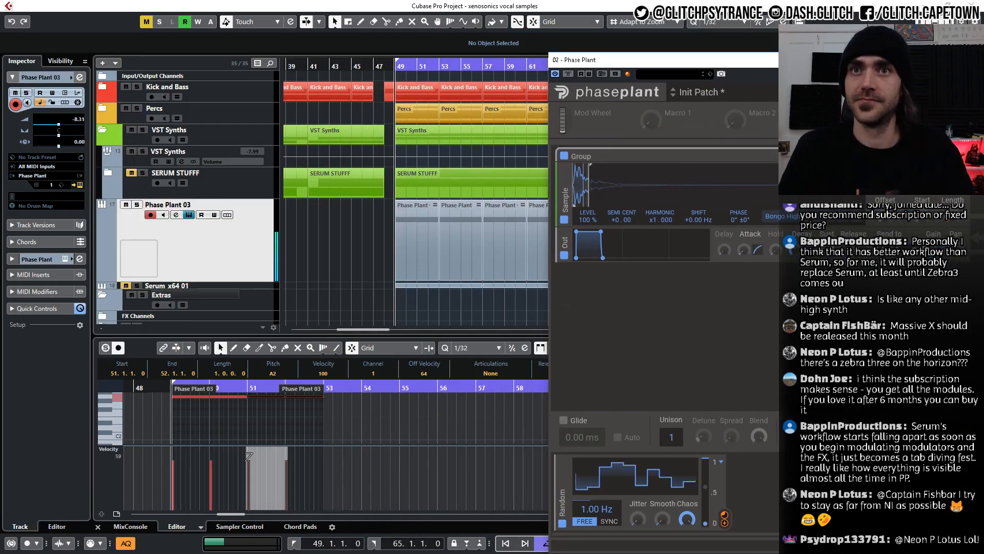
pyautogui.click(226, 417)
pyautogui.press('h')
pyautogui.press('h')
pyautogui.press('h')
pyautogui.press('h')
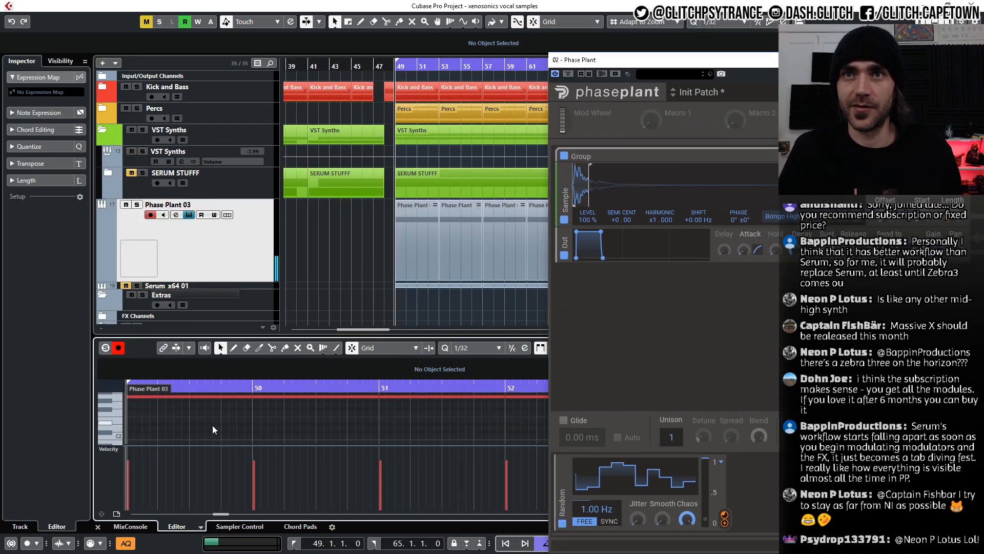
pyautogui.hscroll(3, 405, 419)
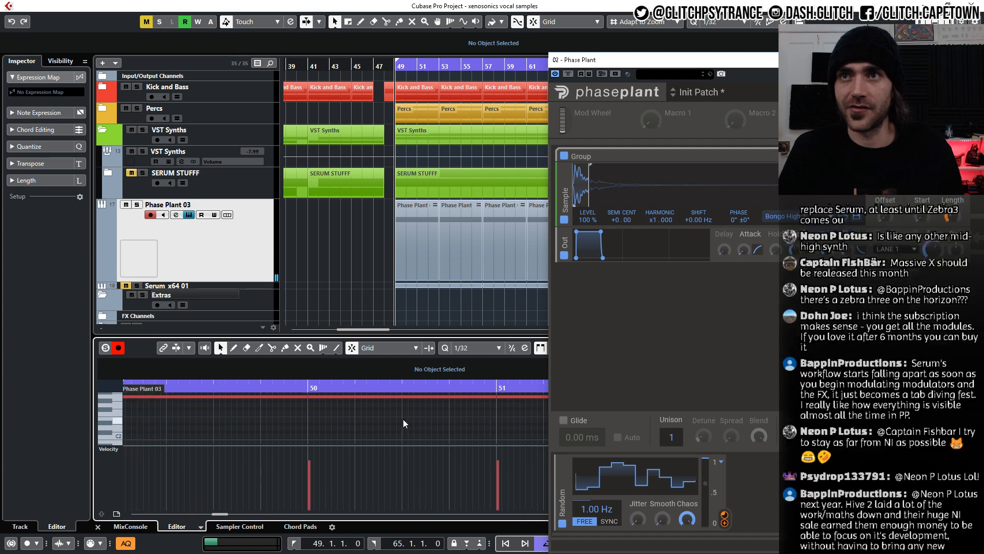
pyautogui.scroll(-1, 400, 420)
pyautogui.hotkey('ctrl', 'a')
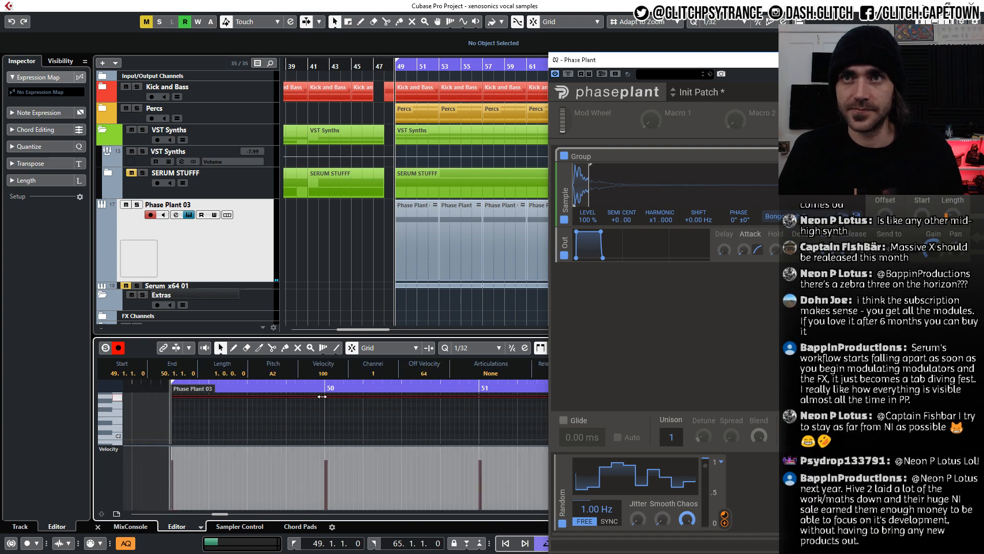
pyautogui.moveTo(323, 398); pyautogui.dragTo(175, 417)
# Enlarge the key editor's note area by shrinking the velocity lane and raising the divider to the arrangement.
pyautogui.press('h')
pyautogui.press('h')
pyautogui.press('h')
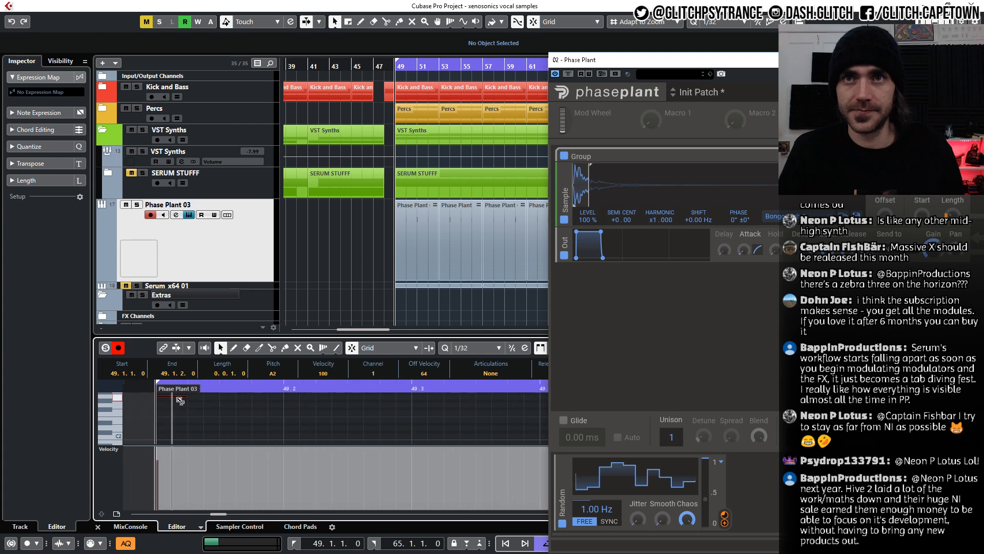
pyautogui.scroll(4, 202, 398)
pyautogui.click(216, 425)
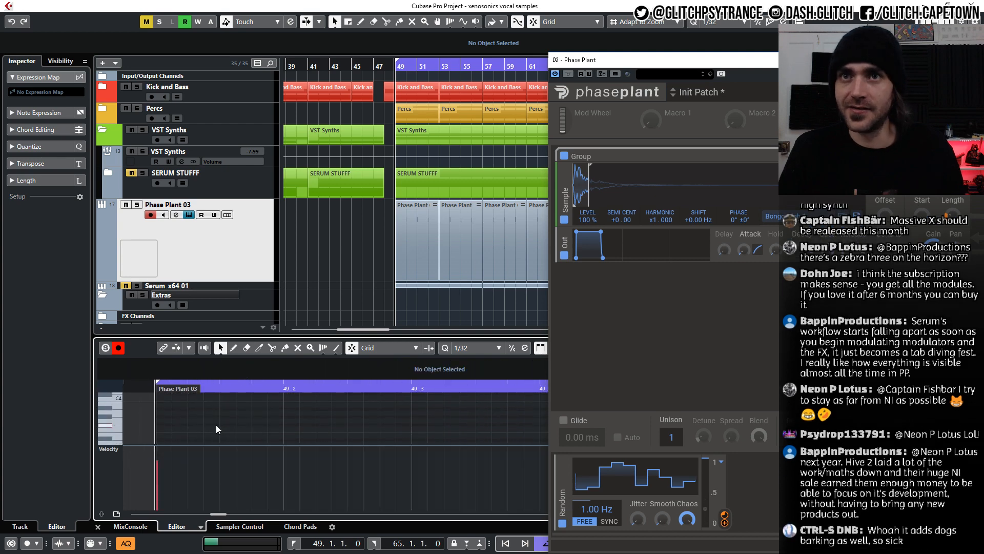
pyautogui.scroll(-2, 215, 423)
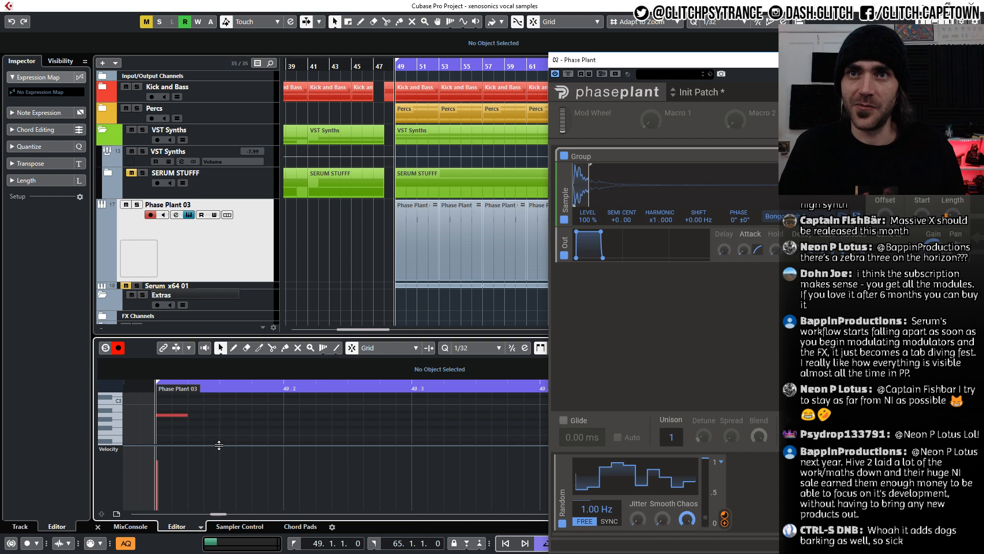
pyautogui.moveTo(219, 445); pyautogui.dragTo(221, 479)
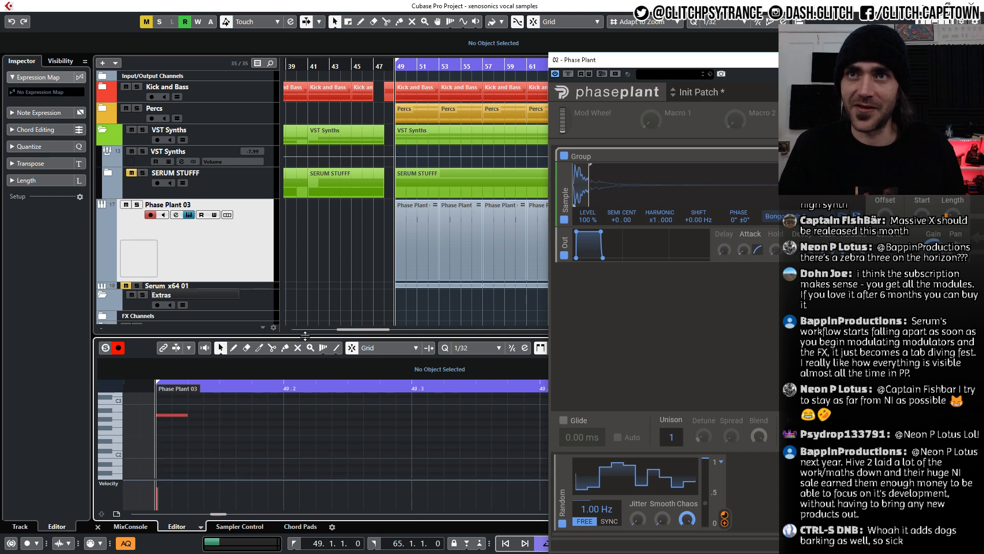
pyautogui.moveTo(306, 336); pyautogui.dragTo(310, 224)
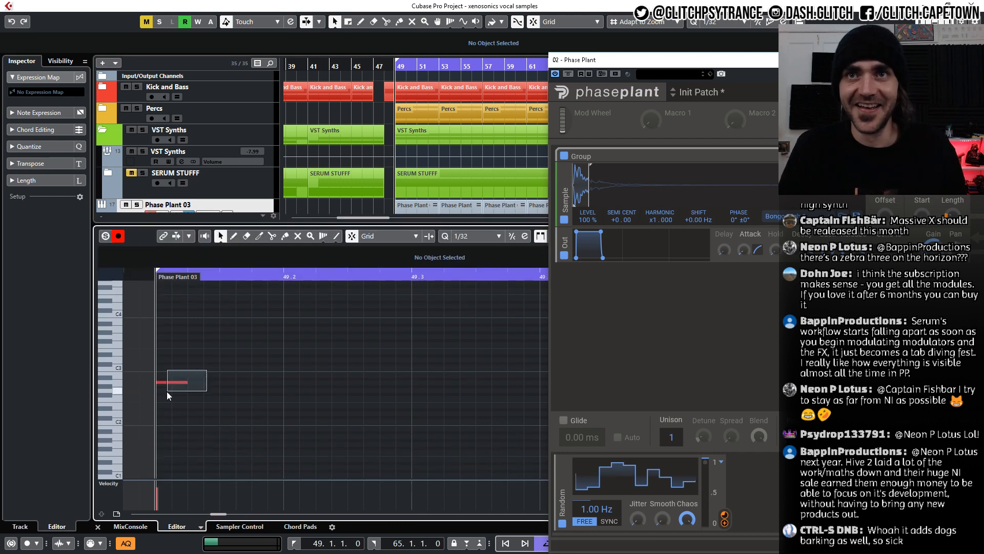
# Duplicate the first A2 note repeatedly until bar 49 is filled with consecutive sixteenth notes.
pyautogui.moveTo(207, 370); pyautogui.dragTo(167, 391)
pyautogui.scroll(-2, 191, 393)
pyautogui.hotkey('ctrl', 'd')
pyautogui.hotkey('ctrl', 'd')
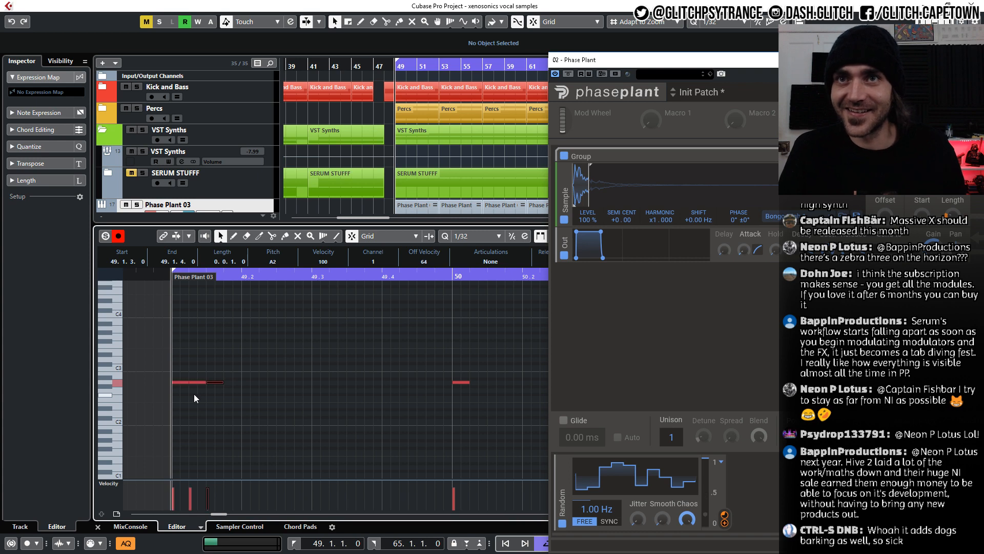
pyautogui.hotkey('ctrl', 'd')
pyautogui.hotkey('ctrl', 'd')
pyautogui.hotkey('ctrl', 'd')
pyautogui.hotkey('ctrl', 'd')
pyautogui.hotkey('ctrl', 'd')
pyautogui.hotkey('ctrl', 'd')
pyautogui.hotkey('ctrl', 'd')
pyautogui.hotkey('ctrl', 'd')
pyautogui.hotkey('ctrl', 'd')
pyautogui.hotkey('ctrl', 'd')
pyautogui.hotkey('ctrl', 'd')
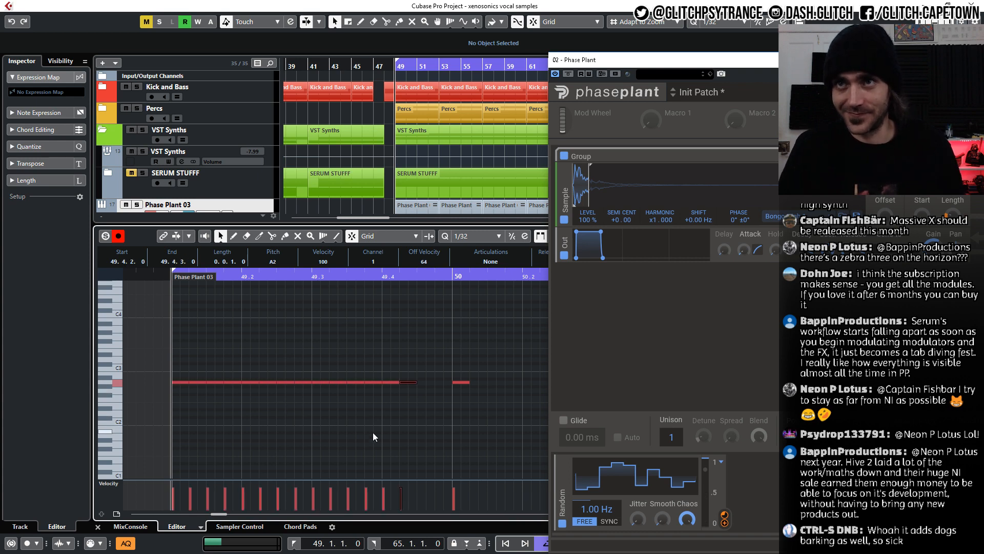
pyautogui.hotkey('ctrl', 'd')
pyautogui.hotkey('ctrl', 'd')
pyautogui.scroll(-3, 394, 414)
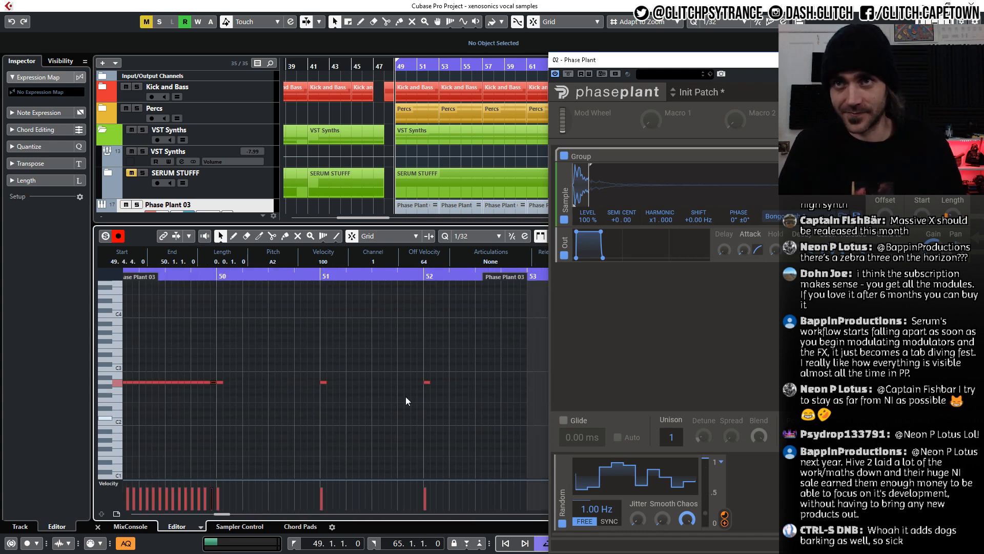
# Delete the single notes in bars 50 to 52 and duplicate the filled bar 49 across them.
pyautogui.moveTo(486, 351); pyautogui.dragTo(220, 398)
pyautogui.press('Delete')
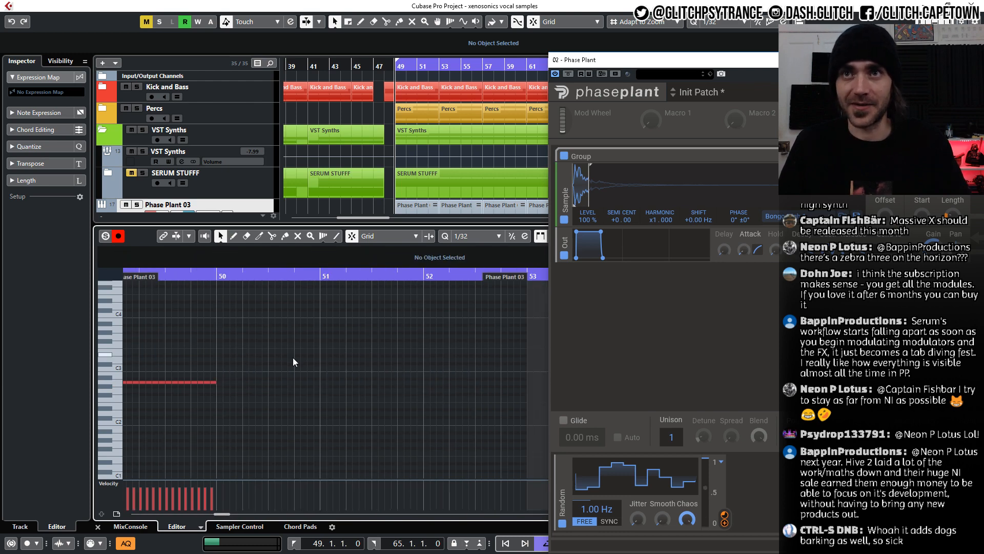
pyautogui.hscroll(-2, 293, 358)
pyautogui.moveTo(361, 343); pyautogui.dragTo(217, 413)
pyautogui.hotkey('ctrl', 'd')
pyautogui.hotkey('ctrl', 'd')
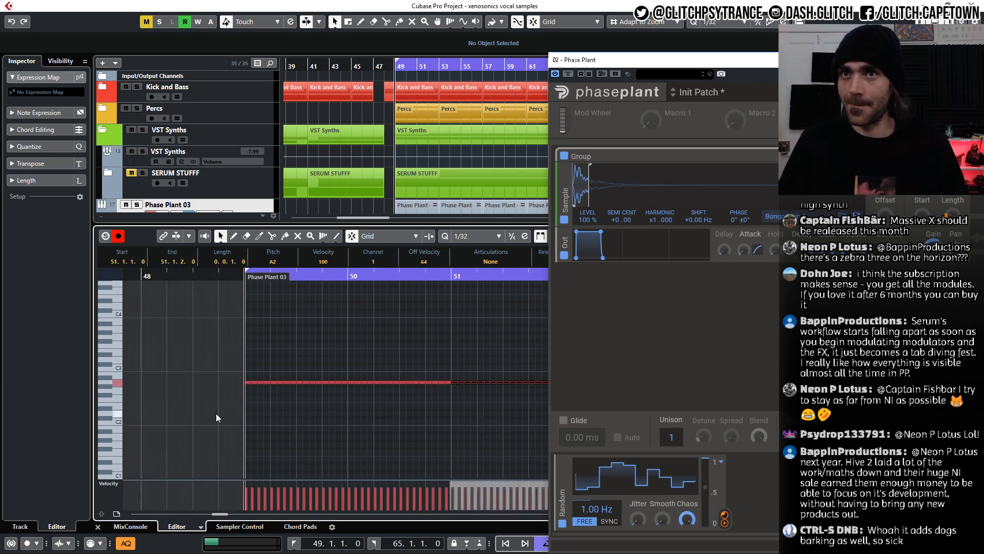
pyautogui.hscroll(4, 217, 414)
# Reduce the key editor's height to show the arrangement again and solo the Phase Plant 03 track for playback.
pyautogui.click(214, 420)
pyautogui.moveTo(323, 228); pyautogui.dragTo(315, 337)
pyautogui.click(354, 233)
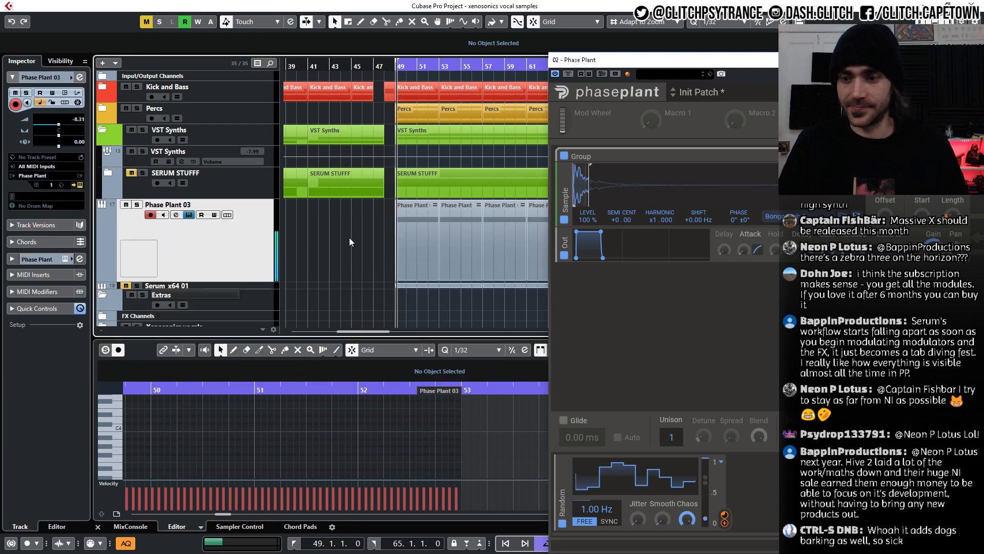
pyautogui.press('s')
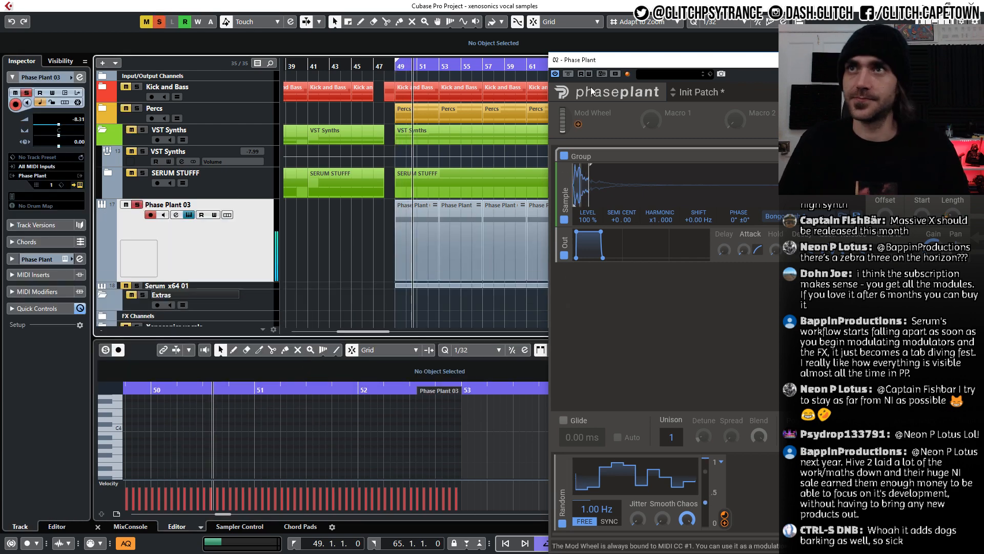
# Select all notes in the part and shorten them to 0.0.0.89, leaving small gaps between them.
pyautogui.scroll(-2, 317, 434)
pyautogui.click(332, 432)
pyautogui.hotkey('ctrl', 'a')
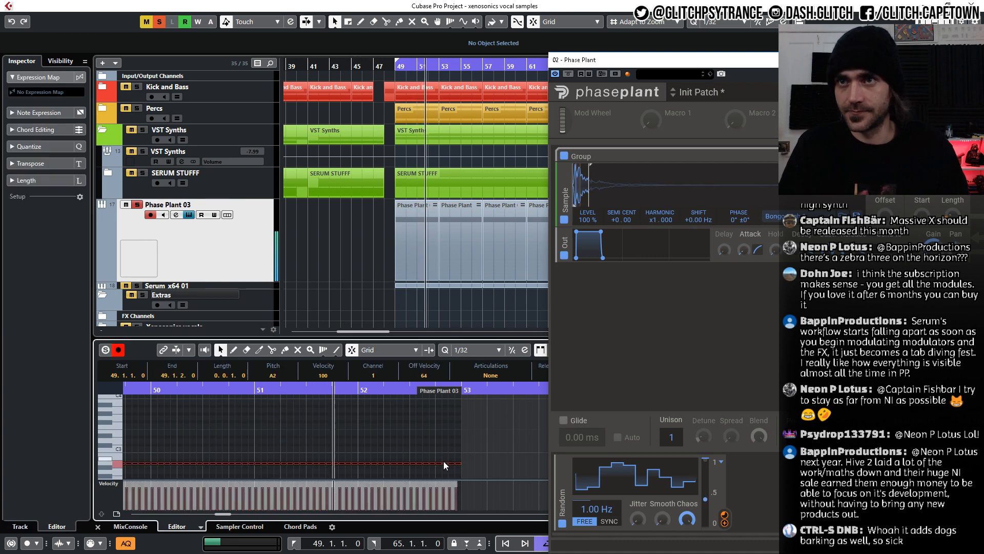
pyautogui.scroll(4, 458, 463)
pyautogui.moveTo(445, 463); pyautogui.dragTo(438, 463)
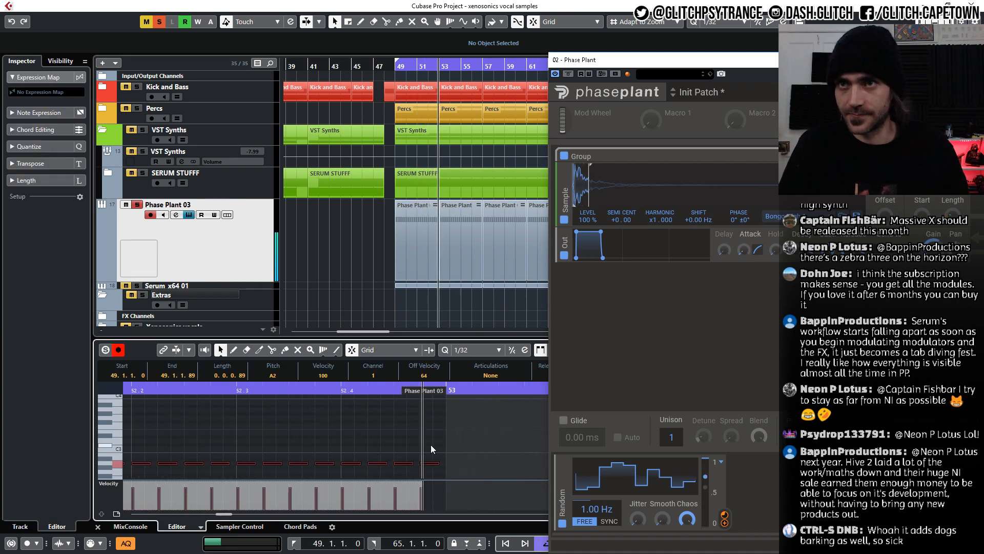
# Lengthen the loop region of the Bongo High 1 sample and move the Phase Plant window so its full set of controls shows.
pyautogui.click(430, 444)
pyautogui.scroll(-4, 431, 444)
pyautogui.moveTo(588, 178); pyautogui.dragTo(623, 174)
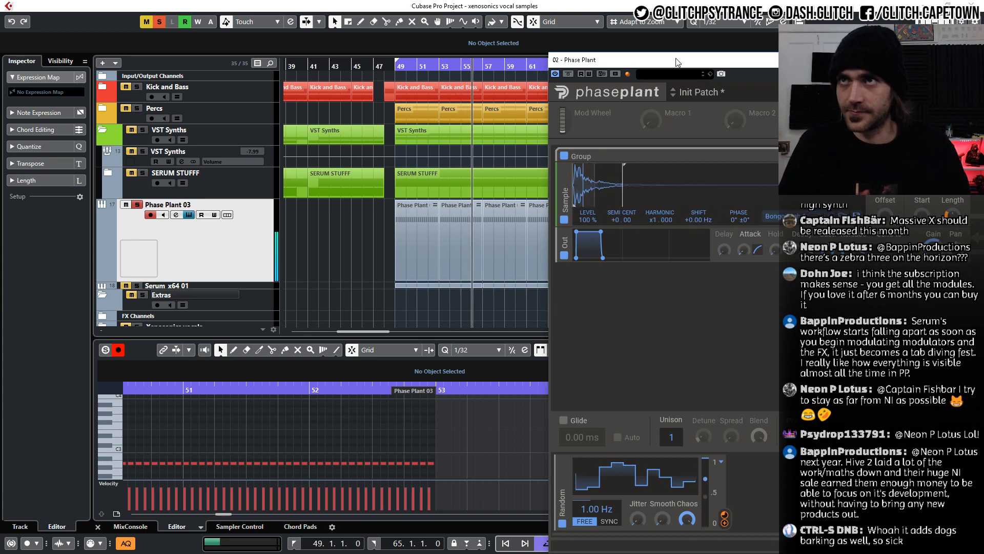
pyautogui.moveTo(677, 62); pyautogui.dragTo(344, 46)
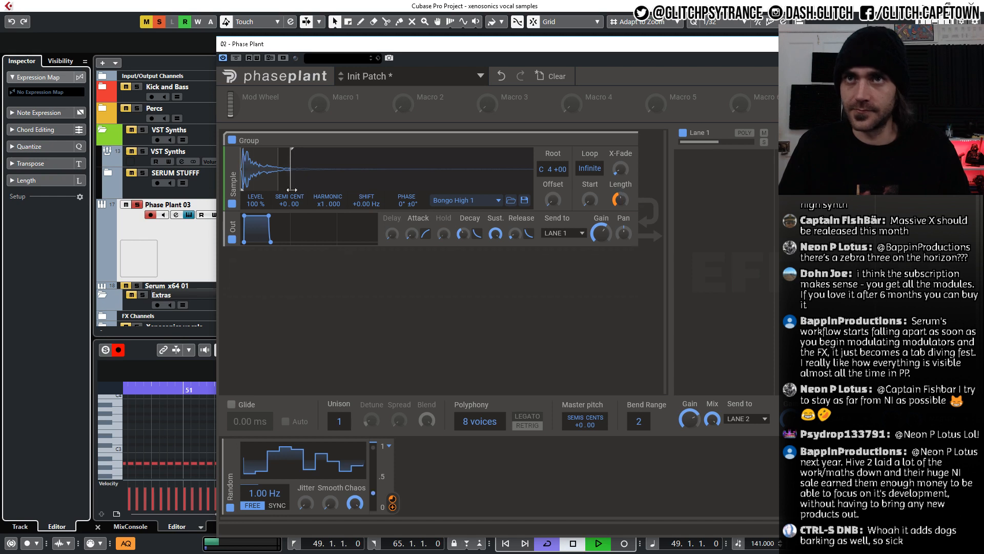
# Shorten the sample's loop length, sync the Random modulator to tempo at 2/16, and restart playback.
pyautogui.moveTo(619, 198); pyautogui.dragTo(624, 202)
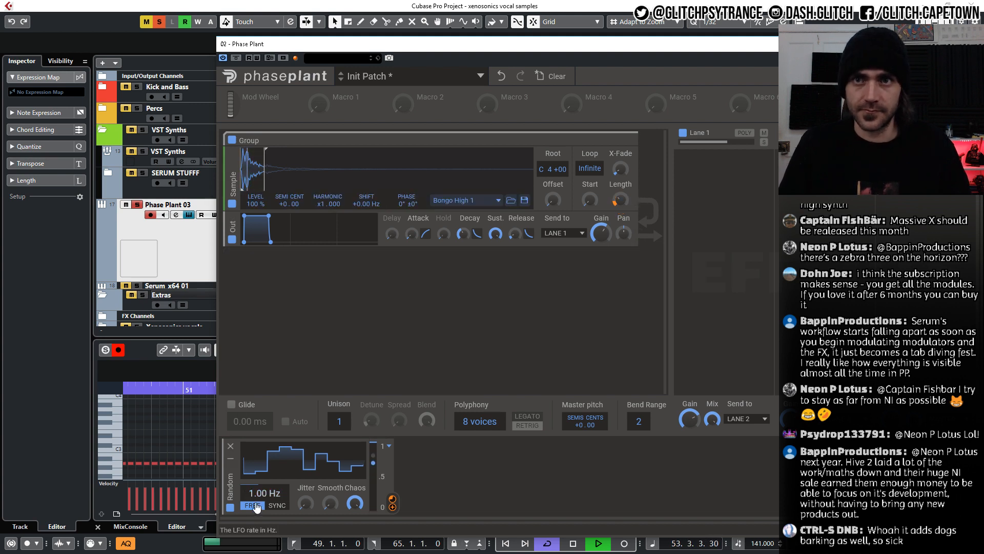
pyautogui.click(277, 505)
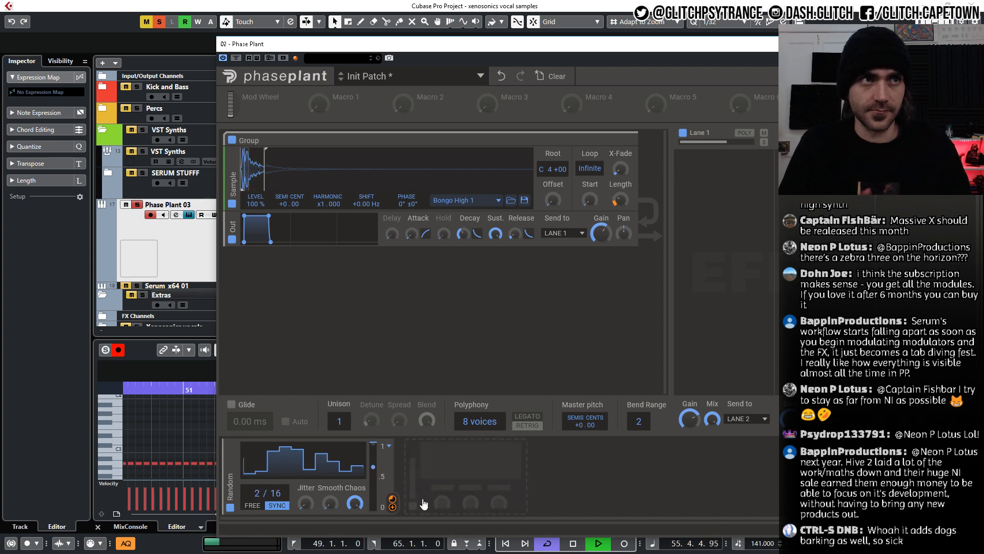
pyautogui.click(53, 371)
pyautogui.press('space')
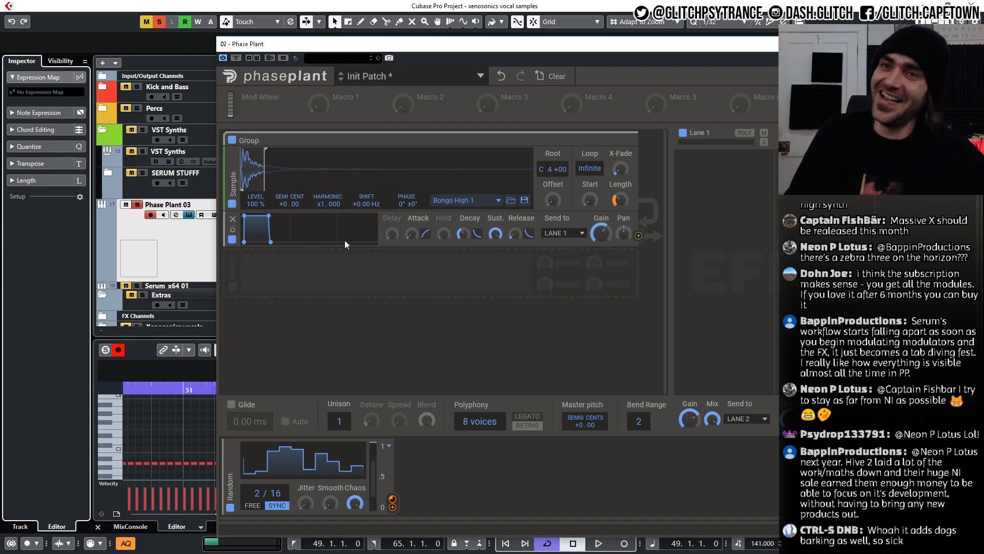
pyautogui.press('space')
# Add a second Random modulator, sync it to tempo at 4/16, and stop playback.
pyautogui.click(435, 458)
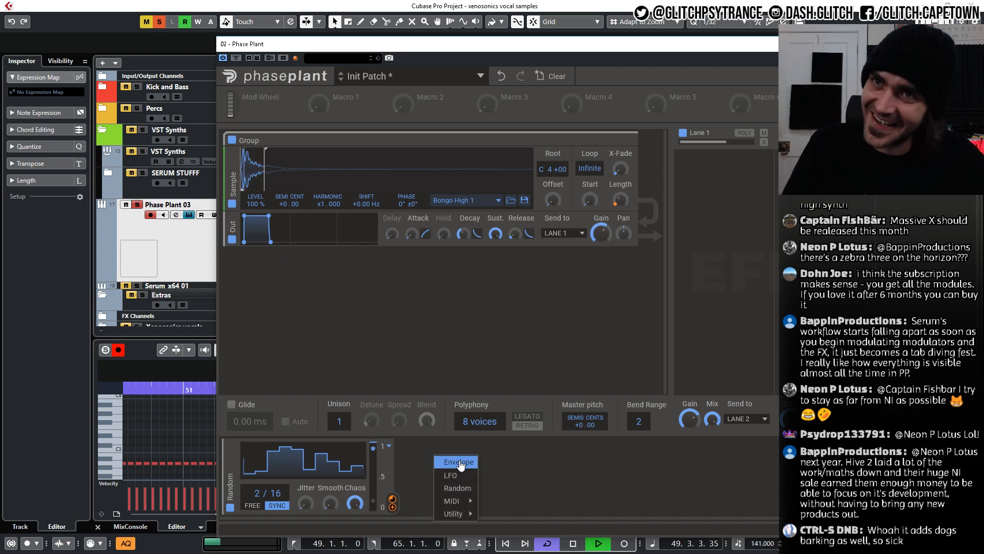
pyautogui.click(457, 488)
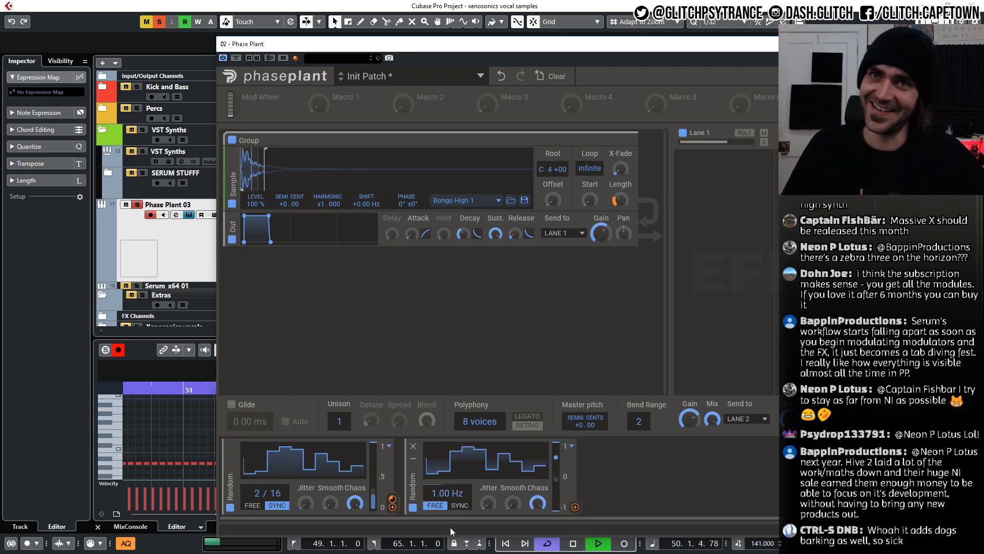
pyautogui.click(469, 505)
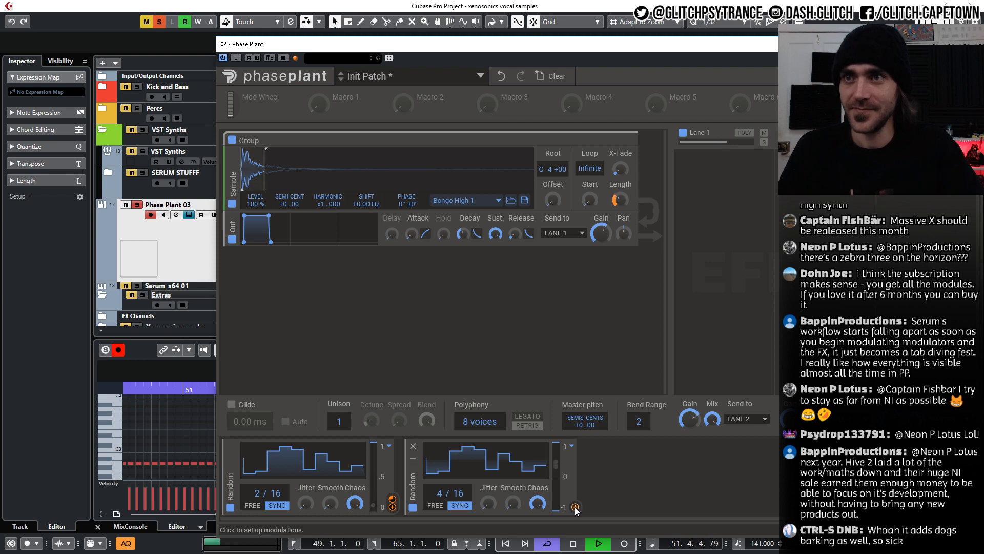
pyautogui.press('space')
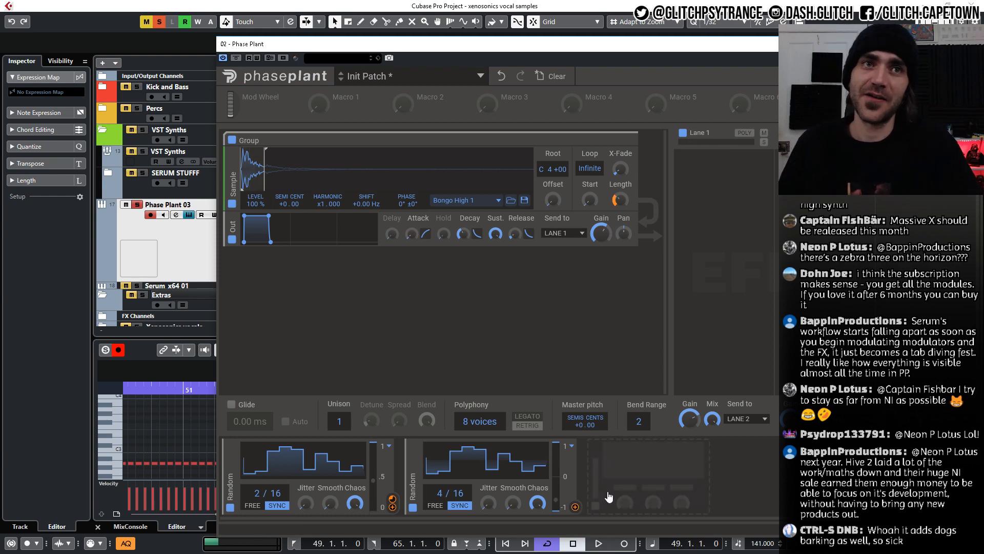
# Modulate the sample's Shift with the second Random and readjust the random modulation of the loop length during playback.
pyautogui.click(576, 505)
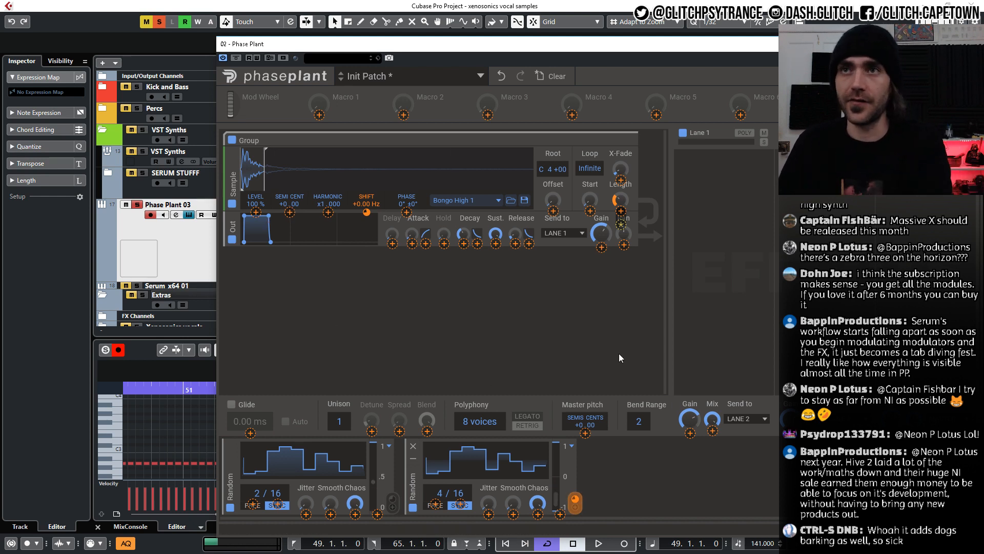
pyautogui.click(680, 473)
pyautogui.press('space')
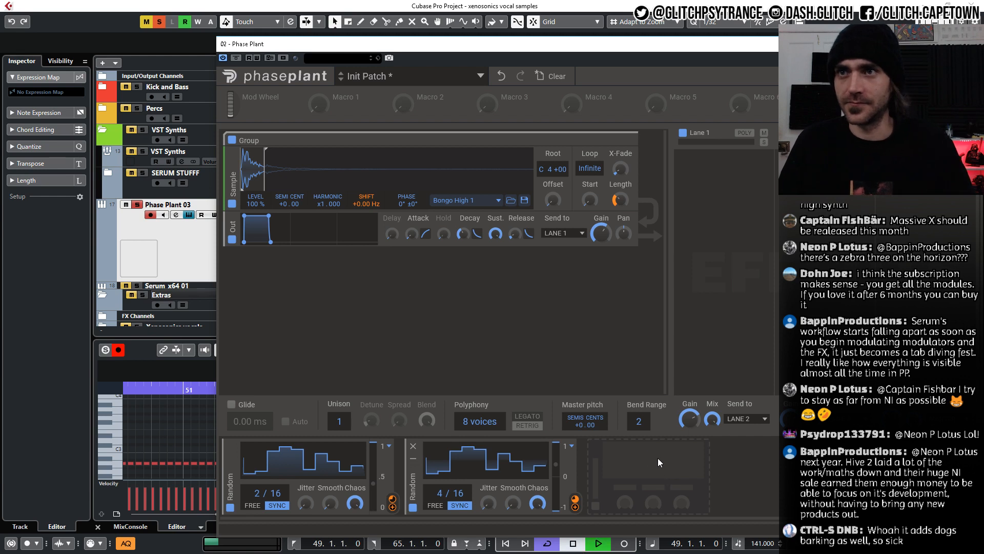
pyautogui.moveTo(574, 499)
pyautogui.mouseDown()
pyautogui.moveTo(575, 518)
pyautogui.moveTo(577, 503)
pyautogui.mouseUp()
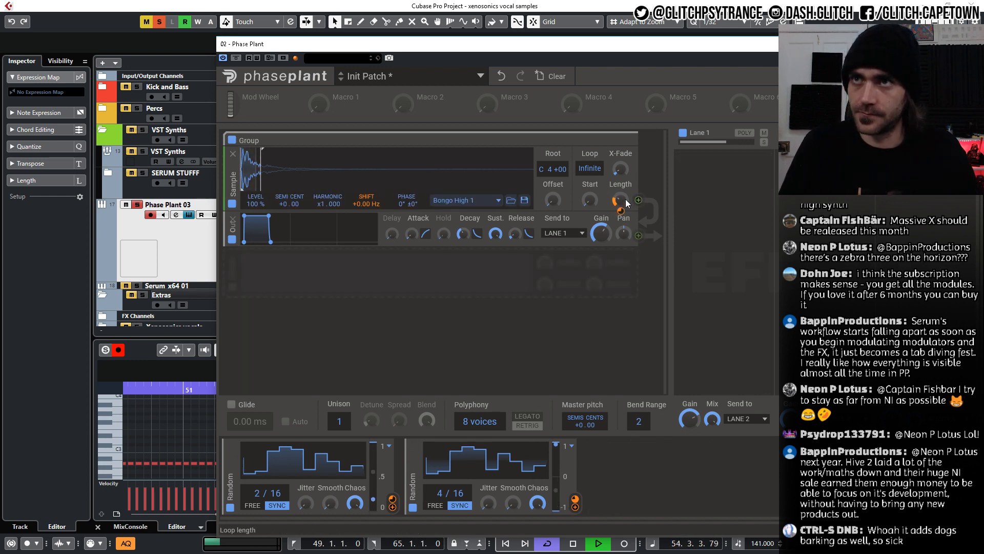
pyautogui.moveTo(621, 211)
pyautogui.mouseDown()
pyautogui.moveTo(622, 220)
pyautogui.moveTo(621, 204)
pyautogui.mouseUp()
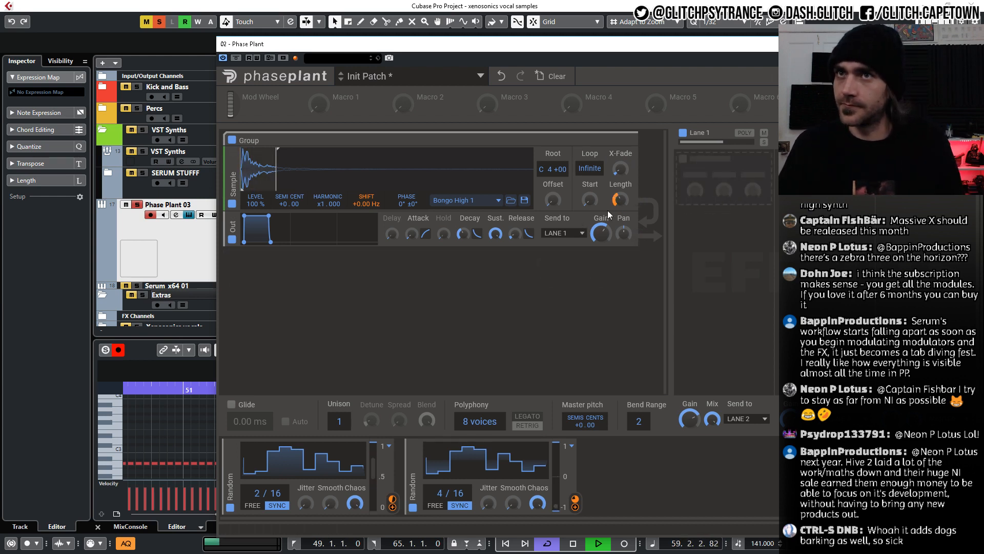
# Drop the output envelope's sustain to zero and tune its decay, adjusting the Shift modulation depth to match.
pyautogui.moveTo(500, 236); pyautogui.dragTo(463, 238)
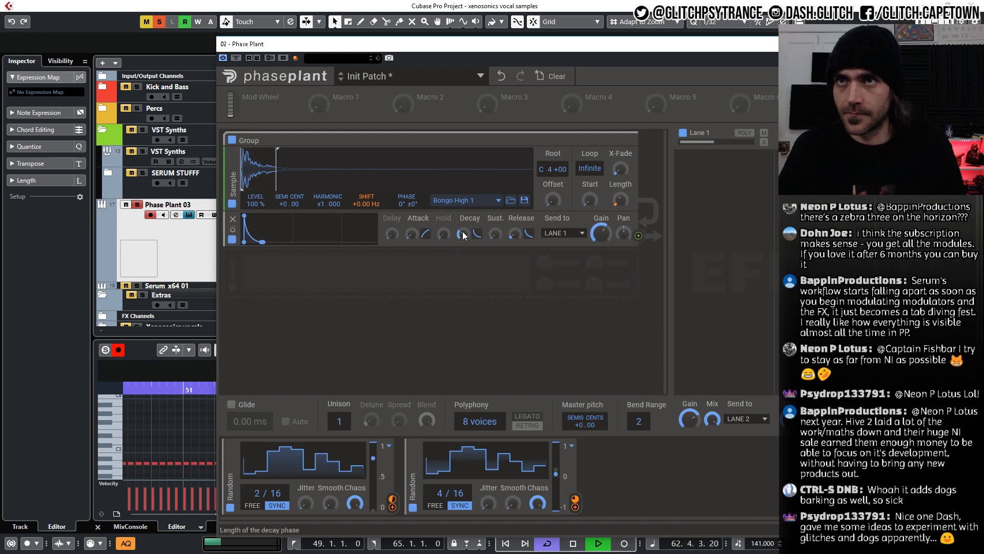
pyautogui.scroll(-3, 463, 235)
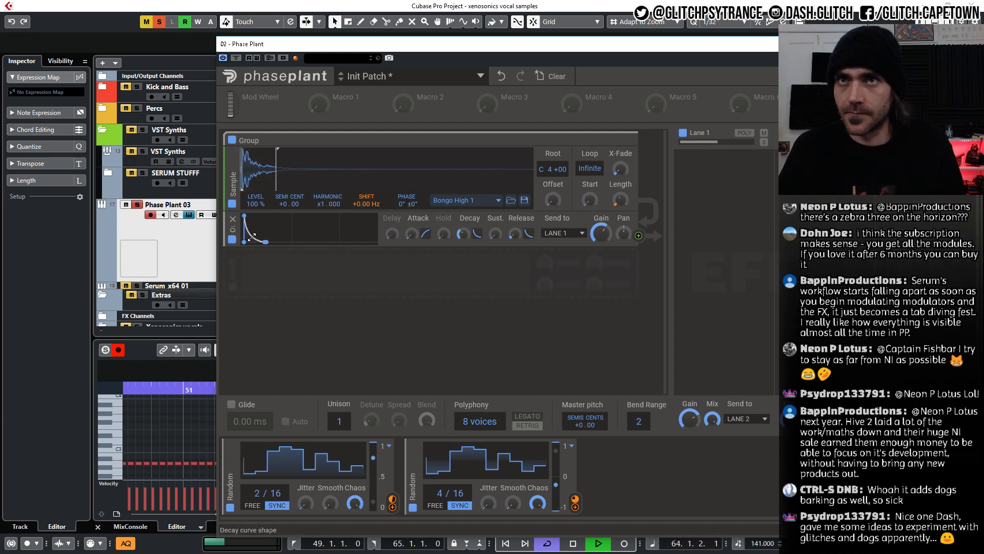
pyautogui.moveTo(462, 236); pyautogui.dragTo(462, 215)
pyautogui.moveTo(366, 212); pyautogui.dragTo(366, 229)
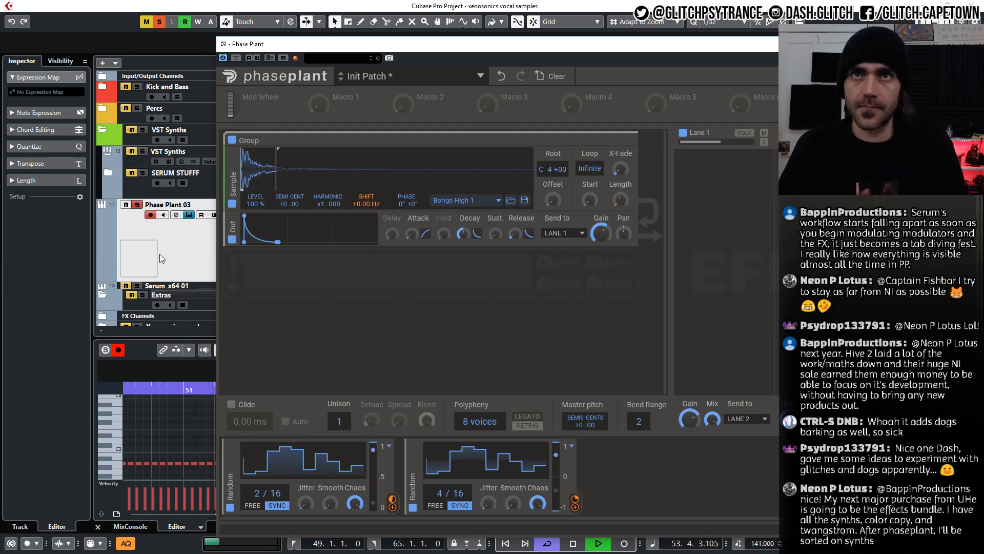
# Raise the output module's gain and unsolo the Phase Plant 03 track to hear it in the mix.
pyautogui.moveTo(601, 233); pyautogui.dragTo(601, 228)
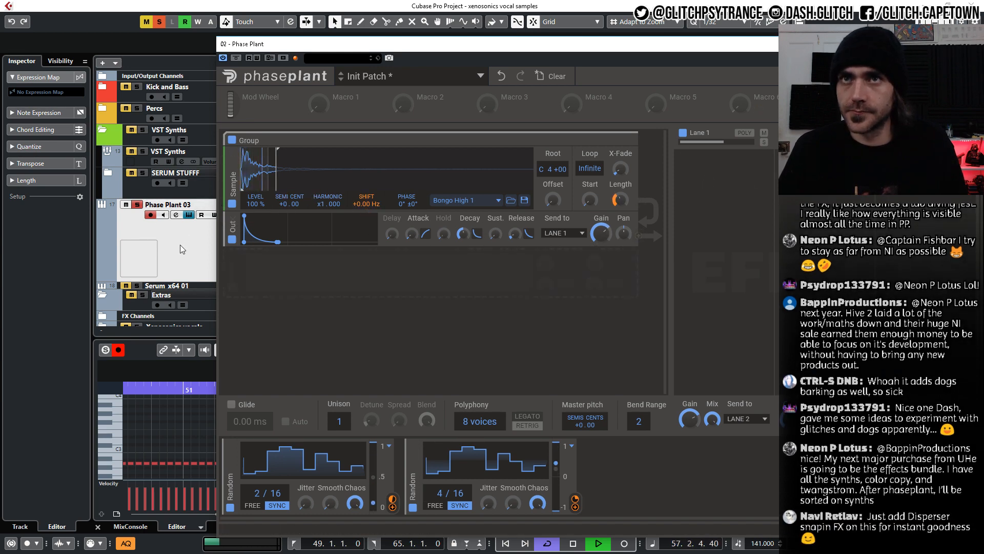
pyautogui.click(138, 205)
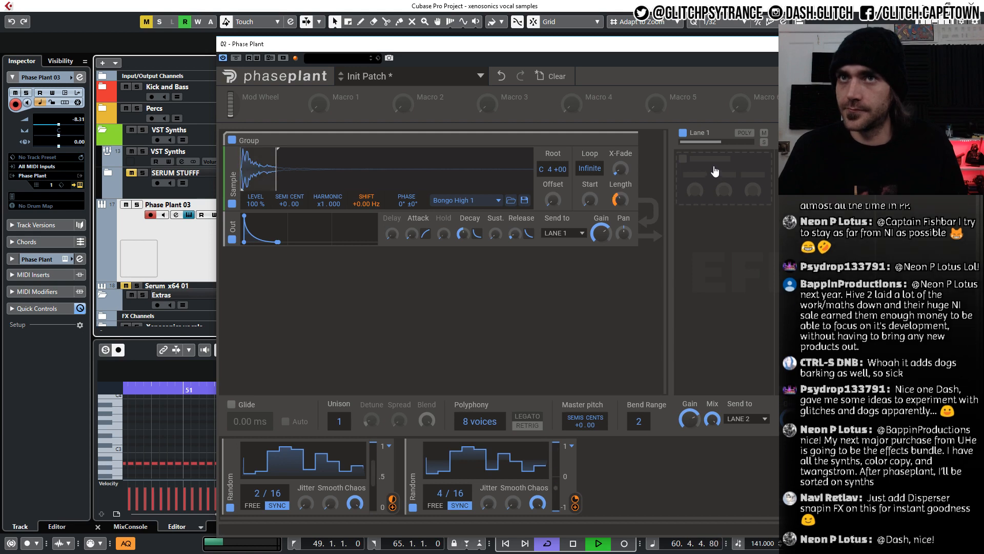
pyautogui.moveTo(600, 239); pyautogui.dragTo(600, 238)
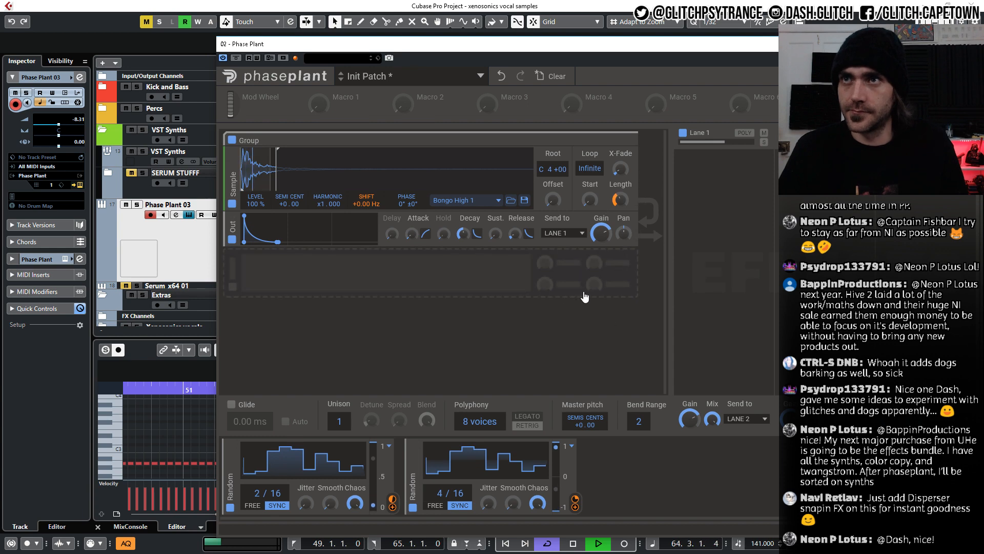
# Add a Distortion module to the group and place it between the Sample and Out modules.
pyautogui.click(546, 288)
pyautogui.click(619, 326)
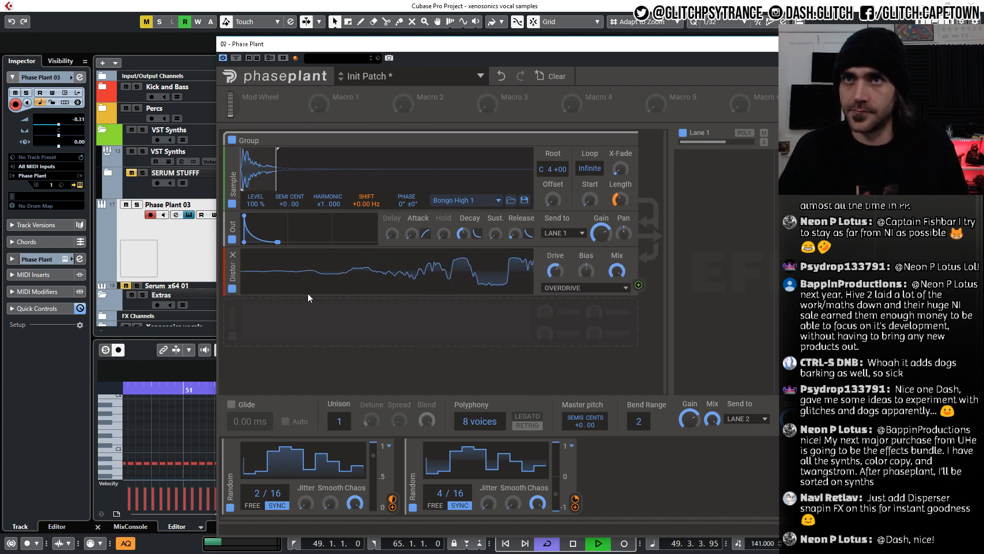
pyautogui.moveTo(229, 275); pyautogui.dragTo(226, 226)
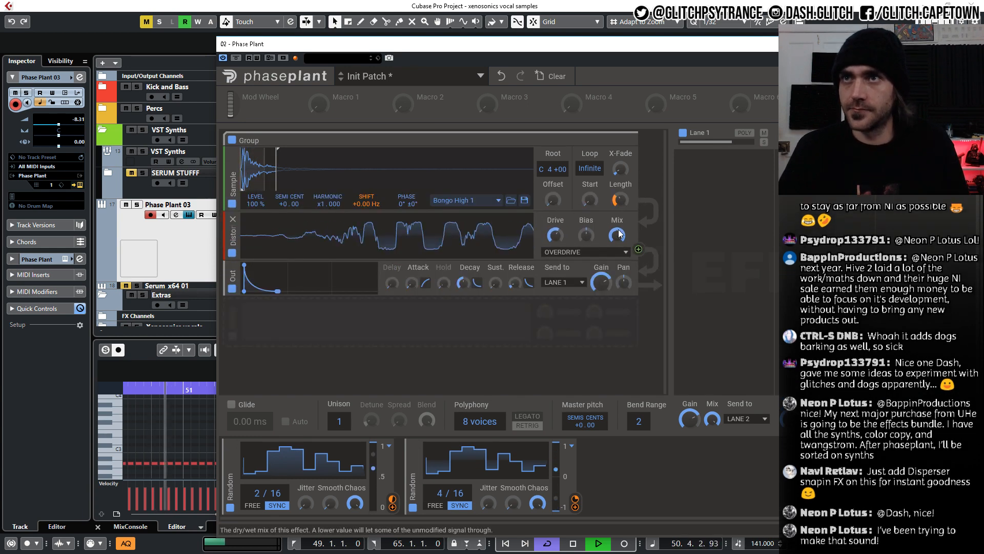
# Try the Saturate distortion type with different bias, drive and mix amounts.
pyautogui.click(571, 253)
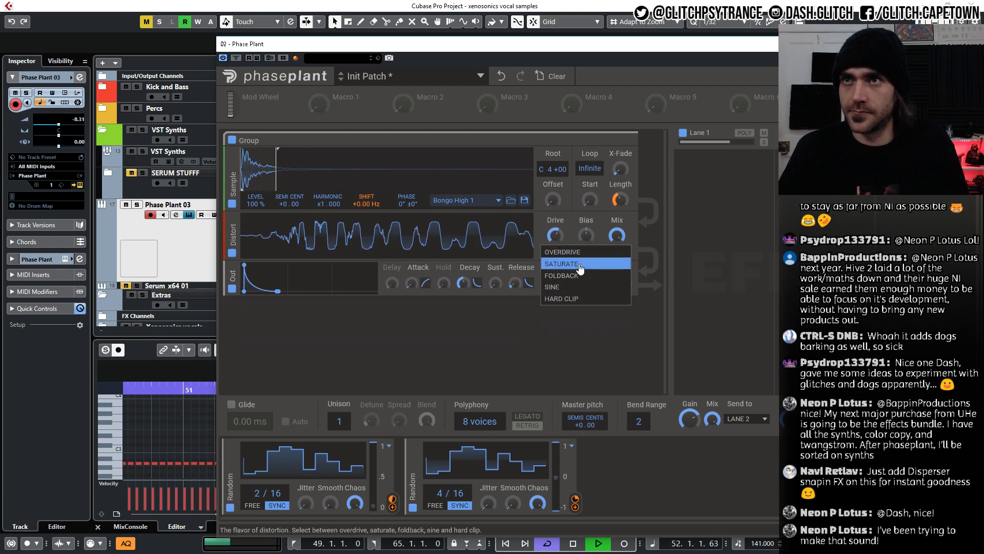
pyautogui.click(561, 271)
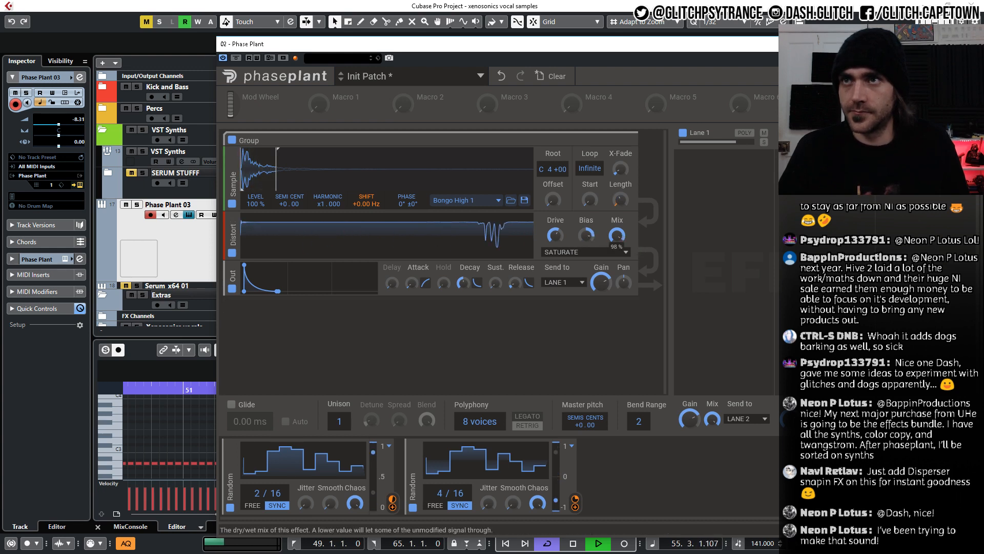
pyautogui.moveTo(586, 235); pyautogui.dragTo(586, 266)
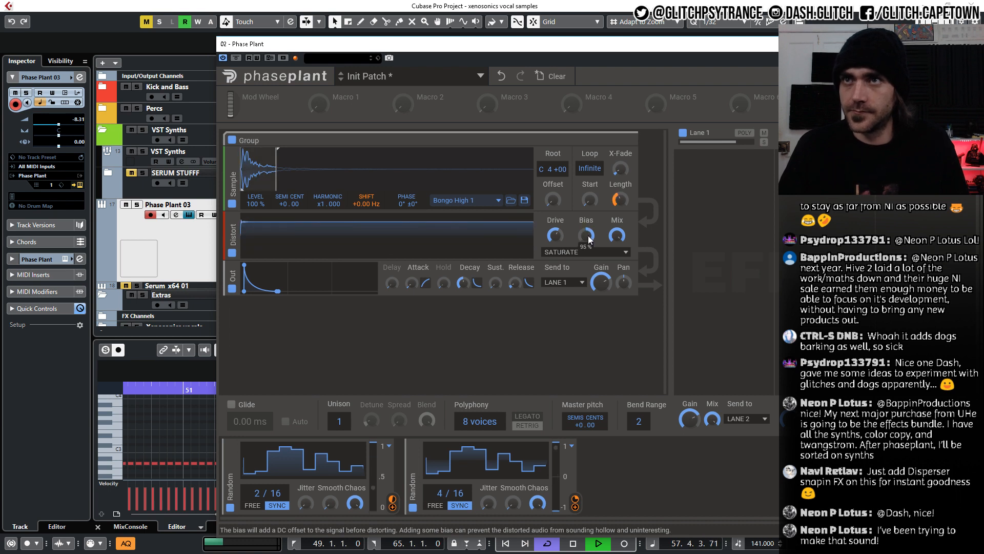
pyautogui.moveTo(592, 231); pyautogui.dragTo(620, 251)
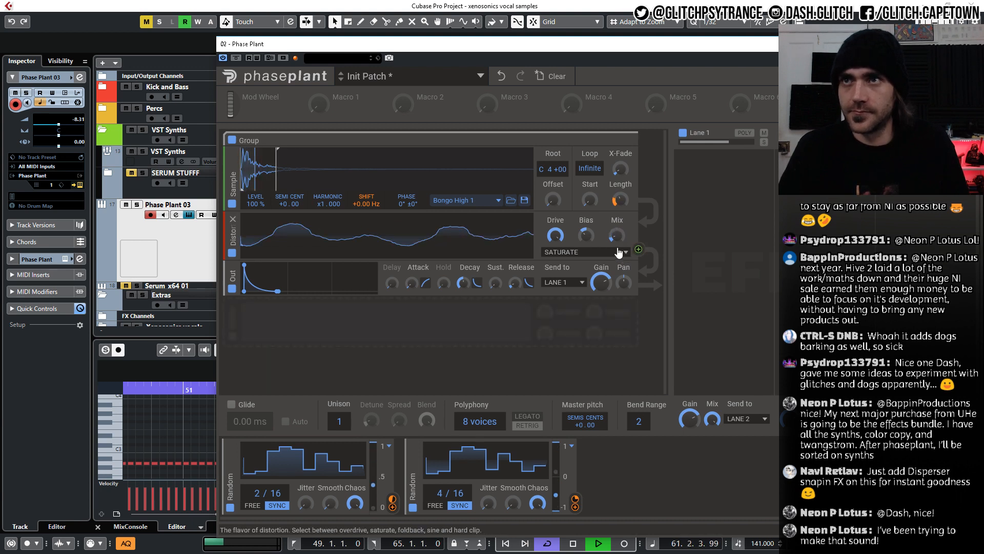
# Set the Distortion type to Foldback and raise its mix to full.
pyautogui.click(619, 252)
pyautogui.click(564, 281)
pyautogui.moveTo(617, 235); pyautogui.dragTo(617, 223)
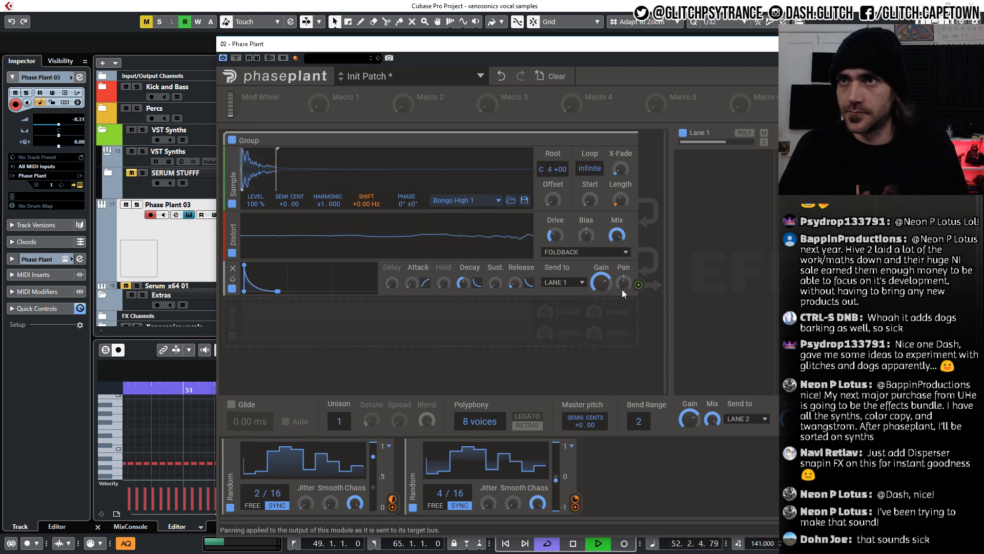
# Modulate the output module's Pan with the second Random and adjust the modulation depth.
pyautogui.moveTo(574, 507); pyautogui.dragTo(625, 296)
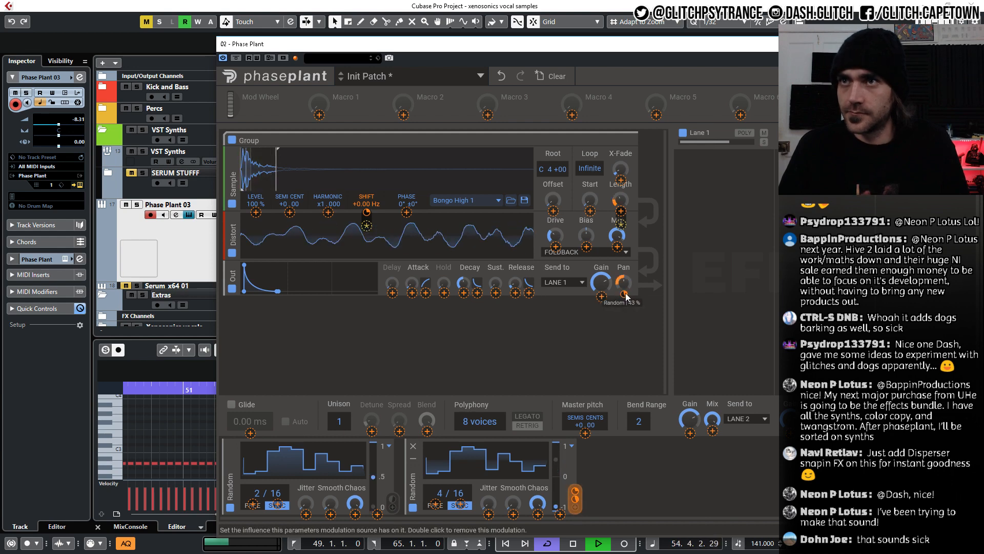
pyautogui.moveTo(624, 295); pyautogui.dragTo(624, 283)
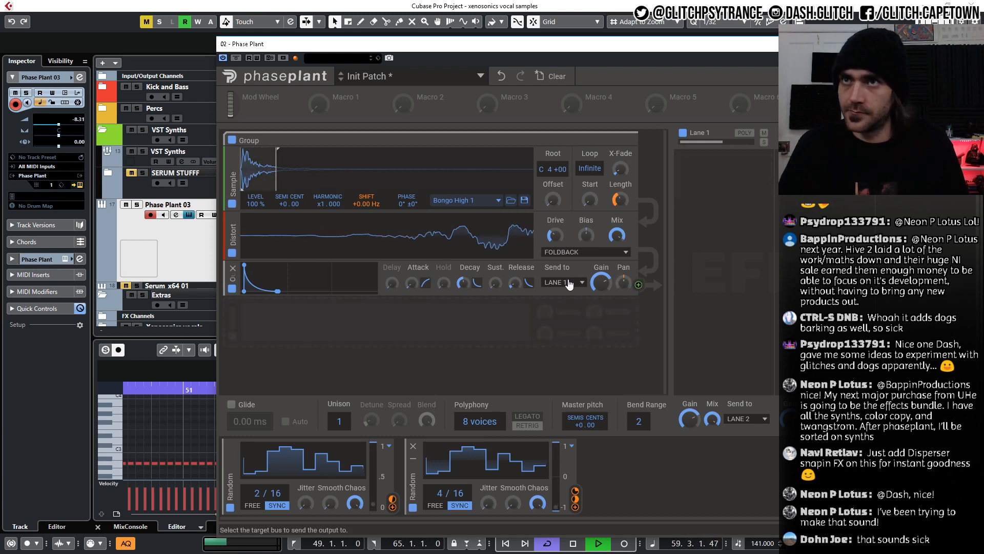
# Set the sample's Semi to +12.00 and its Harmonic to x2.000, adjusting the random Shift modulation.
pyautogui.moveTo(281, 201); pyautogui.dragTo(281, 166)
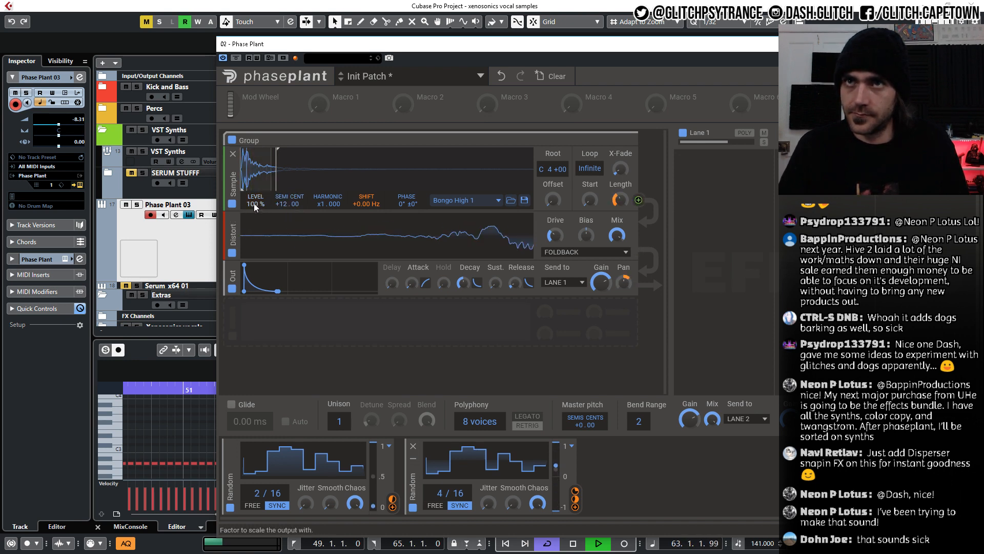
pyautogui.moveTo(366, 211)
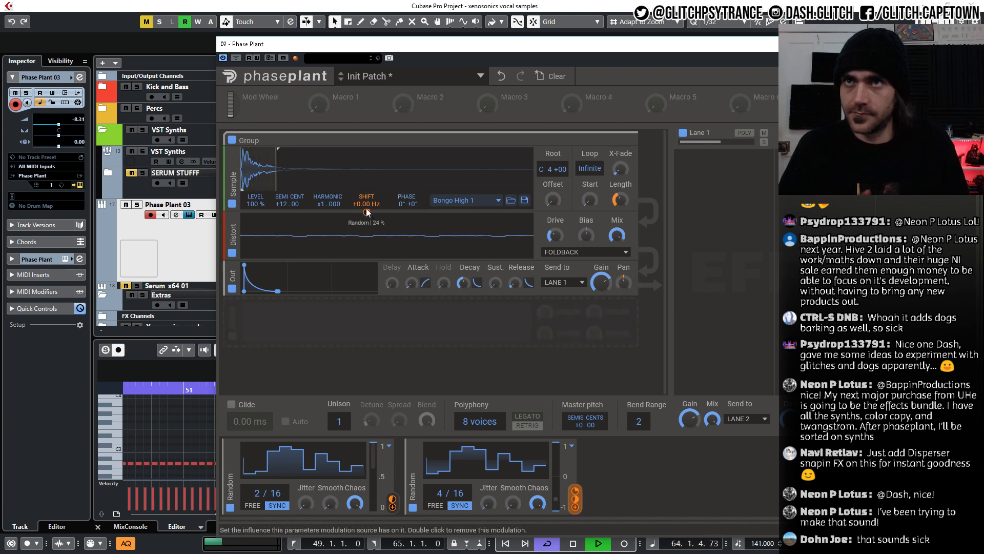
pyautogui.moveTo(366, 208); pyautogui.dragTo(322, 200)
pyautogui.doubleClick(367, 212)
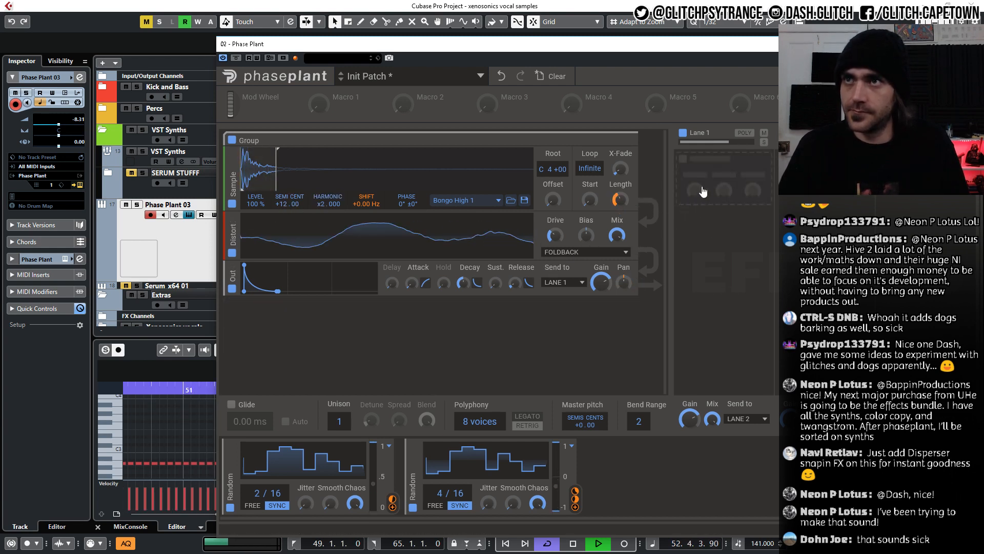
# Add a Comb Filter to Lane 1 with Stereo on and its cutoff at 22.4 Hz, then stop playback.
pyautogui.click(715, 172)
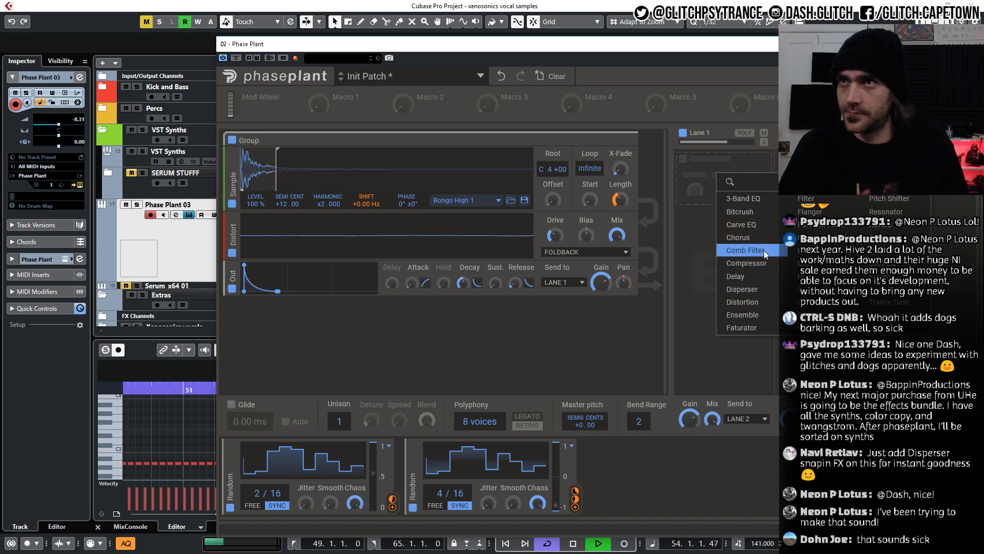
pyautogui.click(763, 250)
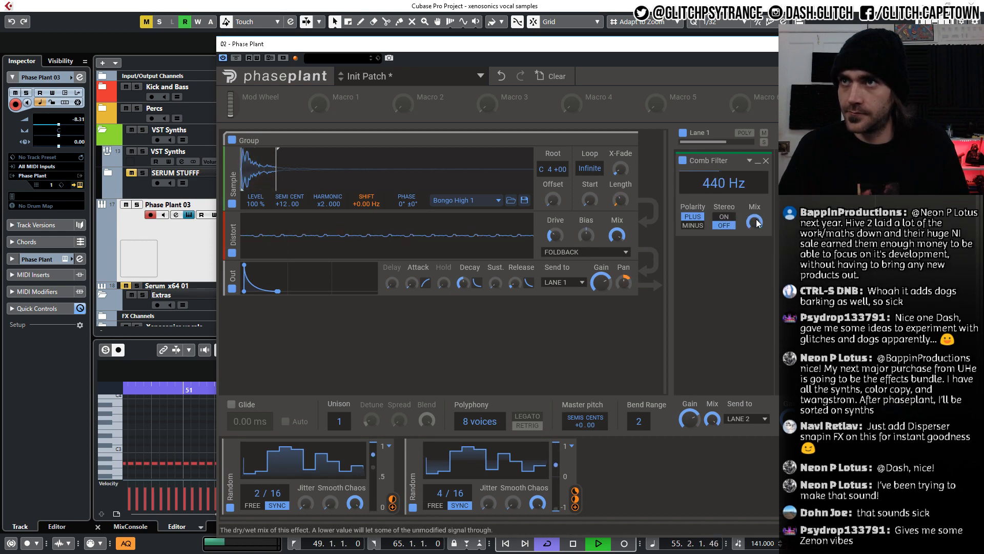
pyautogui.moveTo(724, 183)
pyautogui.mouseDown()
pyautogui.moveTo(724, 225)
pyautogui.moveTo(731, 181)
pyautogui.mouseUp()
pyautogui.click(724, 216)
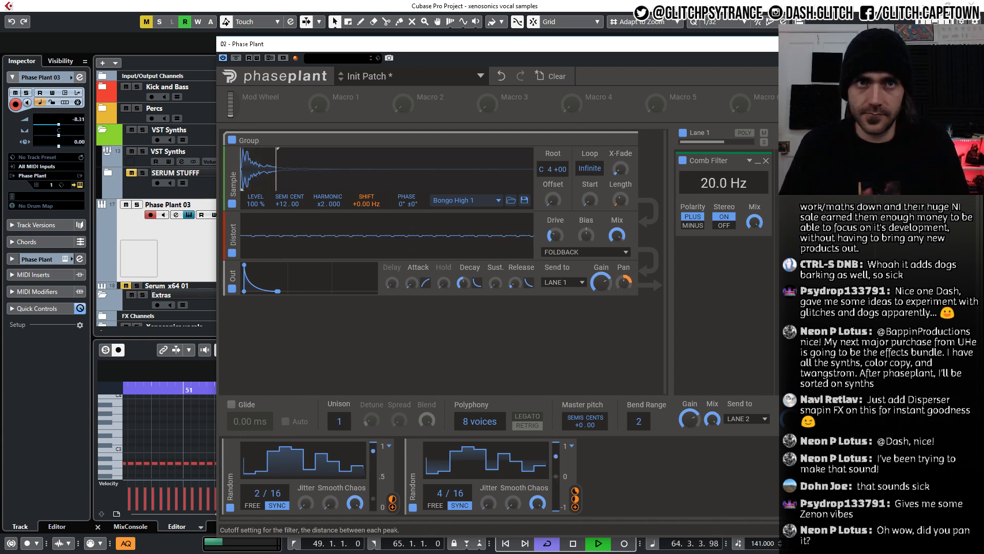
pyautogui.moveTo(730, 184)
pyautogui.mouseDown()
pyautogui.moveTo(731, 163)
pyautogui.moveTo(733, 193)
pyautogui.moveTo(733, 181)
pyautogui.mouseUp()
pyautogui.press('space')
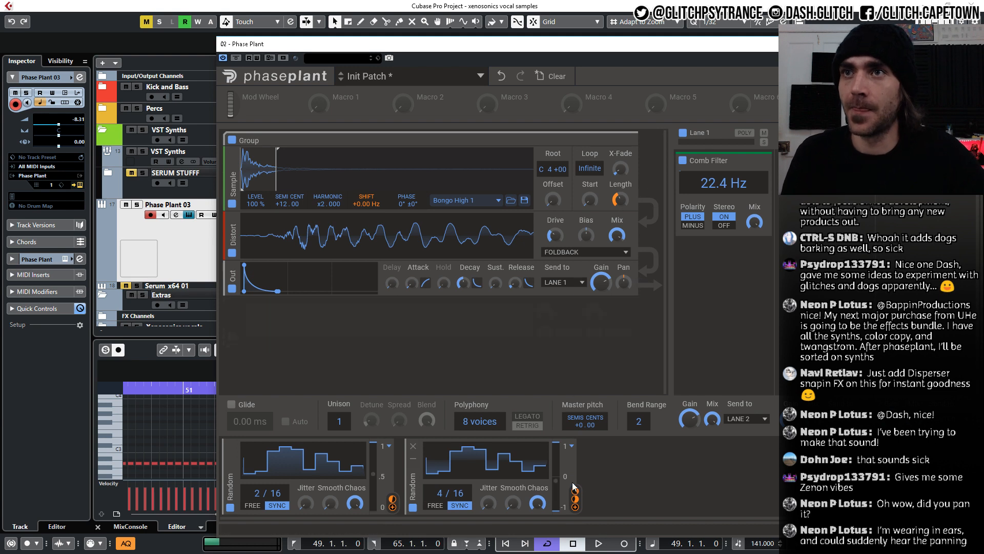
# Inspect the second Random's modulation depth on the output module's Pan.
pyautogui.click(576, 508)
pyautogui.click(623, 295)
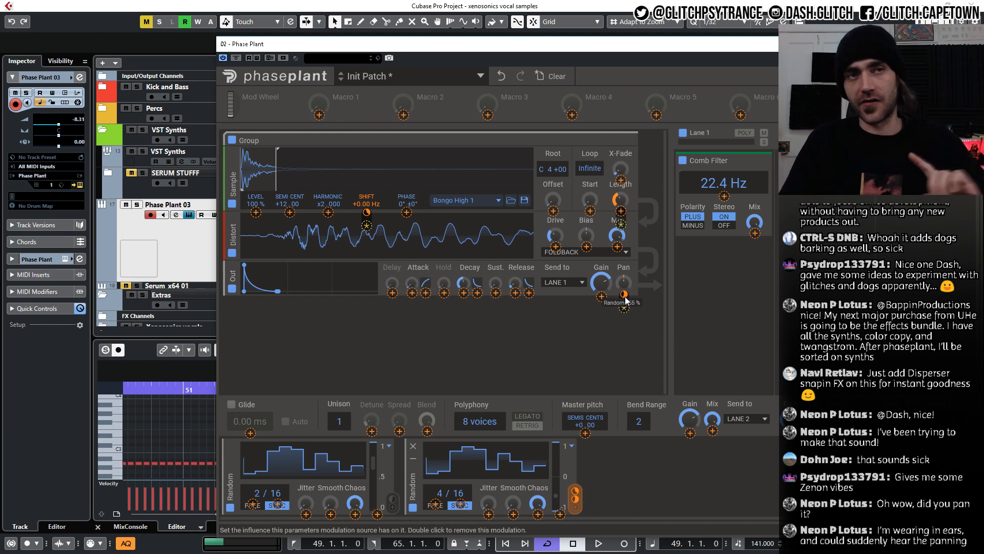
pyautogui.click(612, 491)
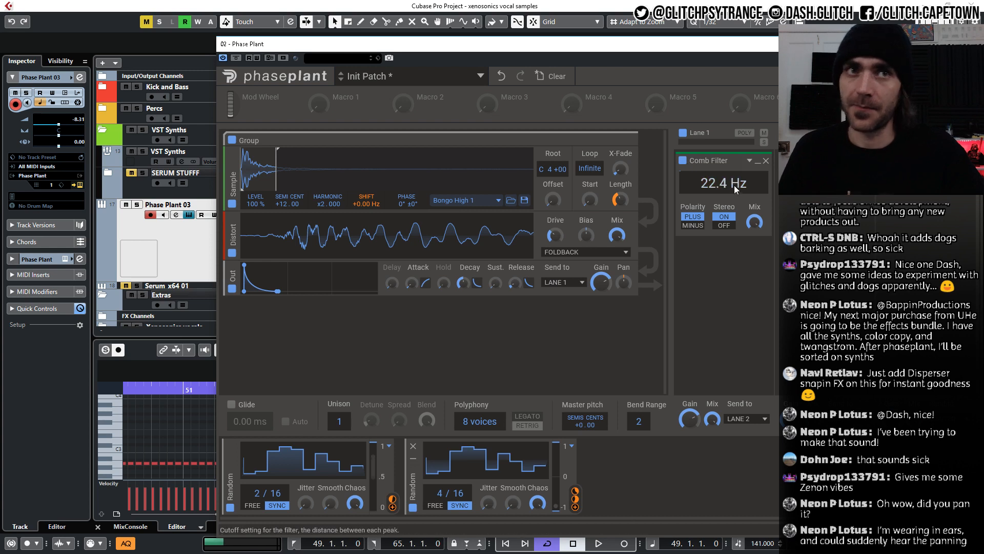
# Add a sine LFO and assign it to the Comb Filter's cutoff with a modulation depth of 31%.
pyautogui.click(627, 501)
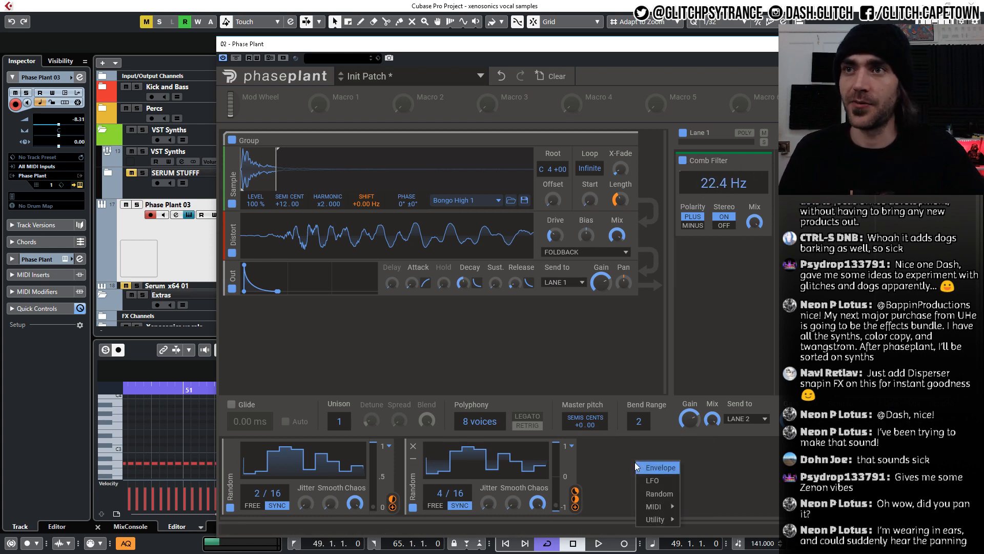
pyautogui.click(648, 477)
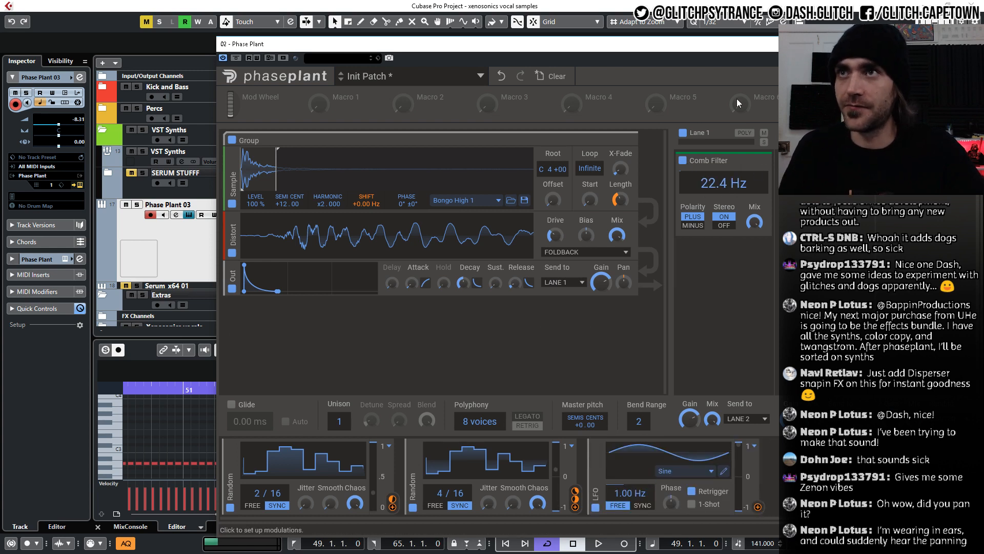
pyautogui.click(759, 507)
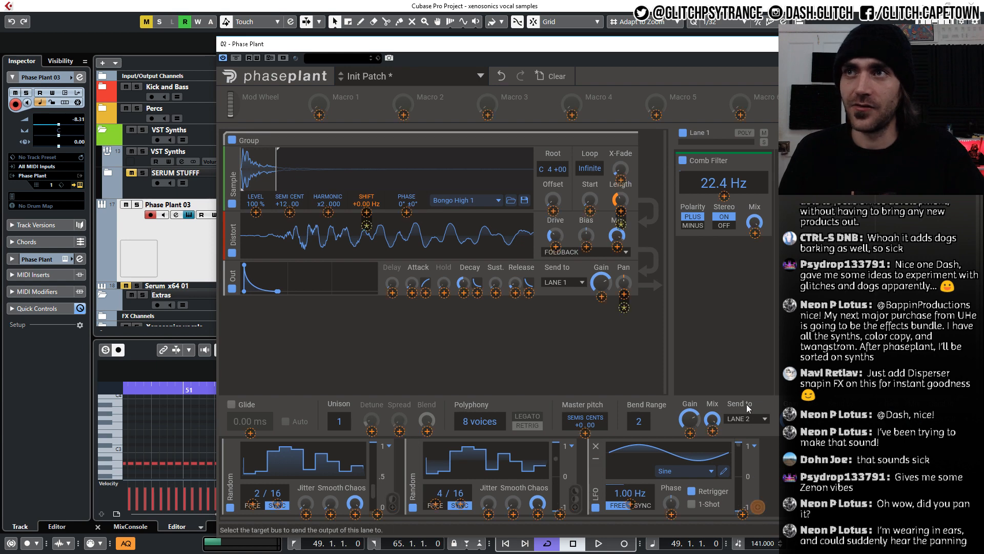
pyautogui.click(724, 196)
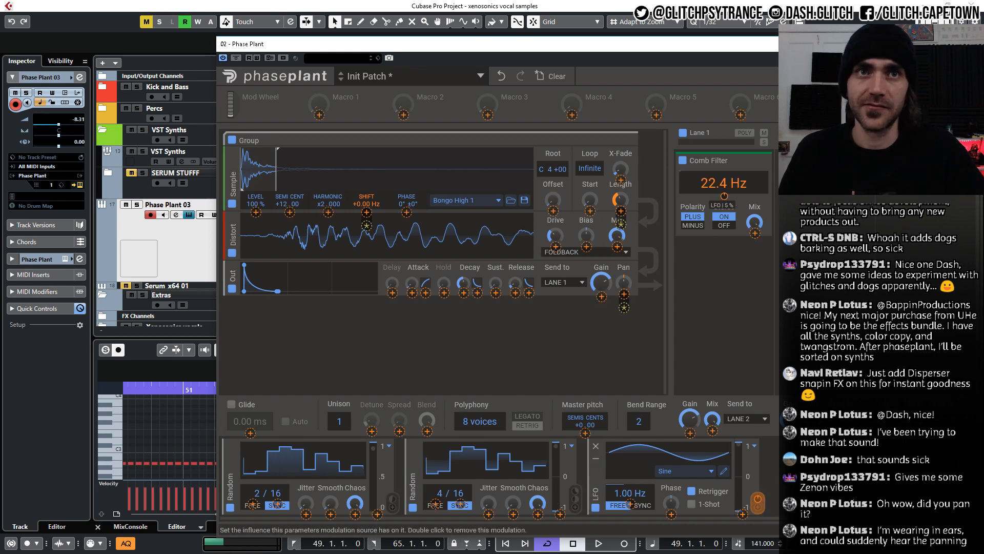
pyautogui.moveTo(723, 197); pyautogui.dragTo(724, 177)
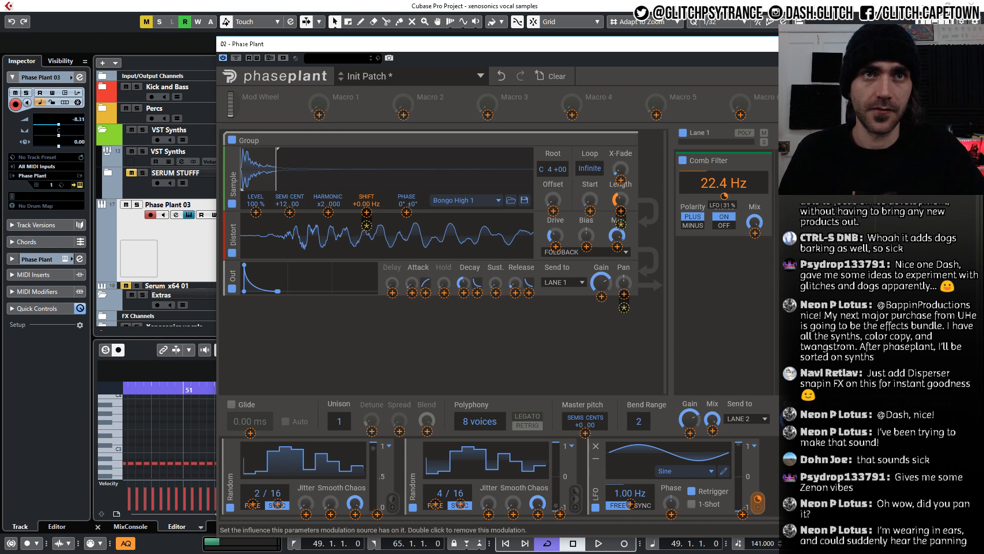
pyautogui.click(755, 506)
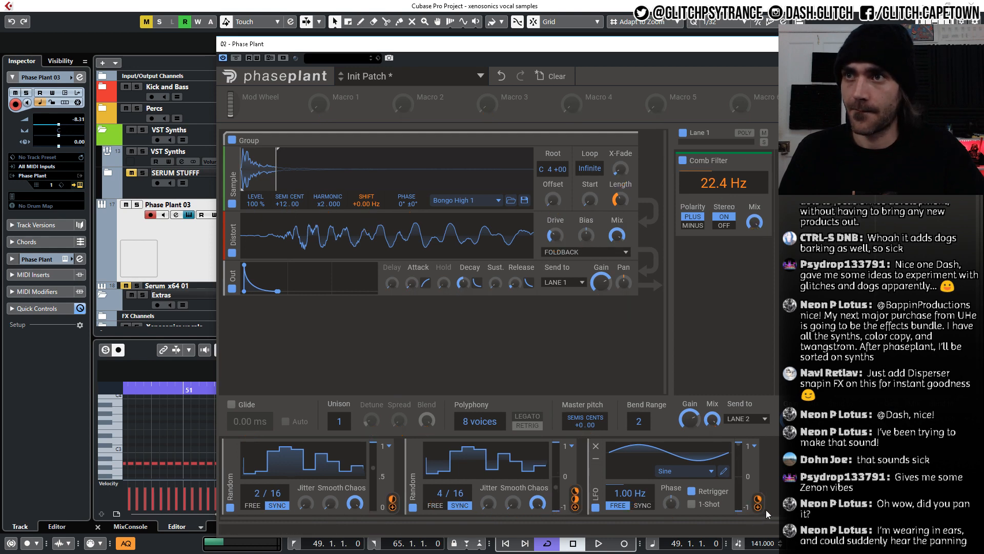
# Start playback, set the LFO rate to 0.49 Hz with Retrigger off, and lower the Comb Filter's Mix.
pyautogui.press('space')
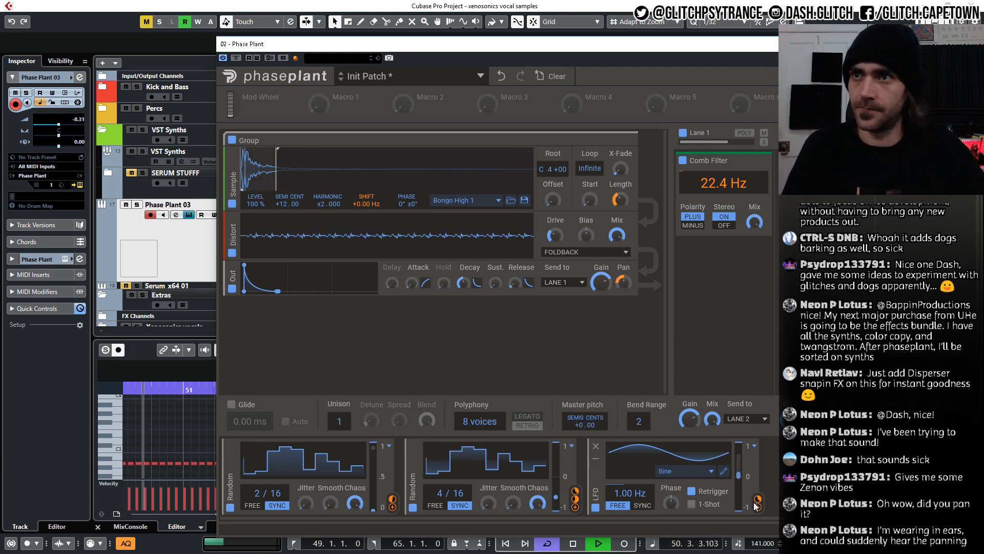
pyautogui.moveTo(631, 496); pyautogui.dragTo(631, 519)
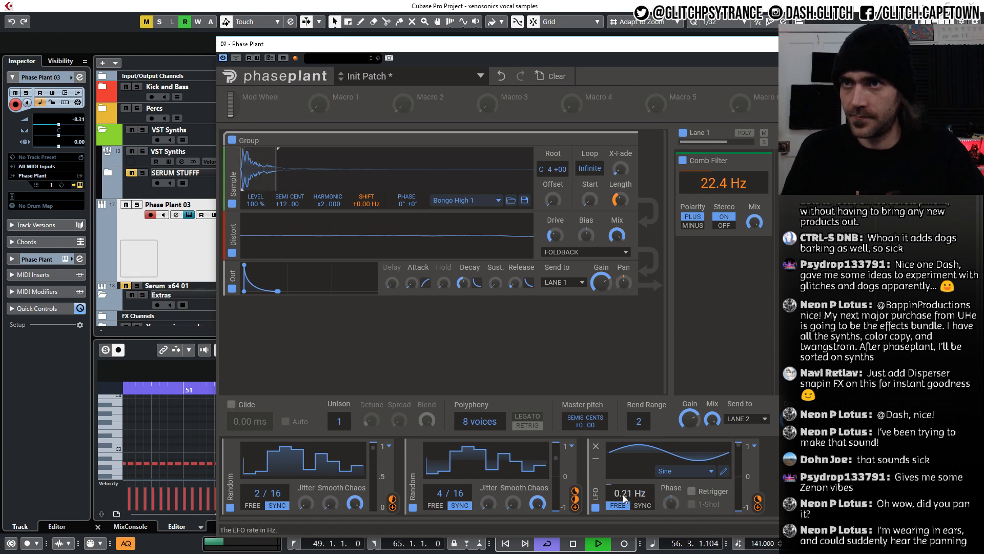
pyautogui.moveTo(630, 493); pyautogui.dragTo(621, 495)
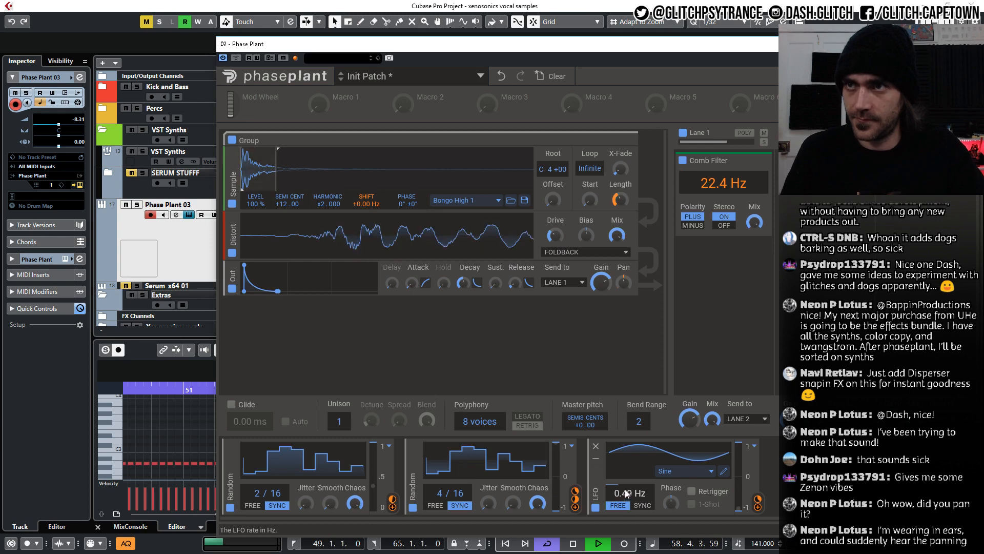
pyautogui.moveTo(756, 219); pyautogui.dragTo(752, 228)
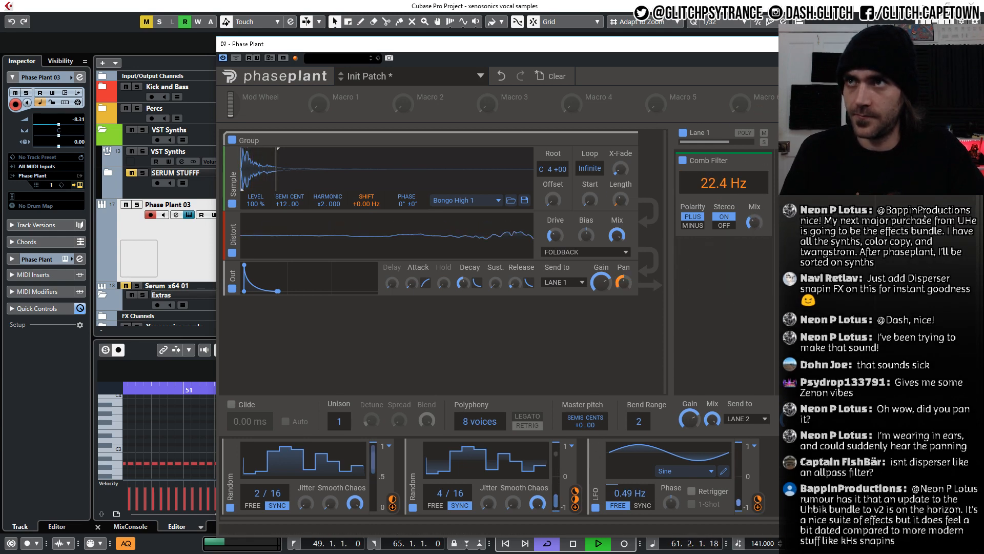
# Add a Disperser to the effects section.
pyautogui.click(742, 264)
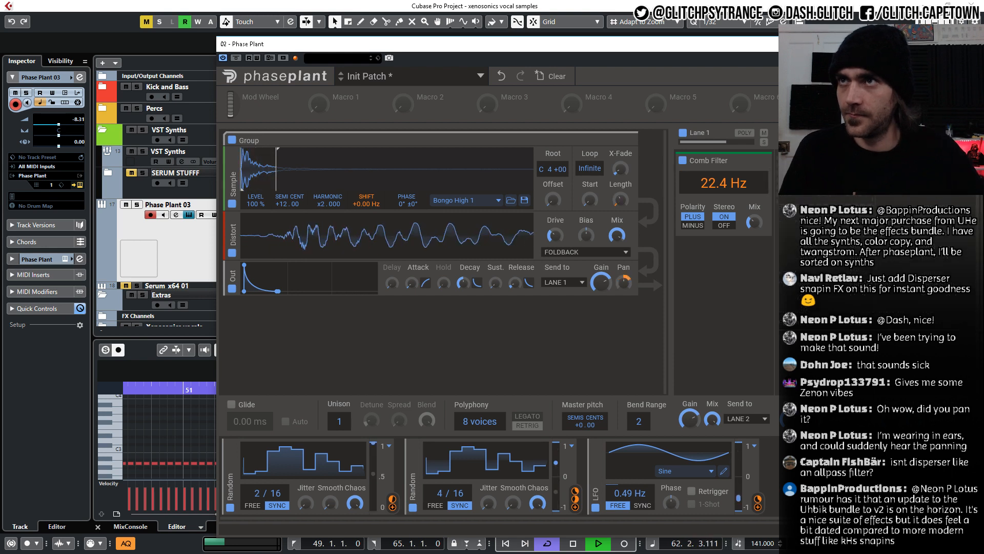
pyautogui.click(835, 175)
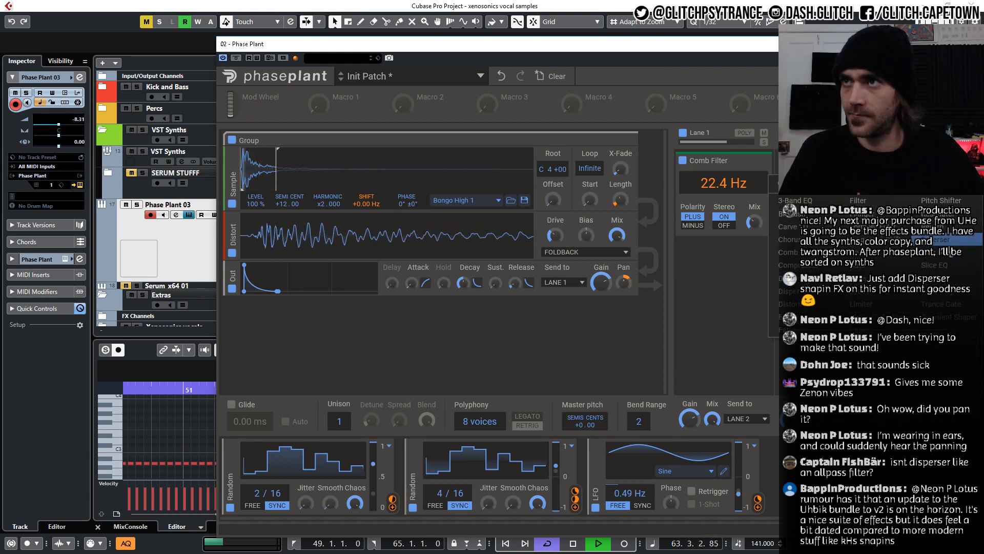
pyautogui.click(792, 291)
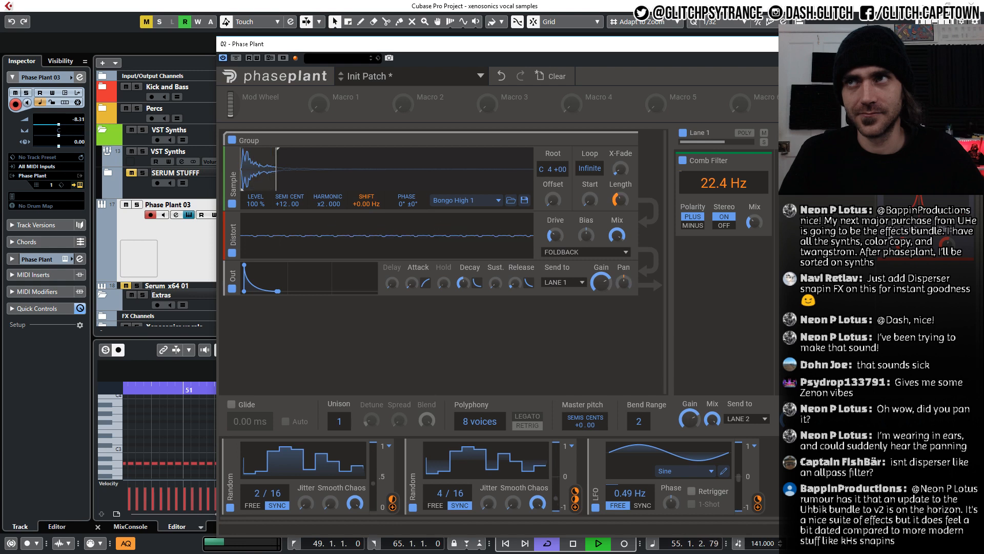
# Compare the sound with the Comb Filter bypassed, stop playback, and switch the filter back on.
pyautogui.click(683, 161)
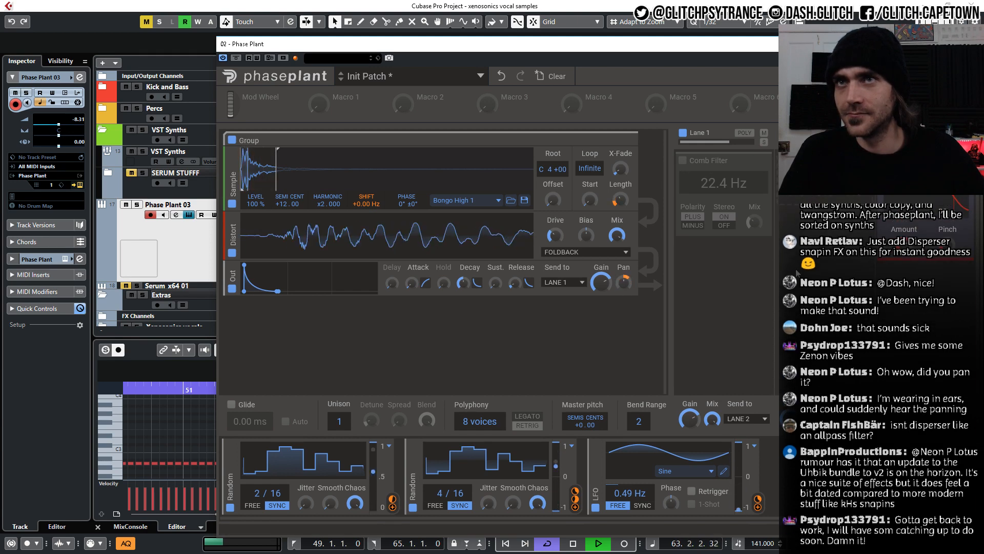
pyautogui.press('space')
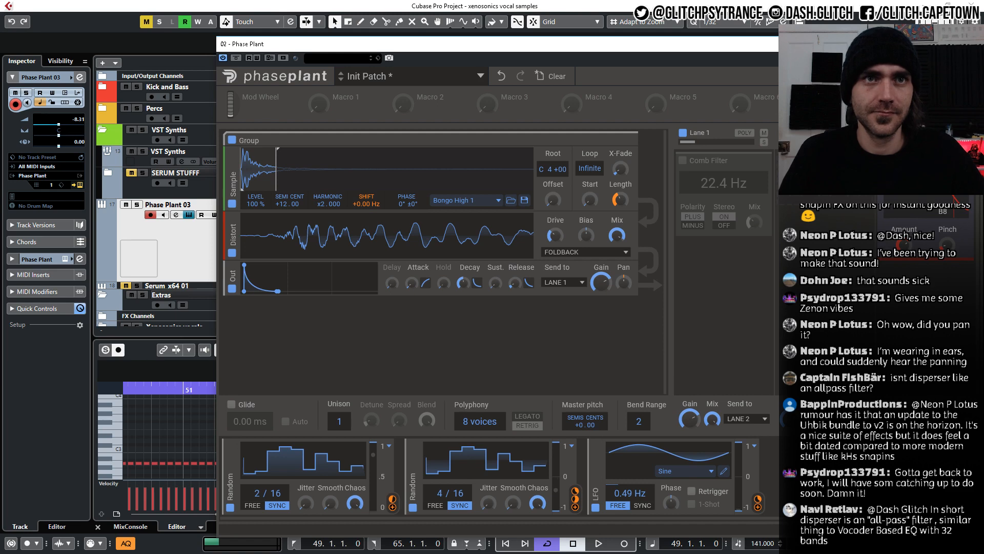
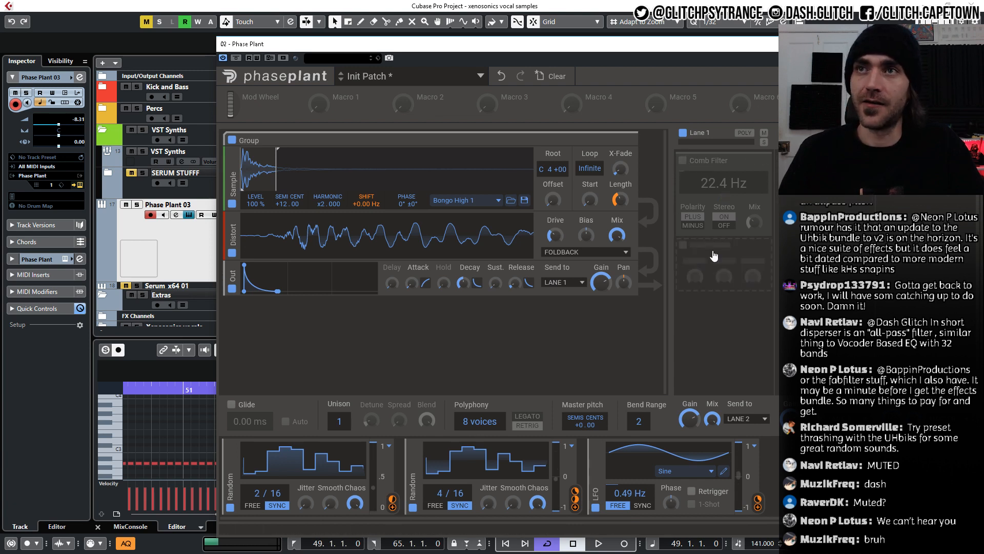
pyautogui.click(683, 161)
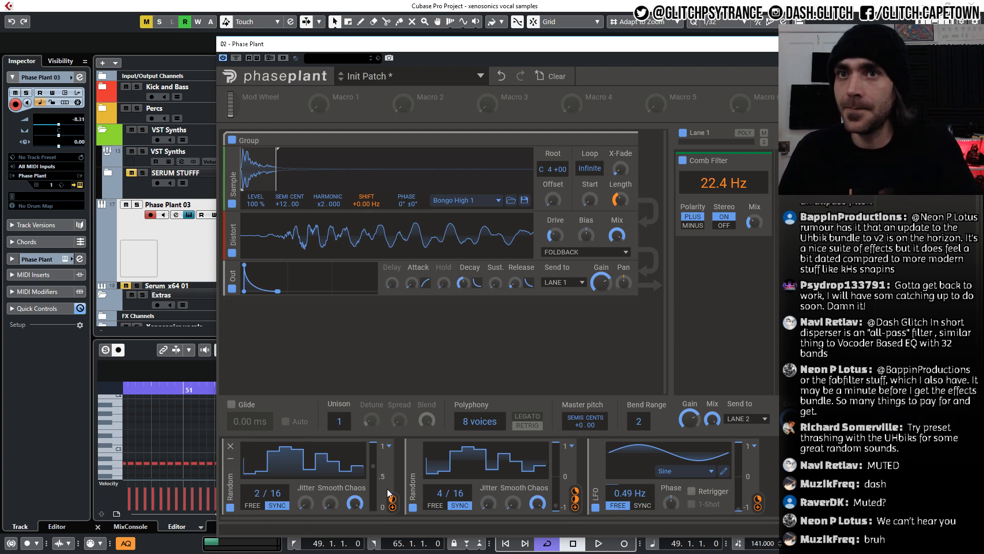
# Collapse both Random modulators, the LFO and the sampler group to free up space.
pyautogui.click(228, 457)
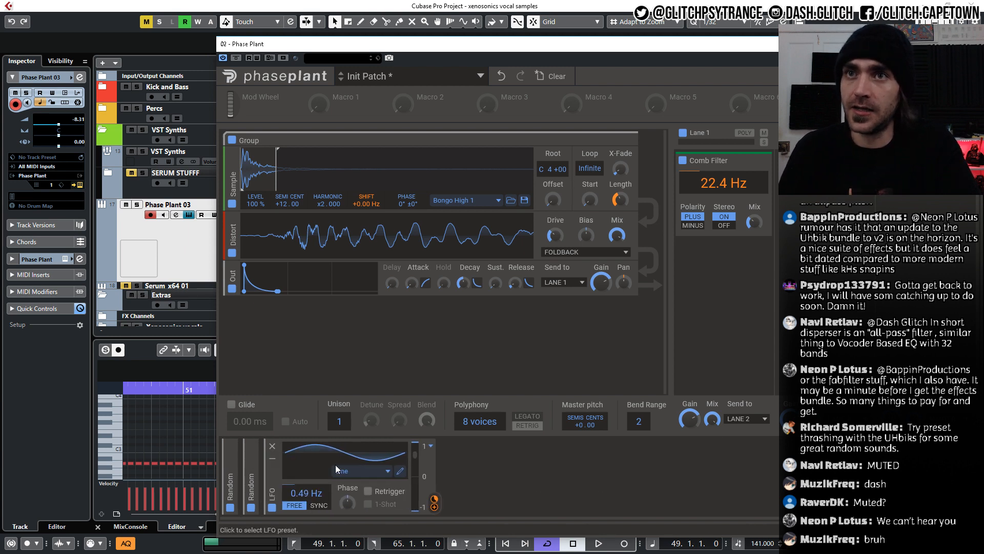
pyautogui.click(270, 320)
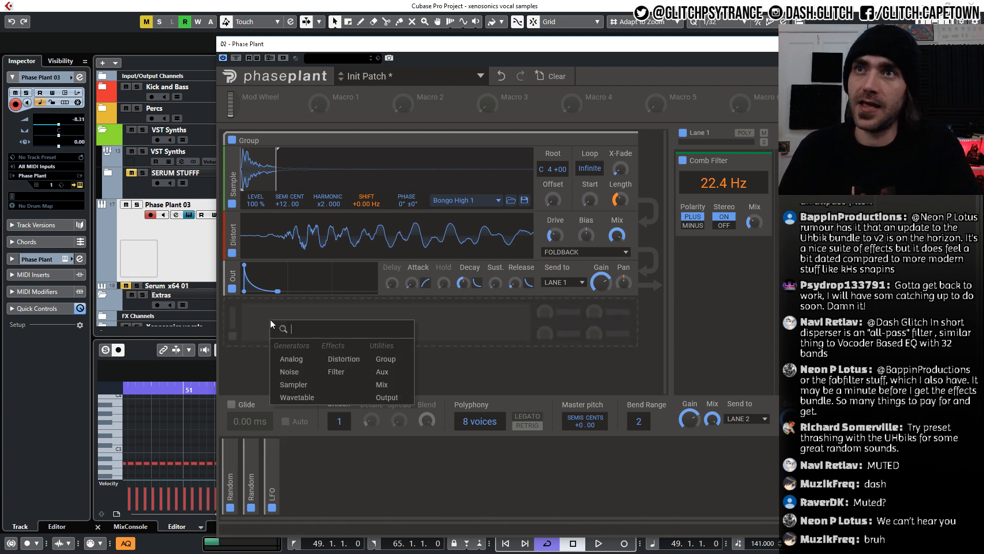
pyautogui.click(245, 323)
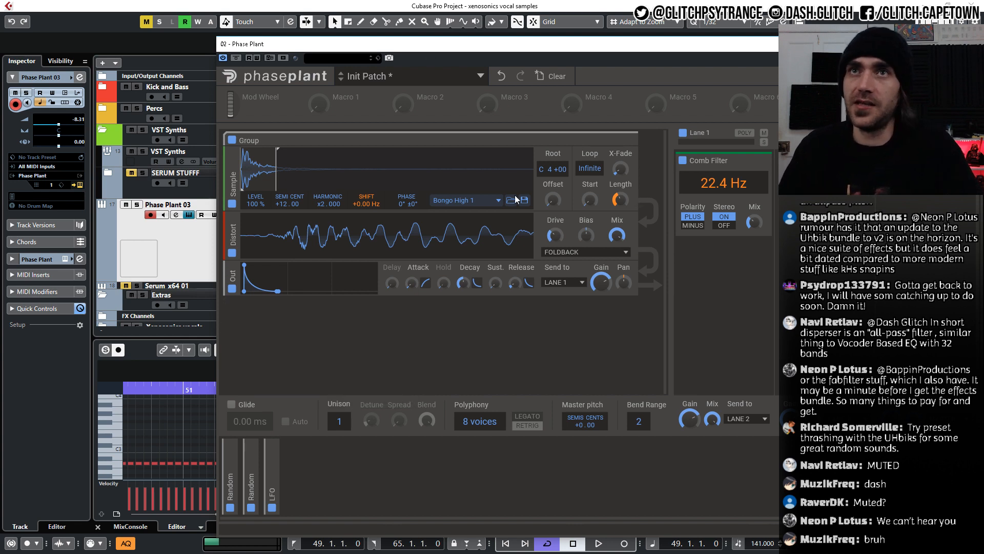
pyautogui.click(622, 142)
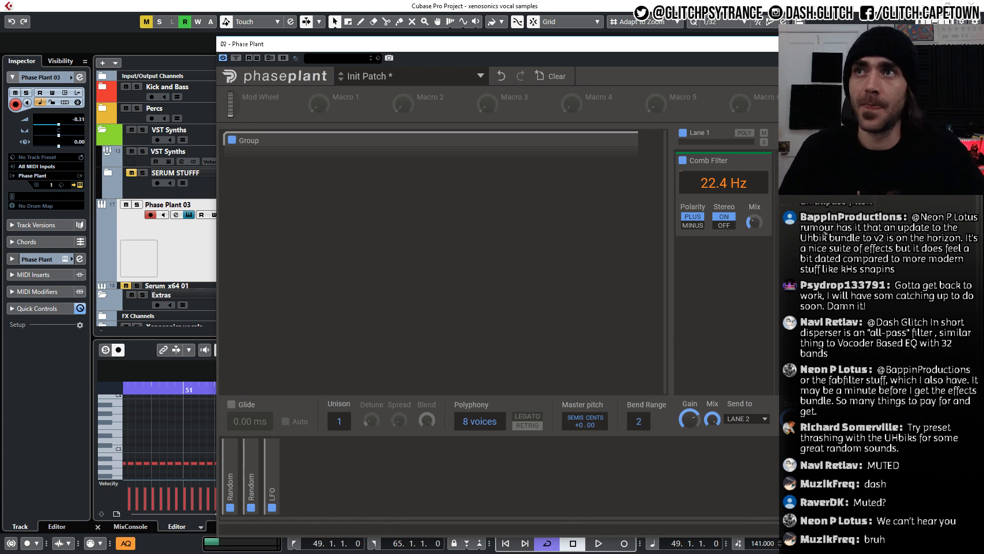
# Add a second Group containing a saw Analog oscillator and an Output module.
pyautogui.click(829, 200)
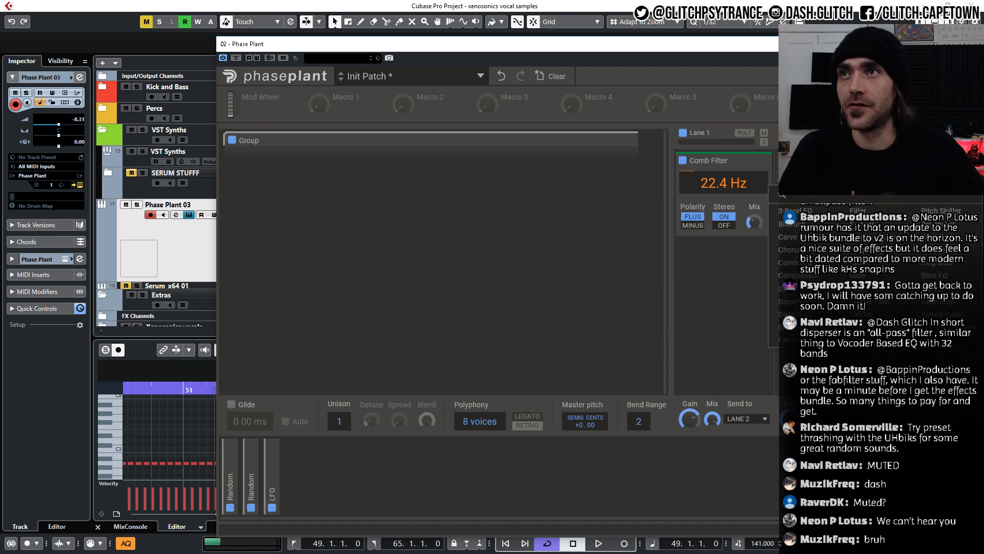
pyautogui.click(336, 193)
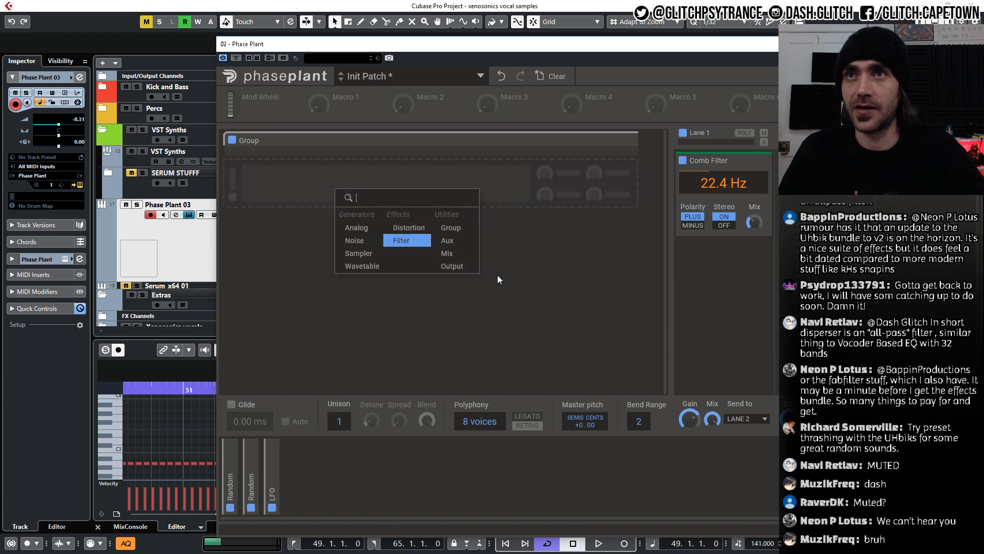
pyautogui.click(453, 227)
pyautogui.click(308, 203)
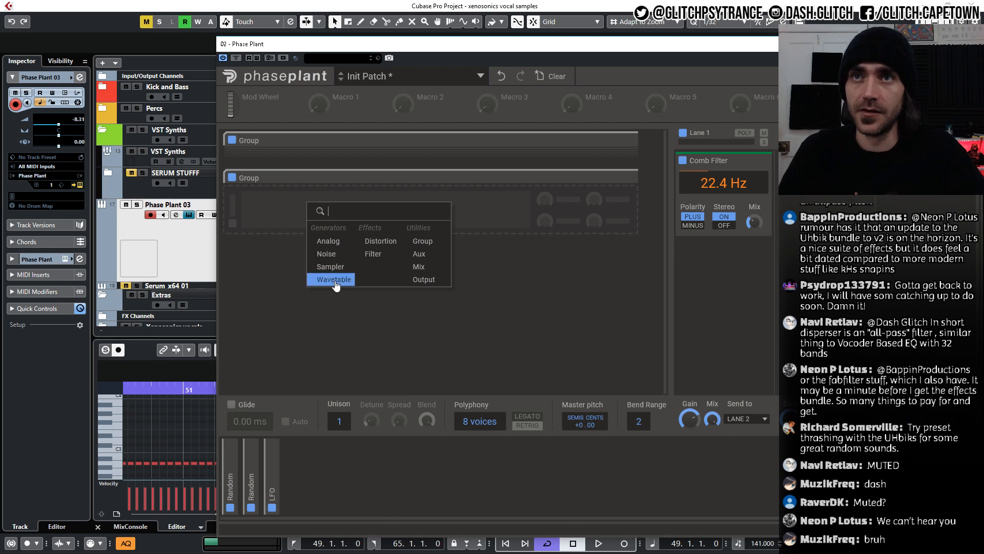
pyautogui.click(328, 241)
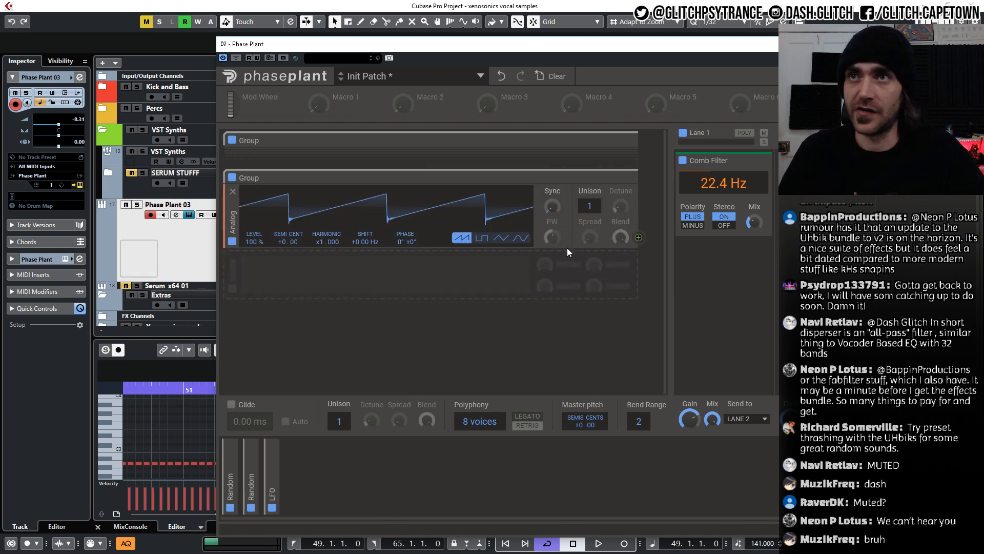
pyautogui.click(385, 280)
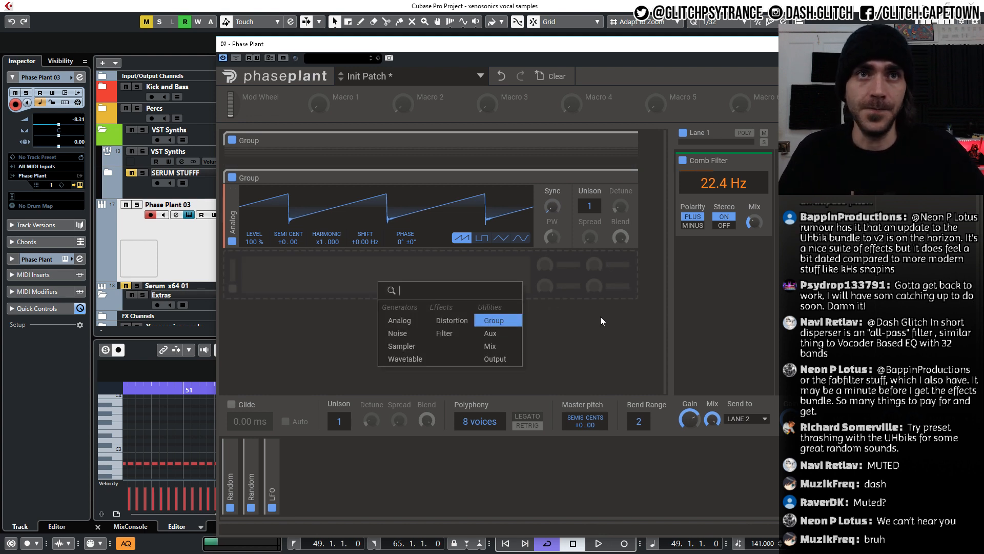
pyautogui.click(506, 360)
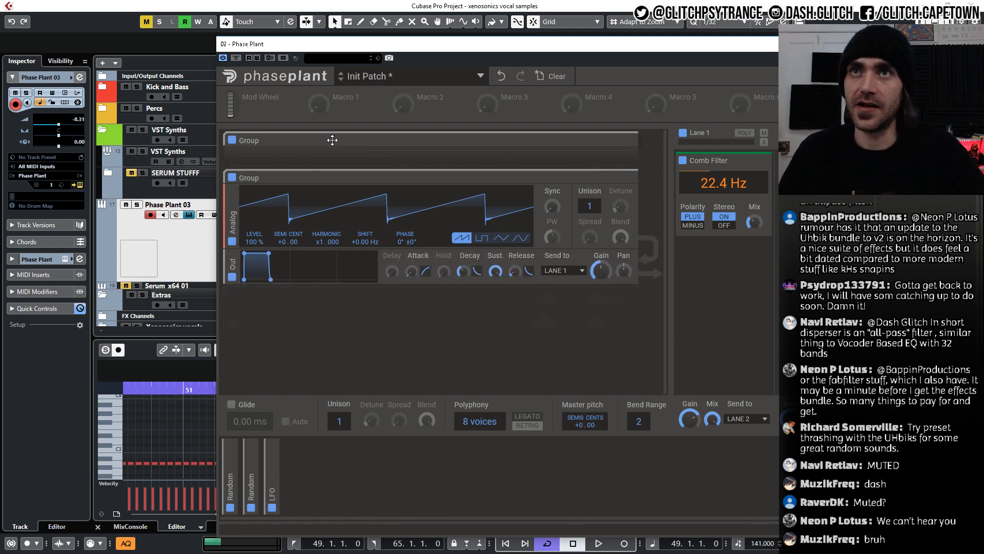
# Expand the first group to review both signal chains, and collapse it again.
pyautogui.click(622, 140)
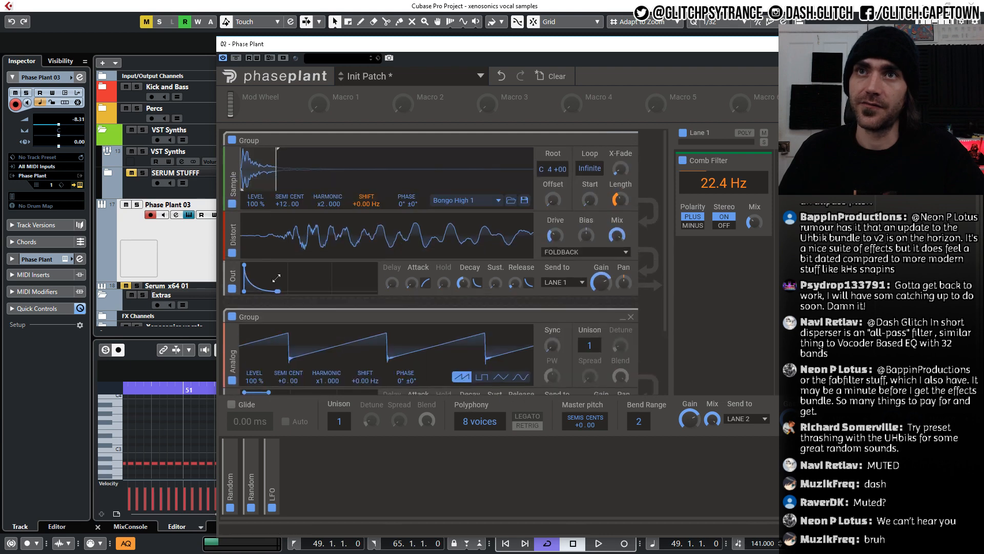
pyautogui.scroll(-3, 409, 338)
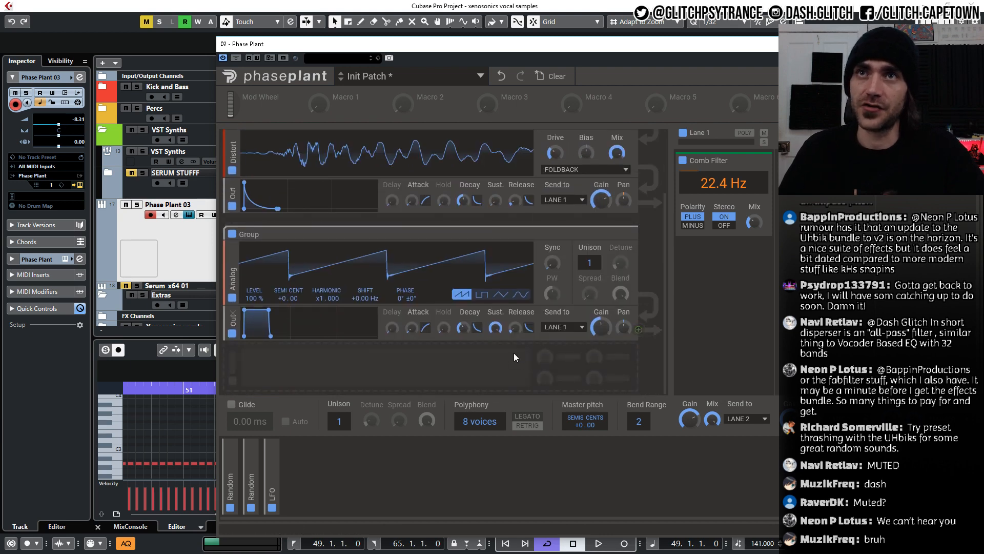
pyautogui.scroll(3, 515, 353)
pyautogui.click(608, 140)
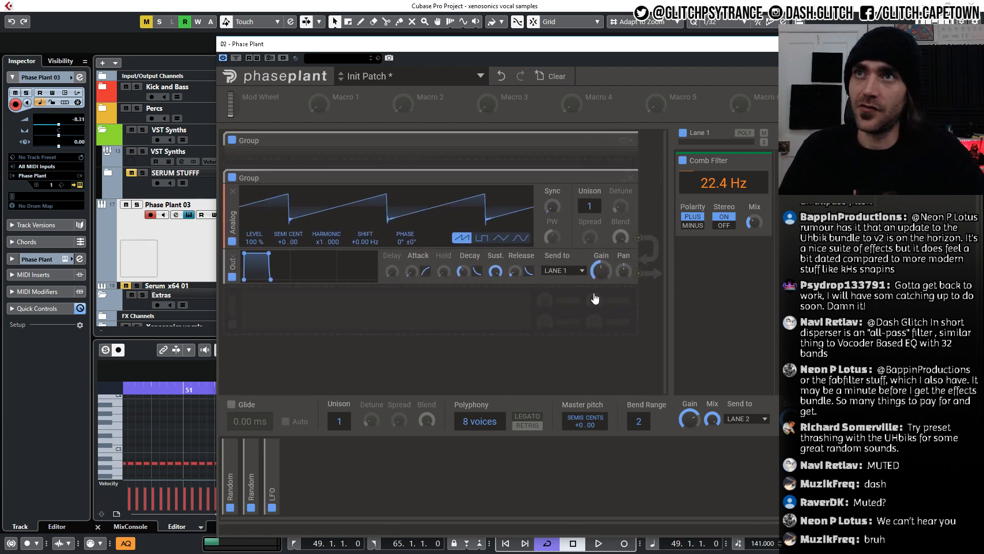
# Route the second group's output to Lane 2 and add a Trance Gate effect to that lane.
pyautogui.click(564, 271)
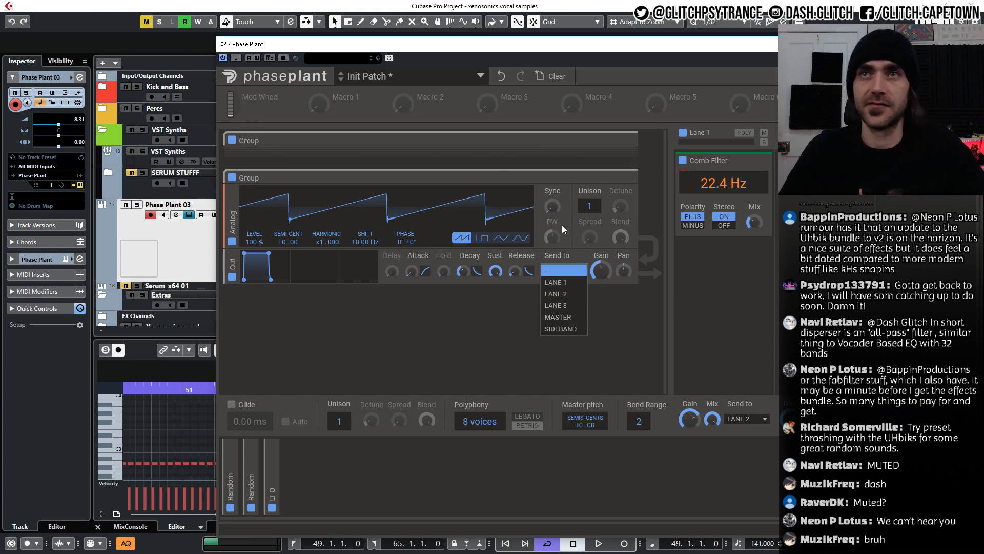
pyautogui.click(569, 296)
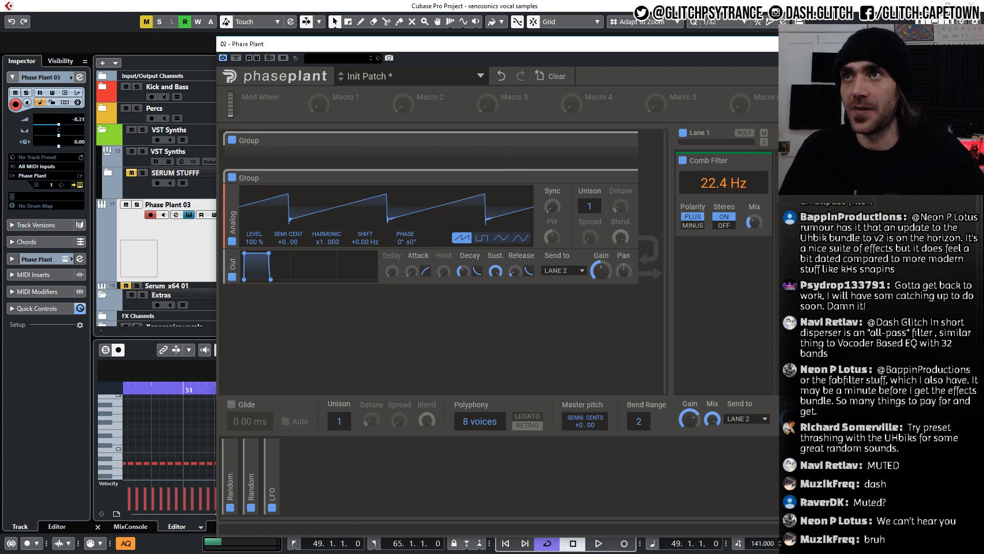
pyautogui.click(826, 163)
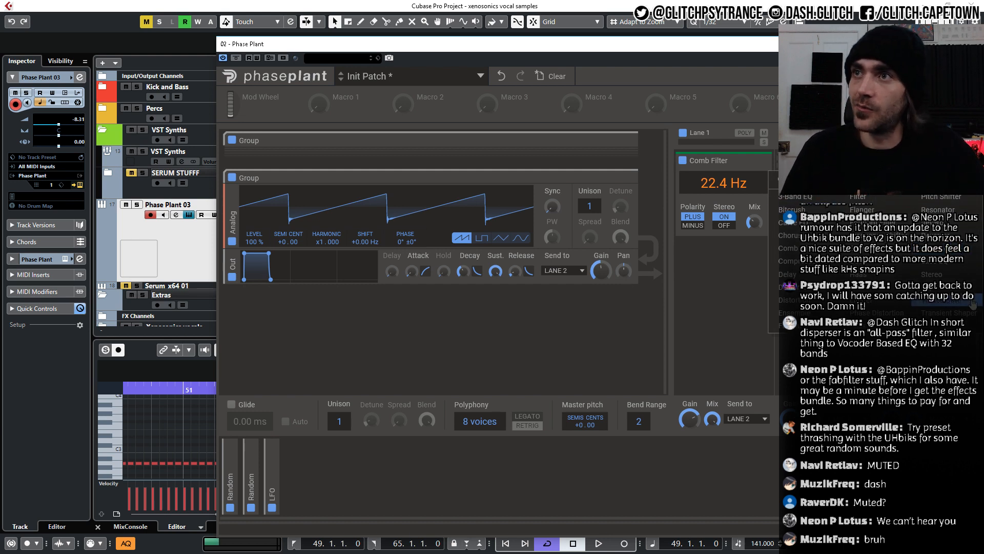
pyautogui.click(850, 273)
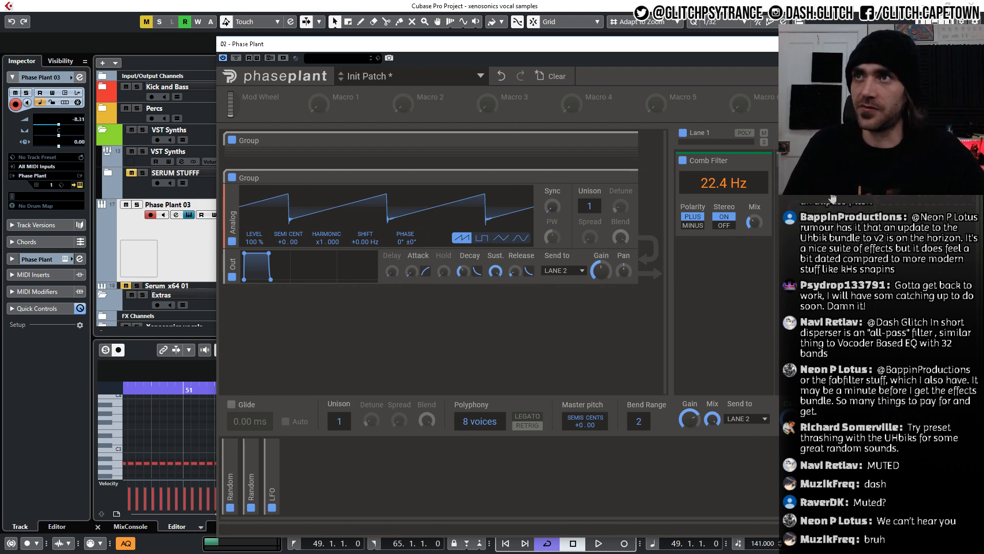
# Move the plugin window so all three lanes are visible, and briefly expand the first group to review its chain.
pyautogui.moveTo(668, 49); pyautogui.dragTo(450, 25)
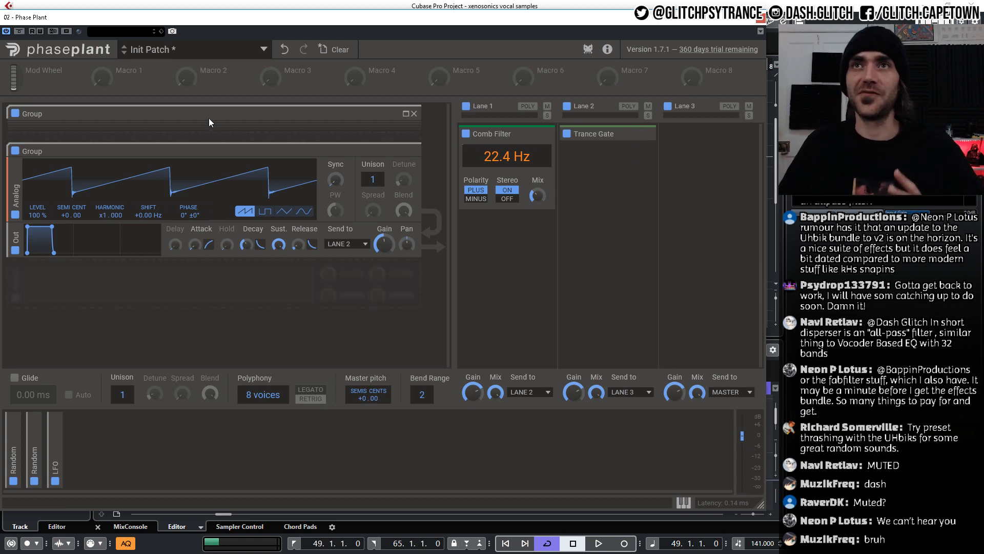
pyautogui.click(406, 113)
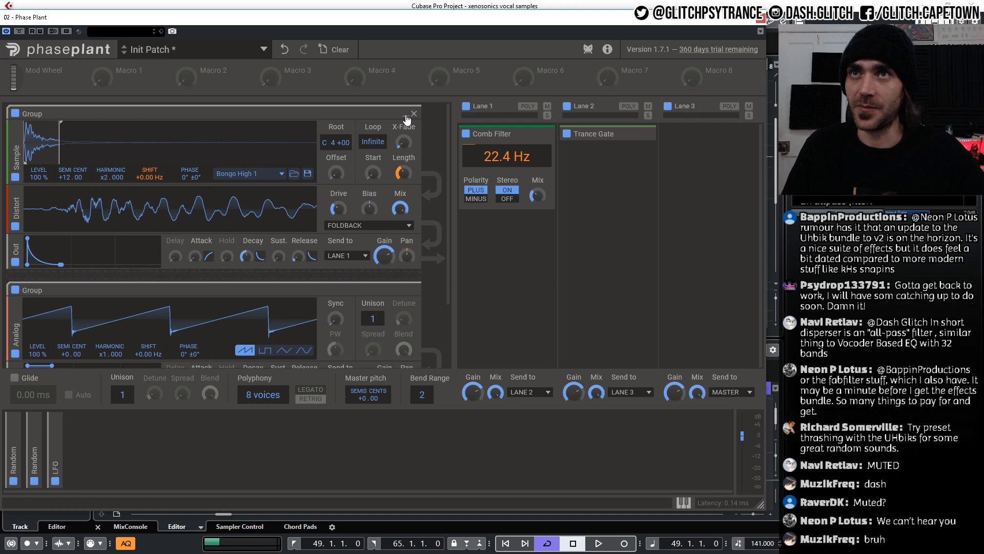
pyautogui.click(413, 114)
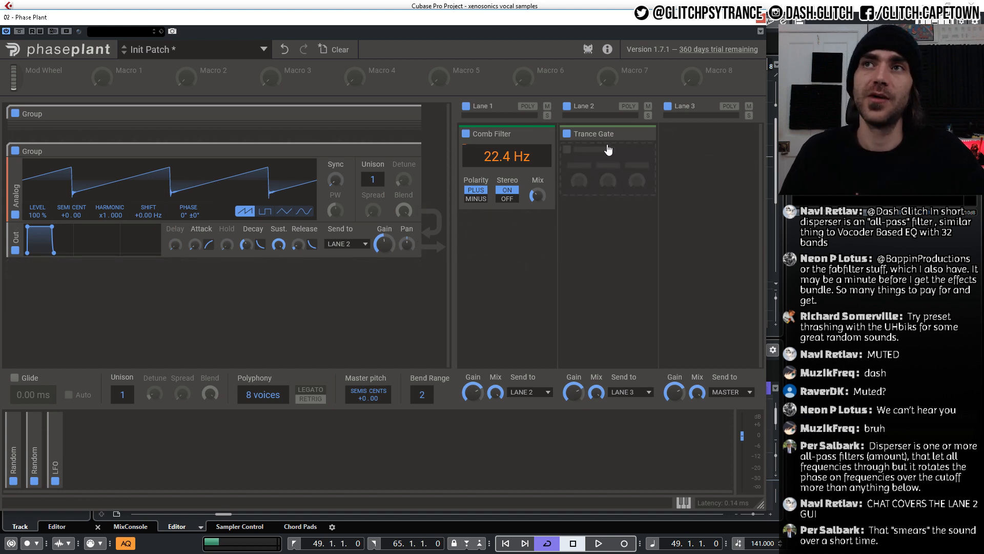
# Add a Disperser after the Trance Gate in Lane 2 and, with playback running, tune the Analog oscillator down 12 semitones.
pyautogui.click(593, 170)
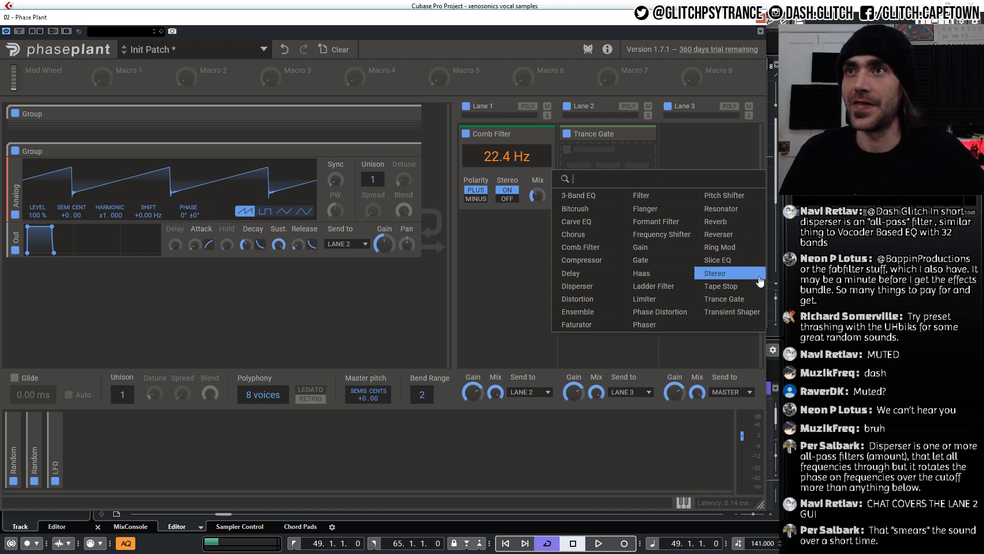
pyautogui.click(594, 287)
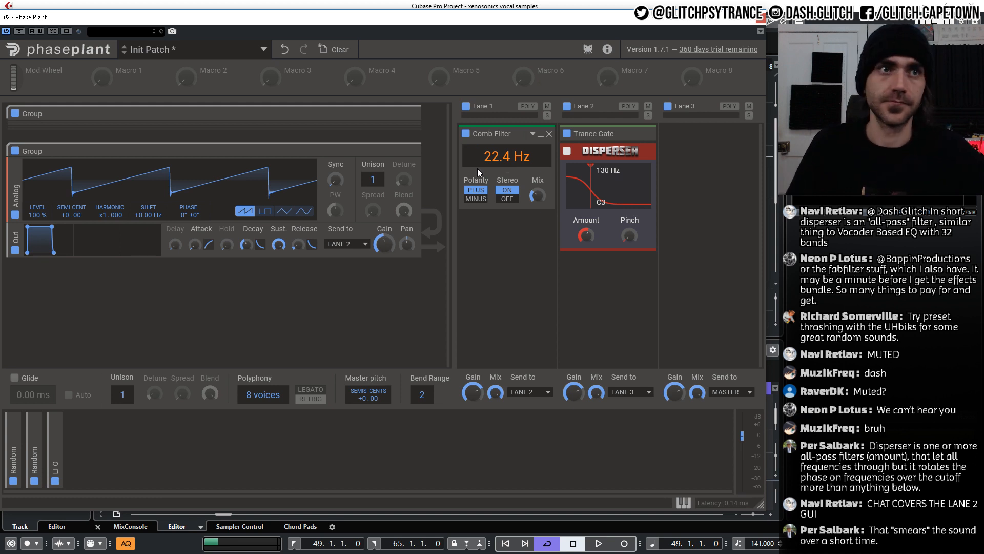
pyautogui.press('space')
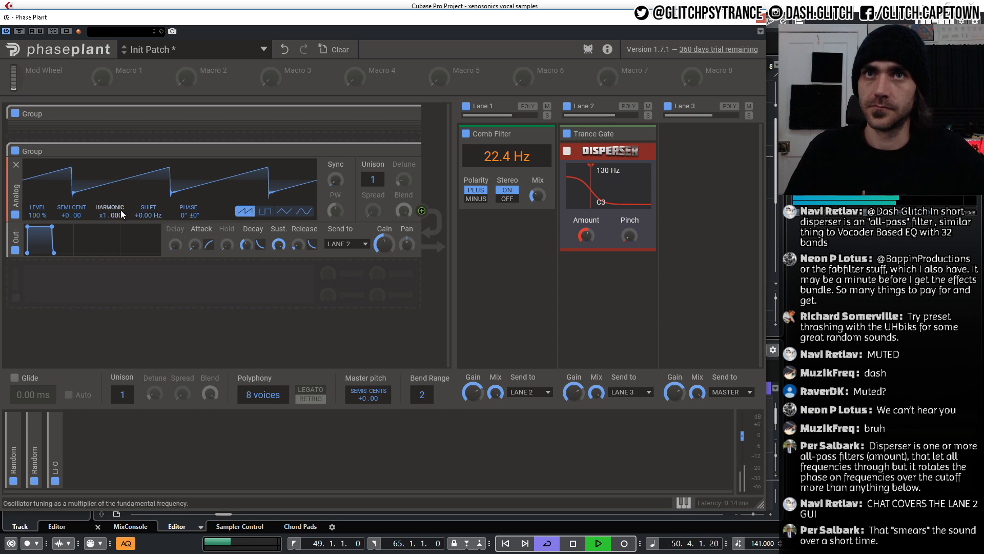
pyautogui.moveTo(65, 215); pyautogui.dragTo(65, 249)
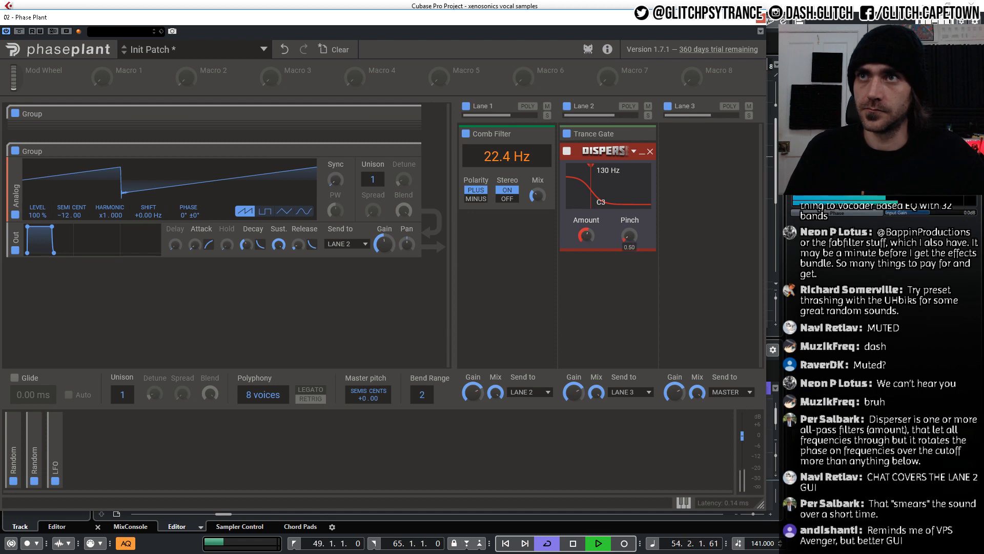
# Try out the Disperser's amount and sweep its frequency up to about 3.43 kHz.
pyautogui.moveTo(586, 236); pyautogui.dragTo(622, 236)
pyautogui.moveTo(593, 188); pyautogui.dragTo(630, 188)
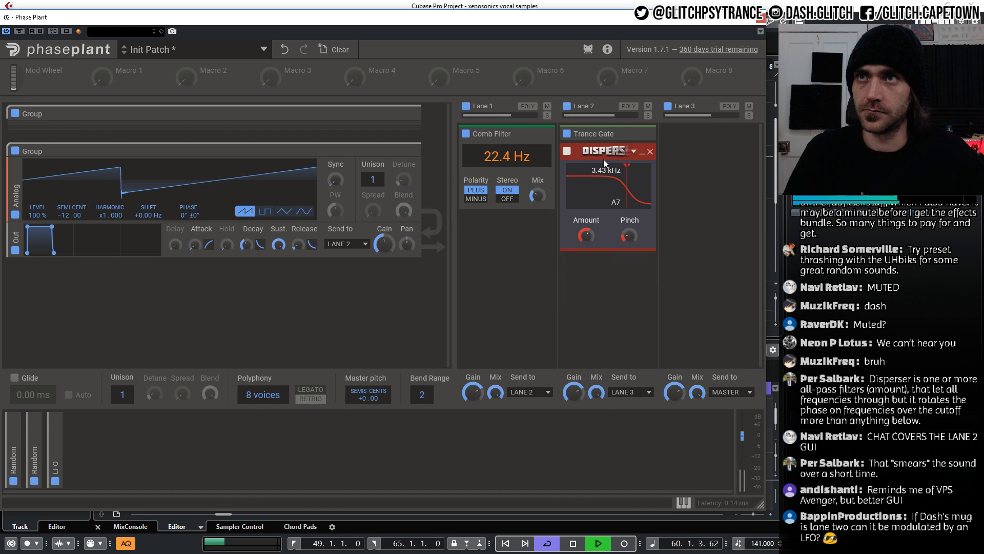
pyautogui.moveTo(607, 155); pyautogui.dragTo(610, 267)
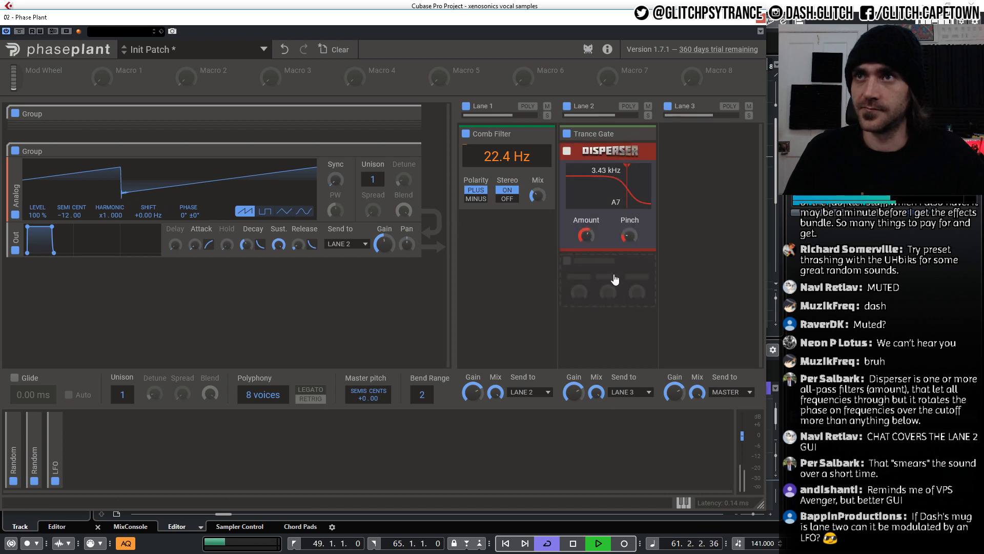
# Add a Reverb to Lane 2 and move the Disperser after it in the chain.
pyautogui.click(614, 274)
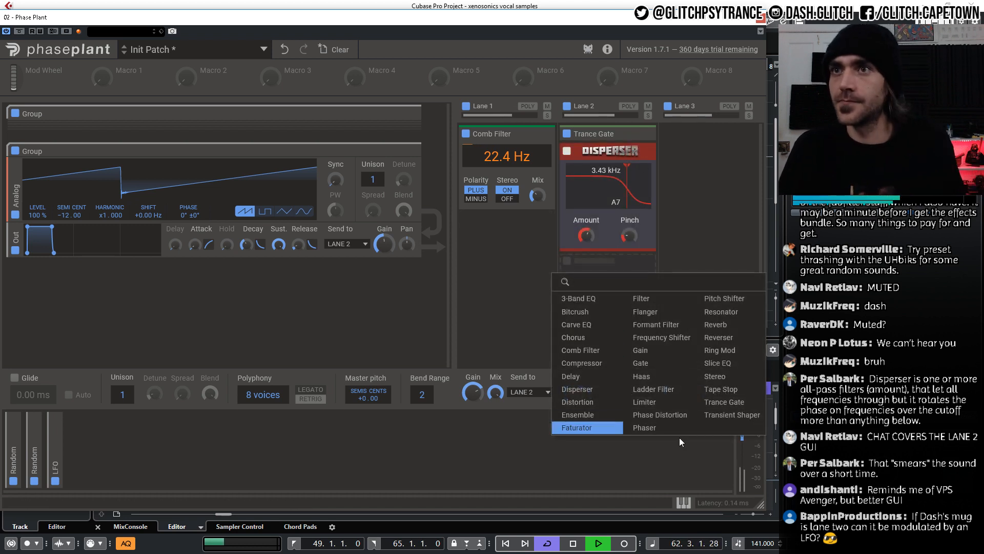
pyautogui.click(734, 337)
pyautogui.moveTo(650, 274); pyautogui.dragTo(634, 267)
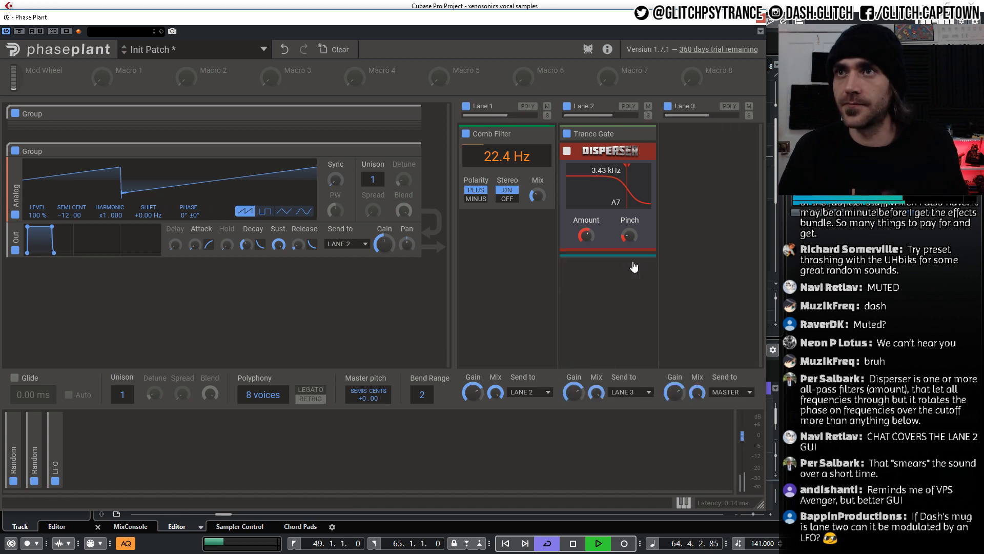
pyautogui.click(634, 267)
pyautogui.click(736, 315)
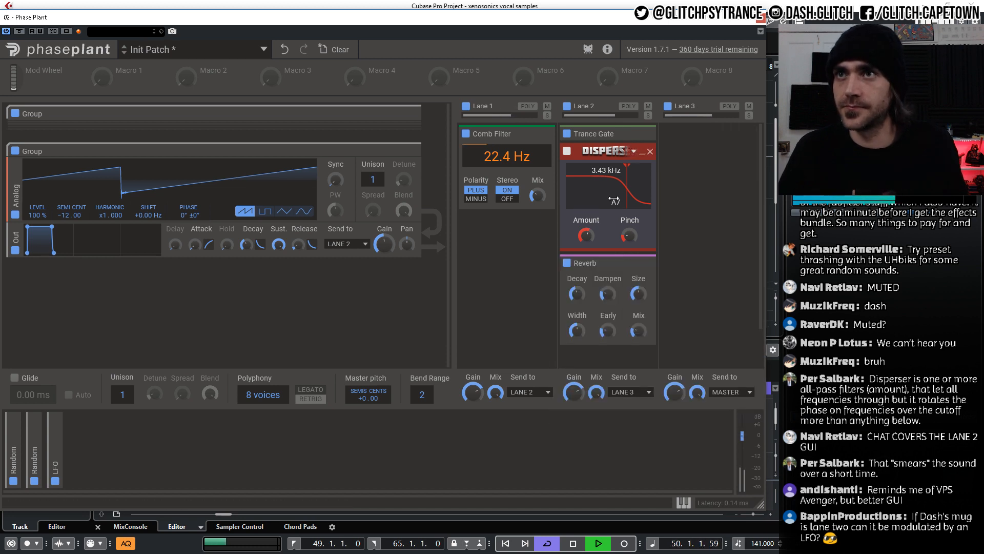
pyautogui.moveTo(601, 151); pyautogui.dragTo(601, 347)
# Audition the Disperser with different amount and pinch settings while sweeping its frequency up to 20 kHz and down to about 145 Hz.
pyautogui.moveTo(627, 284)
pyautogui.mouseDown()
pyautogui.moveTo(645, 284)
pyautogui.moveTo(609, 284)
pyautogui.mouseUp()
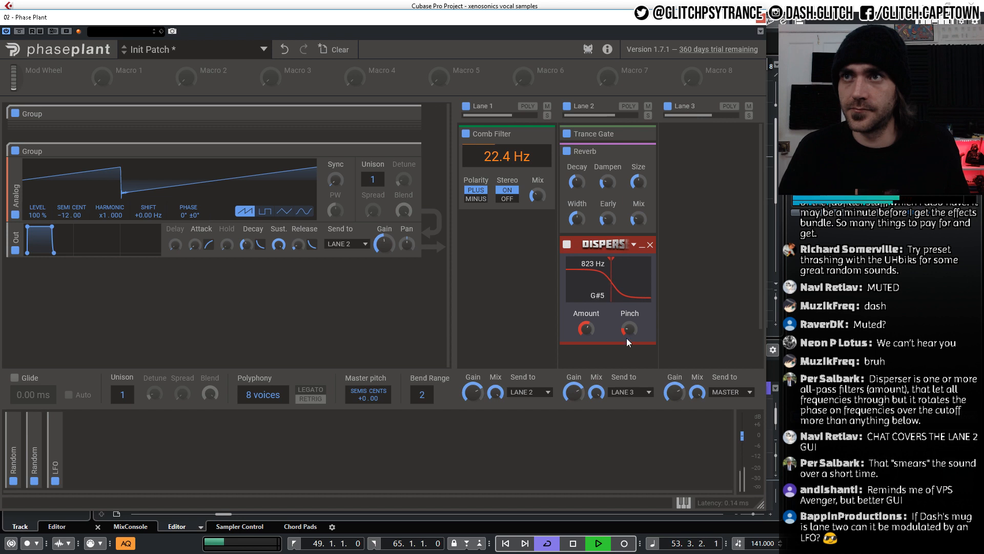
pyautogui.moveTo(628, 336); pyautogui.dragTo(621, 287)
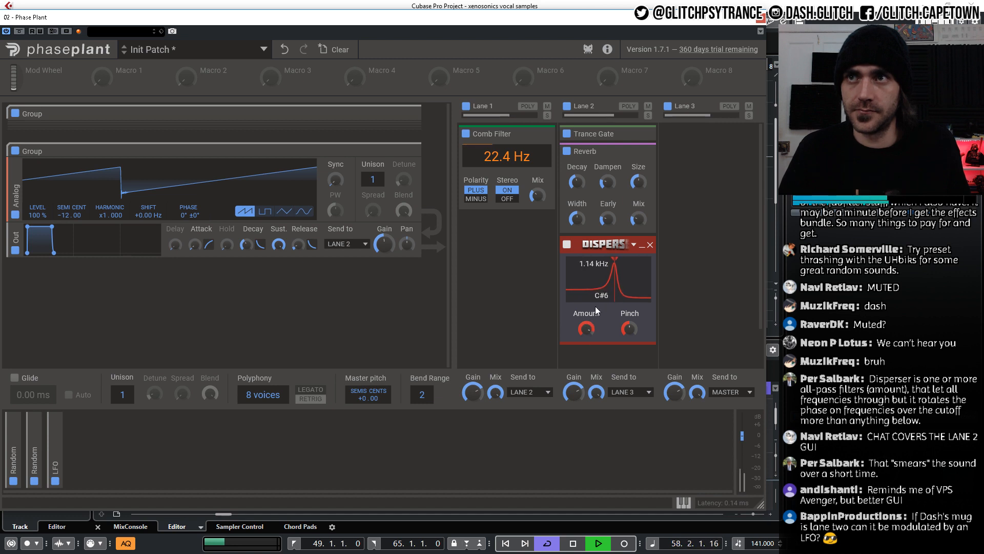
pyautogui.moveTo(610, 286); pyautogui.dragTo(596, 286)
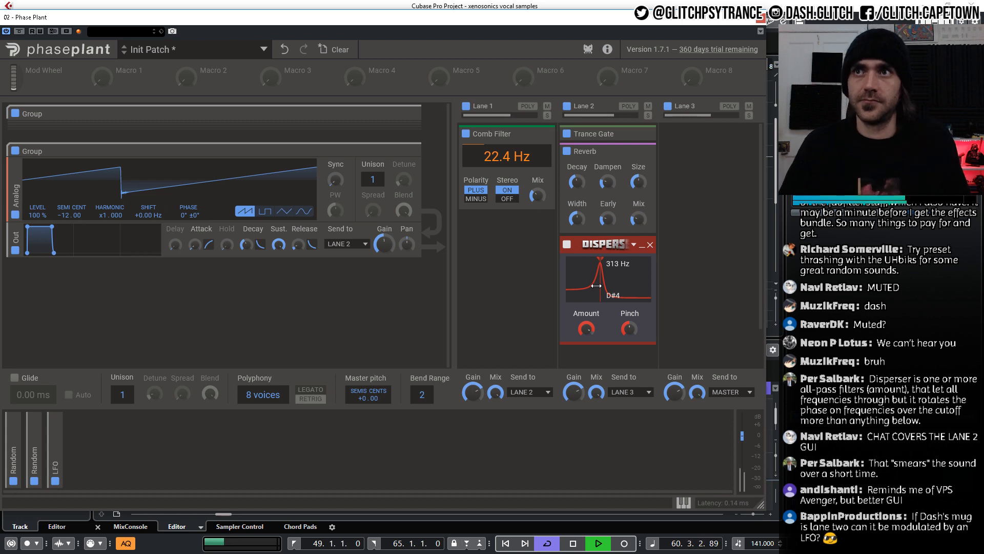
pyautogui.moveTo(596, 286); pyautogui.dragTo(647, 285)
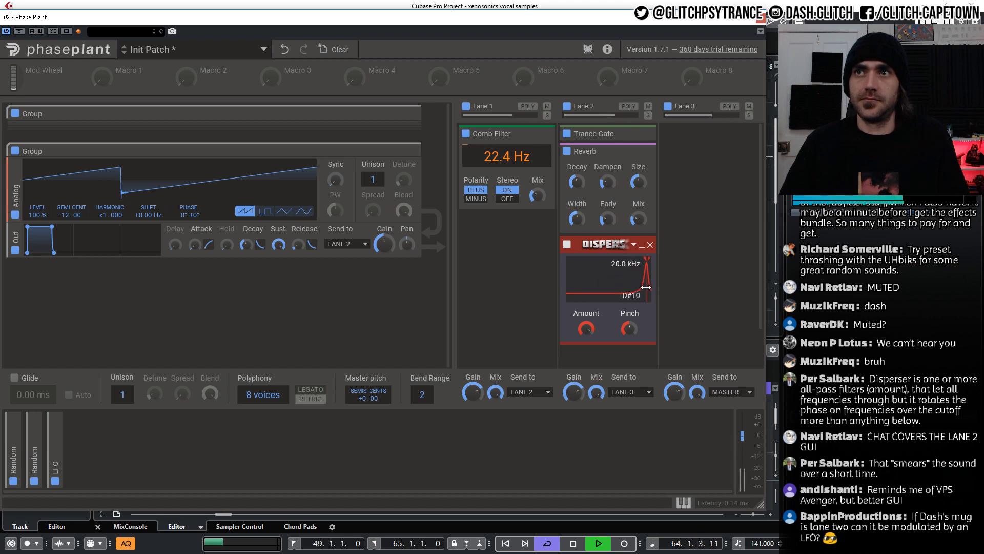
pyautogui.moveTo(630, 329); pyautogui.dragTo(630, 320)
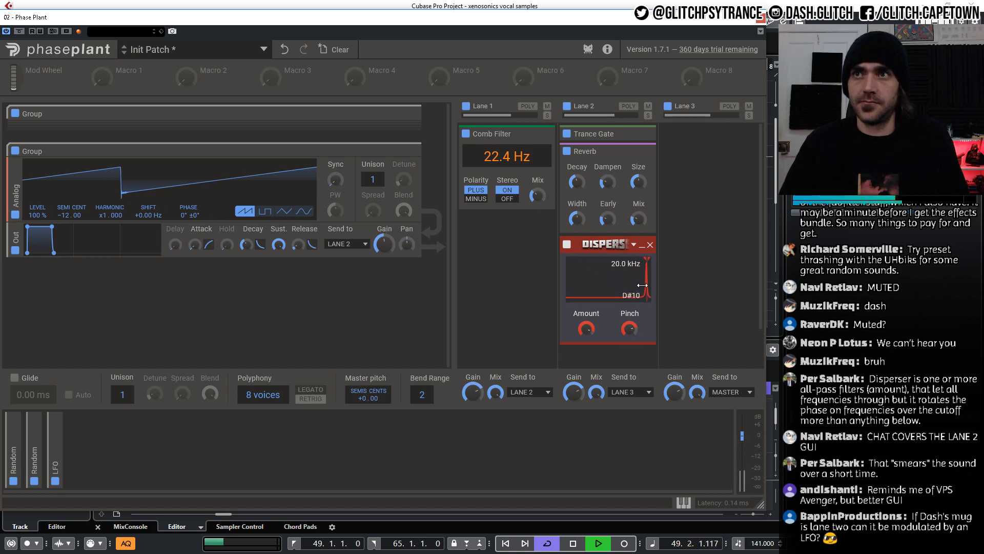
pyautogui.moveTo(647, 279); pyautogui.dragTo(587, 279)
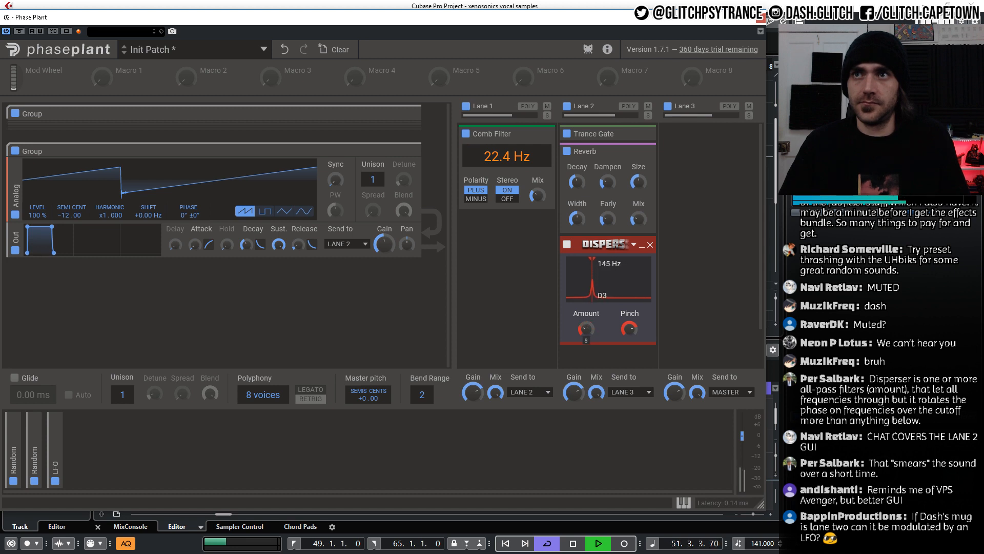
# Solo Lane 2 in the synth and solo the Phase Plant 03 track in the project.
pyautogui.click(648, 115)
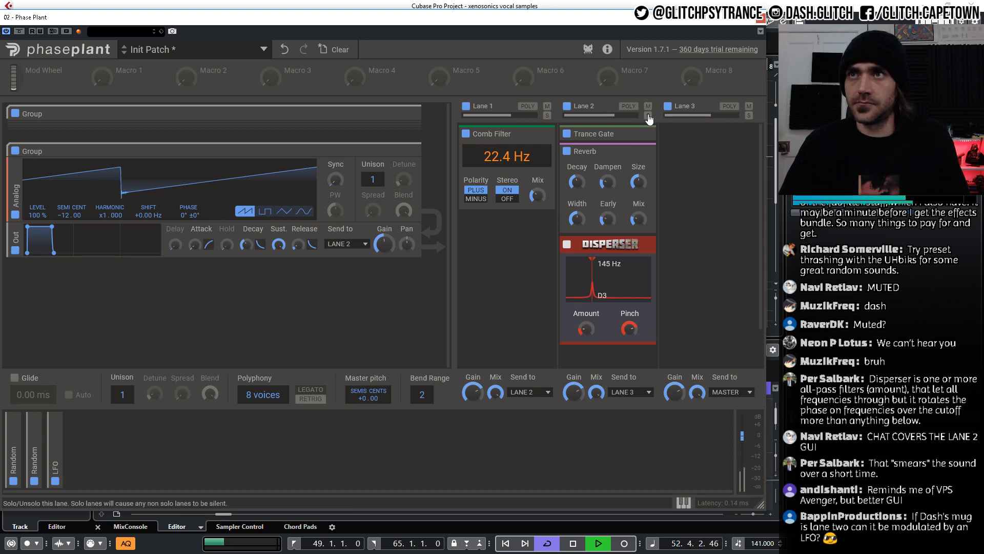
pyautogui.moveTo(219, 25); pyautogui.dragTo(590, 161)
pyautogui.click(137, 205)
pyautogui.moveTo(528, 157); pyautogui.dragTo(159, 40)
# Lower the Disperser's pinch, set its frequency to about 1.32 kHz and its amount to 18, and stop playback.
pyautogui.moveTo(587, 347); pyautogui.dragTo(588, 338)
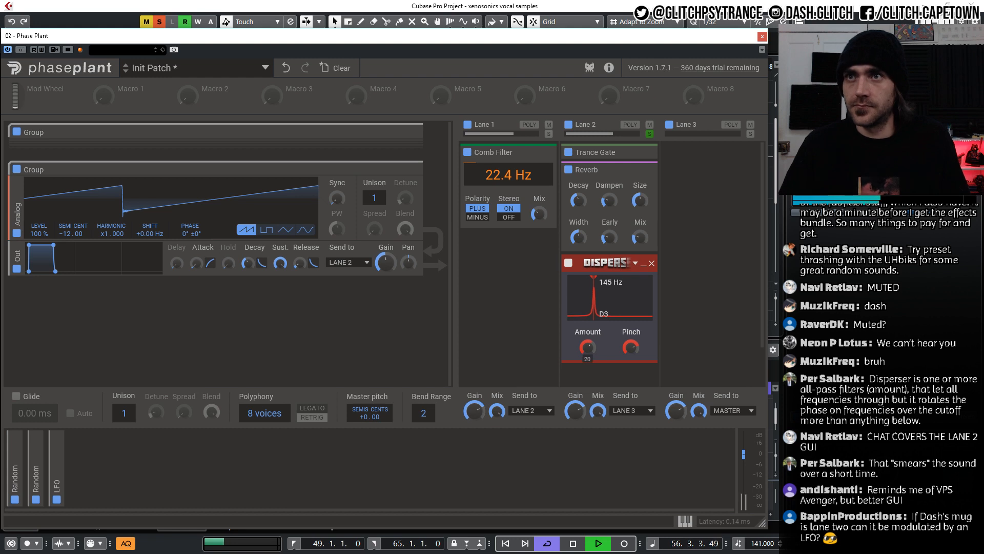
pyautogui.doubleClick(633, 345)
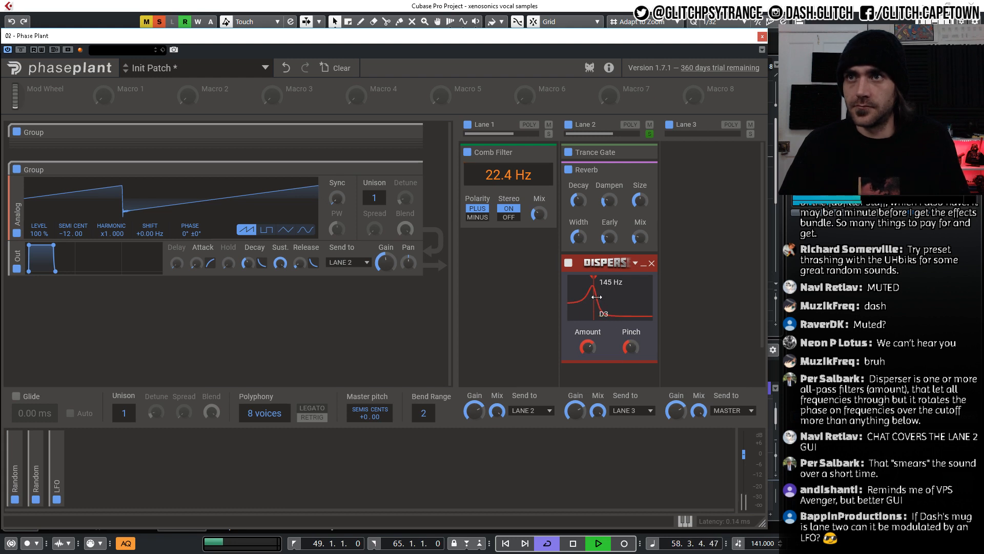
pyautogui.moveTo(597, 297); pyautogui.dragTo(577, 304)
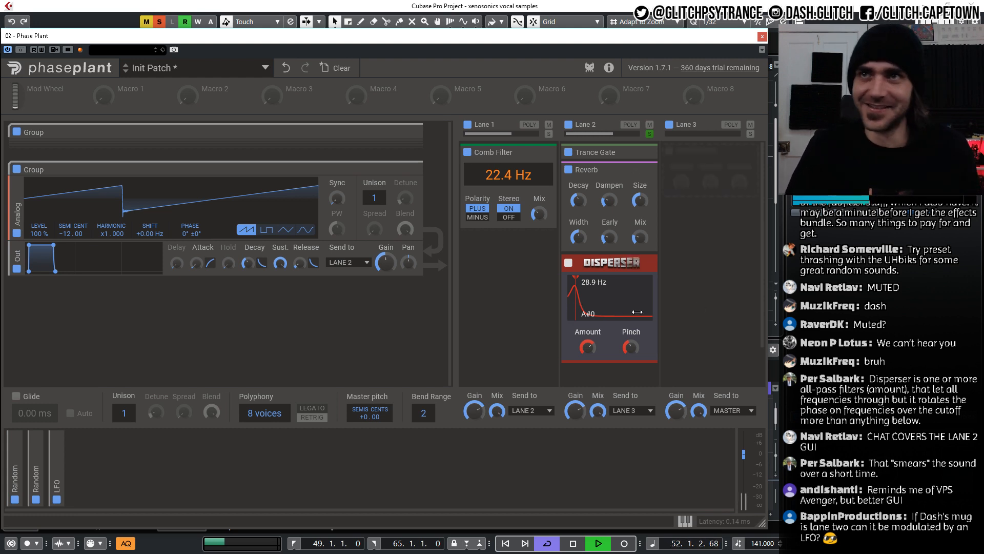
pyautogui.moveTo(580, 308); pyautogui.dragTo(622, 308)
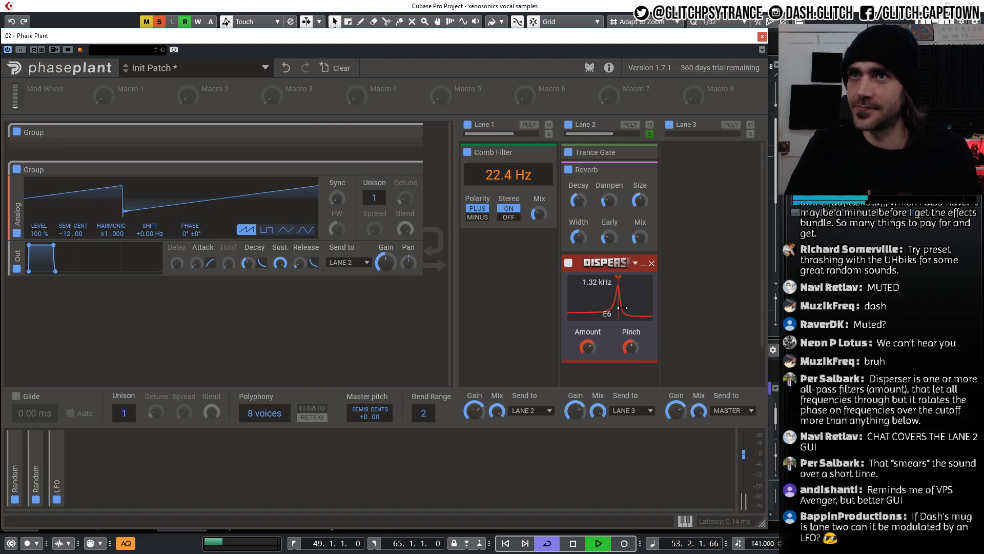
pyautogui.moveTo(588, 347)
pyautogui.mouseDown()
pyautogui.moveTo(587, 365)
pyautogui.moveTo(587, 332)
pyautogui.mouseUp()
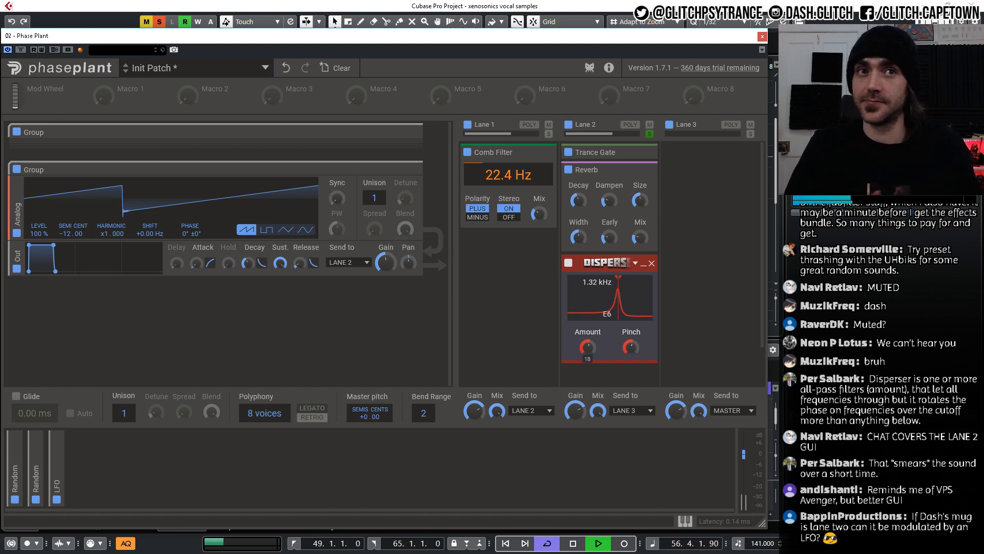
pyautogui.press('space')
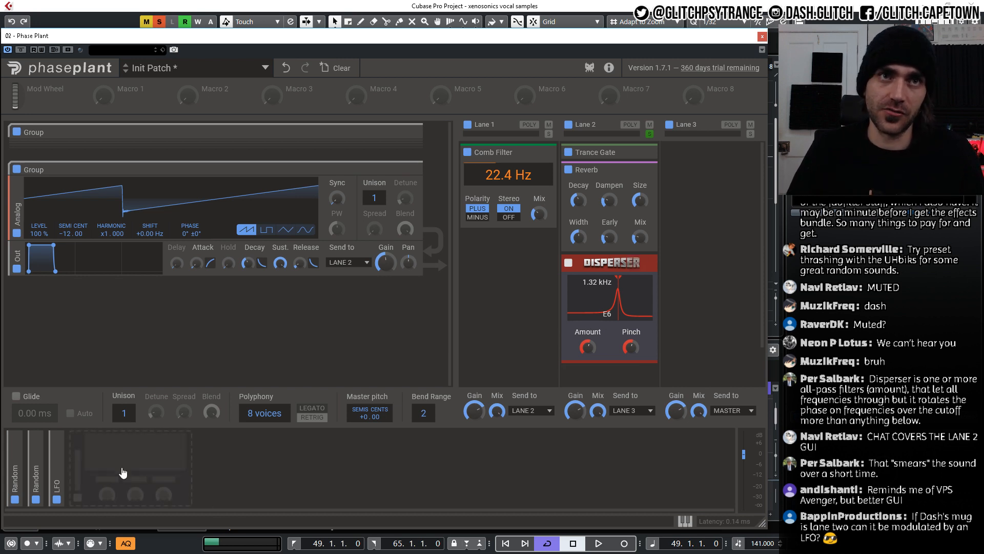
# Add a third Random modulator and assign it to the Disperser's frequency around a base of about 209 Hz.
pyautogui.click(123, 472)
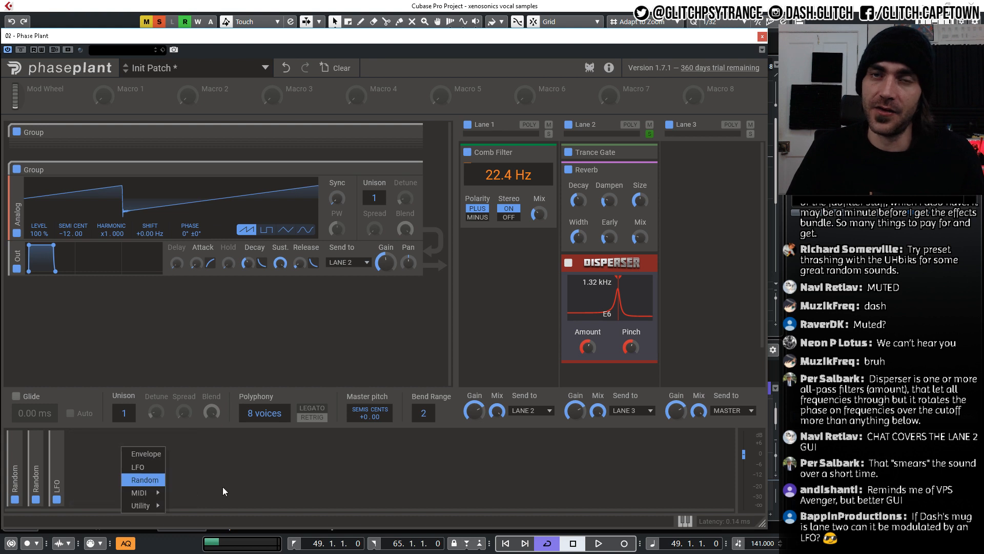
pyautogui.click(152, 487)
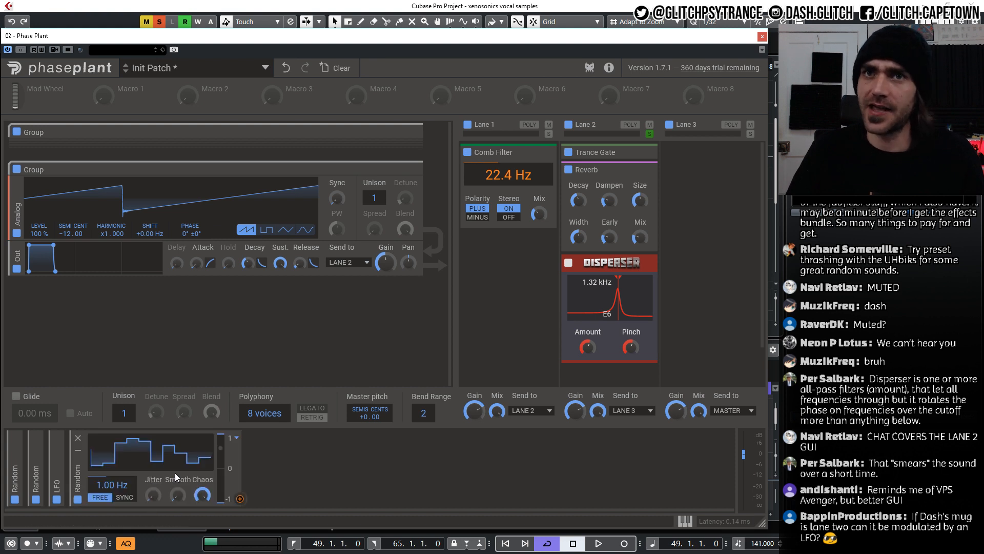
pyautogui.moveTo(241, 500); pyautogui.dragTo(610, 323)
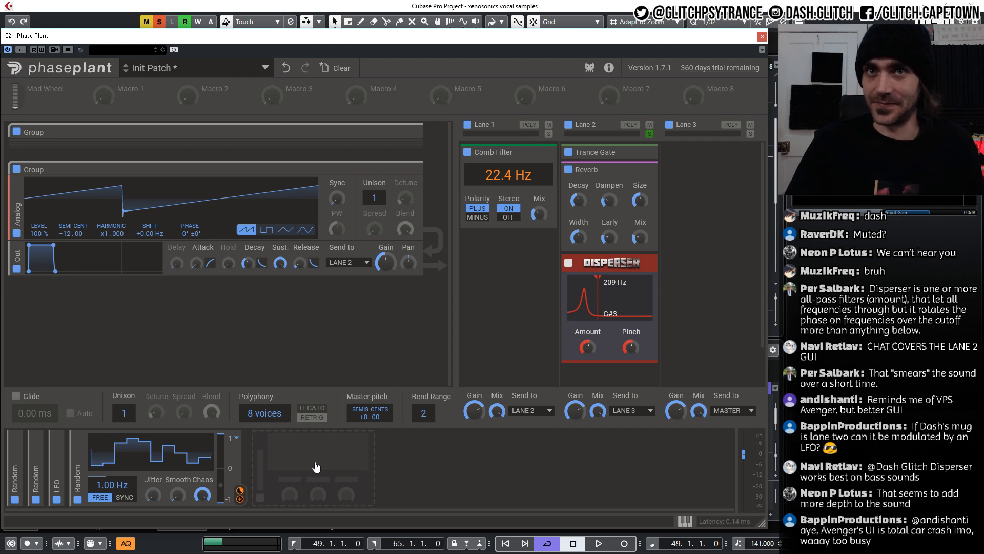
# Restart playback and switch the new Random modulator to tempo sync at a rate of 8/16.
pyautogui.press('space')
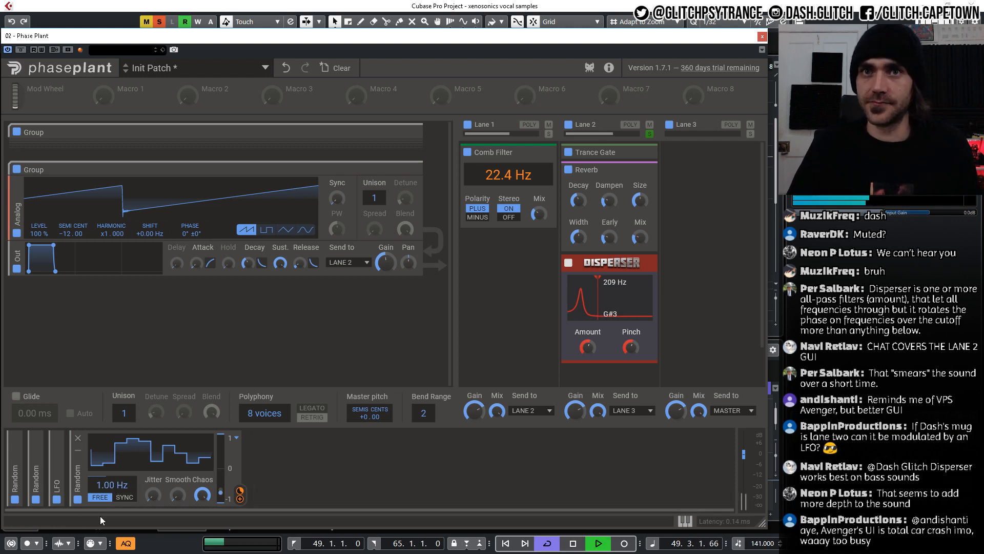
pyautogui.click(124, 496)
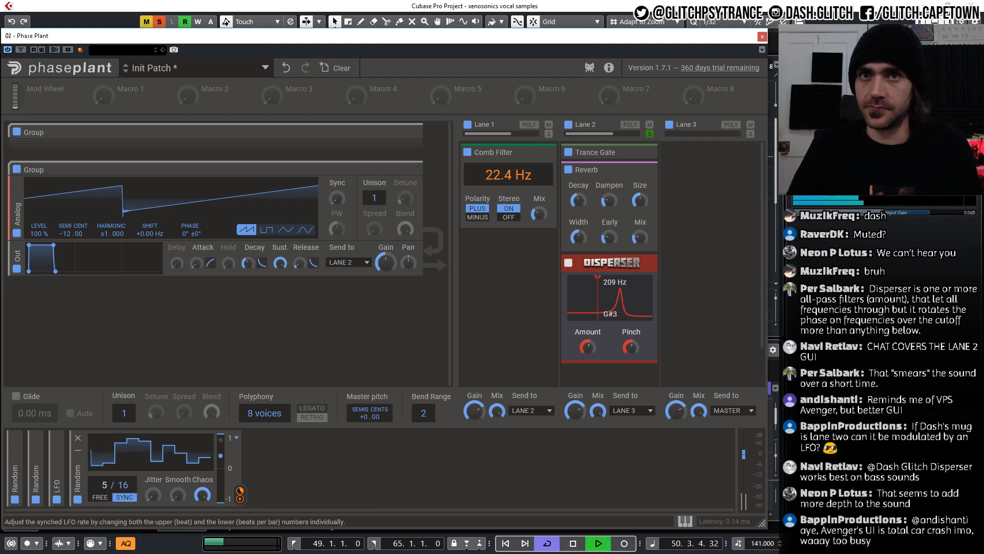
pyautogui.moveTo(104, 484); pyautogui.dragTo(104, 475)
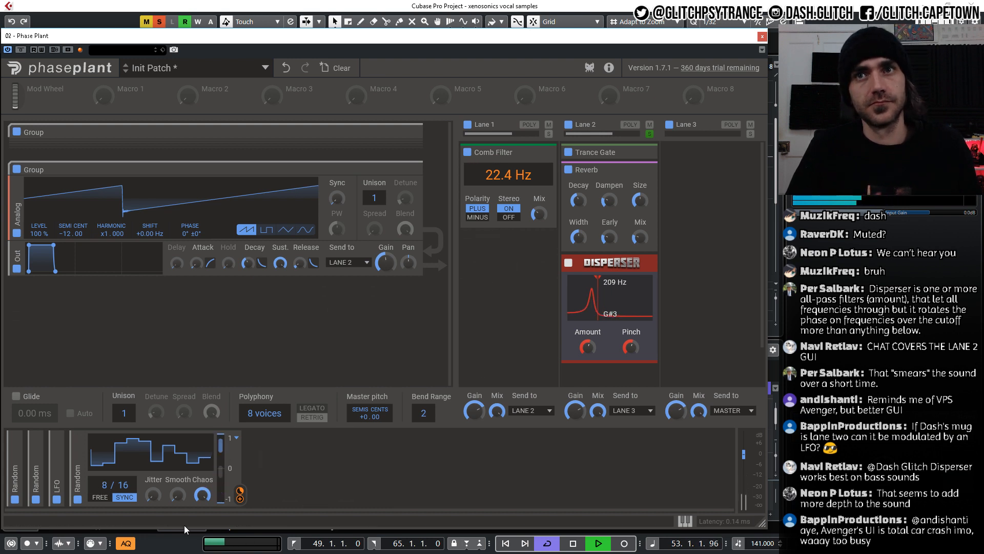
# Set the third Random modulator's synced rate to 2/16 and raise its smoothing.
pyautogui.moveTo(104, 484); pyautogui.dragTo(104, 501)
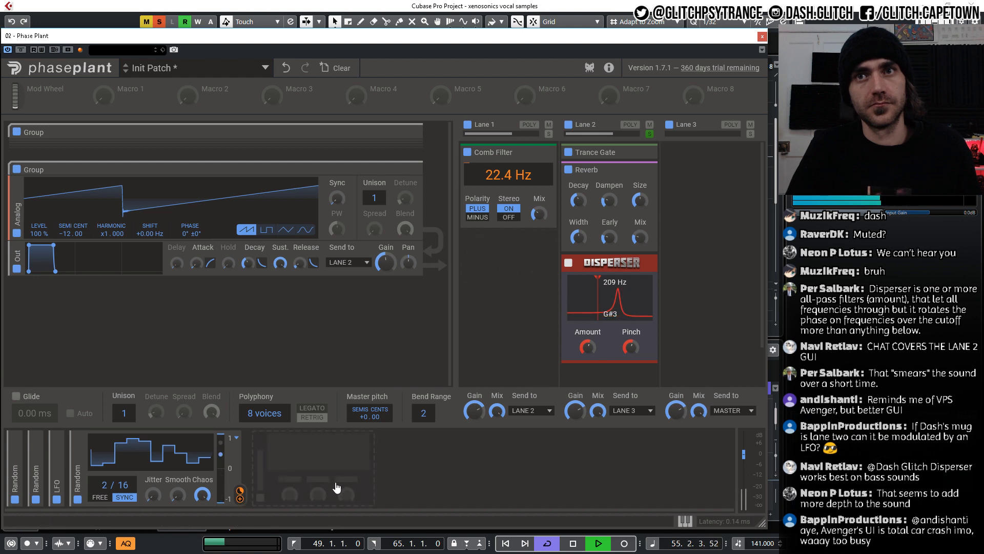
pyautogui.moveTo(171, 495); pyautogui.dragTo(171, 476)
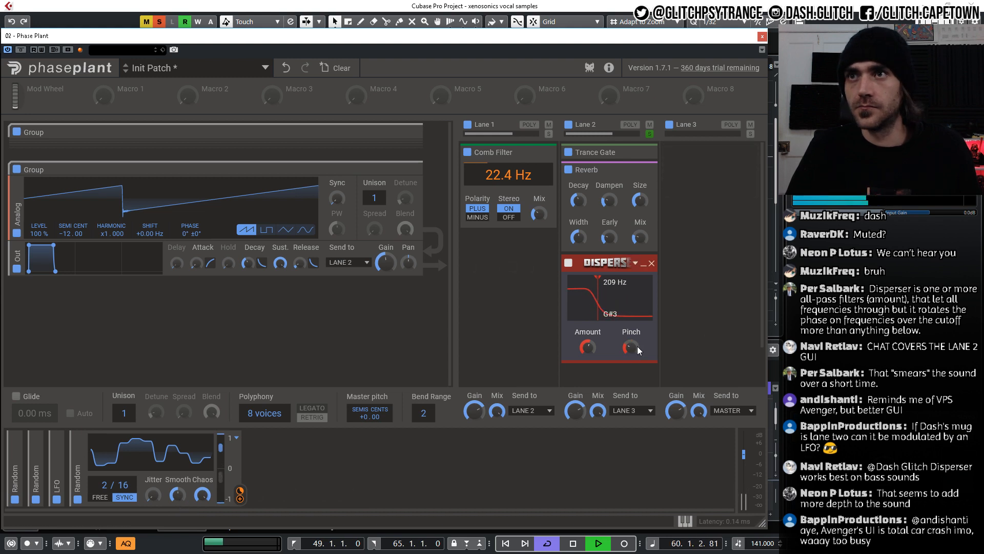
# Bypass and remove the Disperser from Lane 2, and stop playback.
pyautogui.click(568, 264)
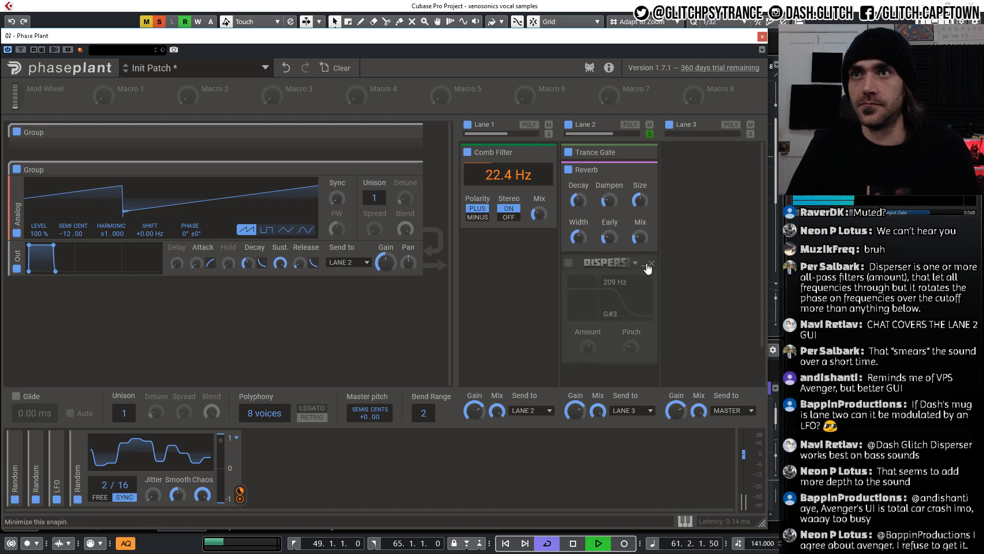
pyautogui.press('space')
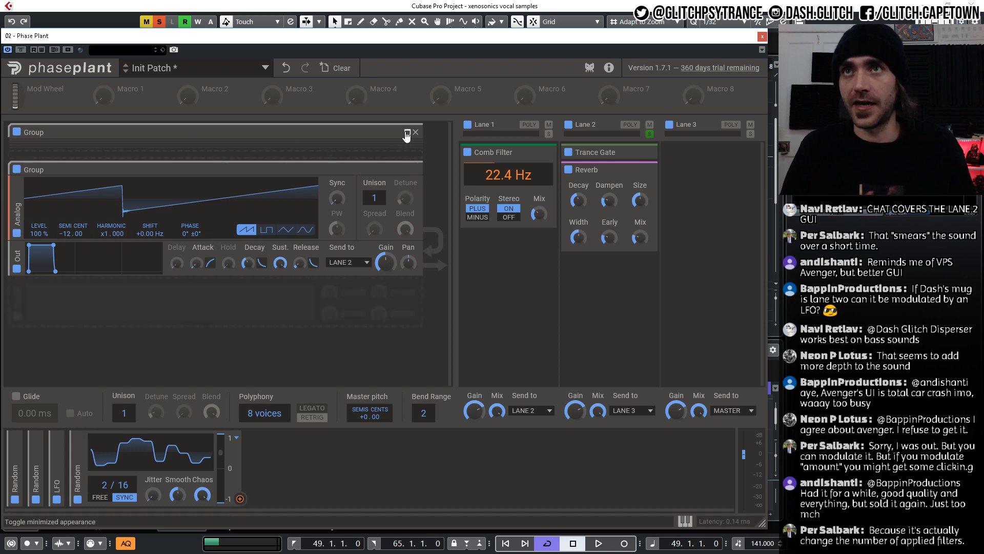
# Expand the first group and route Lane 1's output to Lane 3.
pyautogui.click(406, 132)
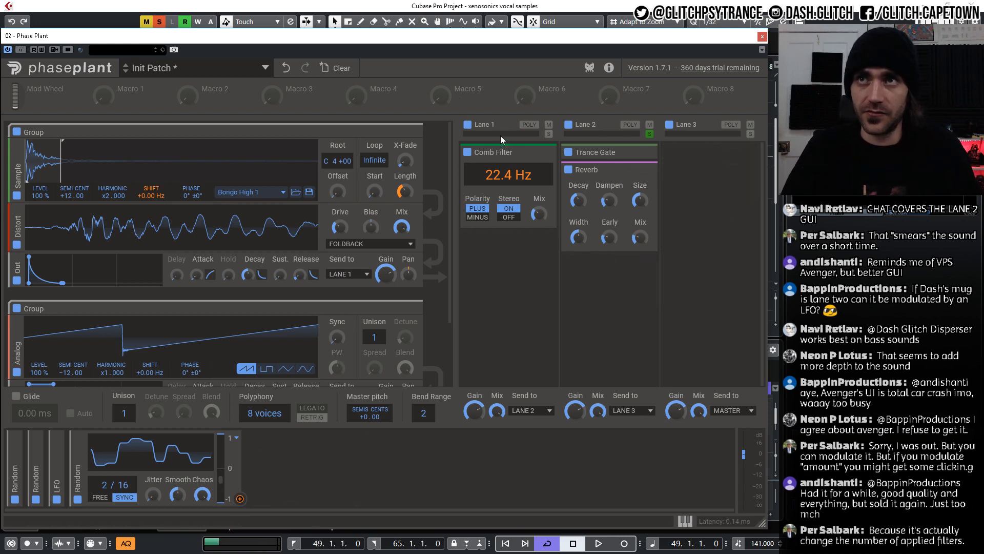
pyautogui.click(530, 413)
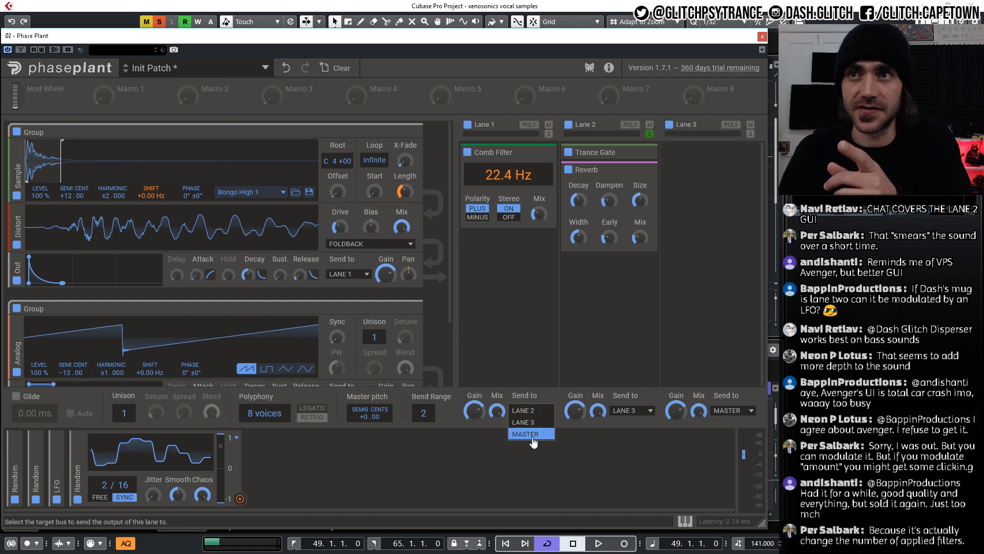
pyautogui.click(535, 425)
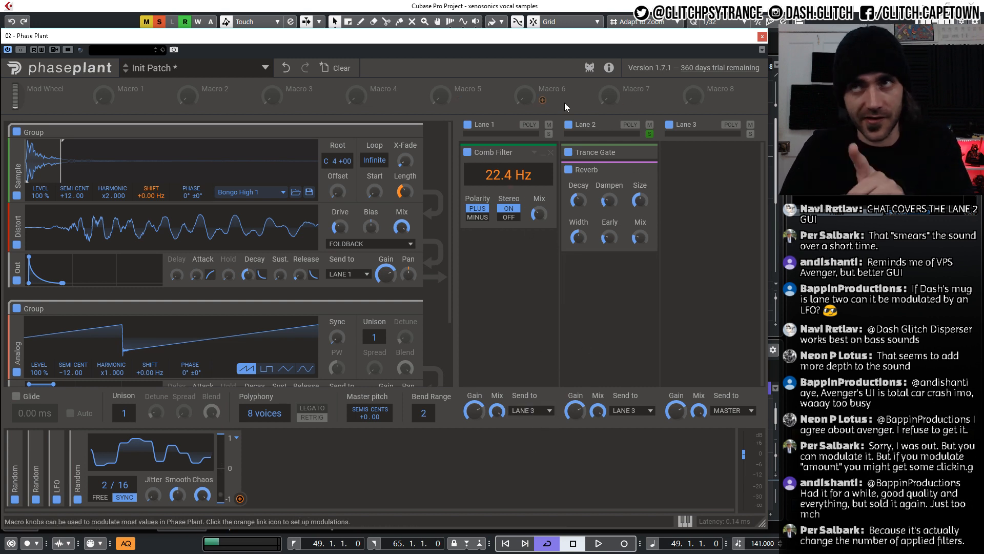
pyautogui.moveTo(589, 170); pyautogui.dragTo(542, 350)
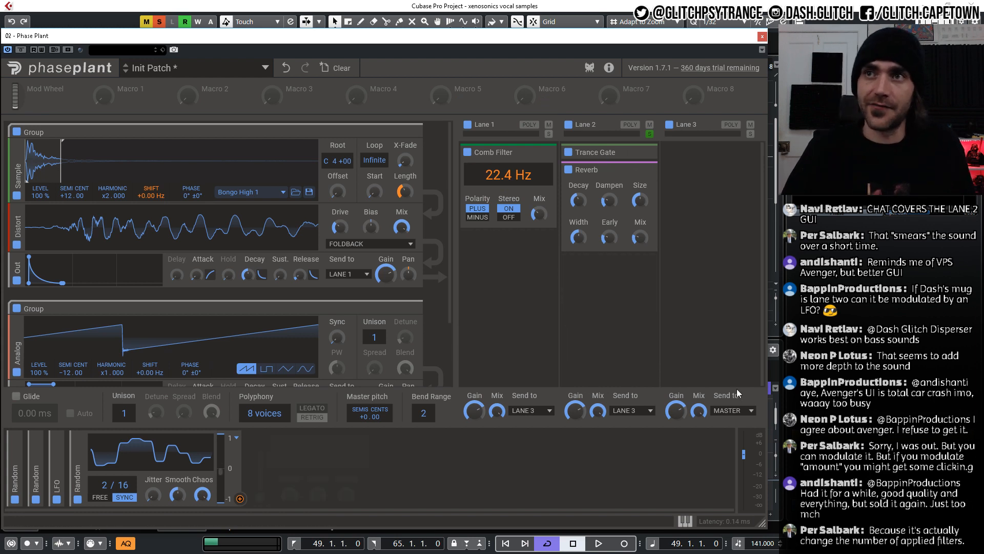
pyautogui.moveTo(736, 394); pyautogui.dragTo(715, 176)
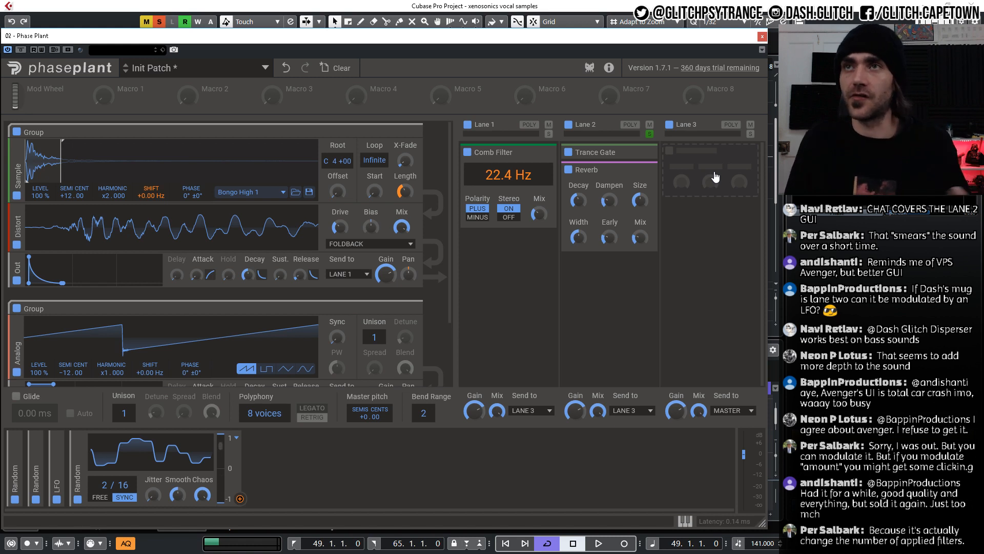
pyautogui.moveTo(716, 177); pyautogui.dragTo(718, 175)
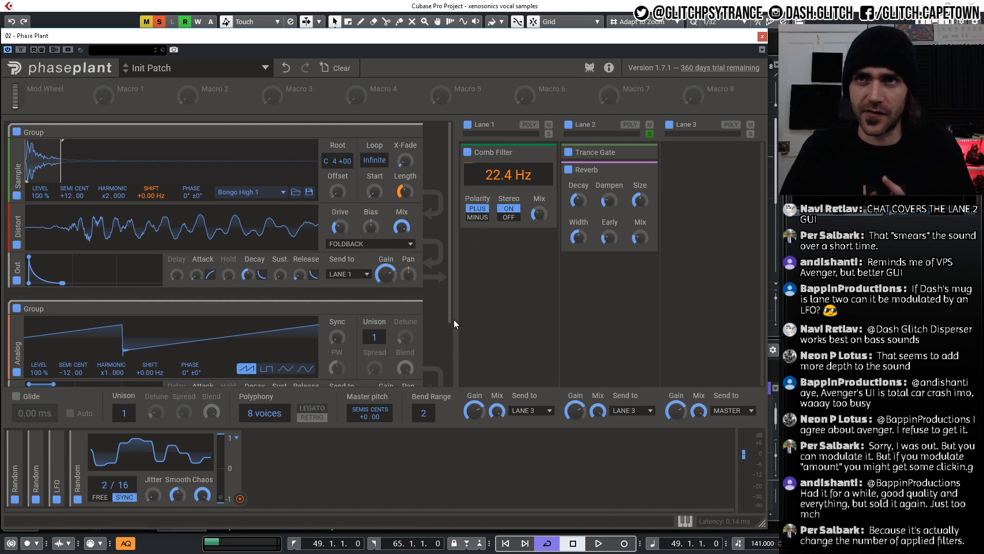
pyautogui.moveTo(449, 312); pyautogui.dragTo(452, 339)
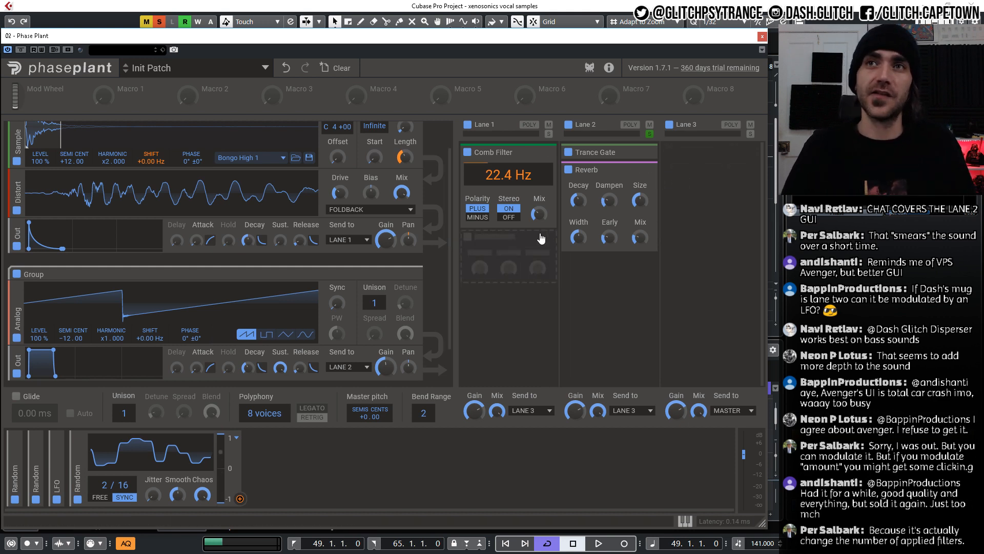
pyautogui.moveTo(451, 302); pyautogui.dragTo(451, 245)
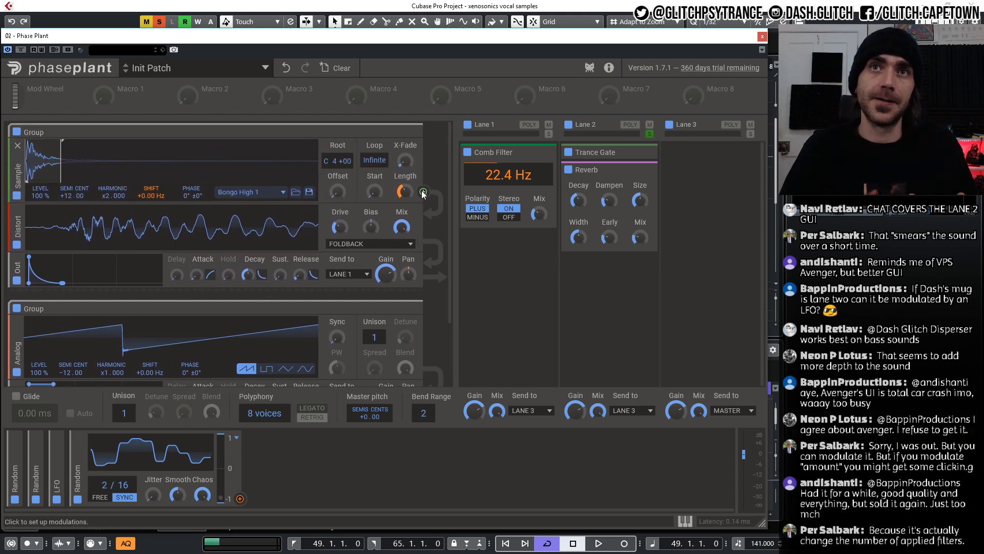
# During playback, modulate the Analog oscillator's frequency shift with the Sample generator at full depth, moving the assignment off its semitone tuning.
pyautogui.moveTo(424, 193); pyautogui.dragTo(73, 380)
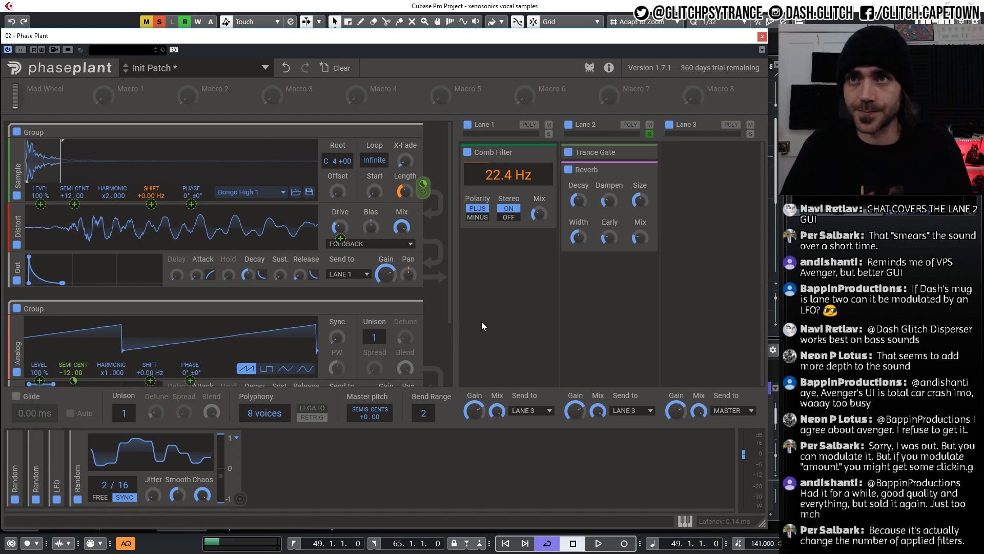
pyautogui.scroll(-1, 445, 321)
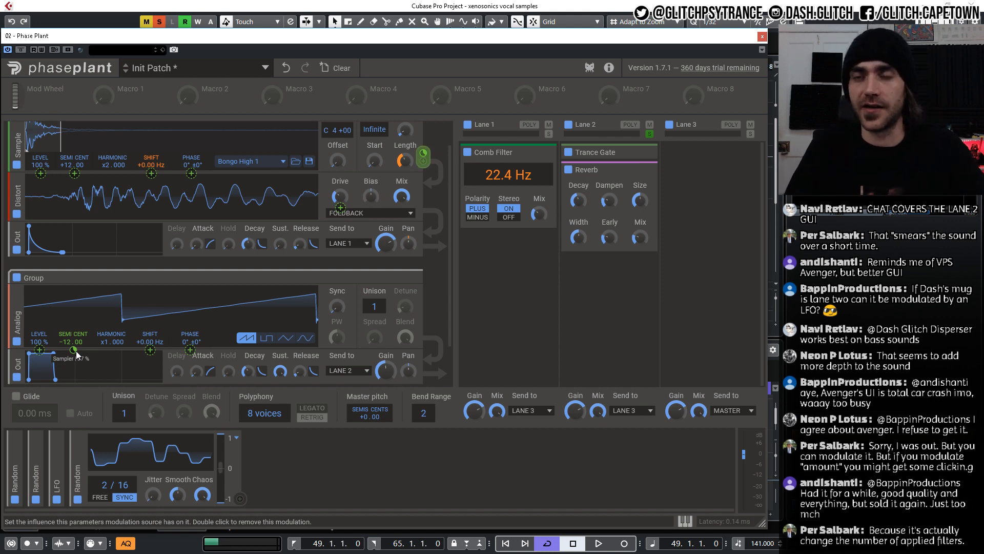
pyautogui.press('space')
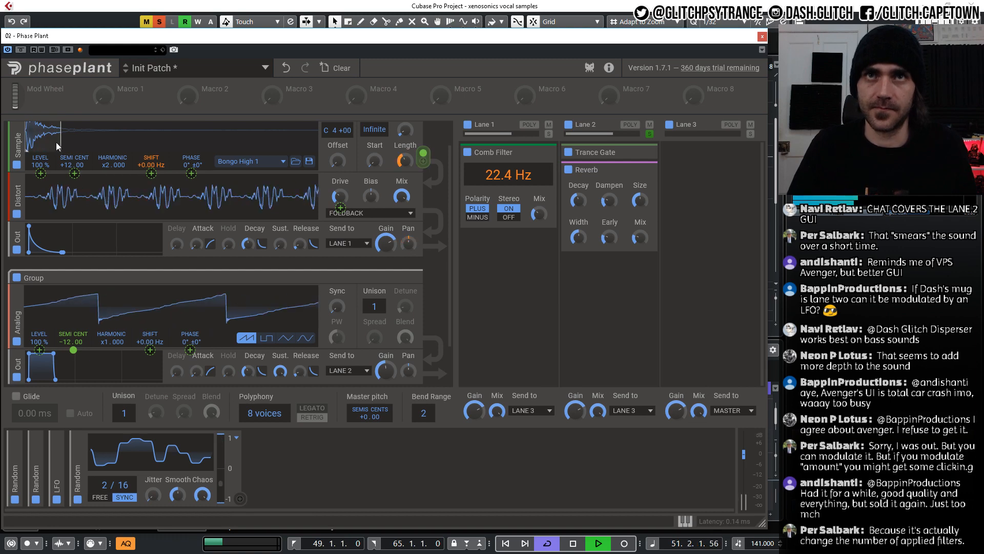
pyautogui.moveTo(150, 349); pyautogui.dragTo(150, 301)
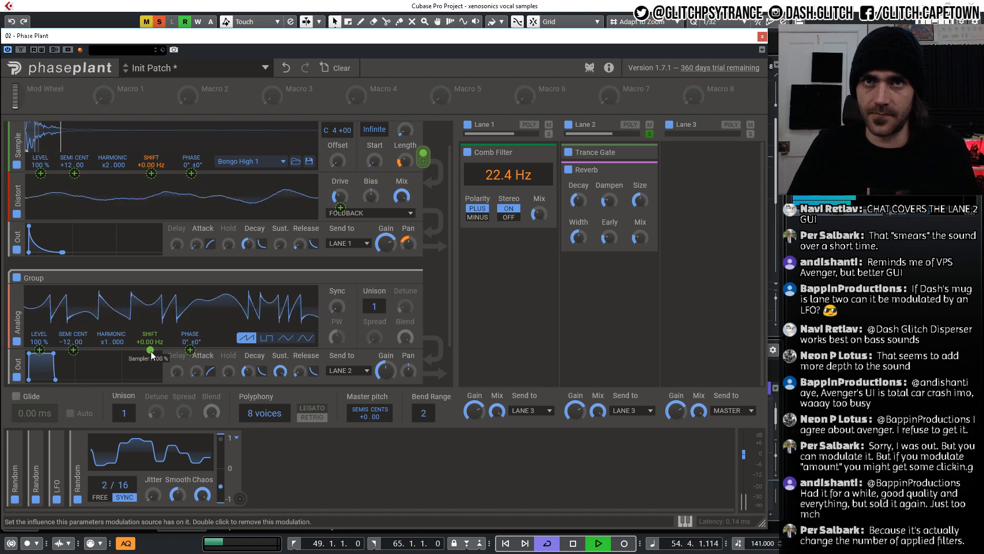
pyautogui.moveTo(150, 350); pyautogui.dragTo(150, 327)
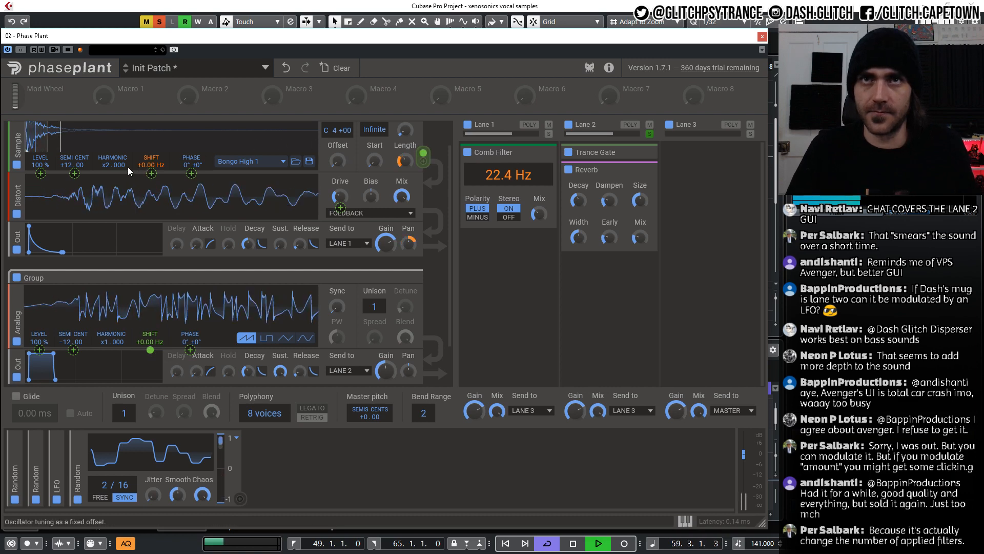
pyautogui.moveTo(110, 159)
pyautogui.mouseDown()
pyautogui.moveTo(110, 138)
pyautogui.moveTo(110, 159)
pyautogui.mouseUp()
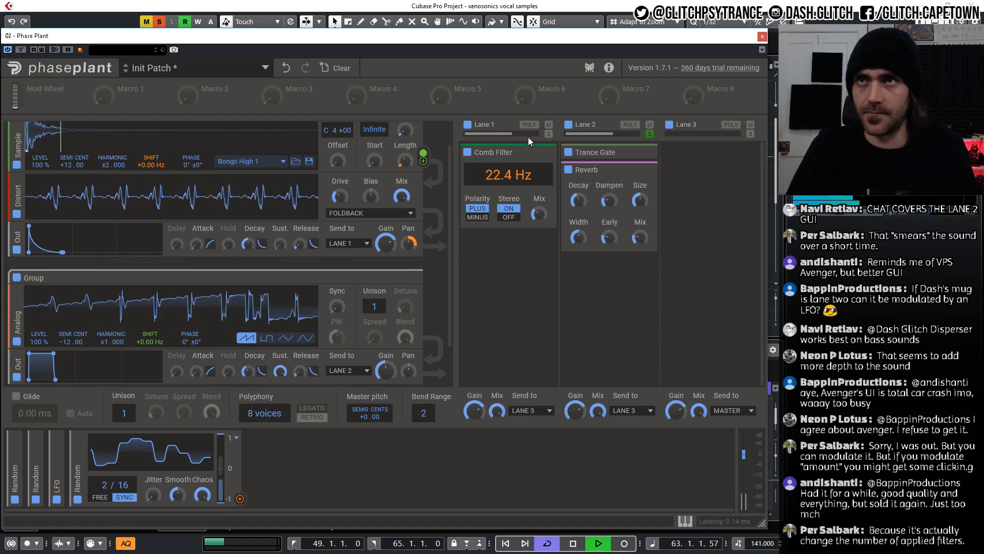
# Unsolo Lane 2 and set the Analog oscillator's semitone tuning to +0.00.
pyautogui.click(650, 134)
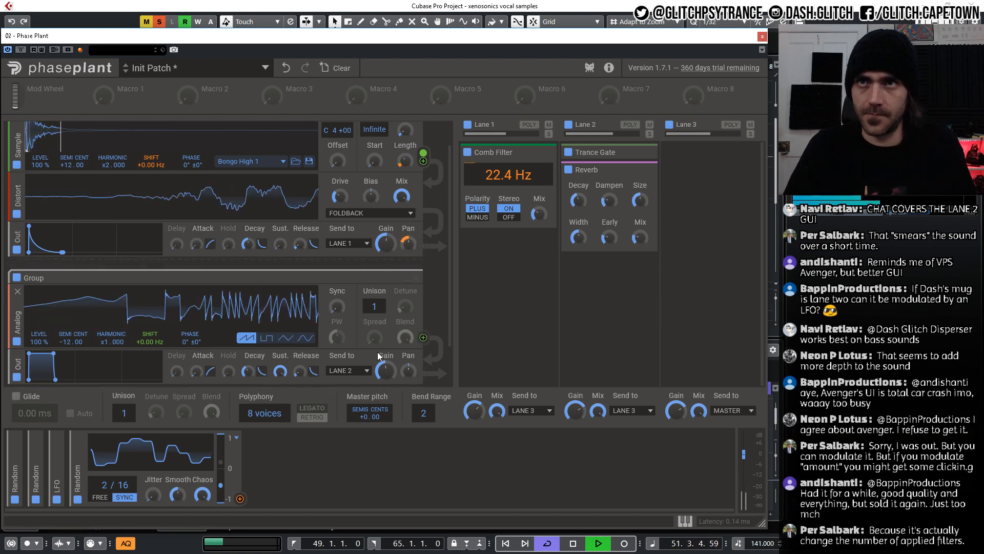
pyautogui.moveTo(66, 342); pyautogui.dragTo(67, 321)
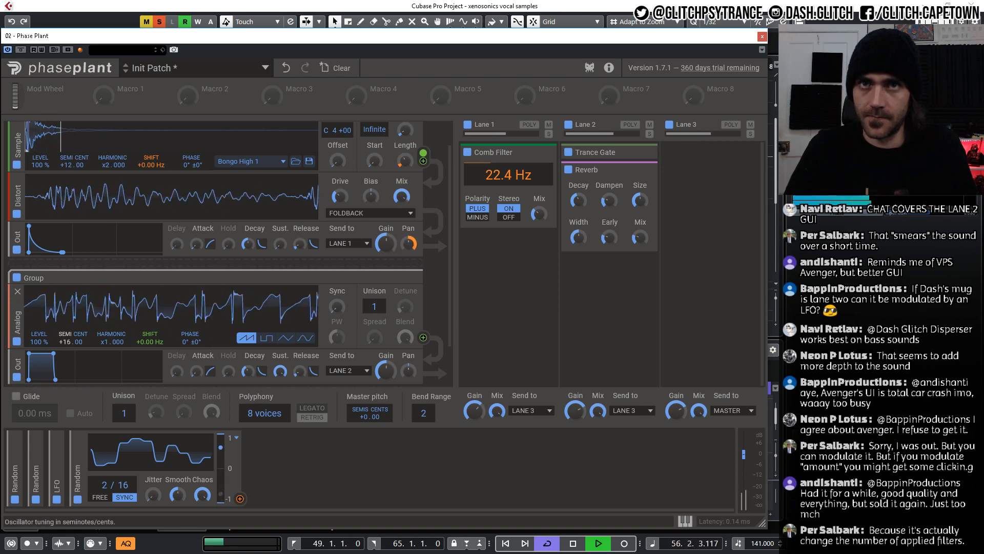
pyautogui.moveTo(67, 342); pyautogui.dragTo(67, 321)
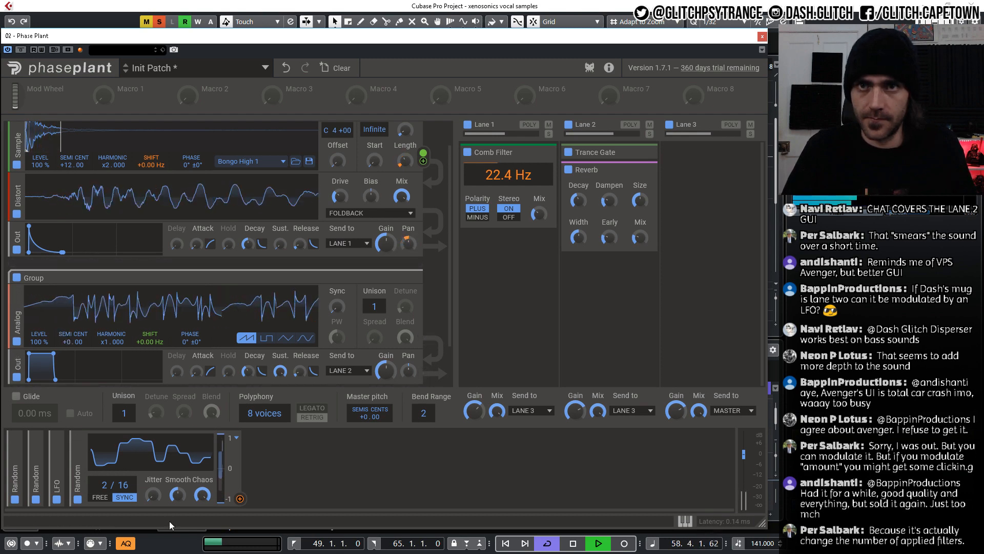
# Assign the third Random modulator to the Analog oscillator's harmonic and stop playback.
pyautogui.moveTo(240, 498); pyautogui.dragTo(111, 350)
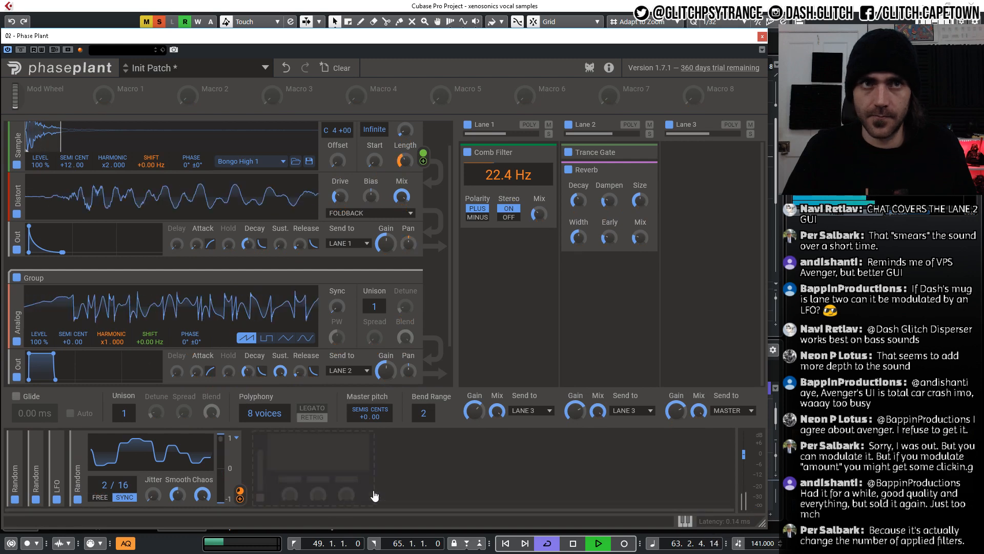
pyautogui.click(371, 490)
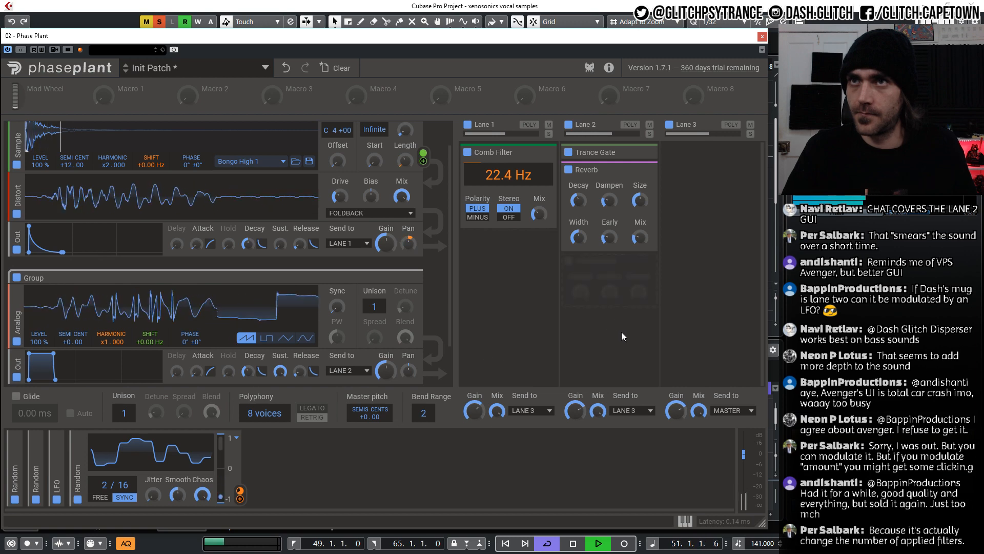
pyautogui.press('space')
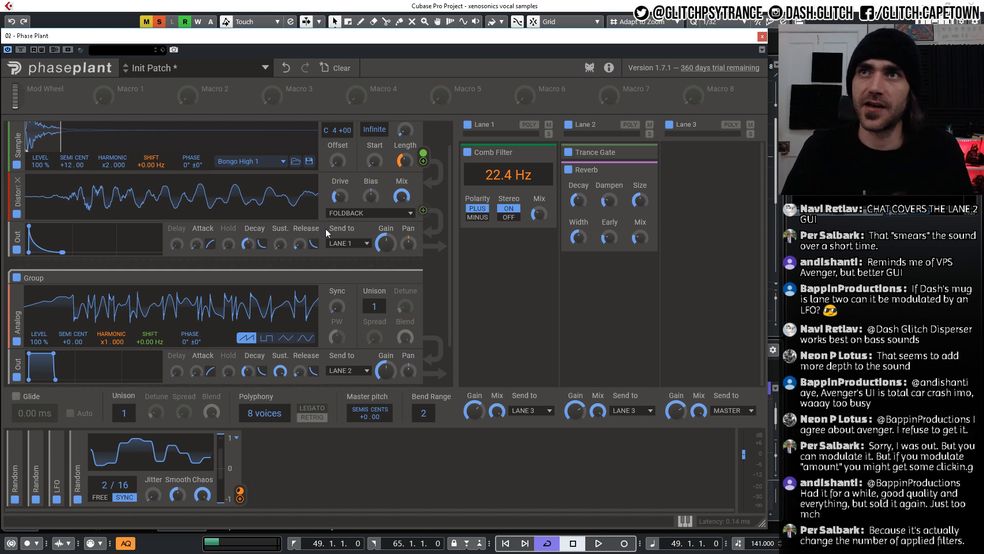
# Save the patch as a new user preset named Stream 3 and close the preset browser.
pyautogui.scroll(2, 374, 303)
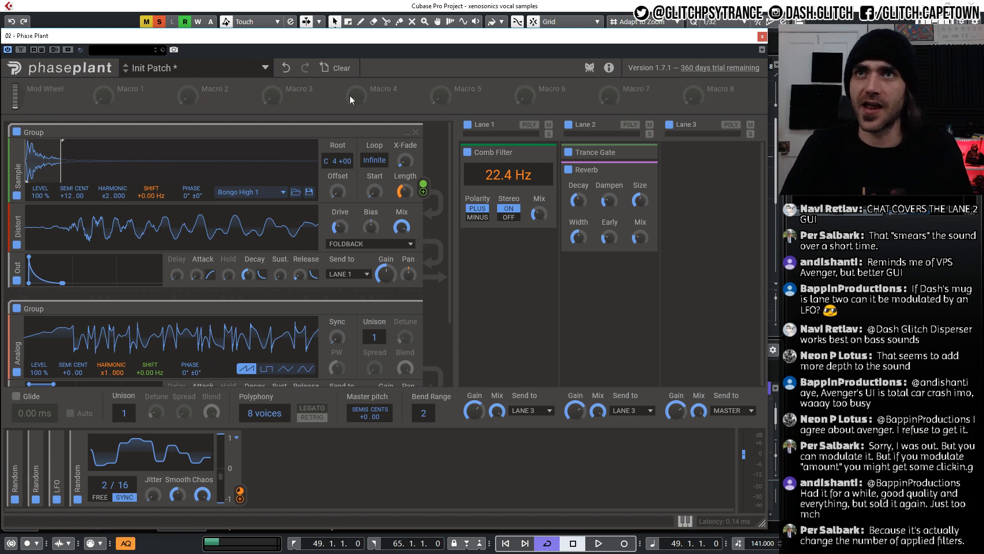
pyautogui.click(244, 75)
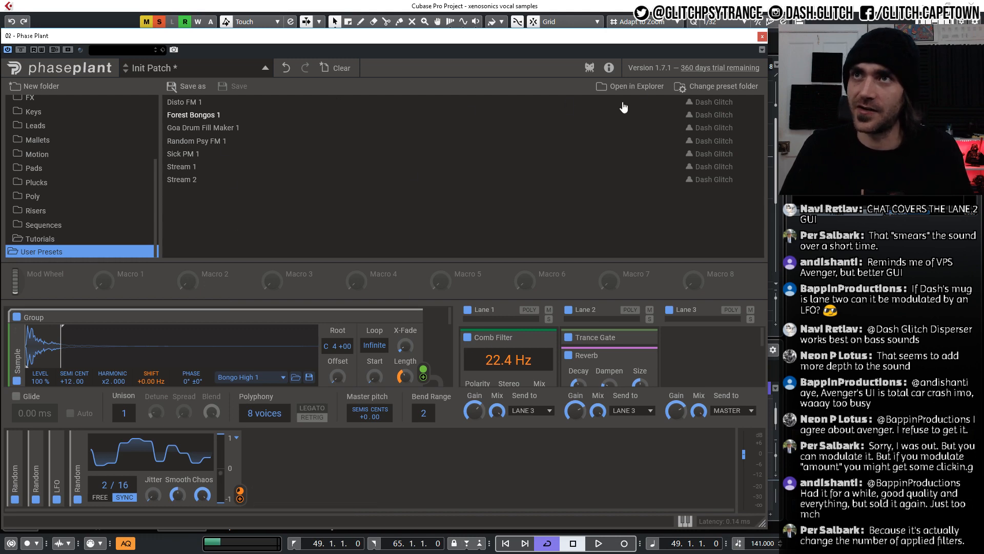
pyautogui.click(187, 87)
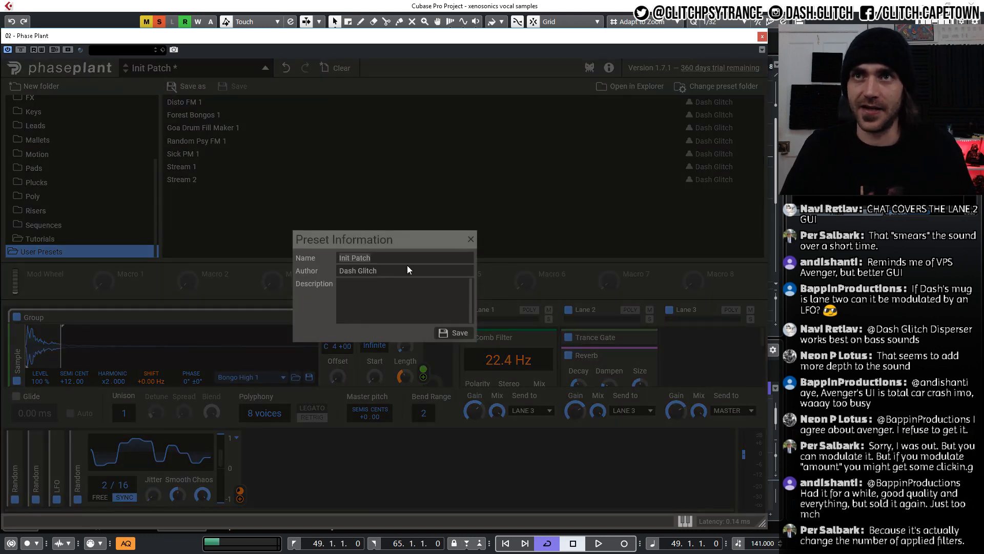
pyautogui.write('Strea m3')
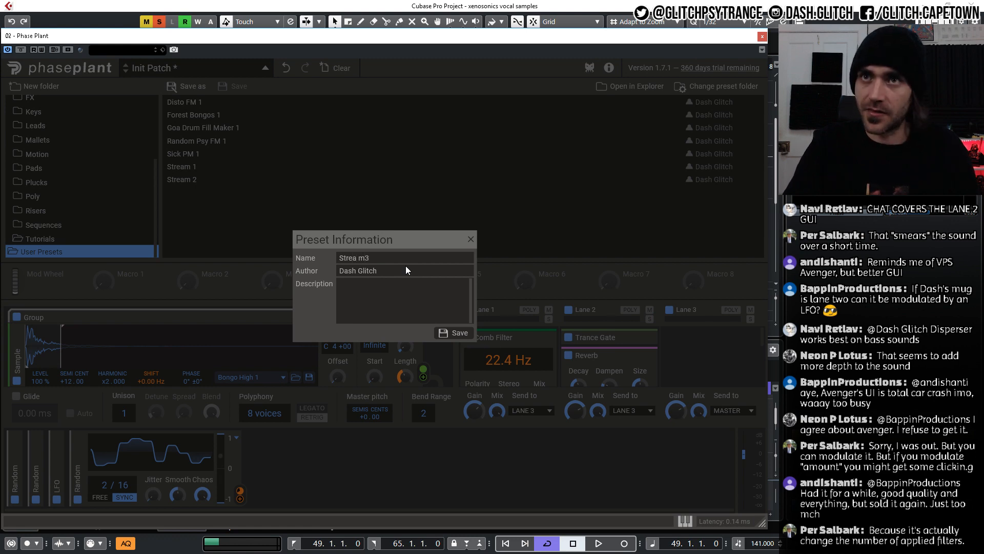
pyautogui.press('BackSpace')
pyautogui.press('BackSpace')
pyautogui.press('BackSpace')
pyautogui.write('m 3')
pyautogui.press('Return')
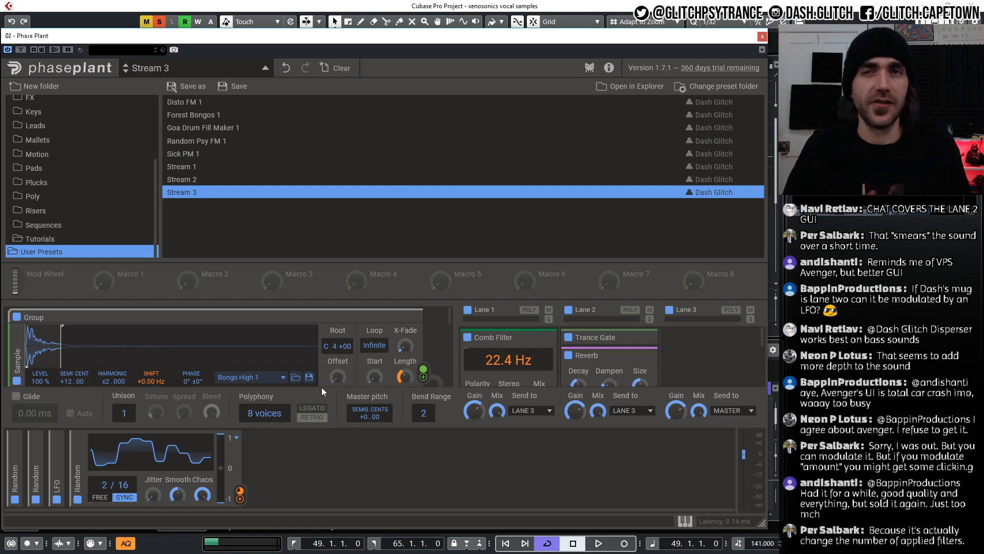
pyautogui.click(266, 67)
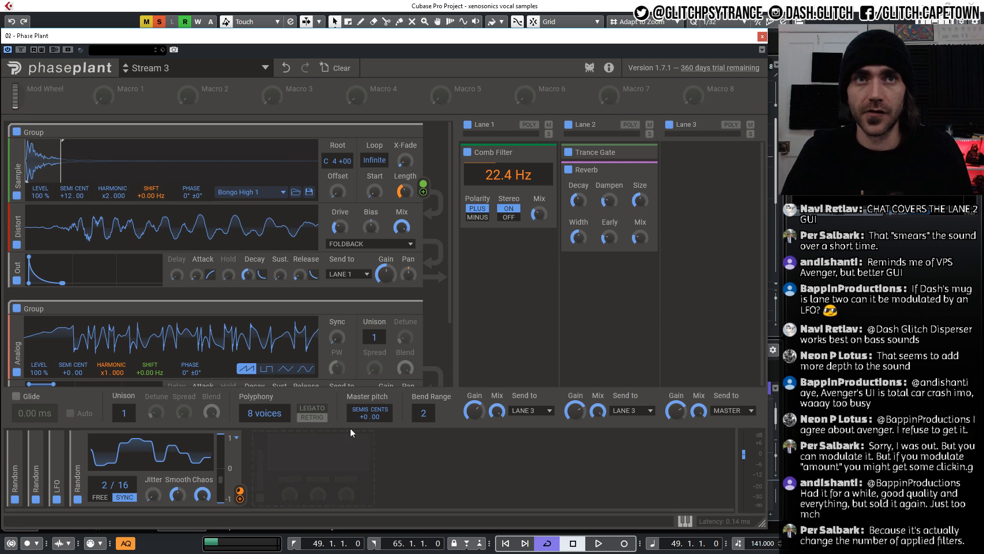
# Close the synth window, unsolo the Phase Plant 03 track and start playback of the full arrangement.
pyautogui.click(762, 37)
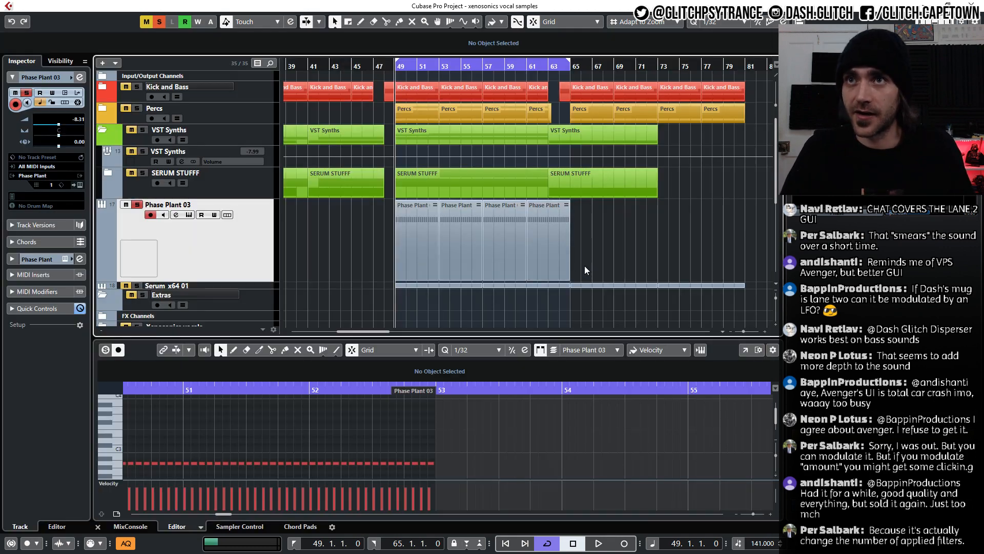
pyautogui.click(138, 205)
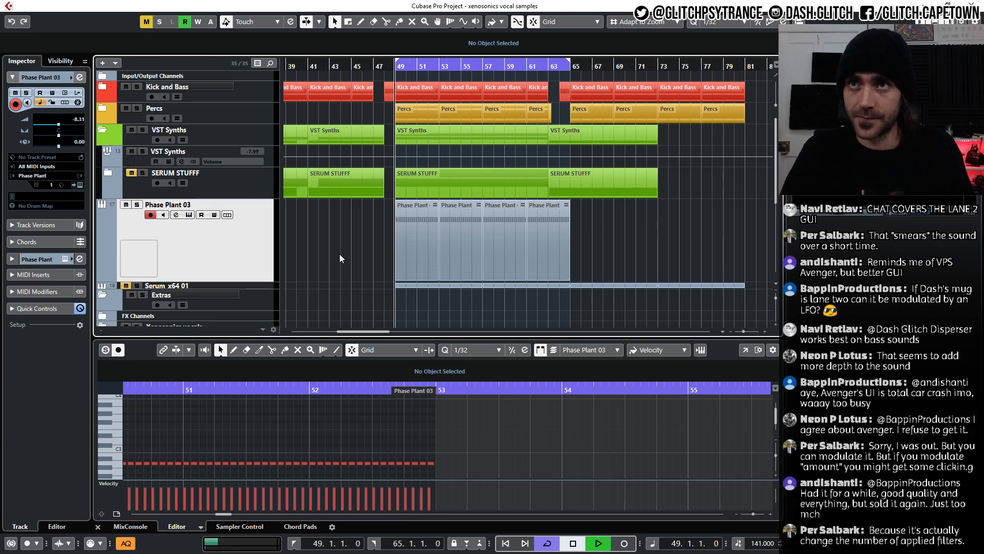
pyautogui.press('space')
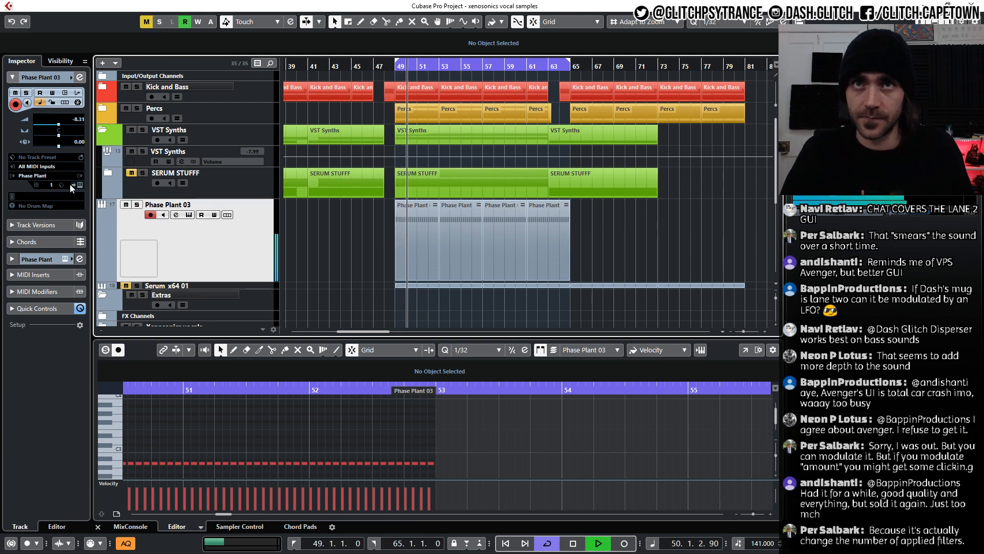
# Reopen the Phase Plant 03 synth, disable Lane 2 and adjust Lane 1's output gain.
pyautogui.click(189, 215)
pyautogui.click(570, 126)
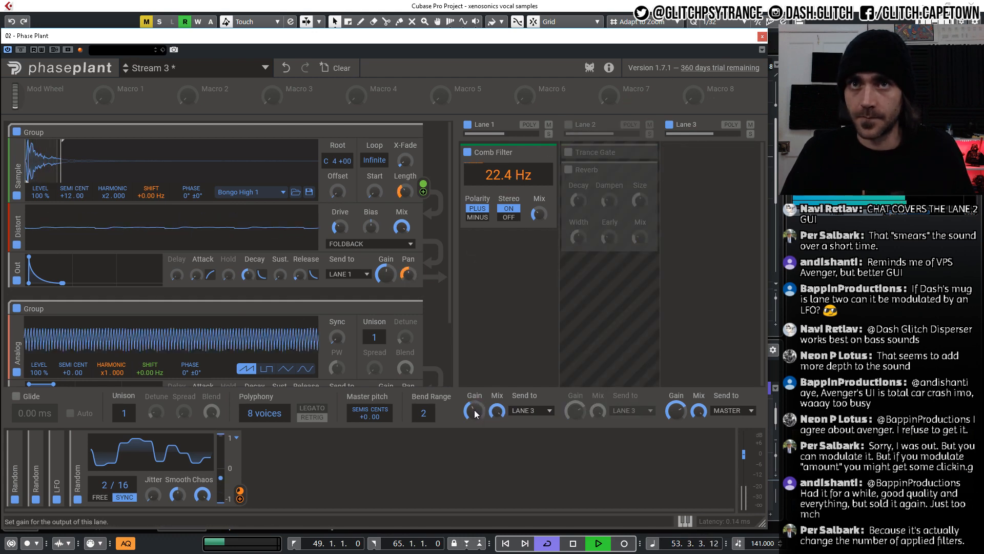
pyautogui.moveTo(475, 414); pyautogui.dragTo(475, 392)
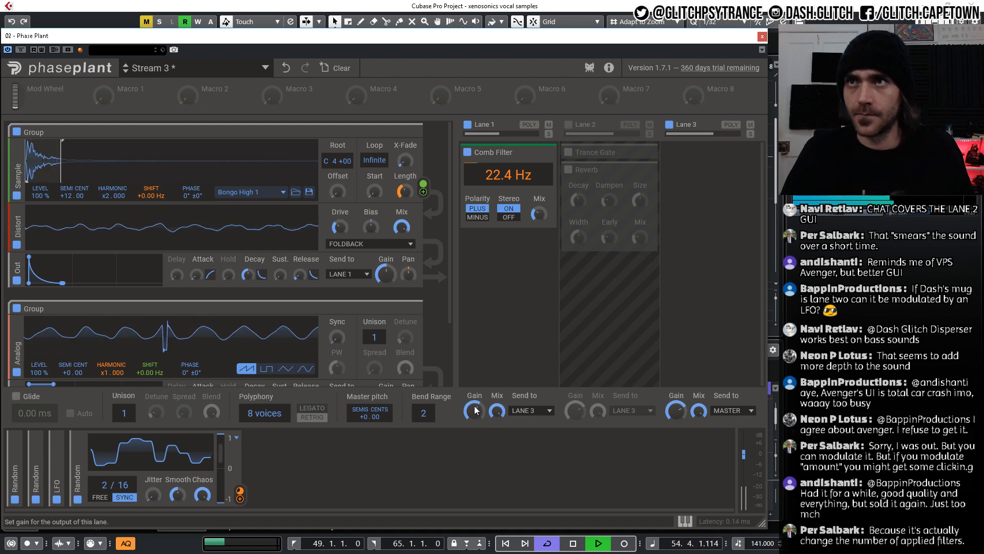
# Re-enable Lane 2, then mute and unmute it to compare the patch with and without that lane.
pyautogui.click(567, 125)
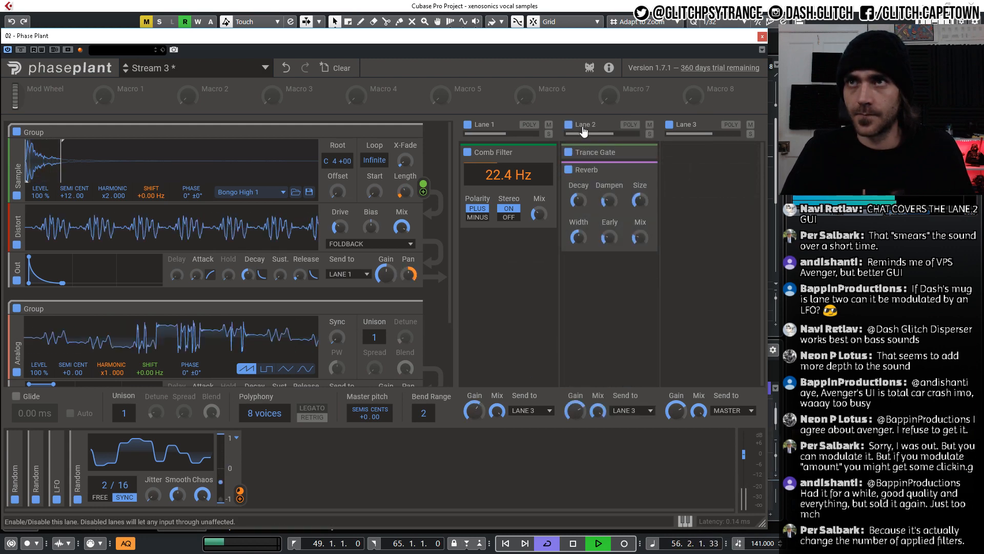
pyautogui.click(651, 125)
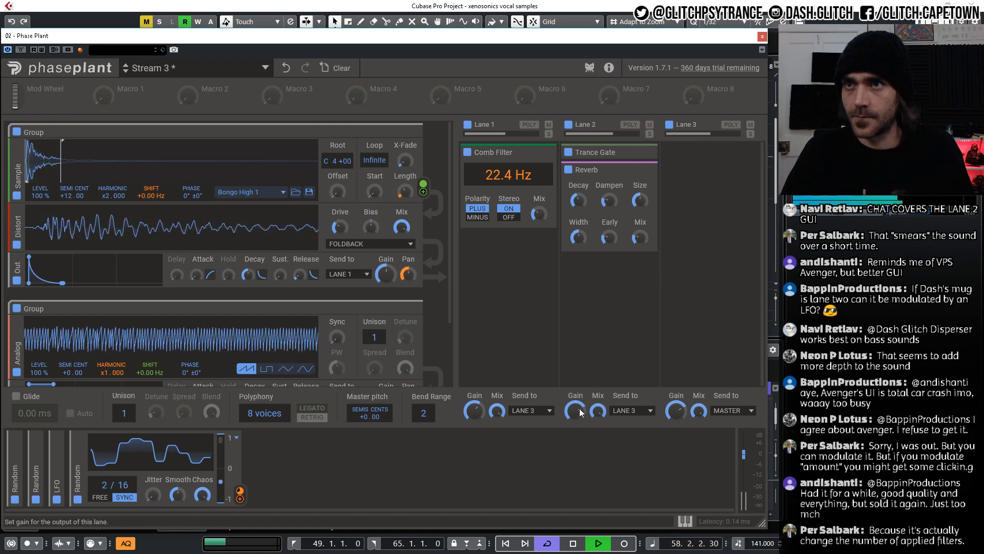
pyautogui.click(649, 125)
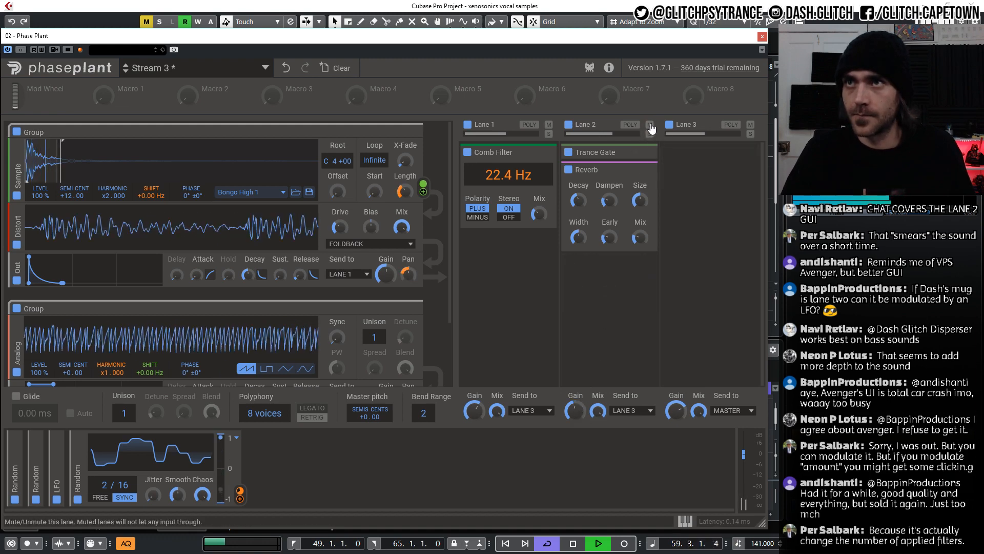
# Close the synth window and raise the Phase Plant 03 track's volume to -6.22.
pyautogui.click(763, 37)
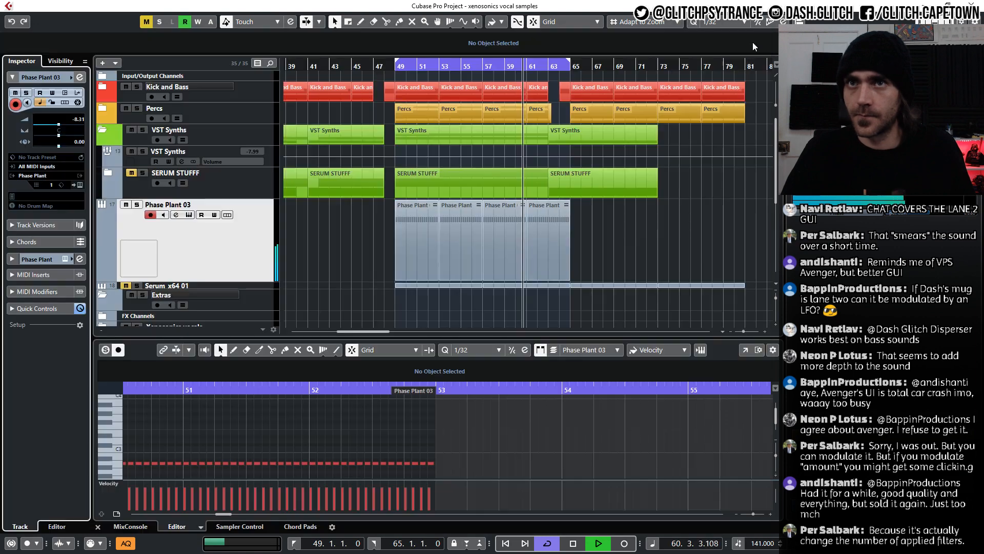
pyautogui.click(629, 227)
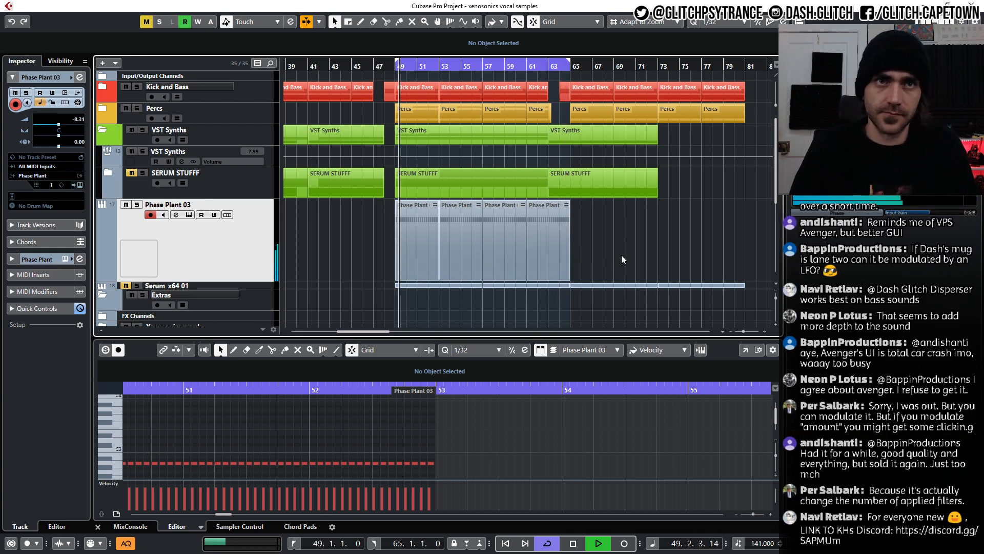
pyautogui.click(61, 125)
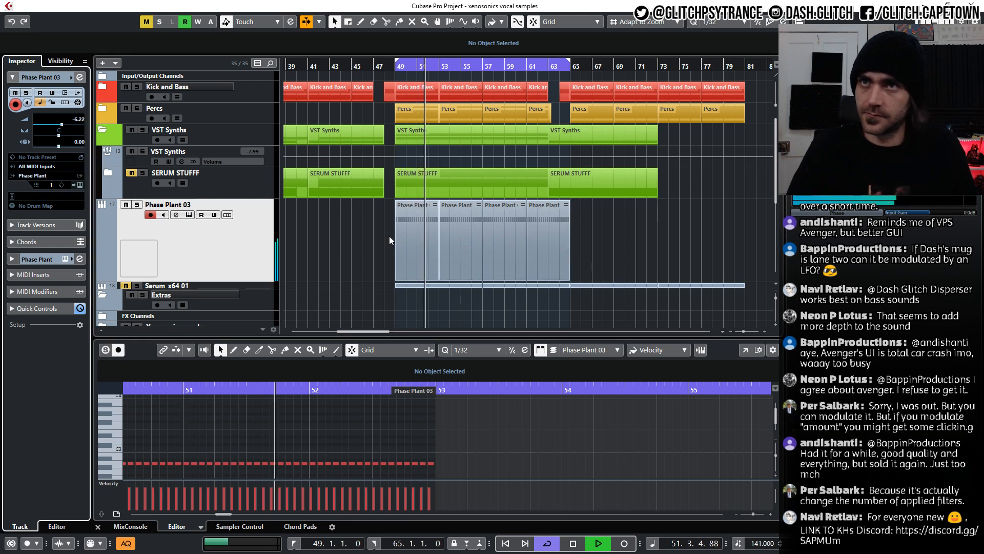
# Render the first Phase Plant 03 MIDI clip at bar 49 in place as audio.
pyautogui.moveTo(349, 235); pyautogui.dragTo(417, 253)
pyautogui.rightClick(416, 253)
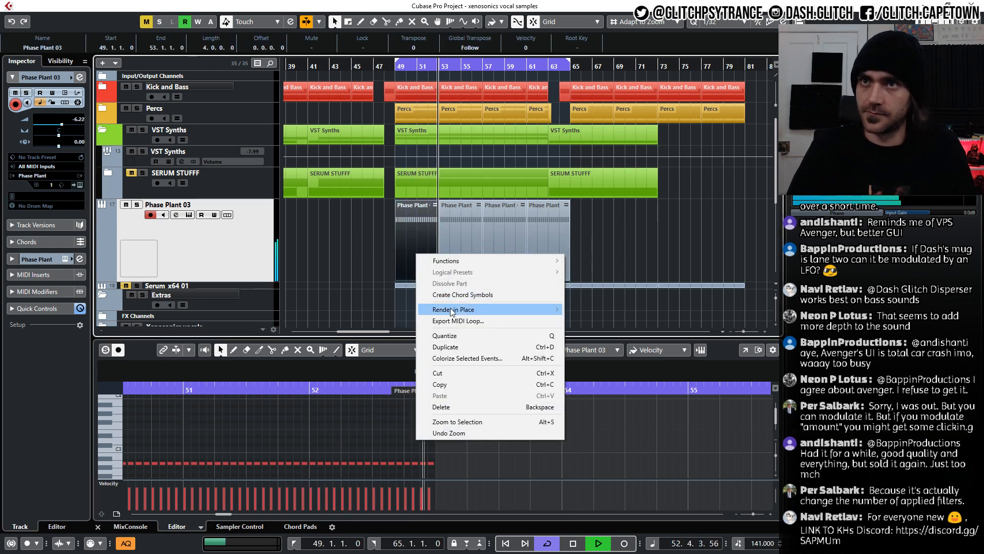
pyautogui.moveTo(513, 310)
pyautogui.click(665, 310)
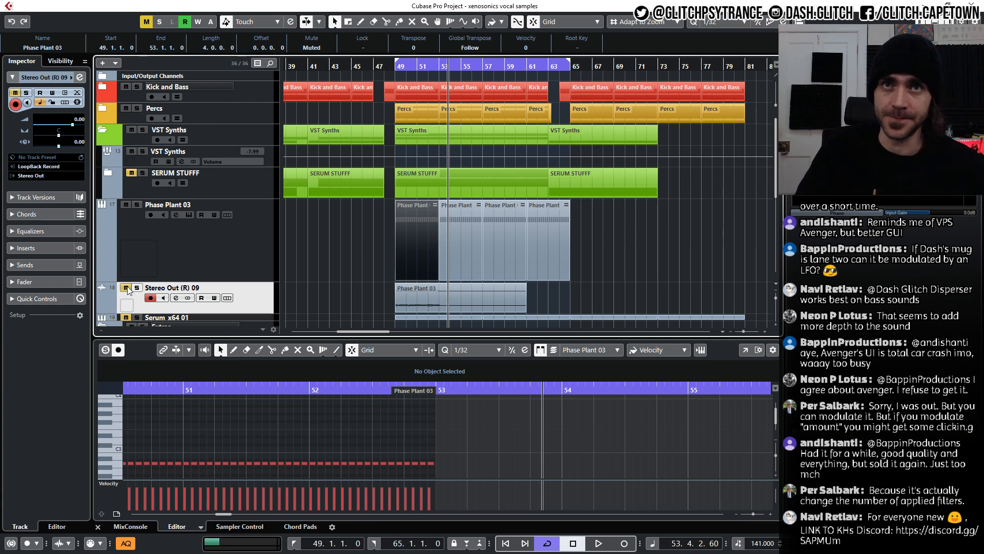
# Shorten the rendered audio clip to four bars and repeat it from bar 49 up to bar 65.
pyautogui.click(364, 238)
pyautogui.scroll(2, 570, 287)
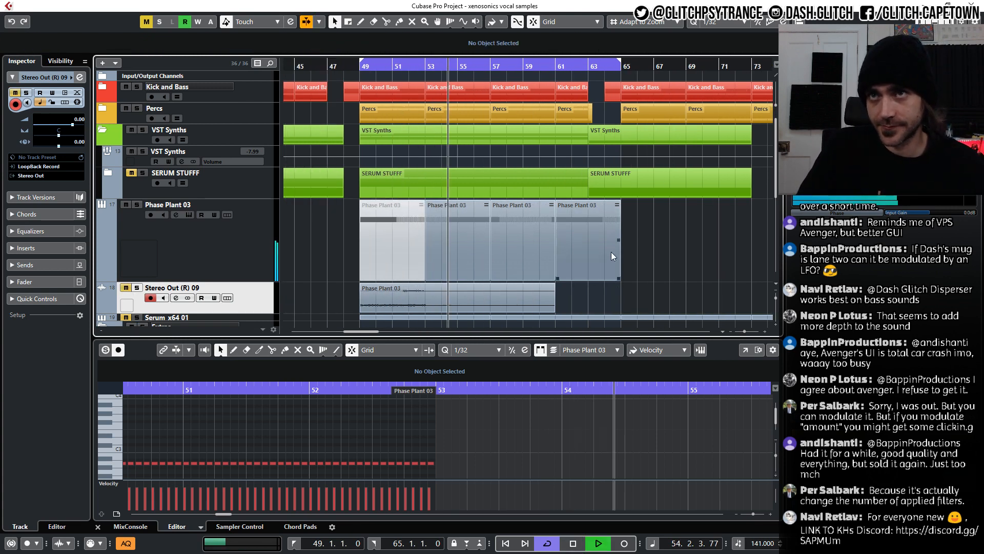
pyautogui.moveTo(680, 233); pyautogui.dragTo(456, 247)
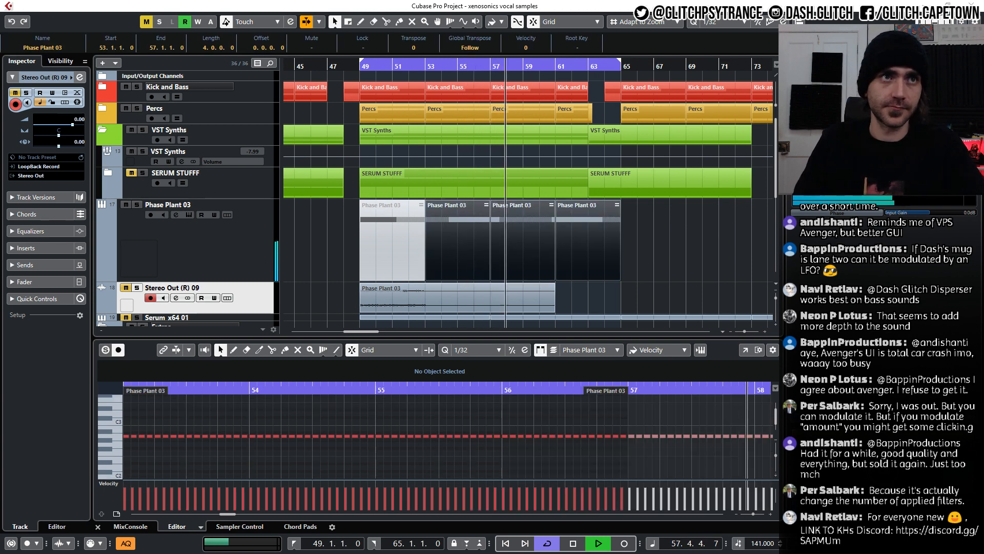
pyautogui.moveTo(555, 310)
pyautogui.mouseDown()
pyautogui.moveTo(418, 308)
pyautogui.moveTo(572, 309)
pyautogui.mouseUp()
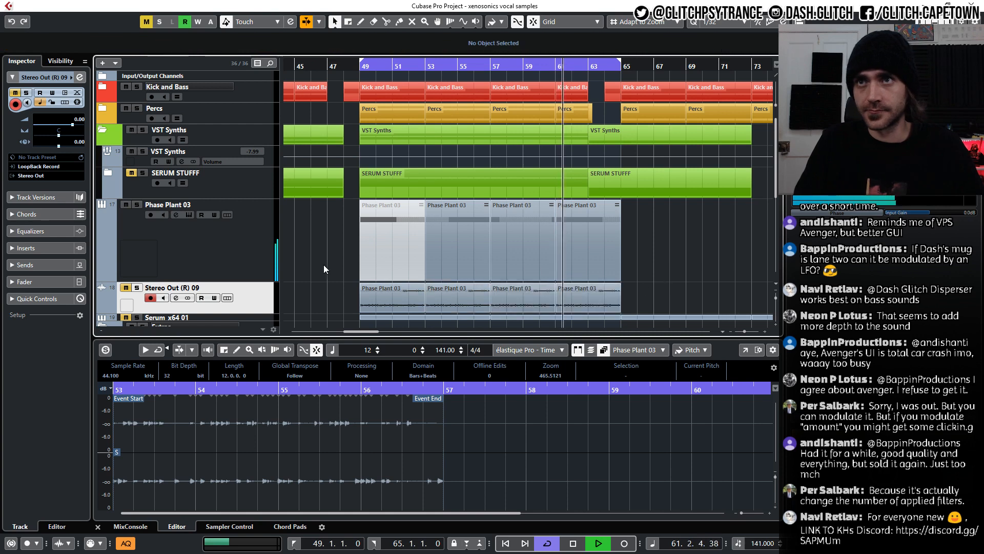
# Unmute the first Phase Plant 03 MIDI clip at bar 49.
pyautogui.moveTo(351, 248); pyautogui.dragTo(623, 258)
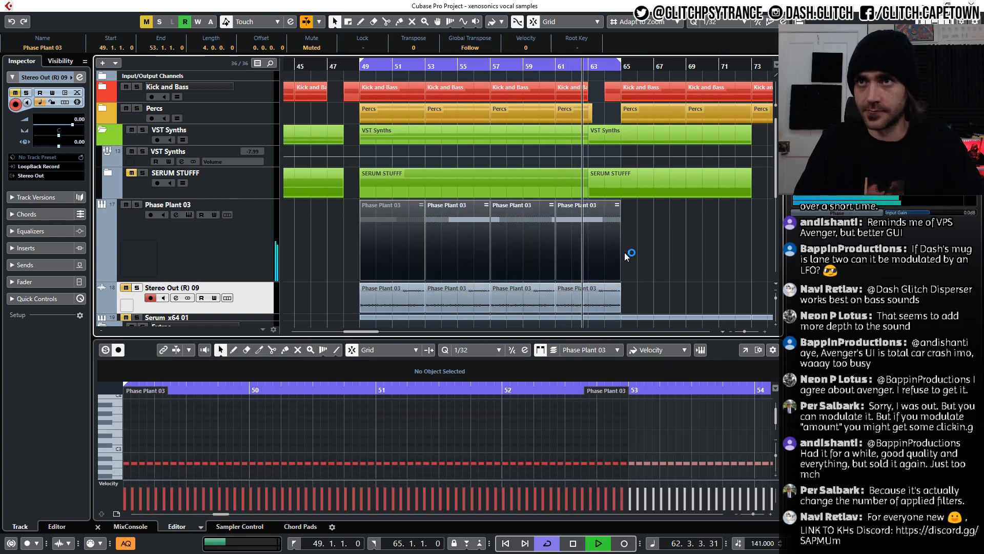
pyautogui.click(656, 248)
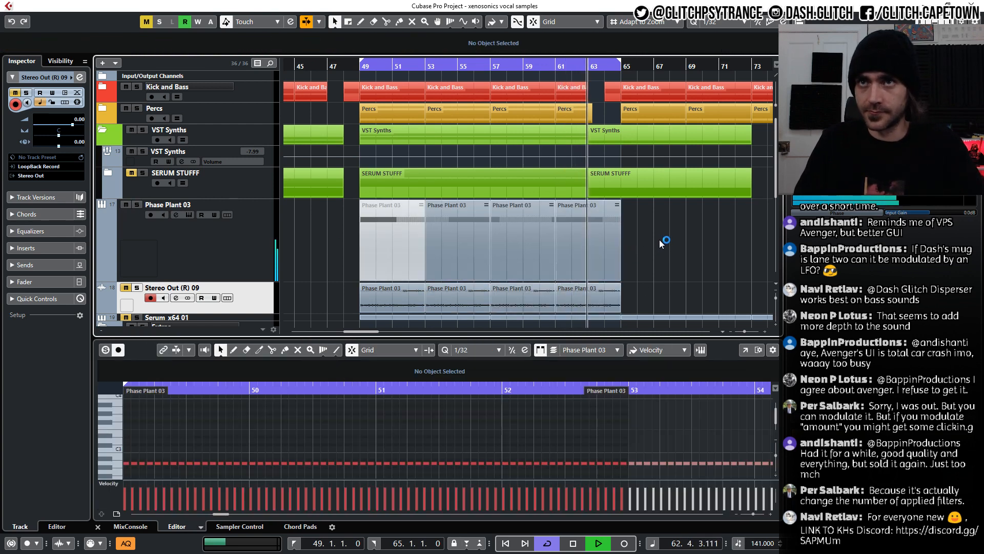
pyautogui.click(388, 253)
pyautogui.press('7')
pyautogui.press('1')
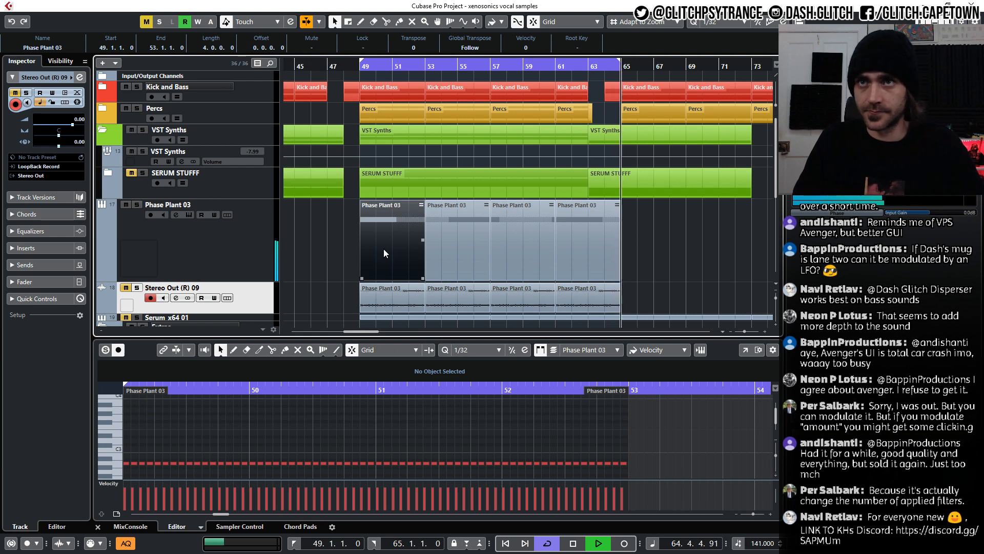
# Delete all notes from the first Phase Plant 03 MIDI clip in the key editor and deselect the clip.
pyautogui.doubleClick(384, 249)
pyautogui.moveTo(656, 413); pyautogui.dragTo(127, 474)
pyautogui.press('Delete')
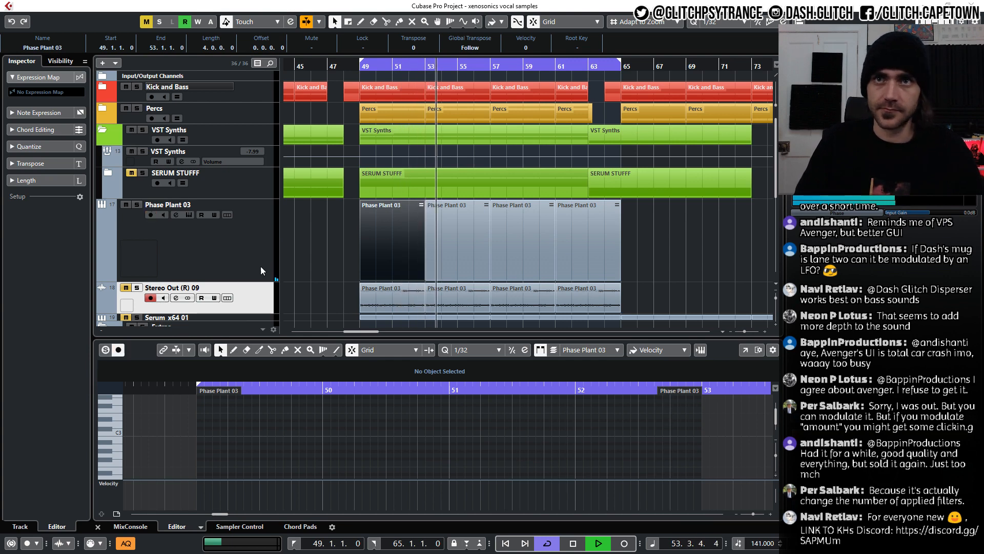
pyautogui.click(304, 265)
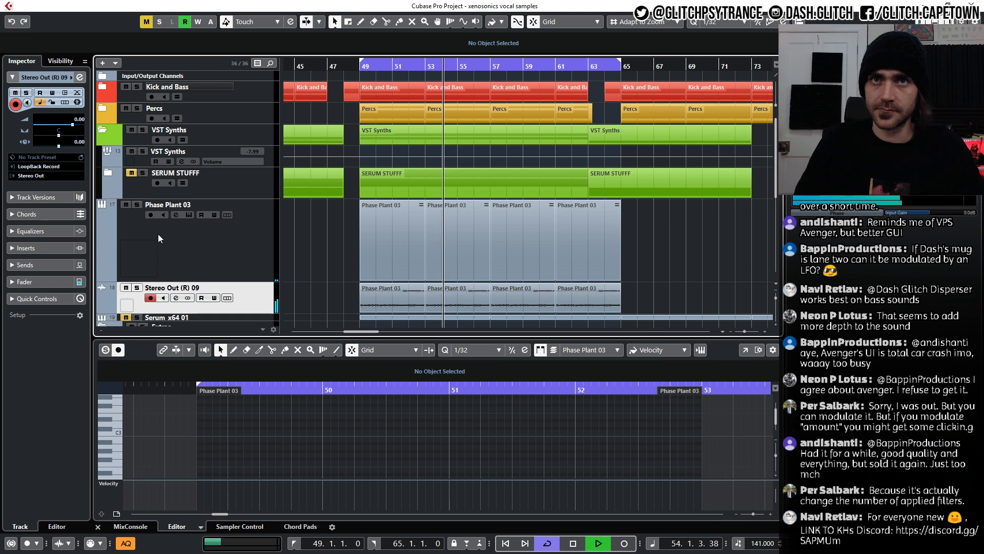
# Select the Phase Plant 03 track, collapse the tracks above it under VST Synths and close the key editor.
pyautogui.click(144, 248)
pyautogui.click(103, 132)
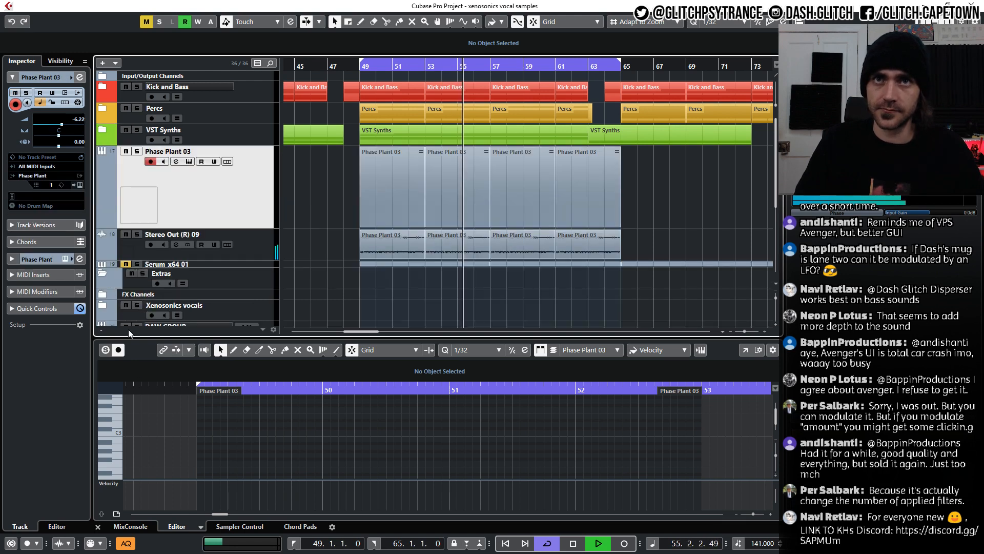
pyautogui.click(98, 526)
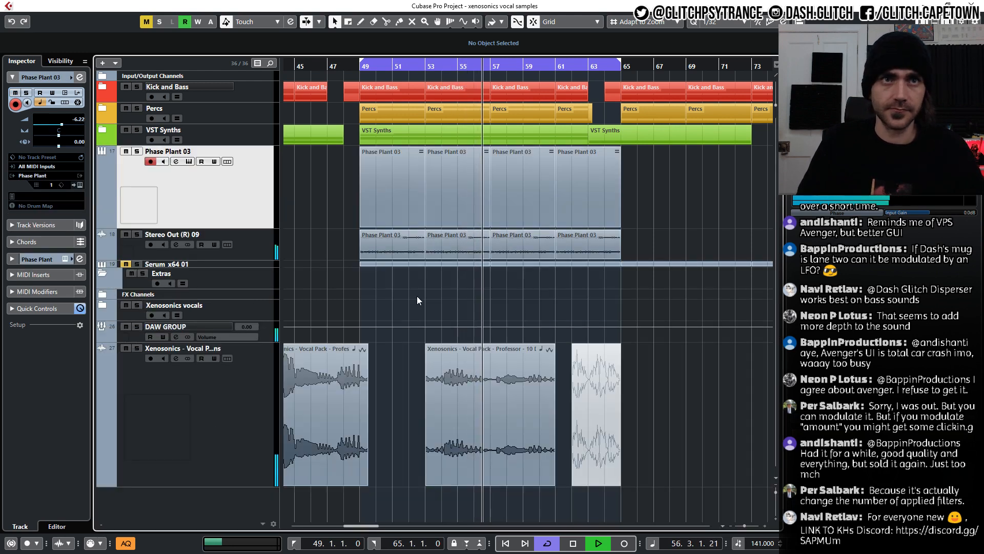
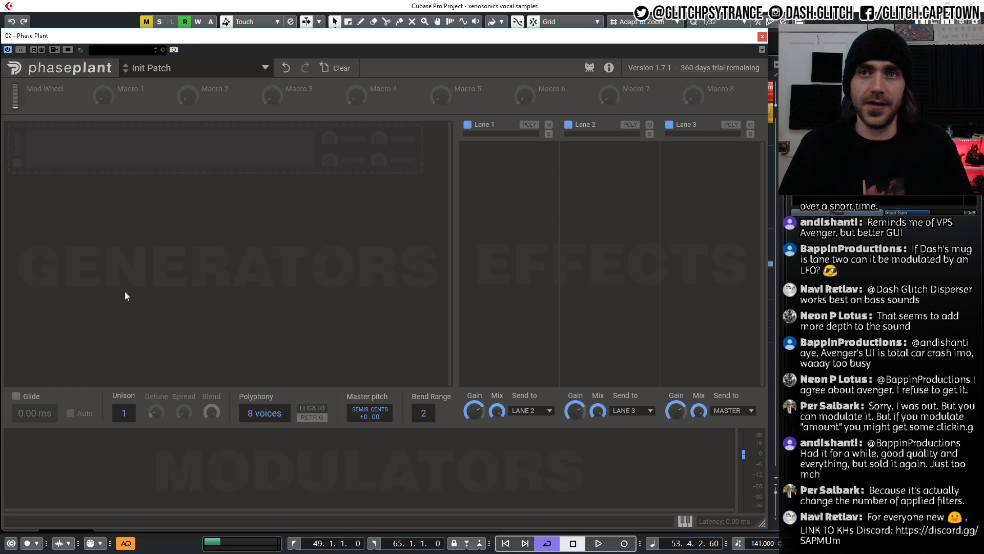
# Add an Analog oscillator and an Envelope modulator to the Init Patch, shaping the envelope with a short decay and zero sustain.
pyautogui.rightClick(139, 161)
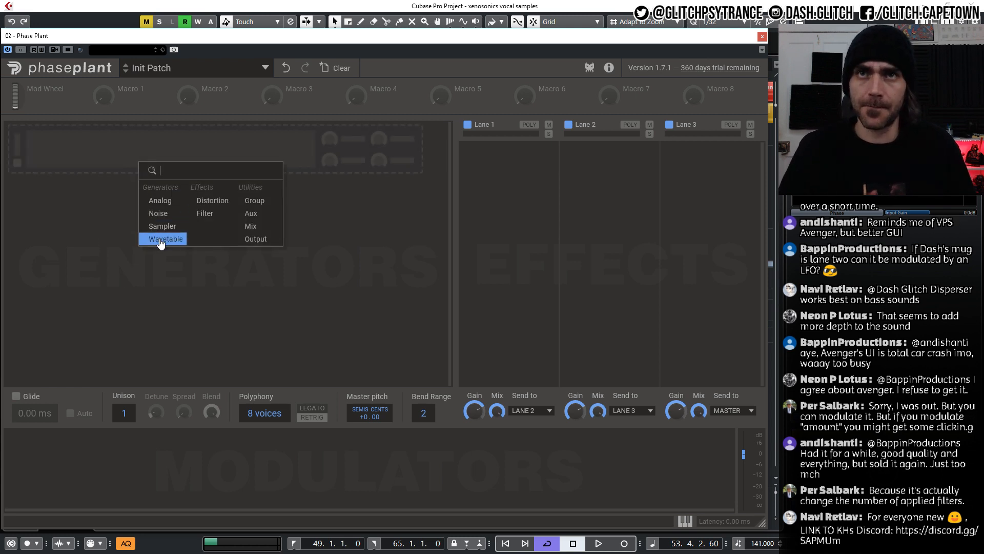
pyautogui.click(160, 200)
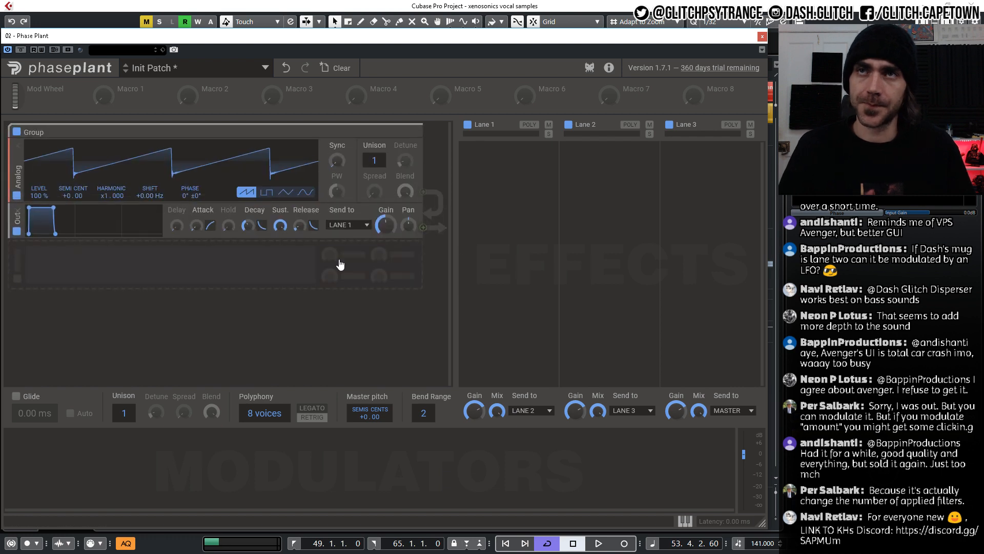
pyautogui.rightClick(54, 447)
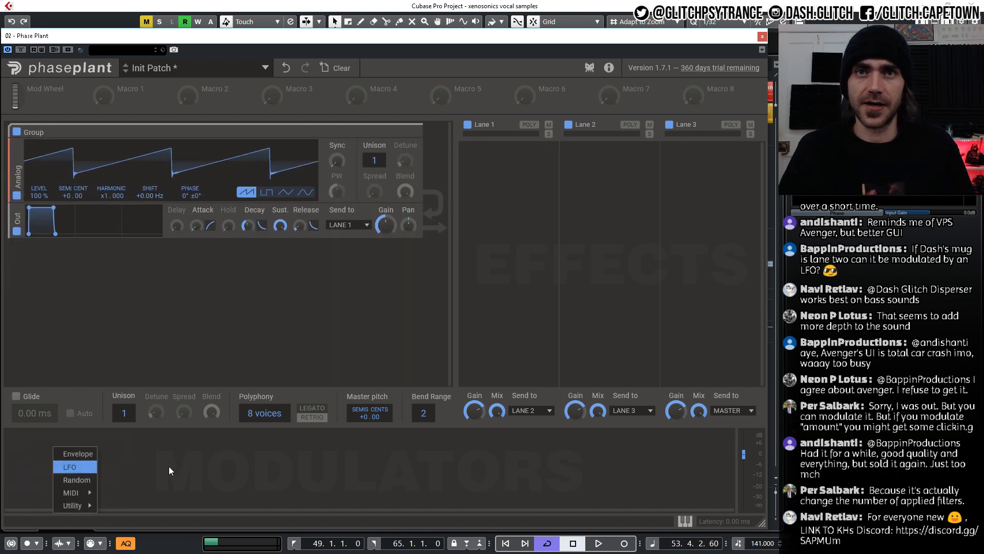
pyautogui.click(78, 454)
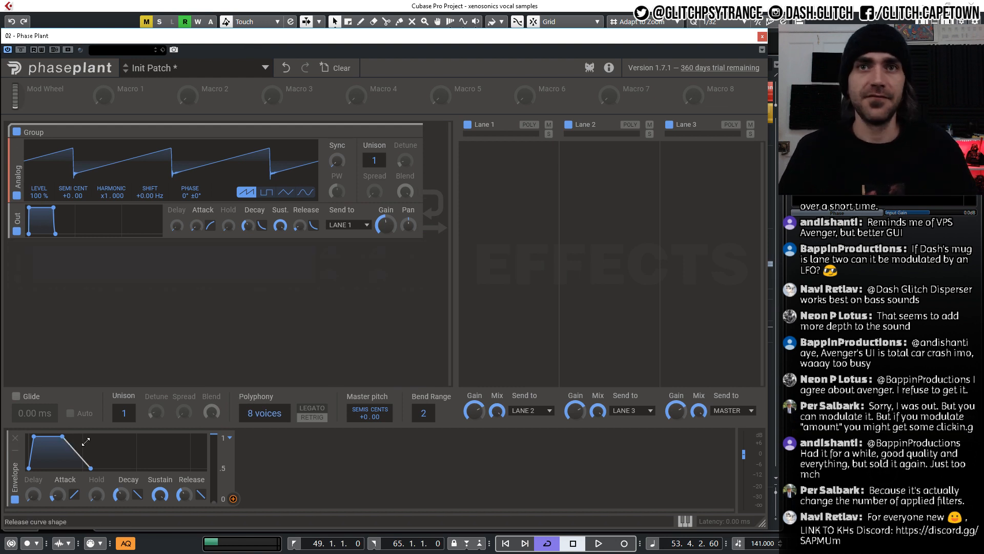
pyautogui.moveTo(62, 436); pyautogui.dragTo(57, 467)
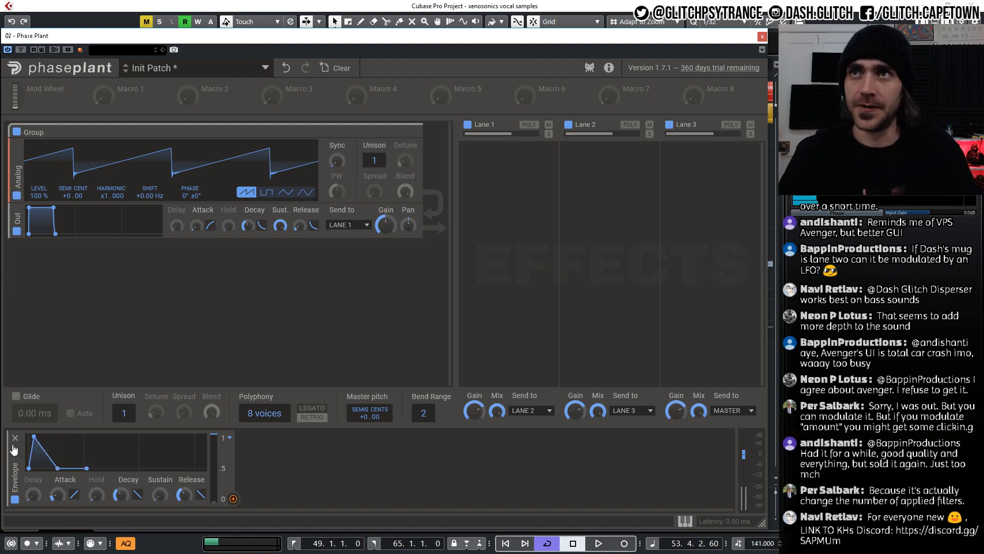
# Add a Filter effect to Lane 1 and assign the Envelope modulator to its cutoff.
pyautogui.click(487, 158)
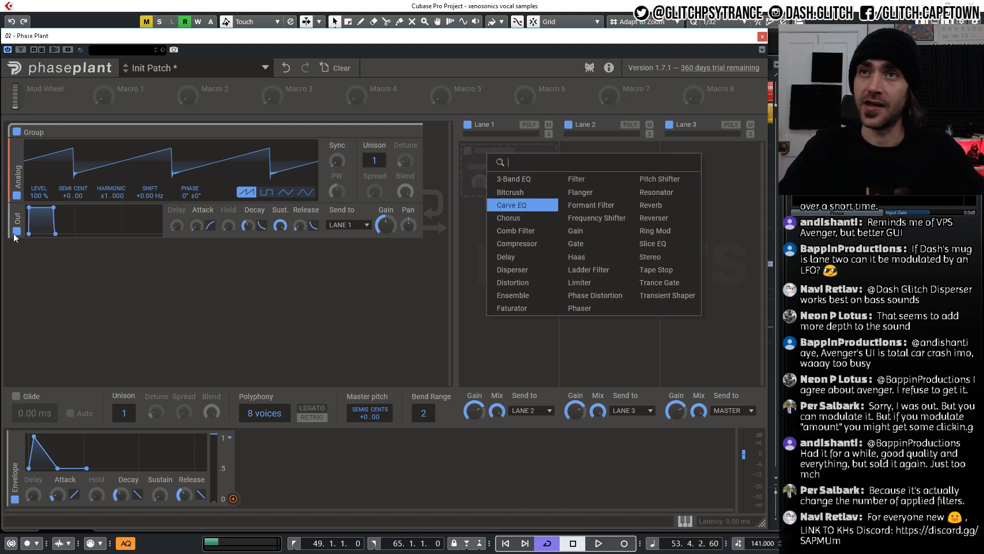
pyautogui.click(577, 180)
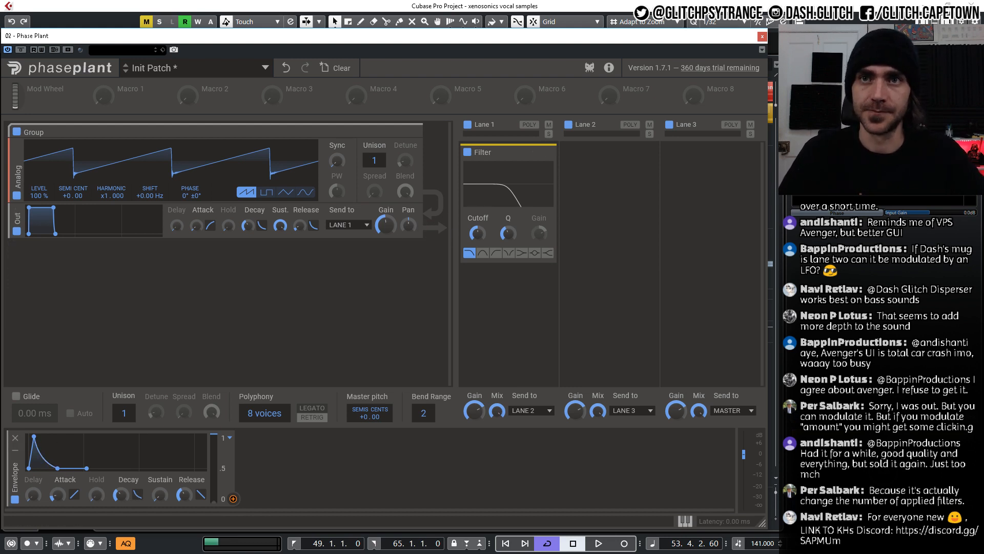
pyautogui.click(235, 500)
pyautogui.click(477, 244)
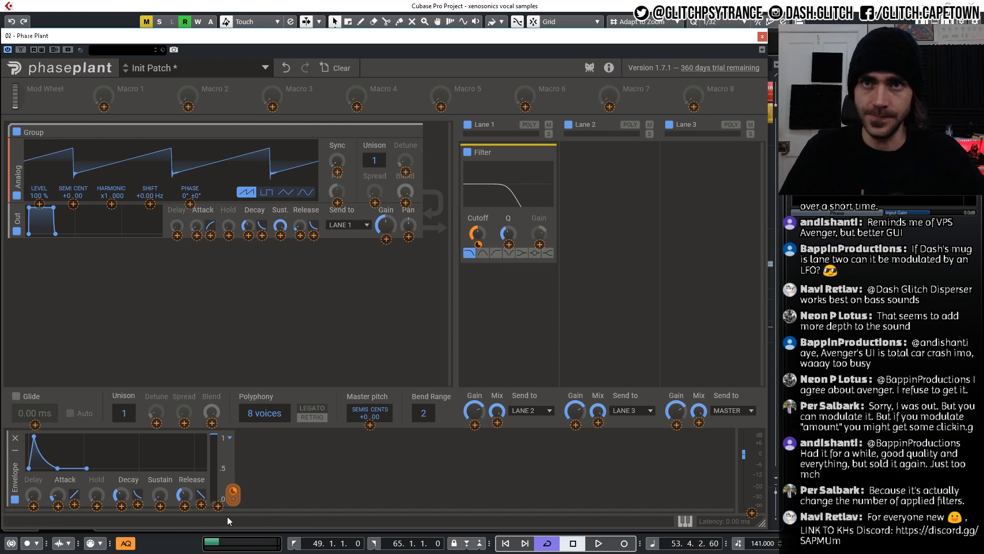
pyautogui.click(234, 496)
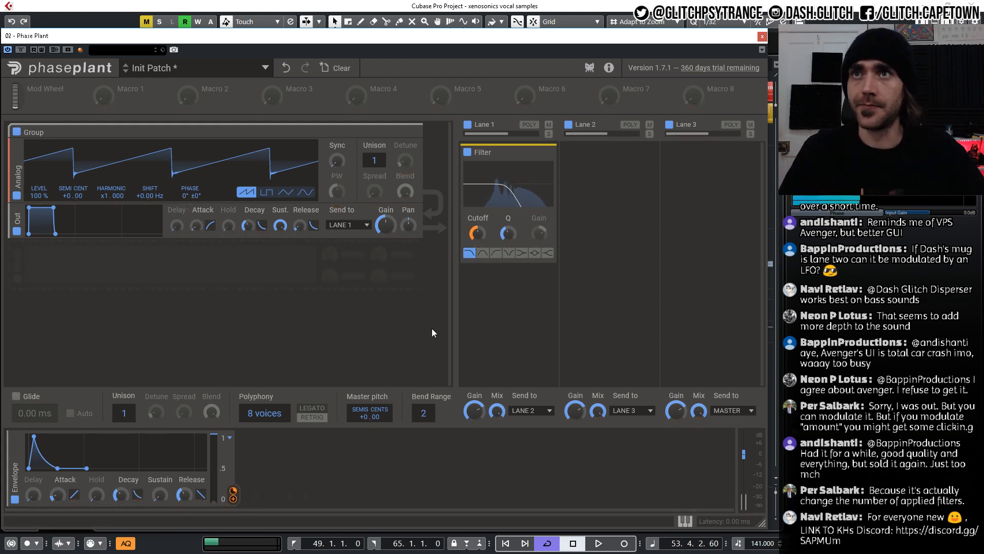
# Lower the filter cutoff to 35.5 Hz and tune the envelope's decay curve, decay length and modulation depth.
pyautogui.moveTo(477, 234); pyautogui.dragTo(477, 256)
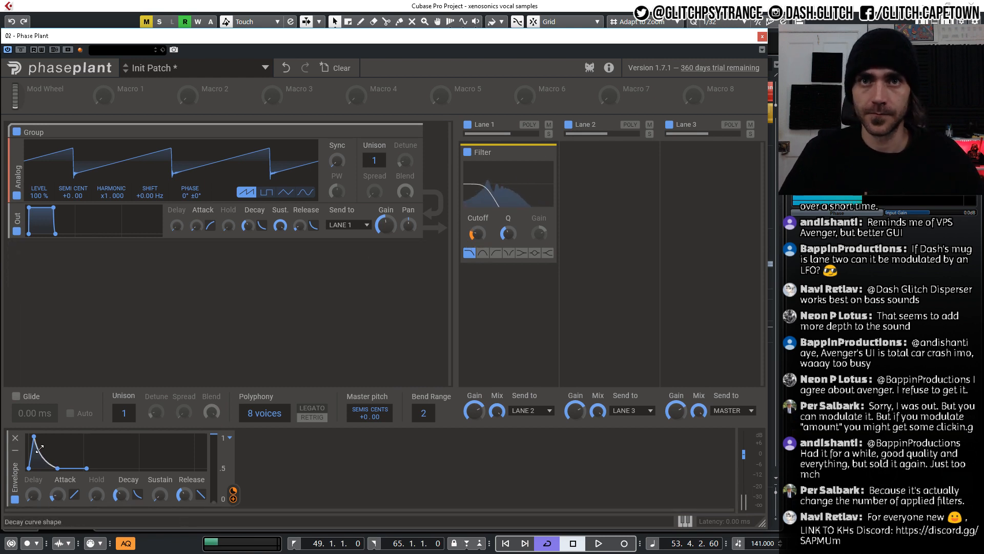
pyautogui.moveTo(45, 456)
pyautogui.mouseDown()
pyautogui.moveTo(45, 444)
pyautogui.moveTo(45, 464)
pyautogui.mouseUp()
pyautogui.moveTo(120, 496); pyautogui.dragTo(121, 482)
pyautogui.moveTo(477, 234); pyautogui.dragTo(478, 238)
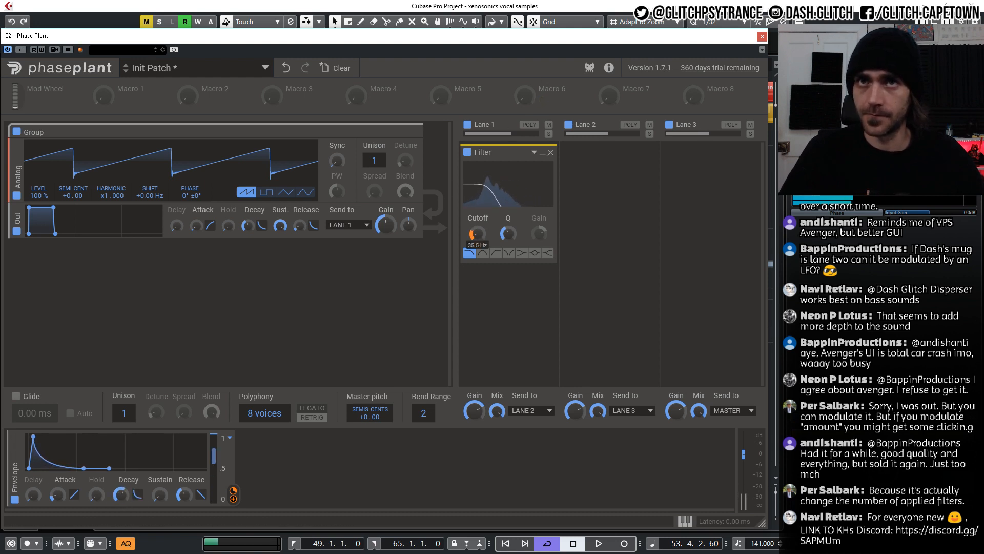
pyautogui.moveTo(233, 491); pyautogui.dragTo(233, 487)
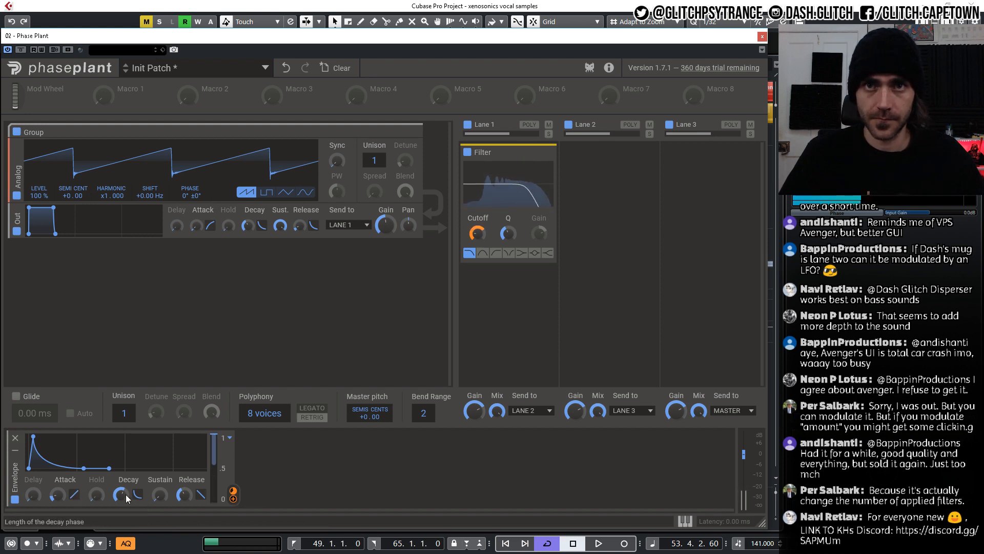
pyautogui.moveTo(127, 498)
pyautogui.mouseDown()
pyautogui.moveTo(127, 507)
pyautogui.moveTo(124, 492)
pyautogui.mouseUp()
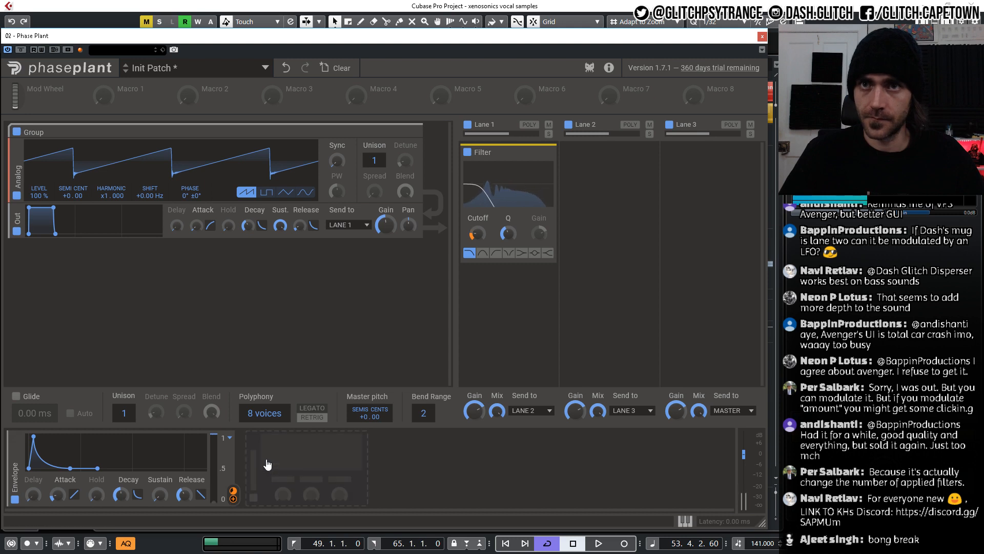
# Add a Multiply utility modulator directly after the Envelope modulator.
pyautogui.click(285, 449)
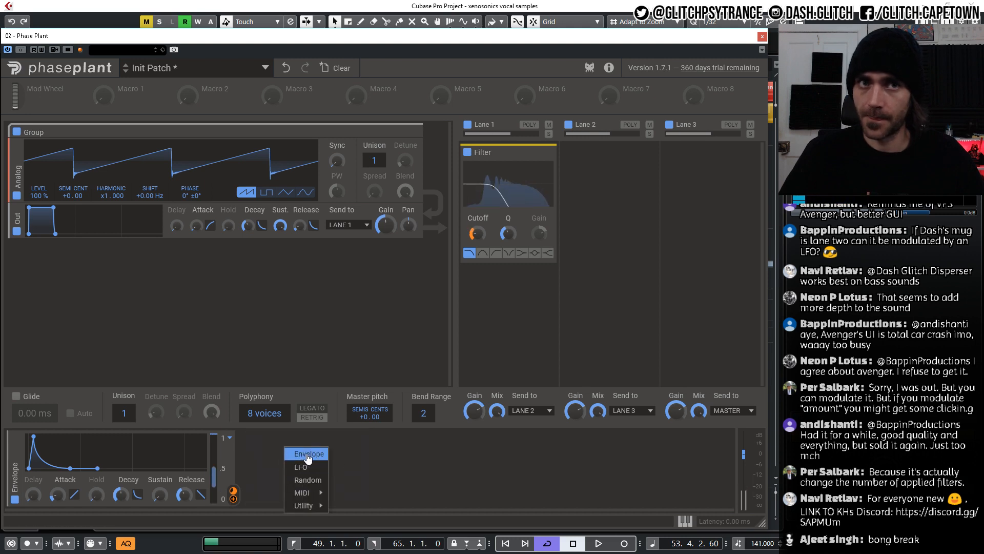
pyautogui.click(258, 452)
pyautogui.click(284, 454)
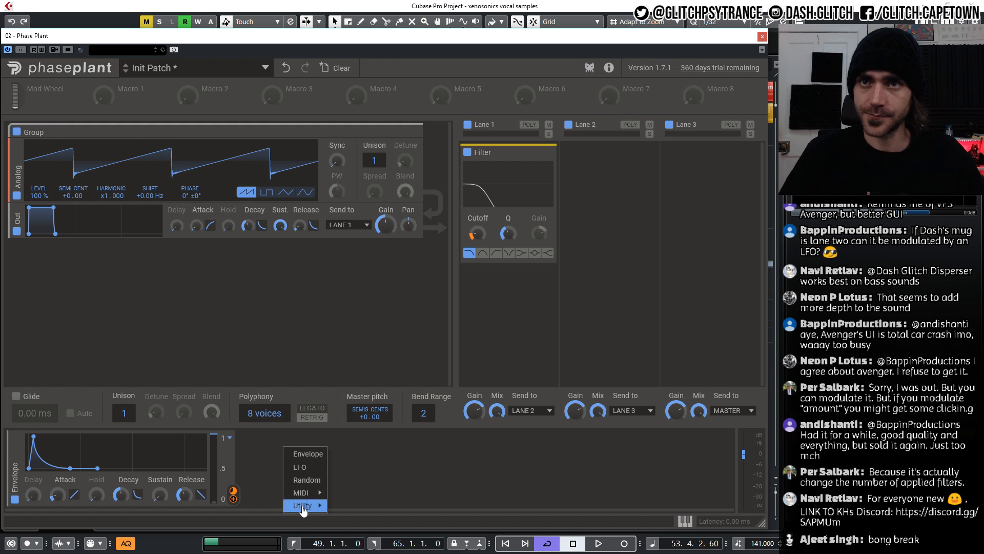
pyautogui.moveTo(303, 509)
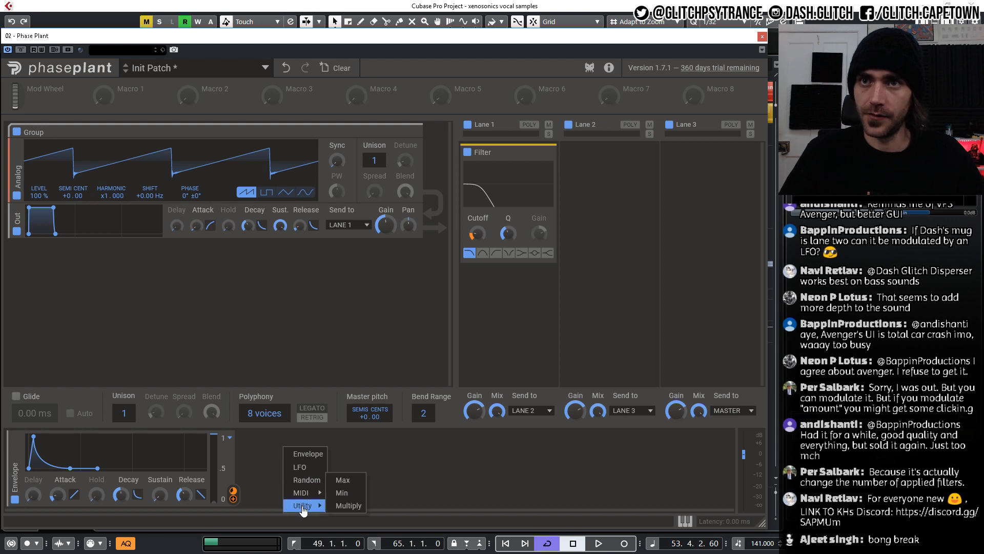
pyautogui.click(349, 507)
pyautogui.click(412, 473)
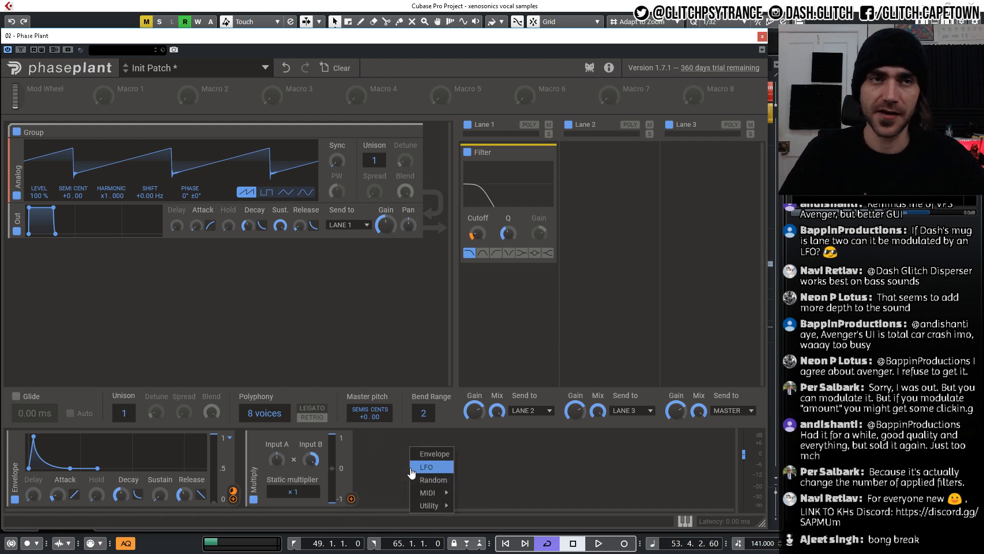
pyautogui.click(365, 461)
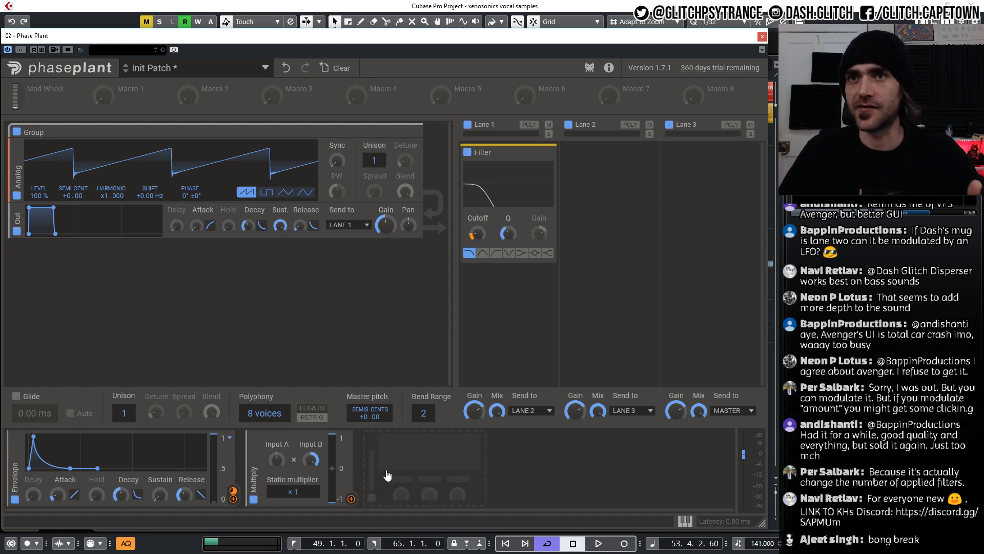
# Add a Max and a Min utility modulator after the Multiply modulator.
pyautogui.click(404, 464)
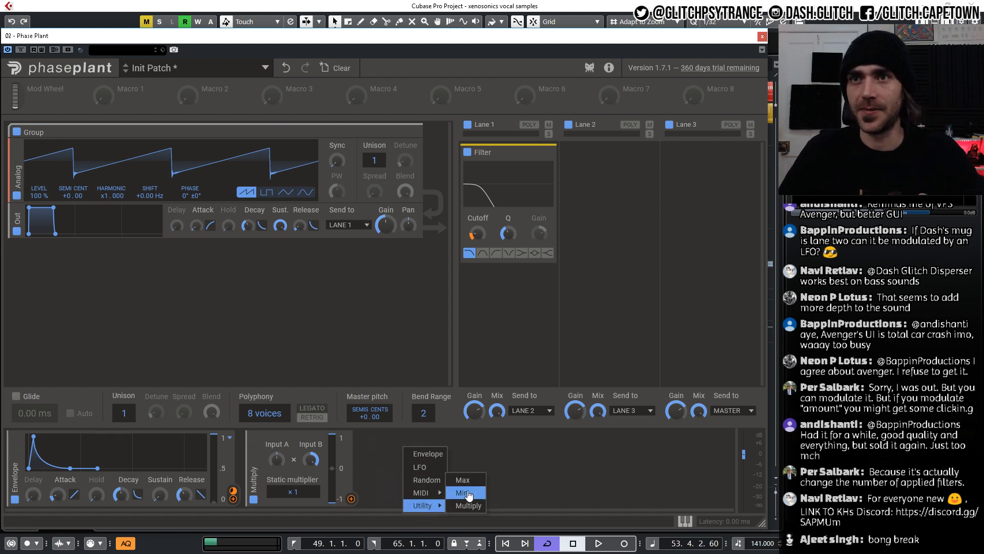
pyautogui.click(474, 482)
pyautogui.click(515, 458)
pyautogui.moveTo(531, 492)
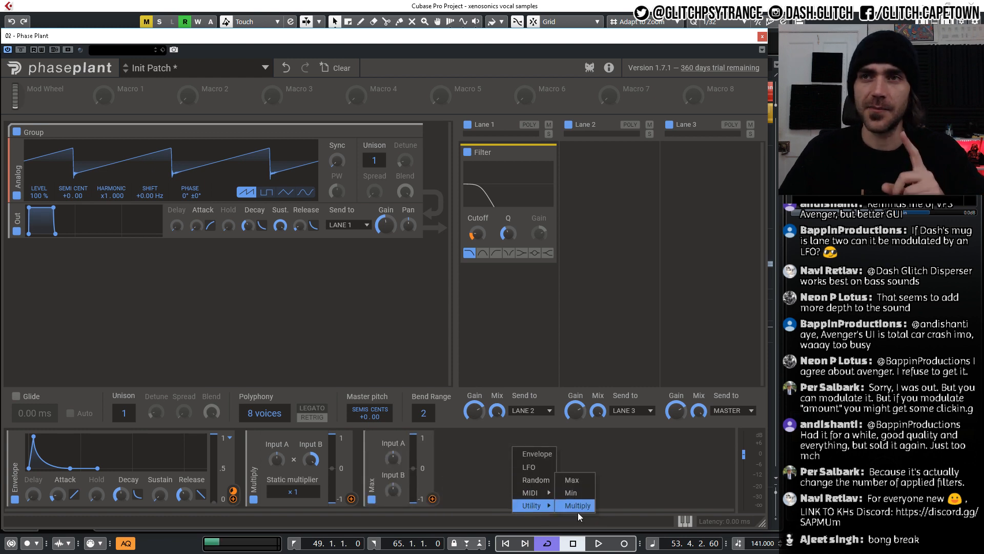
pyautogui.click(575, 495)
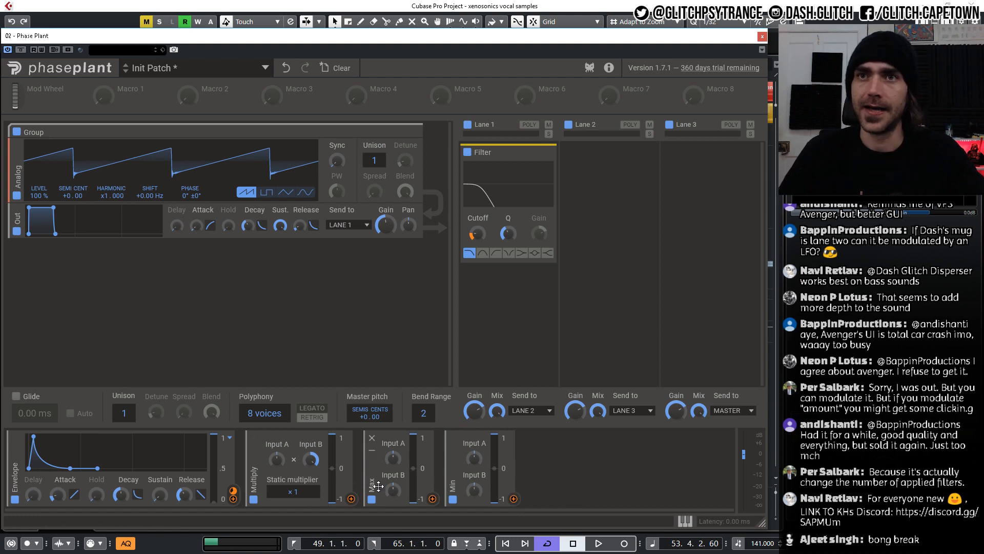
# Shorten the envelope decay slightly, add an LFO modulator and place it between the Envelope and Multiply modulators.
pyautogui.moveTo(121, 494); pyautogui.dragTo(121, 502)
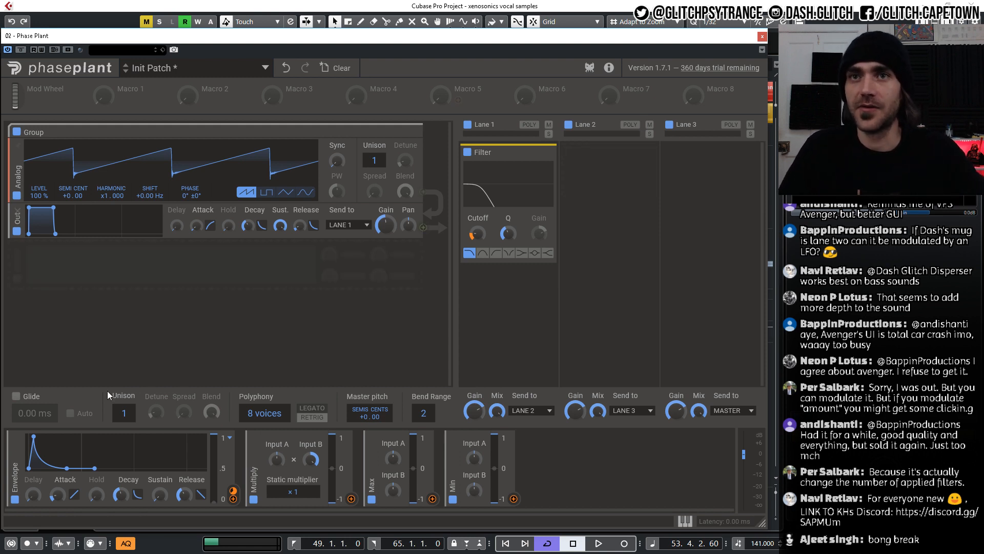
pyautogui.click(566, 455)
pyautogui.click(592, 470)
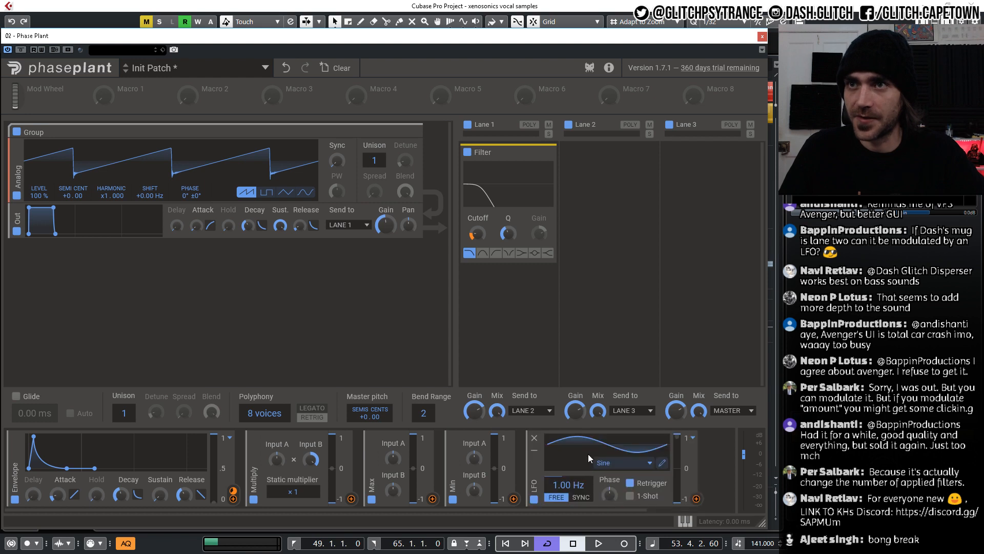
pyautogui.moveTo(539, 465); pyautogui.dragTo(239, 464)
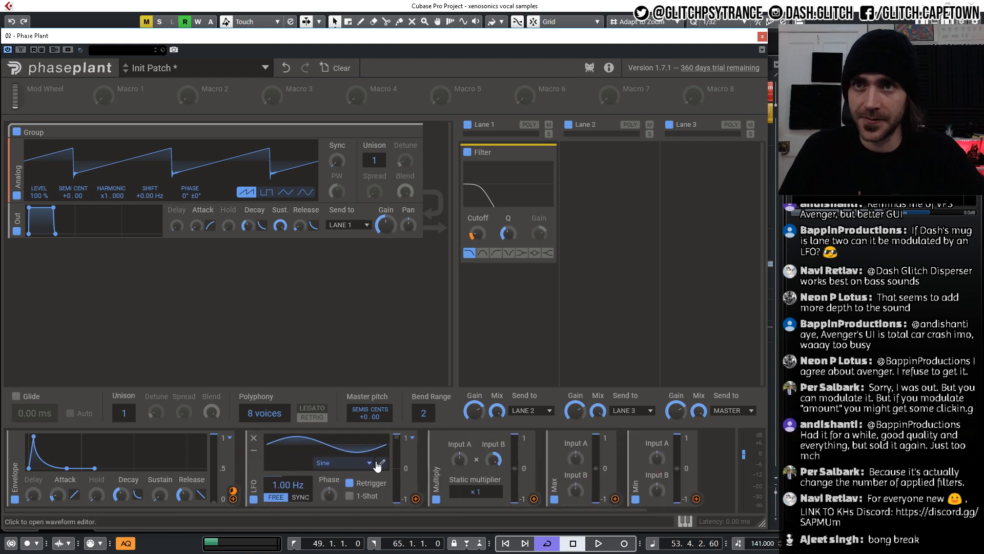
# Assign the LFO to Multiply's Input B with a modulation depth of 1.28.
pyautogui.click(416, 499)
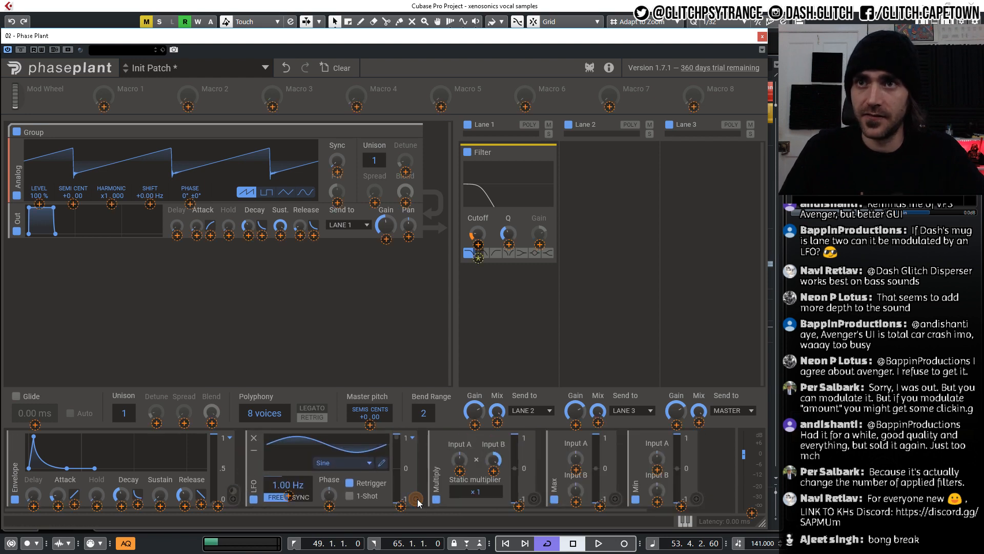
pyautogui.click(494, 470)
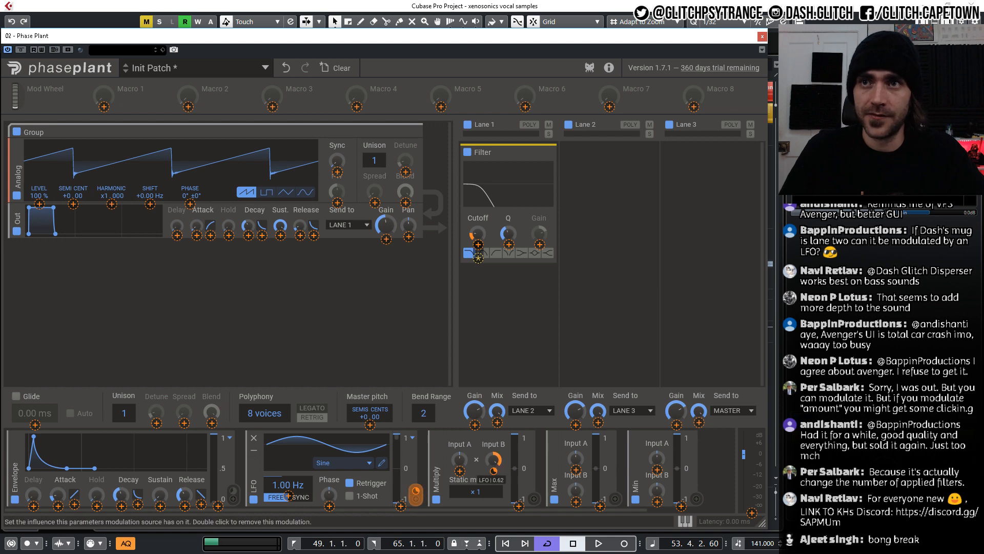
pyautogui.moveTo(493, 473); pyautogui.dragTo(493, 464)
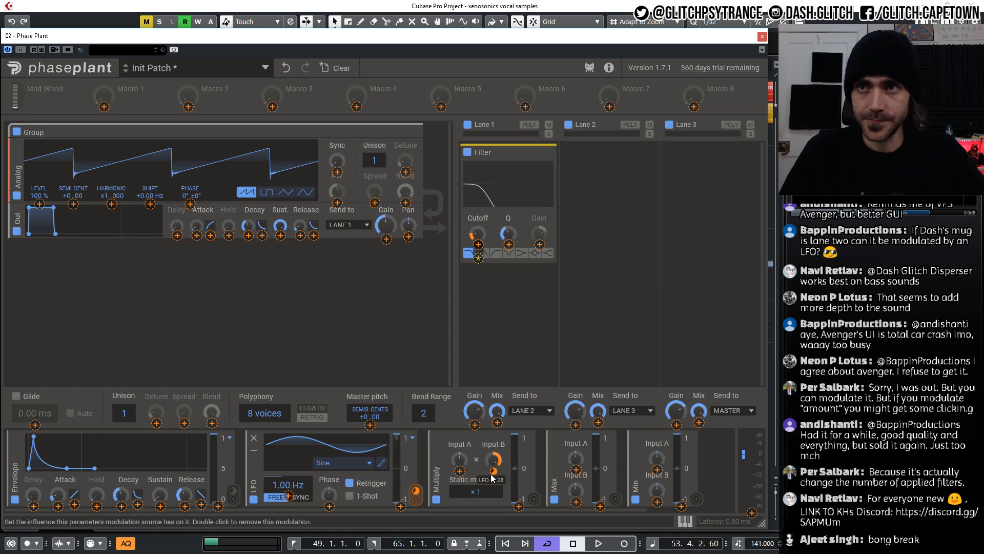
pyautogui.click(415, 499)
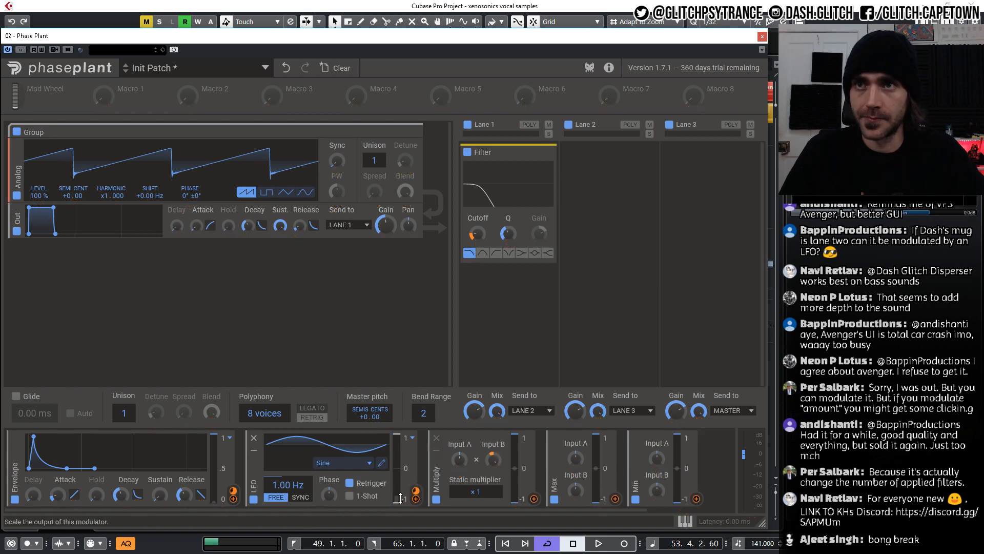
# Assign the Envelope to Multiply's Input A at depth 1.05 and remove its direct modulation of the filter cutoff.
pyautogui.click(233, 499)
pyautogui.click(460, 471)
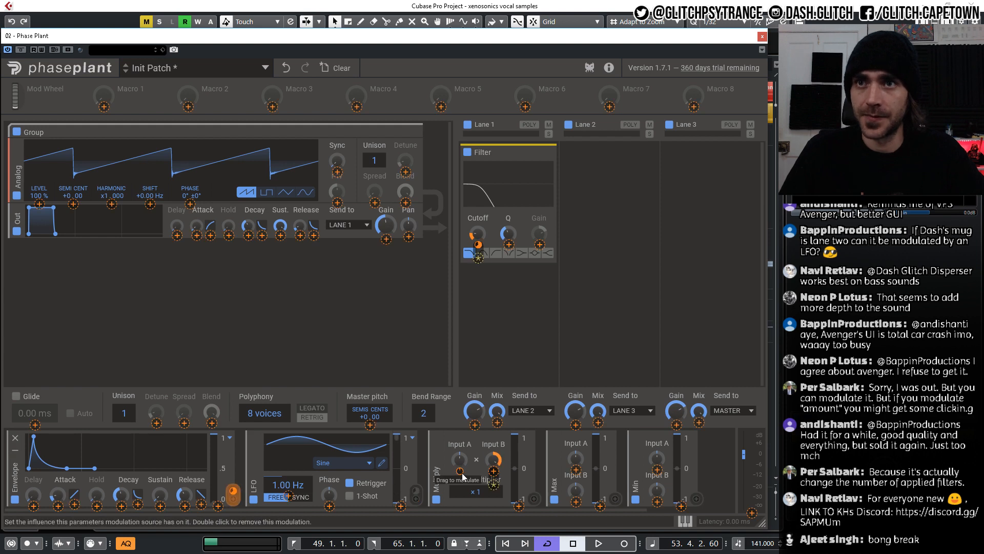
pyautogui.moveTo(461, 472); pyautogui.dragTo(462, 459)
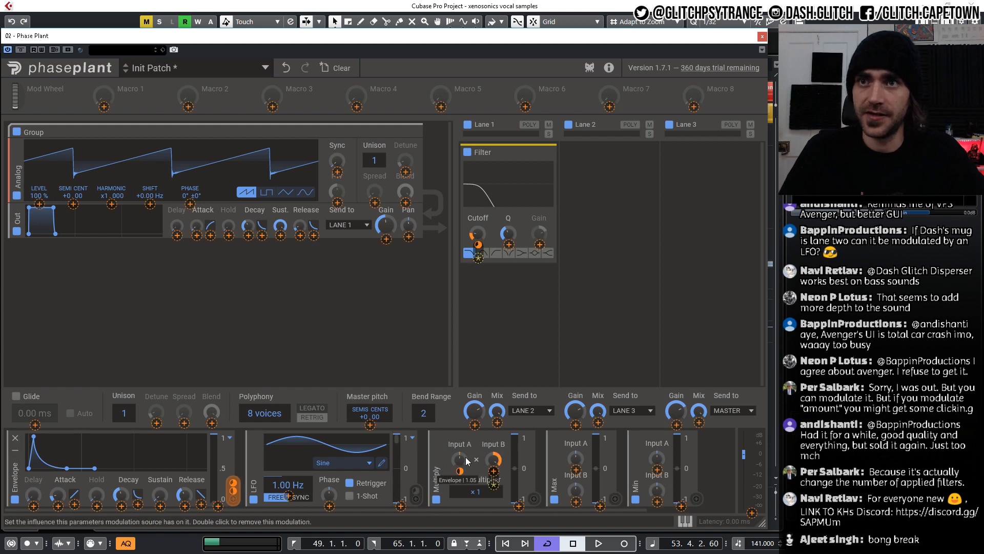
pyautogui.doubleClick(478, 246)
pyautogui.click(492, 510)
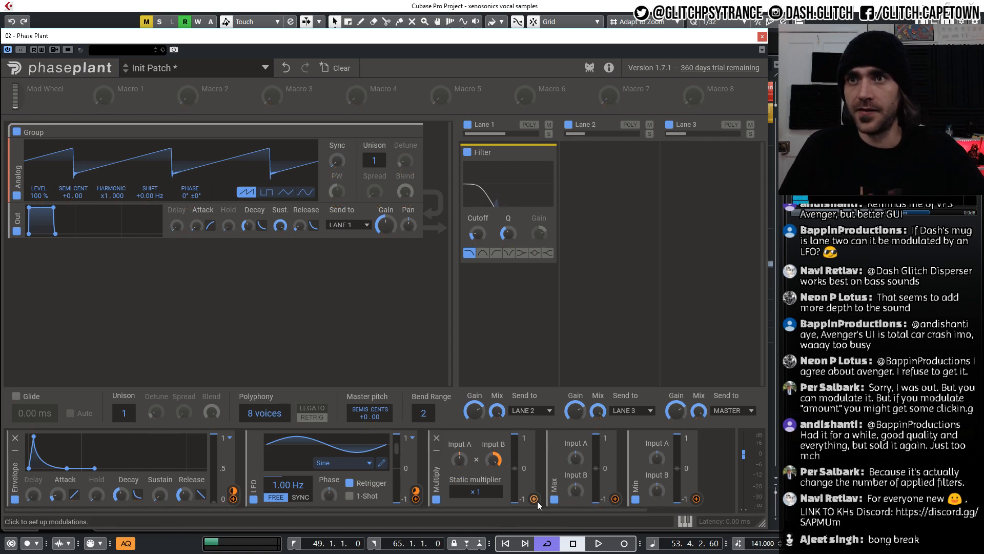
# Slow the LFO rate to 0.84 Hz and set Multiply's Input B to about 0.70.
pyautogui.moveTo(494, 461); pyautogui.dragTo(494, 461)
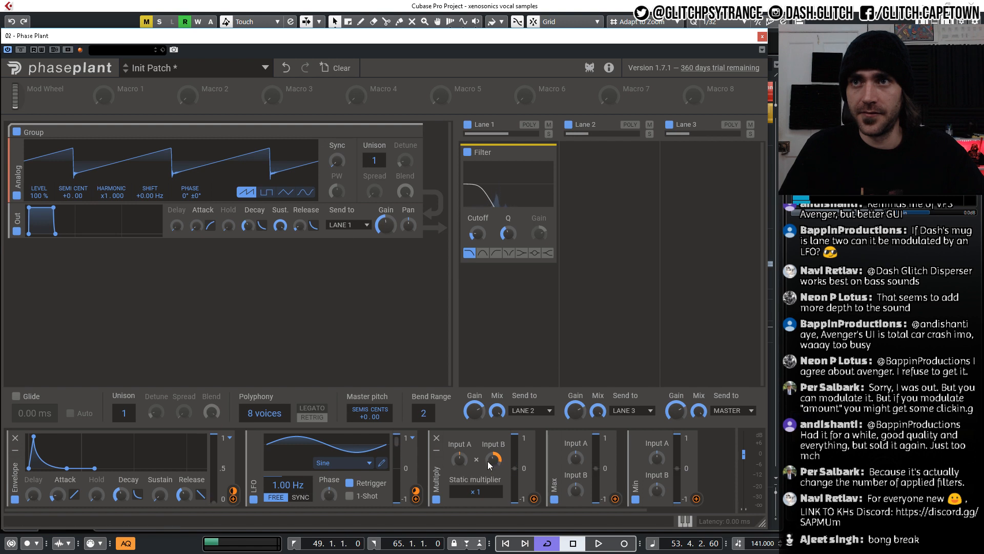
pyautogui.moveTo(495, 473)
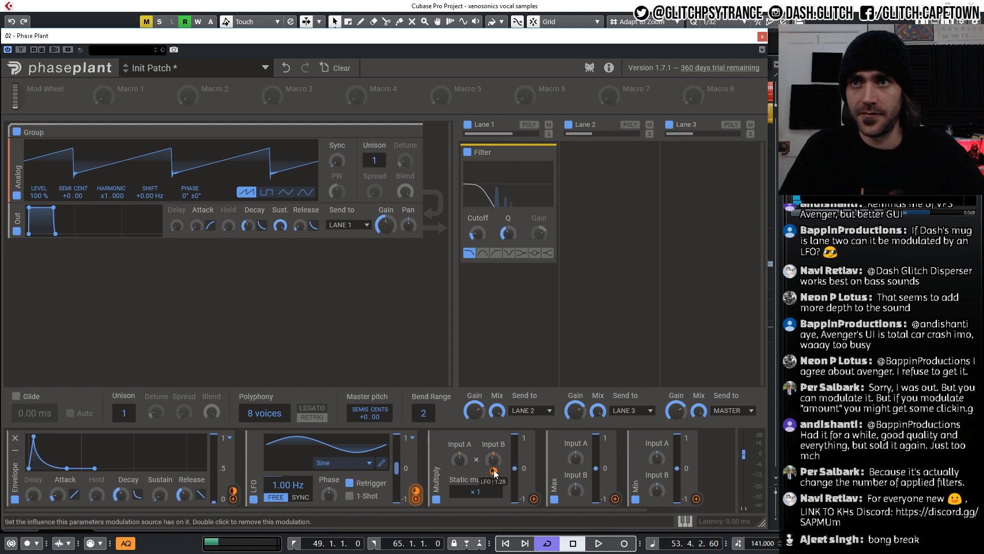
pyautogui.moveTo(281, 485); pyautogui.dragTo(281, 488)
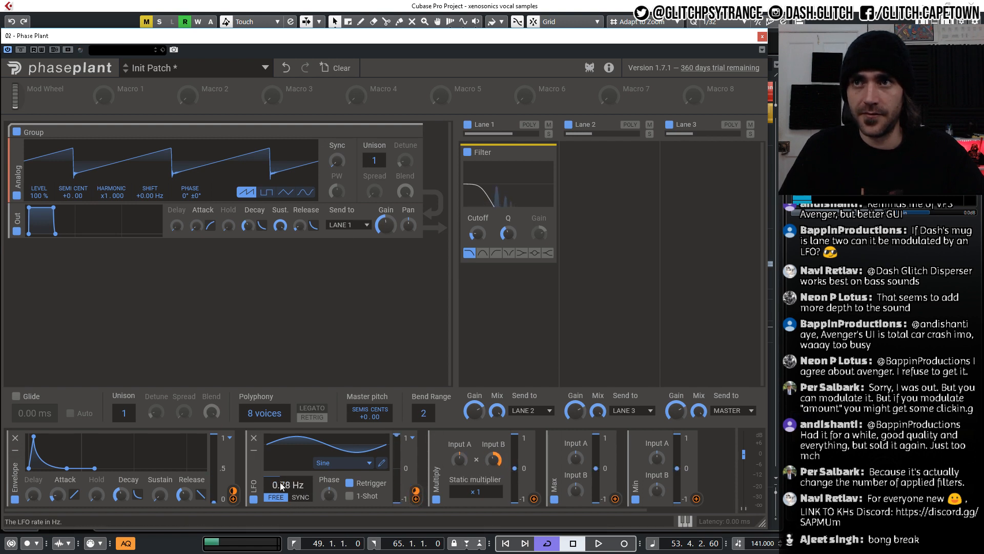
pyautogui.click(494, 464)
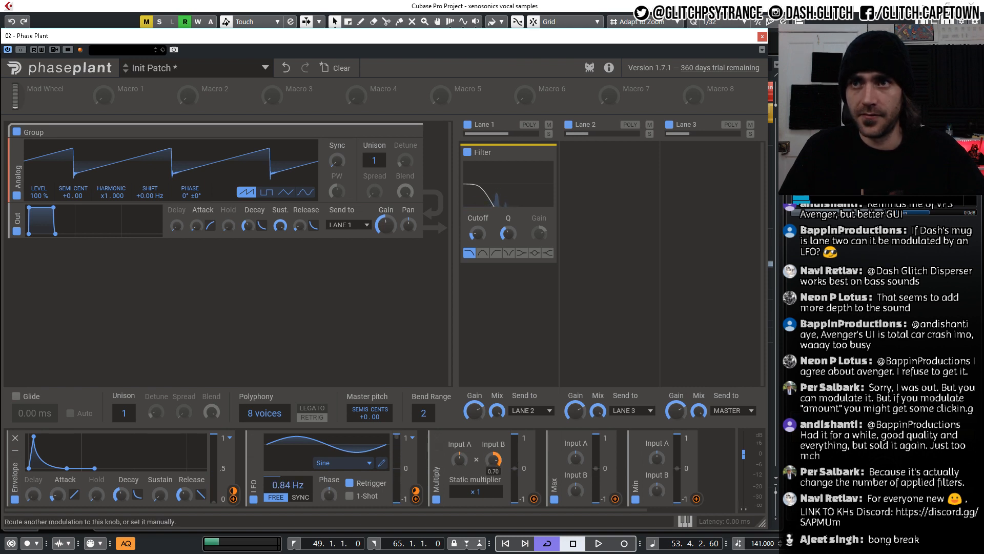
pyautogui.click(495, 463)
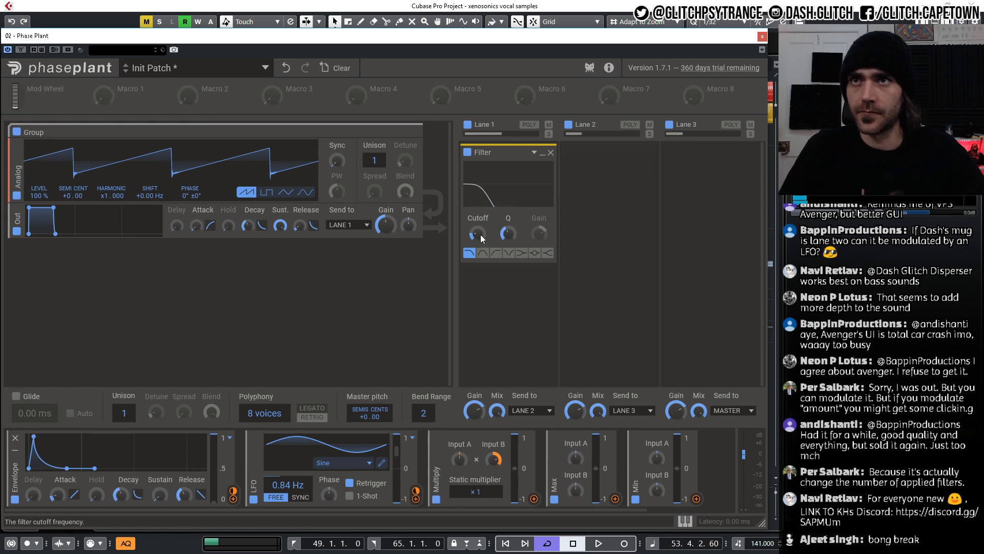
# Lower the filter cutoff to 28.6 Hz and assign the Multiply modulator's output to it.
pyautogui.moveTo(479, 236); pyautogui.dragTo(479, 257)
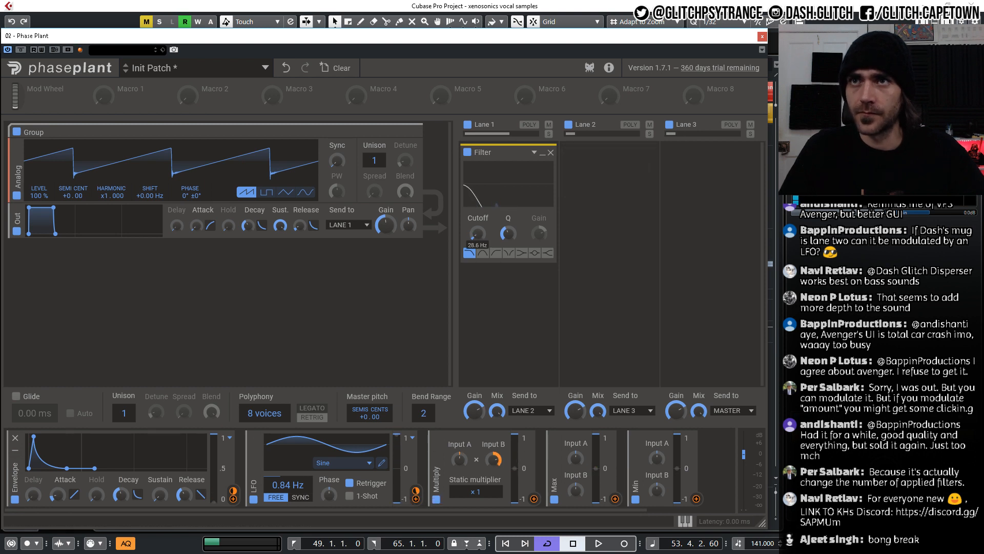
pyautogui.click(535, 498)
pyautogui.click(479, 244)
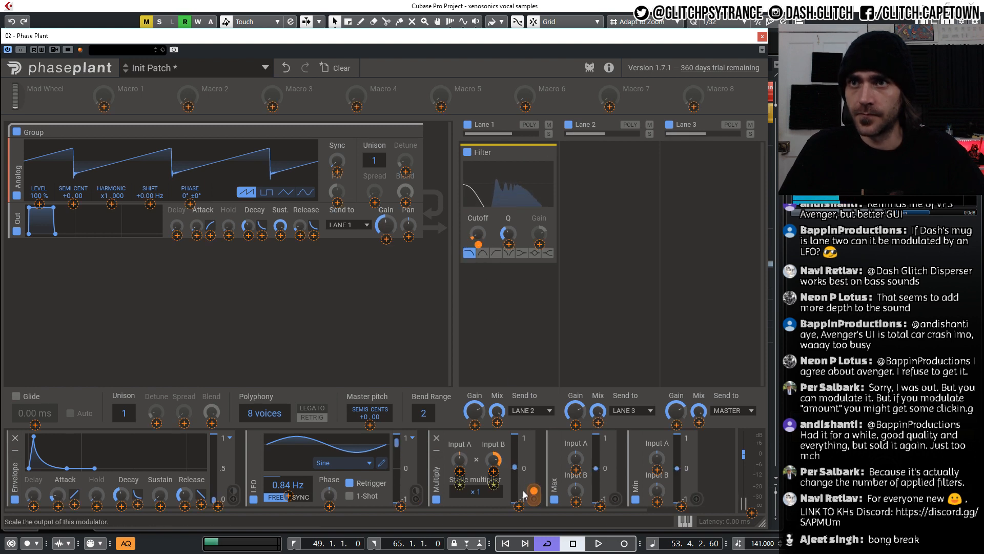
pyautogui.click(461, 456)
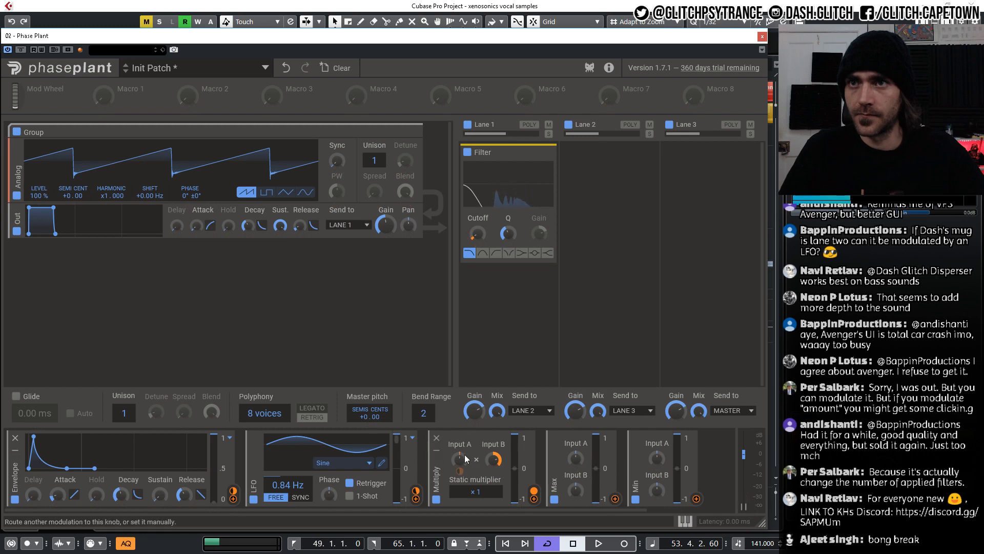
pyautogui.moveTo(462, 458); pyautogui.dragTo(462, 456)
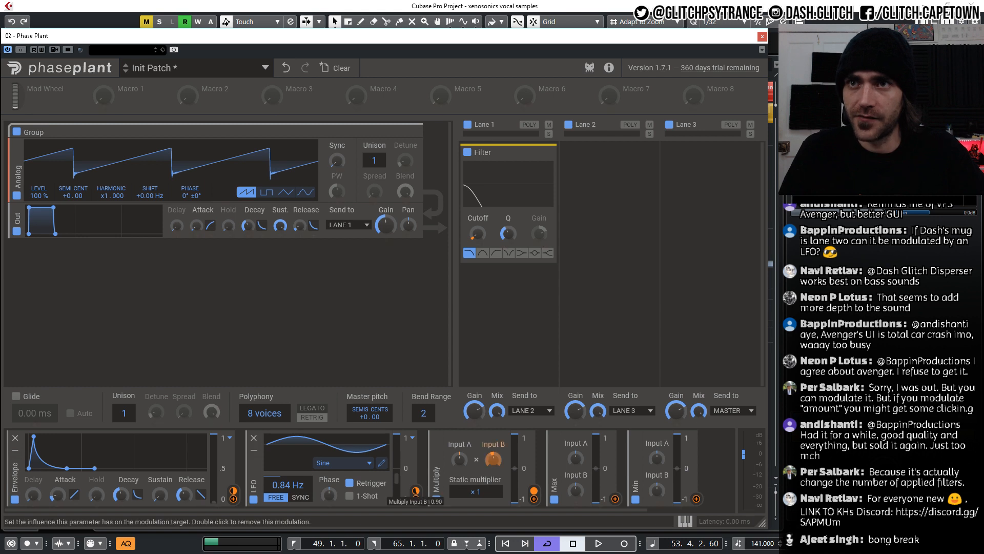
# Remove and reassign the LFO's modulation of Multiply's Input B at depth 0.53, and try the LFO on Input A.
pyautogui.doubleClick(416, 491)
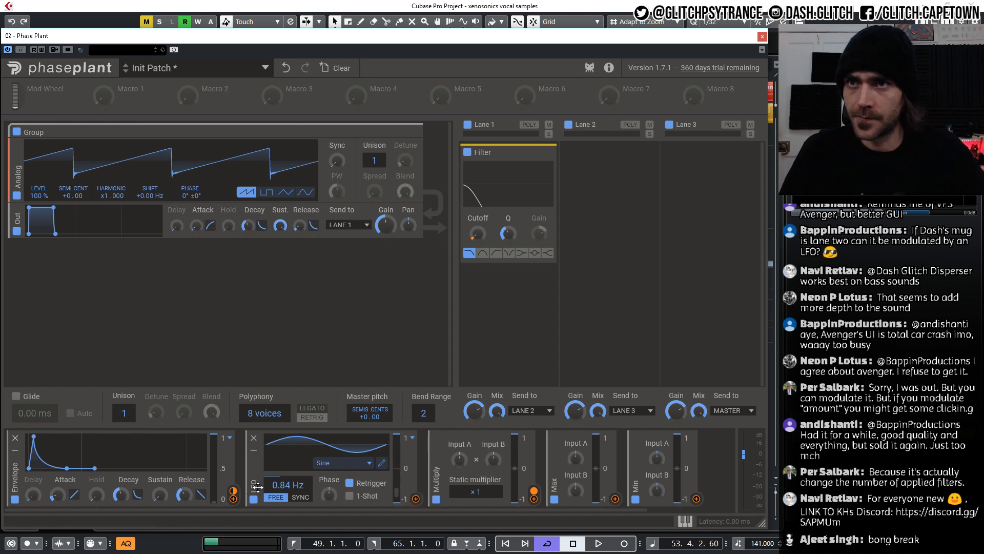
pyautogui.click(416, 499)
pyautogui.moveTo(425, 502); pyautogui.dragTo(493, 471)
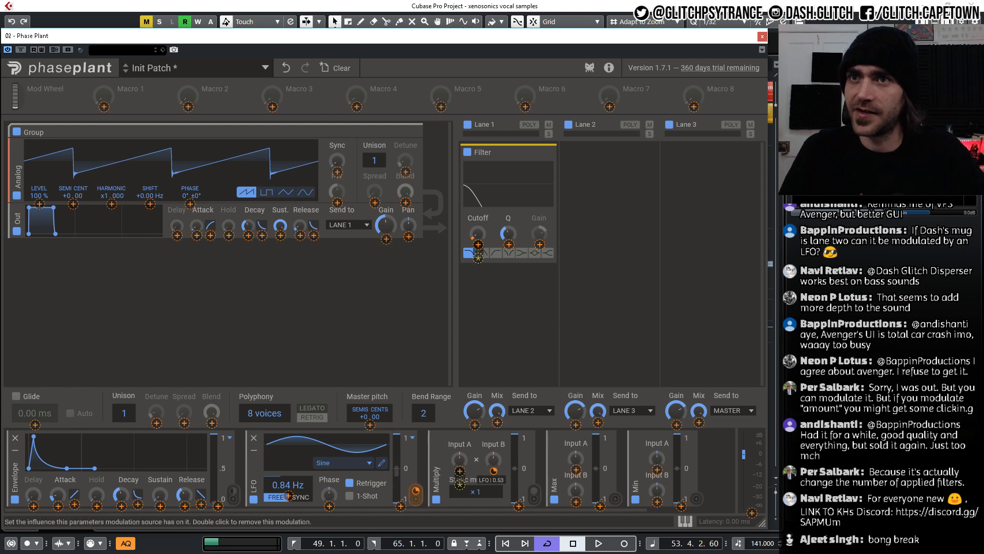
pyautogui.moveTo(416, 491); pyautogui.dragTo(459, 471)
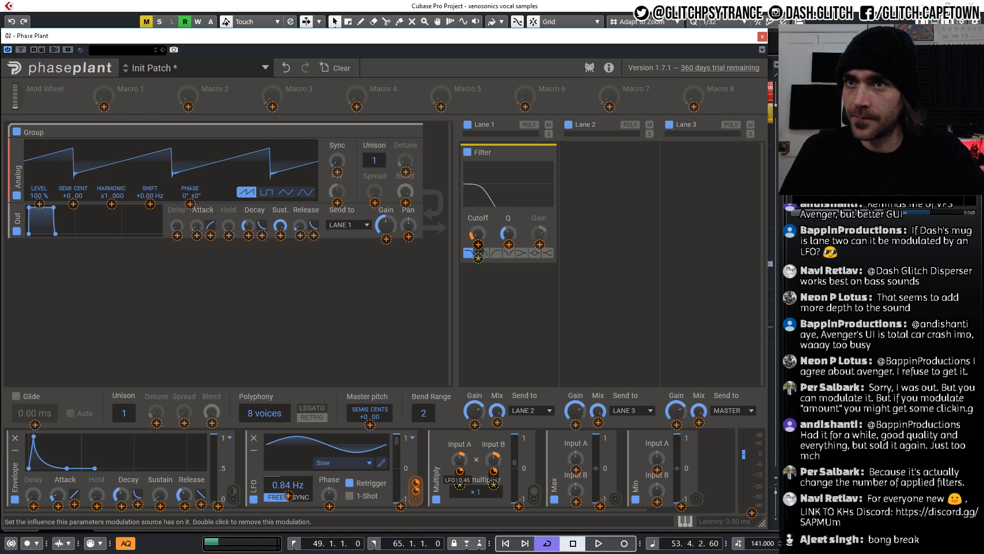
pyautogui.doubleClick(459, 471)
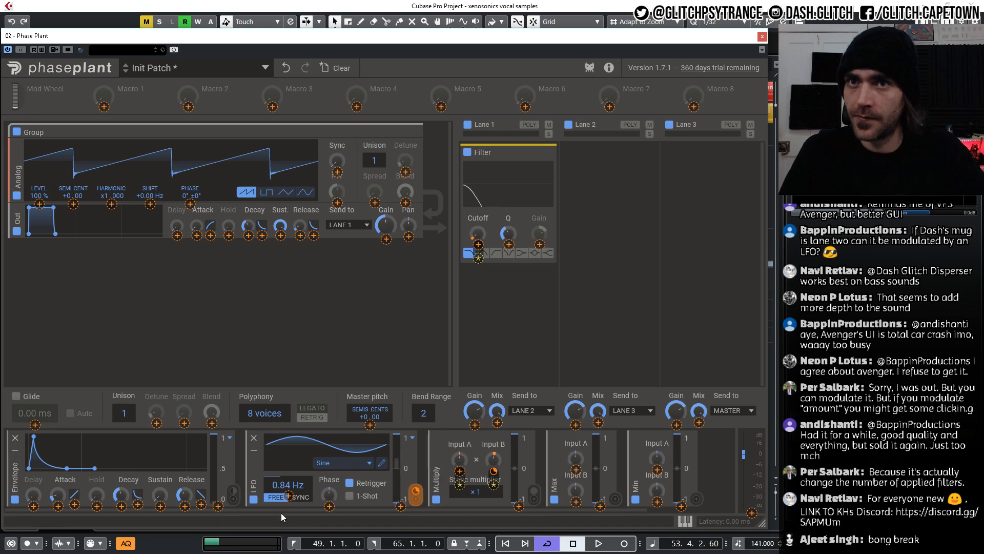
# Assign the LFO to Max's Input A at depth 0.76 and add a second LFO after the Min modulator.
pyautogui.click(236, 499)
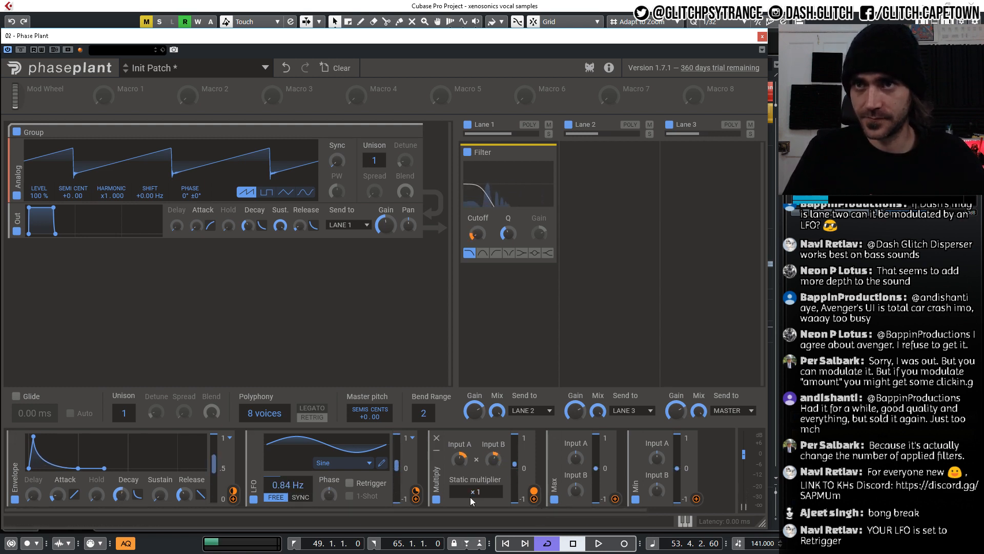
pyautogui.click(416, 499)
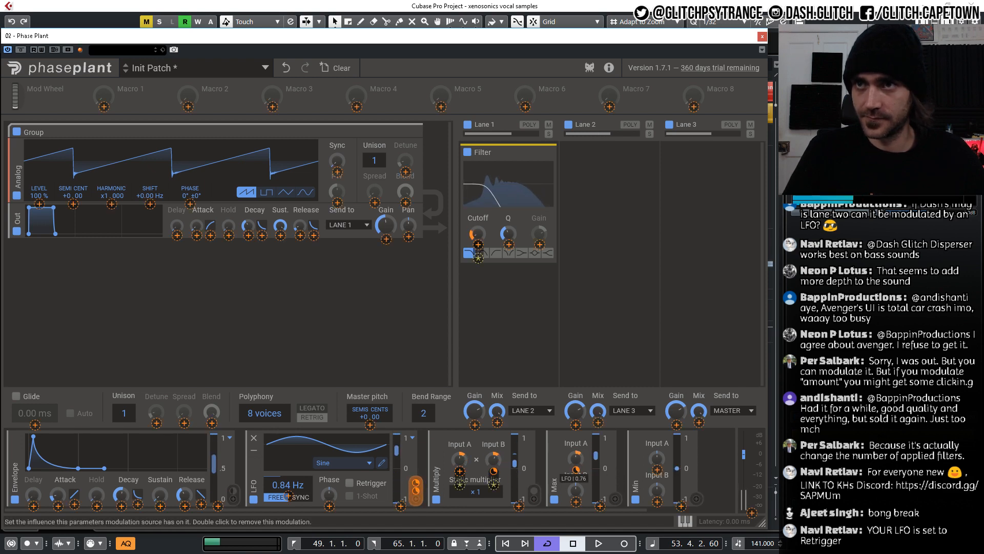
pyautogui.click(571, 450)
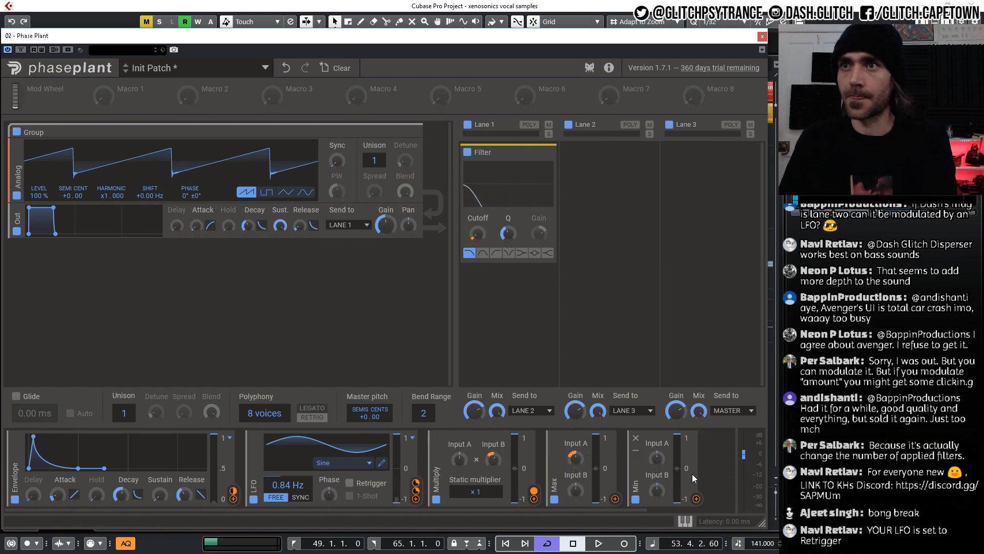
pyautogui.click(710, 449)
pyautogui.click(724, 467)
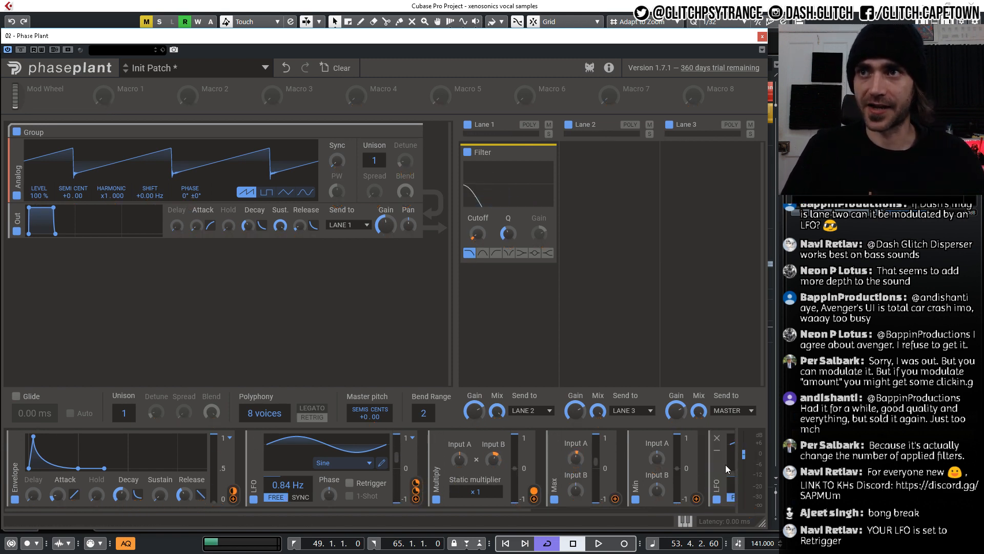
# Move the newly added LFO directly after the Envelope and minimise the 0.84 Hz LFO.
pyautogui.moveTo(716, 472); pyautogui.dragTo(343, 487)
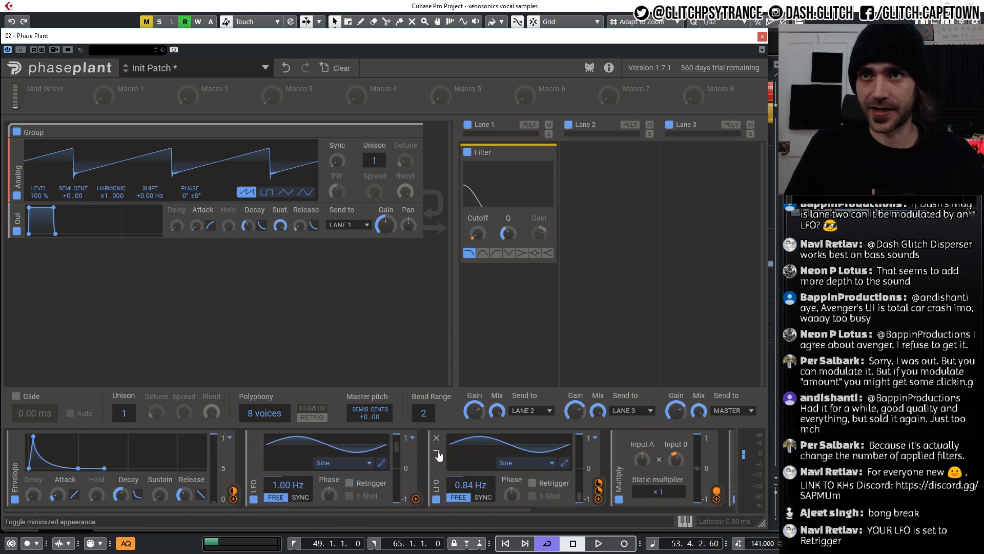
pyautogui.click(437, 452)
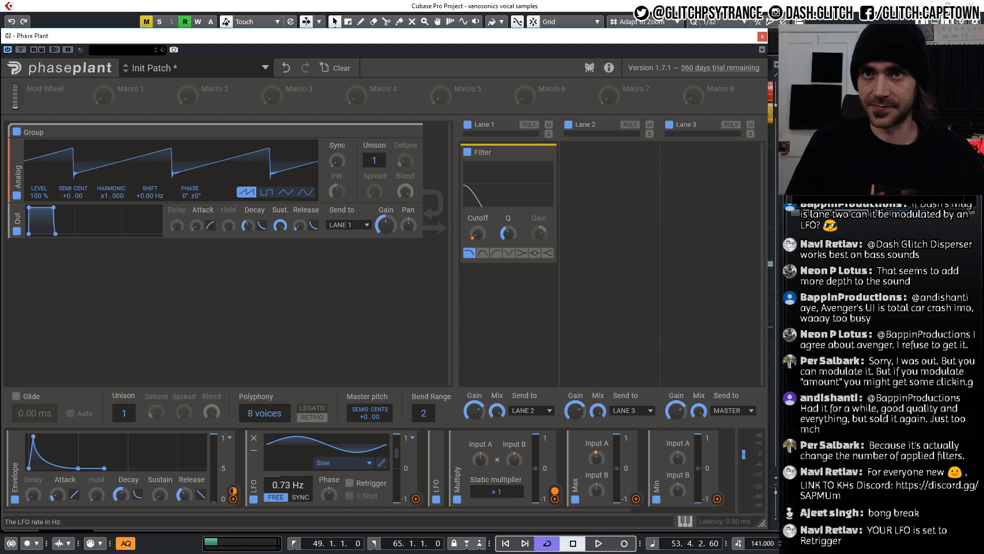
# Slow the new LFO to 0.46 Hz and assign it to Max's Input B at a depth of about 0.84.
pyautogui.click(416, 499)
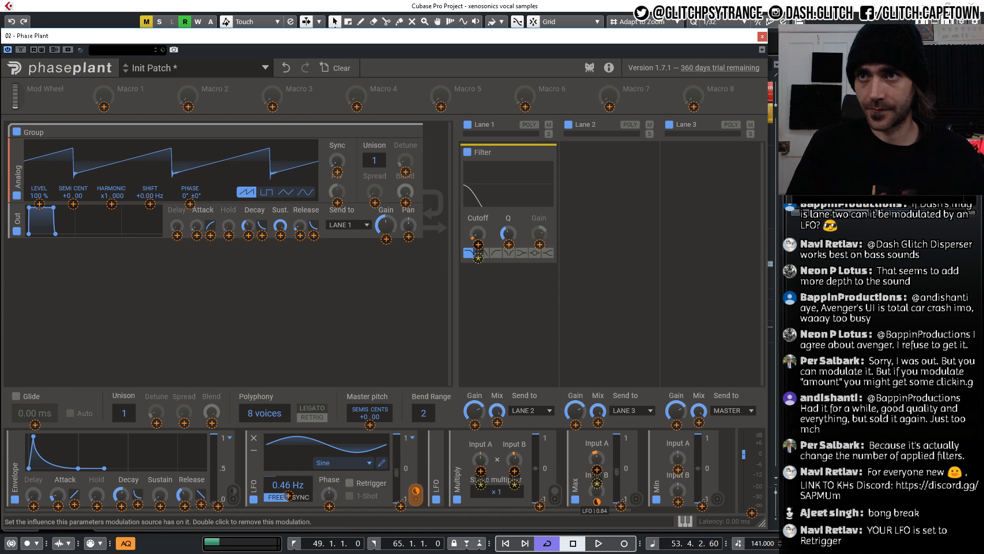
pyautogui.moveTo(597, 501); pyautogui.dragTo(597, 495)
pyautogui.click(632, 469)
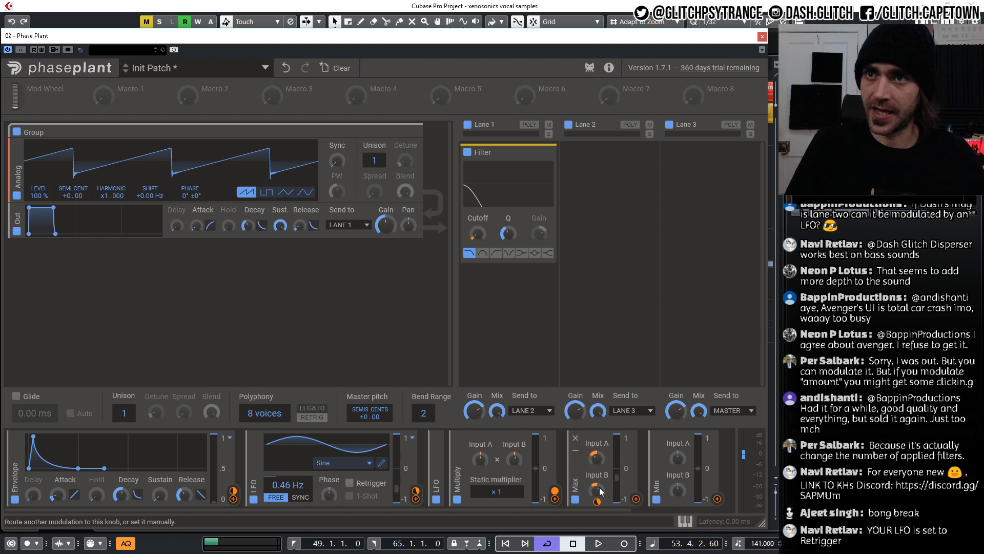
# Assign the Max modulator's output to the Envelope's Decay.
pyautogui.click(637, 499)
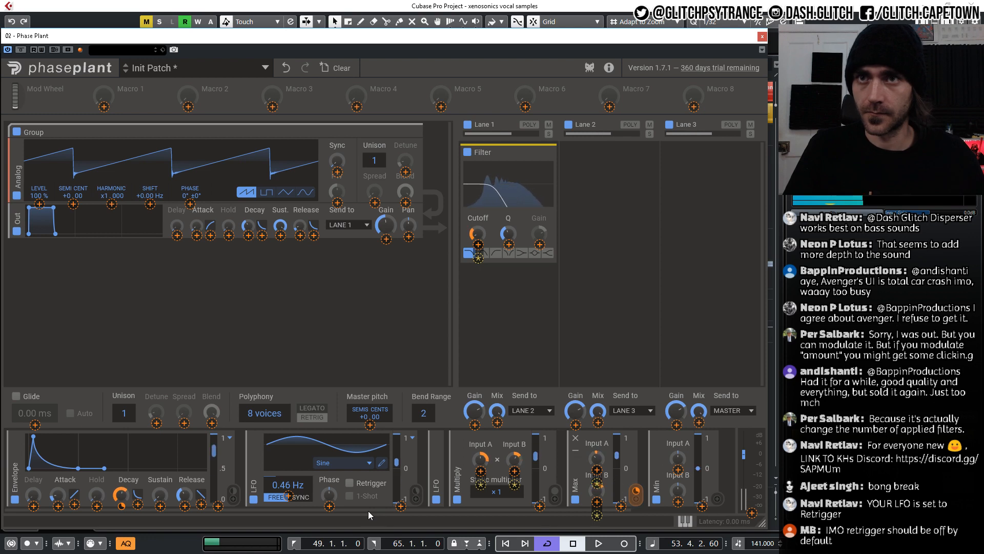
pyautogui.moveTo(121, 508)
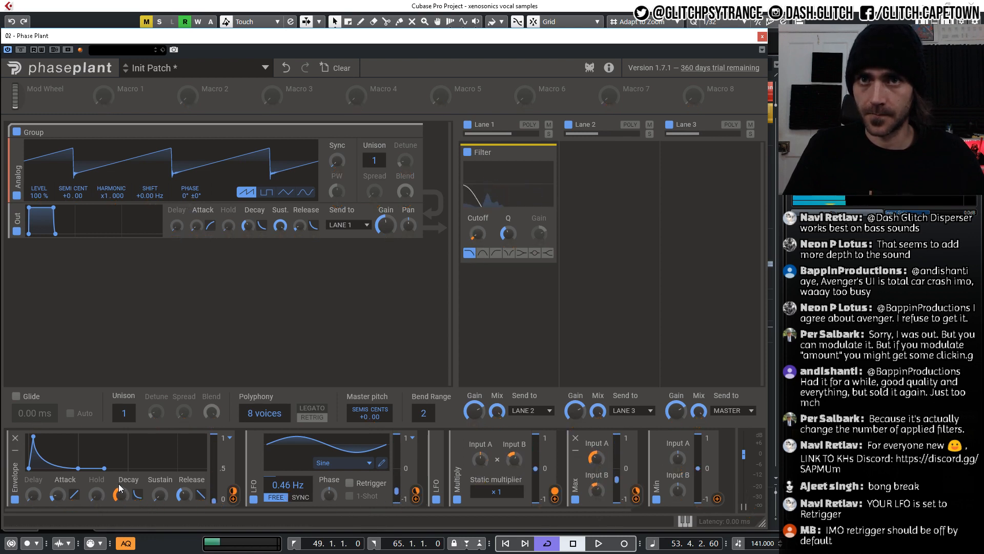
# Switch the lane 1 filter to band-pass and adjust its Q and the Max modulator's modulation depth.
pyautogui.click(484, 253)
pyautogui.moveTo(508, 234); pyautogui.dragTo(480, 237)
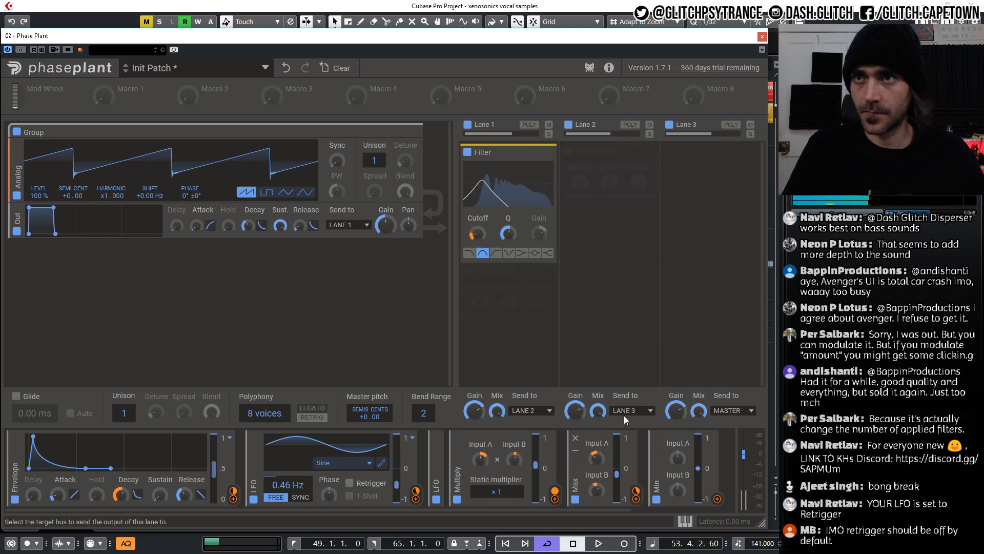
pyautogui.moveTo(636, 491); pyautogui.dragTo(636, 505)
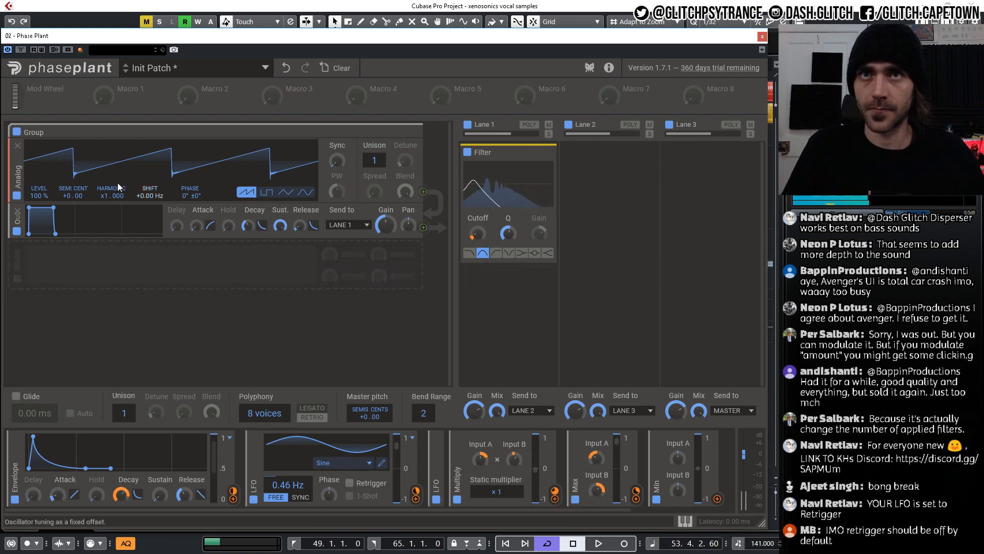
# Lower the Analog oscillator's tuning to -24.00 semitones and raise the filter's Q.
pyautogui.moveTo(66, 194); pyautogui.dragTo(67, 225)
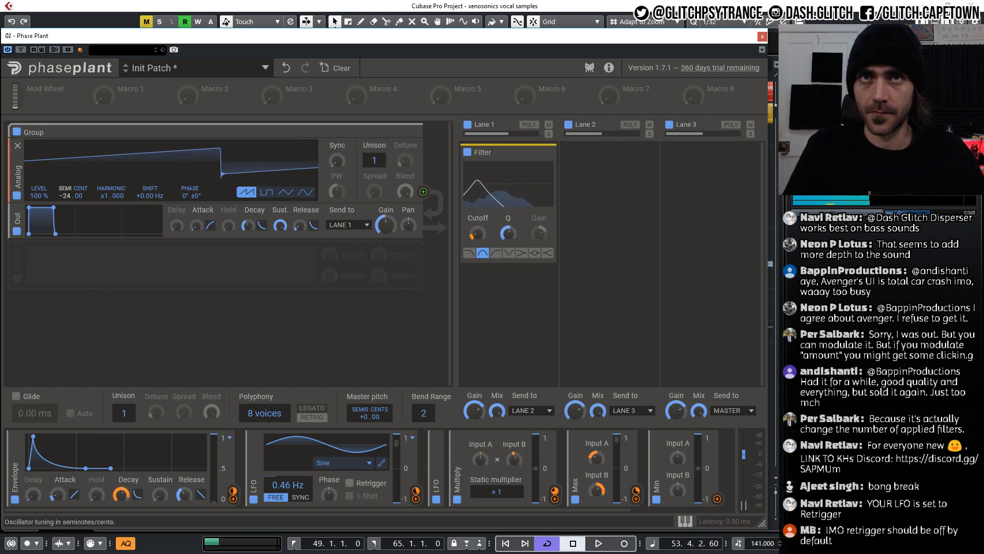
pyautogui.moveTo(508, 233)
pyautogui.mouseDown()
pyautogui.moveTo(508, 220)
pyautogui.moveTo(512, 236)
pyautogui.mouseUp()
# Add a Distortion effect to the generator group and place it between the Analog oscillator and the Output.
pyautogui.click(311, 260)
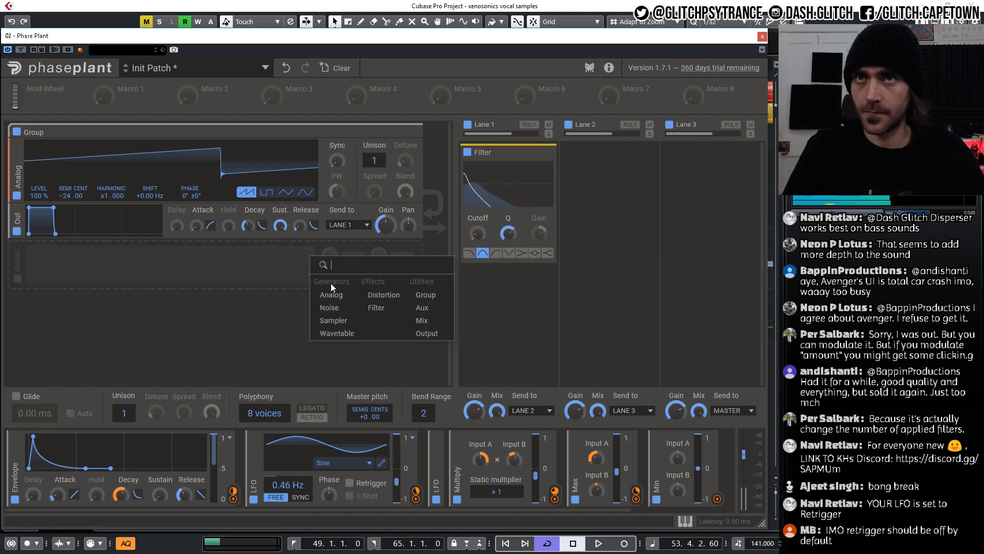
pyautogui.click(379, 299)
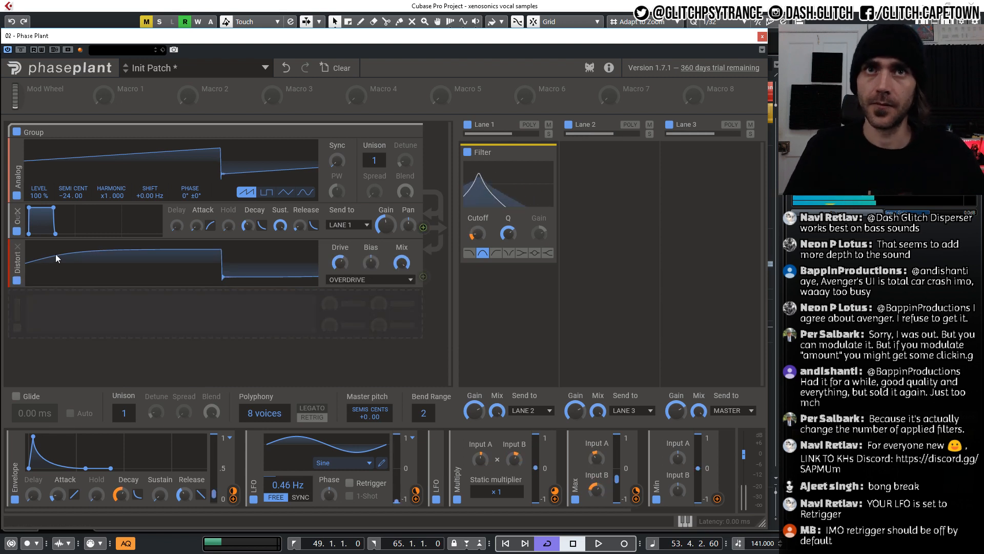
pyautogui.moveTo(14, 267); pyautogui.dragTo(15, 228)
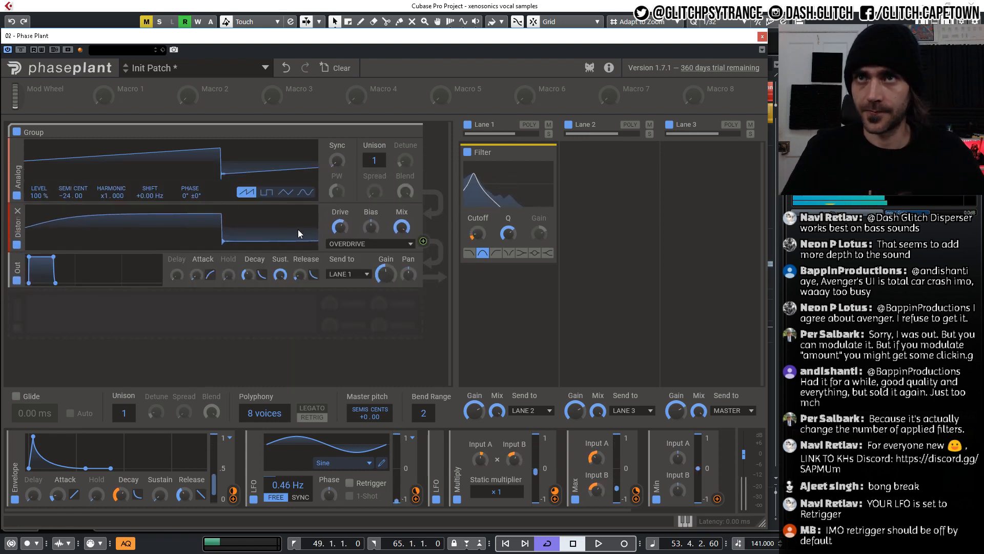
# Switch the distortion to Foldback, raise its Drive to about 22 dB and adjust its Bias and Mix.
pyautogui.moveTo(339, 227); pyautogui.dragTo(339, 185)
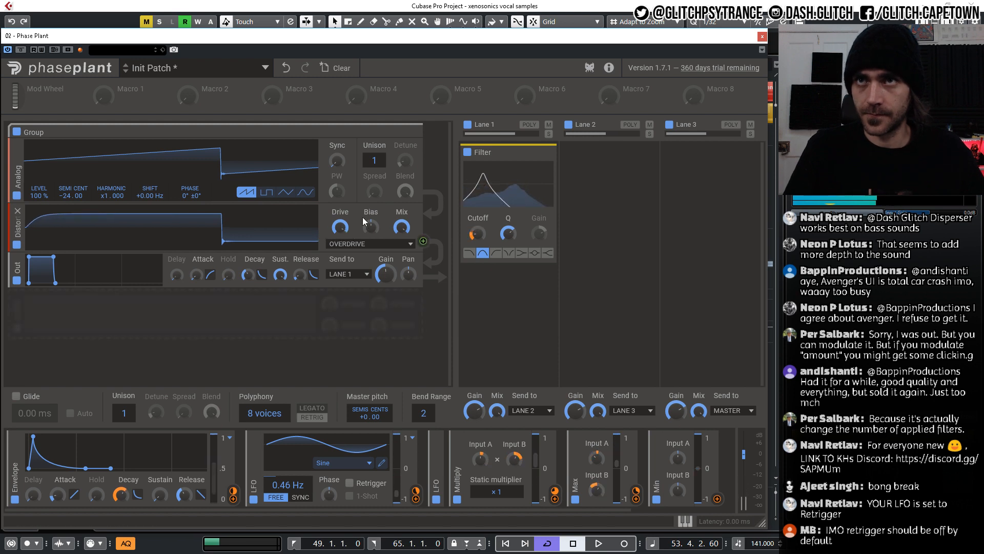
pyautogui.moveTo(370, 227)
pyautogui.mouseDown()
pyautogui.moveTo(370, 200)
pyautogui.moveTo(373, 234)
pyautogui.mouseUp()
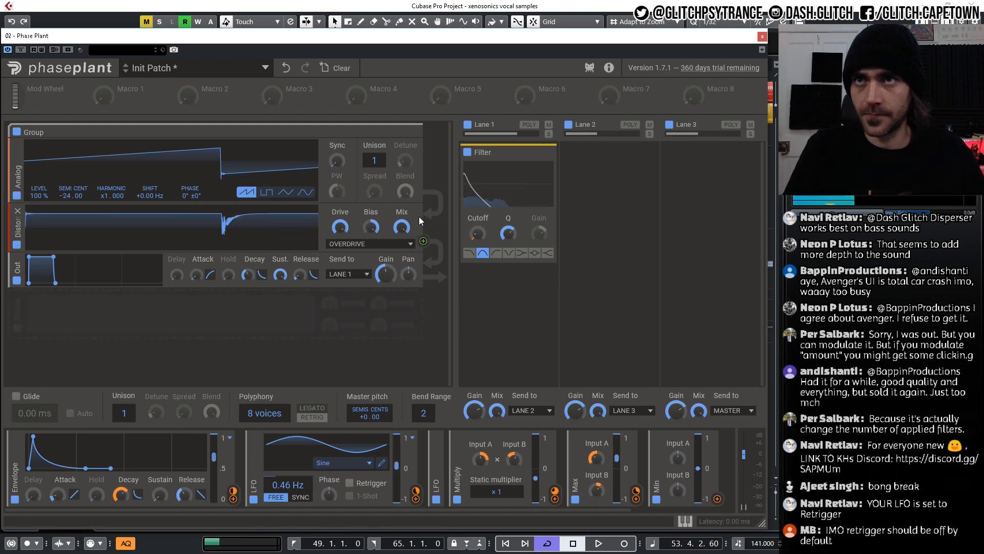
pyautogui.moveTo(401, 226)
pyautogui.mouseDown()
pyautogui.moveTo(402, 257)
pyautogui.moveTo(401, 228)
pyautogui.mouseUp()
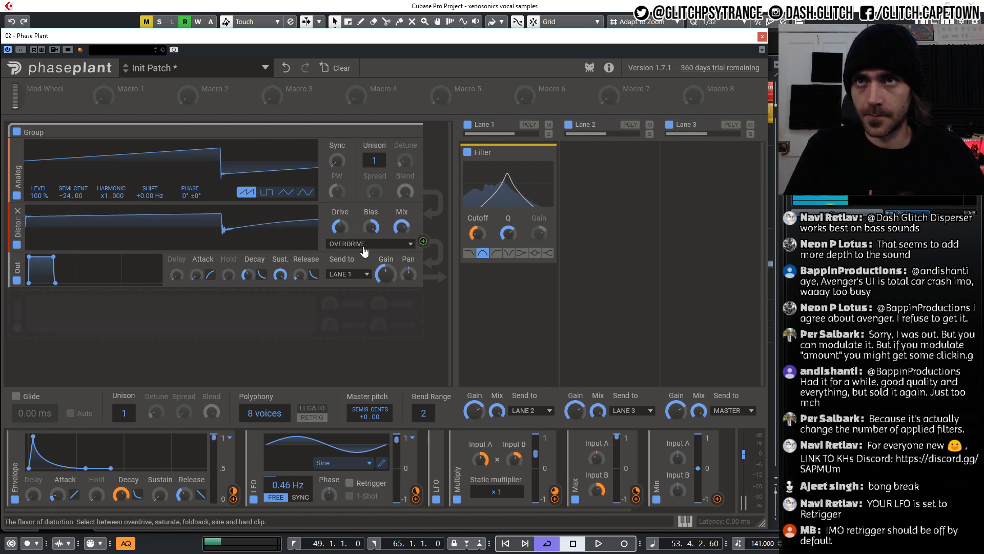
pyautogui.click(350, 244)
pyautogui.click(350, 267)
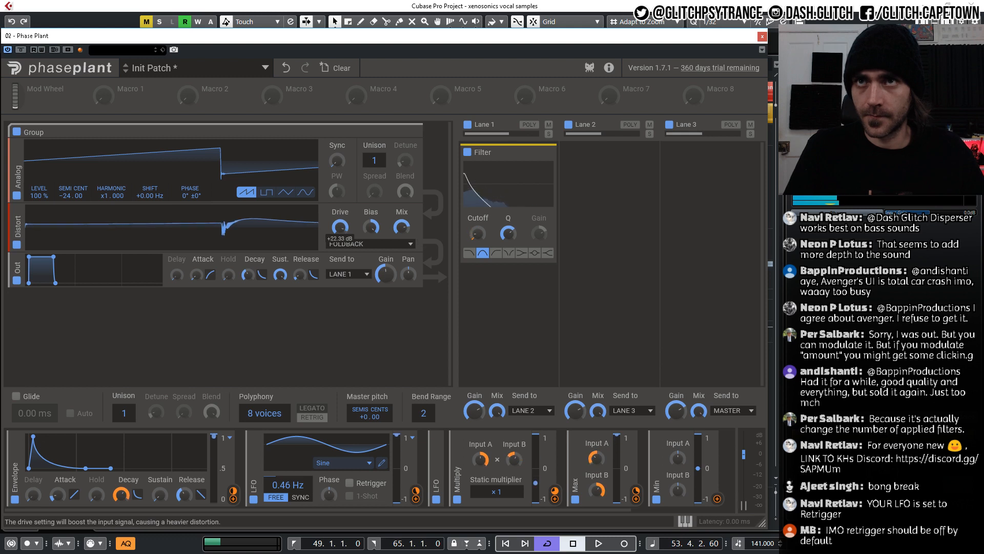
pyautogui.moveTo(370, 227); pyautogui.dragTo(404, 215)
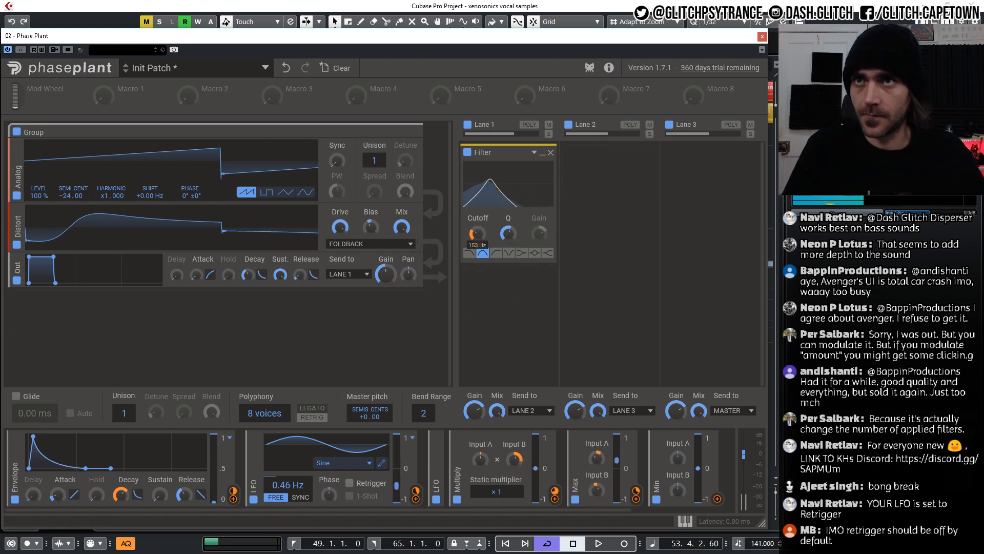
# Set the Analog oscillator's harmonic to x2.000 and readjust the filter's Cutoff and Q.
pyautogui.moveTo(481, 234)
pyautogui.mouseDown()
pyautogui.moveTo(509, 217)
pyautogui.moveTo(479, 230)
pyautogui.mouseUp()
pyautogui.moveTo(104, 199); pyautogui.dragTo(104, 193)
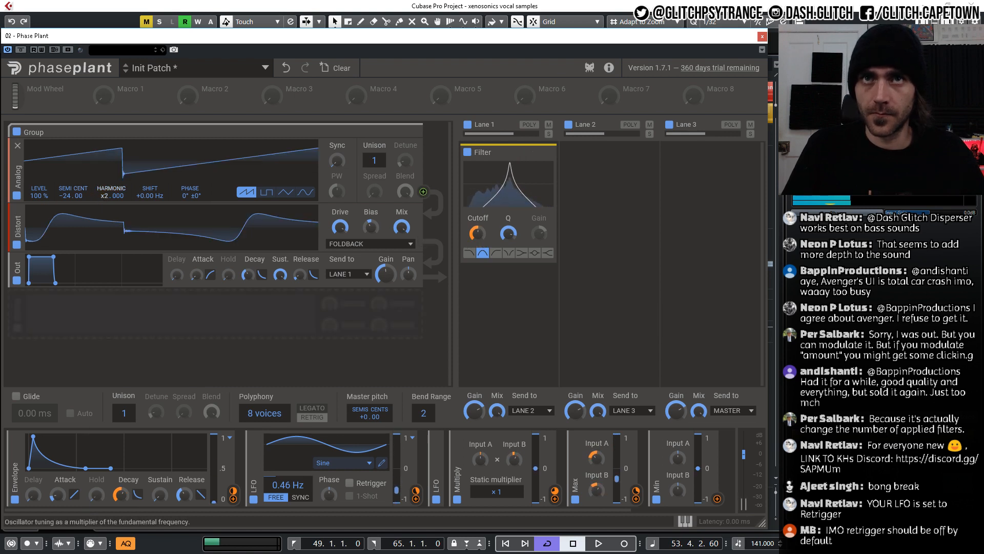
pyautogui.moveTo(477, 233); pyautogui.dragTo(476, 243)
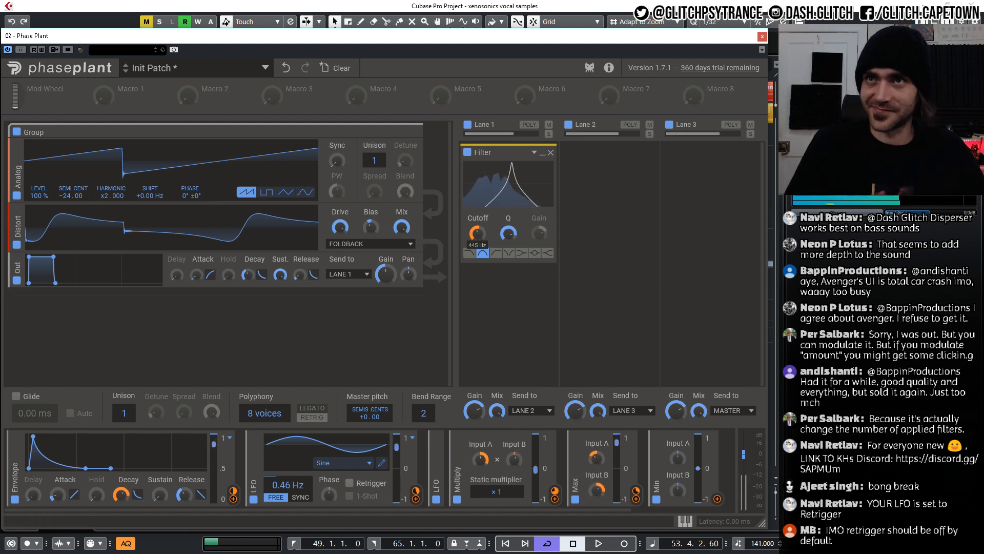
pyautogui.moveTo(508, 233); pyautogui.dragTo(479, 238)
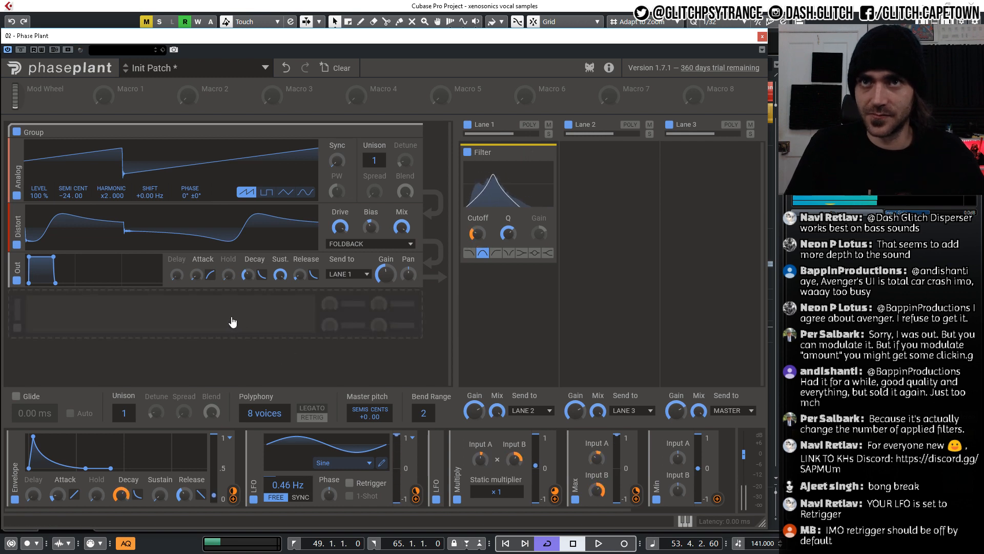
# Open the list of modules to add below the group's Output.
pyautogui.click(232, 323)
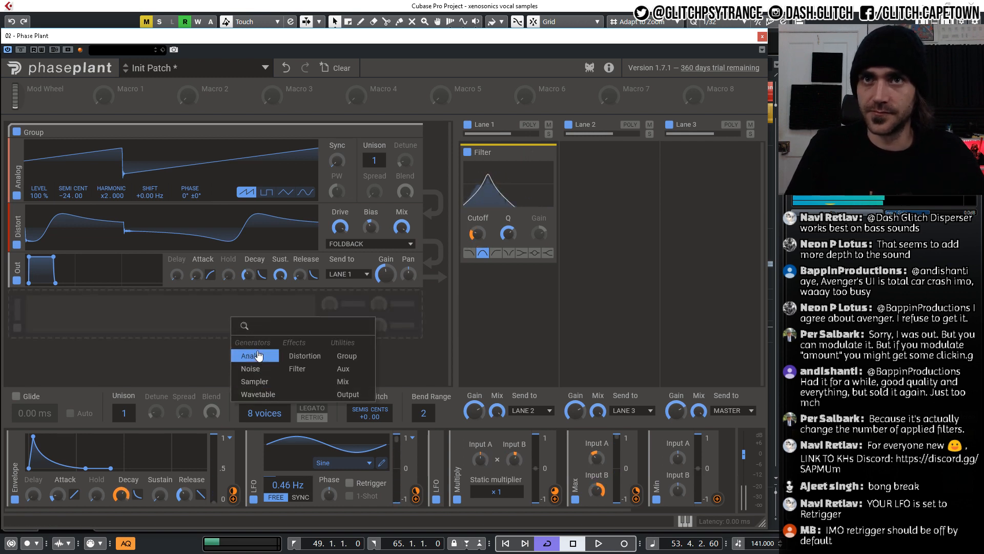
# Add a Wavetable generator tuned to -12.00 semitones and route it to the Analog oscillator's Shift at 32% modulation.
pyautogui.click(267, 399)
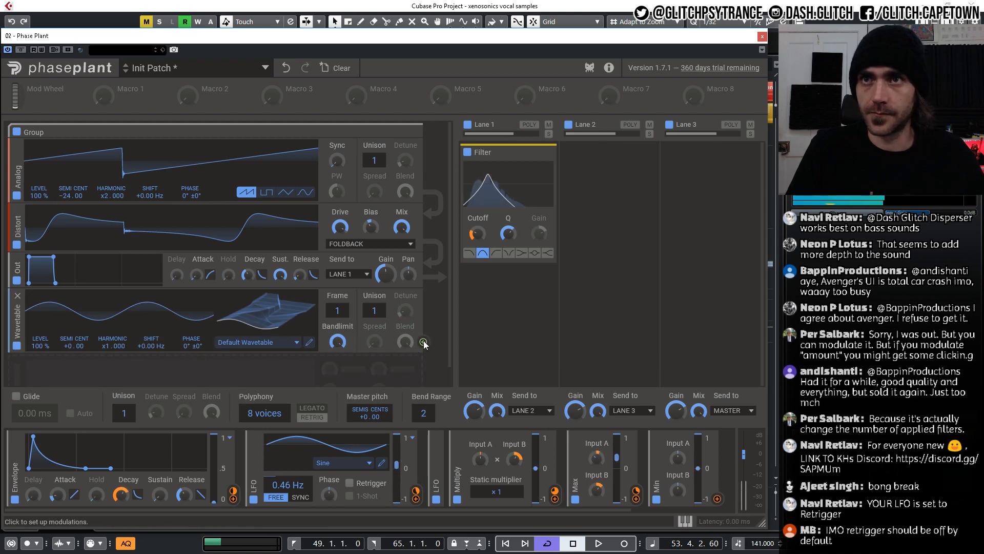
pyautogui.moveTo(423, 344); pyautogui.dragTo(150, 204)
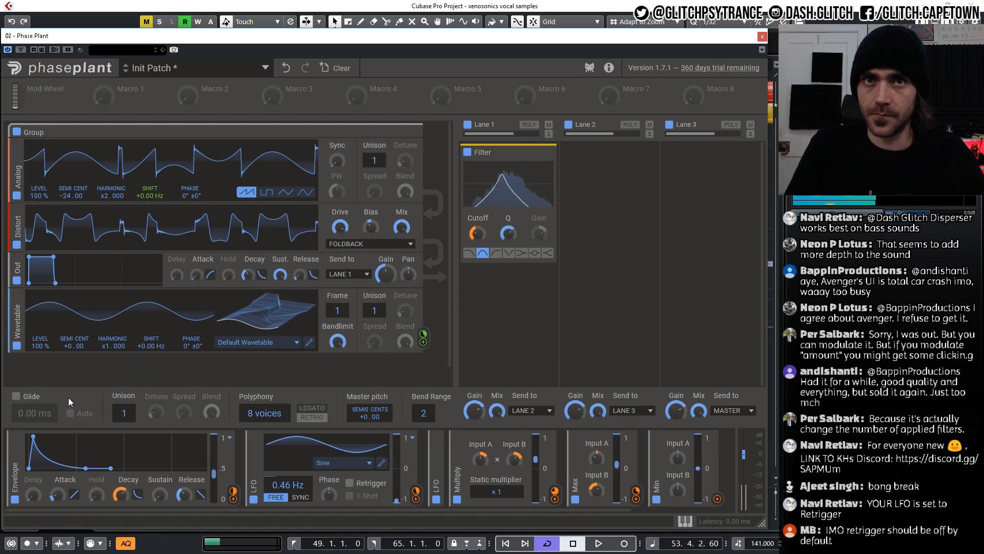
pyautogui.moveTo(67, 346); pyautogui.dragTo(68, 375)
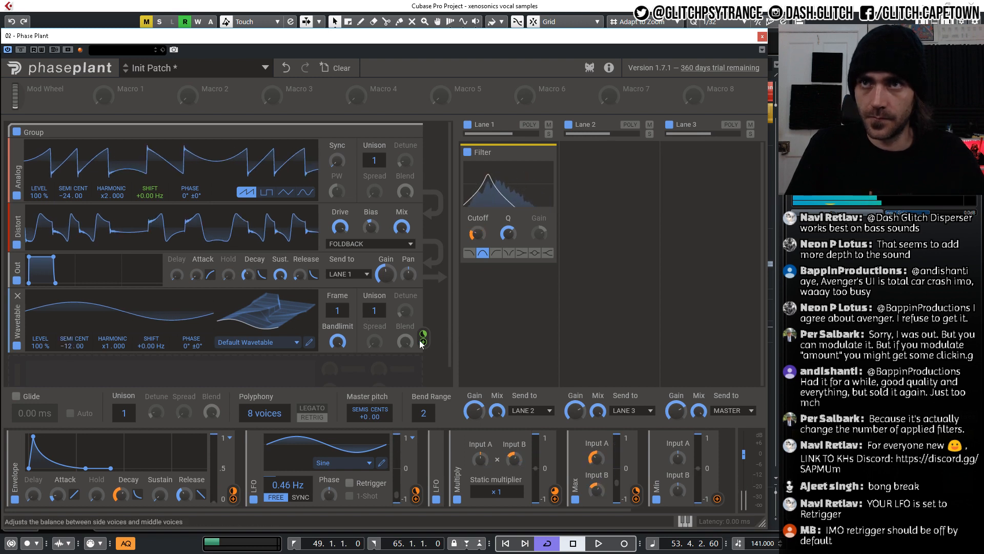
pyautogui.moveTo(423, 333); pyautogui.dragTo(423, 331)
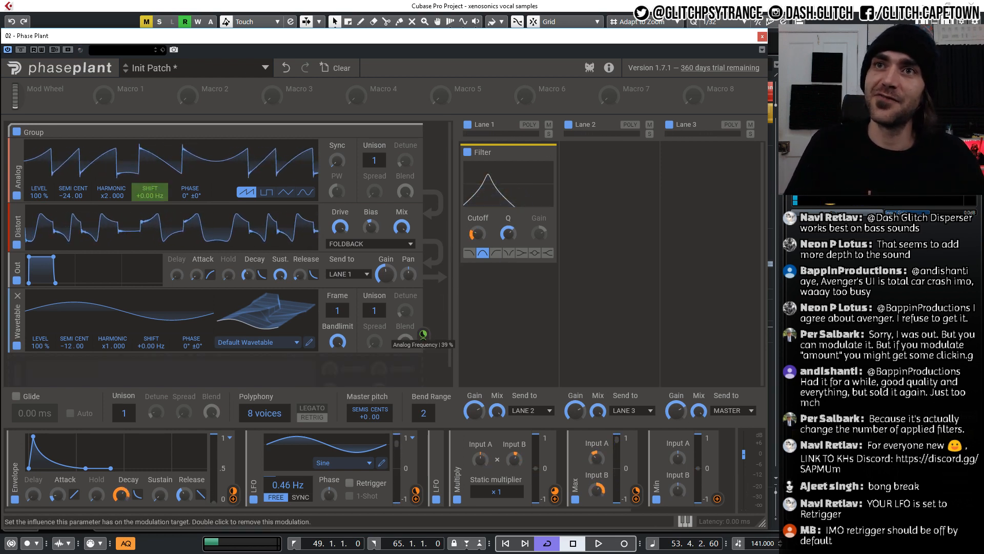
pyautogui.moveTo(424, 333)
pyautogui.mouseDown()
pyautogui.moveTo(423, 351)
pyautogui.moveTo(423, 321)
pyautogui.moveTo(424, 340)
pyautogui.mouseUp()
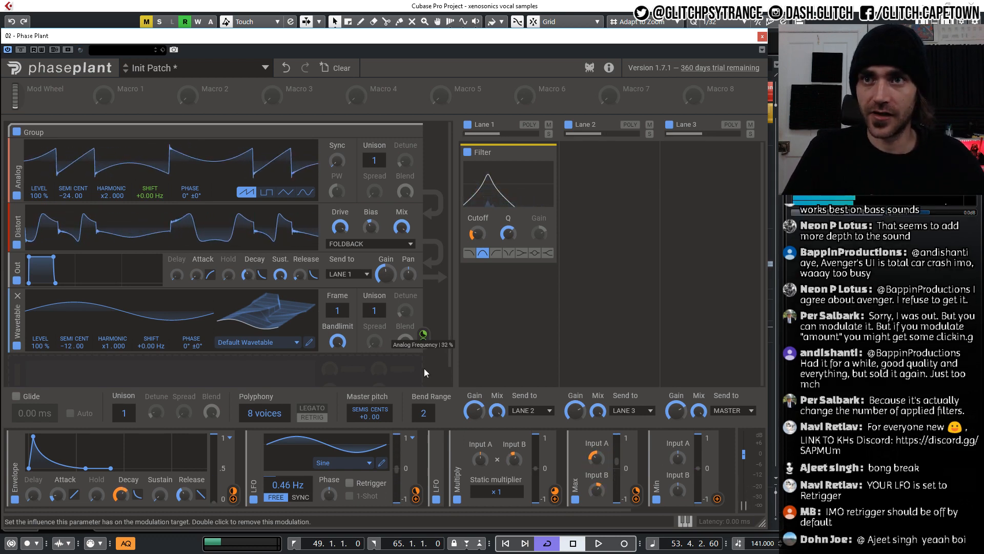
# Increase the Wavetable's modulation of the Analog Shift and route the Min modulator to that modulation's amount.
pyautogui.click(717, 499)
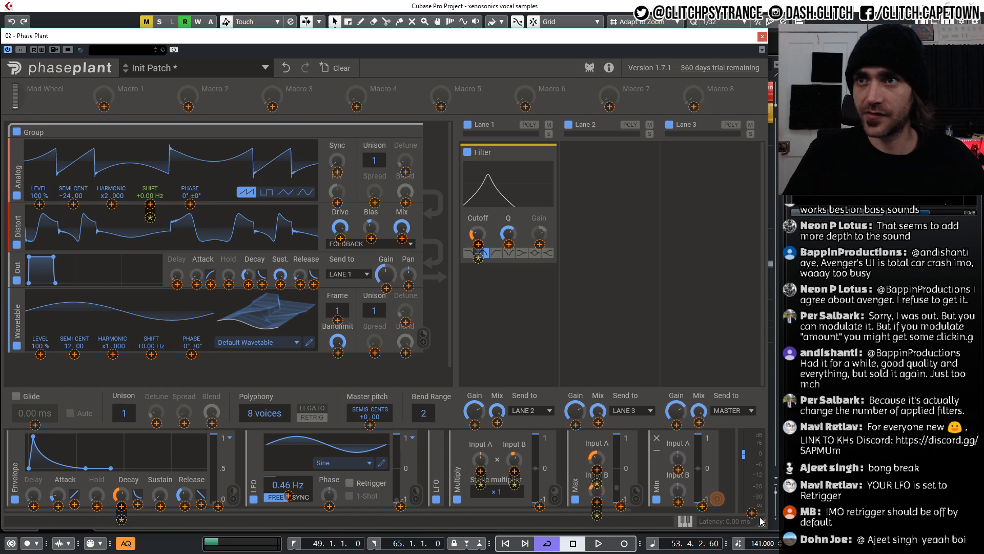
pyautogui.click(717, 500)
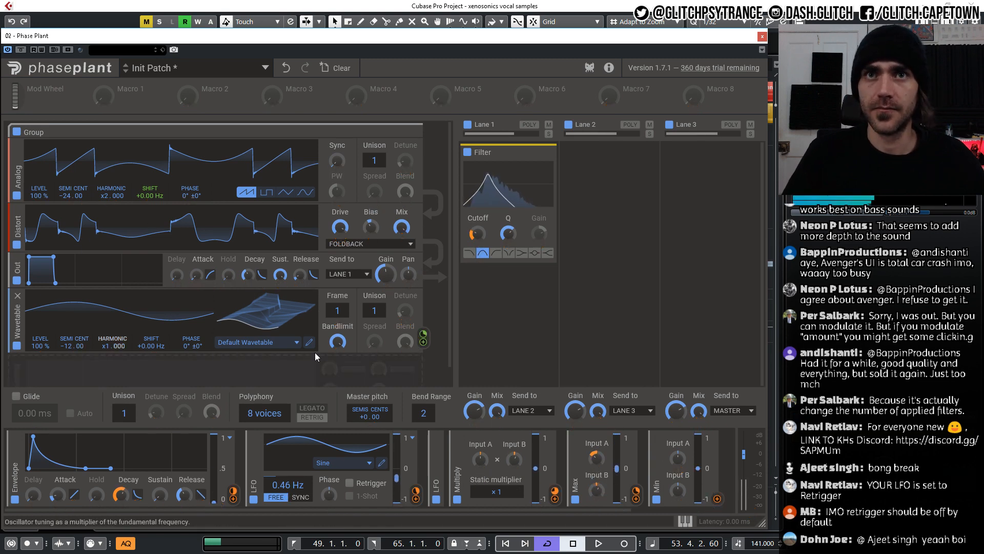
pyautogui.moveTo(424, 333); pyautogui.dragTo(424, 315)
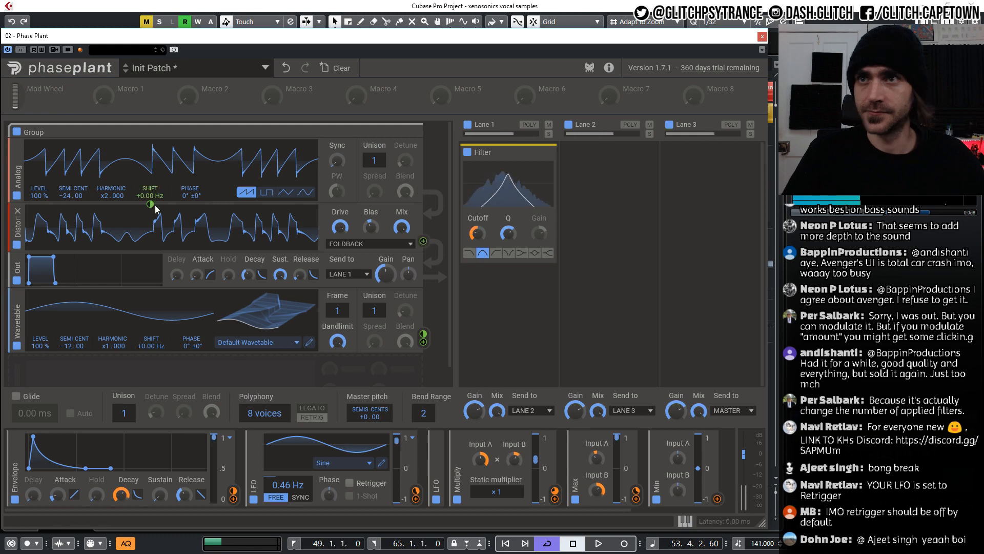
pyautogui.moveTo(717, 501); pyautogui.dragTo(139, 186)
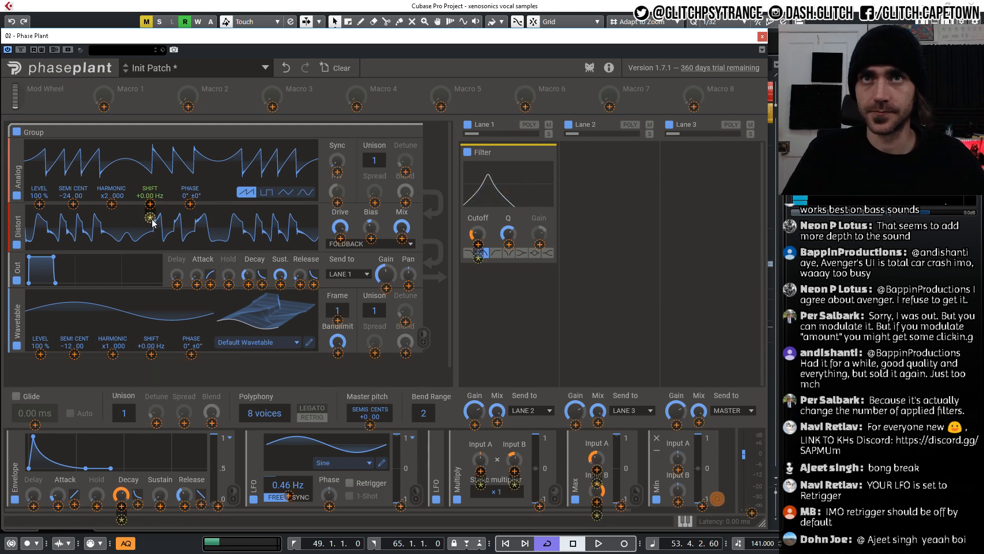
pyautogui.moveTo(152, 221); pyautogui.dragTo(152, 220)
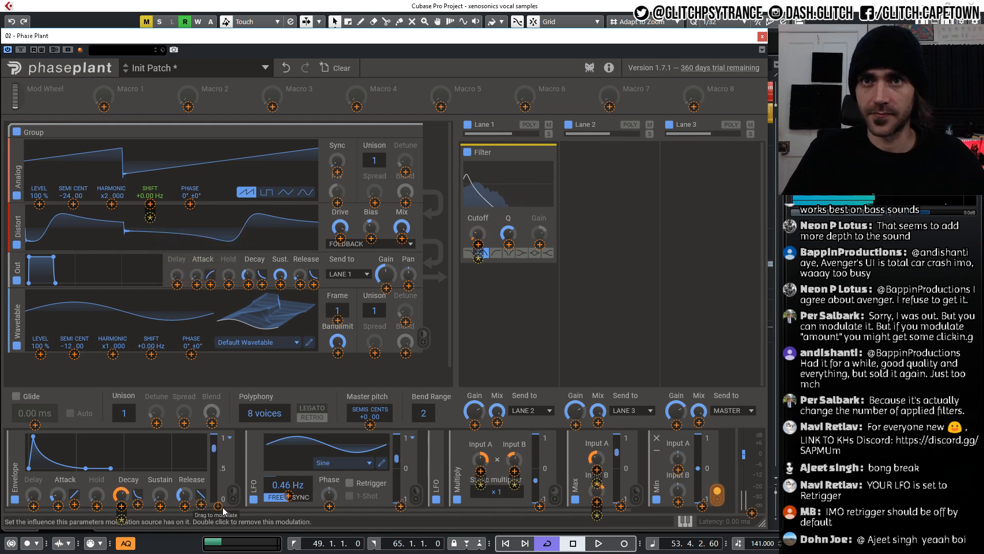
# Route the 0.46 Hz LFO to the Min modulator's Input A and expand the minimized second LFO.
pyautogui.moveTo(402, 506); pyautogui.dragTo(401, 504)
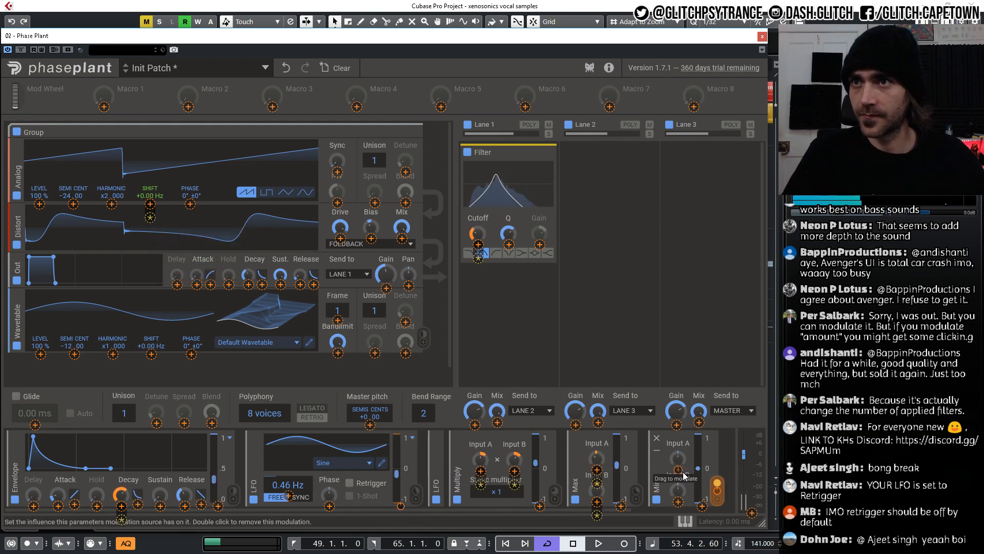
pyautogui.moveTo(679, 470); pyautogui.dragTo(679, 451)
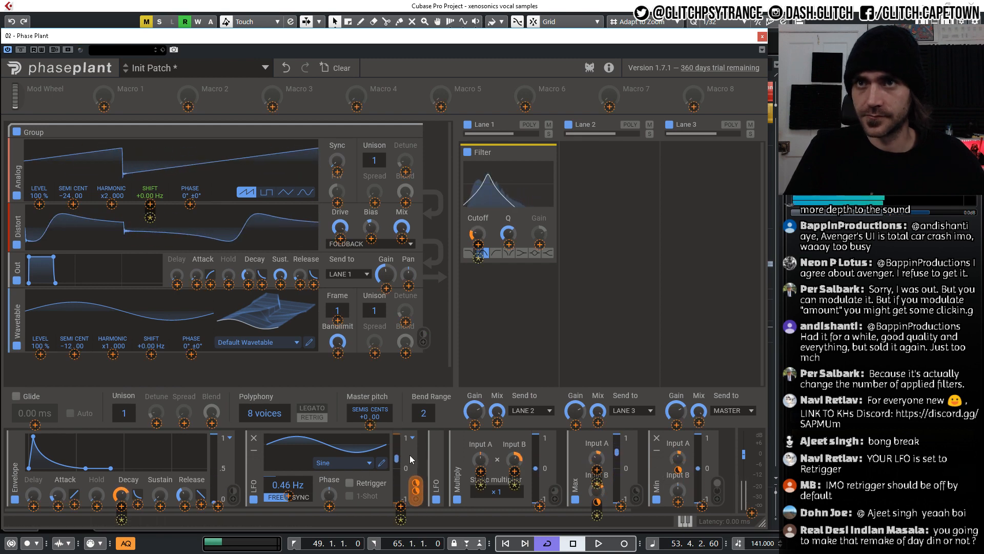
pyautogui.click(437, 454)
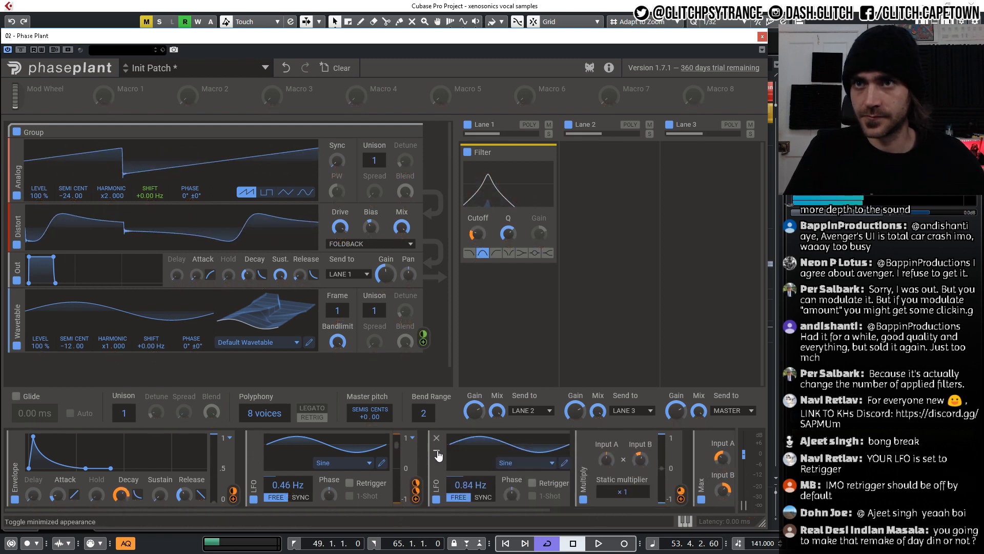
pyautogui.moveTo(598, 498); pyautogui.dragTo(723, 502)
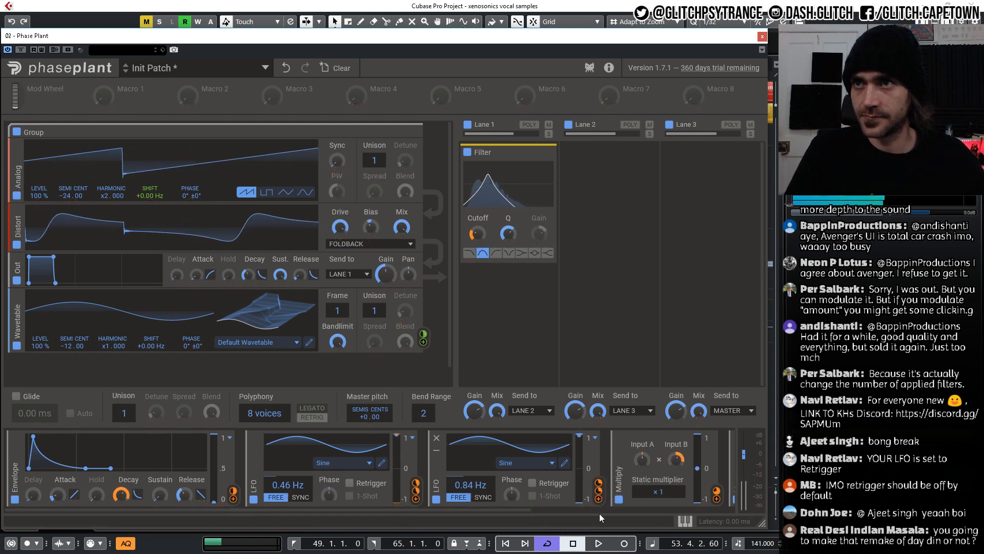
pyautogui.moveTo(524, 510); pyautogui.dragTo(675, 510)
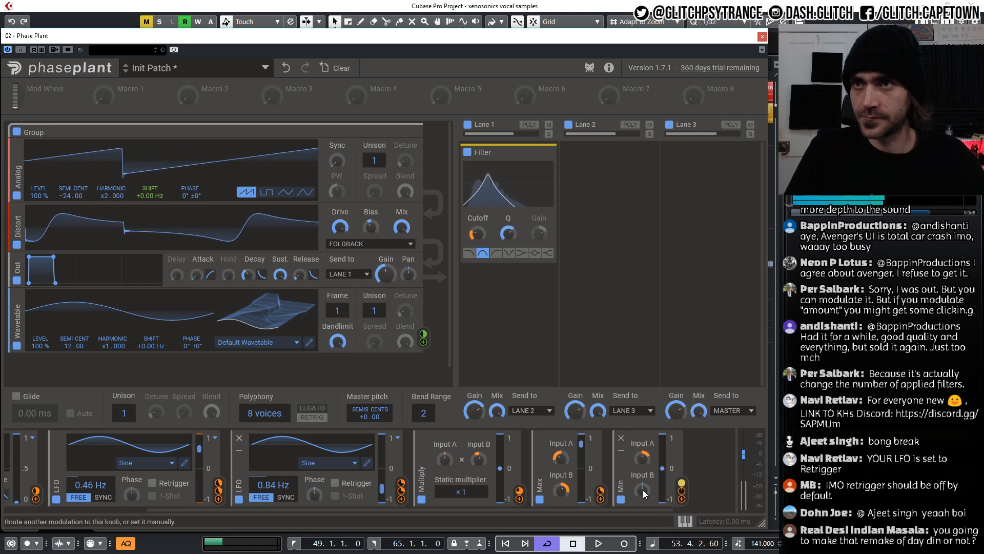
pyautogui.click(218, 498)
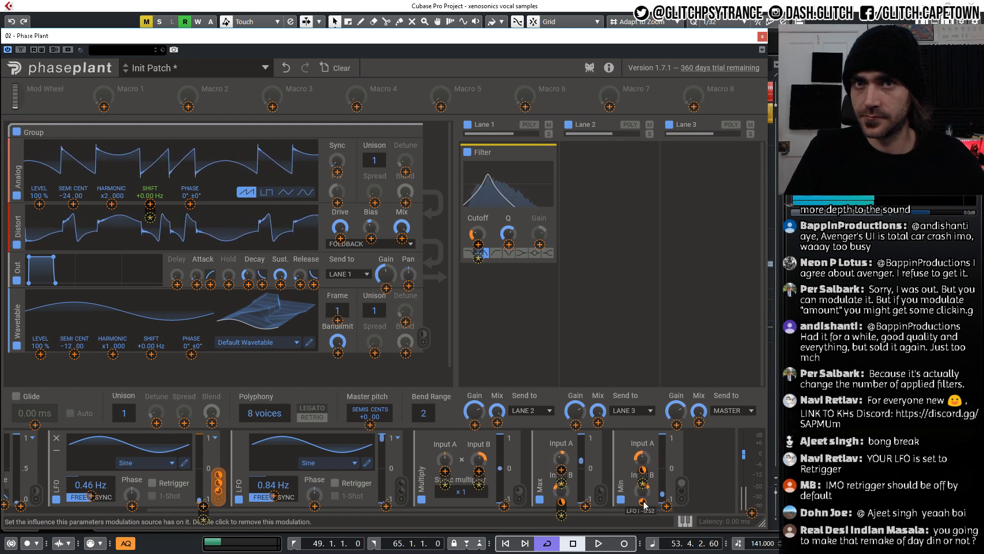
pyautogui.click(222, 502)
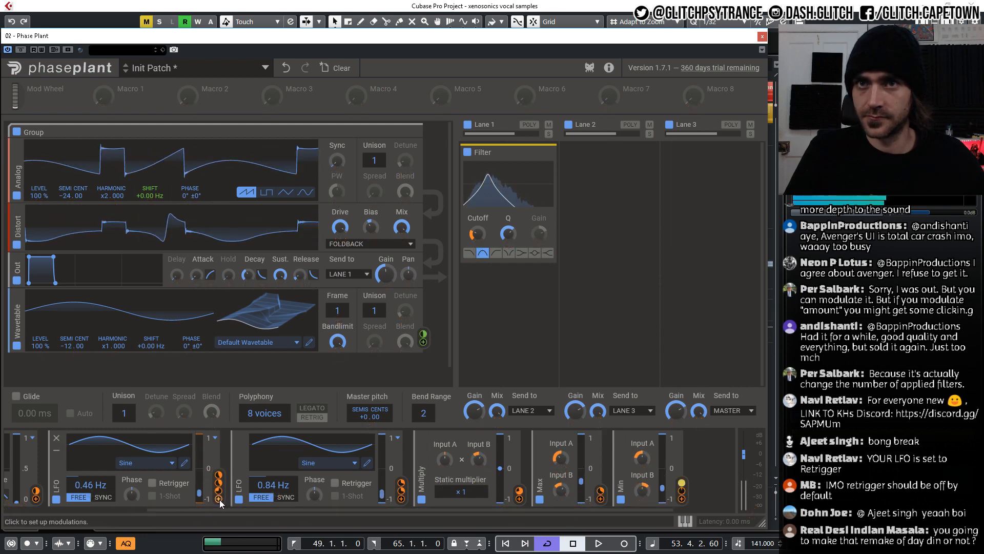
pyautogui.doubleClick(218, 493)
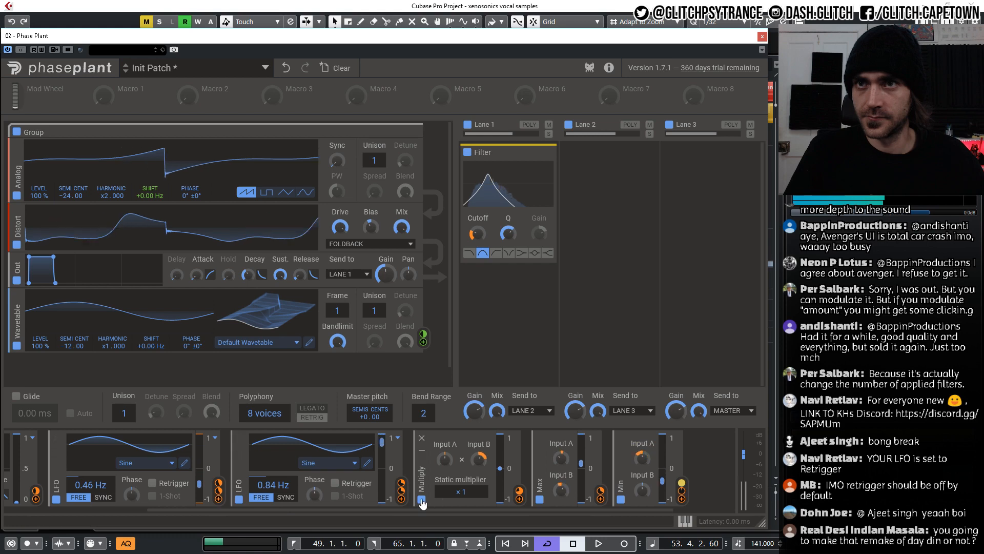
# Route the 0.84 Hz LFO to the Min modulator's Input B.
pyautogui.click(401, 501)
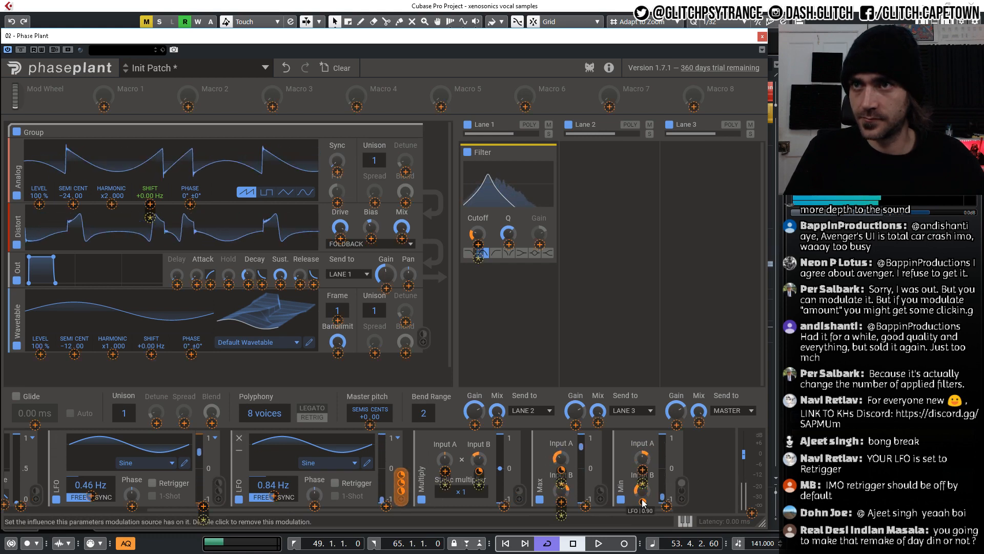
pyautogui.moveTo(644, 504)
pyautogui.mouseDown()
pyautogui.moveTo(644, 528)
pyautogui.moveTo(644, 503)
pyautogui.mouseUp()
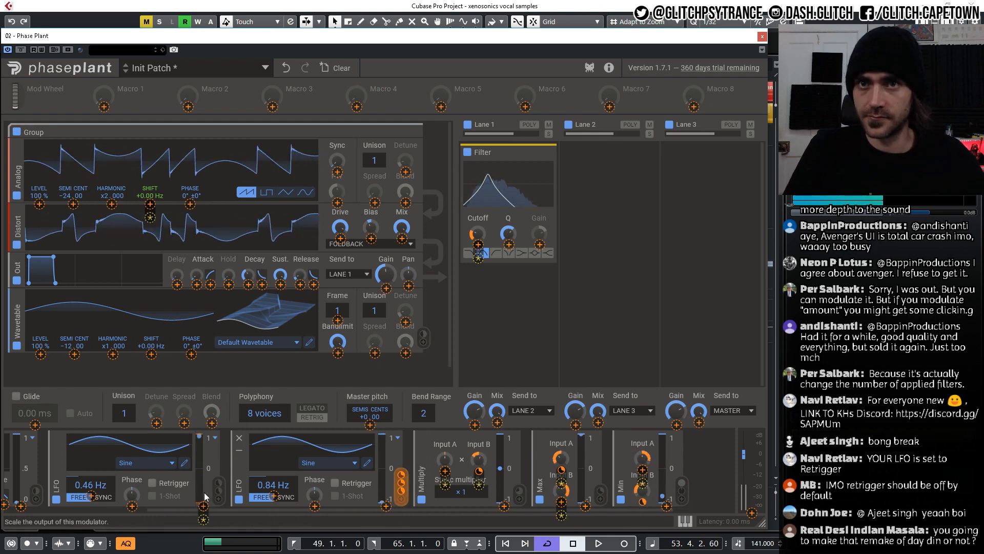
pyautogui.click(182, 504)
# Route the 0.46 Hz LFO to the Cutoff of the Lane 1 filter.
pyautogui.click(217, 501)
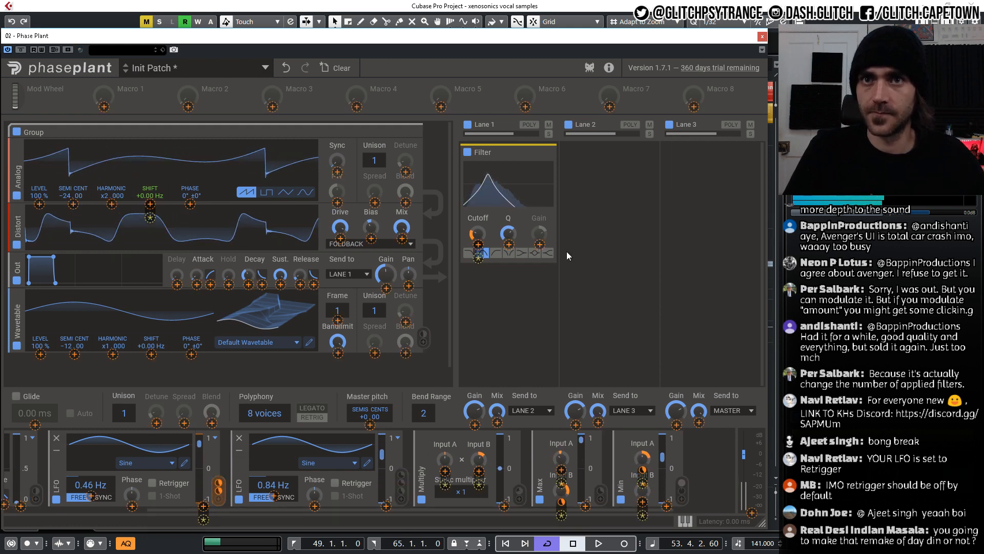
pyautogui.moveTo(475, 248); pyautogui.dragTo(478, 230)
pyautogui.click(481, 220)
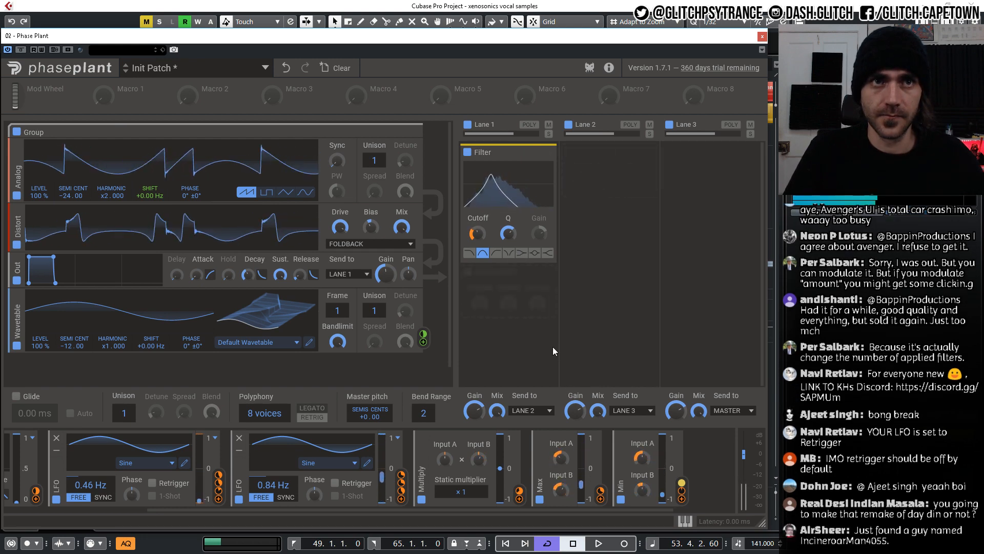
# Add a tempo-synced 3/16 Delay after the filter in Lane 1 with Ping-Pong on and Mix at 35%.
pyautogui.click(512, 280)
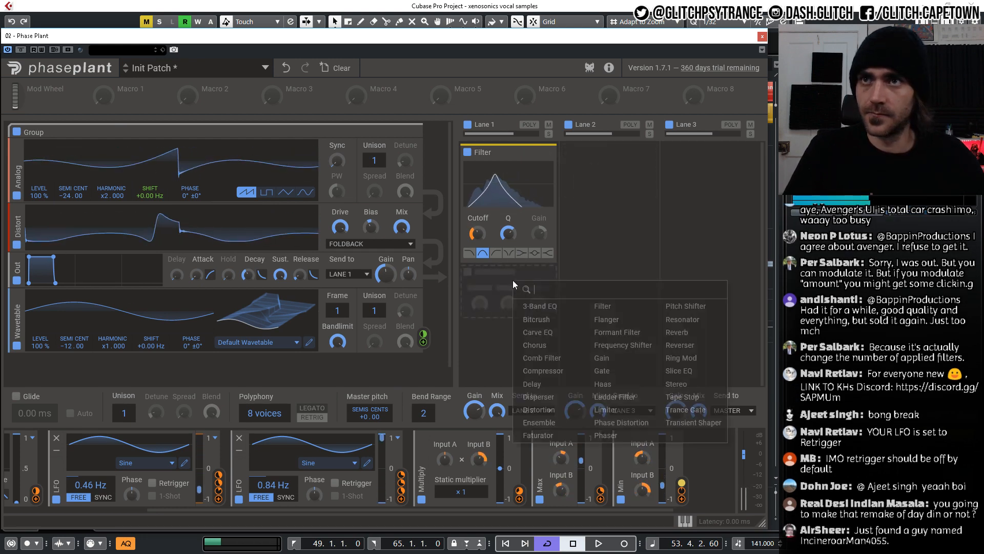
pyautogui.click(542, 384)
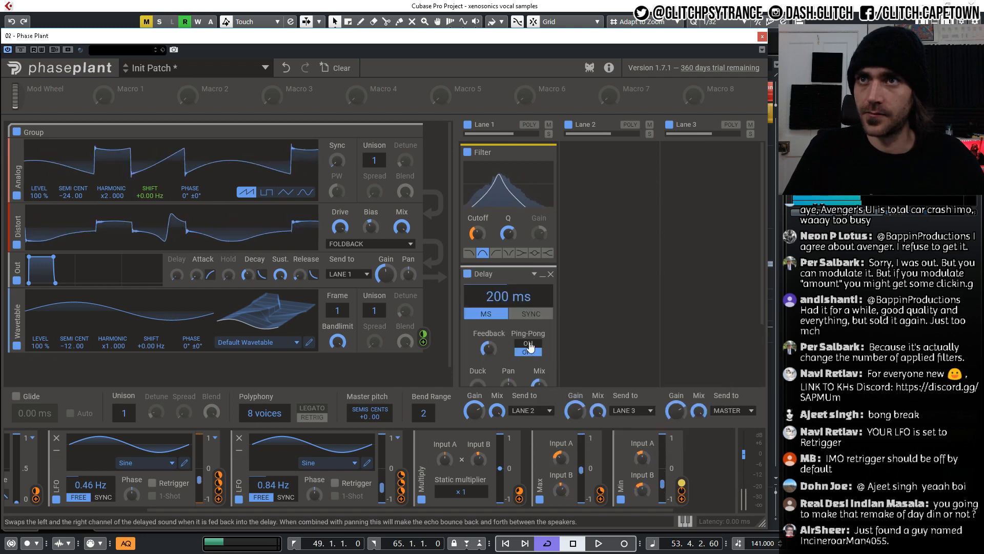
pyautogui.click(532, 314)
pyautogui.click(532, 344)
pyautogui.scroll(-2, 594, 340)
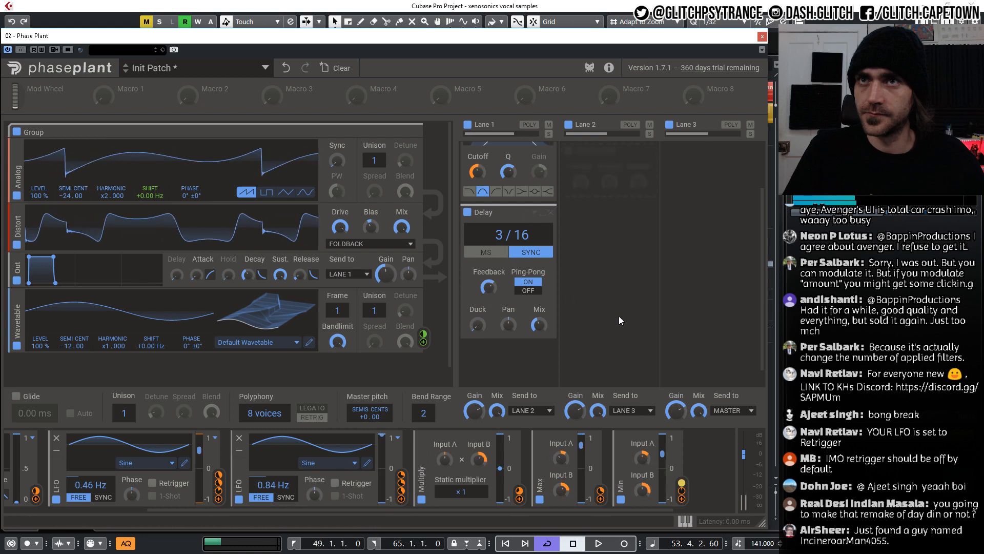
pyautogui.scroll(2, 615, 320)
pyautogui.scroll(-3, 576, 345)
pyautogui.moveTo(539, 304); pyautogui.dragTo(538, 308)
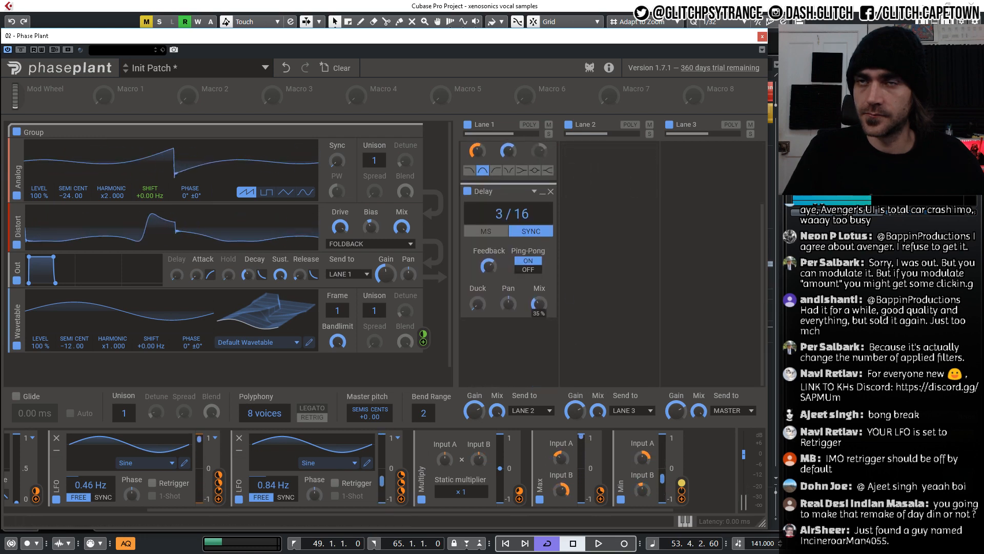
pyautogui.scroll(3, 567, 329)
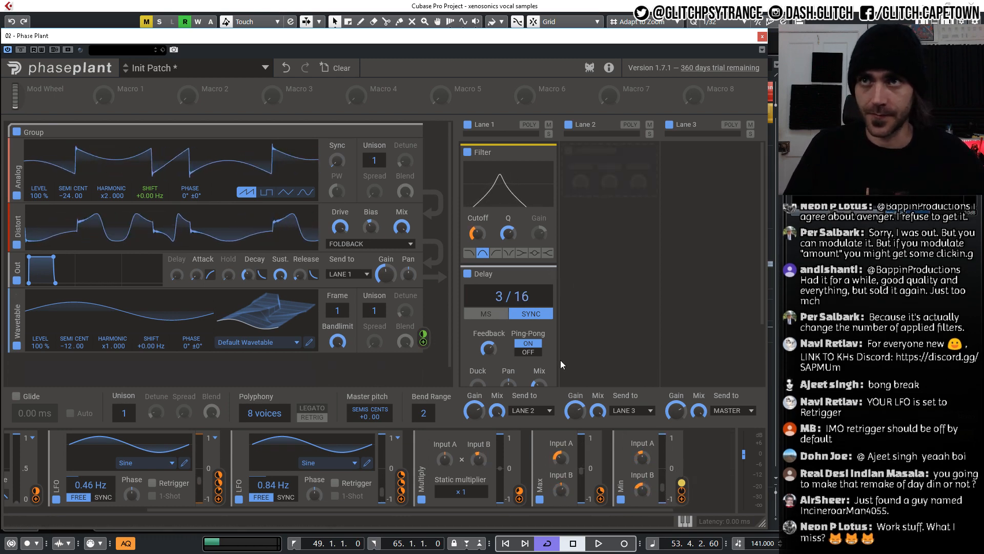
# Audition the patch briefly with the project playing and close the Phase Plant window.
pyautogui.press('space')
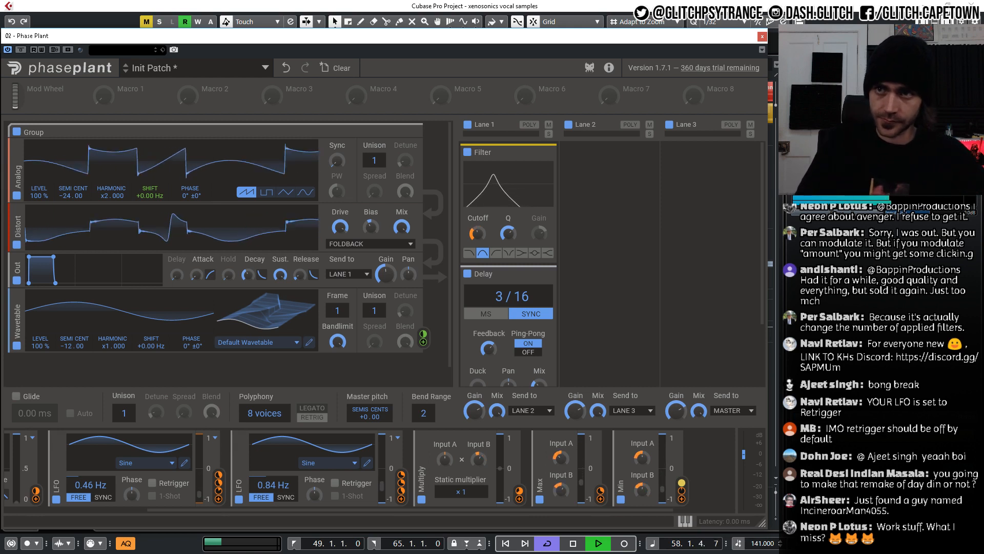
pyautogui.press('space')
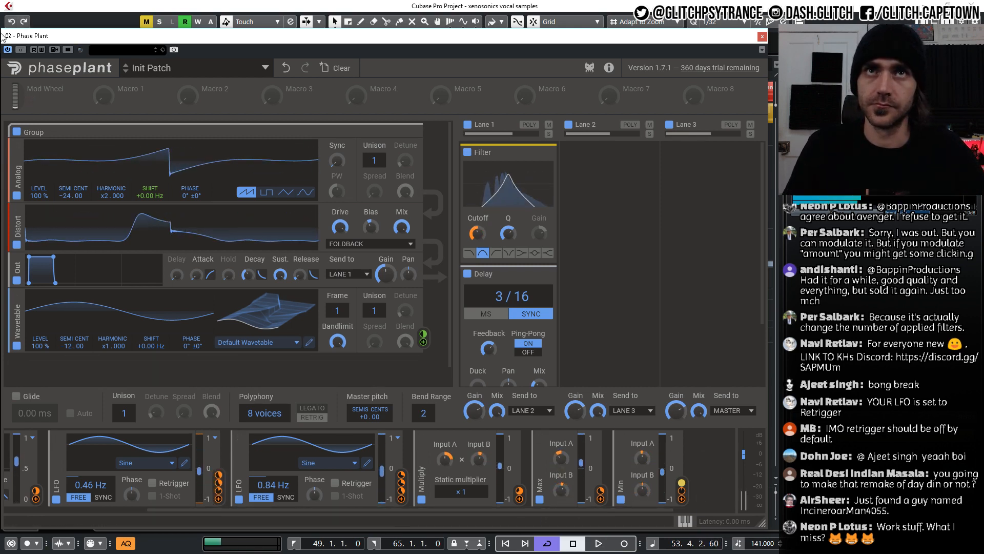
pyautogui.moveTo(527, 42); pyautogui.dragTo(496, 127)
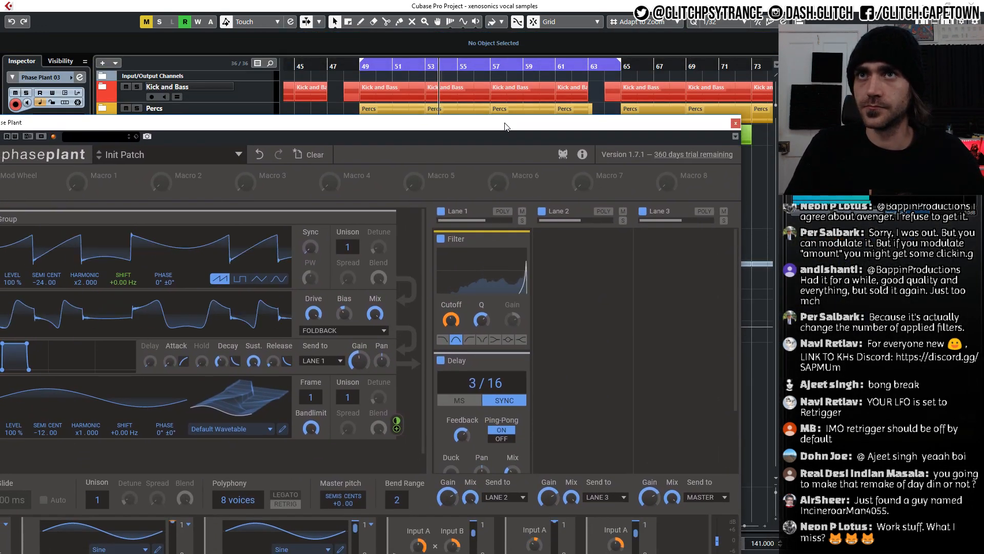
pyautogui.click(735, 122)
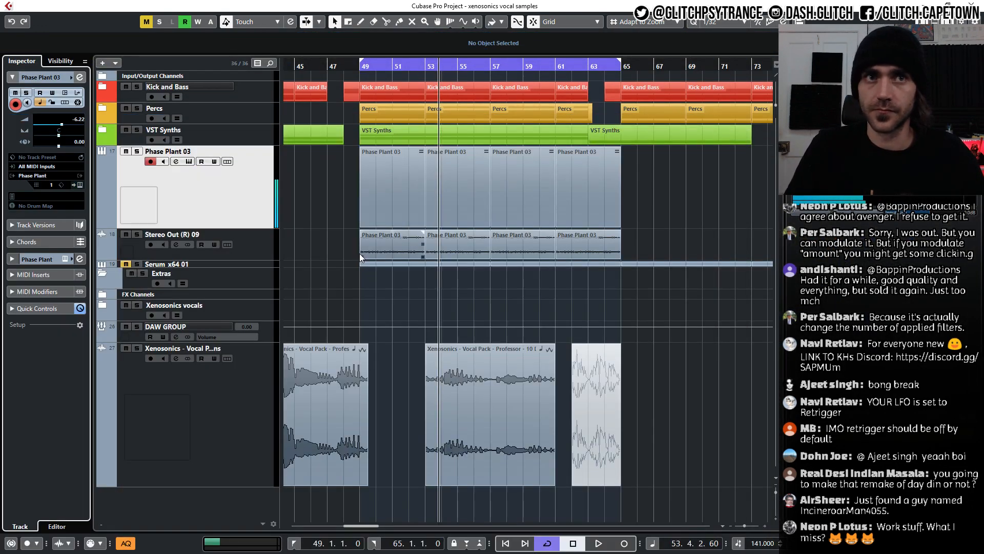
# Open the first Phase Plant 03 part for note editing, insert a 1/32 A1 note at 49.1.1.0, and start playback.
pyautogui.doubleClick(388, 188)
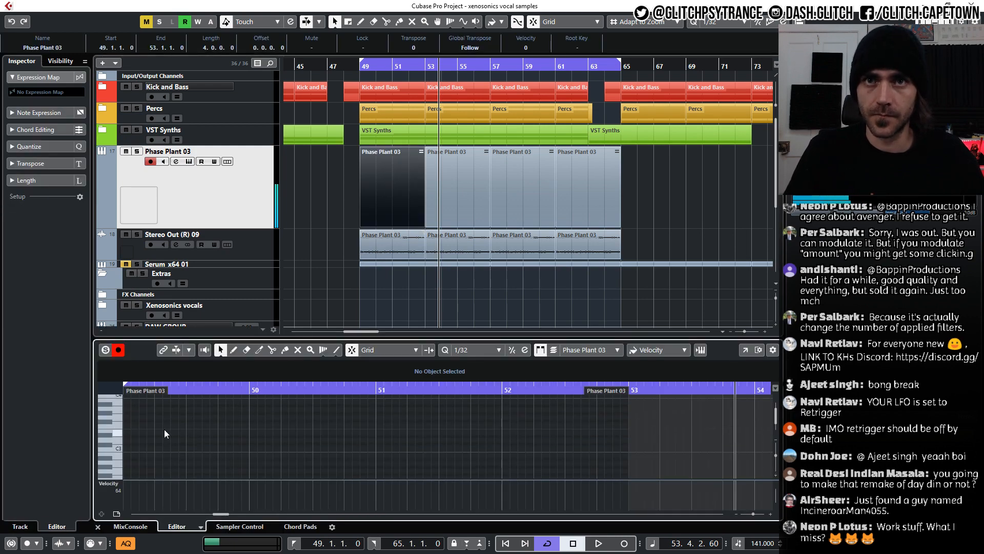
pyautogui.scroll(-2, 163, 430)
pyautogui.scroll(-2, 185, 428)
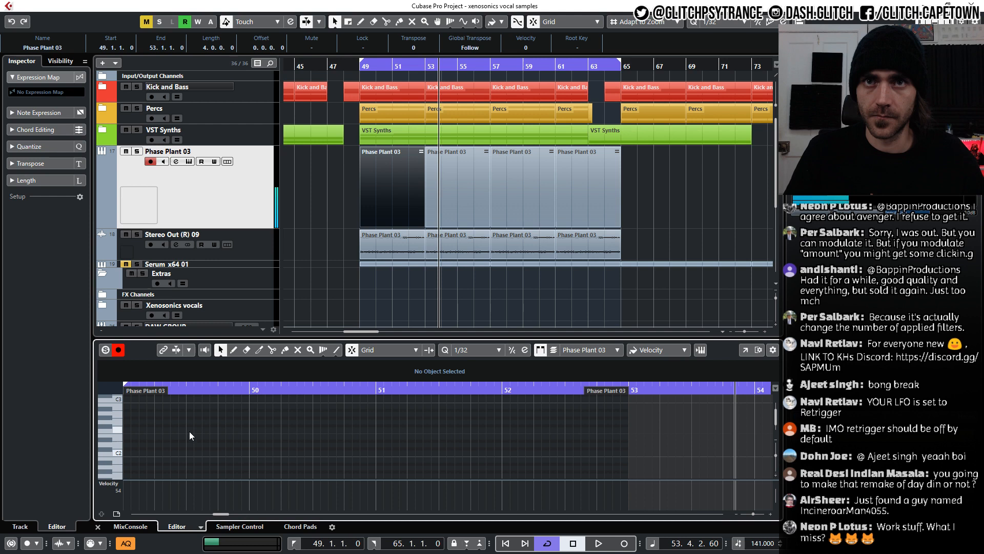
pyautogui.doubleClick(128, 470)
pyautogui.press('space')
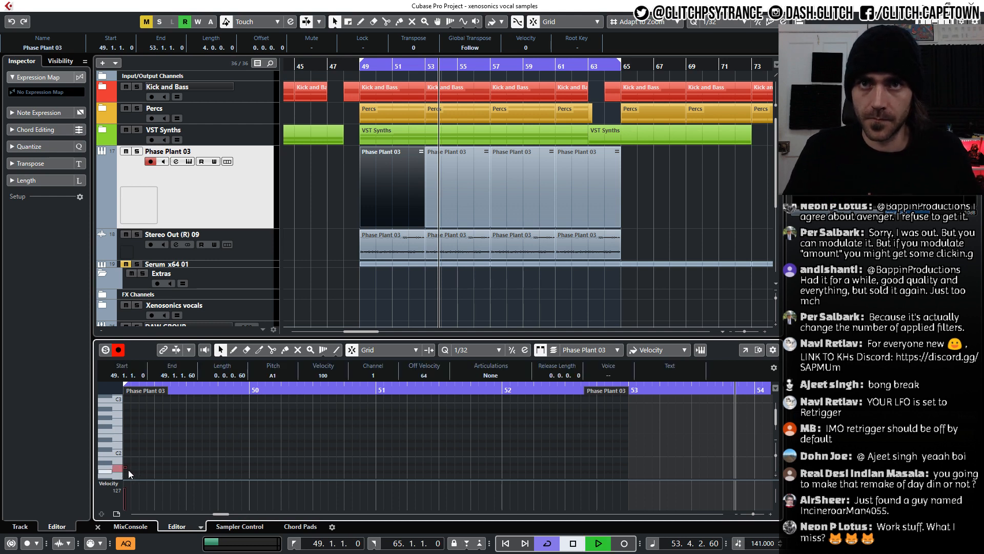
pyautogui.hscroll(-2, 128, 469)
pyautogui.scroll(2, 261, 467)
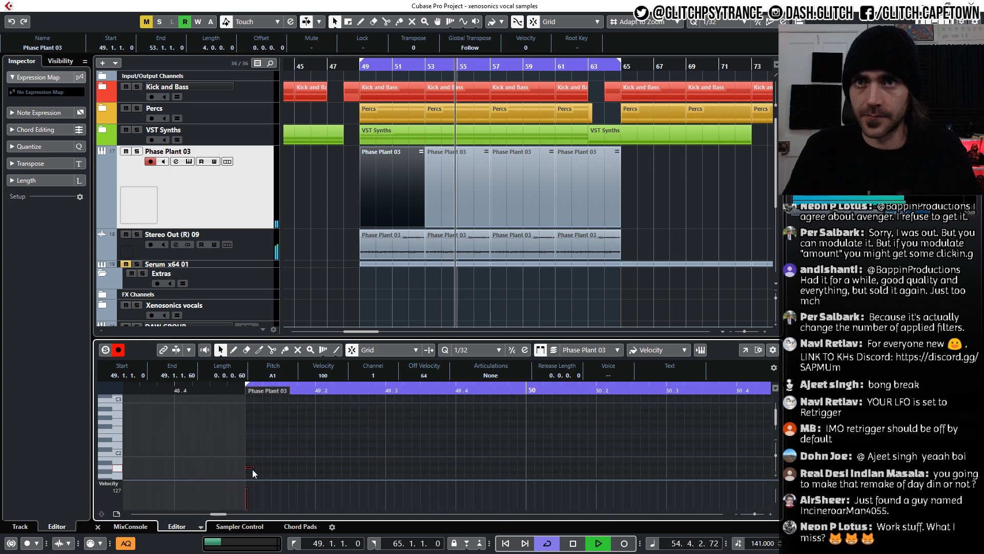
# Lengthen the A1 note at the start of the part to 0.1.2.0 and duplicate it once right after itself.
pyautogui.moveTo(254, 468); pyautogui.dragTo(349, 472)
pyautogui.scroll(-3, 370, 444)
pyautogui.hotkey('ctrl', 'd')
pyautogui.press('KP_1')
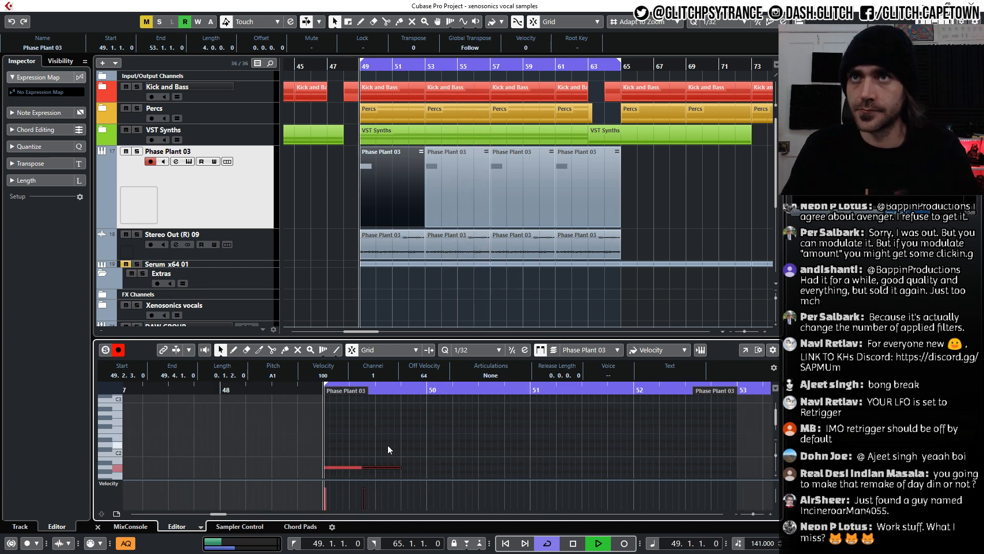
# Repeat the 0.1.2.0 A1 note back to back through the part up to 52.4.1.0 while checking playback.
pyautogui.hscroll(2, 384, 456)
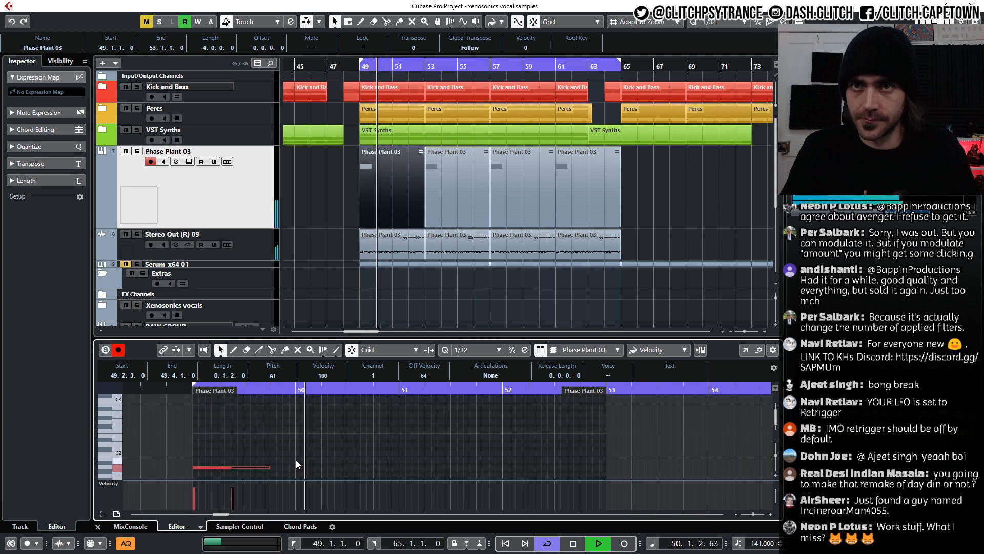
pyautogui.hotkey('ctrl', 'd')
pyautogui.hotkey('ctrl', 'd')
pyautogui.hotkey('ctrl', 'd')
pyautogui.press('space')
pyautogui.hotkey('ctrl', 'd')
pyautogui.hotkey('ctrl', 'd')
pyautogui.hotkey('ctrl', 'd')
pyautogui.hotkey('ctrl', 'd')
pyautogui.hotkey('ctrl', 'd')
pyautogui.press('space')
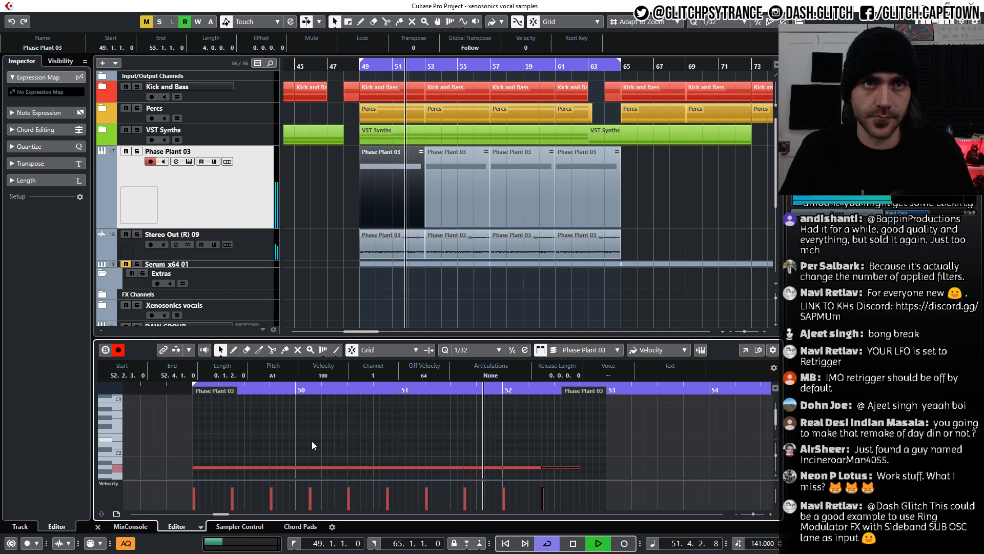
# Add one more A1 note at 52.4.1.0 and shorten it to 0.1.0.0 so it ends with the part.
pyautogui.click(311, 441)
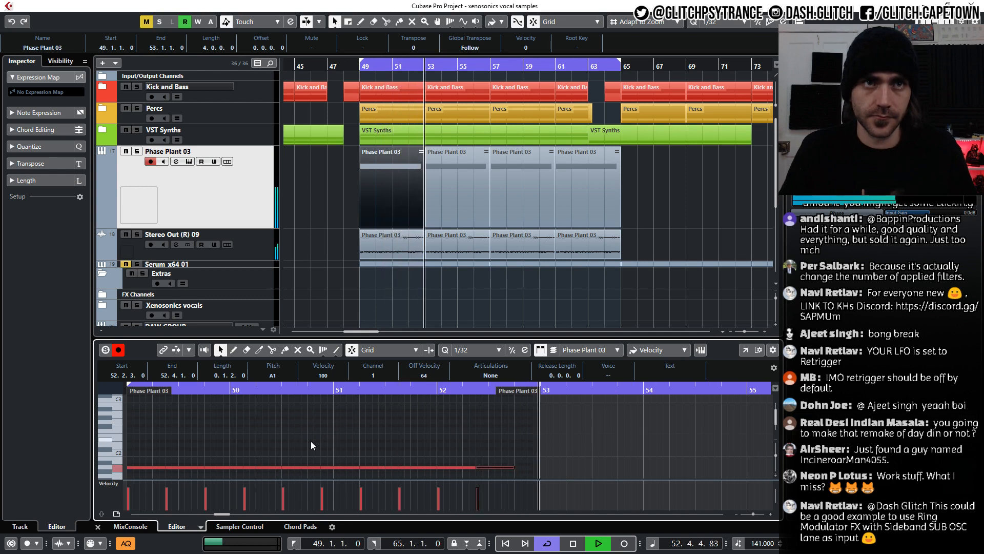
pyautogui.moveTo(497, 442); pyautogui.dragTo(497, 478)
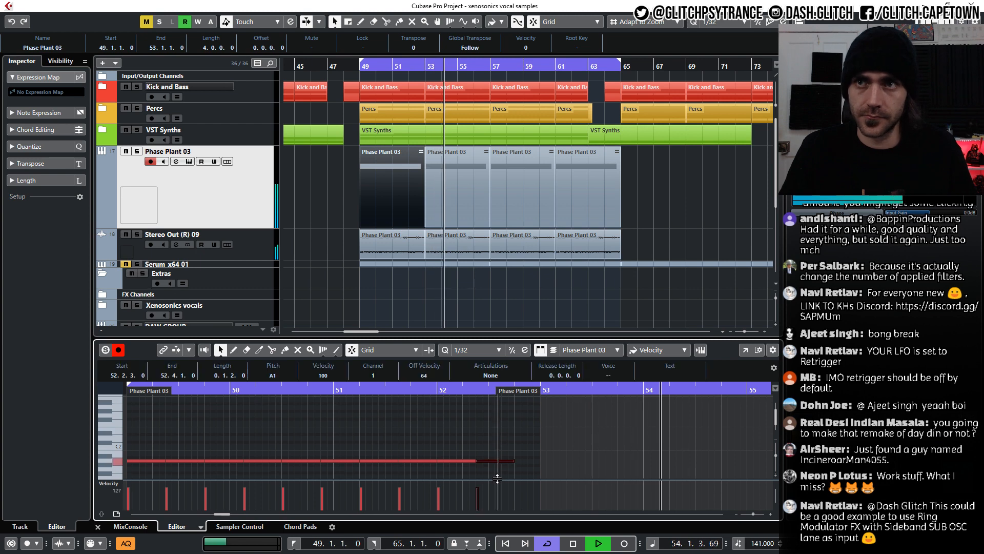
pyautogui.hotkey('ctrl', 'd')
pyautogui.moveTo(551, 461); pyautogui.dragTo(537, 463)
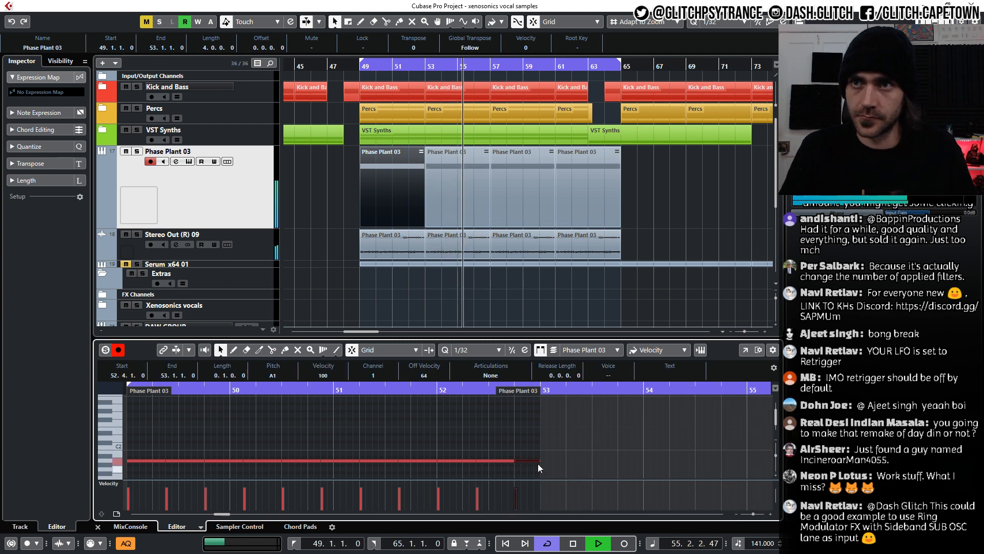
pyautogui.hscroll(-1, 531, 446)
pyautogui.click(529, 438)
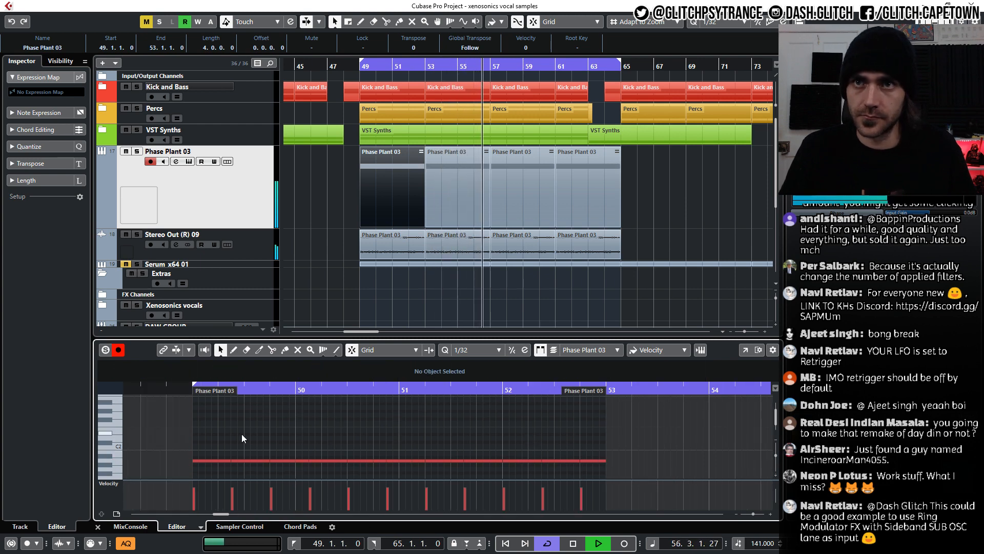
# Transpose every second A1 note in the part up an octave to A2, starting with the one at 49.2.3.0.
pyautogui.moveTo(241, 434); pyautogui.dragTo(254, 475)
pyautogui.hotkey('shift', 'Up')
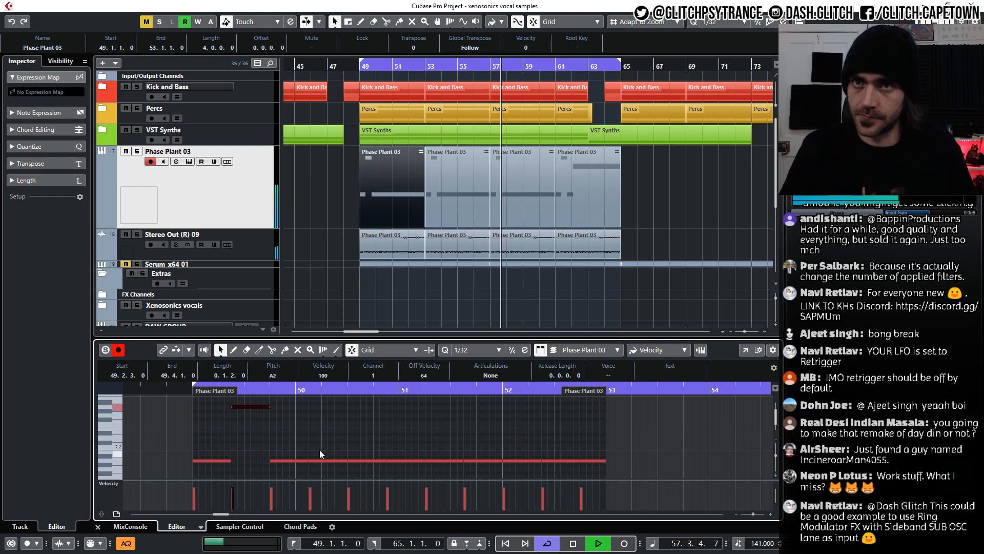
pyautogui.moveTo(319, 450); pyautogui.dragTo(327, 476)
pyautogui.hotkey('shift', 'Up')
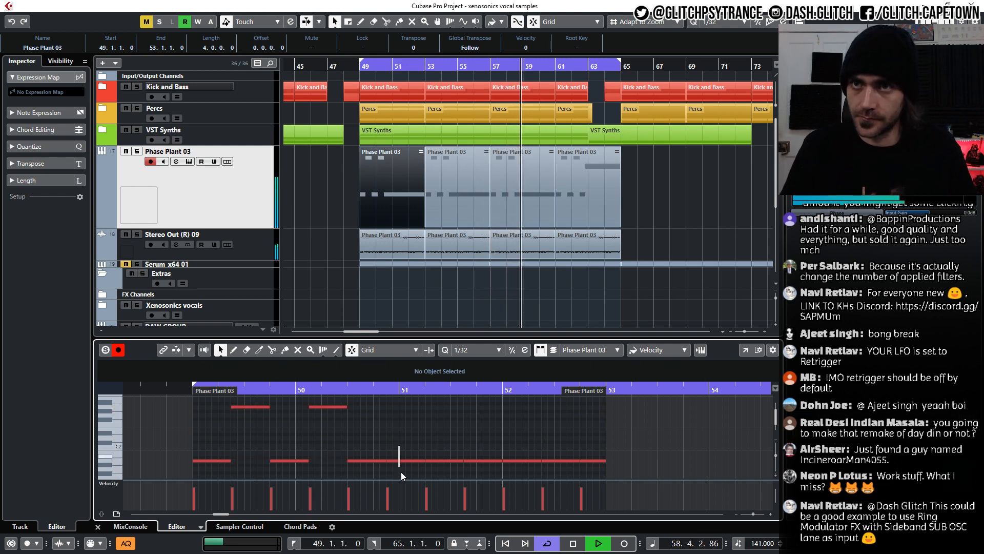
pyautogui.click(407, 461)
pyautogui.hotkey('shift', 'Up')
pyautogui.moveTo(467, 442); pyautogui.dragTo(475, 466)
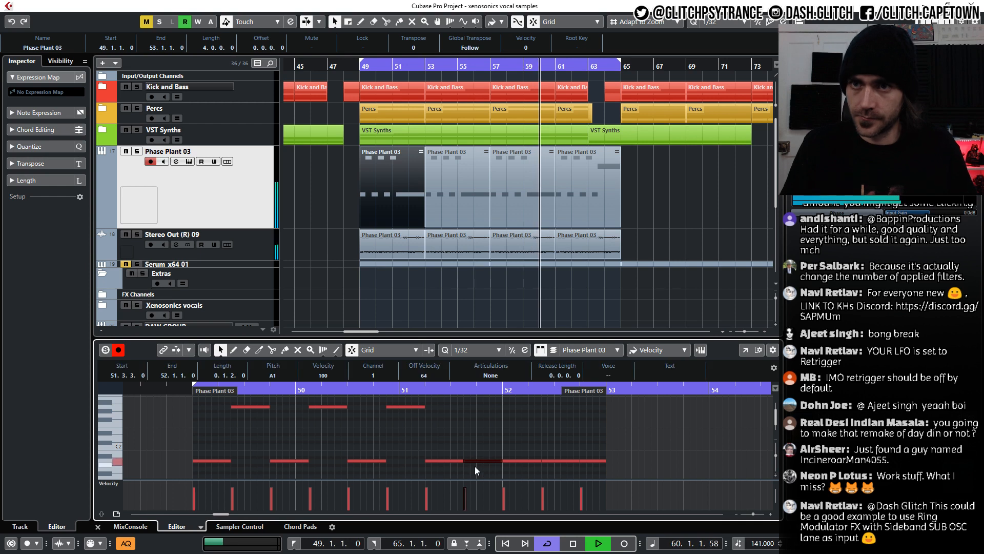
pyautogui.hotkey('shift', 'Up')
pyautogui.moveTo(555, 448); pyautogui.dragTo(559, 469)
pyautogui.hotkey('shift', 'Up')
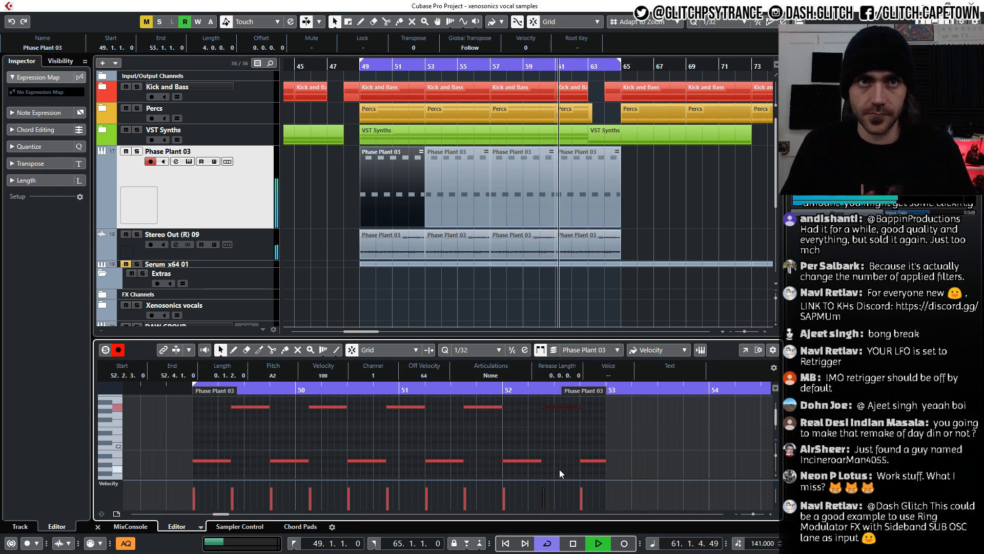
pyautogui.click(602, 418)
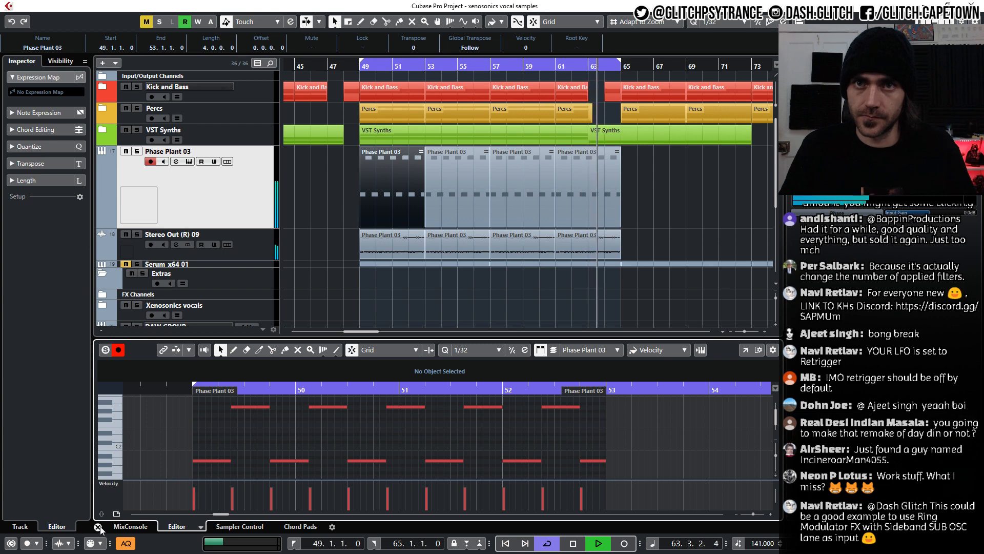
# Close the note editor and reopen the Phase Plant instrument window for the Phase Plant 03 track.
pyautogui.hotkey('ctrl', 'e')
pyautogui.click(647, 411)
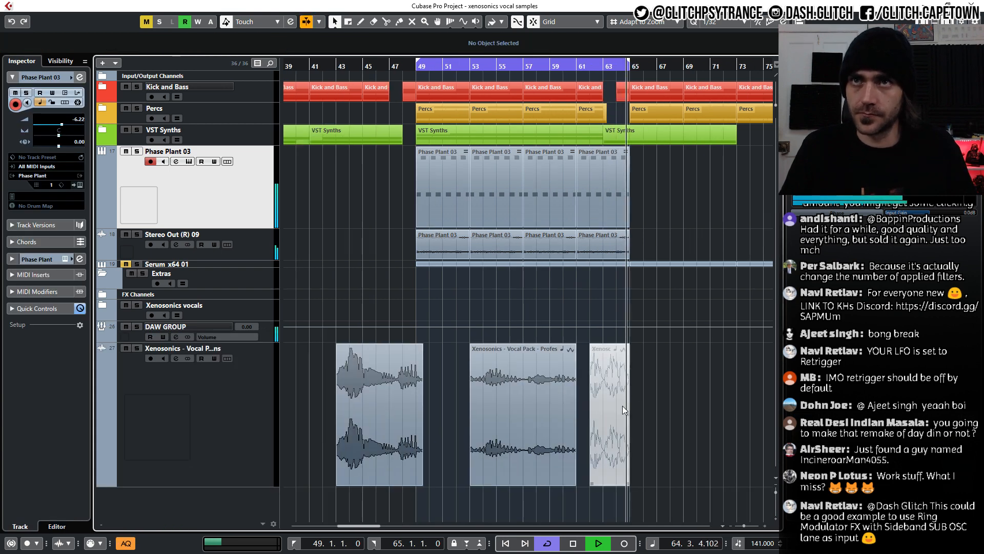
pyautogui.click(80, 77)
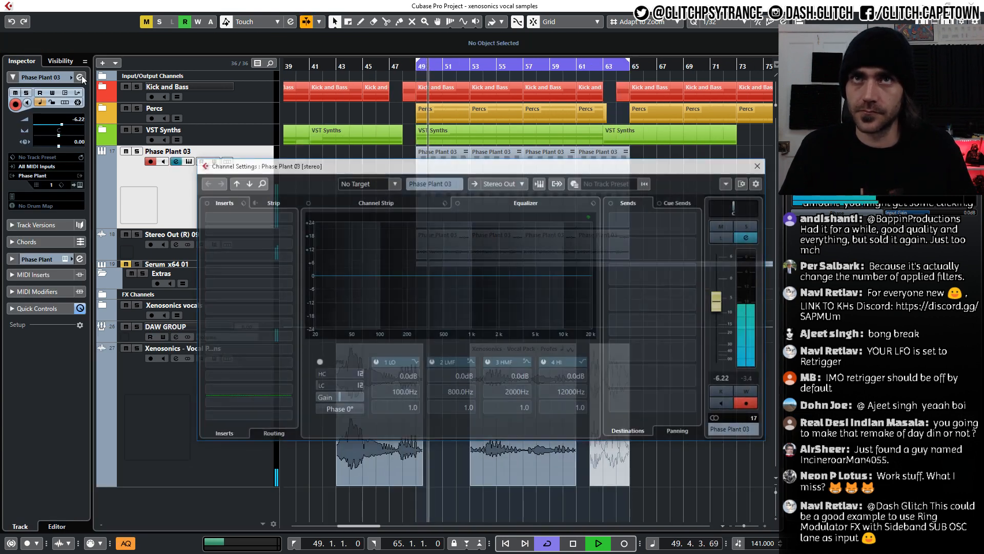
pyautogui.click(80, 77)
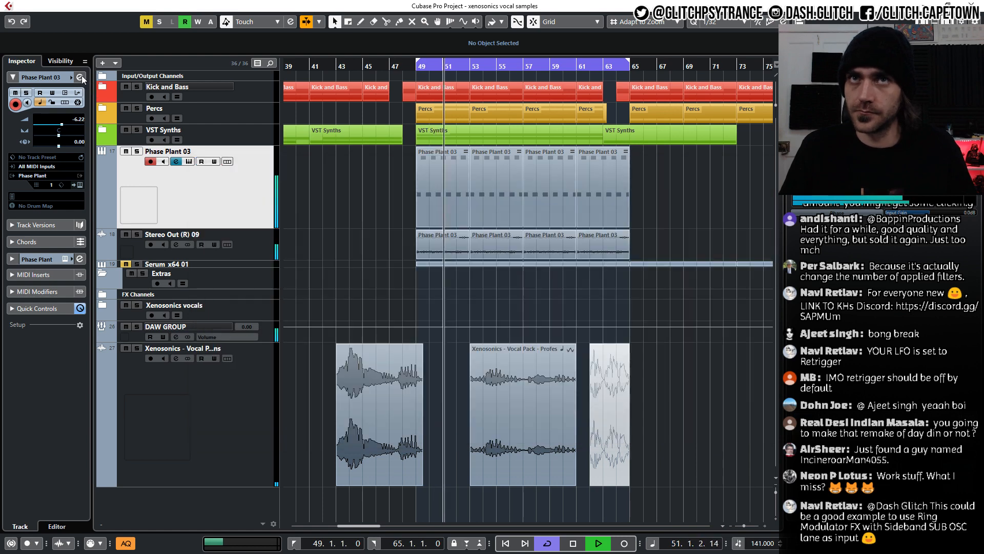
pyautogui.click(79, 185)
pyautogui.moveTo(130, 125); pyautogui.dragTo(164, 50)
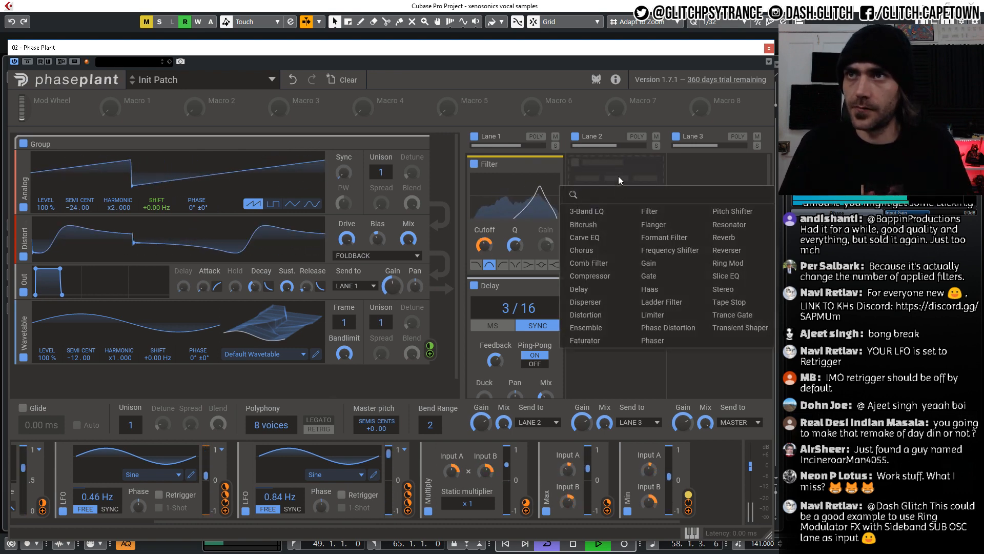
# Add a Ring Mod effect to Lane 2 and route Lane 1's output to Lane 3.
pyautogui.click(741, 263)
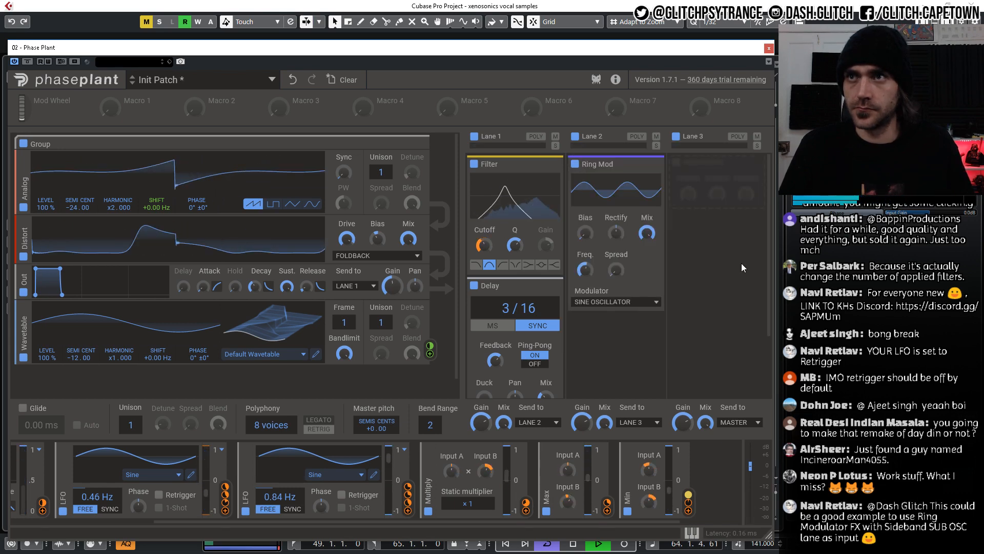
pyautogui.click(538, 421)
pyautogui.click(542, 438)
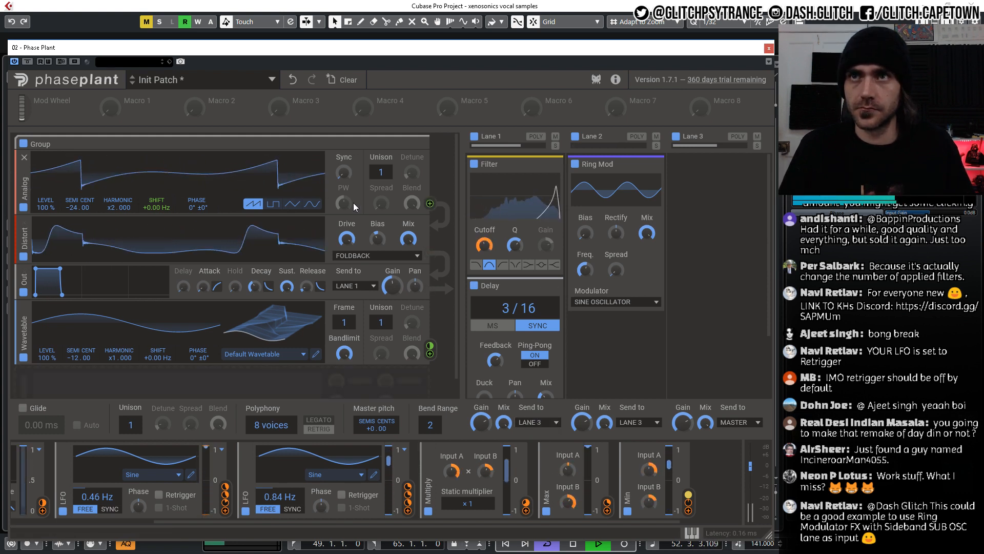
# Add an Output module below the Wavetable oscillator and send it to Sideband.
pyautogui.click(431, 203)
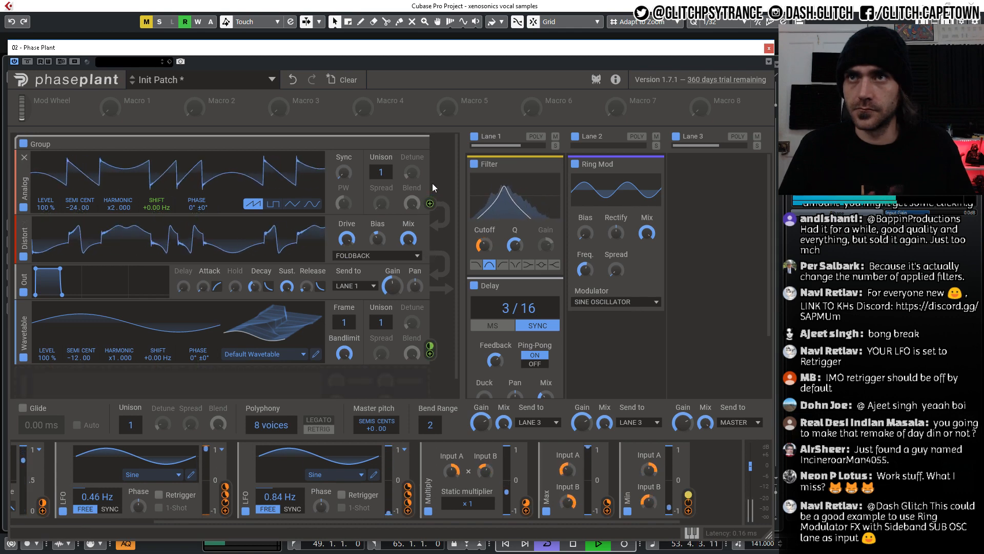
pyautogui.click(321, 385)
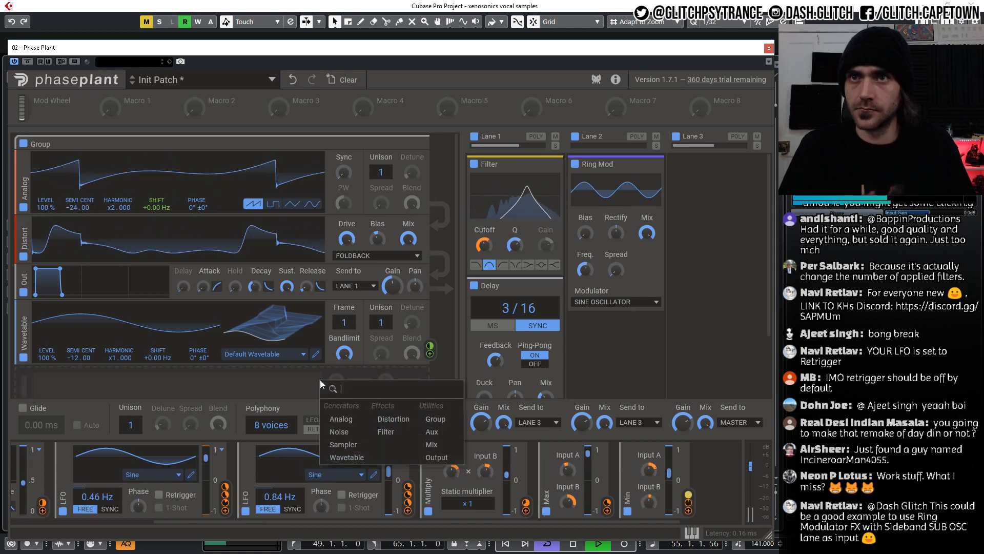
pyautogui.click(438, 455)
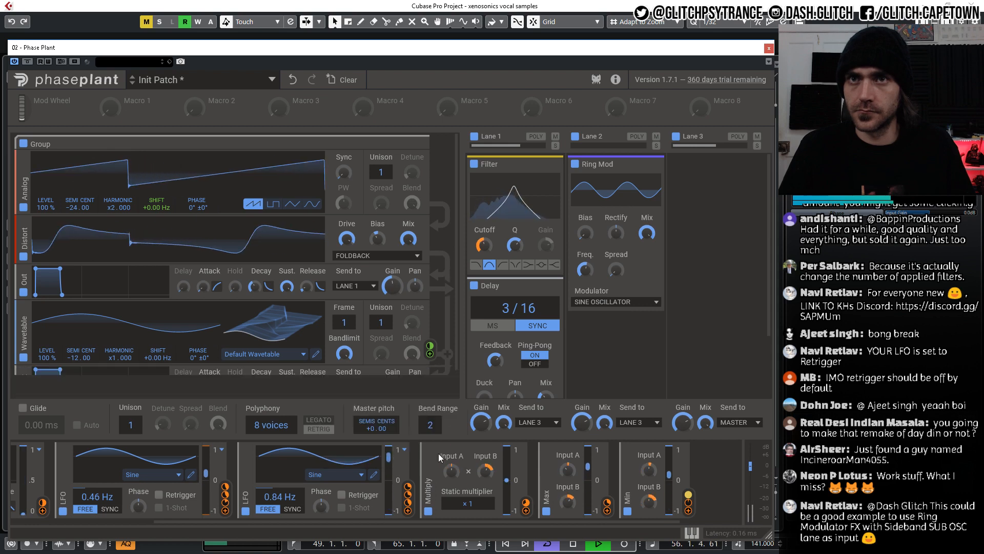
pyautogui.scroll(-2, 452, 386)
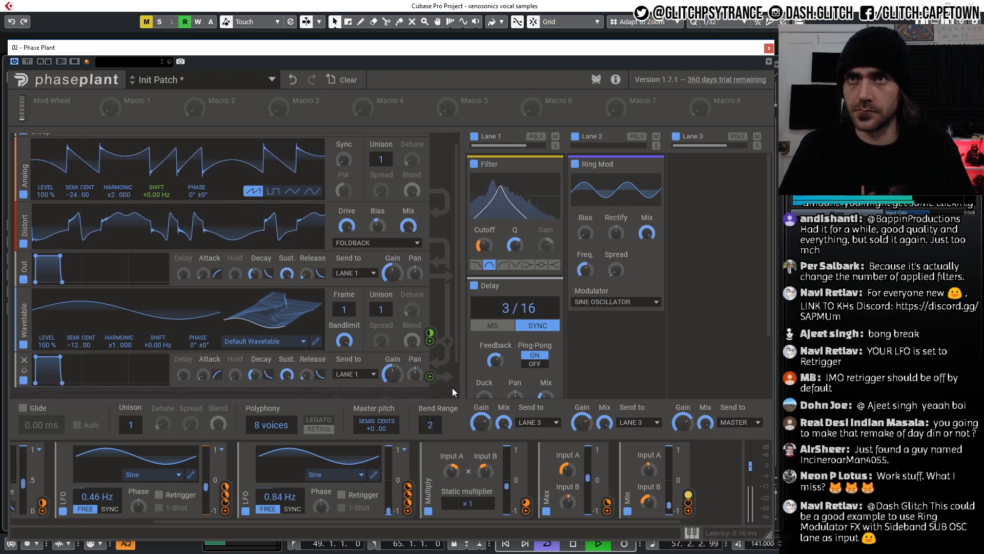
pyautogui.click(353, 331)
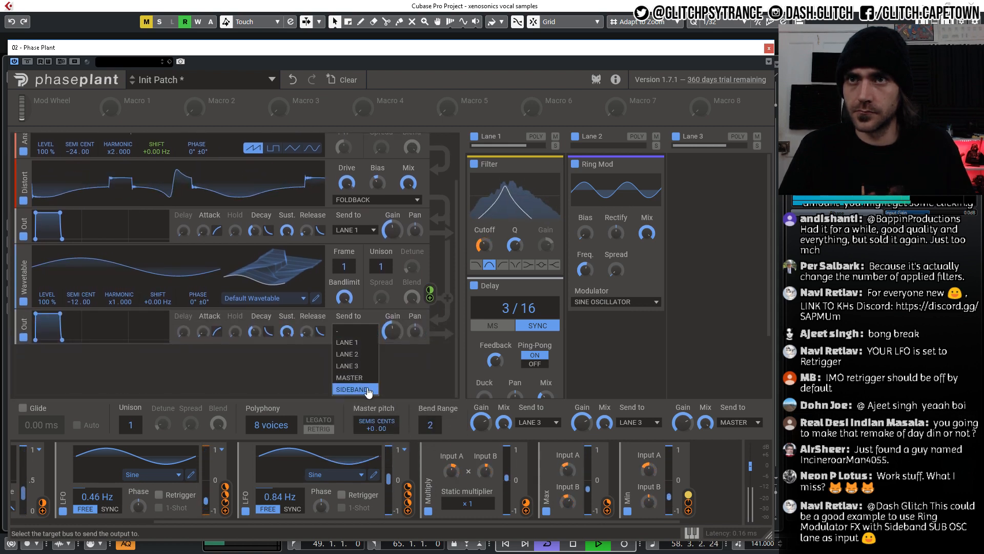
pyautogui.click(352, 389)
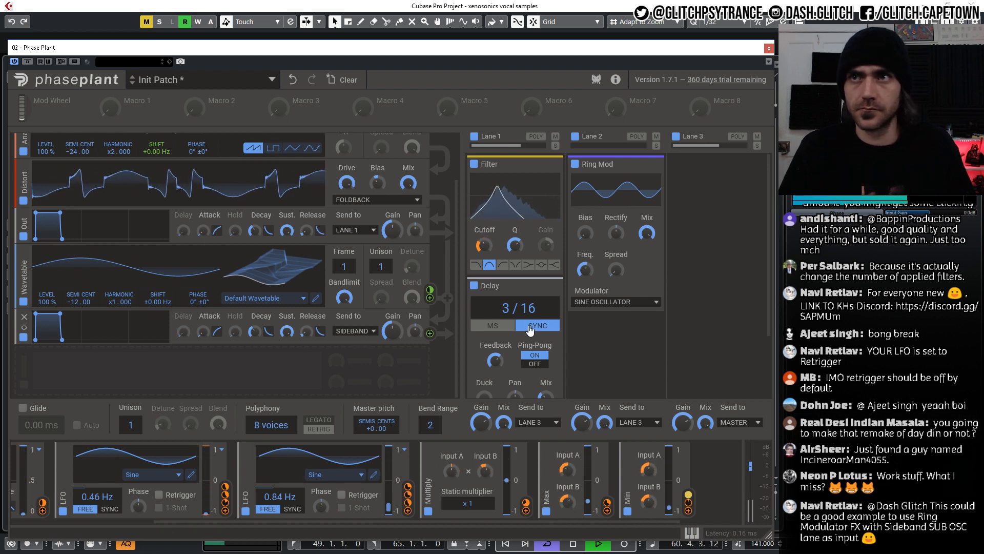
# Set the Ring Mod's modulator to Sideband and send the Wavetable's Output to Lane 2.
pyautogui.click(589, 302)
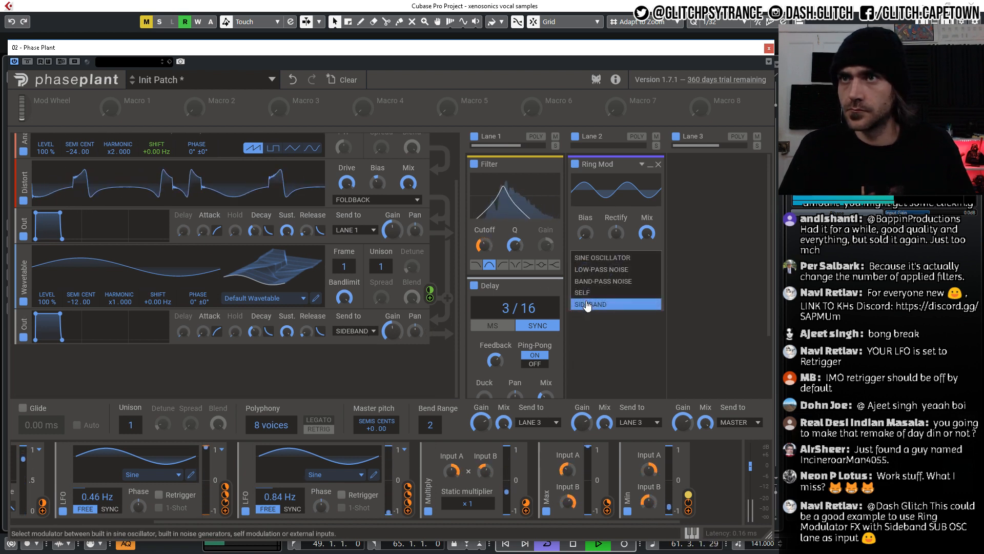
pyautogui.click(627, 304)
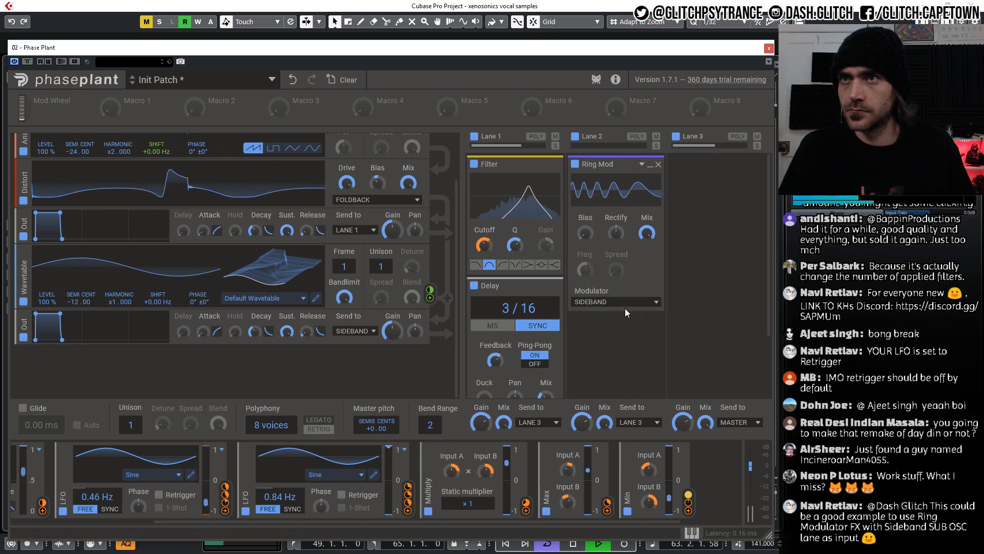
pyautogui.click(355, 331)
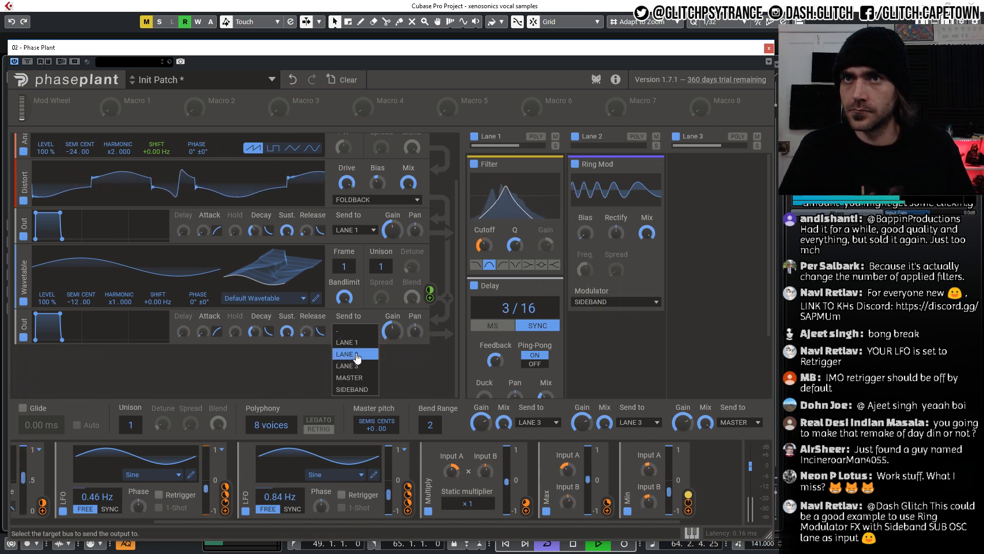
pyautogui.click(354, 349)
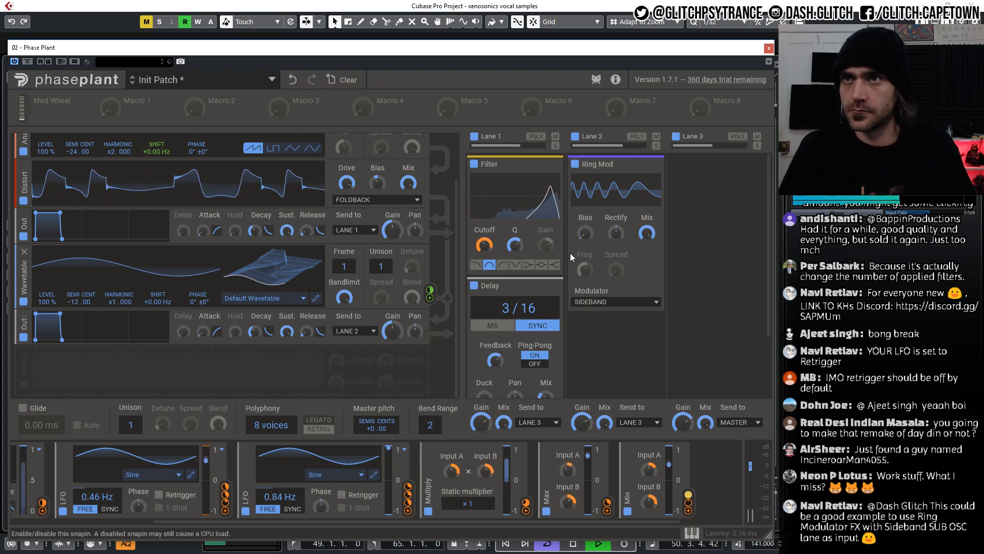
# Adjust the Bias and Rectify amounts of the Lane 2 Ring Mod by ear.
pyautogui.moveTo(587, 231); pyautogui.dragTo(586, 214)
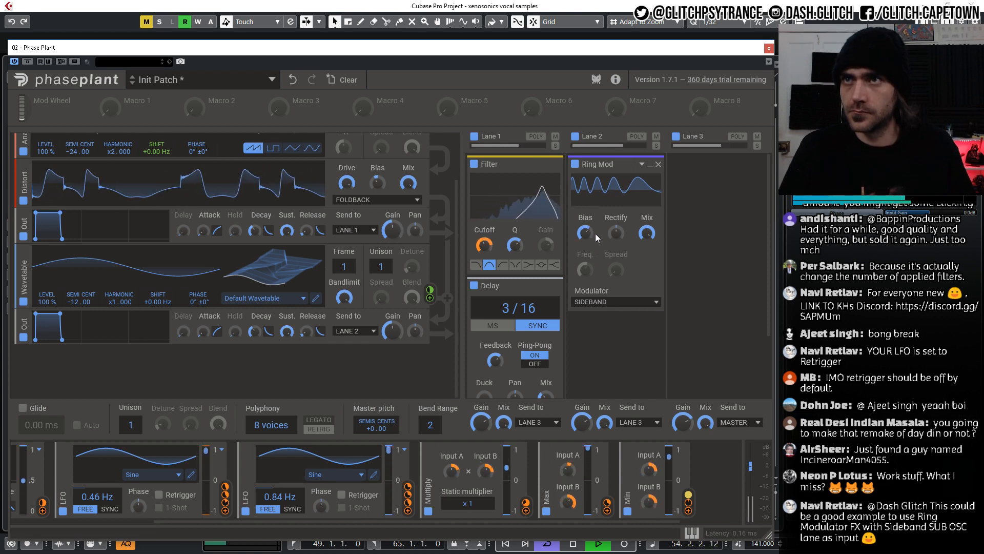
pyautogui.moveTo(584, 234); pyautogui.dragTo(620, 271)
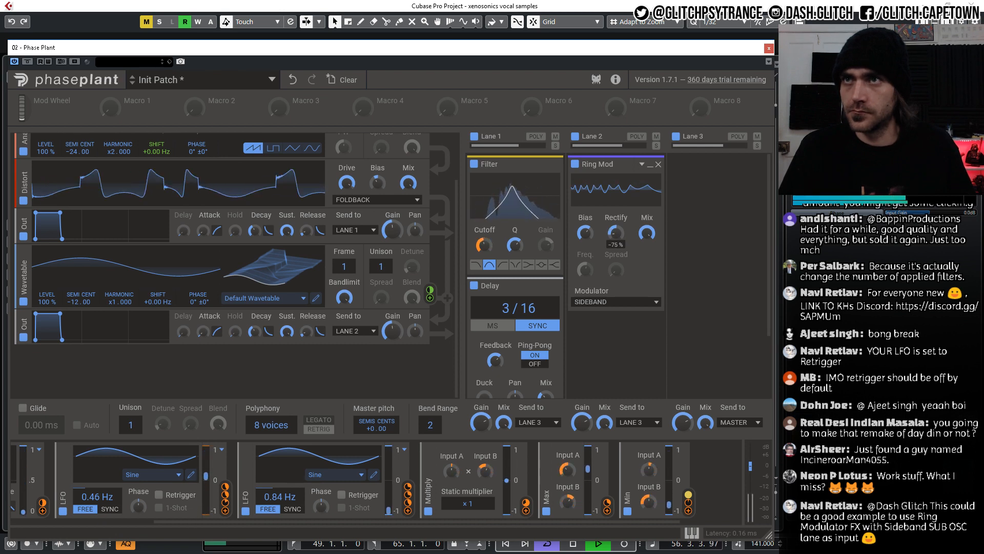
pyautogui.moveTo(585, 233); pyautogui.dragTo(585, 254)
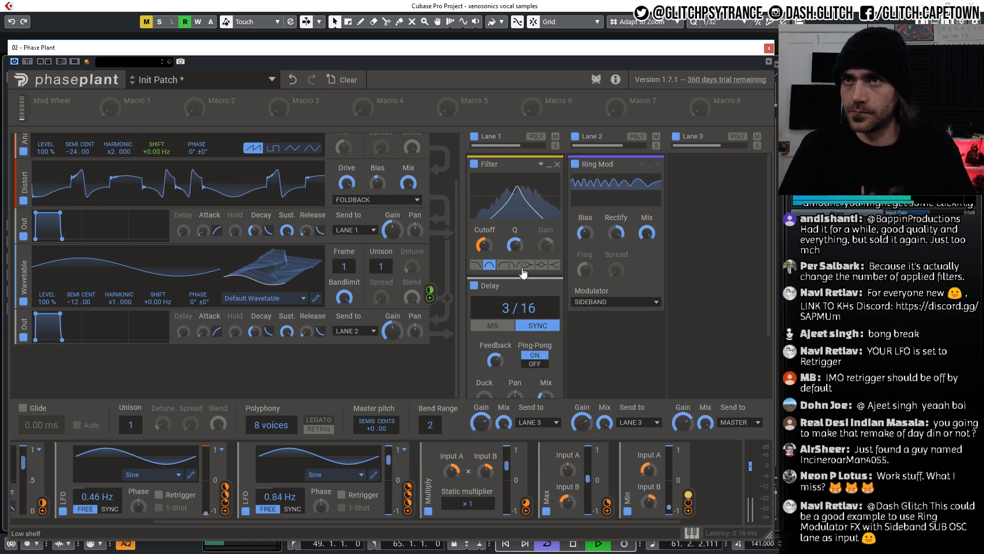
# Move the 3/16 Delay from Lane 1 to Lane 3 and fine-tune the Ring Mod's Mix and Bias.
pyautogui.moveTo(490, 286); pyautogui.dragTo(687, 220)
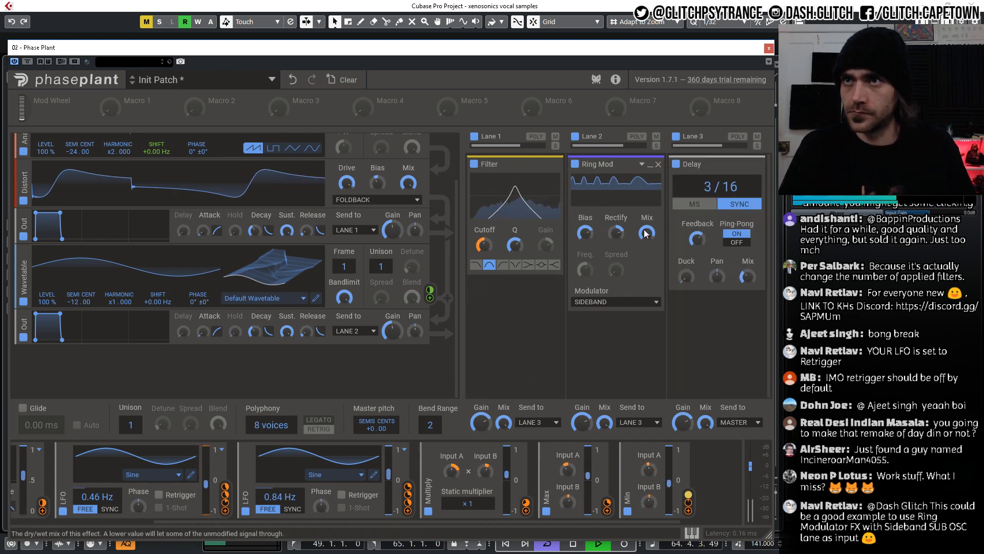
pyautogui.moveTo(646, 232)
pyautogui.mouseDown()
pyautogui.moveTo(647, 269)
pyautogui.moveTo(647, 228)
pyautogui.mouseUp()
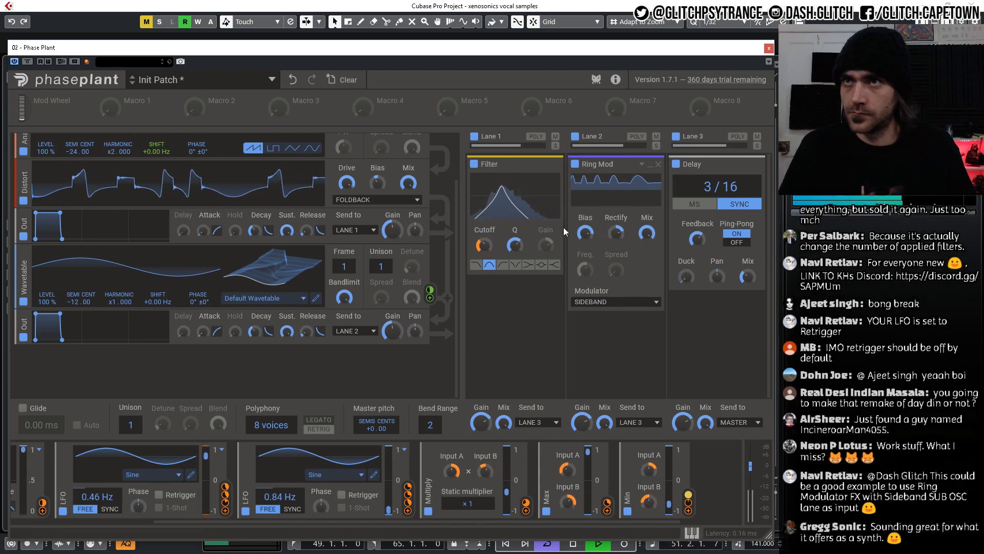
pyautogui.moveTo(585, 233)
pyautogui.mouseDown()
pyautogui.moveTo(585, 252)
pyautogui.moveTo(615, 230)
pyautogui.moveTo(615, 252)
pyautogui.moveTo(585, 229)
pyautogui.moveTo(585, 218)
pyautogui.mouseUp()
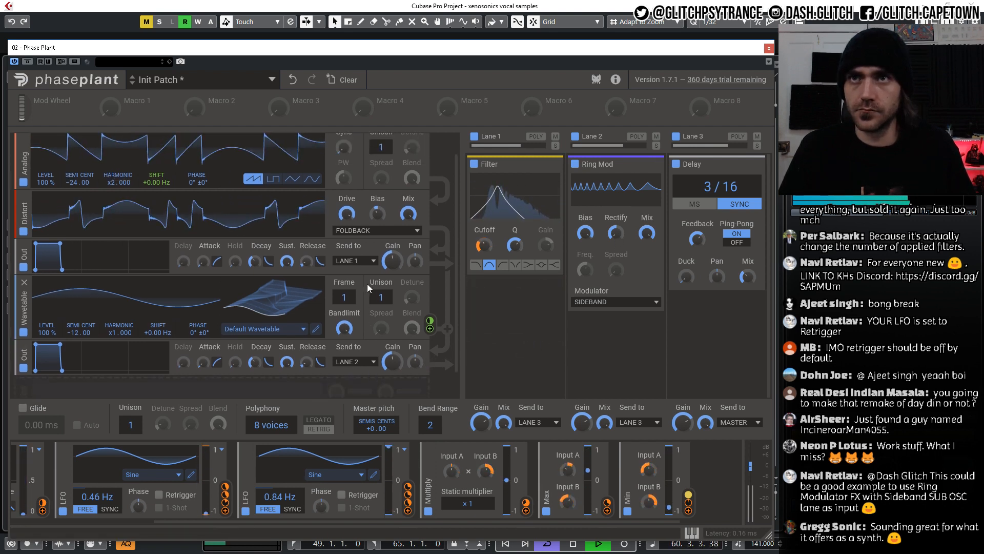
pyautogui.scroll(2, 367, 285)
pyautogui.scroll(-2, 323, 348)
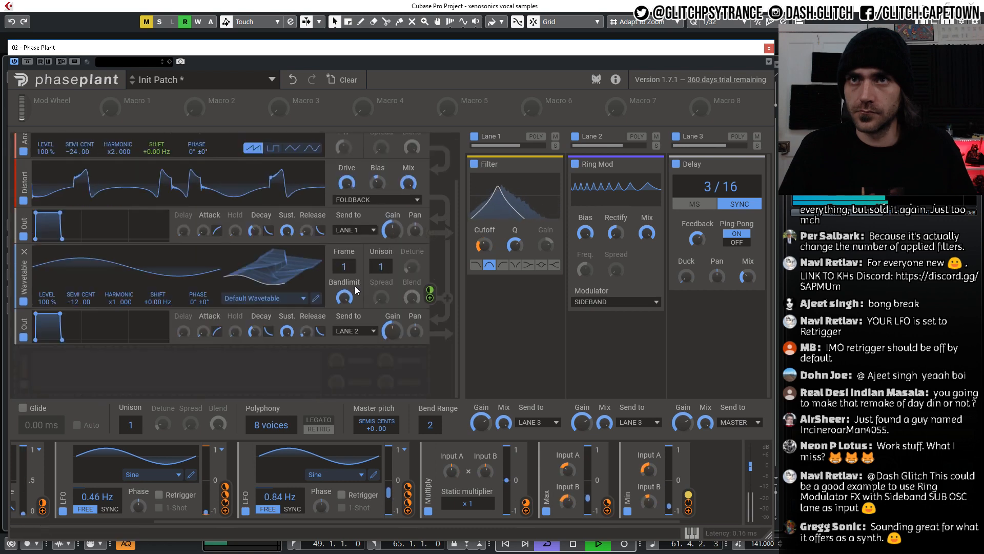
# Stop playback and minimize all the modulators: Envelope, both LFOs, Multiply, Max and Min.
pyautogui.press('space')
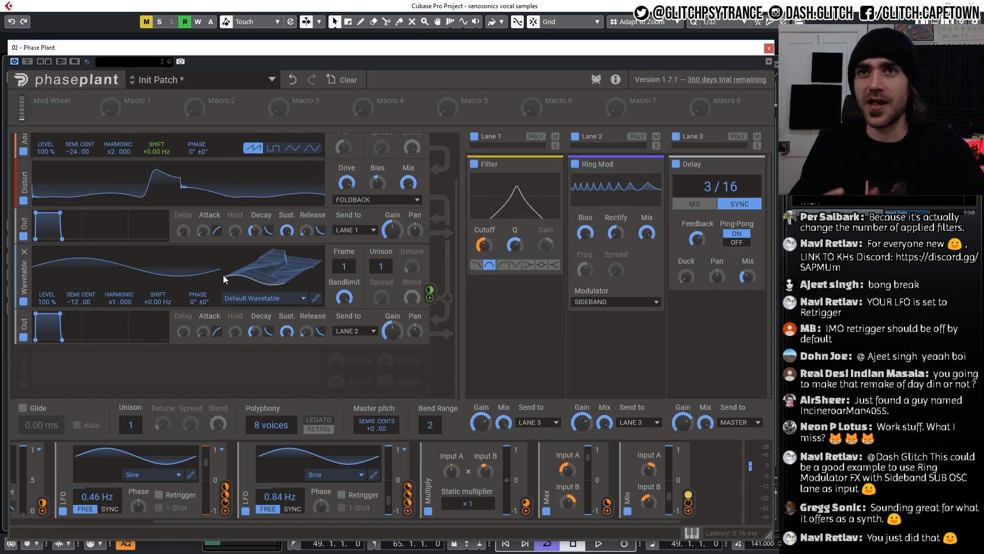
pyautogui.click(64, 461)
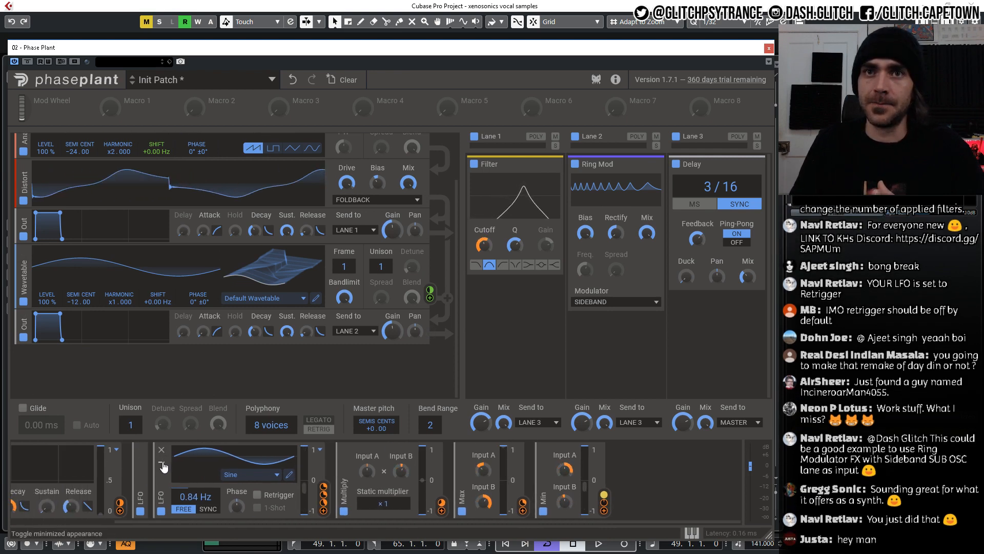
pyautogui.click(161, 460)
pyautogui.click(303, 465)
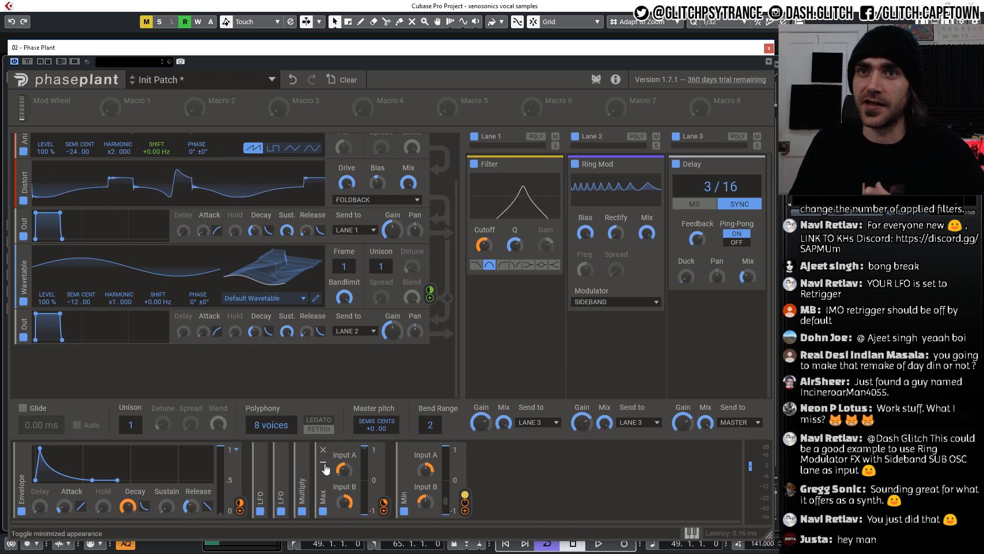
pyautogui.click(324, 464)
pyautogui.click(345, 465)
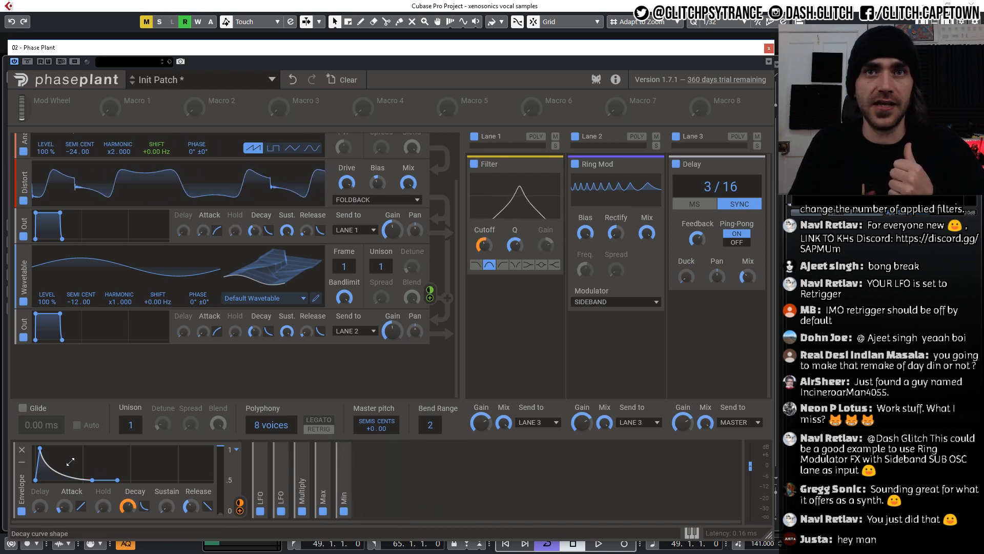
pyautogui.click(22, 464)
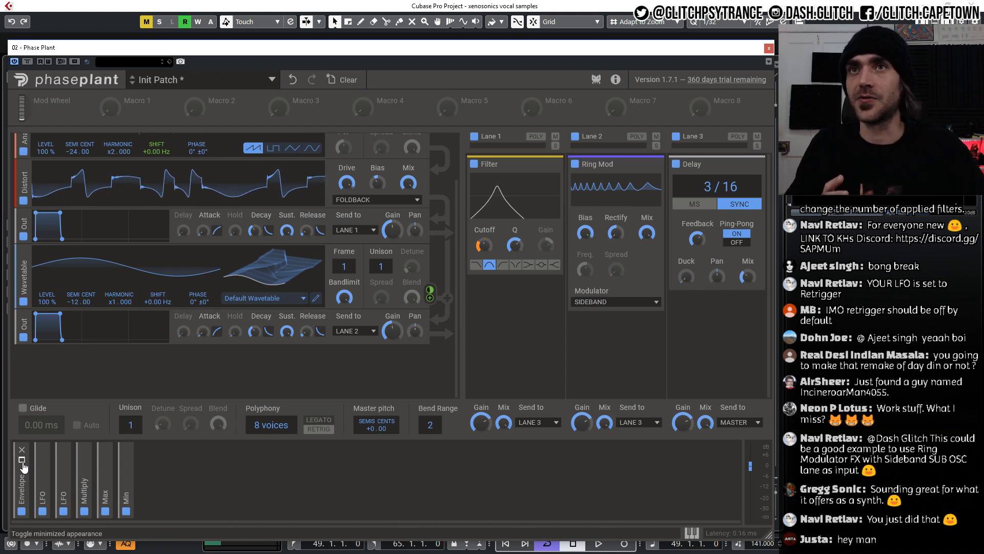
# Play the loop briefly to audition the patch, and stop playback.
pyautogui.moveTo(22, 466); pyautogui.dragTo(545, 343)
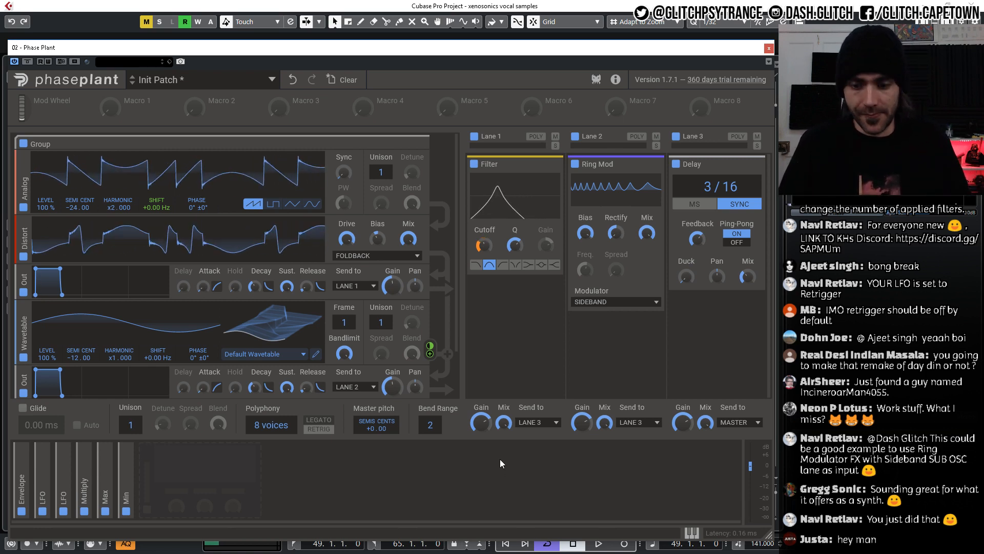
pyautogui.press('space')
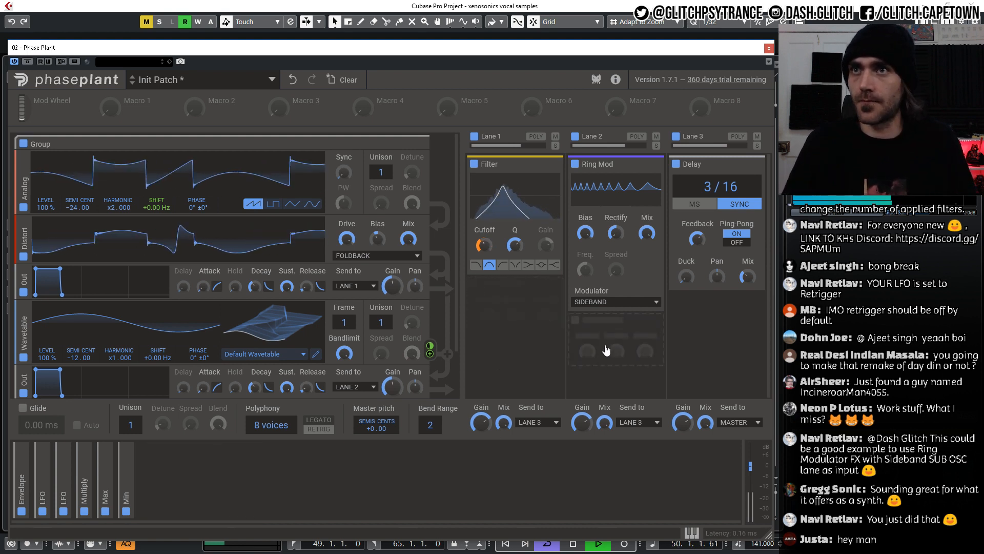
pyautogui.press('space')
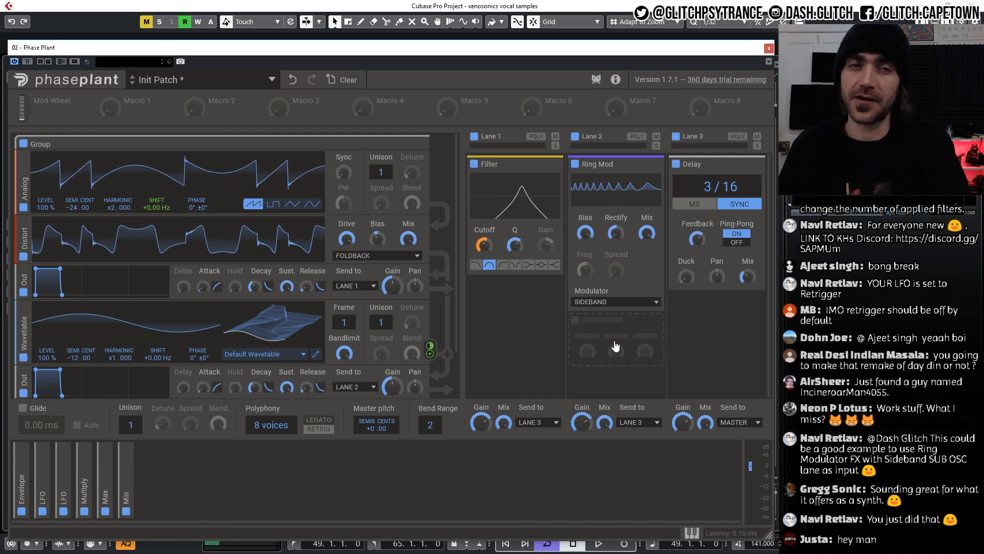
# Add a Carve EQ below the Filter in Lane 1 and open its editor in a resized window.
pyautogui.moveTo(616, 347); pyautogui.dragTo(511, 318)
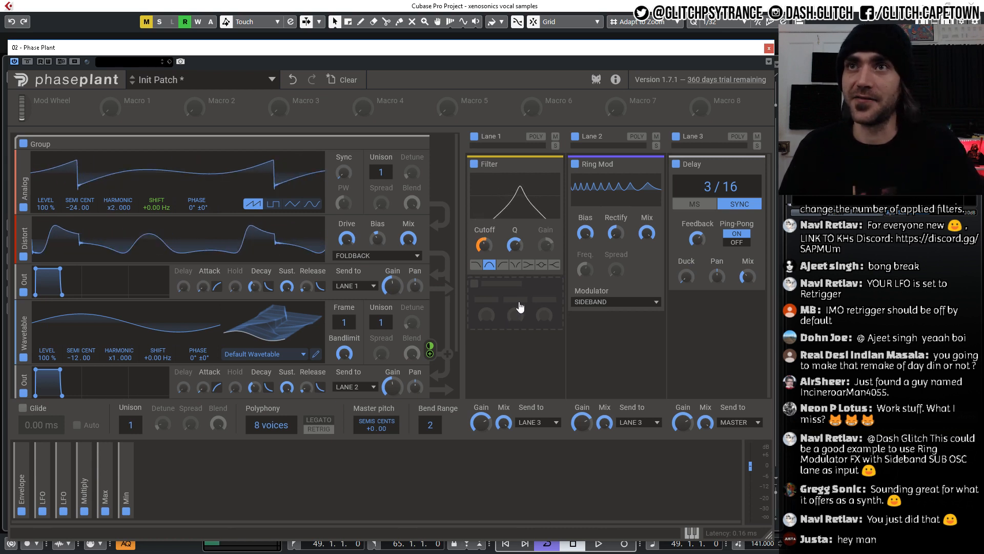
pyautogui.click(539, 307)
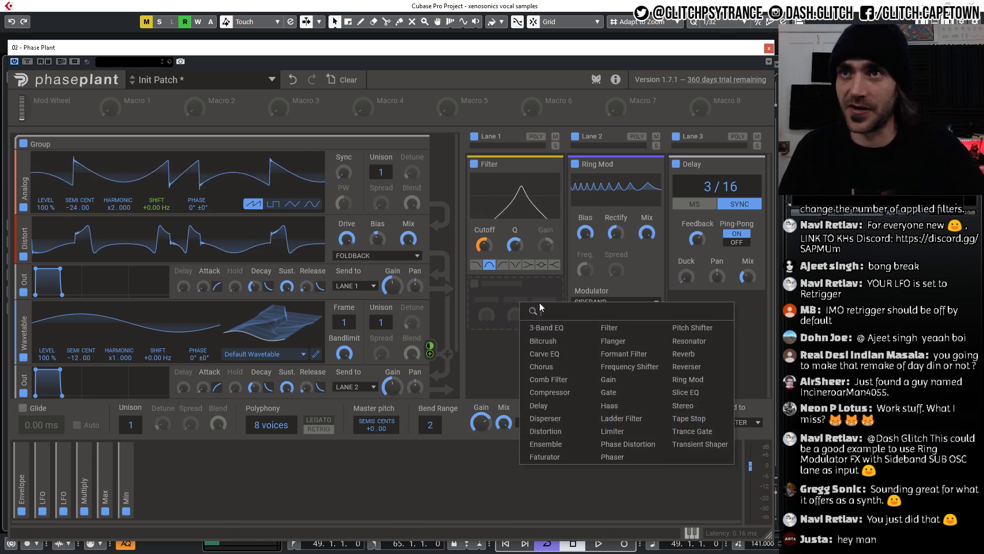
pyautogui.click(554, 358)
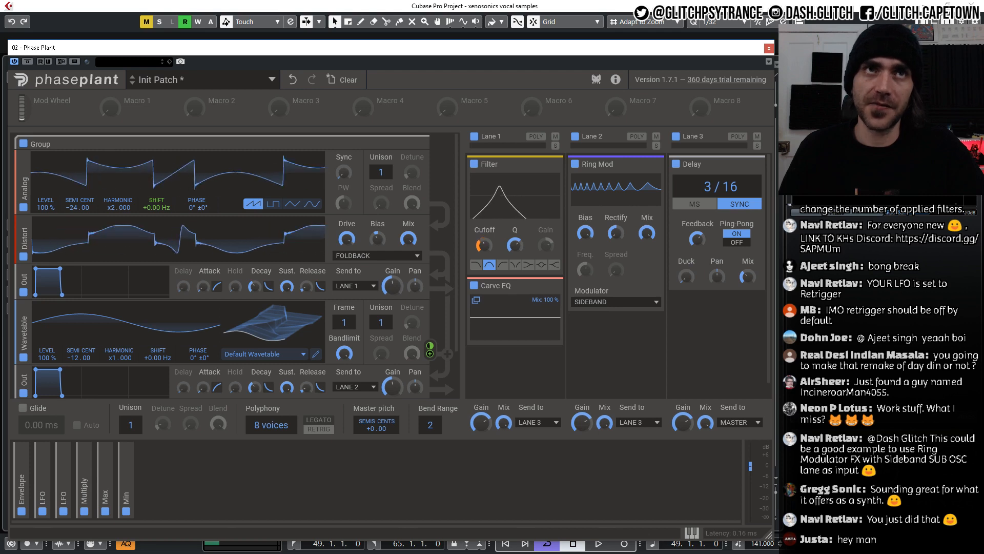
pyautogui.click(476, 300)
pyautogui.moveTo(617, 84); pyautogui.dragTo(518, 52)
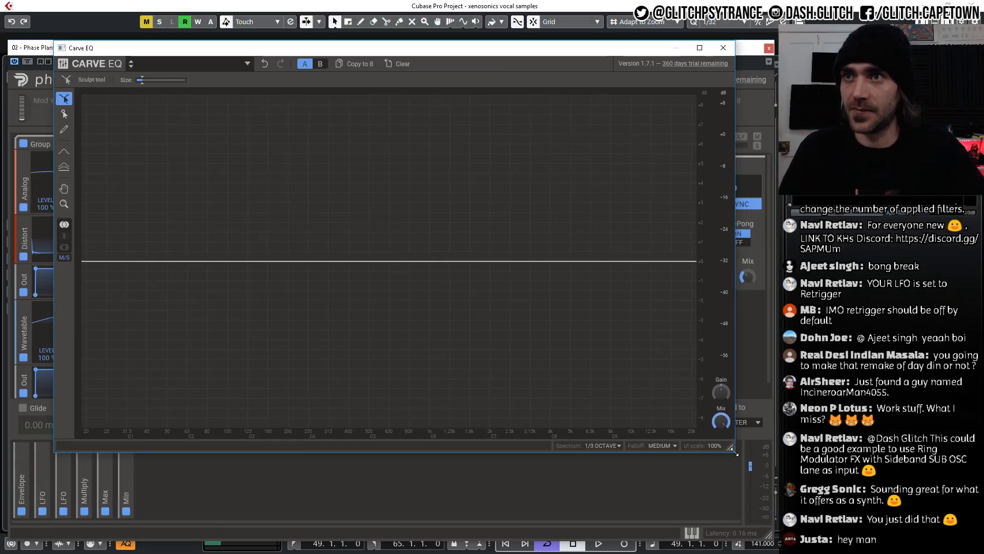
pyautogui.moveTo(733, 450); pyautogui.dragTo(665, 417)
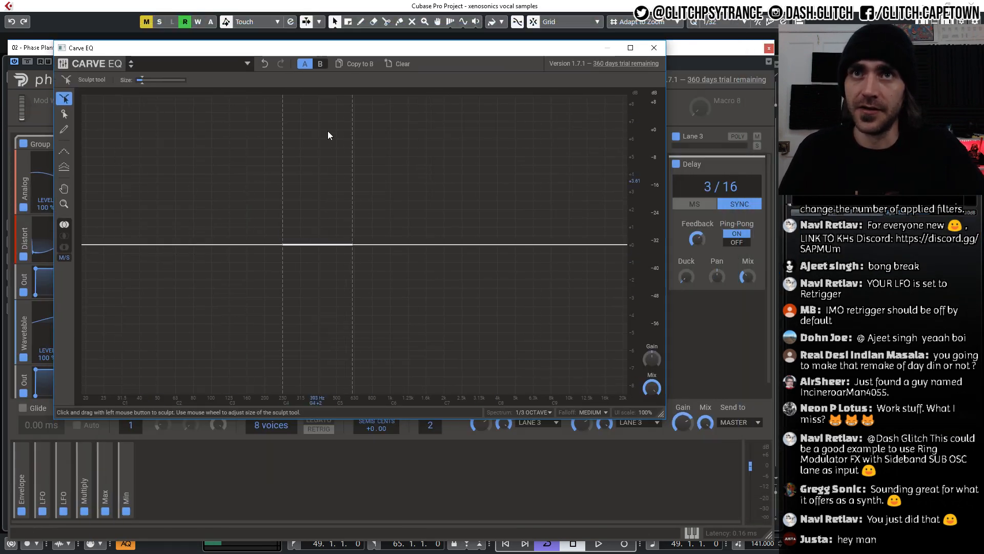
# Sculpt the Carve EQ curve with dips near 42 Hz, 200 Hz and 5 kHz and boosts between about 450 Hz and 1 kHz.
pyautogui.moveTo(135, 278); pyautogui.dragTo(145, 331)
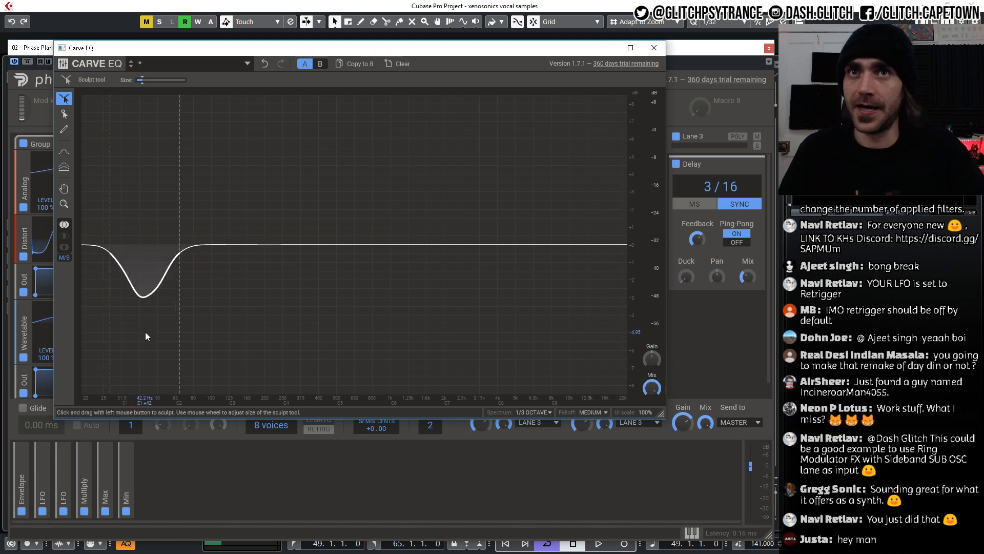
pyautogui.moveTo(247, 269); pyautogui.dragTo(263, 343)
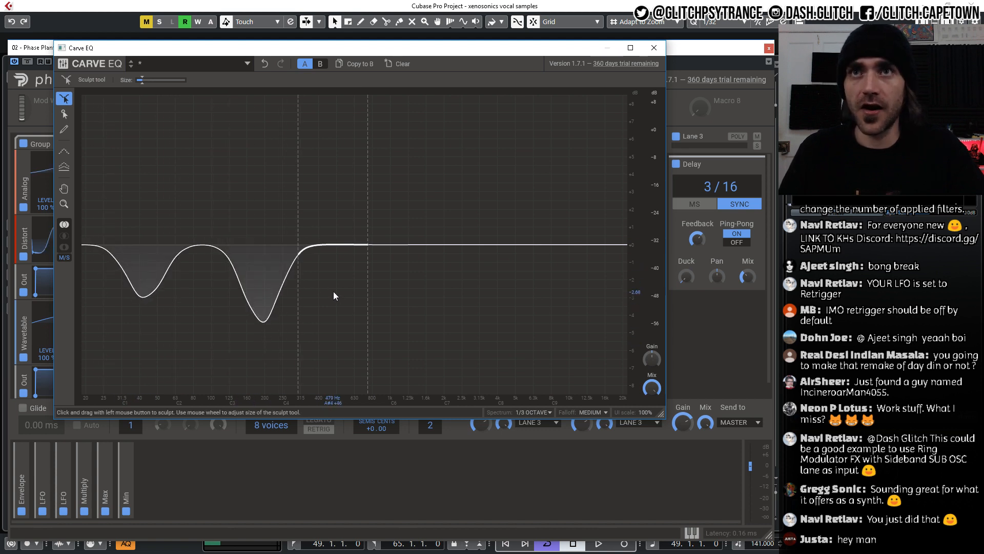
pyautogui.moveTo(377, 271); pyautogui.dragTo(388, 186)
pyautogui.moveTo(506, 247); pyautogui.dragTo(516, 298)
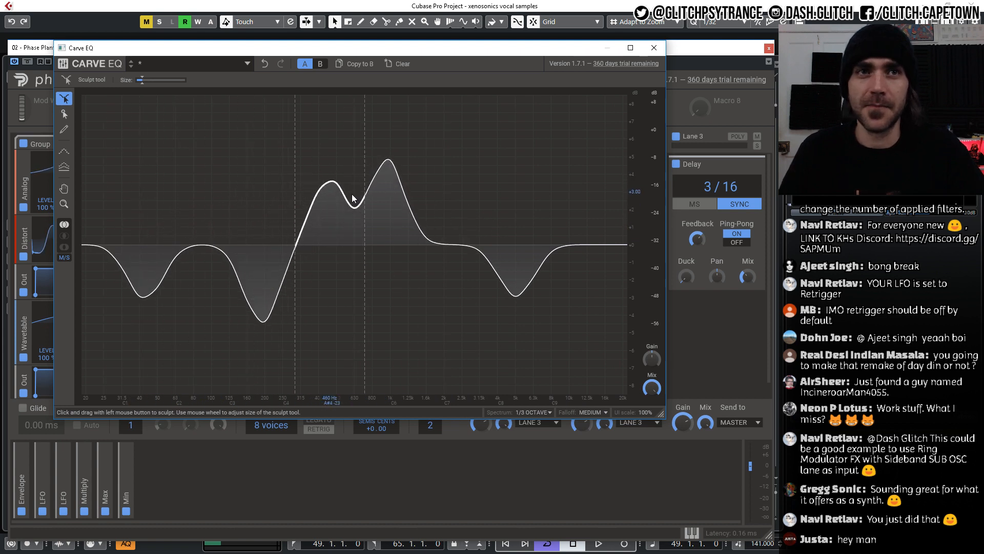
pyautogui.click(368, 188)
# Redraw the Carve EQ curve freehand with the Pencil tool, and remove the Carve EQ from Lane 1.
pyautogui.click(63, 131)
pyautogui.moveTo(103, 248)
pyautogui.mouseDown()
pyautogui.moveTo(265, 205)
pyautogui.moveTo(609, 232)
pyautogui.moveTo(444, 216)
pyautogui.moveTo(177, 218)
pyautogui.moveTo(81, 252)
pyautogui.moveTo(193, 213)
pyautogui.moveTo(623, 242)
pyautogui.moveTo(499, 225)
pyautogui.moveTo(169, 218)
pyautogui.moveTo(85, 259)
pyautogui.moveTo(584, 249)
pyautogui.moveTo(464, 192)
pyautogui.moveTo(153, 184)
pyautogui.mouseUp()
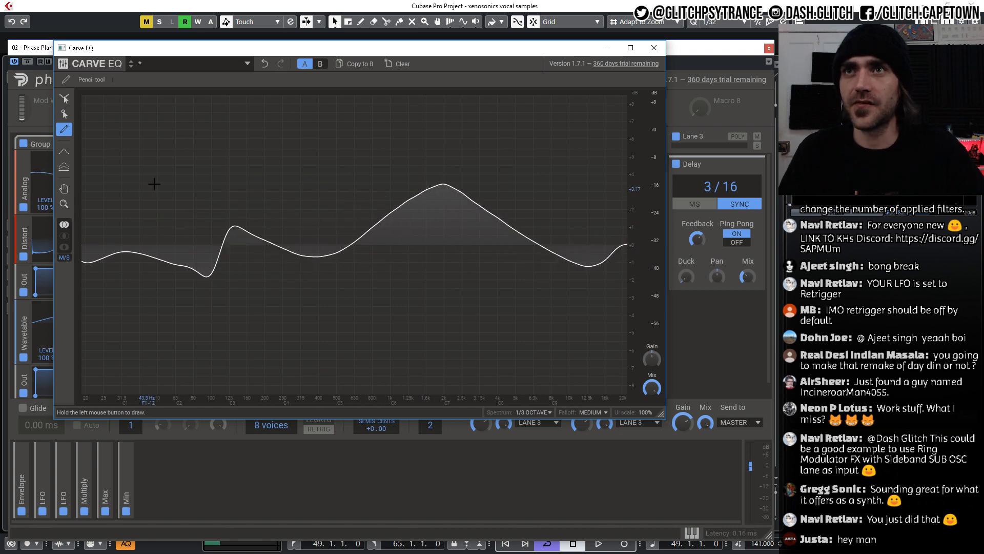
pyautogui.click(663, 48)
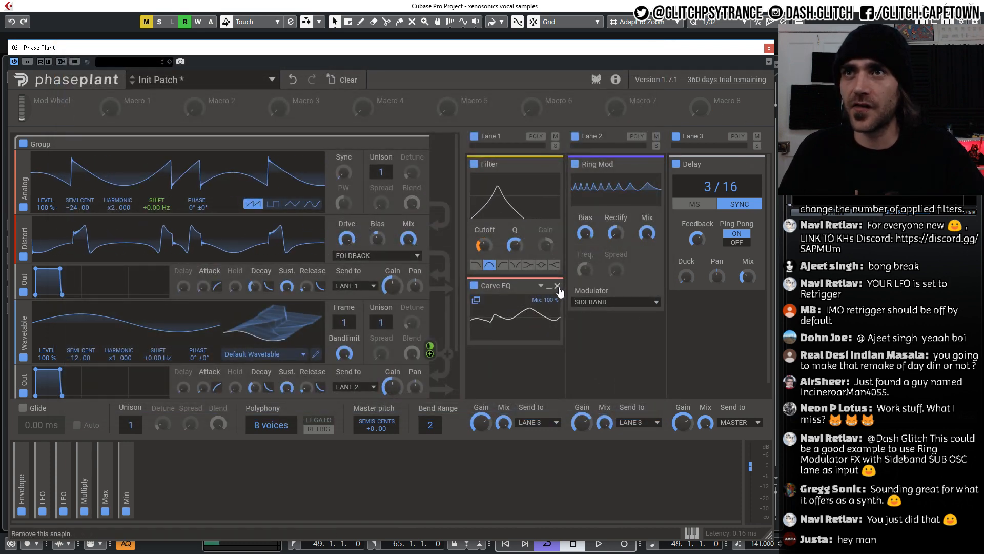
pyautogui.click(557, 286)
# Add a Slice EQ below the Filter in Lane 1, with a cut at about 528 Hz and a boost at about 4.39 kHz.
pyautogui.click(516, 301)
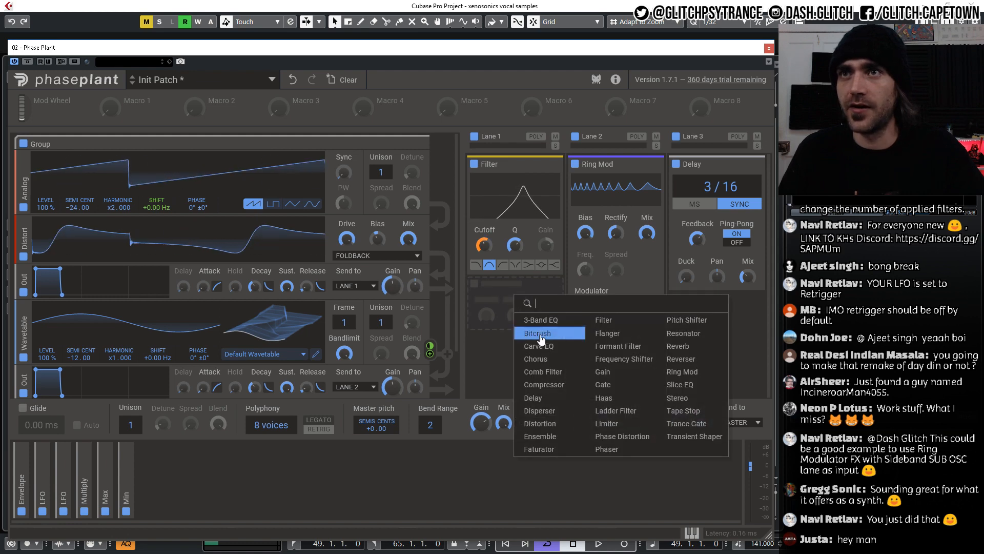
pyautogui.click(691, 385)
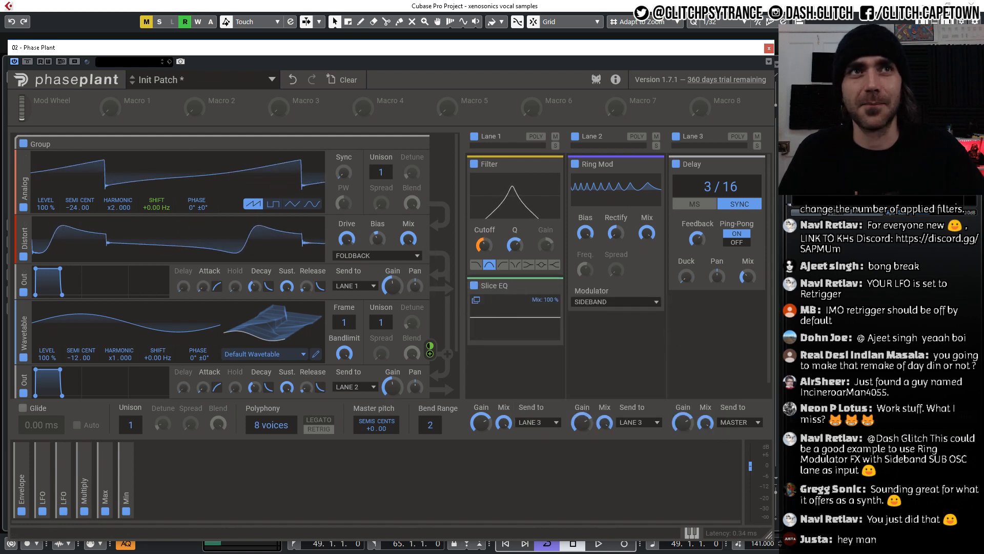
pyautogui.click(477, 299)
pyautogui.click(381, 277)
pyautogui.moveTo(299, 273); pyautogui.dragTo(292, 313)
pyautogui.moveTo(417, 272); pyautogui.dragTo(416, 209)
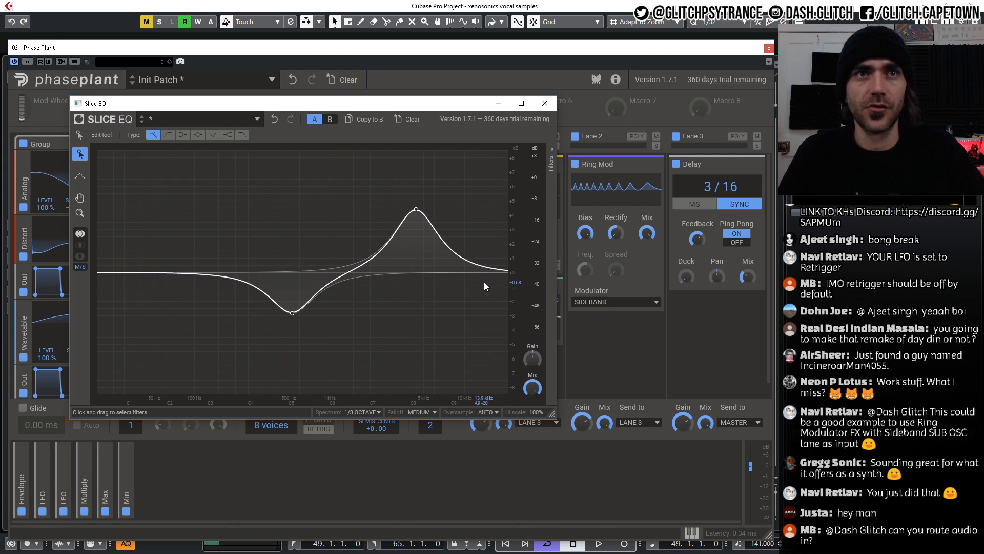
pyautogui.moveTo(412, 106); pyautogui.dragTo(476, 266)
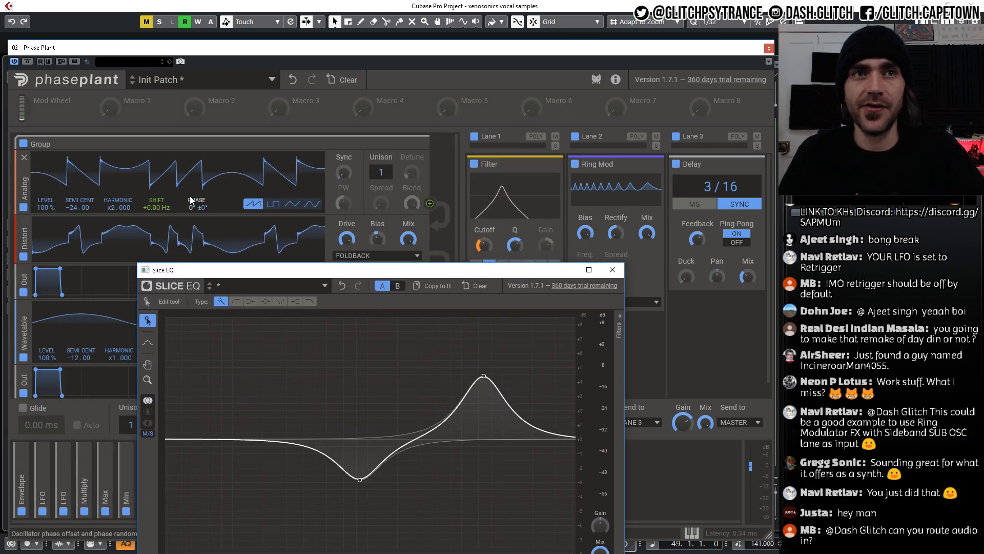
pyautogui.moveTo(533, 277); pyautogui.dragTo(484, 338)
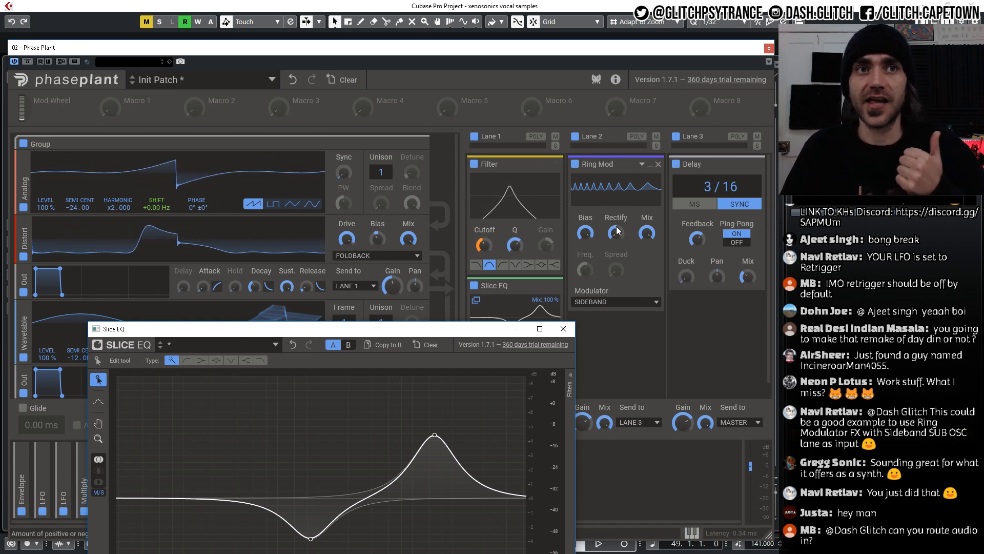
pyautogui.moveTo(617, 227); pyautogui.dragTo(615, 229)
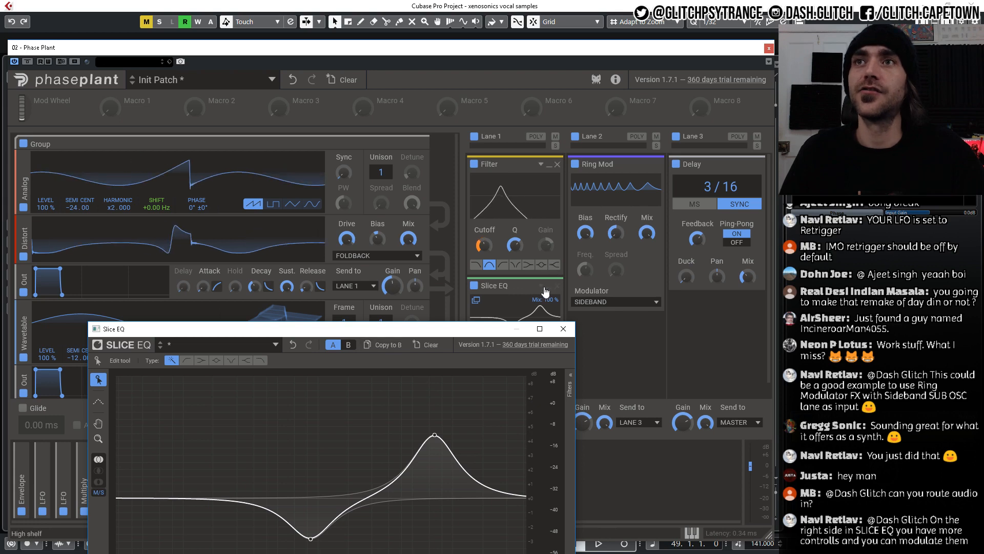
pyautogui.moveTo(343, 335); pyautogui.dragTo(340, 119)
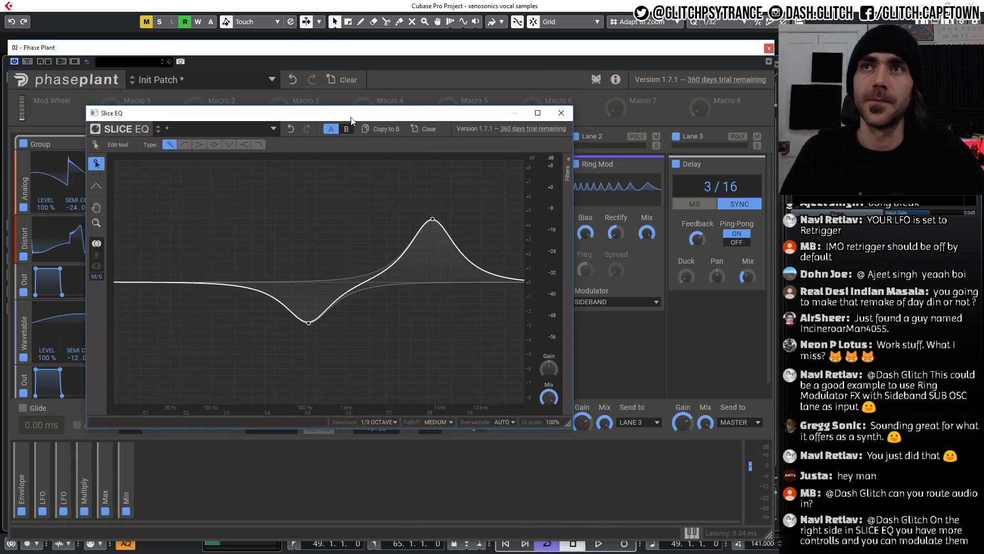
pyautogui.moveTo(428, 119); pyautogui.dragTo(450, 458)
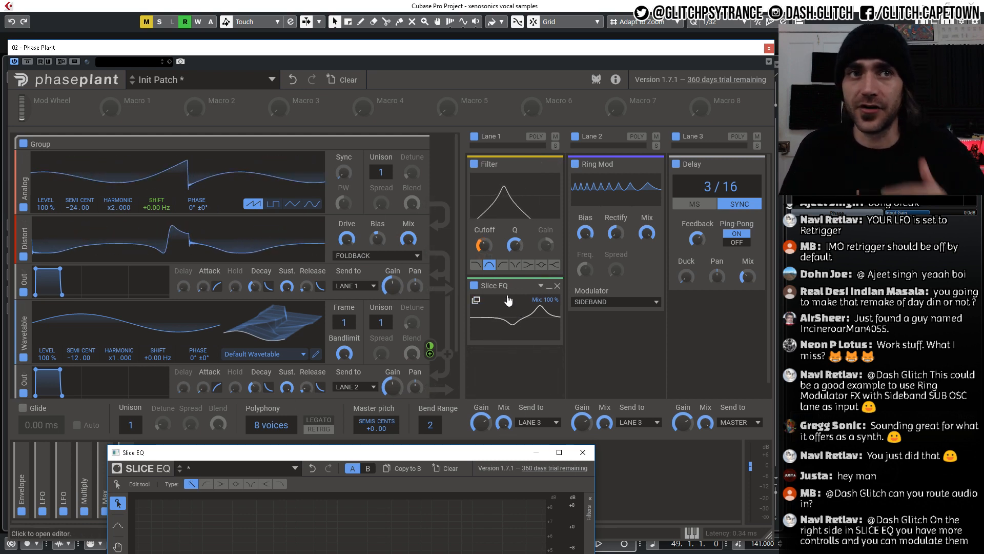
# Add a low-shelf cut at about 32.7 Hz to the Slice EQ and review its individual filter settings.
pyautogui.moveTo(471, 450); pyautogui.dragTo(645, 111)
pyautogui.moveTo(344, 288); pyautogui.dragTo(342, 318)
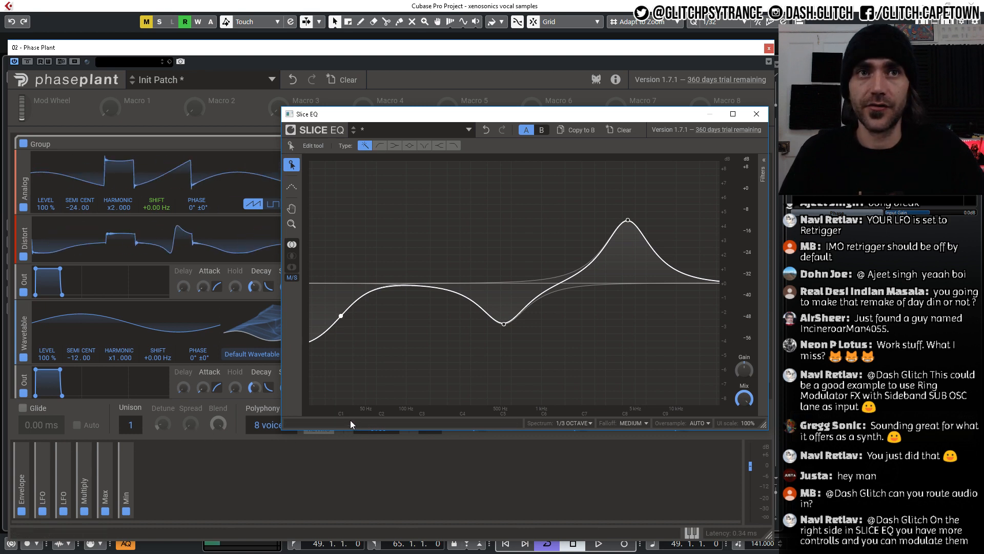
pyautogui.click(764, 174)
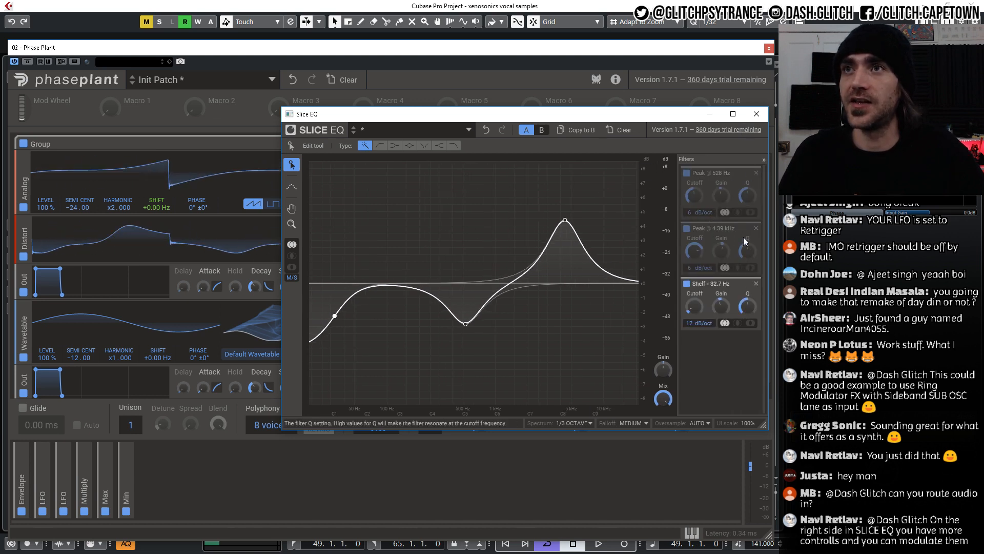
pyautogui.click(762, 160)
pyautogui.click(757, 115)
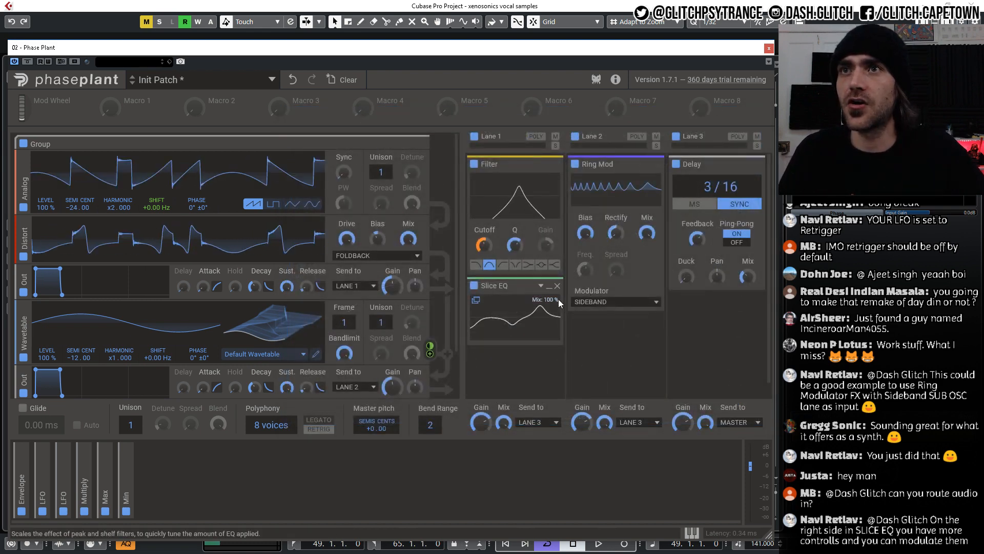
# Replace the Slice EQ in Lane 1 with a Carve EQ and open its editor in an enlarged window.
pyautogui.click(557, 286)
pyautogui.click(502, 293)
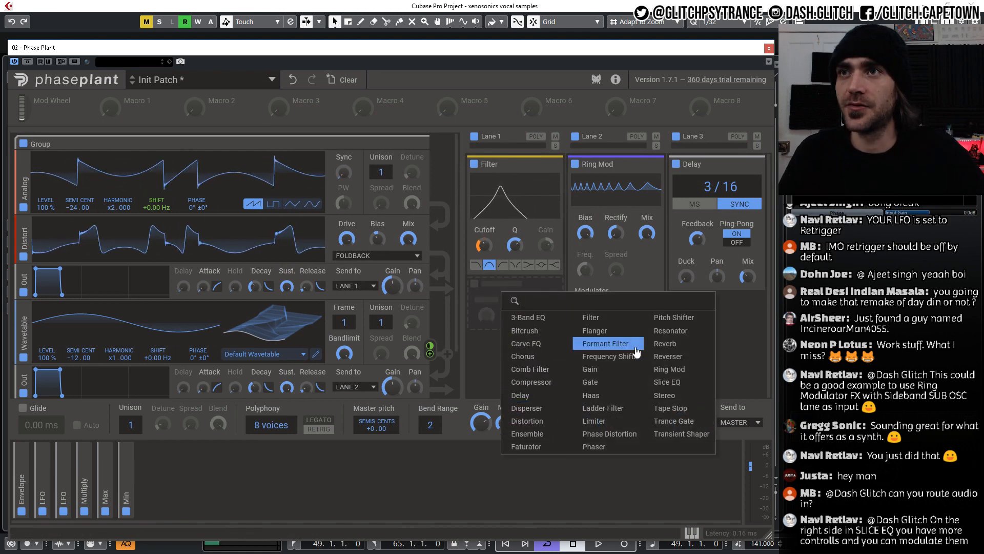
pyautogui.click(512, 344)
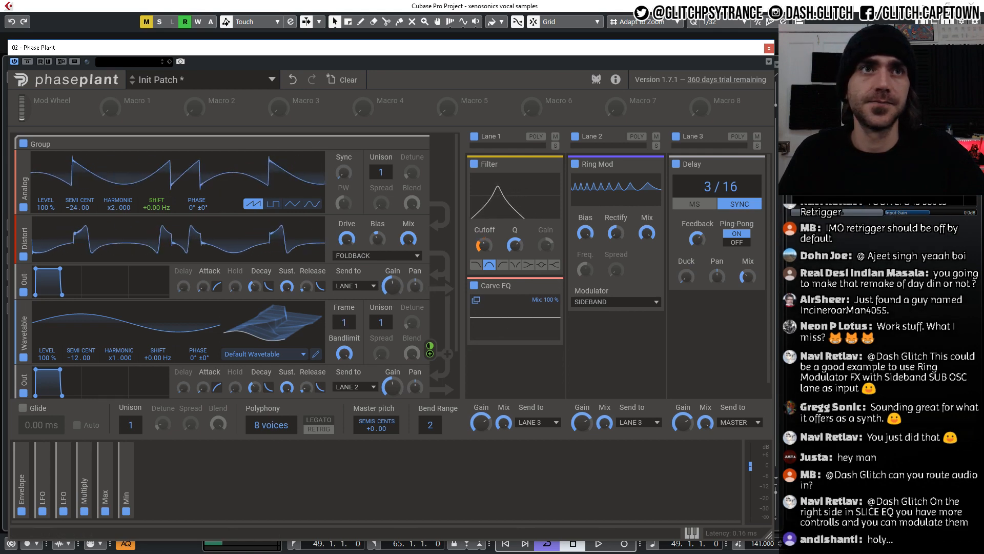
pyautogui.click(477, 300)
pyautogui.moveTo(490, 138); pyautogui.dragTo(533, 54)
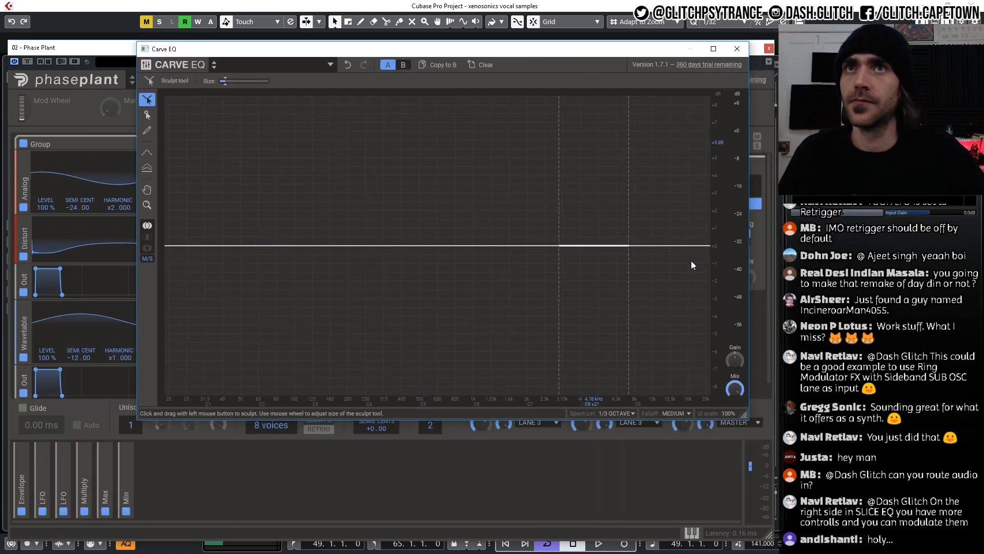
pyautogui.moveTo(749, 420); pyautogui.dragTo(815, 505)
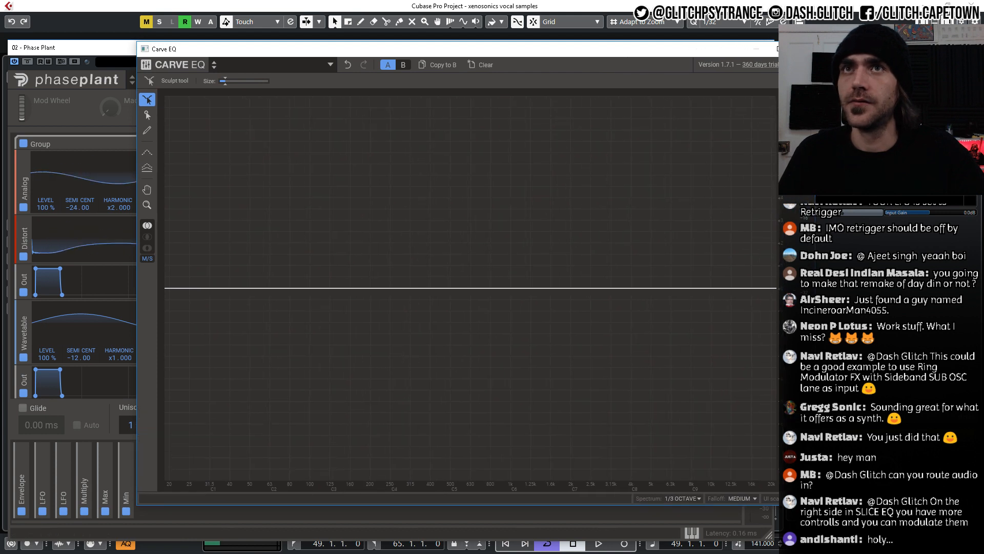
# Sculpt a low-frequency cut into the Carve EQ curve, close its editor and remove the Carve EQ from Lane 1.
pyautogui.moveTo(177, 292)
pyautogui.mouseDown()
pyautogui.moveTo(291, 459)
pyautogui.moveTo(297, 359)
pyautogui.moveTo(228, 332)
pyautogui.moveTo(174, 291)
pyautogui.moveTo(180, 482)
pyautogui.moveTo(297, 513)
pyautogui.moveTo(372, 466)
pyautogui.moveTo(332, 314)
pyautogui.mouseUp()
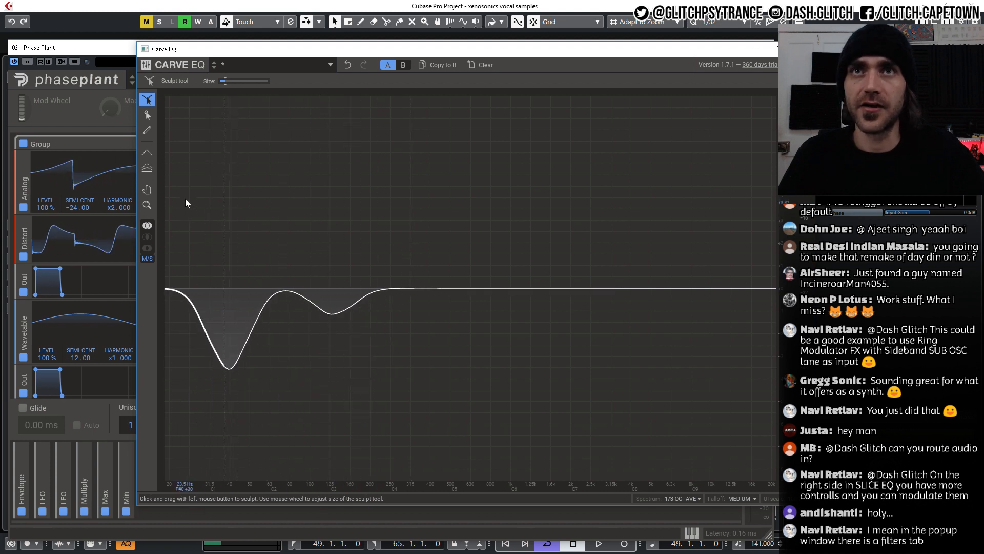
pyautogui.moveTo(192, 313)
pyautogui.mouseDown()
pyautogui.moveTo(202, 378)
pyautogui.moveTo(189, 380)
pyautogui.mouseUp()
pyautogui.click(152, 118)
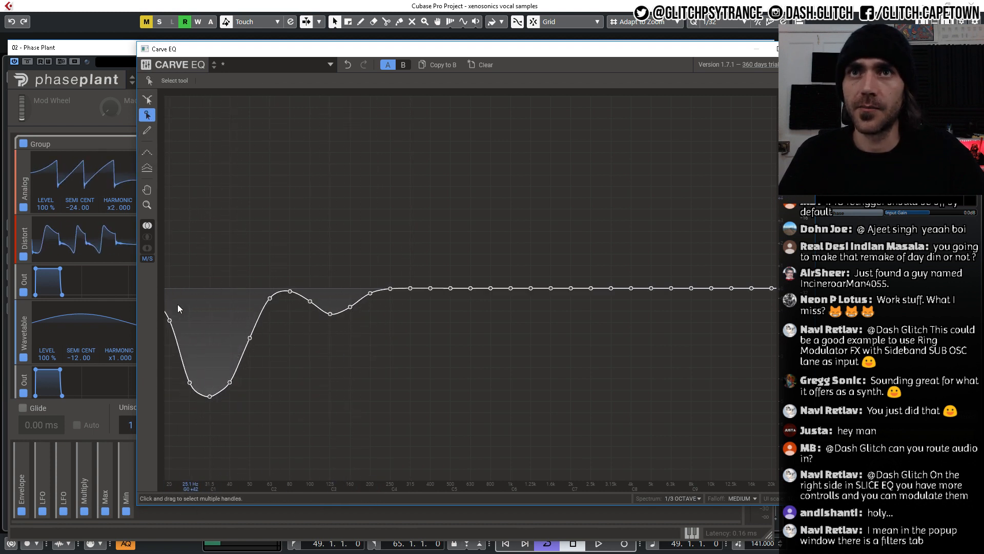
pyautogui.moveTo(169, 317); pyautogui.dragTo(161, 527)
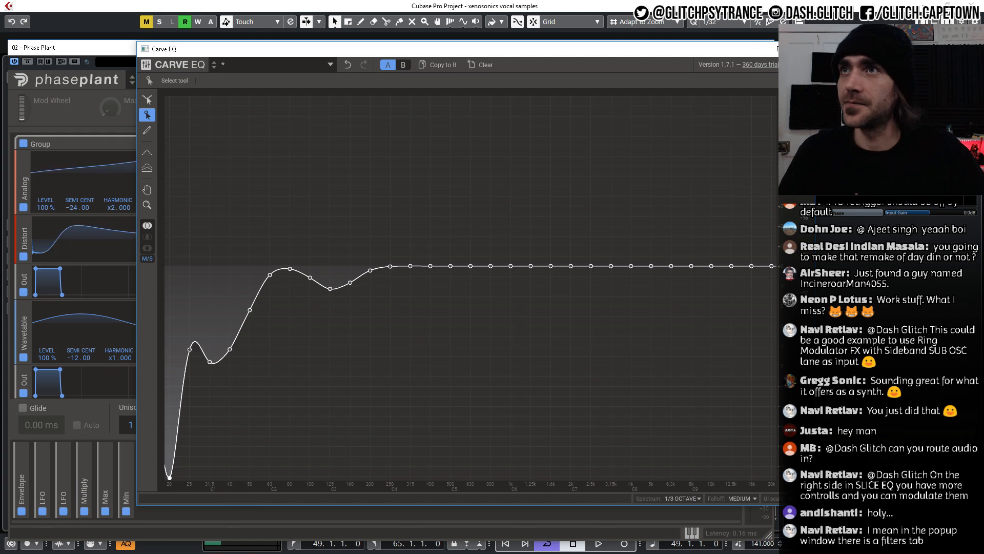
pyautogui.click(803, 48)
pyautogui.click(556, 285)
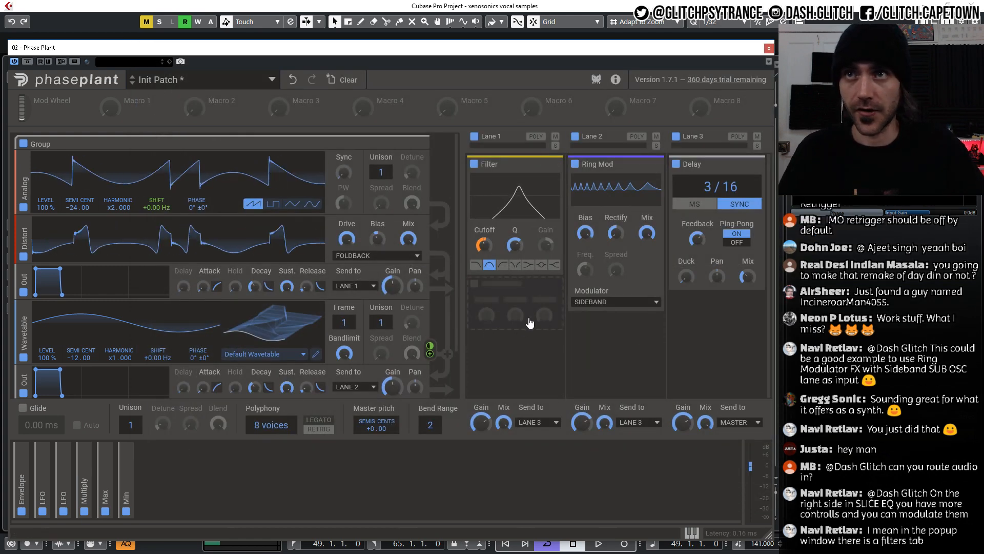
# Add a 3-Band EQ to Lane 1, cut its low band, adjust the low split frequency, and place it collapsed above the Filter.
pyautogui.click(519, 296)
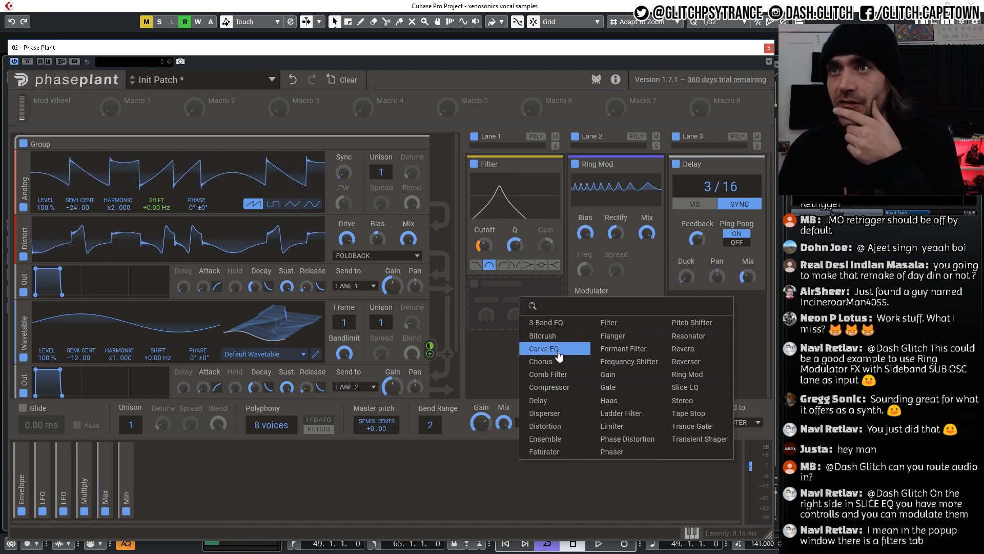
pyautogui.click(567, 331)
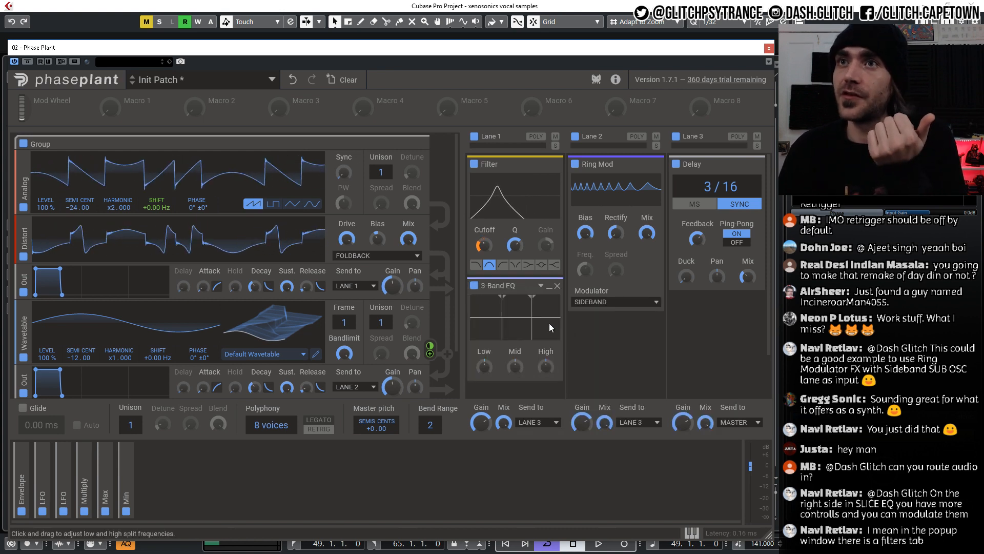
pyautogui.moveTo(482, 364); pyautogui.dragTo(481, 366)
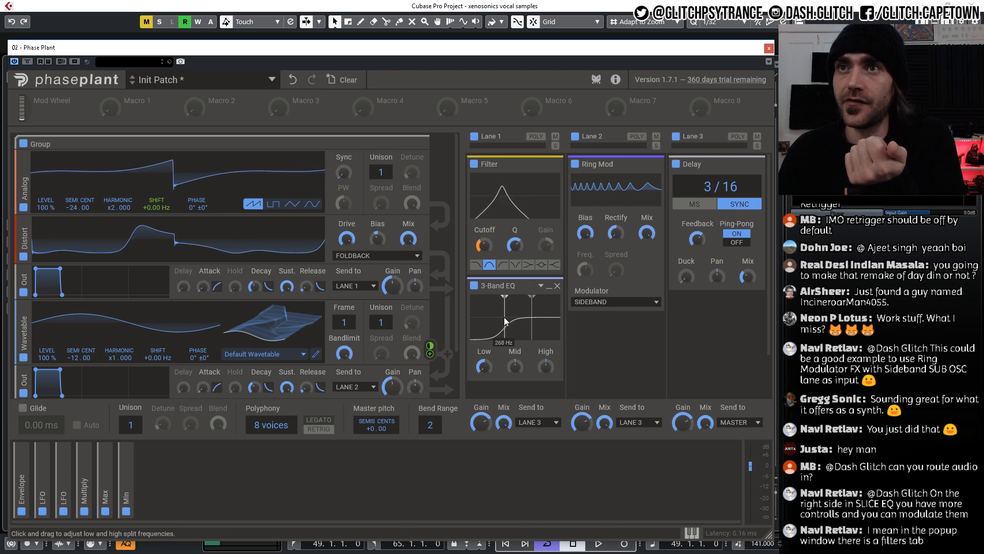
pyautogui.moveTo(503, 316)
pyautogui.mouseDown()
pyautogui.moveTo(497, 324)
pyautogui.moveTo(501, 309)
pyautogui.mouseUp()
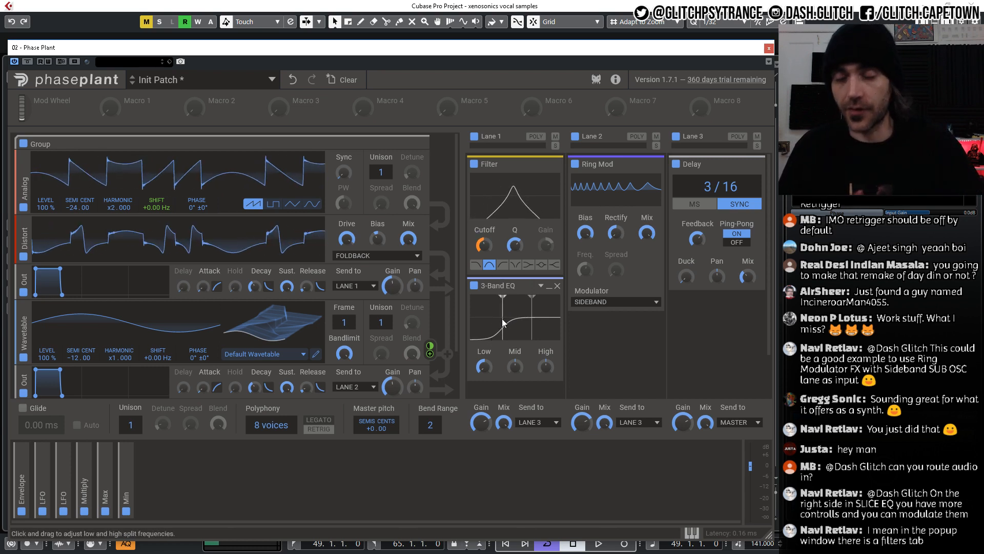
pyautogui.moveTo(503, 315)
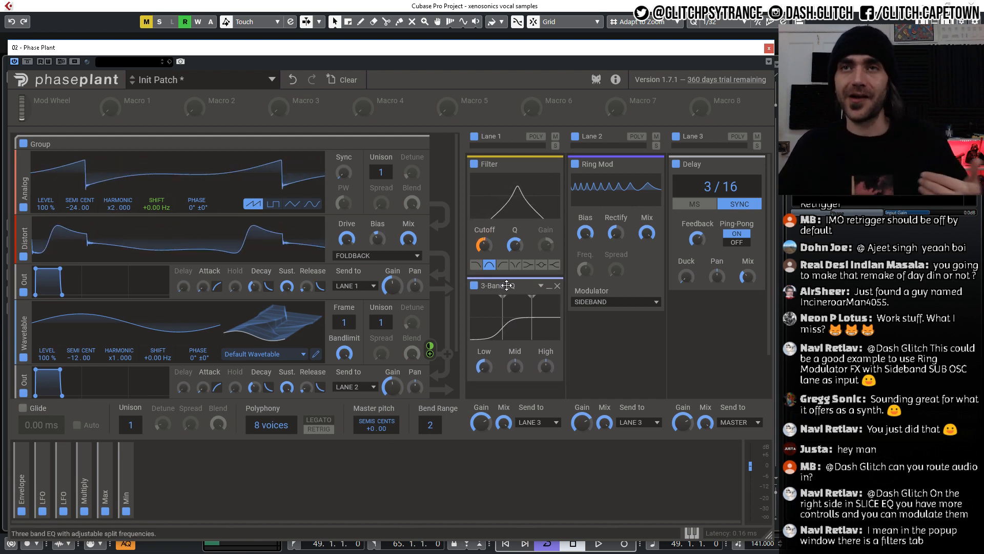
pyautogui.moveTo(497, 287); pyautogui.dragTo(491, 169)
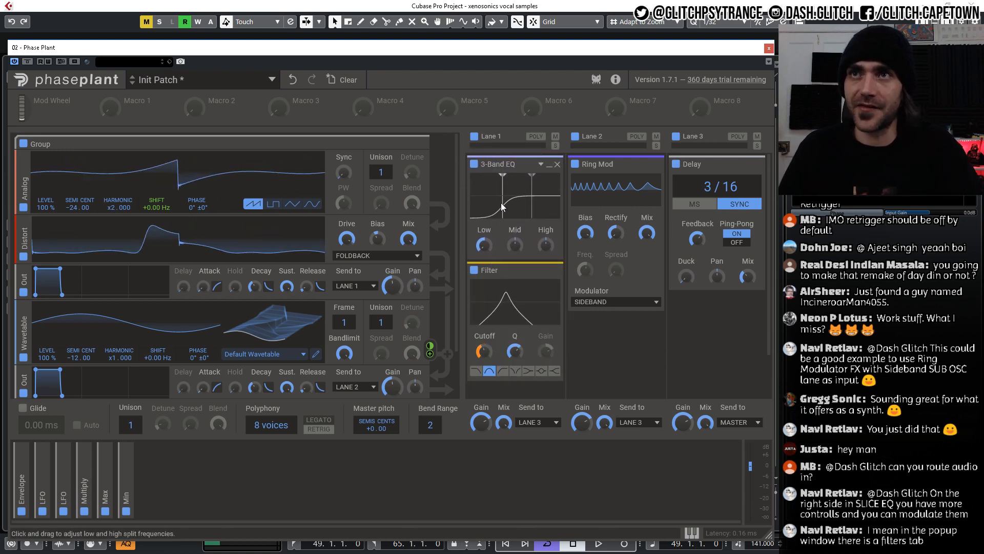
pyautogui.click(548, 166)
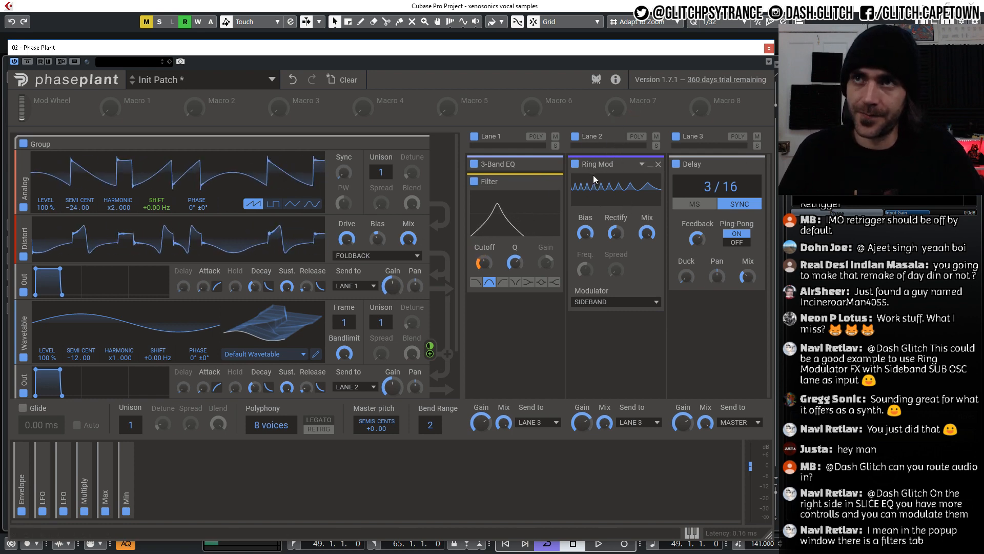
pyautogui.click(585, 341)
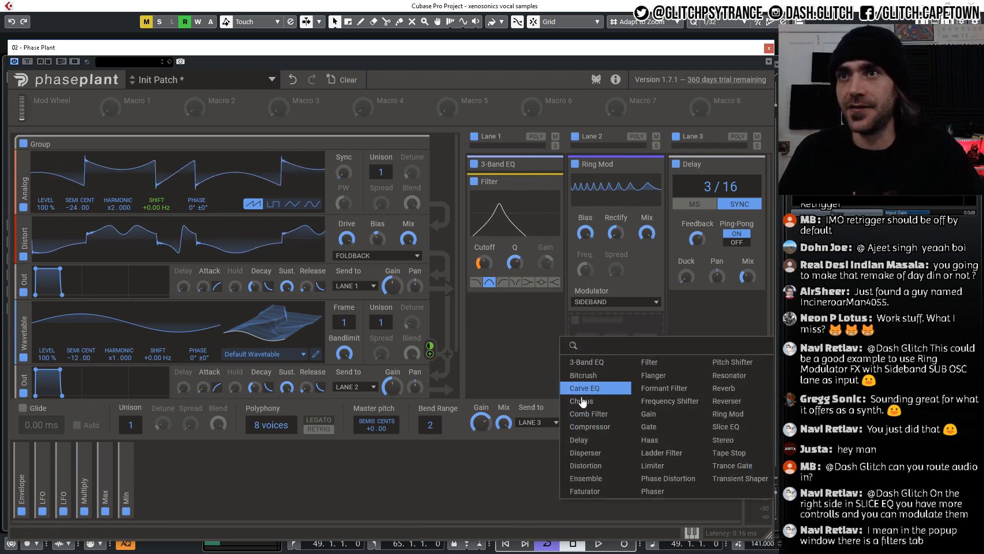
pyautogui.click(587, 362)
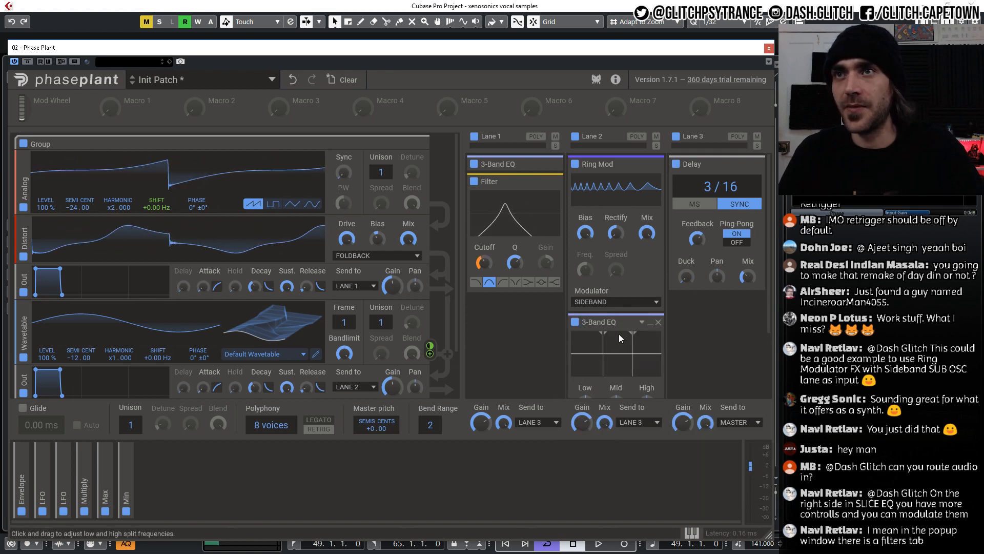
pyautogui.click(658, 323)
# Add a Slice EQ below the Ring Mod in Lane 2, open its editor and start playback.
pyautogui.click(659, 330)
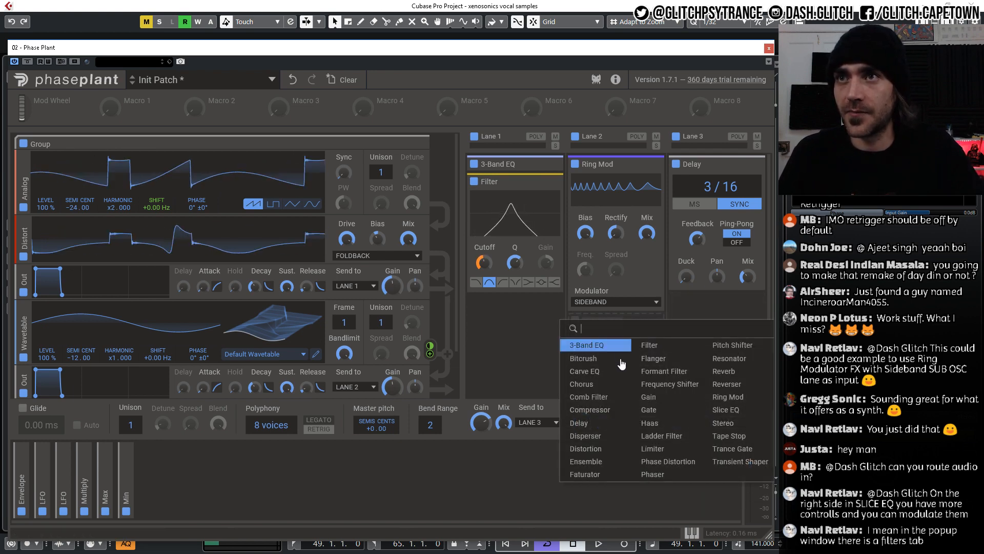
pyautogui.click(726, 410)
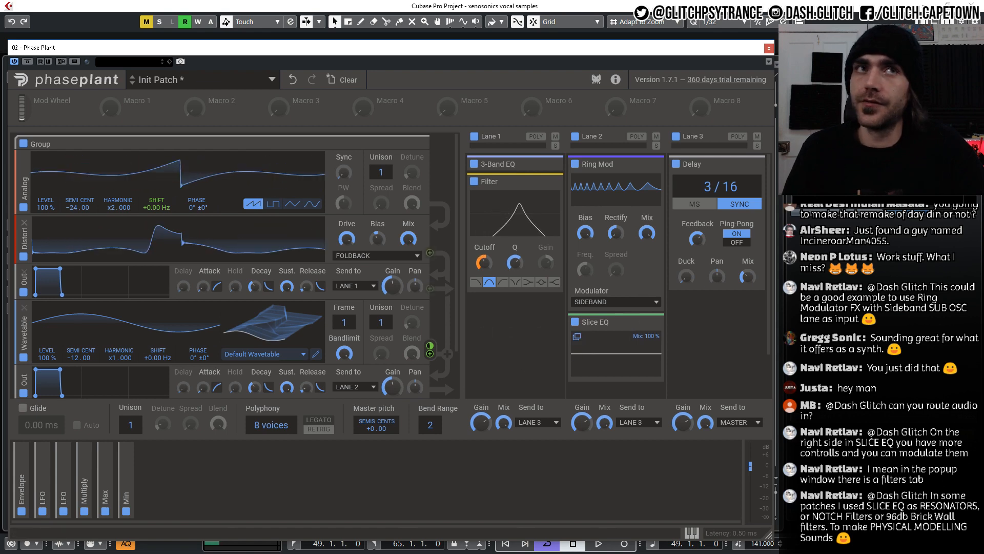
pyautogui.click(576, 337)
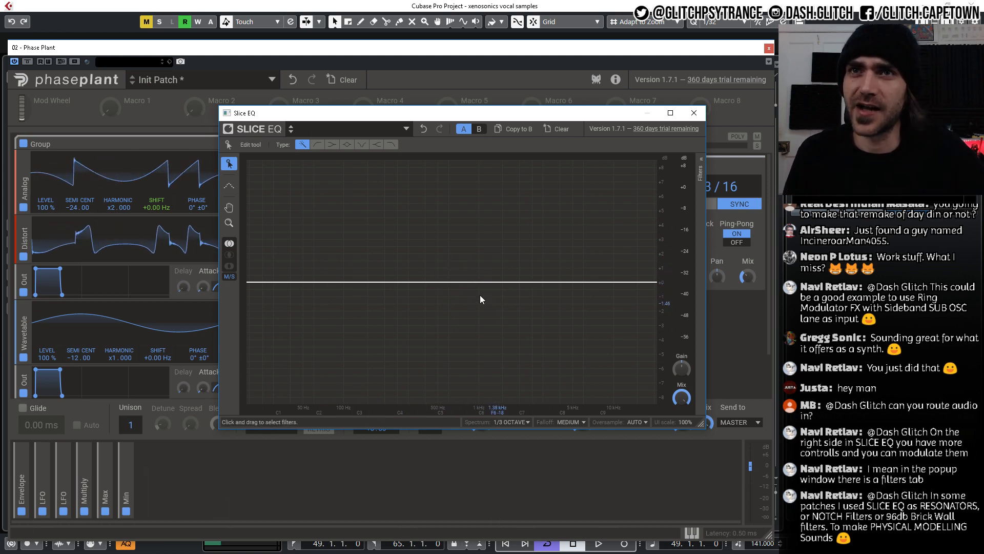
pyautogui.click(512, 472)
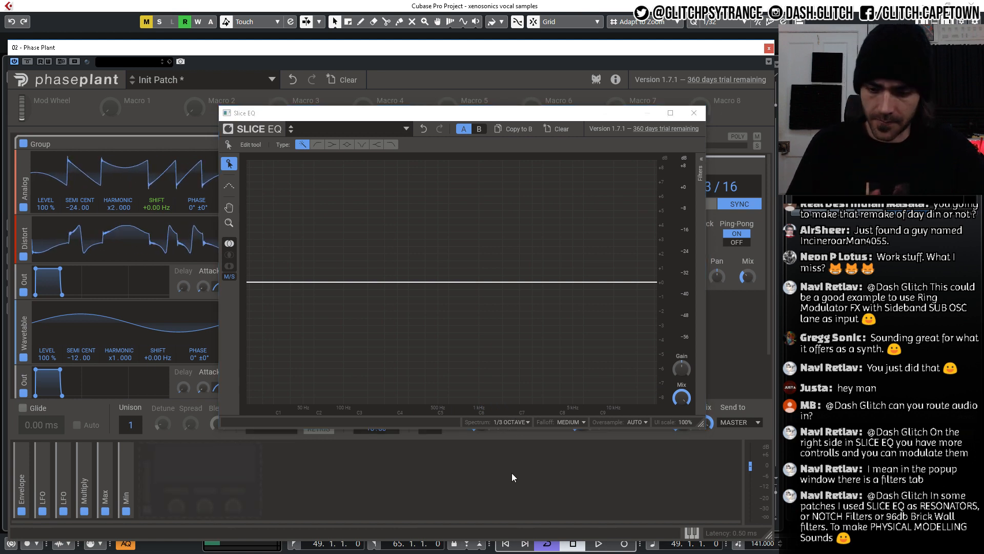
pyautogui.press('space')
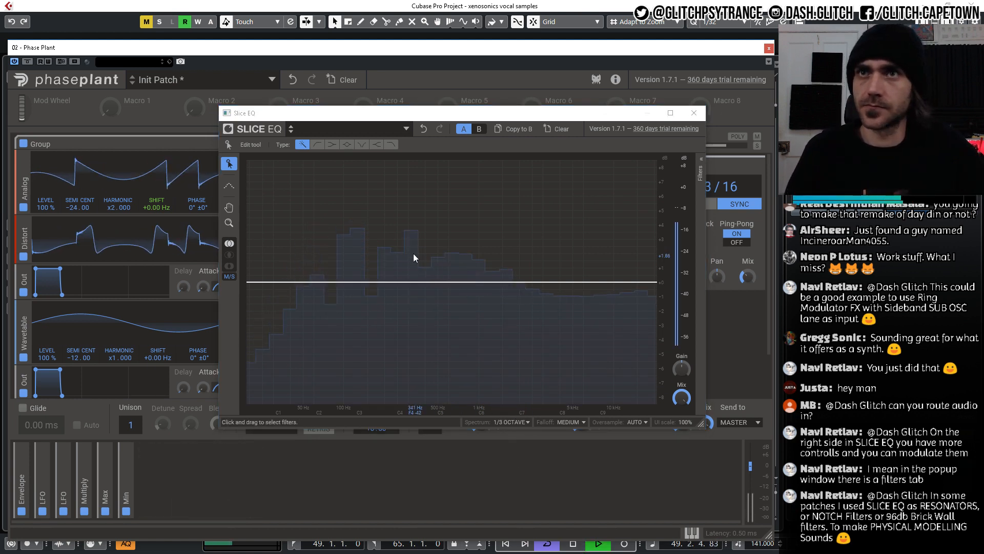
# Shape the Slice EQ with a broad cut at about 87 Hz, boosts above 1 kHz and 10 kHz, and a shallow dip below each boost.
pyautogui.click(429, 294)
pyautogui.doubleClick(424, 293)
pyautogui.moveTo(422, 292); pyautogui.dragTo(337, 371)
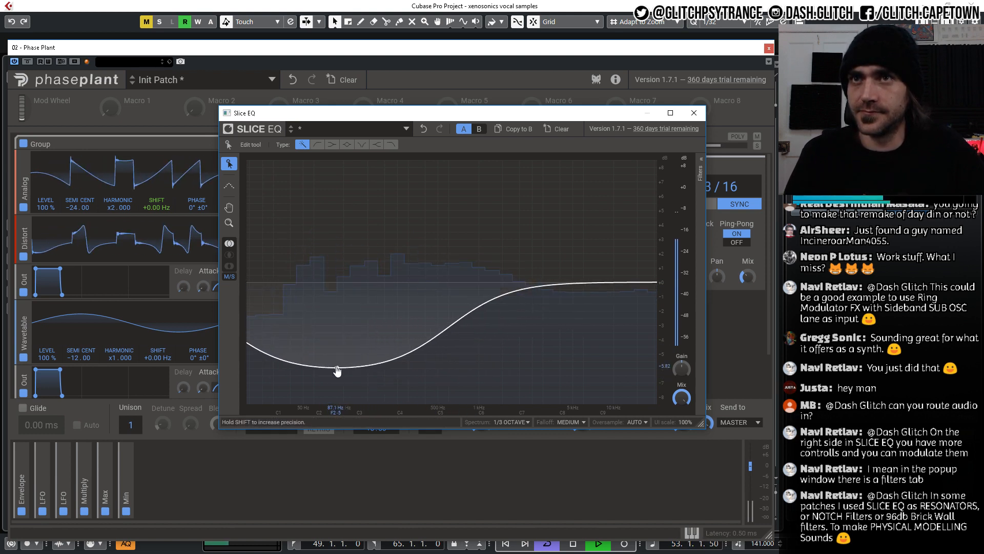
pyautogui.moveTo(515, 285); pyautogui.dragTo(491, 207)
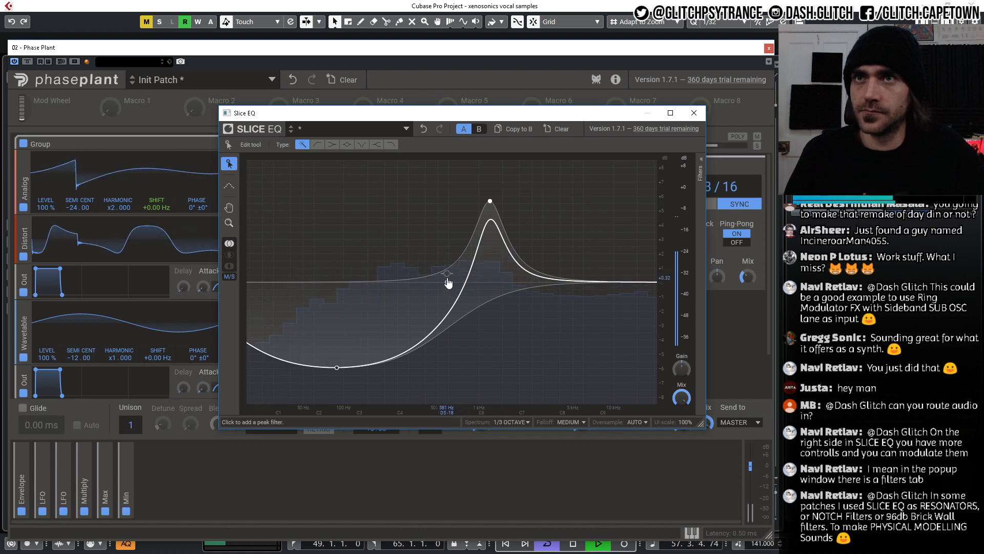
pyautogui.moveTo(448, 283); pyautogui.dragTo(455, 301)
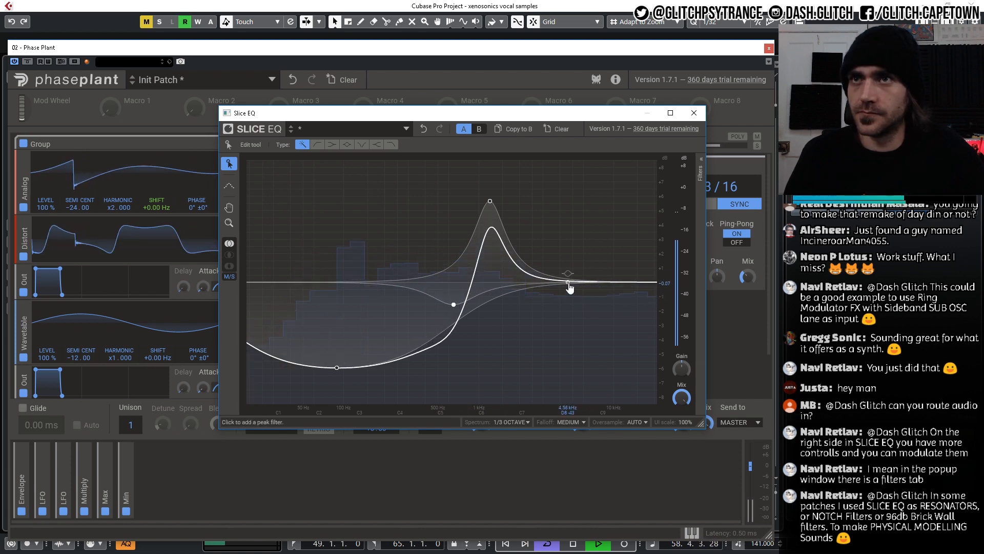
pyautogui.moveTo(571, 285); pyautogui.dragTo(630, 239)
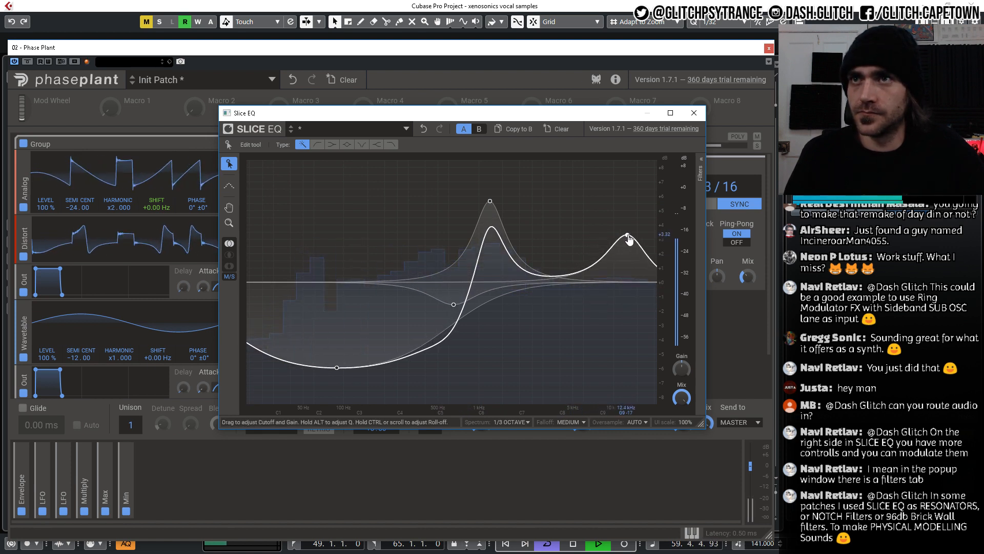
pyautogui.moveTo(513, 281); pyautogui.dragTo(581, 310)
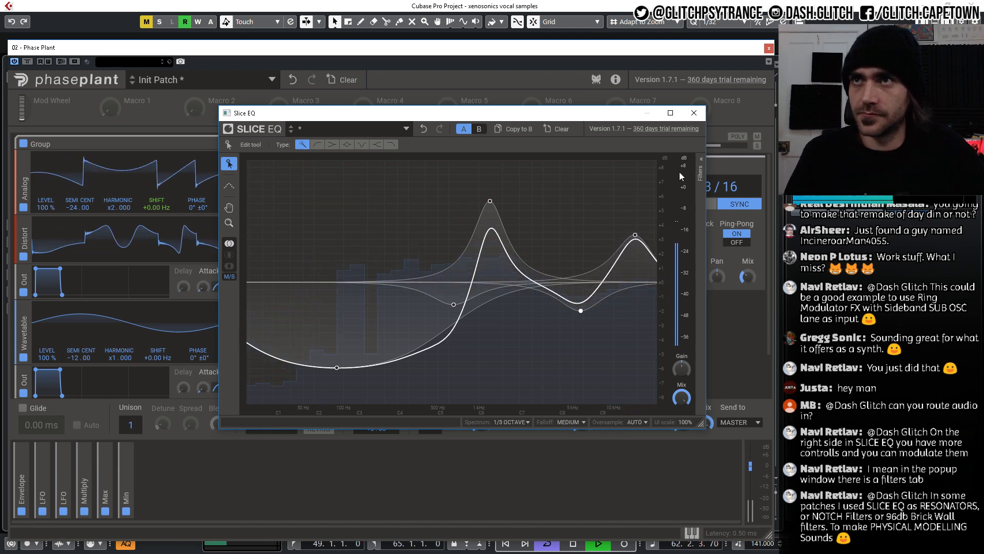
pyautogui.click(700, 116)
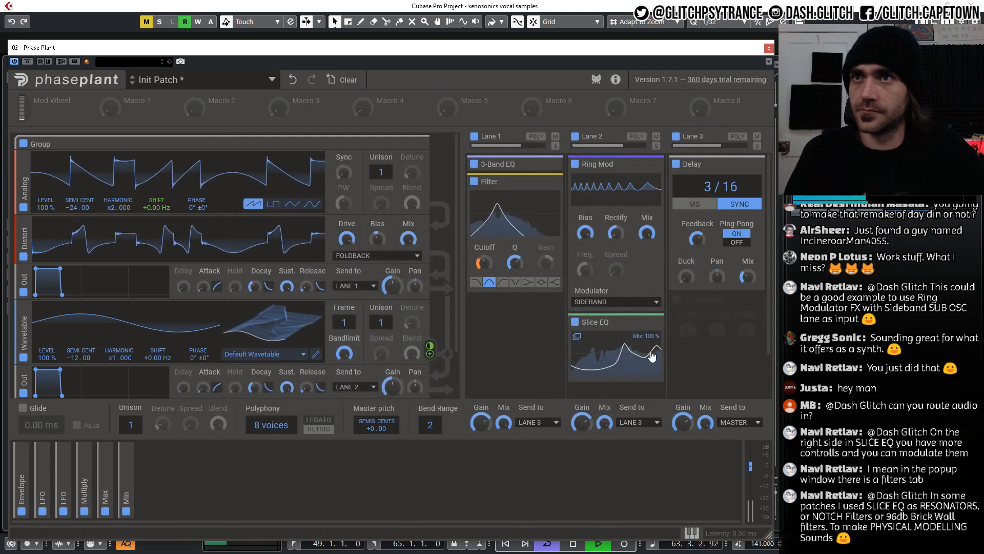
# Move the Delay from Lane 3 to the end of Lane 1 and collapse the modules in Lanes 1 and 2.
pyautogui.click(651, 170)
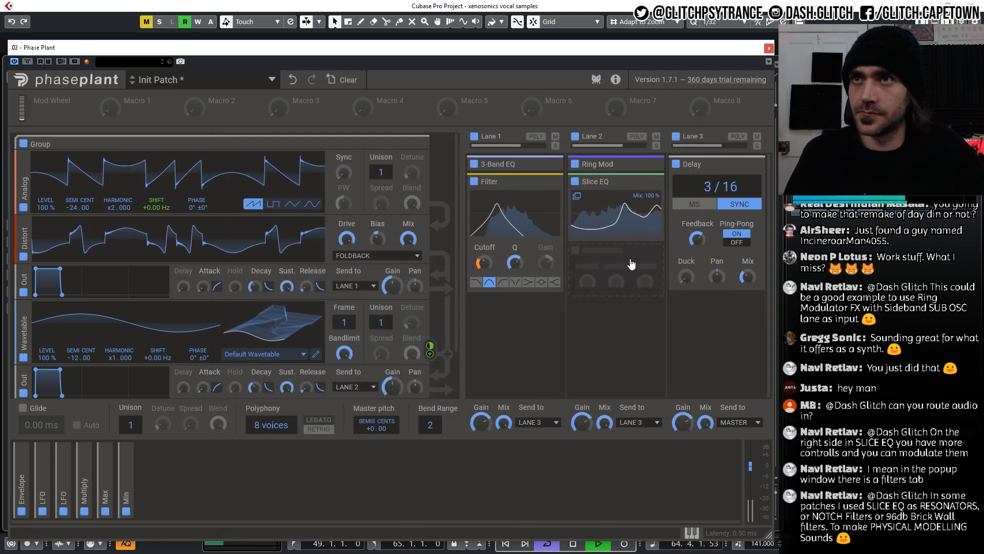
pyautogui.click(650, 181)
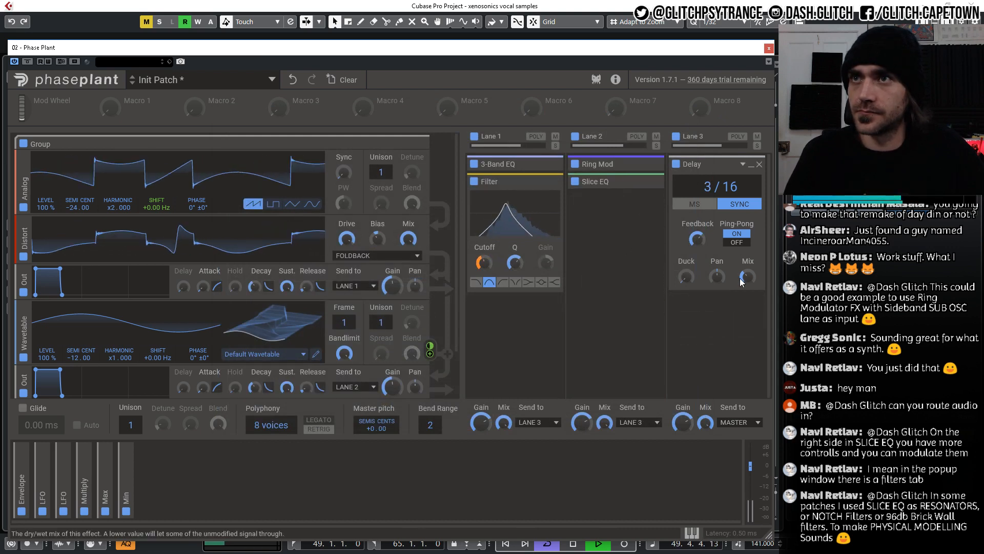
pyautogui.moveTo(702, 164); pyautogui.dragTo(526, 291)
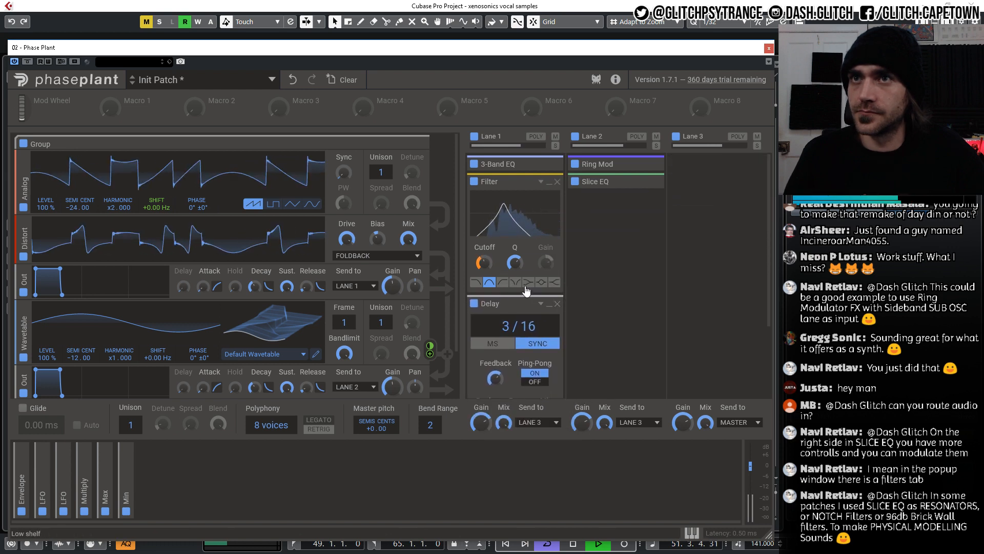
pyautogui.click(549, 182)
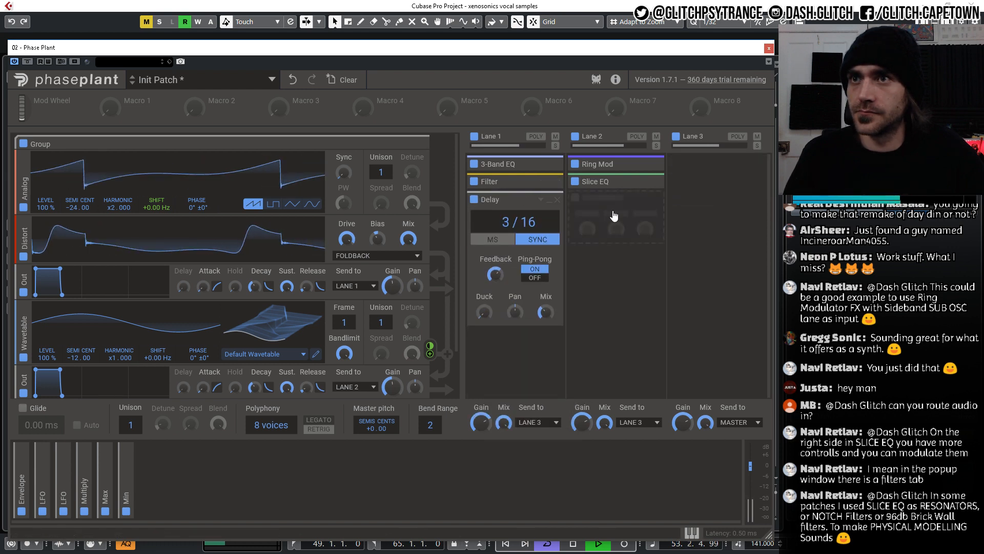
pyautogui.click(550, 203)
# Add a Reverb below the Slice EQ in Lane 2 and adjust its decay and mix.
pyautogui.click(605, 199)
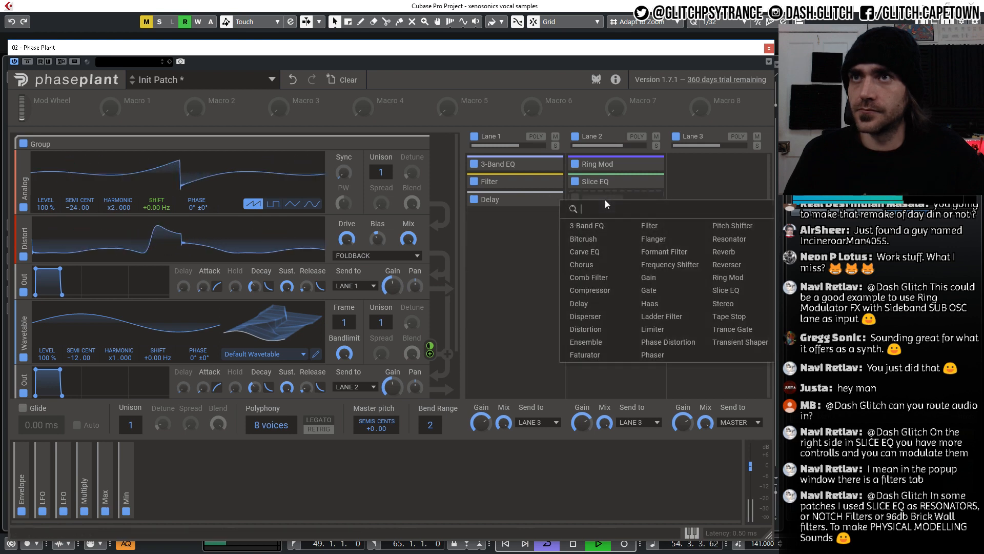
pyautogui.click(732, 252)
pyautogui.moveTo(646, 273)
pyautogui.mouseDown()
pyautogui.moveTo(646, 259)
pyautogui.moveTo(644, 271)
pyautogui.mouseUp()
pyautogui.moveTo(582, 231); pyautogui.dragTo(583, 239)
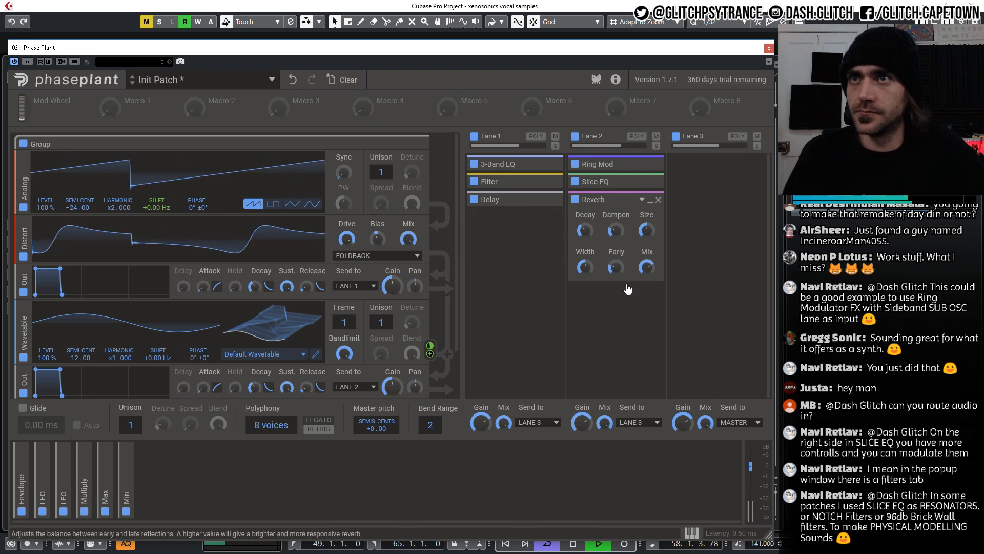
pyautogui.moveTo(651, 267); pyautogui.dragTo(651, 272)
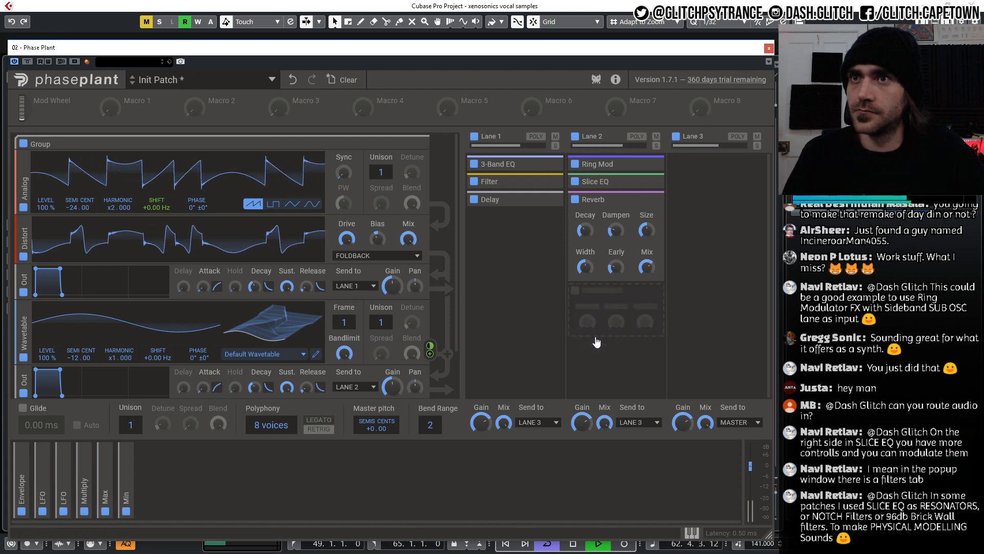
# Add a 3-Band EQ to Lane 3, cut its low band, lower the low split frequency and stop playback.
pyautogui.click(711, 175)
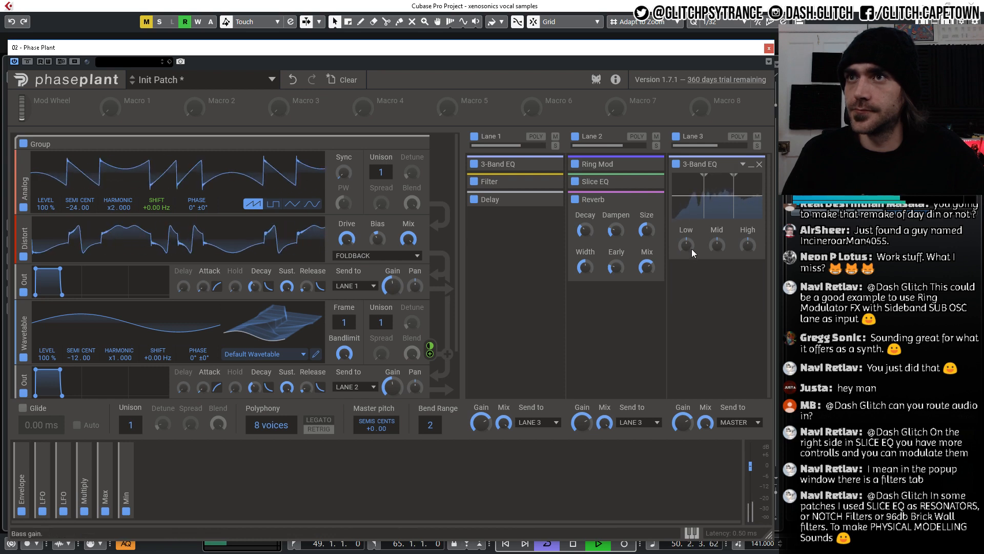
pyautogui.moveTo(688, 246); pyautogui.dragTo(688, 303)
pyautogui.moveTo(703, 198); pyautogui.dragTo(699, 199)
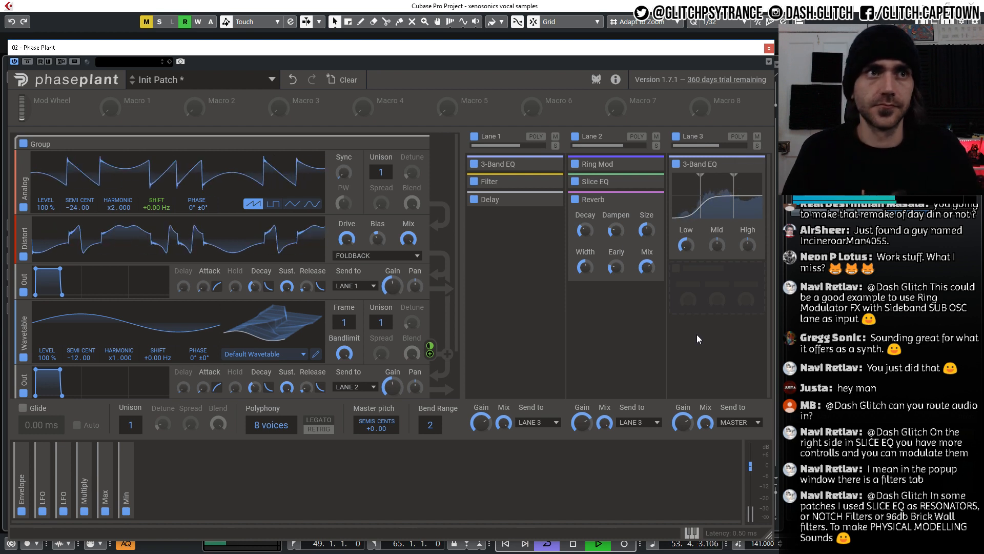
pyautogui.press('space')
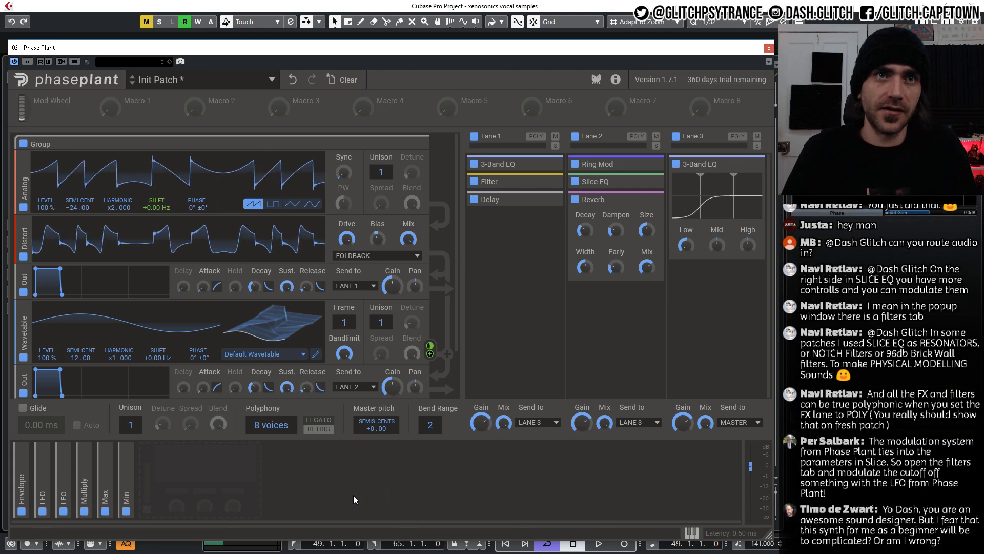
pyautogui.click(197, 479)
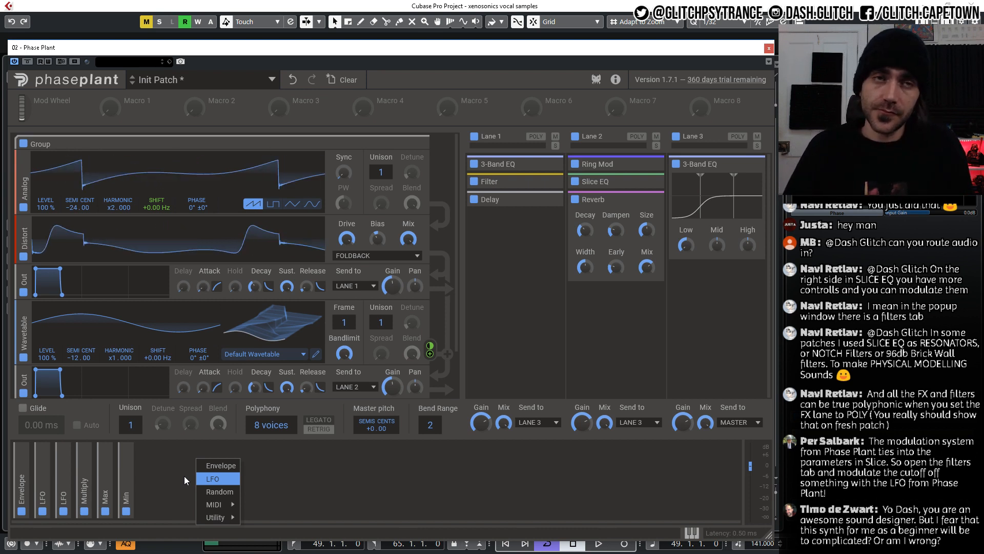
pyautogui.click(213, 478)
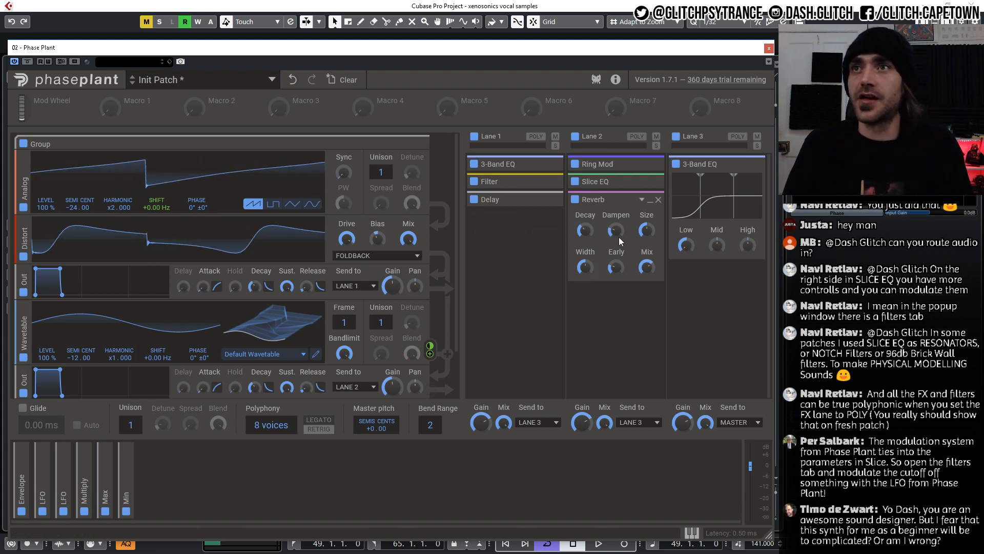
# Open the Slice EQ editor from Lane 2, show its filter list and select the 14.4 kHz peak.
pyautogui.click(610, 181)
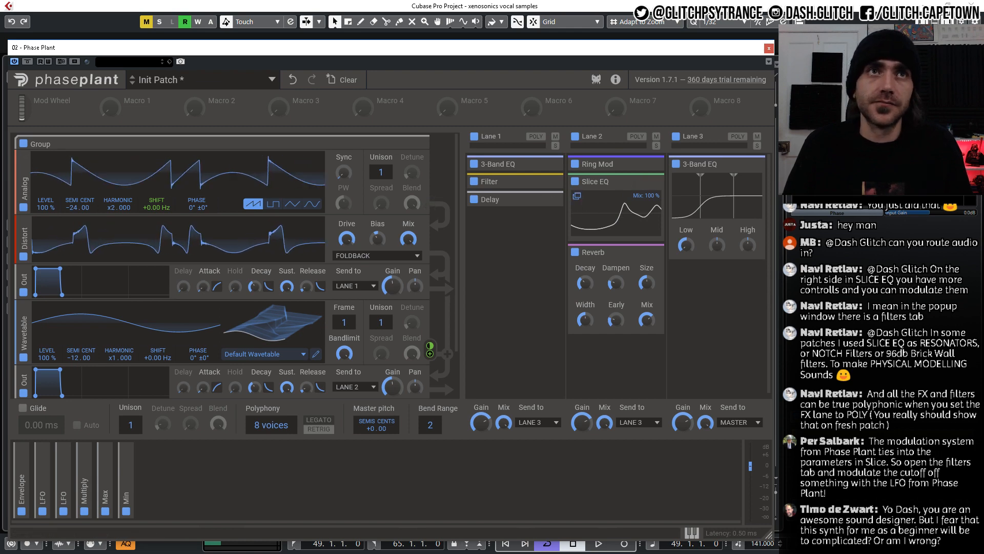
pyautogui.click(577, 196)
pyautogui.click(590, 280)
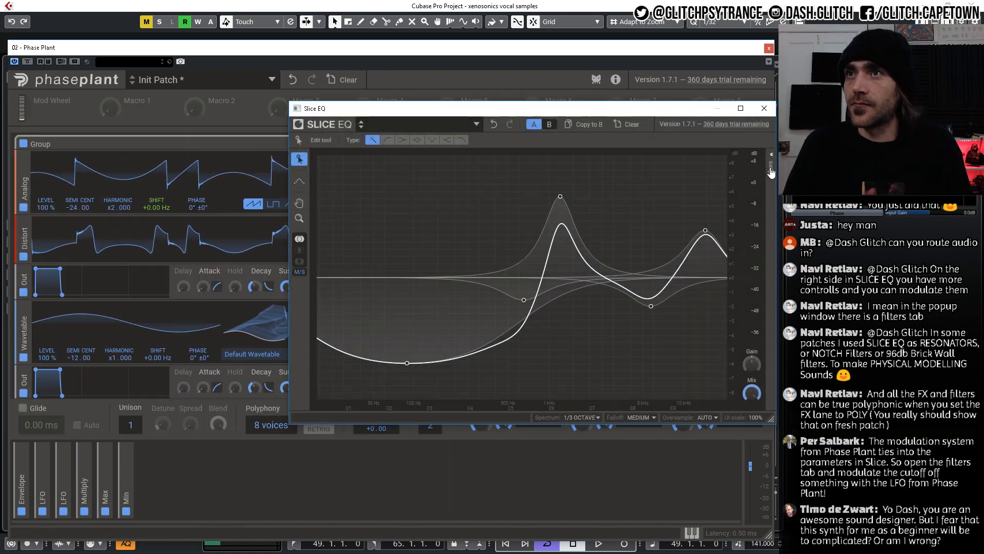
pyautogui.click(770, 168)
pyautogui.click(630, 231)
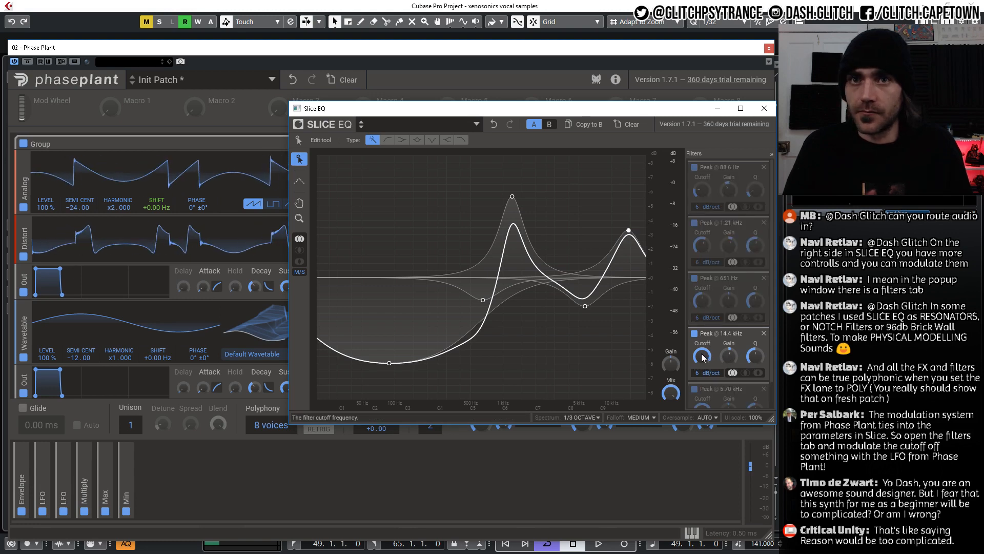
# Add a sine LFO, lower the highest Slice EQ peak to 8.72 kHz and assign the LFO to its cutoff.
pyautogui.click(158, 492)
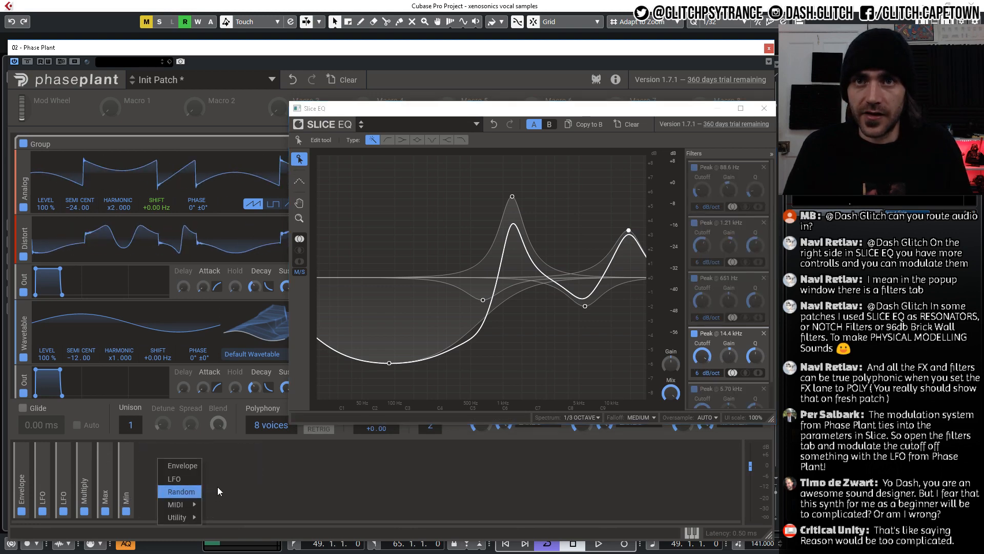
pyautogui.click(174, 478)
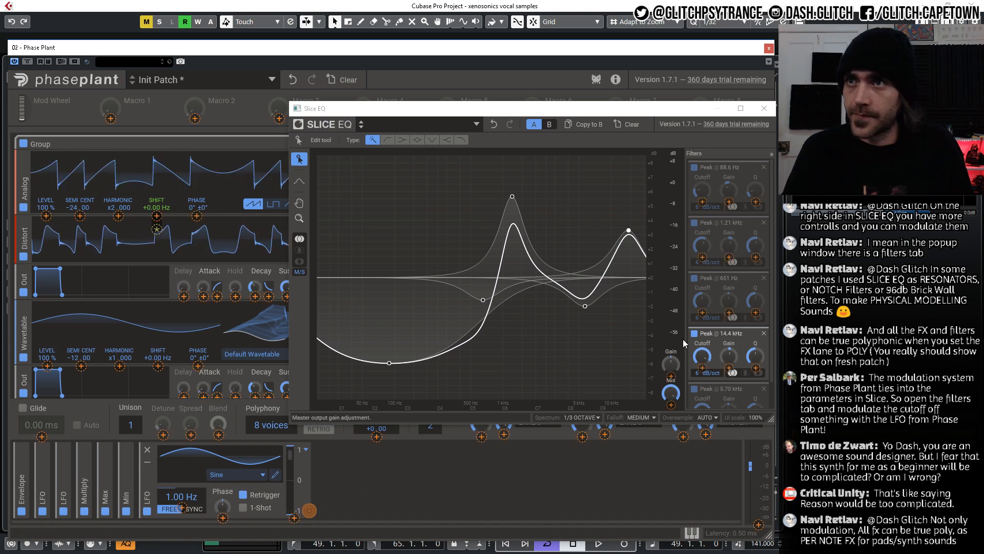
pyautogui.moveTo(310, 510); pyautogui.dragTo(703, 371)
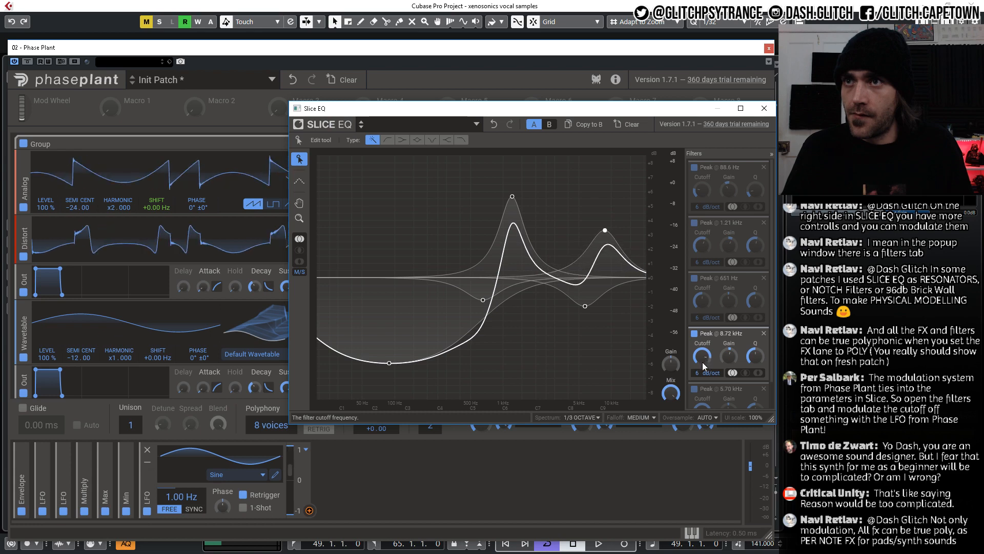
pyautogui.click(310, 511)
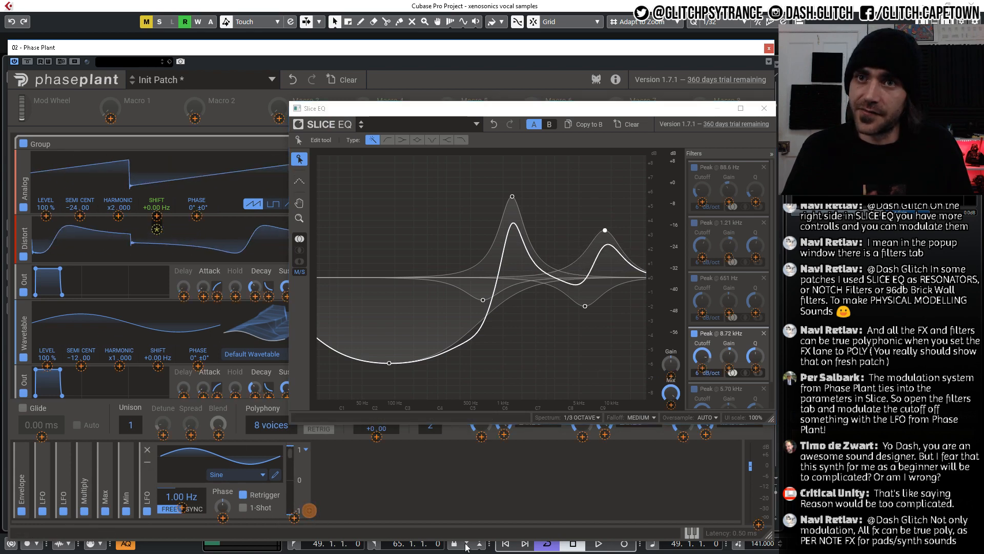
pyautogui.moveTo(310, 511); pyautogui.dragTo(769, 302)
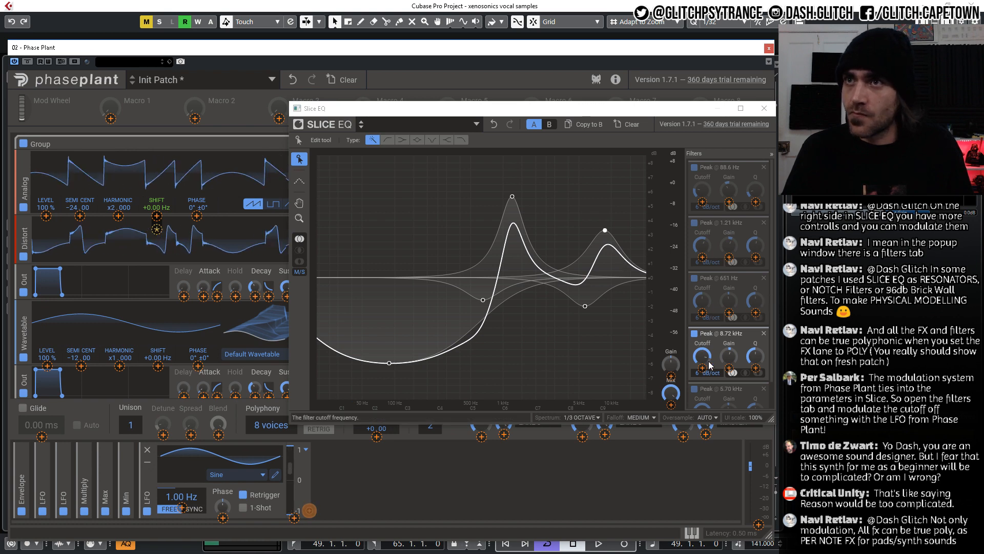
pyautogui.moveTo(710, 365); pyautogui.dragTo(705, 370)
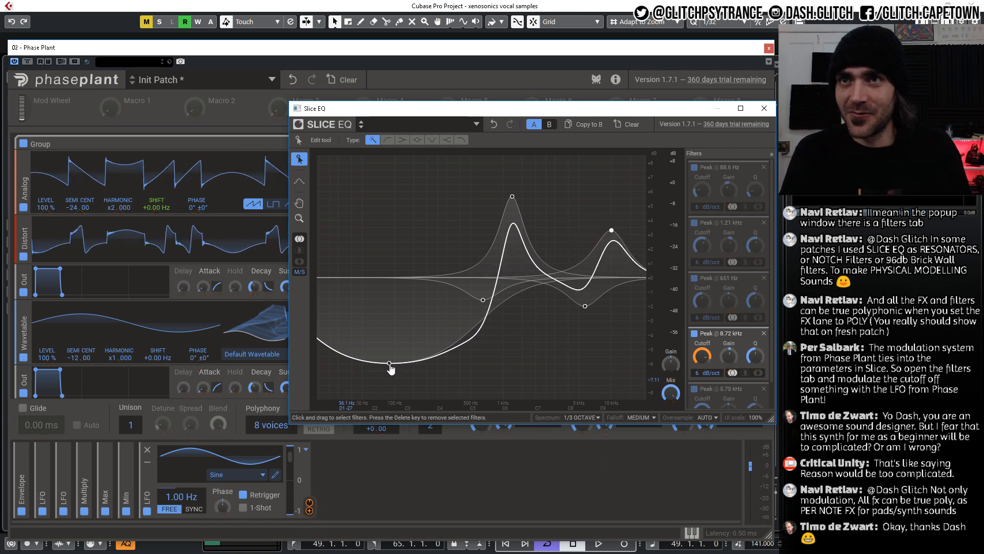
# Expand the 0.84 Hz LFO and try to assign it to the cutoff of the low 88.6 Hz peak.
pyautogui.click(64, 466)
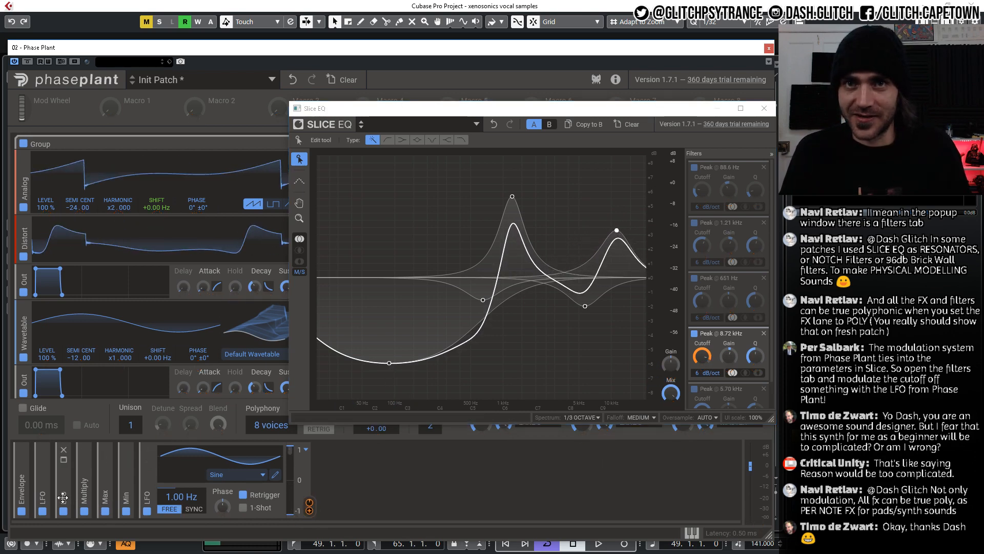
pyautogui.click(64, 467)
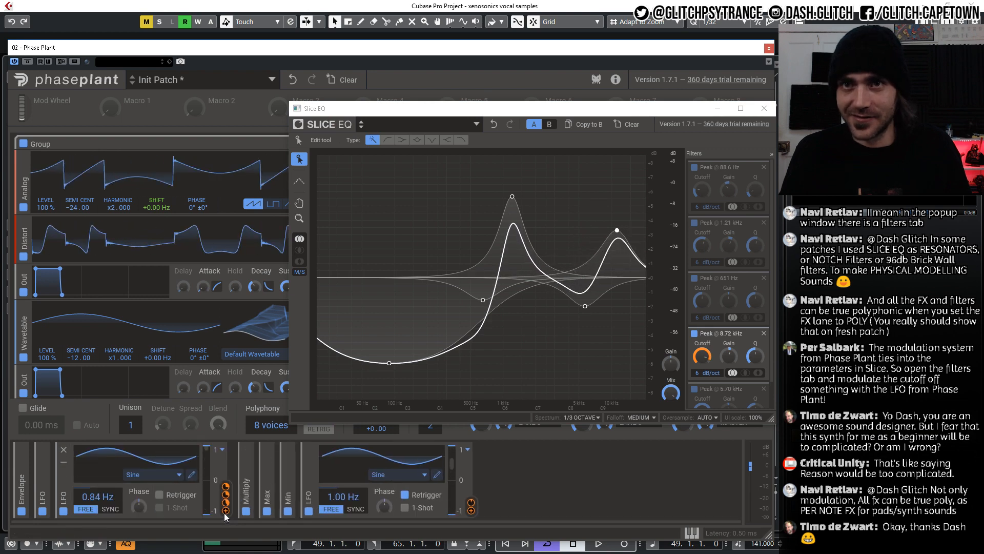
pyautogui.click(226, 510)
pyautogui.click(391, 365)
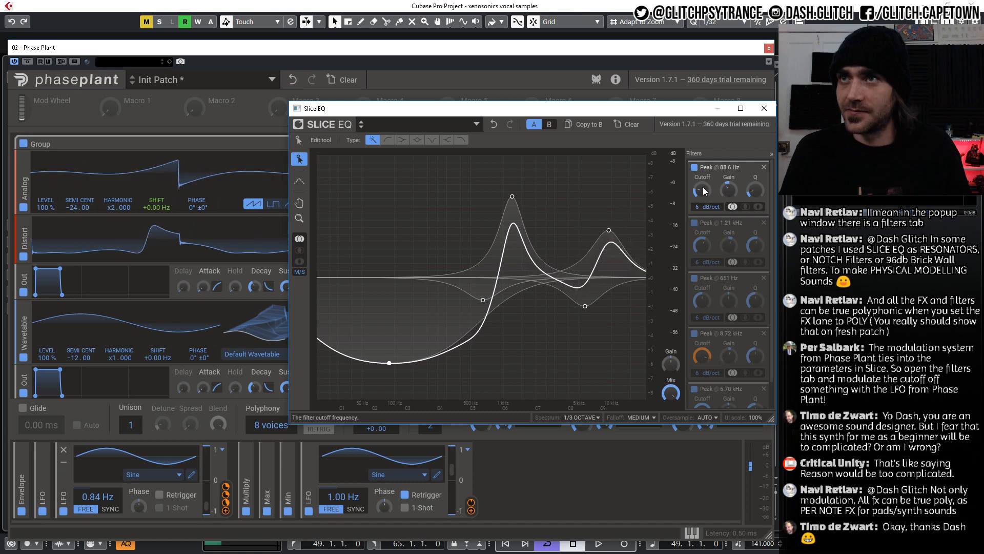
pyautogui.click(226, 510)
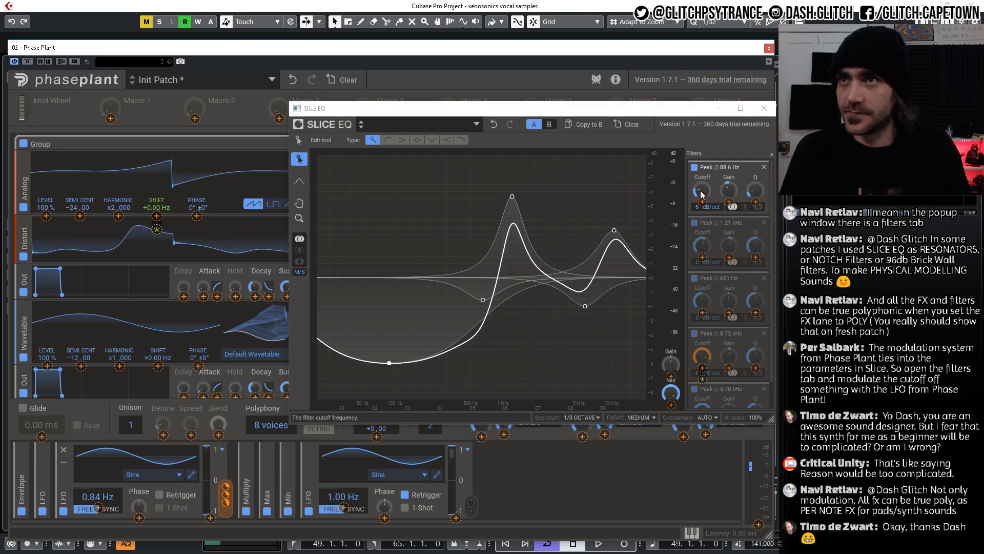
pyautogui.moveTo(702, 202)
pyautogui.mouseDown()
pyautogui.moveTo(702, 124)
pyautogui.moveTo(702, 204)
pyautogui.mouseUp()
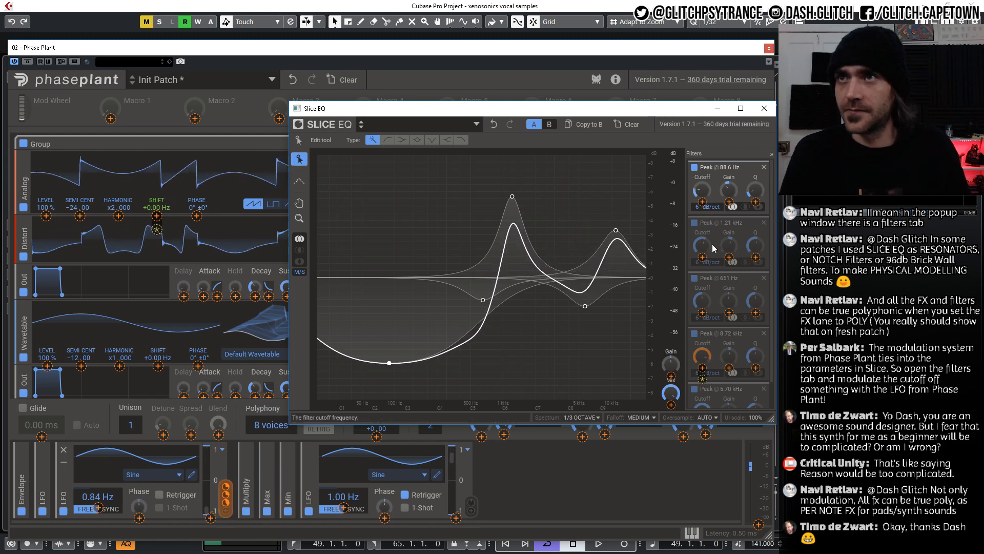
pyautogui.click(512, 197)
pyautogui.click(709, 165)
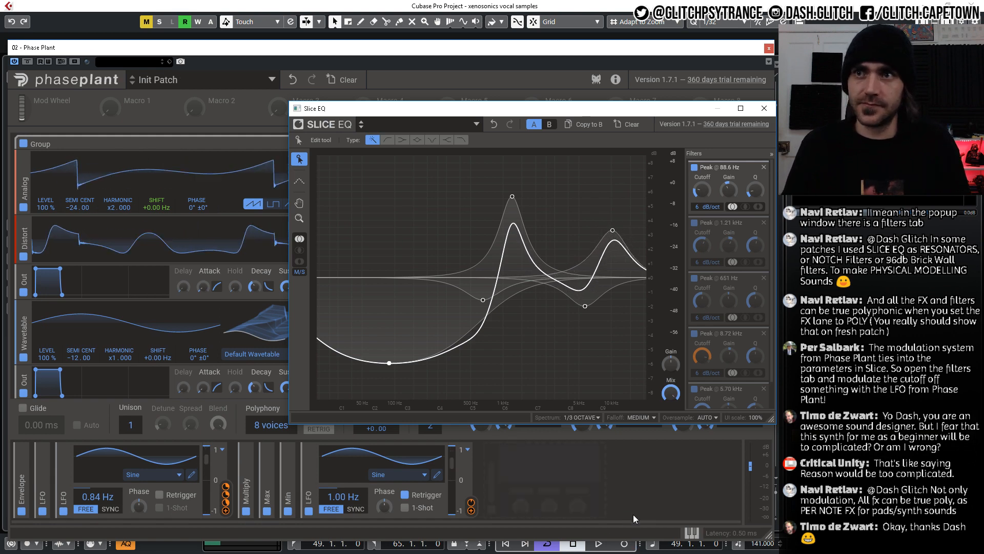
# Start playback and solo the Phase Plant 03 track, moving the synth window aside to reach it.
pyautogui.click(764, 69)
pyautogui.press('space')
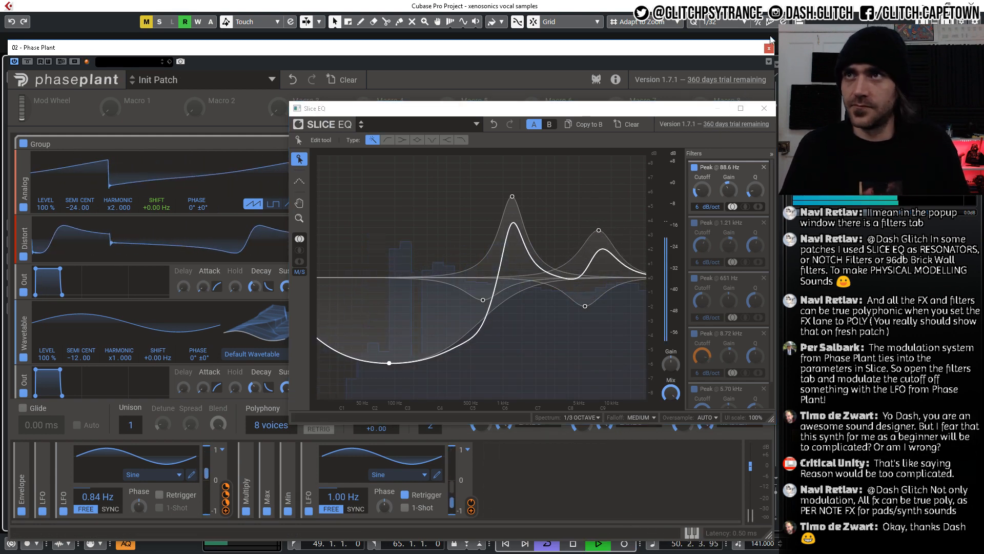
pyautogui.moveTo(267, 48); pyautogui.dragTo(458, 38)
pyautogui.click(136, 152)
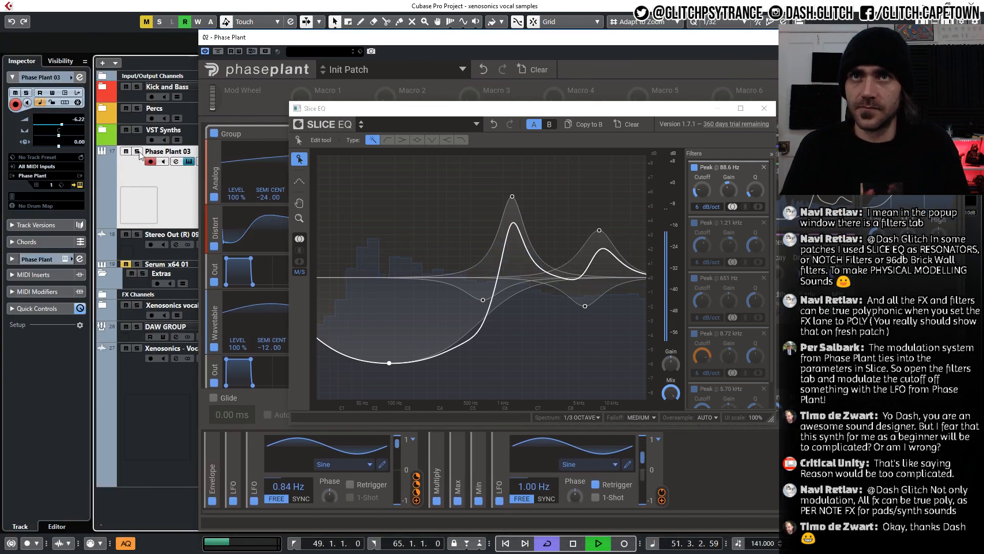
pyautogui.moveTo(626, 40); pyautogui.dragTo(382, 38)
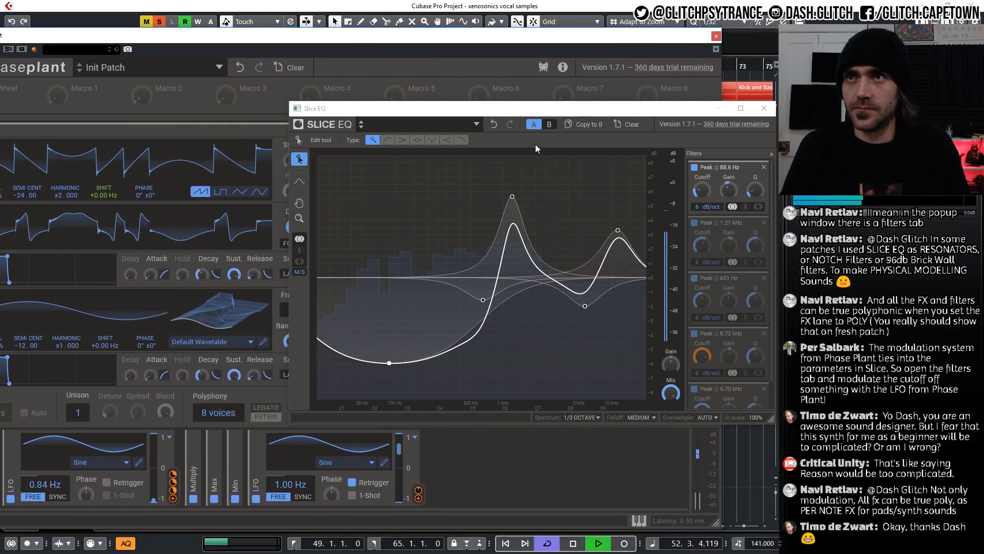
# Raise and widen the LFO-modulated peak to a Q of about 0.3, centre it at 4.36 kHz, and set its LFO rate to 1.15 Hz.
pyautogui.moveTo(296, 475); pyautogui.dragTo(296, 446)
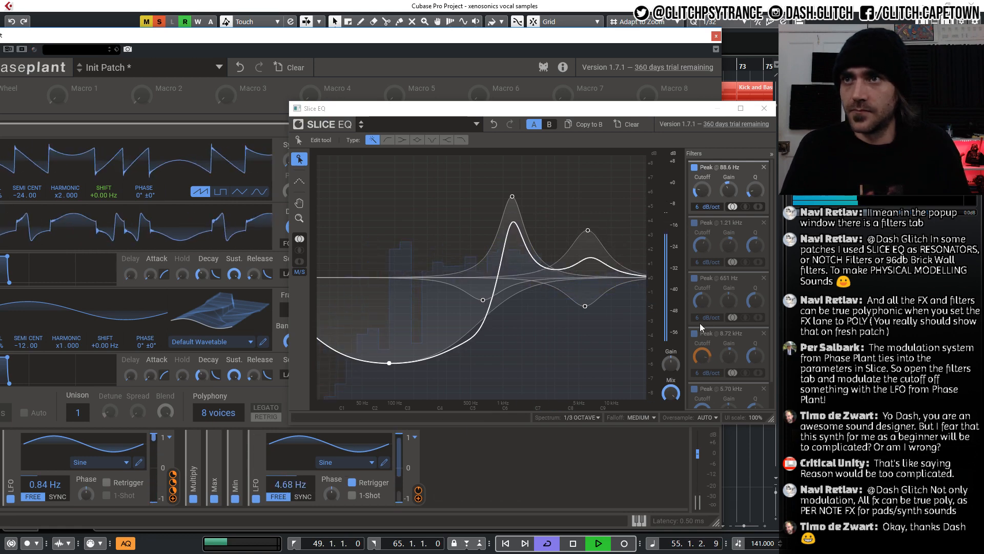
pyautogui.click(721, 340)
pyautogui.moveTo(755, 356); pyautogui.dragTo(752, 384)
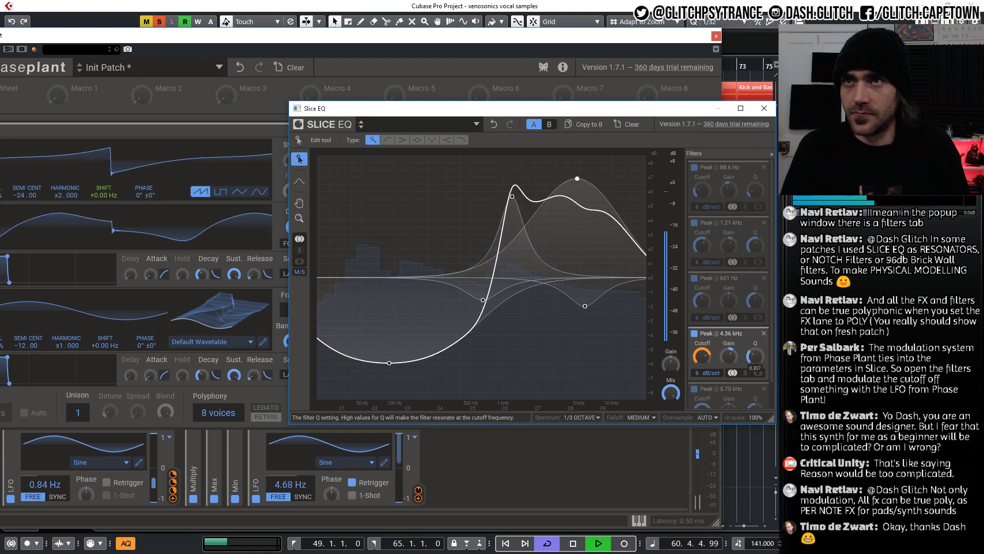
pyautogui.moveTo(288, 485); pyautogui.dragTo(288, 531)
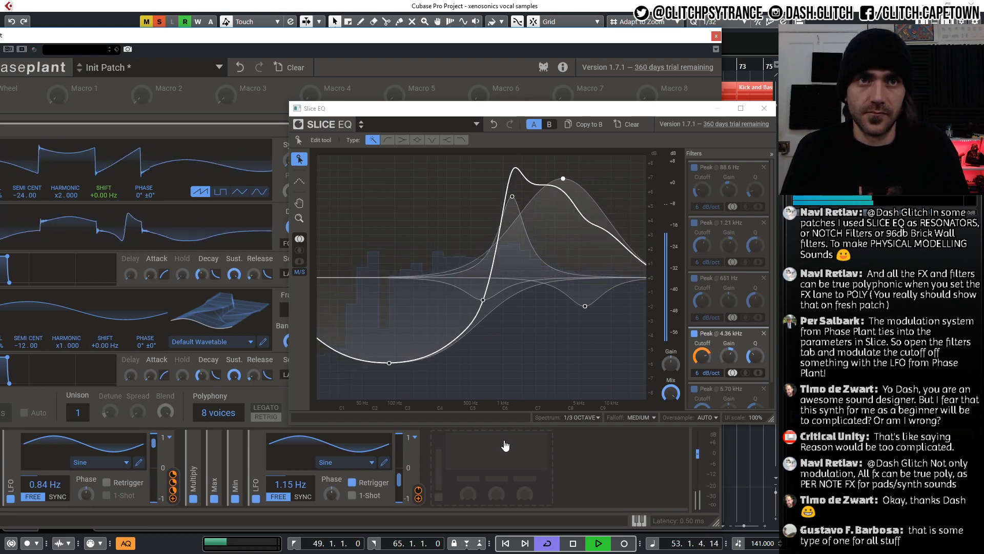
# Close the Slice EQ editor, collapse the module in Lane 2, bring the whole synth window back into view and stop playback.
pyautogui.click(768, 108)
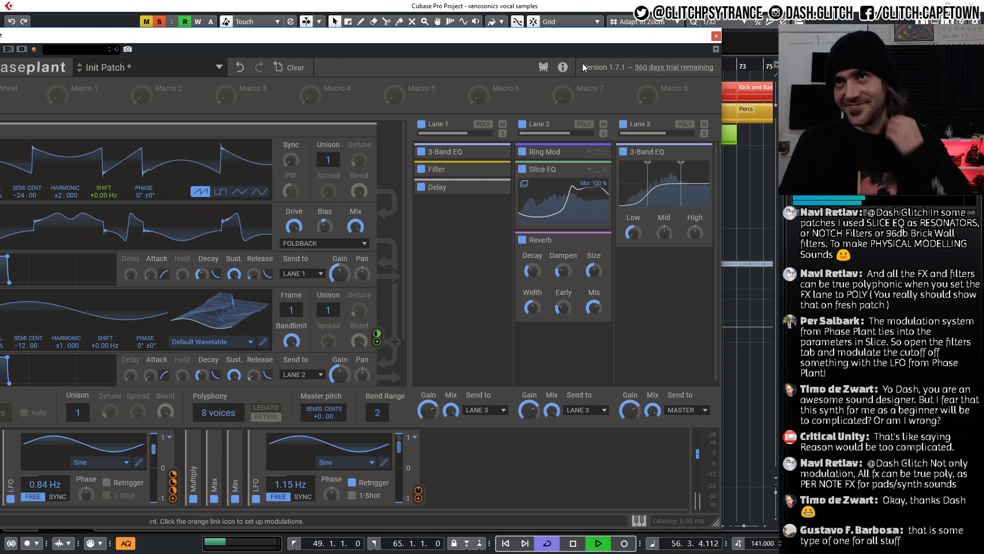
pyautogui.click(598, 170)
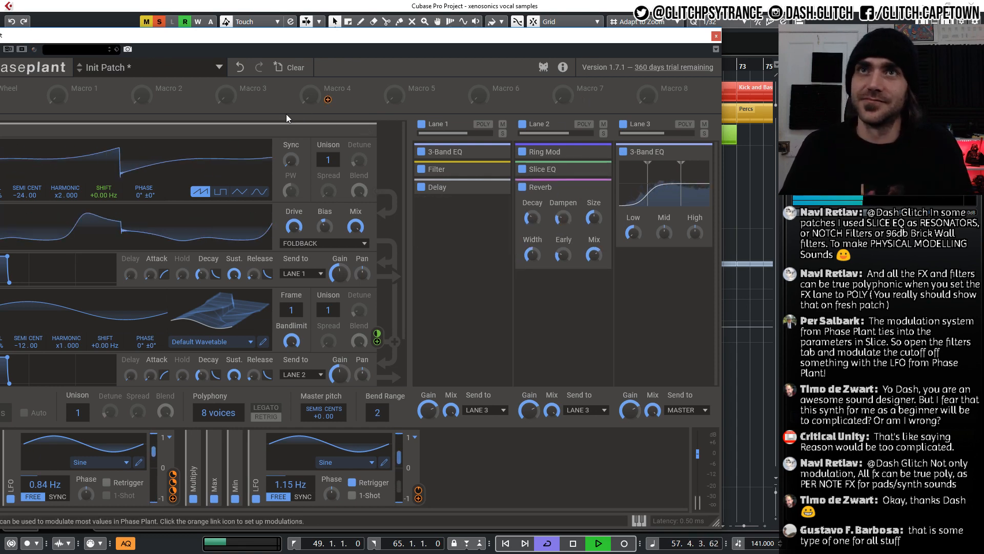
pyautogui.moveTo(304, 44); pyautogui.dragTo(359, 32)
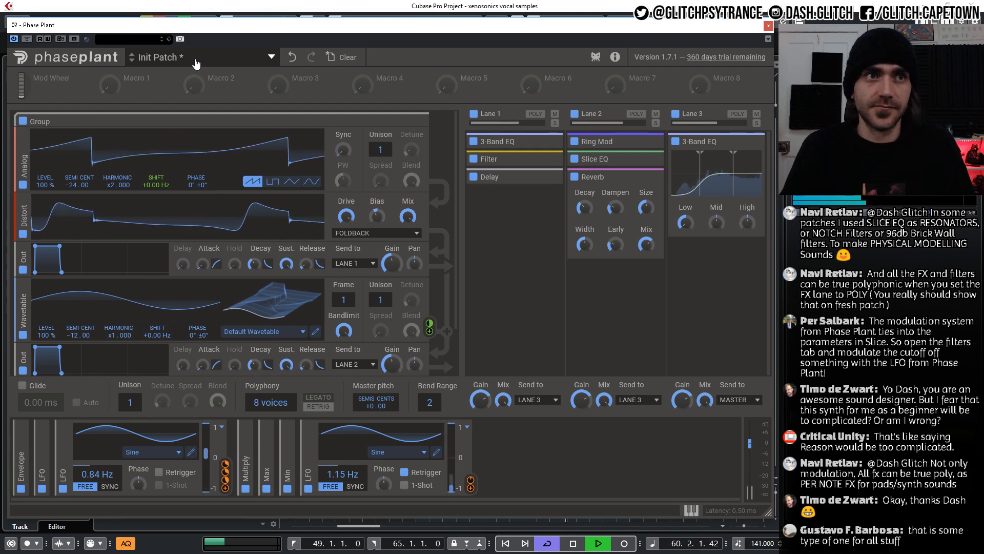
pyautogui.press('space')
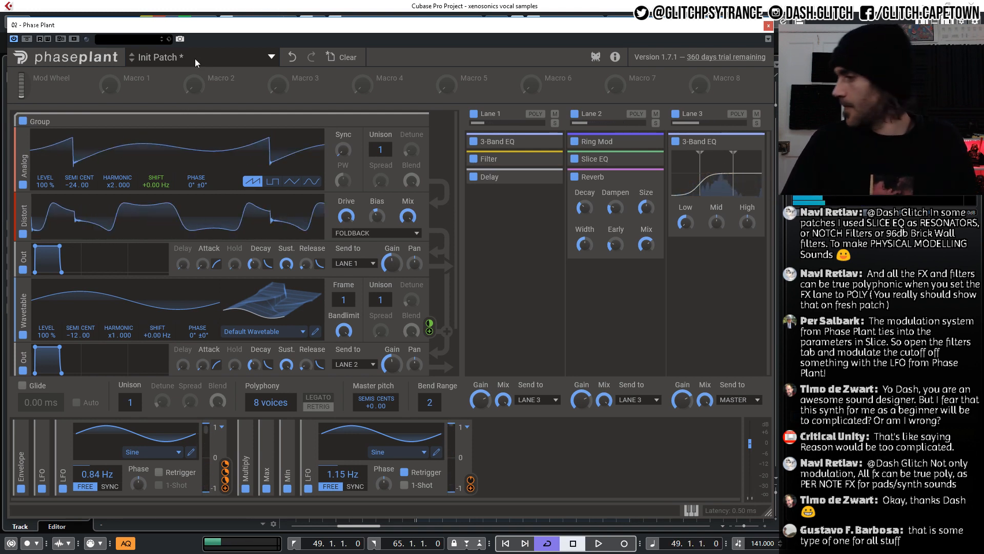
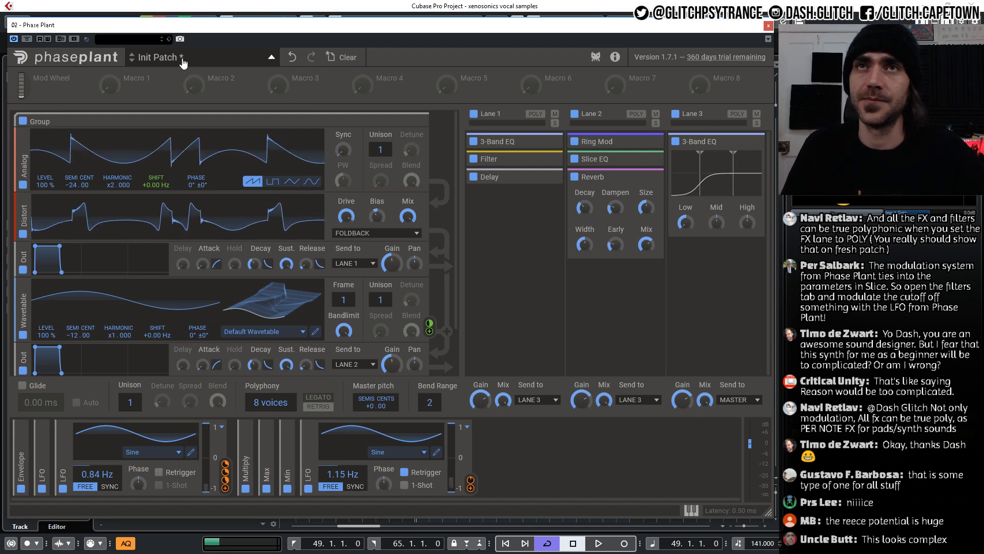
# Save the patch in User Presets as "Stream 4".
pyautogui.click(271, 57)
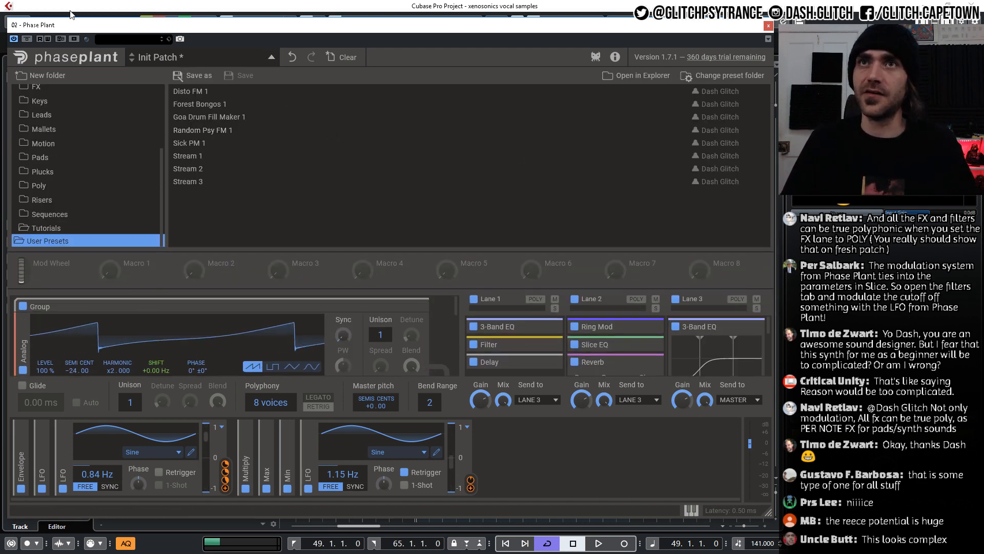
pyautogui.click(184, 76)
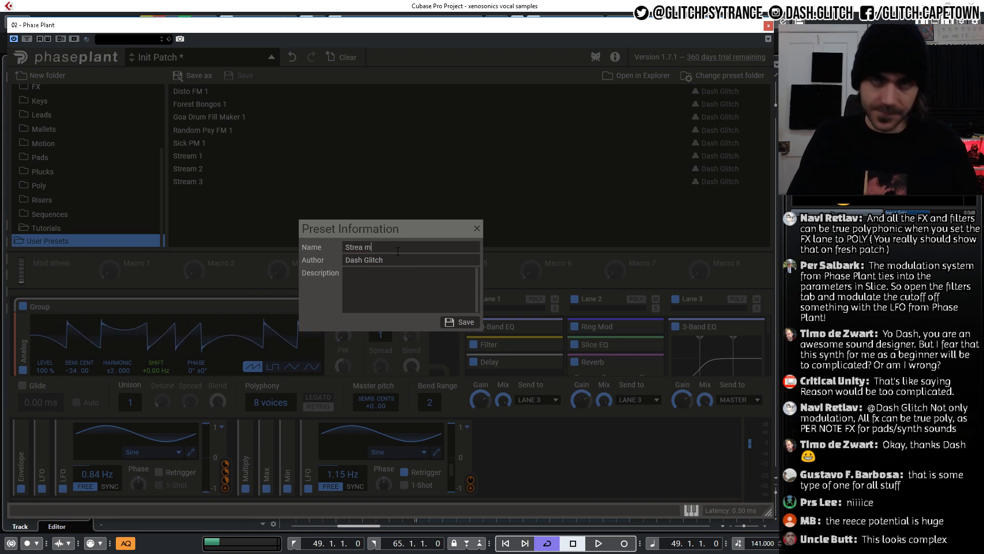
pyautogui.write('Stream')
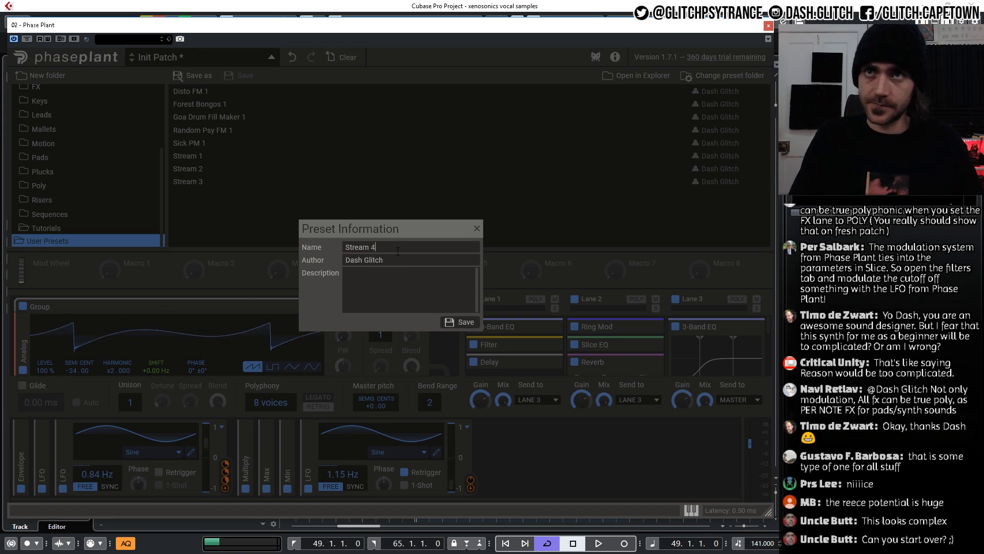
pyautogui.write(' 4')
pyautogui.press('Return')
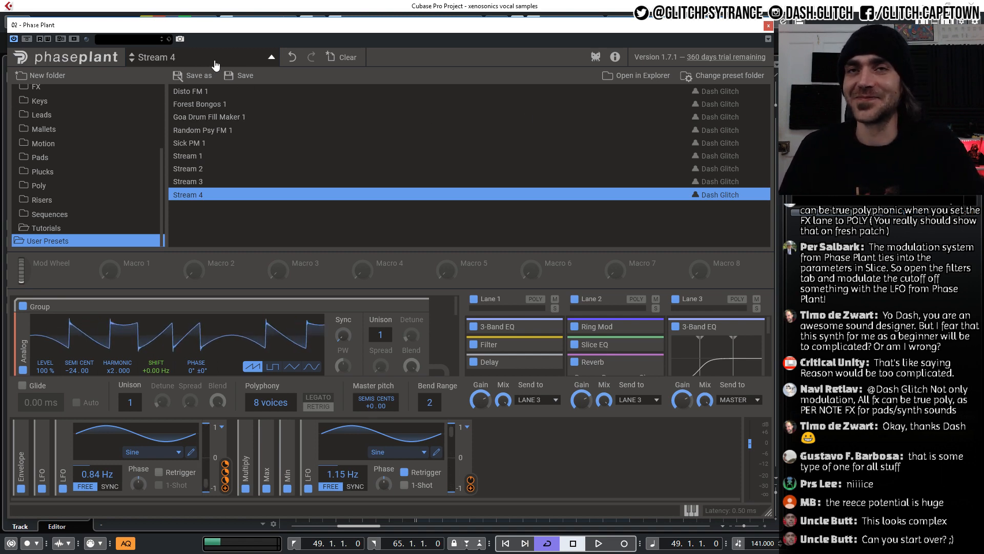
# Close the preset browser, clear the patch and add an Analog oscillator to the empty generator area.
pyautogui.click(271, 57)
pyautogui.click(342, 57)
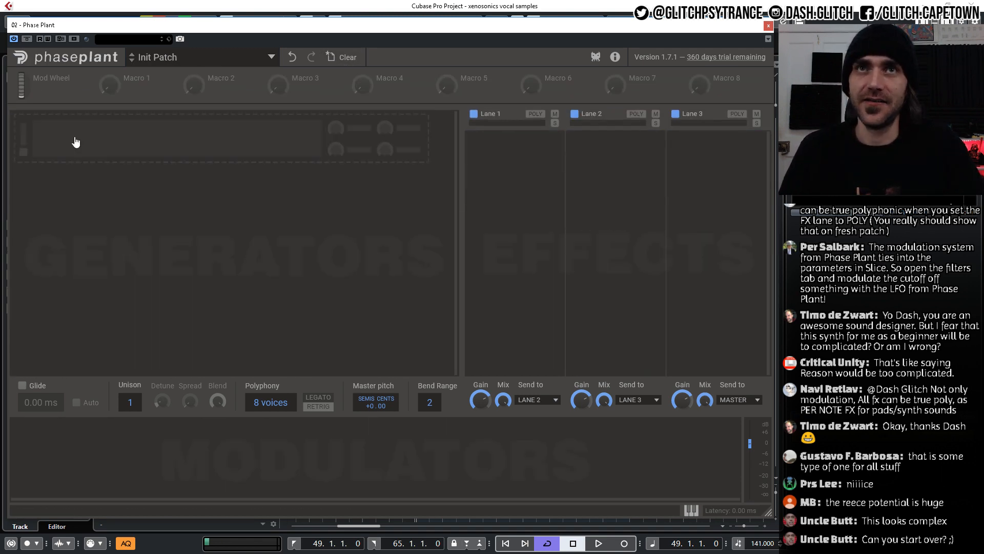
pyautogui.click(104, 137)
pyautogui.click(124, 174)
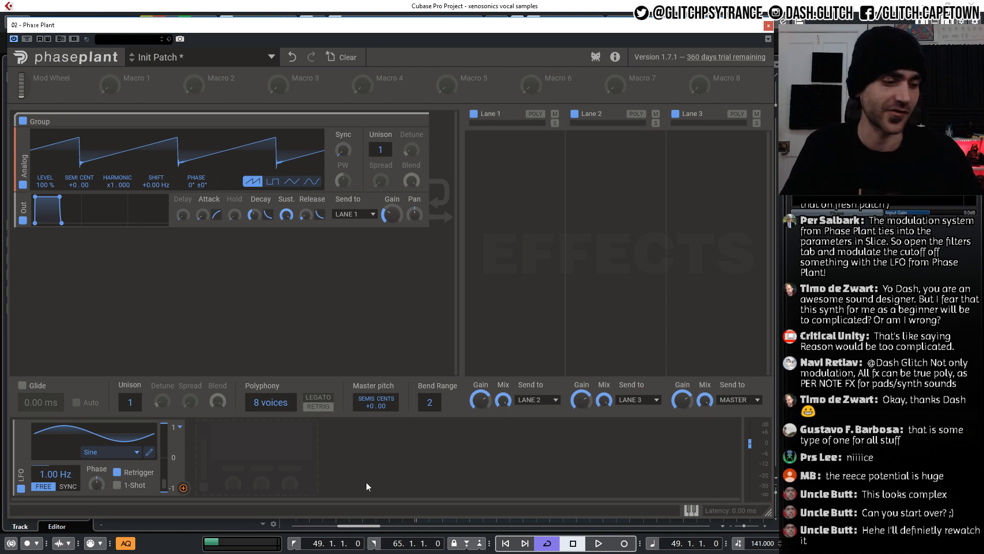
# Add a Filter to Lane 1 in poly mode and modulate its cutoff with the LFO running at 0.43 Hz.
pyautogui.click(501, 156)
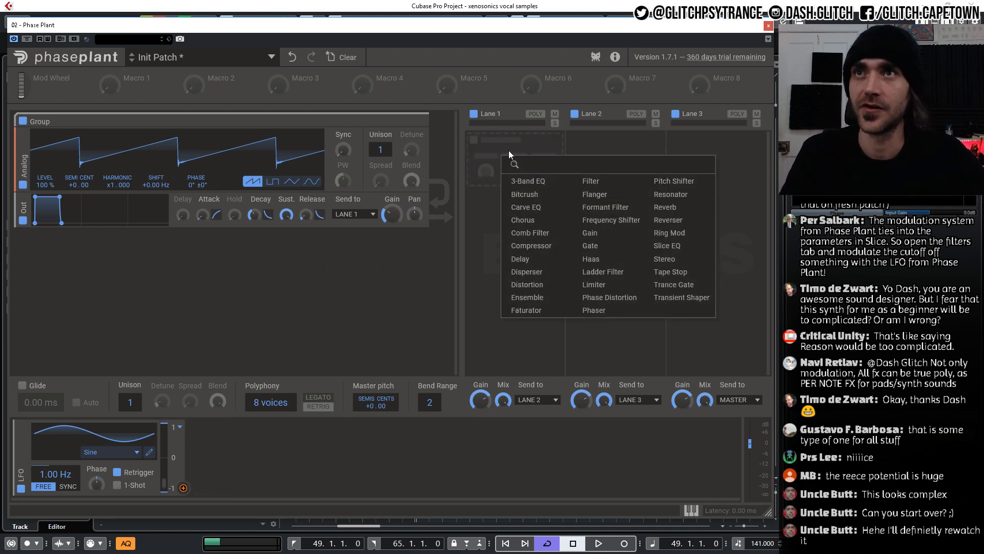
pyautogui.click(590, 184)
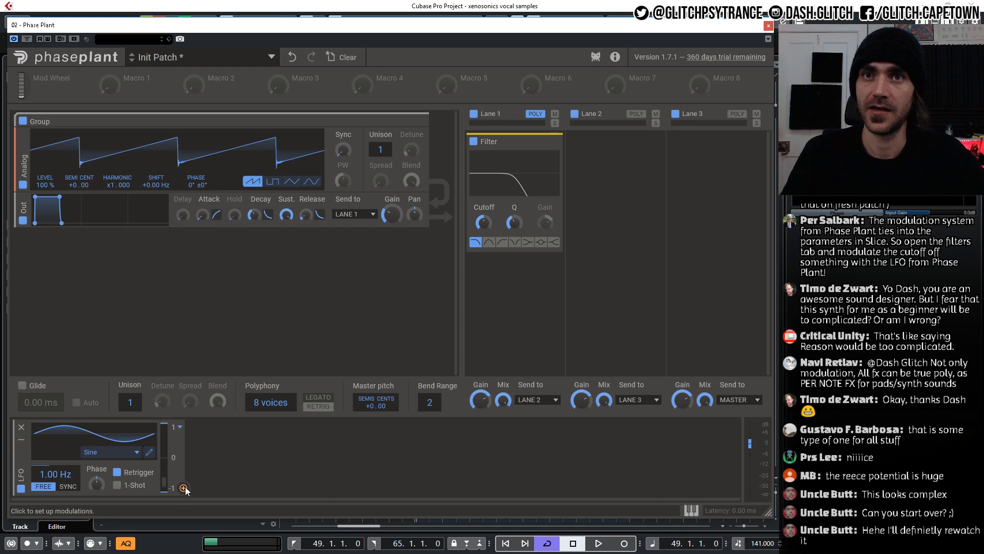
pyautogui.moveTo(183, 487); pyautogui.dragTo(484, 183)
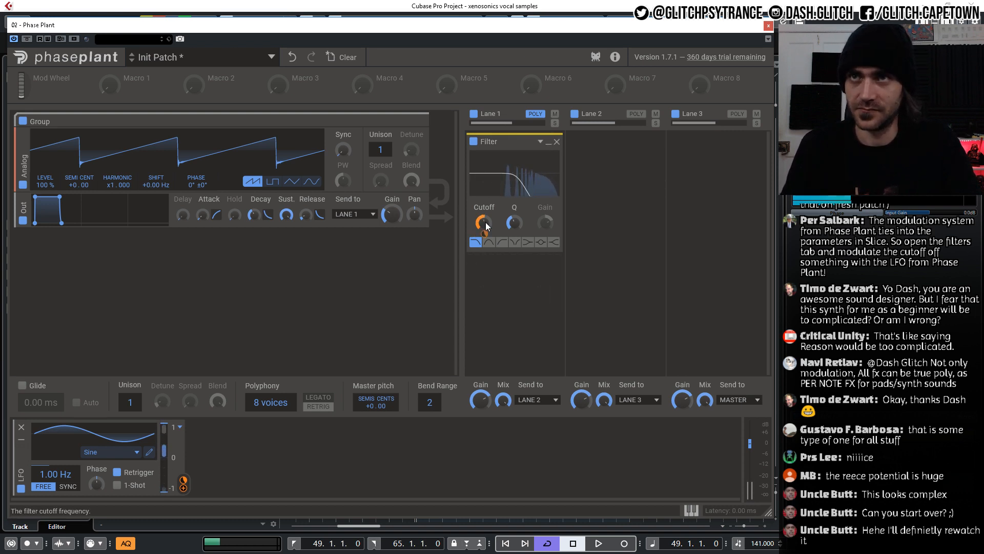
pyautogui.moveTo(484, 234); pyautogui.dragTo(484, 246)
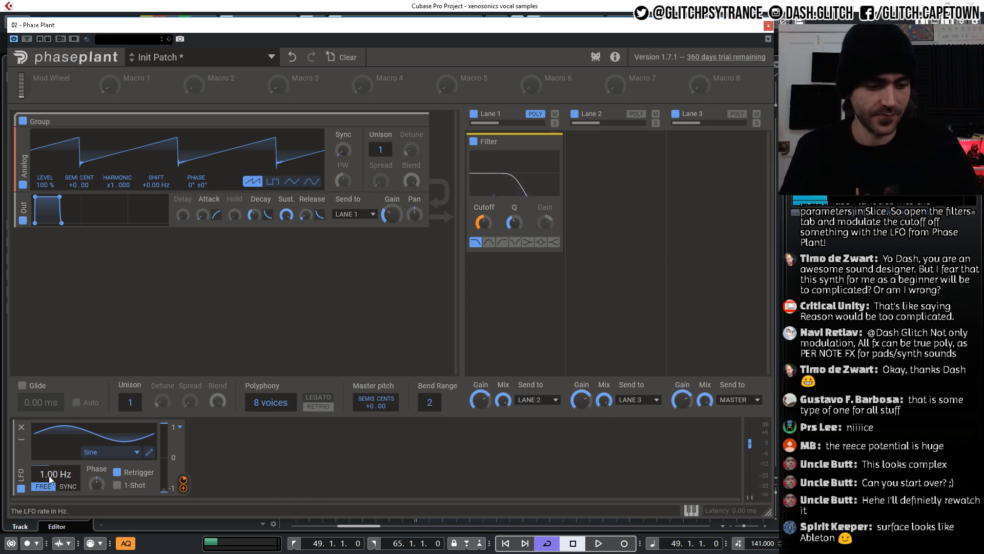
pyautogui.moveTo(48, 476); pyautogui.dragTo(48, 488)
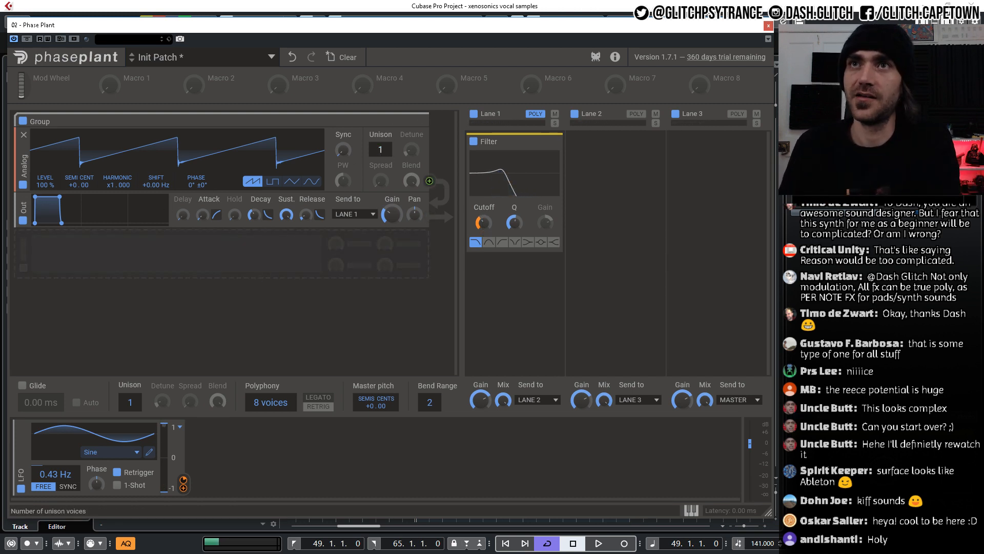
# Set the Analog oscillator's unison to 2 voices and modulate its Sync with the LFO.
pyautogui.moveTo(380, 149); pyautogui.dragTo(343, 146)
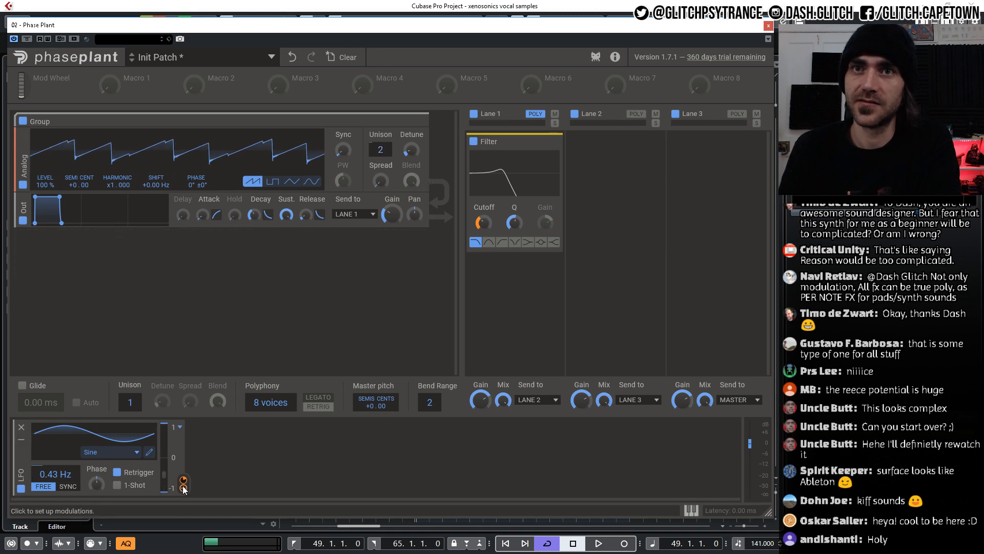
pyautogui.click(183, 488)
pyautogui.click(344, 161)
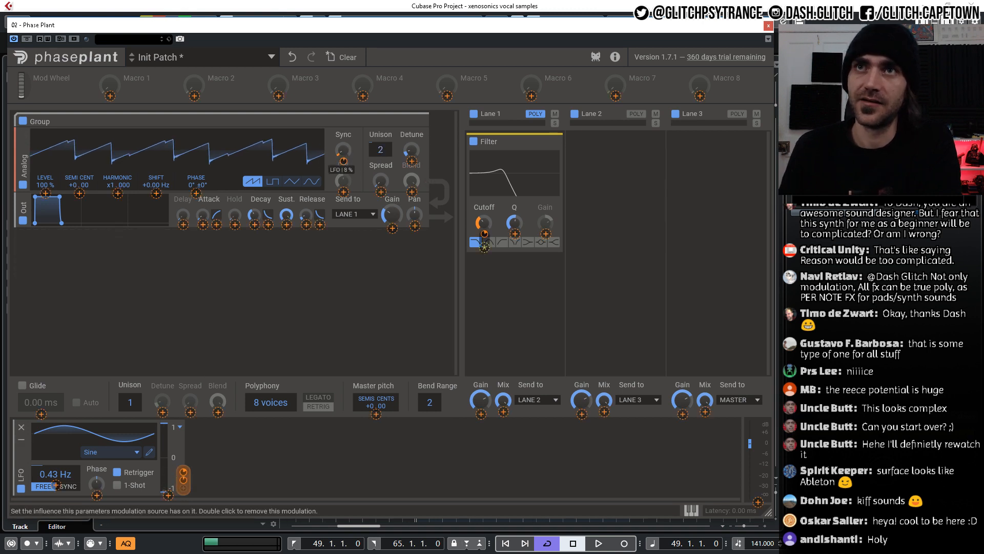
pyautogui.moveTo(344, 161); pyautogui.dragTo(344, 160)
pyautogui.click(343, 147)
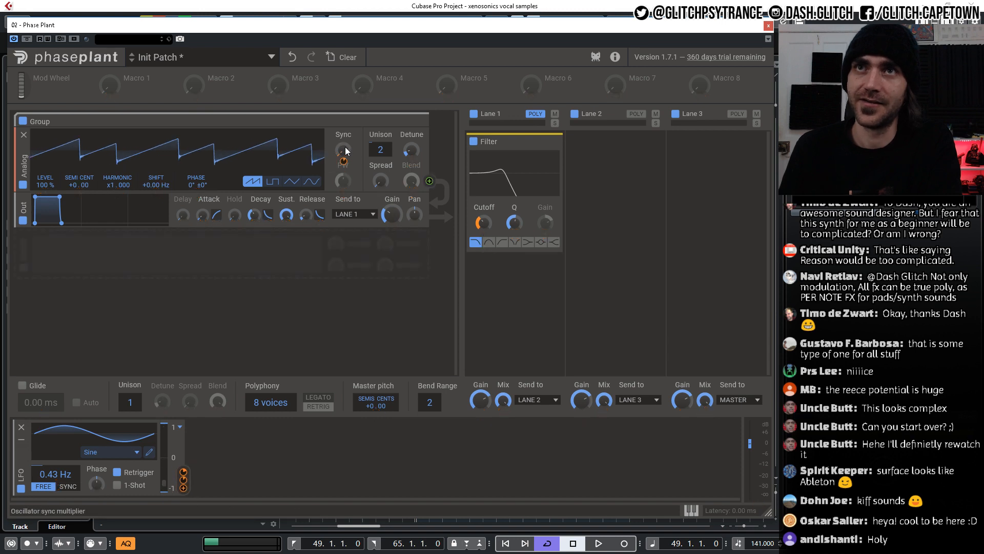
pyautogui.moveTo(344, 154); pyautogui.dragTo(344, 153)
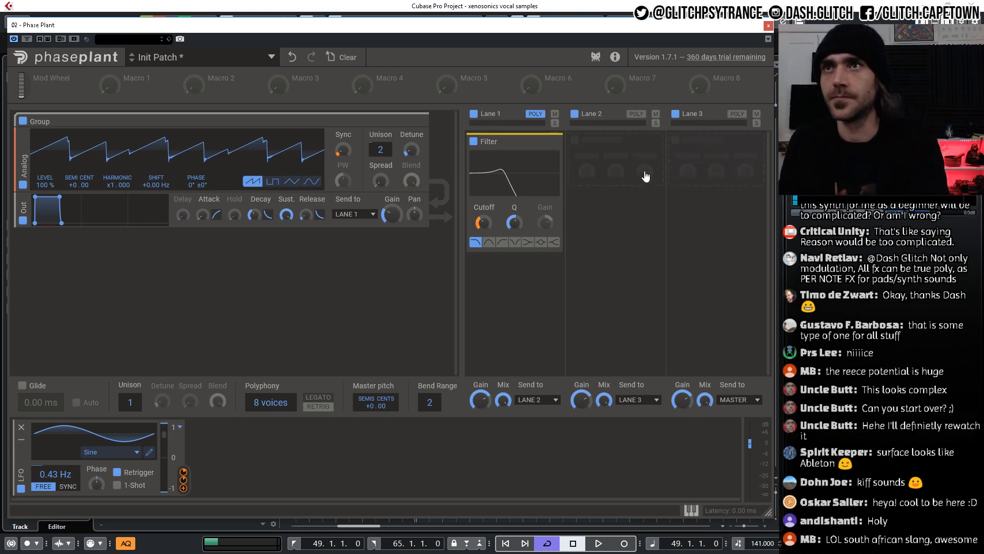
# Add a ping-pong Delay tempo-synced to 3/16 in Lane 3, followed by a Reverb below it.
pyautogui.click(645, 176)
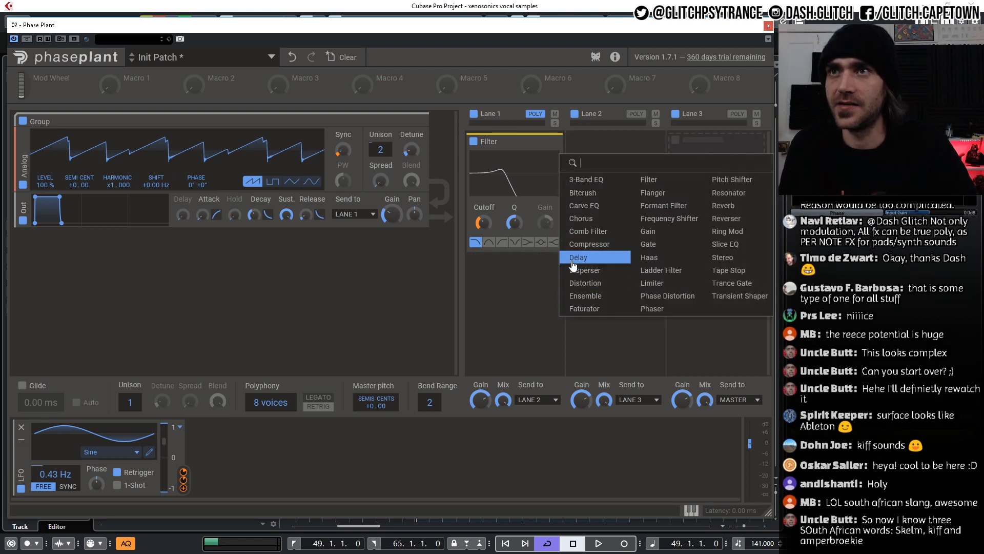
pyautogui.click(590, 258)
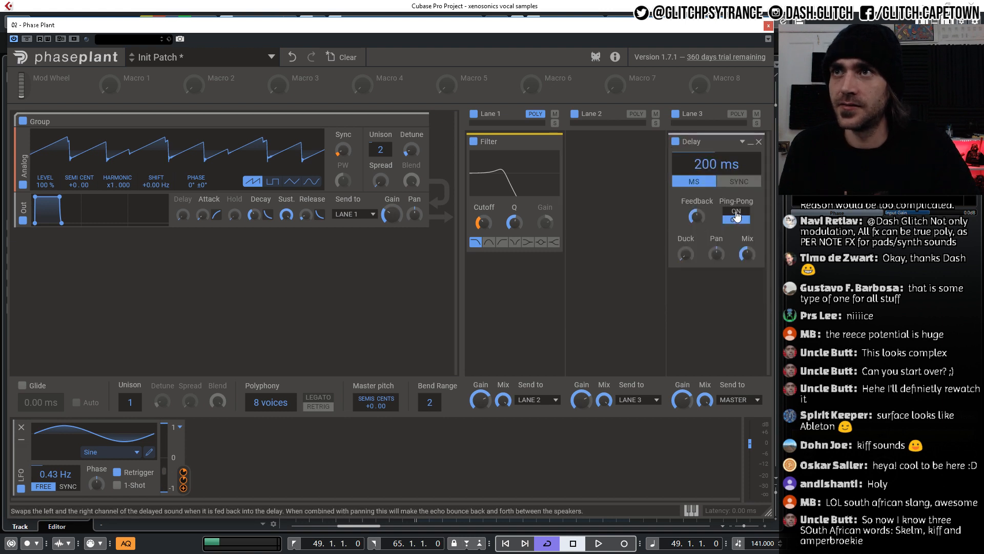
pyautogui.click(697, 217)
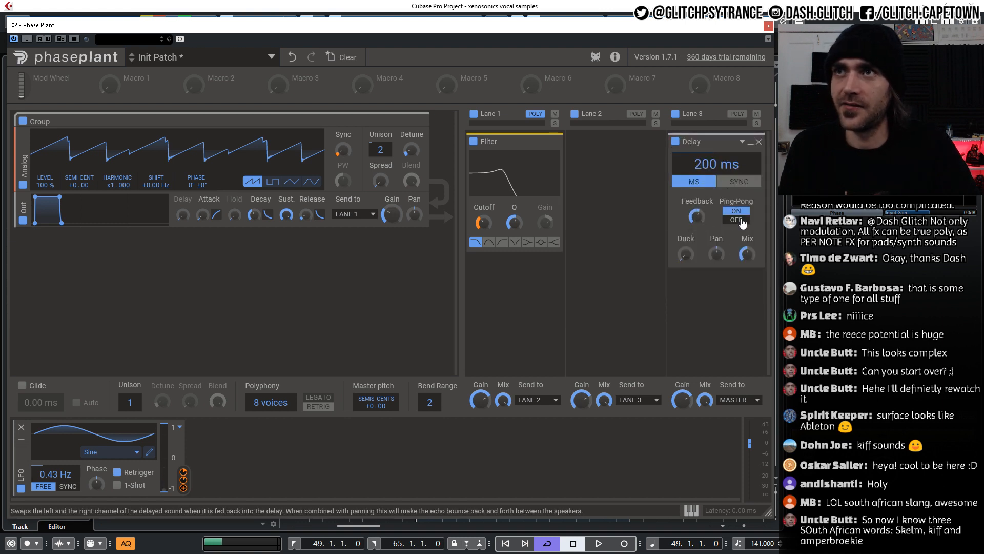
pyautogui.click(739, 181)
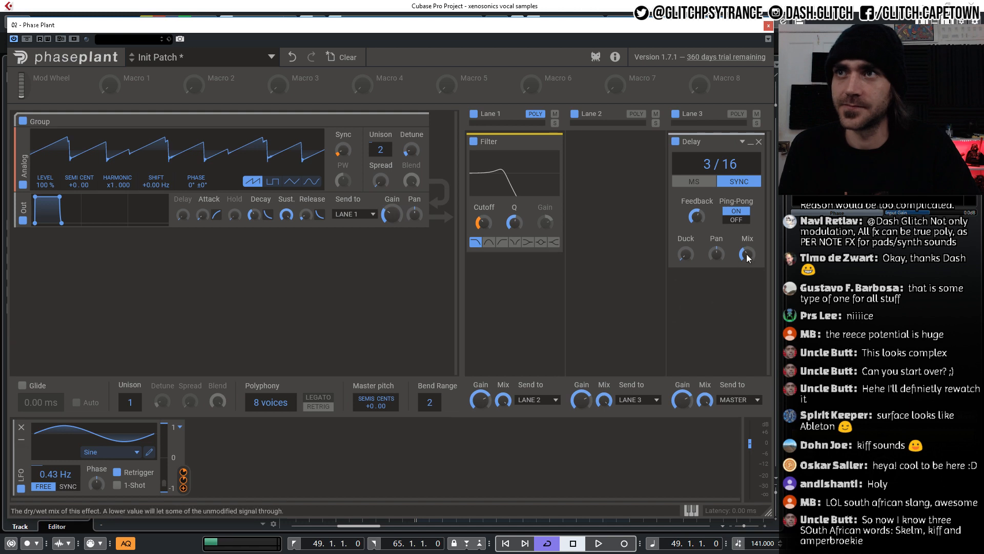
pyautogui.click(715, 296)
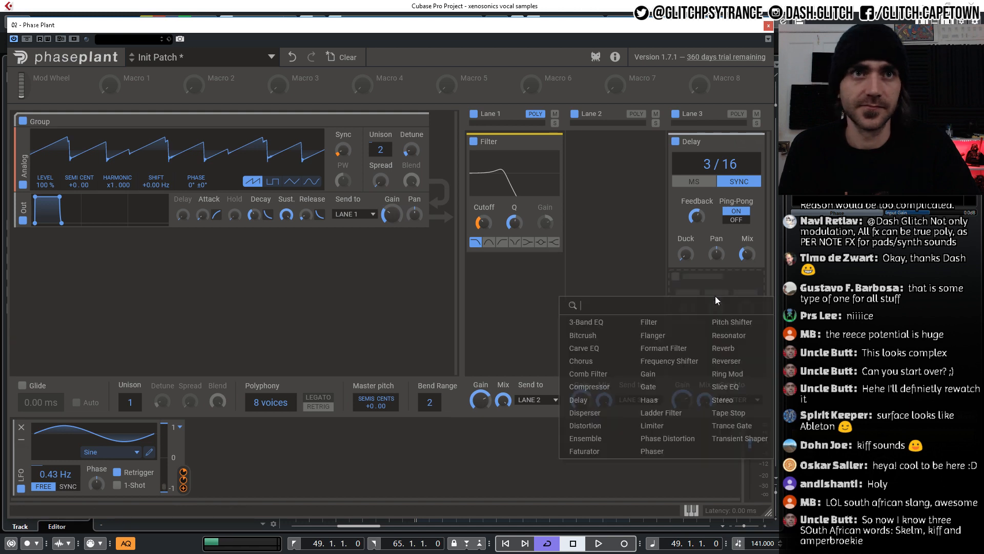
pyautogui.click(723, 348)
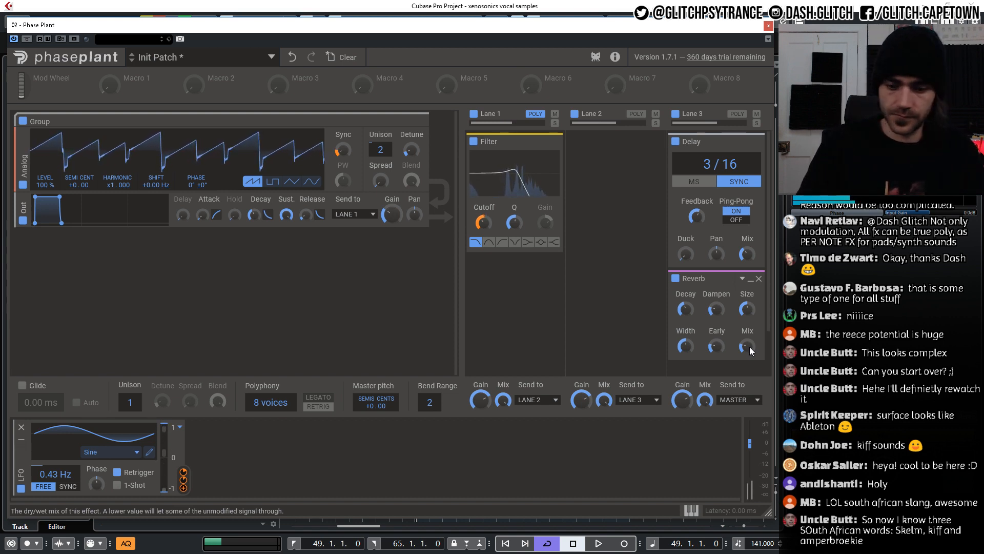
# Raise the output gain of the Out envelope and narrow the LFO's output scale.
pyautogui.moveTo(391, 215); pyautogui.dragTo(392, 205)
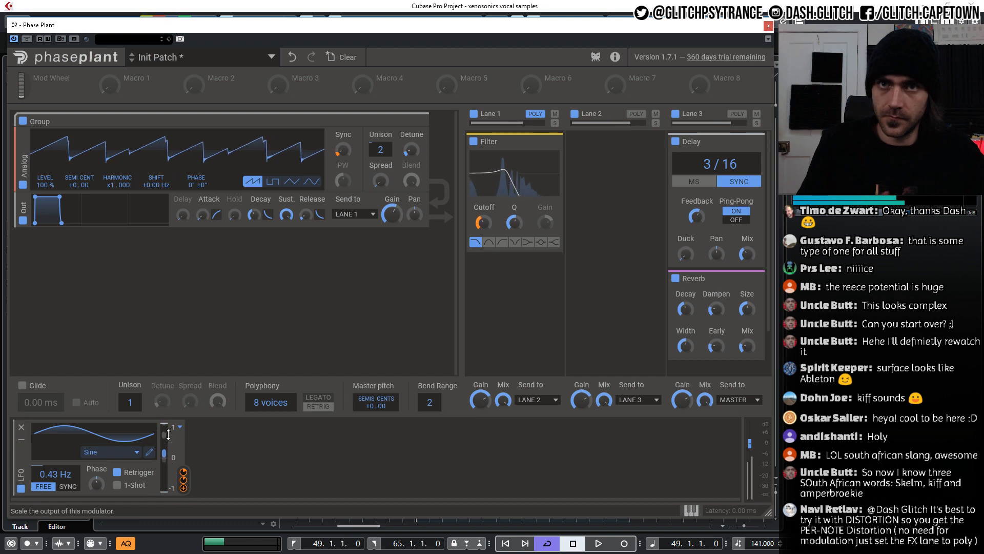
pyautogui.moveTo(163, 441); pyautogui.dragTo(163, 450)
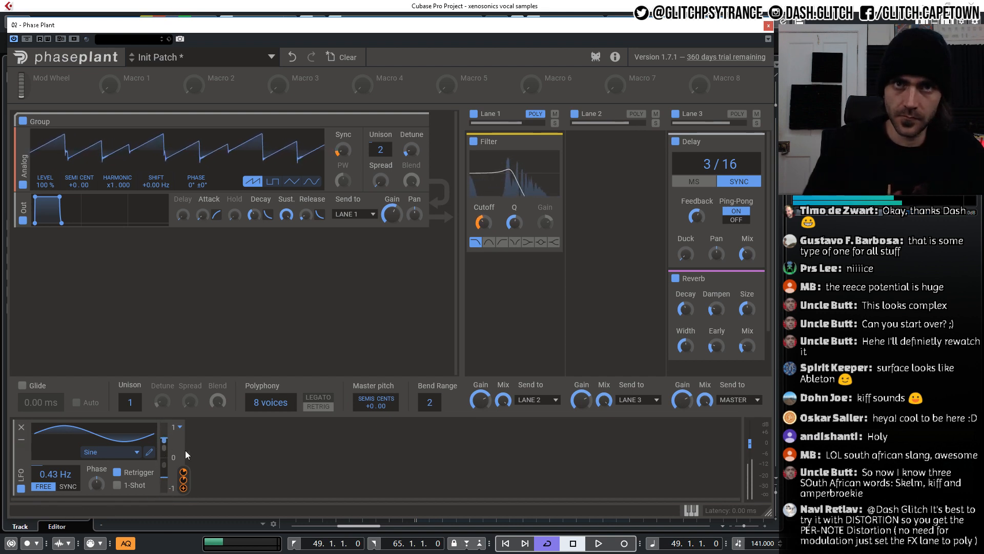
# Add a MIDI Pressure modulator next to the LFO and assign it to the LFO's rate, adjusting the modulation amount.
pyautogui.click(253, 445)
pyautogui.moveTo(274, 482)
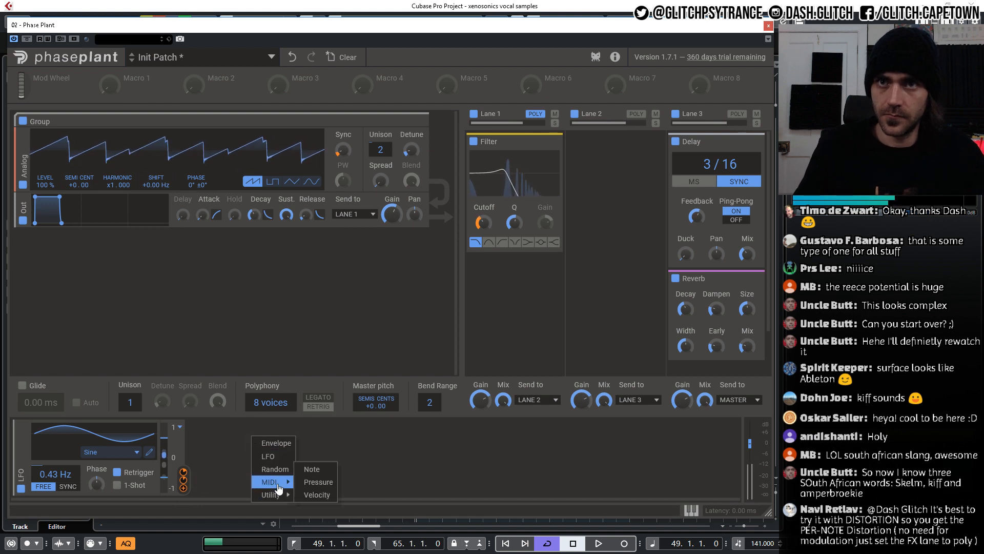
pyautogui.moveTo(240, 488); pyautogui.dragTo(151, 492)
pyautogui.moveTo(65, 488); pyautogui.dragTo(56, 485)
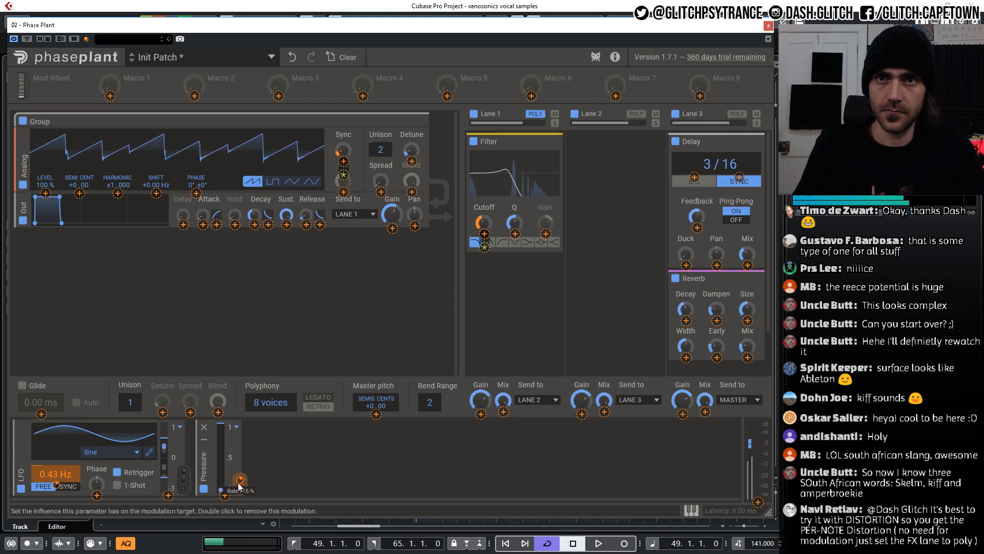
pyautogui.moveTo(239, 483); pyautogui.dragTo(240, 482)
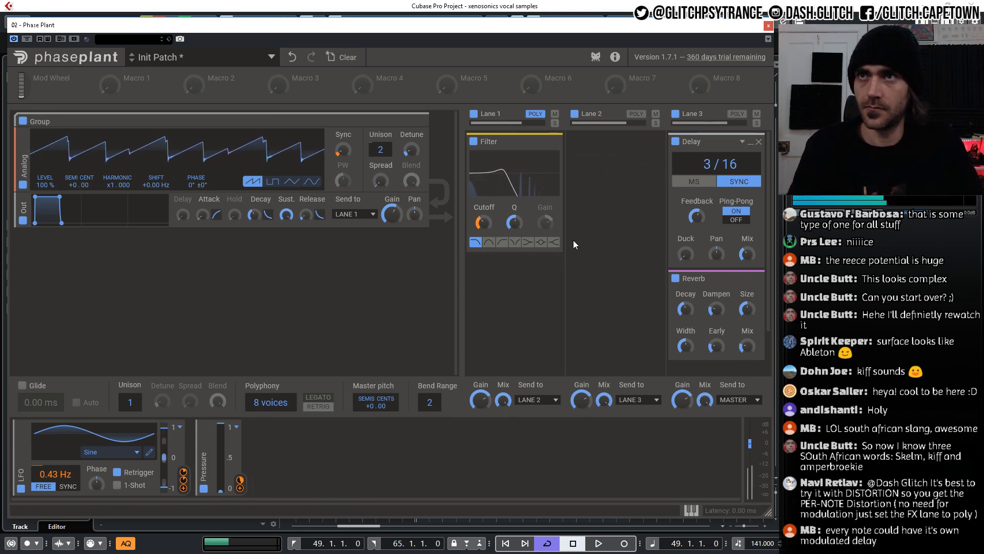
# Add a Delay below the Filter in Lane 1 and modulate its delay time with the LFO.
pyautogui.click(515, 273)
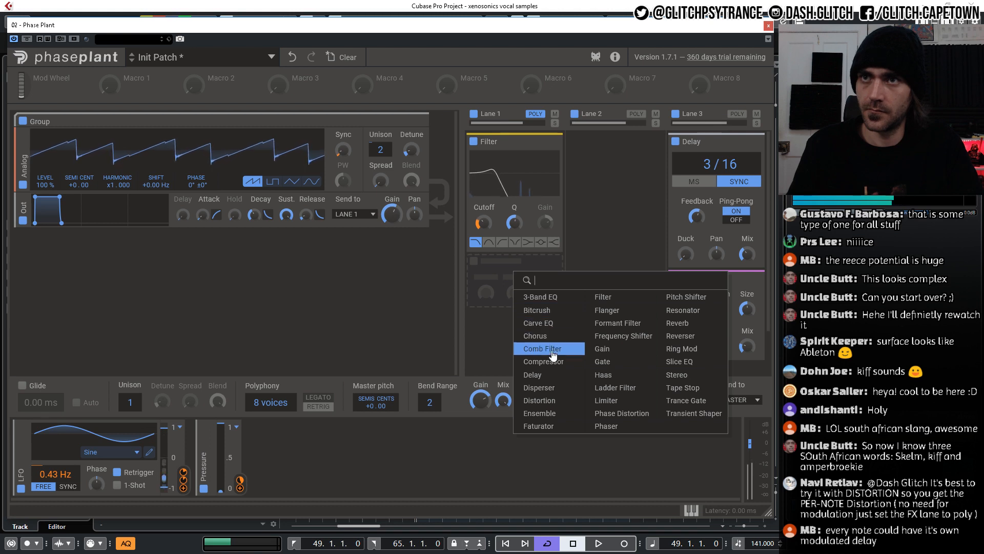
pyautogui.click(536, 374)
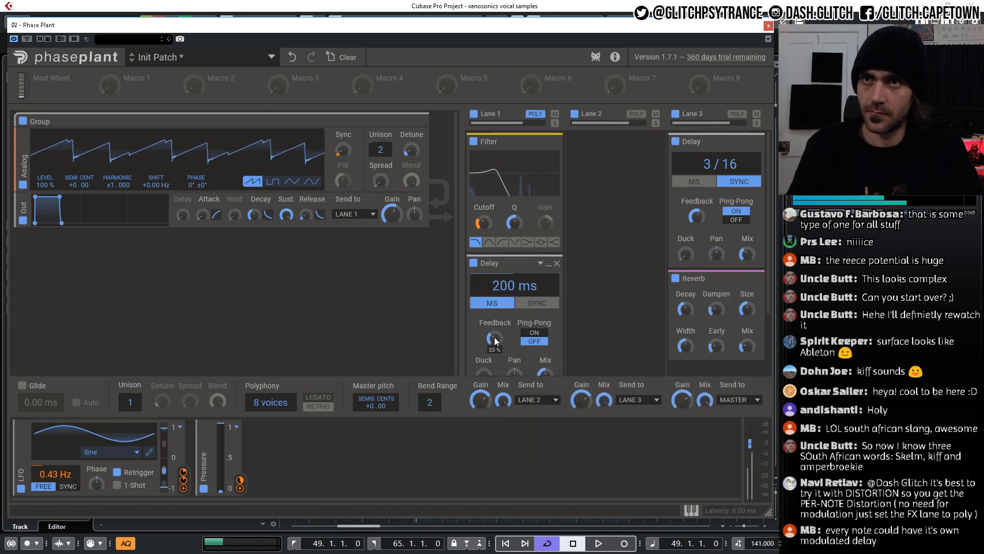
pyautogui.scroll(-3, 597, 327)
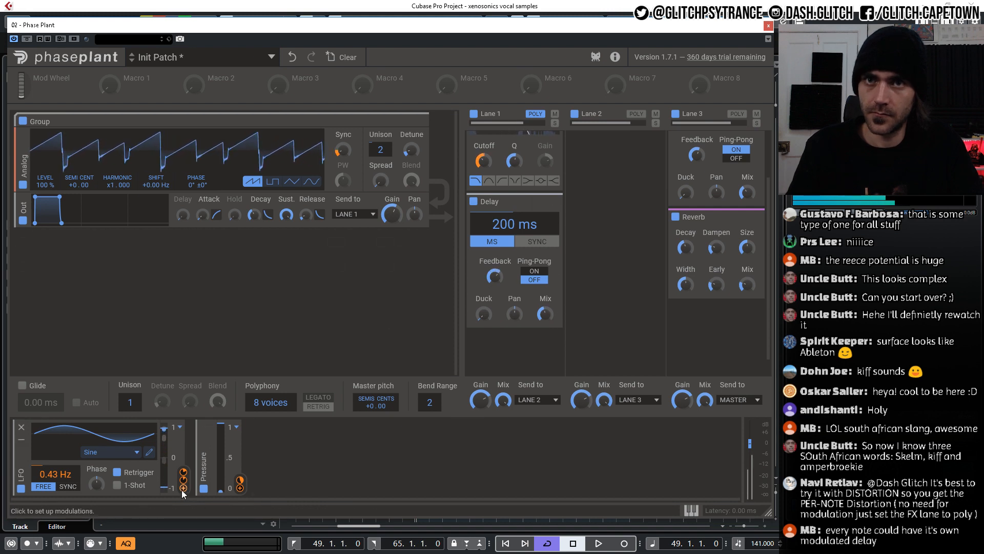
pyautogui.moveTo(183, 472); pyautogui.dragTo(517, 237)
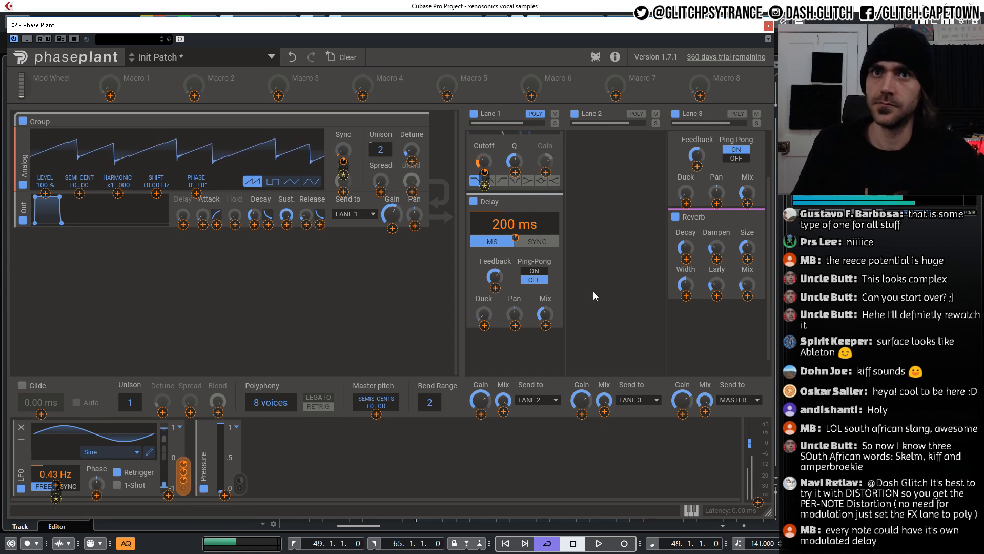
# Adjust the Lane 1 Delay's mix, feedback and duck, turn ping-pong on, and set its delay time to 53.1 ms.
pyautogui.click(546, 314)
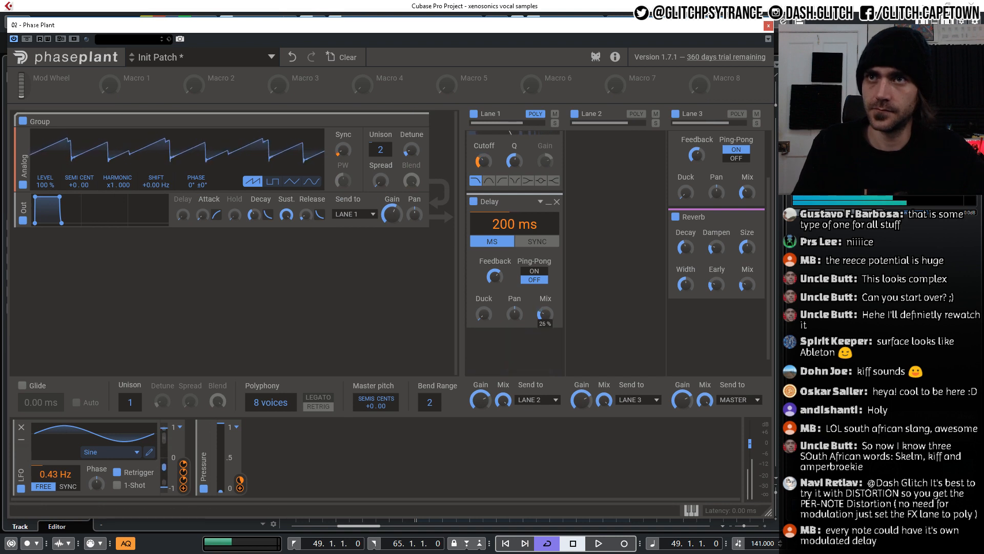
pyautogui.click(495, 277)
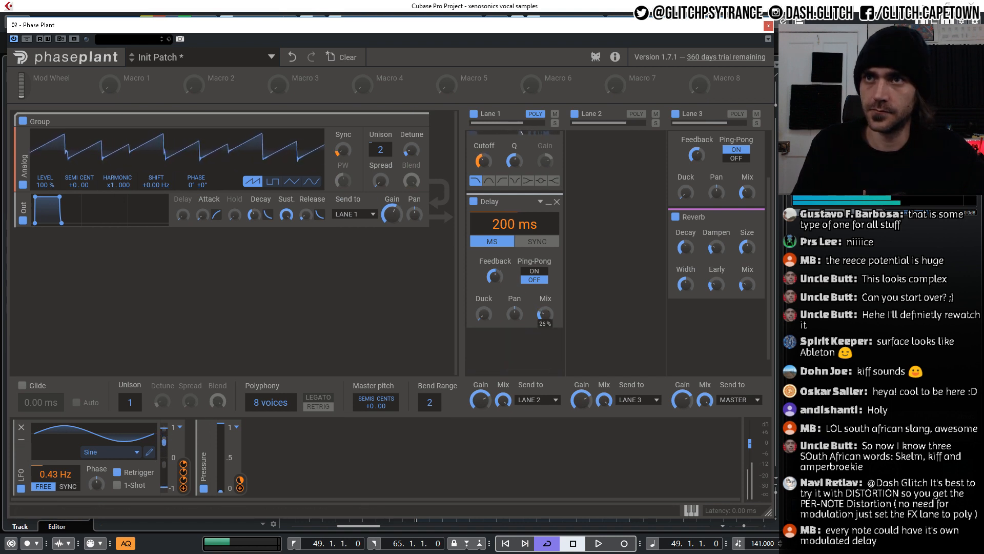
pyautogui.click(534, 271)
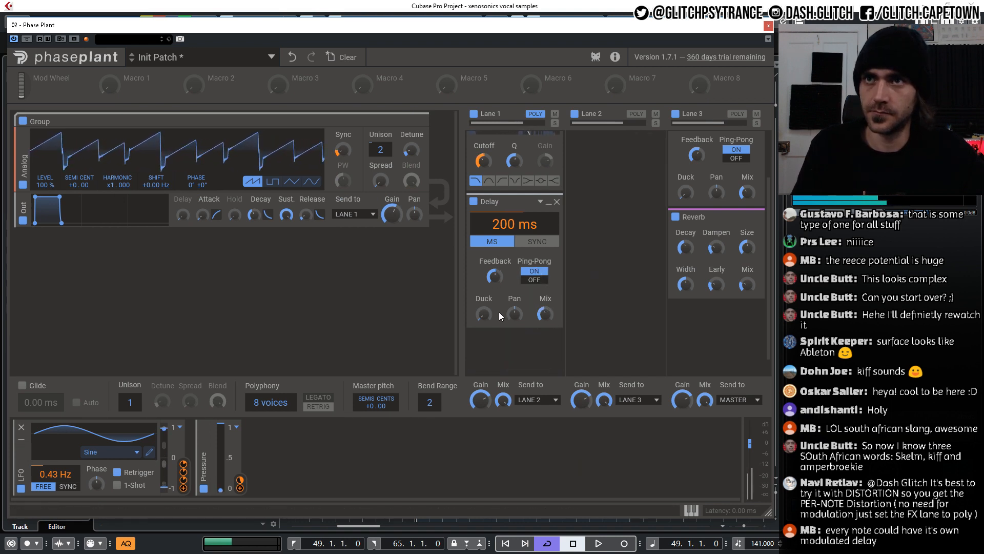
pyautogui.moveTo(489, 318); pyautogui.dragTo(488, 312)
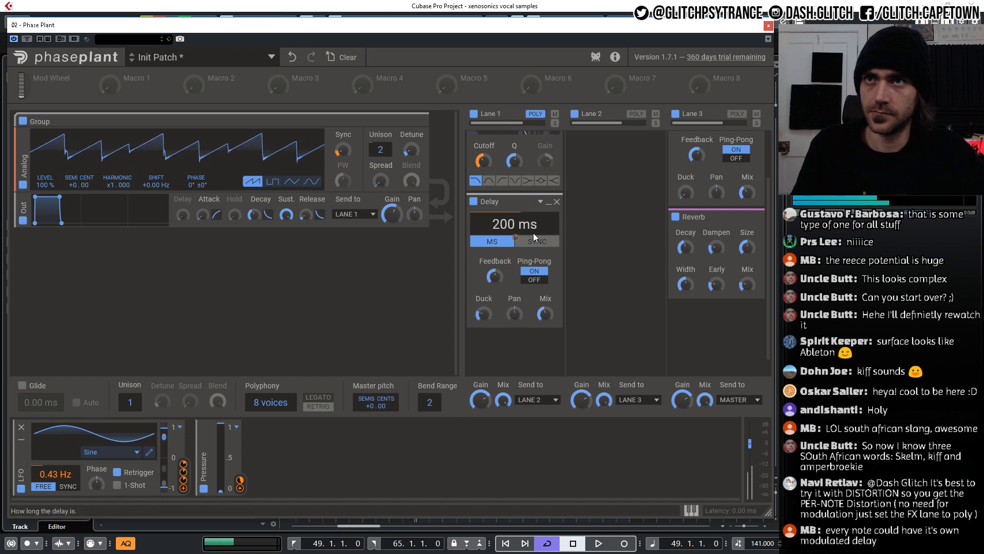
pyautogui.moveTo(514, 239); pyautogui.dragTo(515, 231)
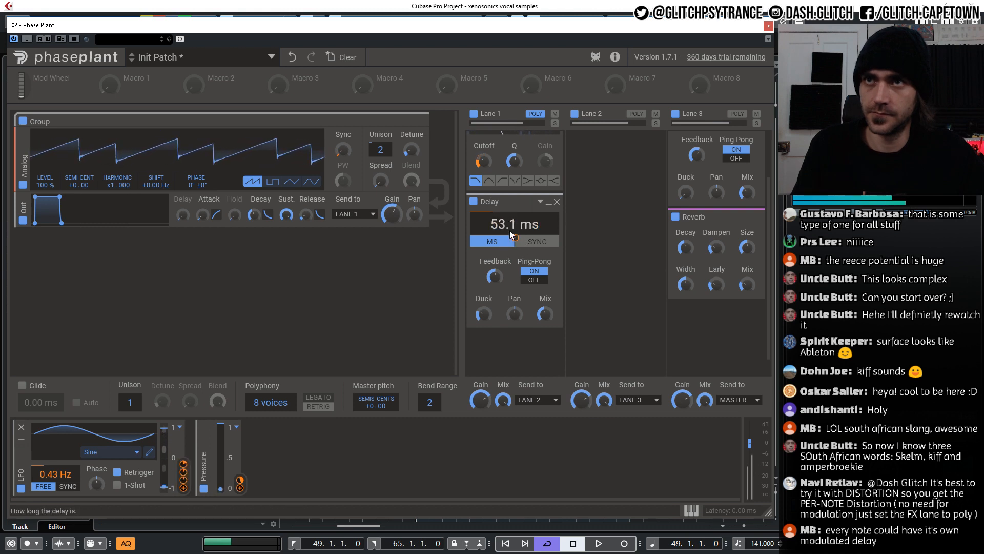
pyautogui.moveTo(515, 237)
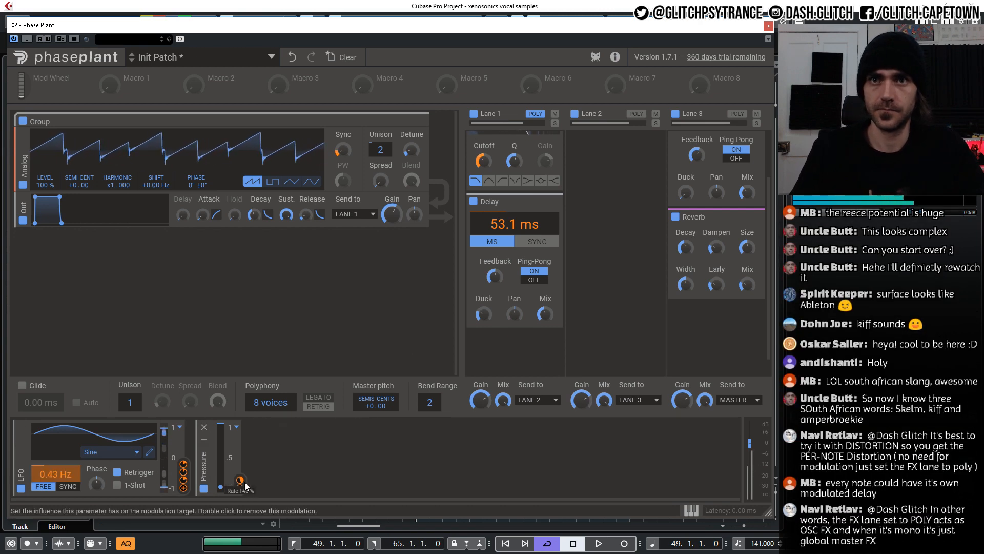
# Add a MIDI Velocity modulator beside the Pressure modulator.
pyautogui.click(337, 470)
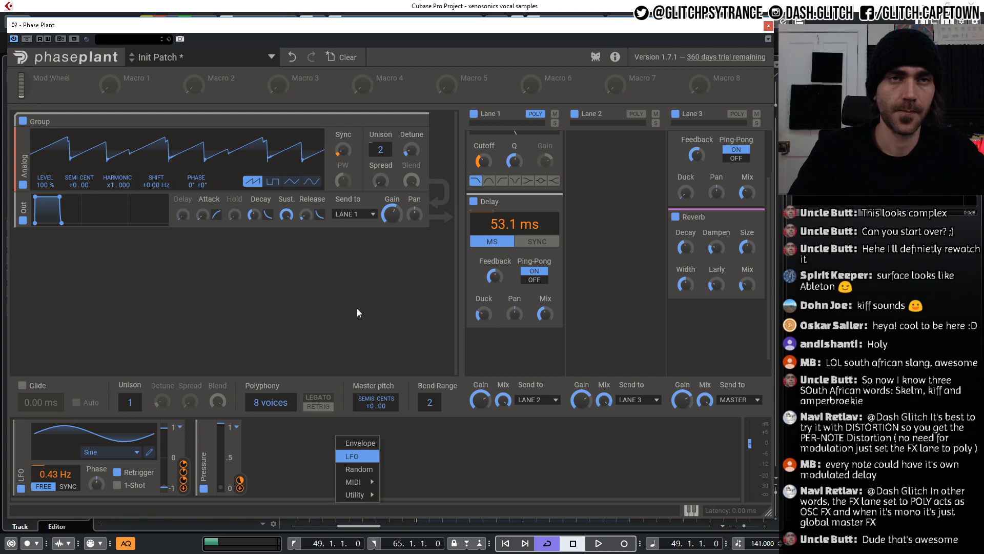
pyautogui.click(254, 460)
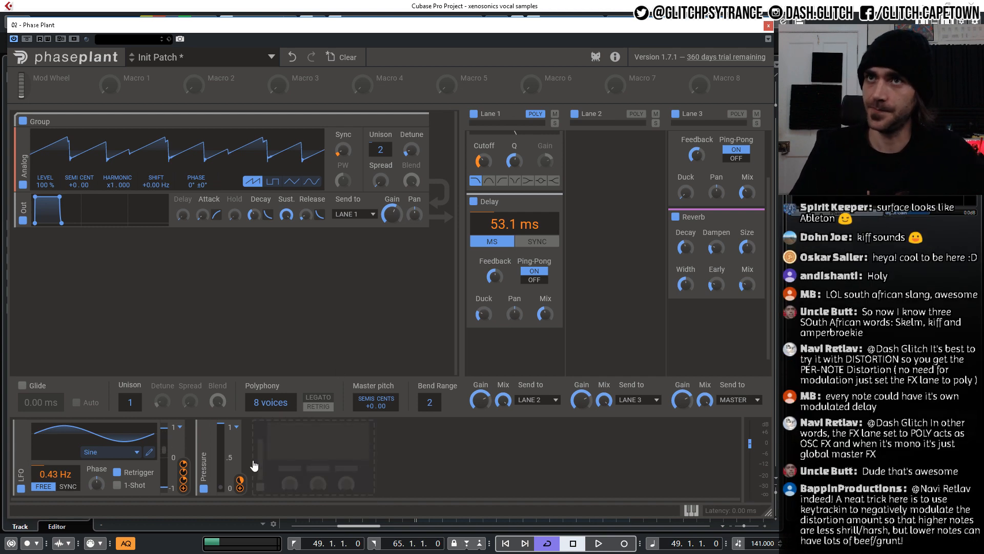
pyautogui.click(307, 455)
pyautogui.moveTo(333, 482)
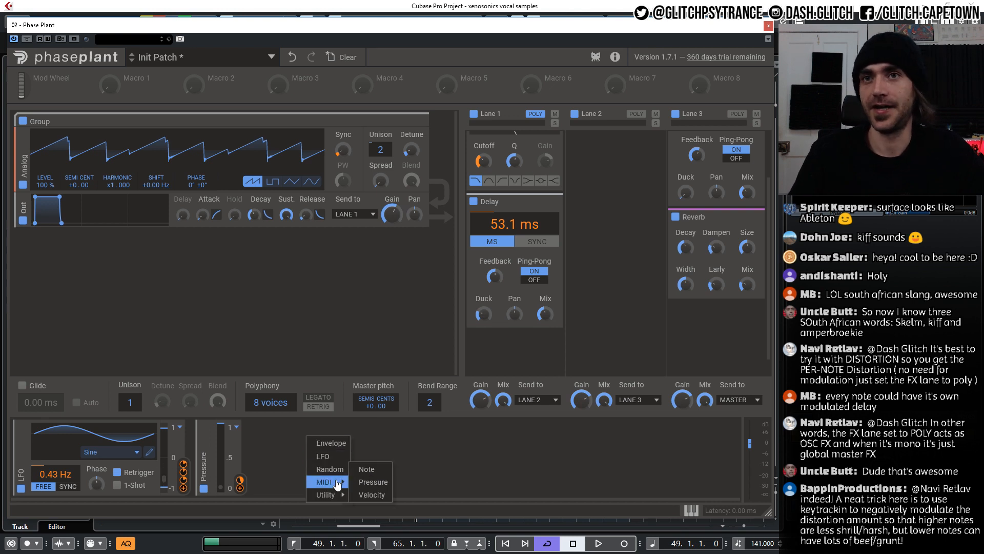
pyautogui.click(372, 495)
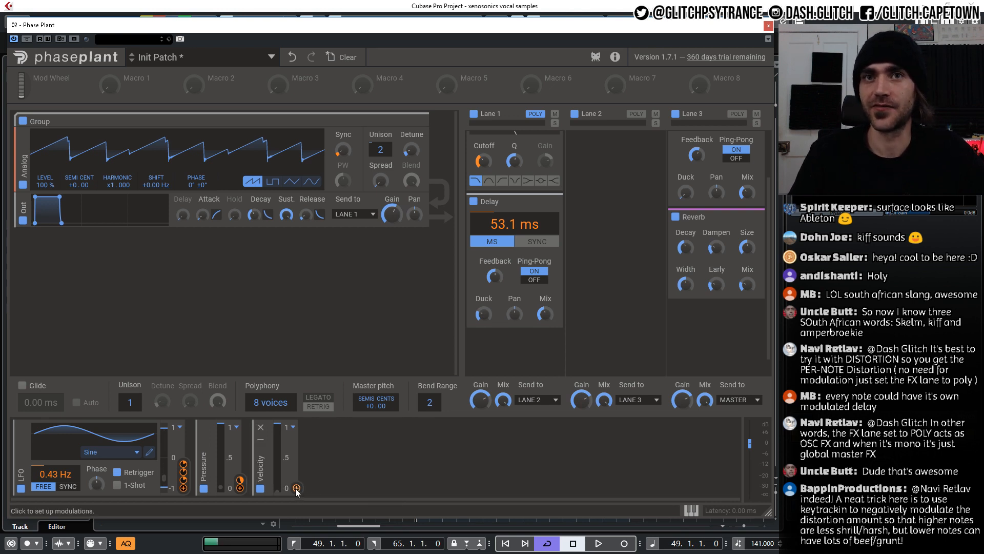
# Turn off the LFO's retrigger, and modulate the LFO's rate and the Lane 1 Filter's cutoff at about 13% with Velocity.
pyautogui.click(296, 488)
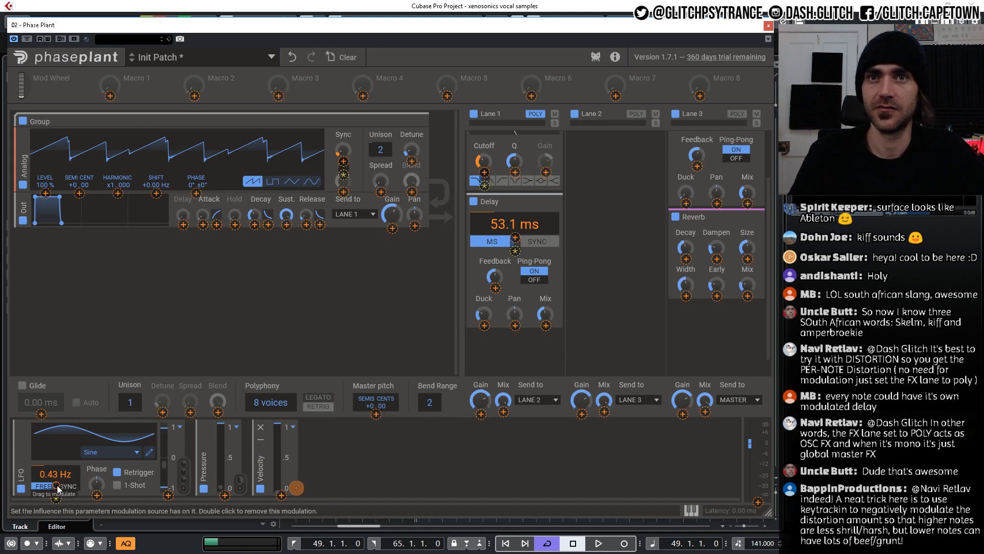
pyautogui.click(295, 489)
pyautogui.click(118, 472)
pyautogui.click(297, 490)
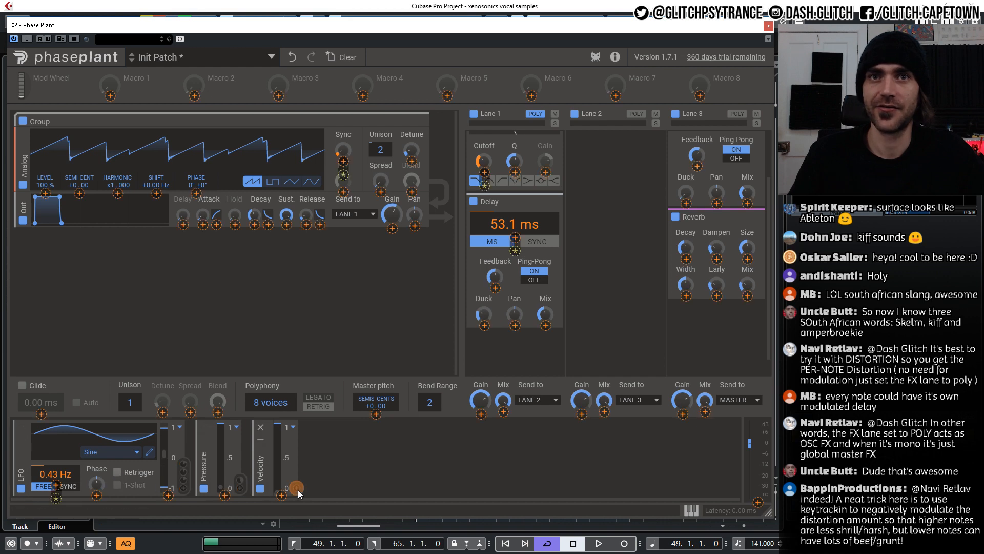
pyautogui.moveTo(56, 485); pyautogui.dragTo(55, 477)
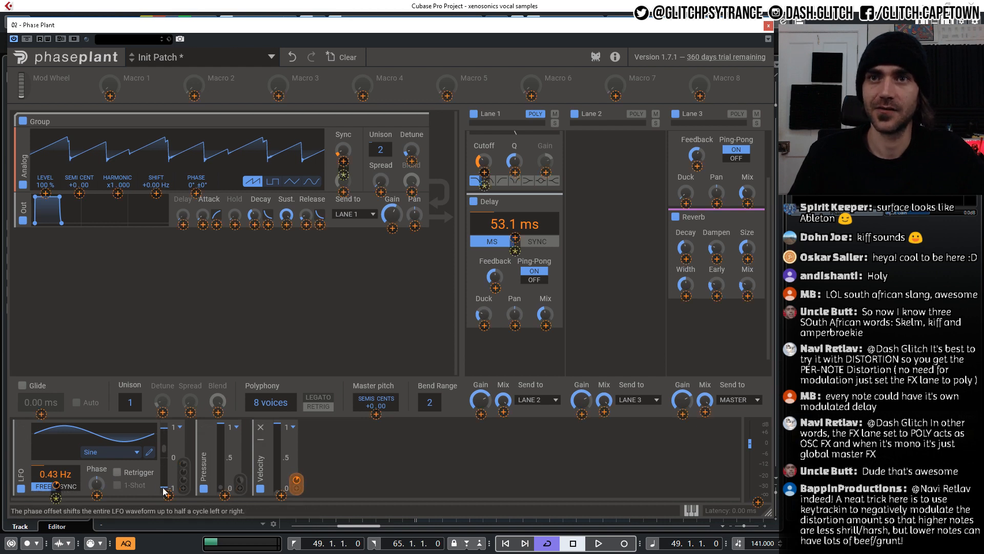
pyautogui.moveTo(485, 172); pyautogui.dragTo(485, 163)
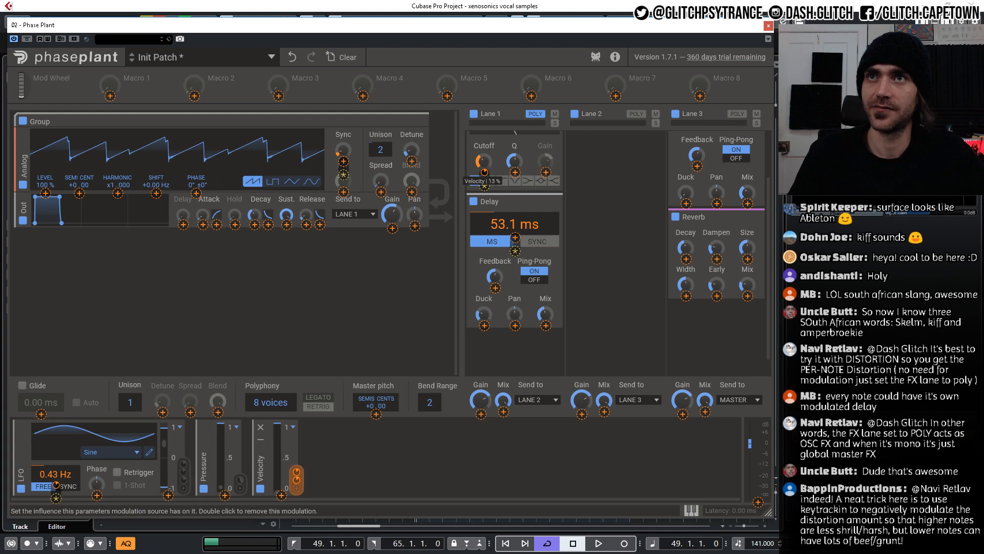
pyautogui.click(407, 494)
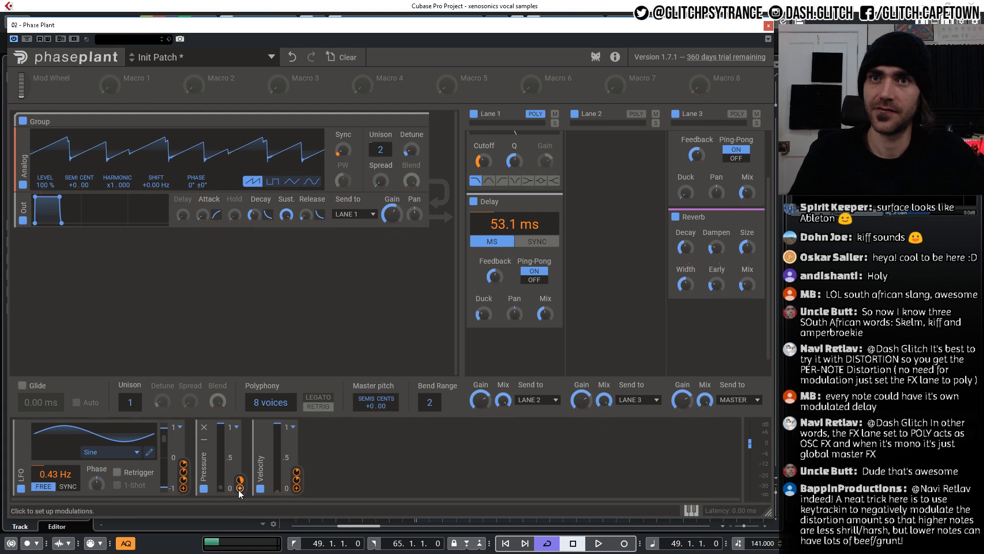
# Modulate the Lane 1 Filter's cutoff with Pressure and reduce Pressure's modulation of the LFO rate to about 18%.
pyautogui.click(238, 490)
pyautogui.moveTo(484, 173); pyautogui.dragTo(485, 165)
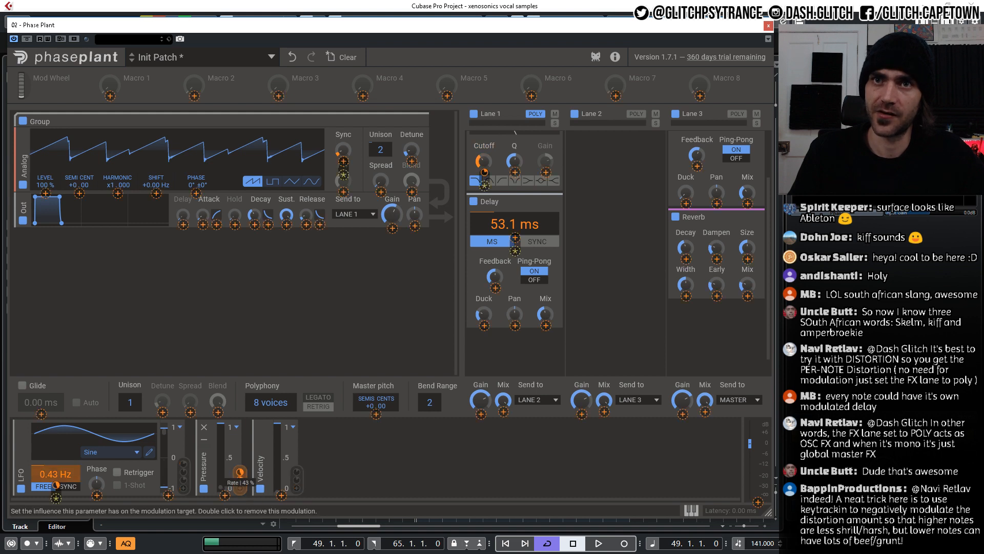
pyautogui.moveTo(240, 472); pyautogui.dragTo(240, 484)
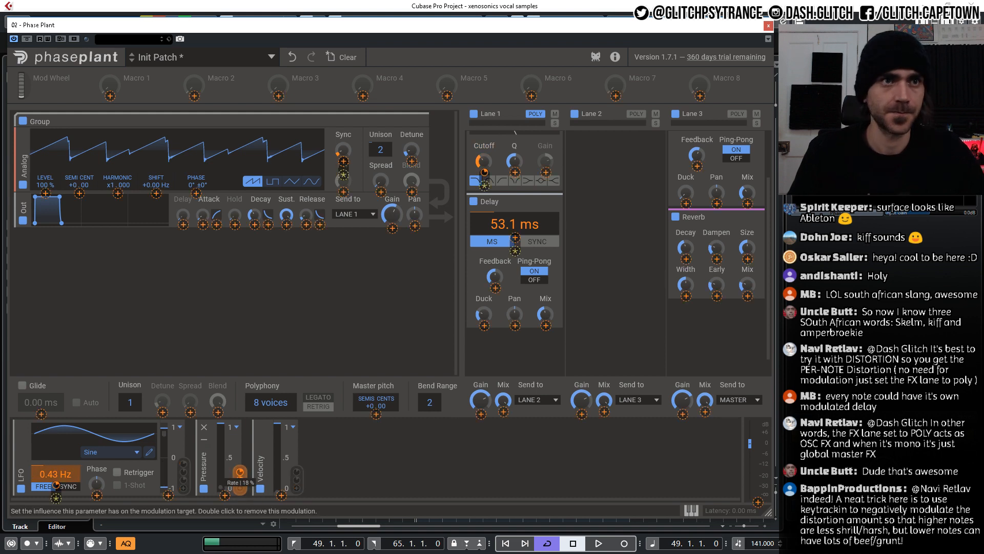
pyautogui.click(581, 474)
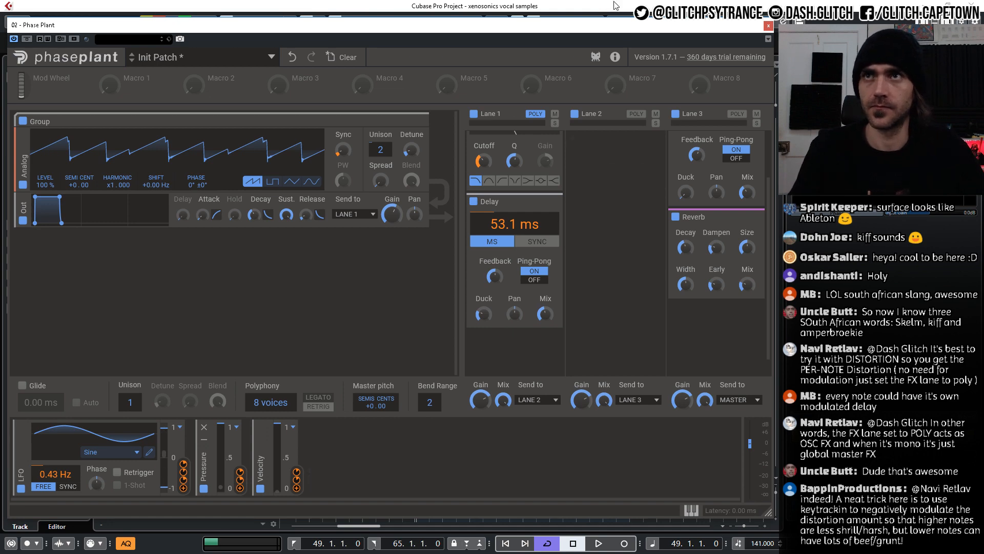
# Move the plug-in window aside to check the project's tracks, and bring it back over the arrangement.
pyautogui.moveTo(591, 26); pyautogui.dragTo(825, 397)
pyautogui.click(374, 172)
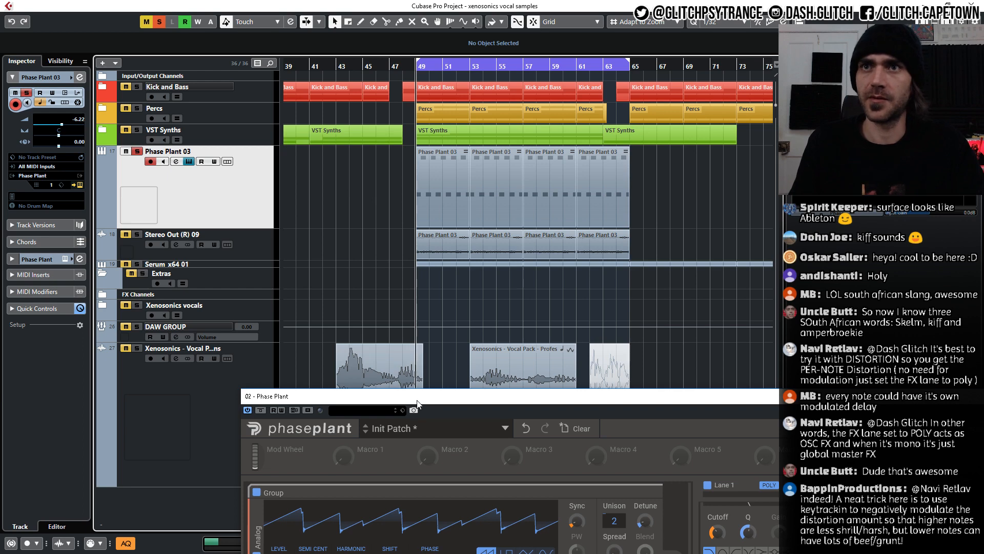
pyautogui.moveTo(418, 403); pyautogui.dragTo(305, 18)
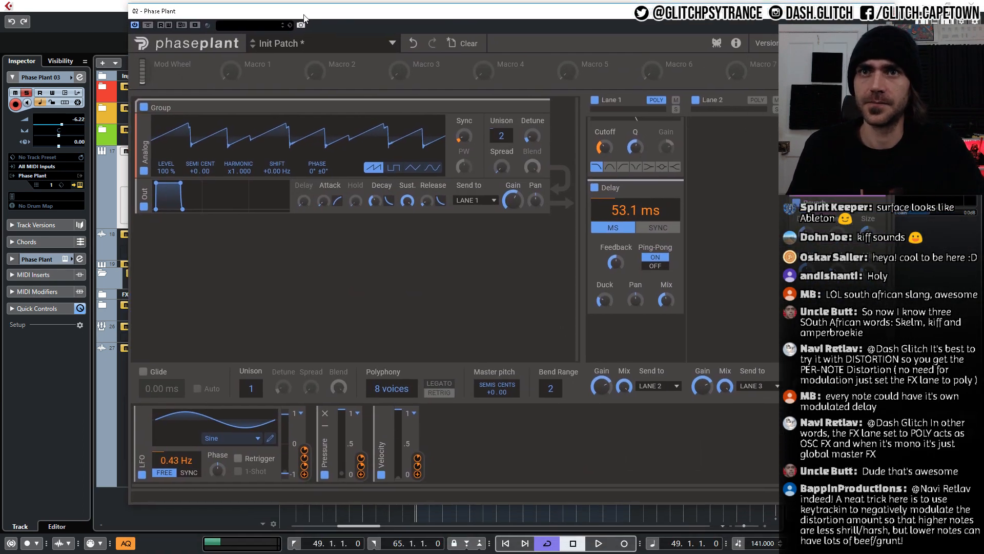
pyautogui.click(74, 386)
pyautogui.click(116, 176)
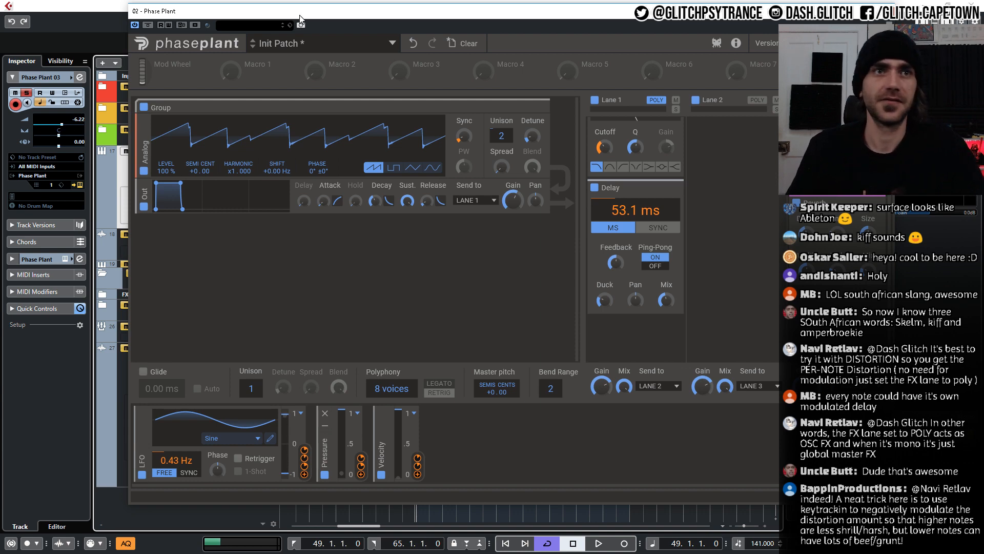
pyautogui.moveTo(301, 19); pyautogui.dragTo(251, 12)
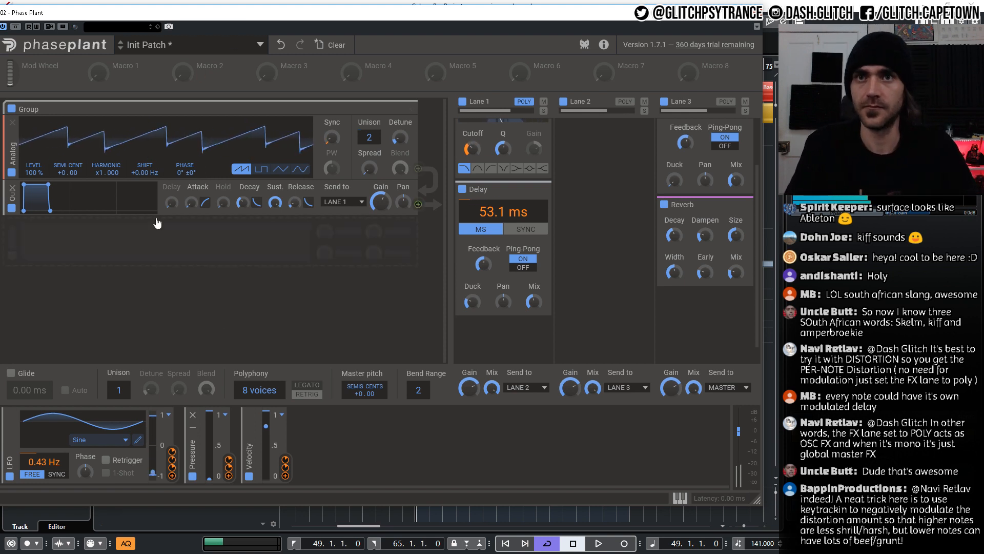
# Modulate the LFO's output scale with Velocity.
pyautogui.click(285, 476)
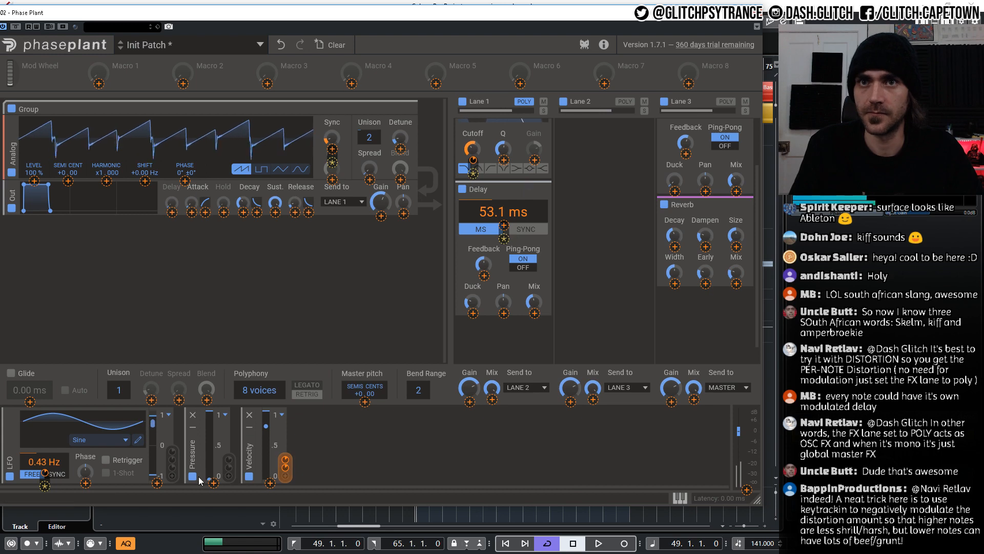
pyautogui.click(302, 484)
pyautogui.click(286, 475)
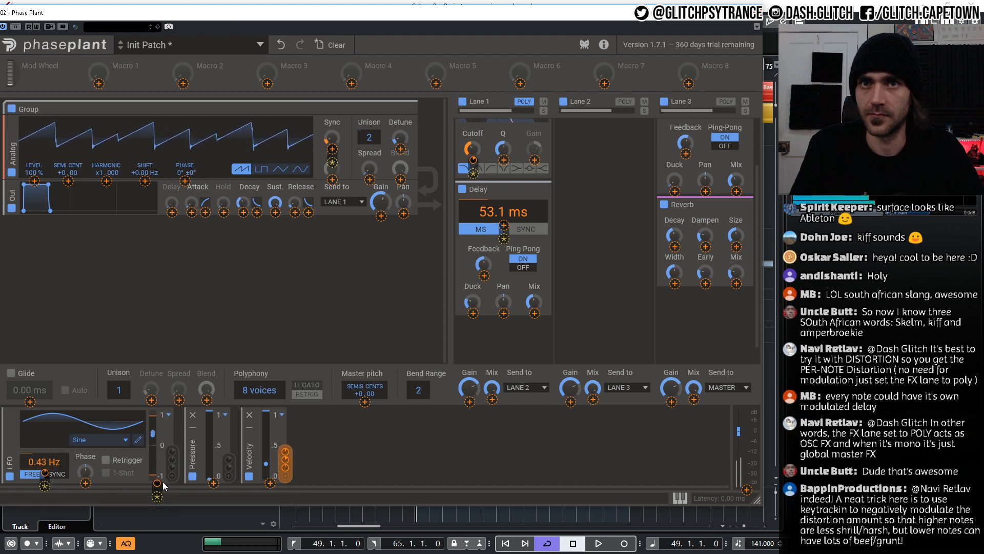
pyautogui.click(520, 237)
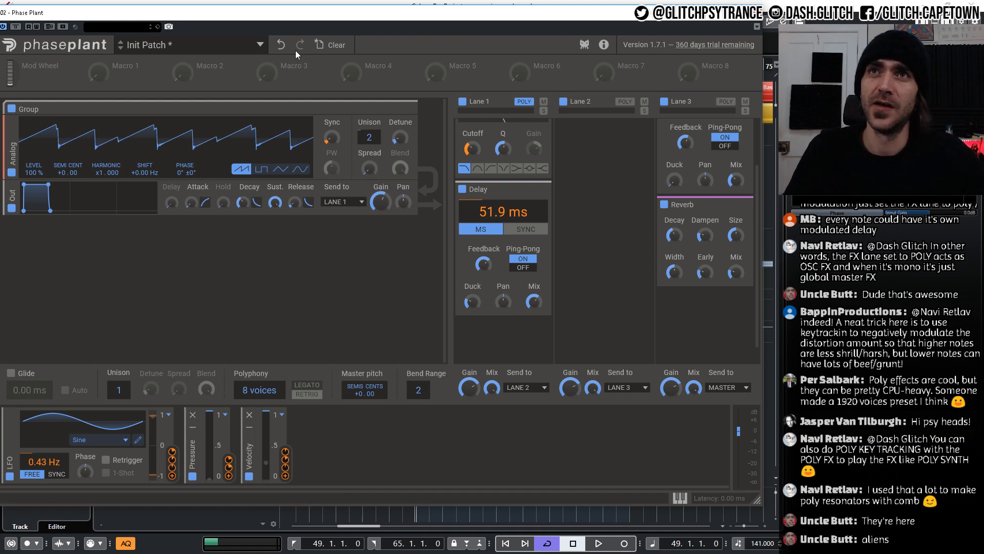
pyautogui.click(245, 47)
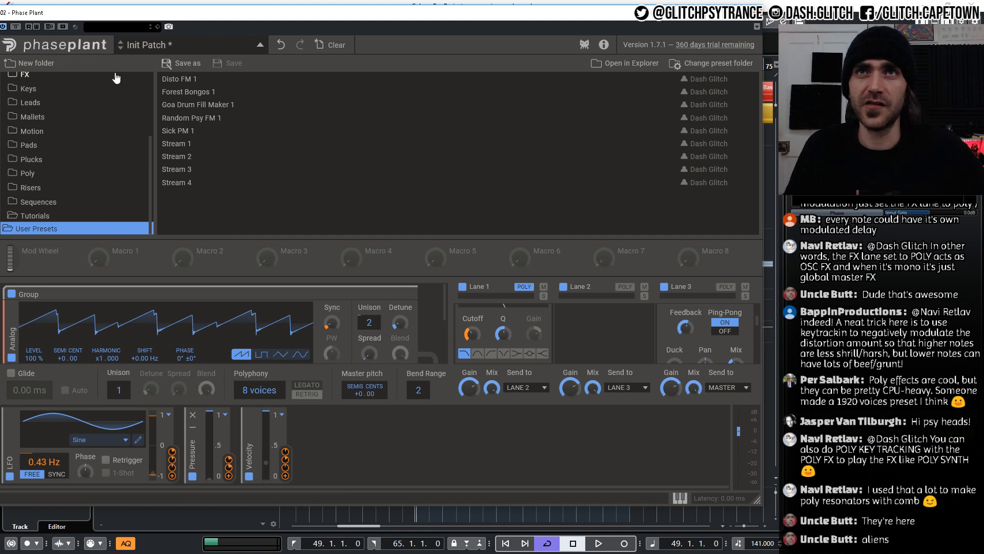
pyautogui.click(260, 46)
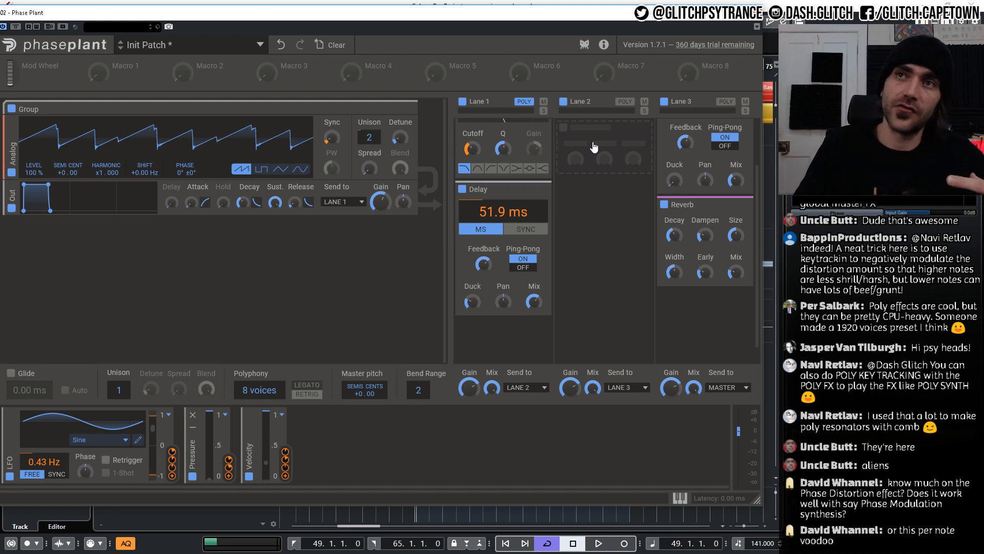
pyautogui.click(583, 143)
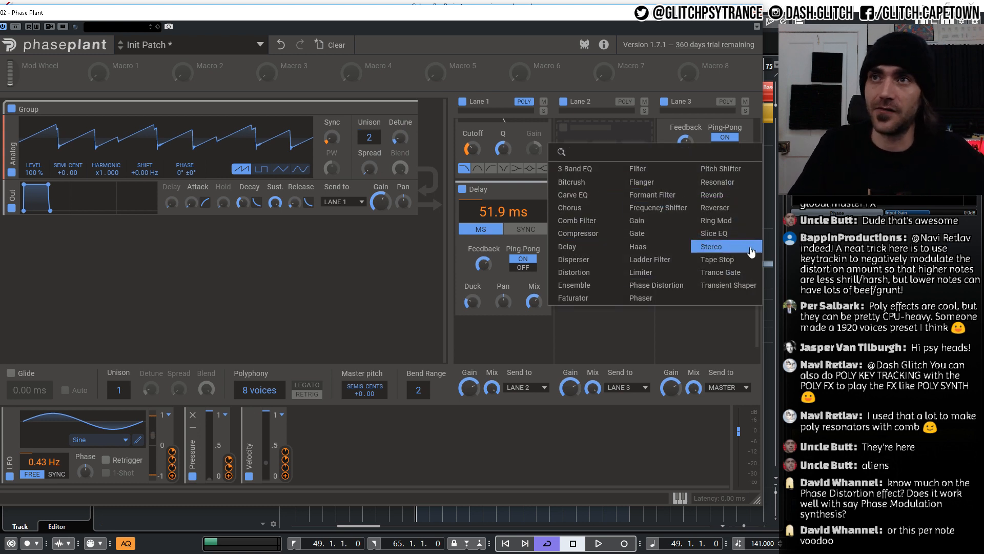
pyautogui.click(315, 272)
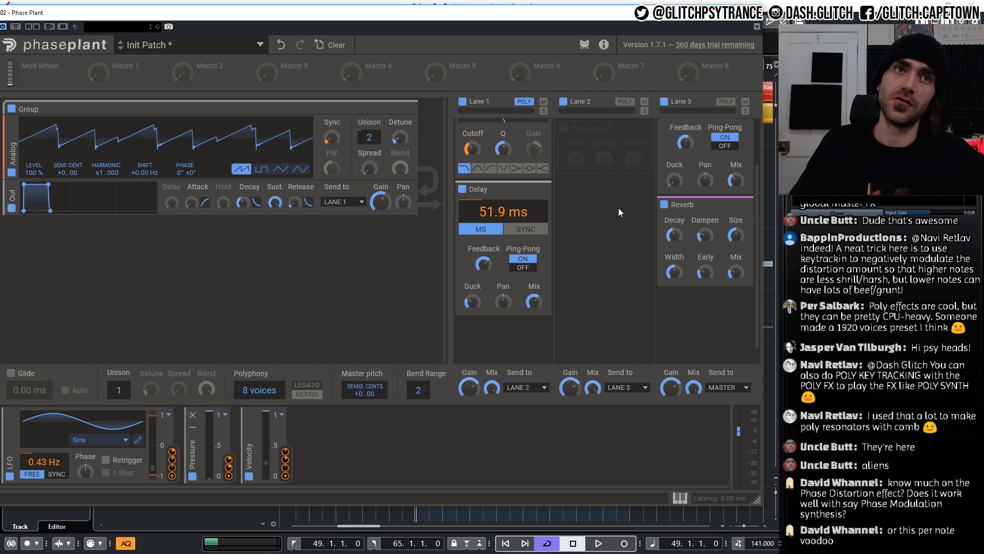
pyautogui.click(604, 149)
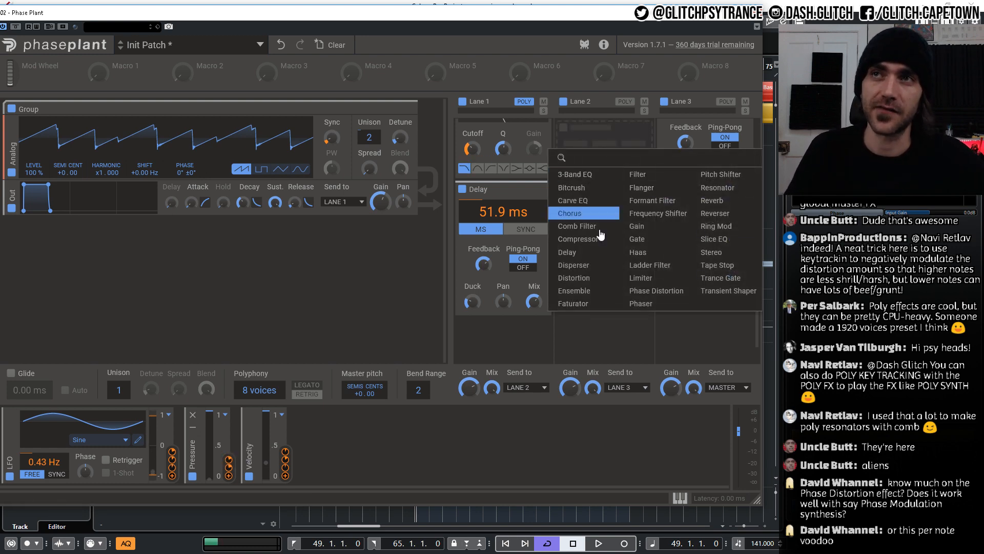
pyautogui.click(716, 200)
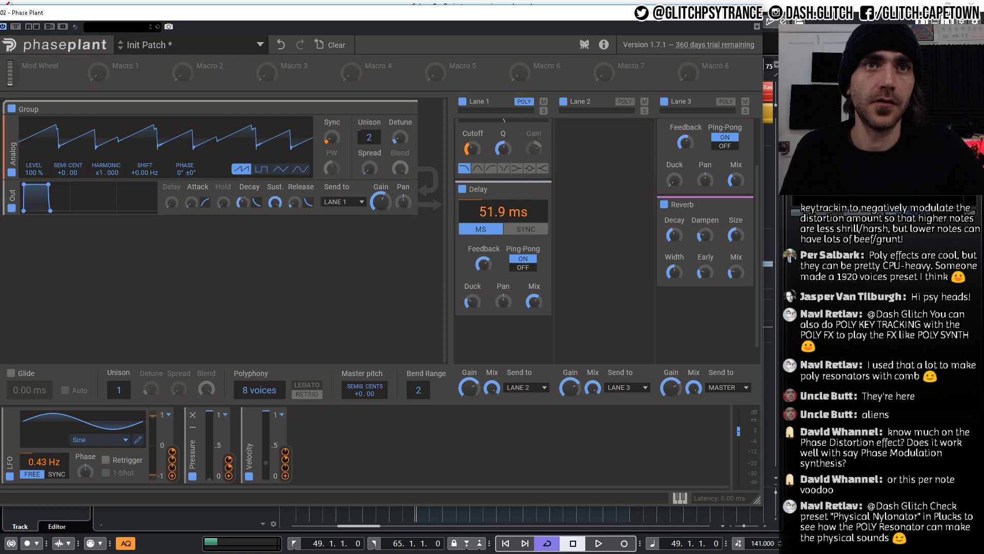
# Save the patch in User Presets as a new preset named Stream 5.
pyautogui.click(210, 50)
pyautogui.click(210, 50)
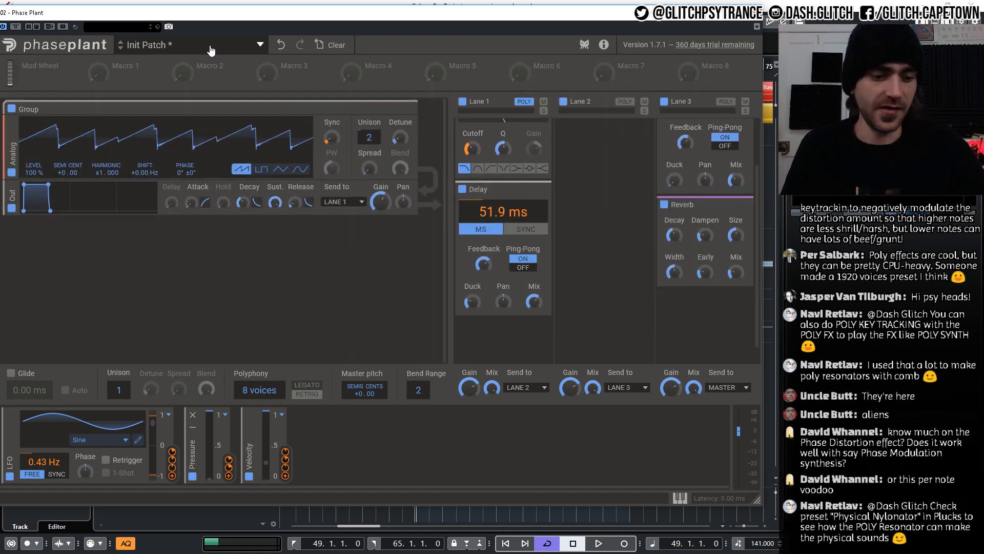
pyautogui.click(219, 46)
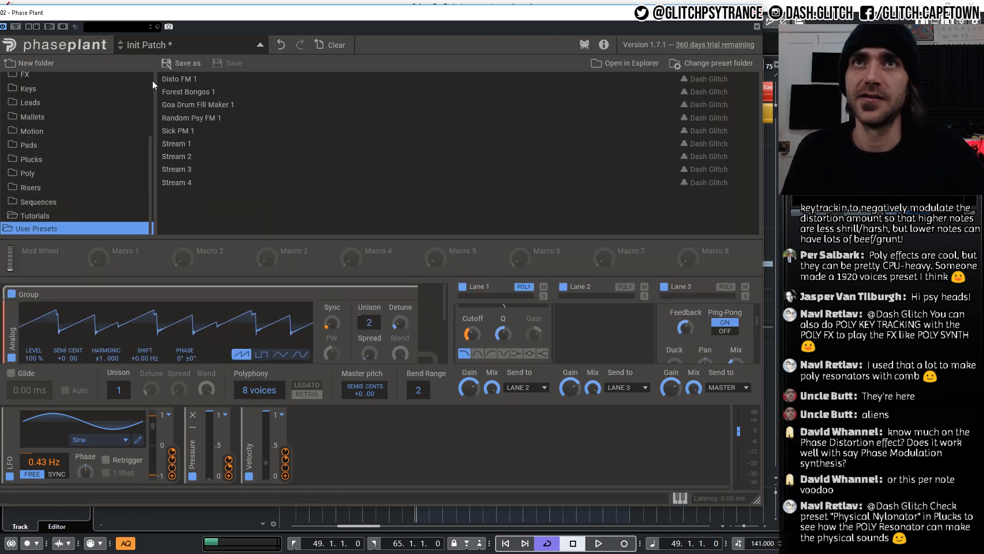
pyautogui.click(174, 63)
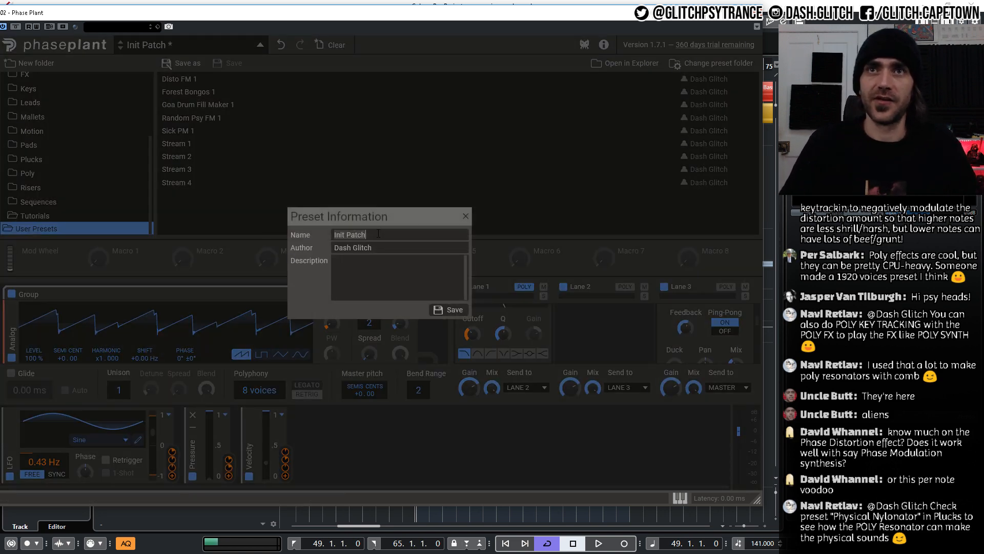
pyautogui.write('Stream ')
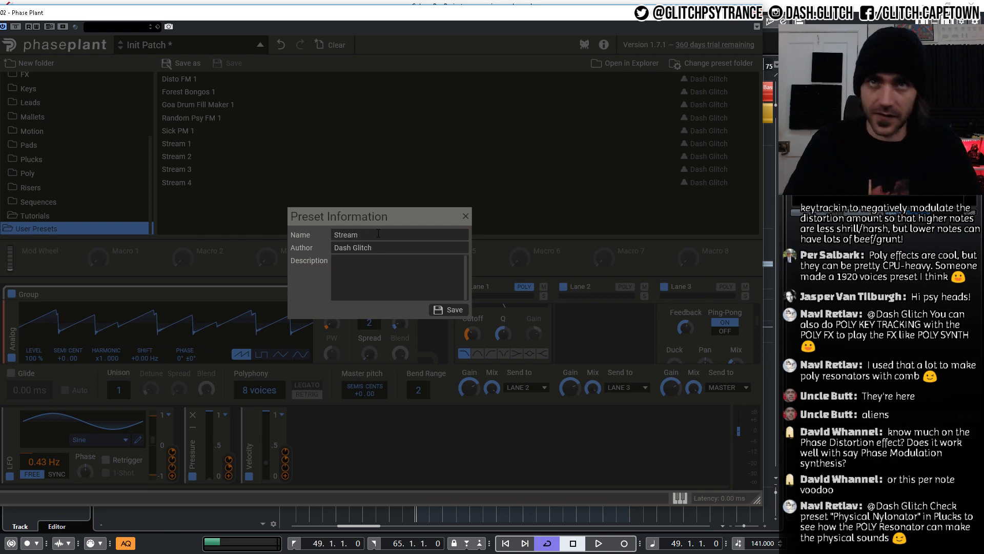
pyautogui.write('5')
pyautogui.press('Return')
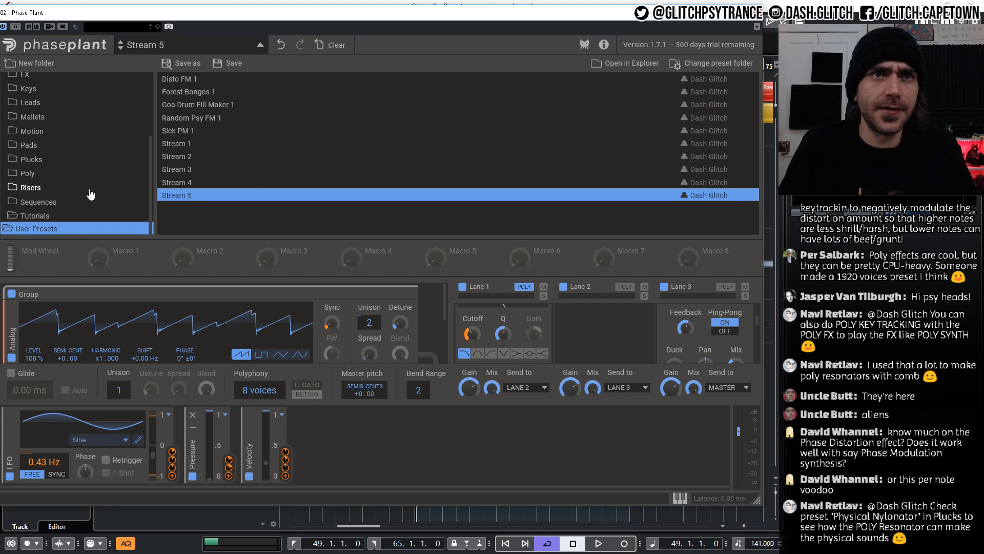
# Load the factory preset Physical Nylonator from the Plucks folder and close the preset browser to show its layout.
pyautogui.scroll(3, 77, 189)
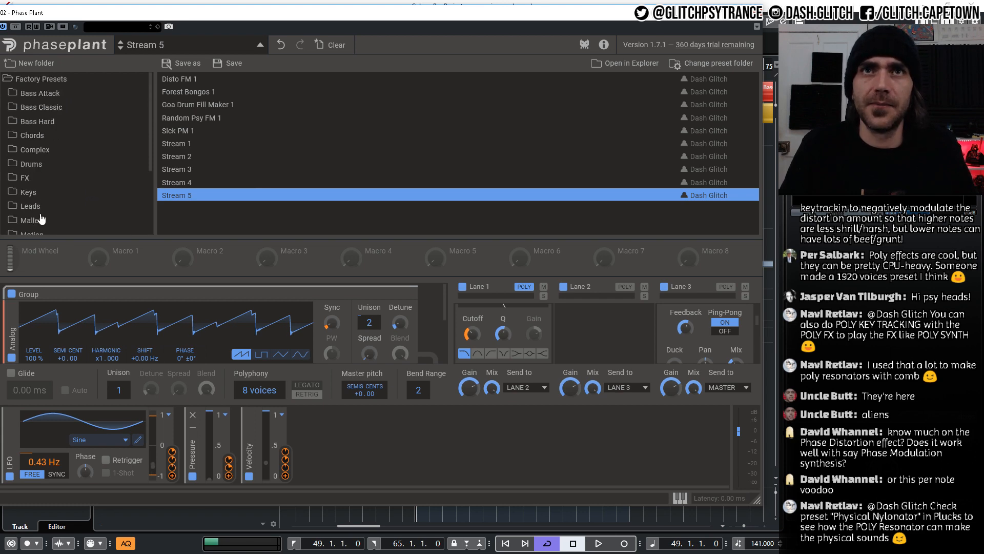
pyautogui.scroll(-3, 46, 205)
pyautogui.click(32, 201)
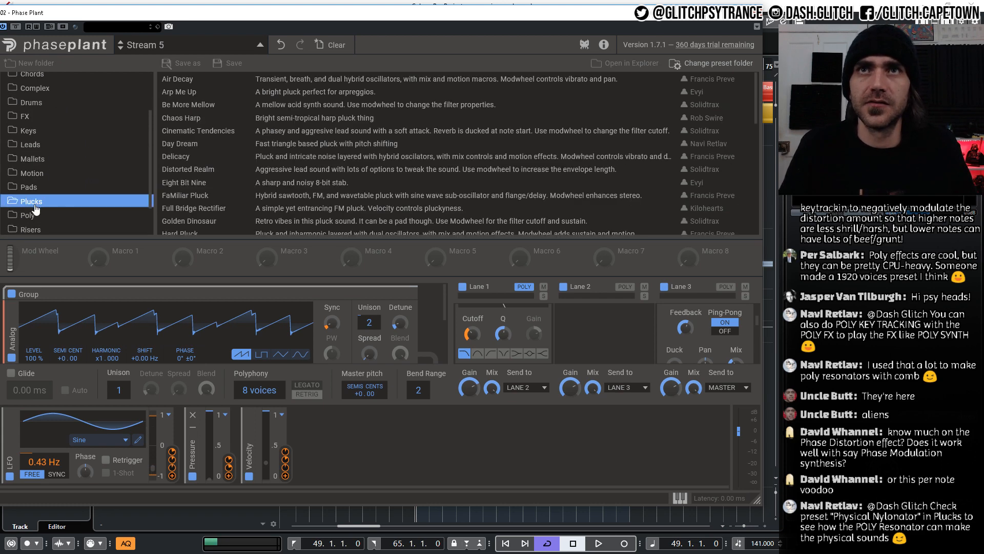
pyautogui.scroll(-5, 270, 178)
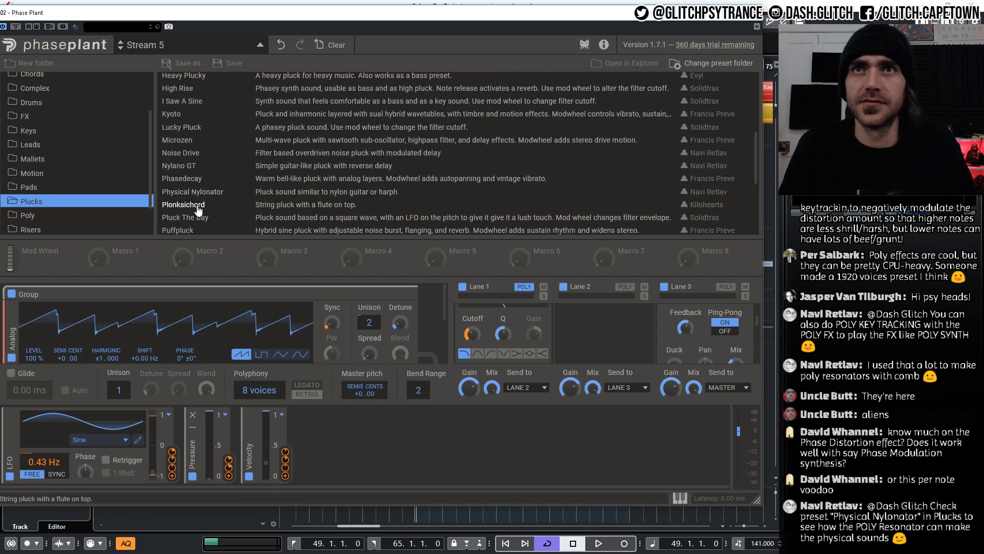
pyautogui.click(212, 198)
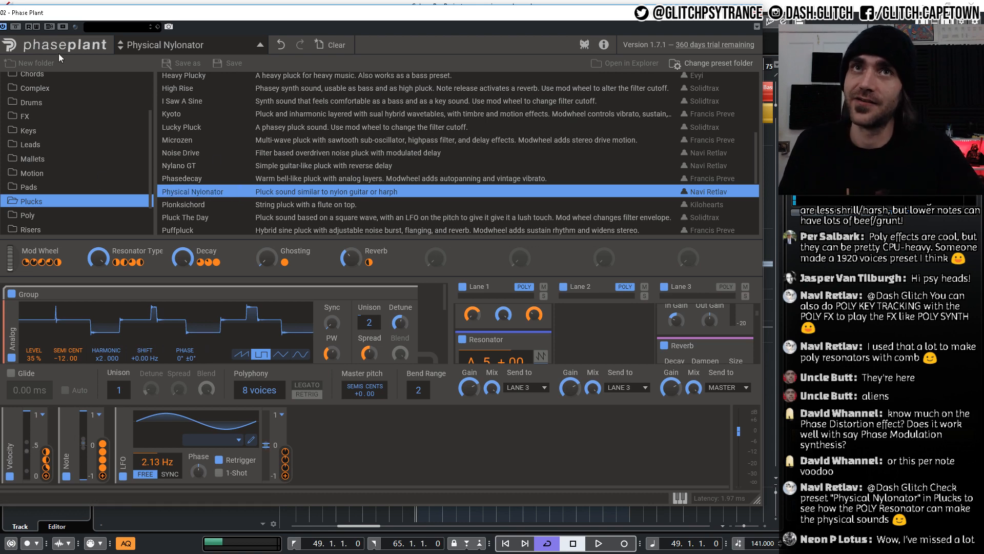
pyautogui.click(260, 45)
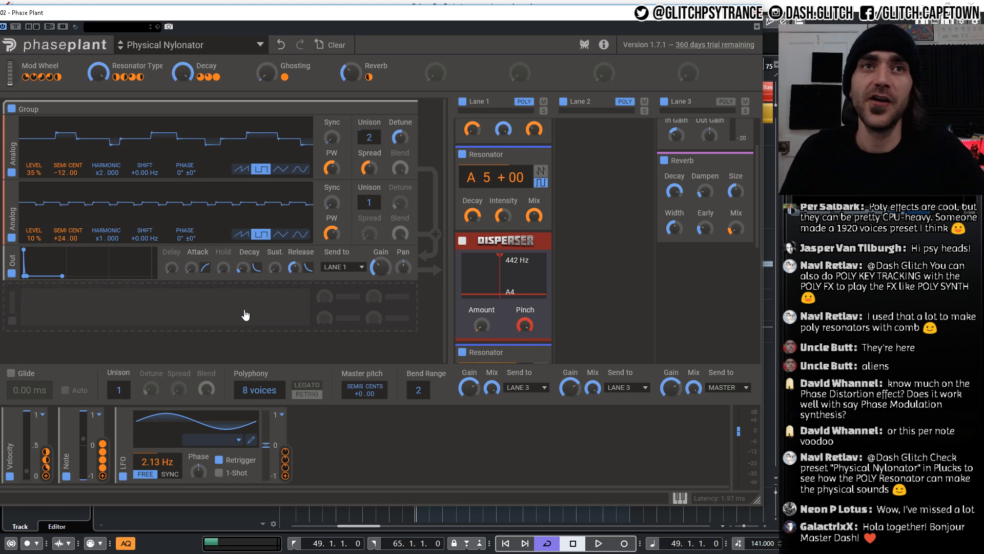
# Clear the patch, then reload the factory preset Physical Nylonator from the Plucks folder and close the preset browser.
pyautogui.click(336, 45)
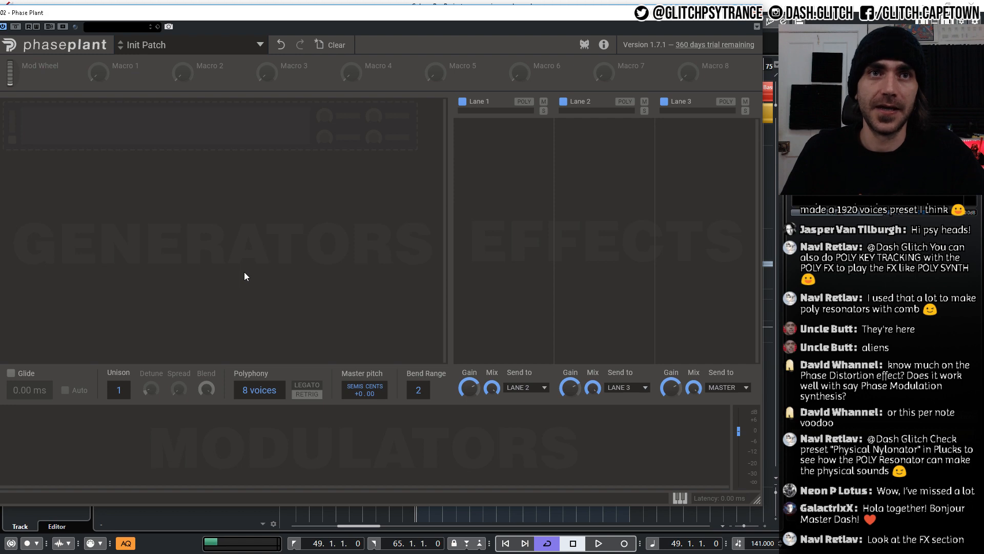
pyautogui.click(201, 46)
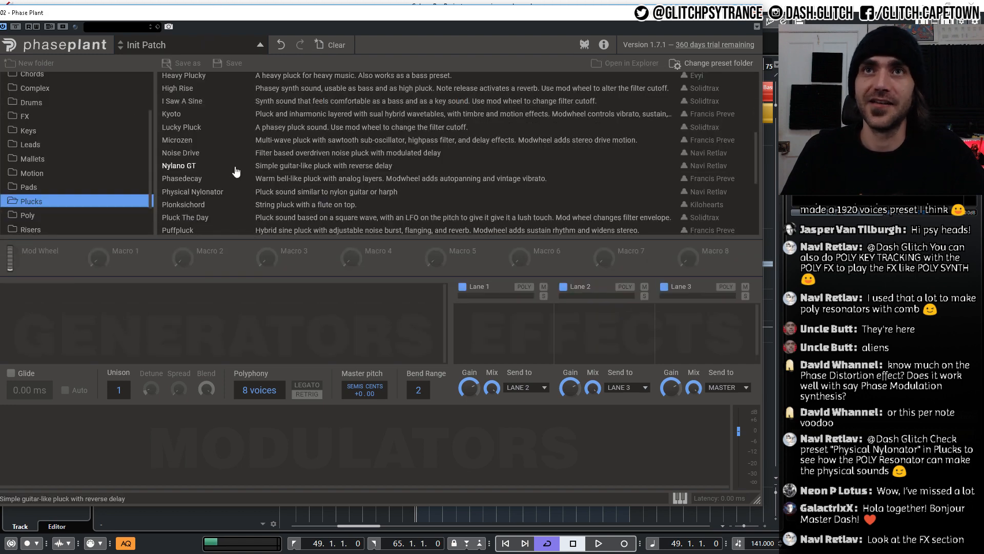
pyautogui.click(210, 197)
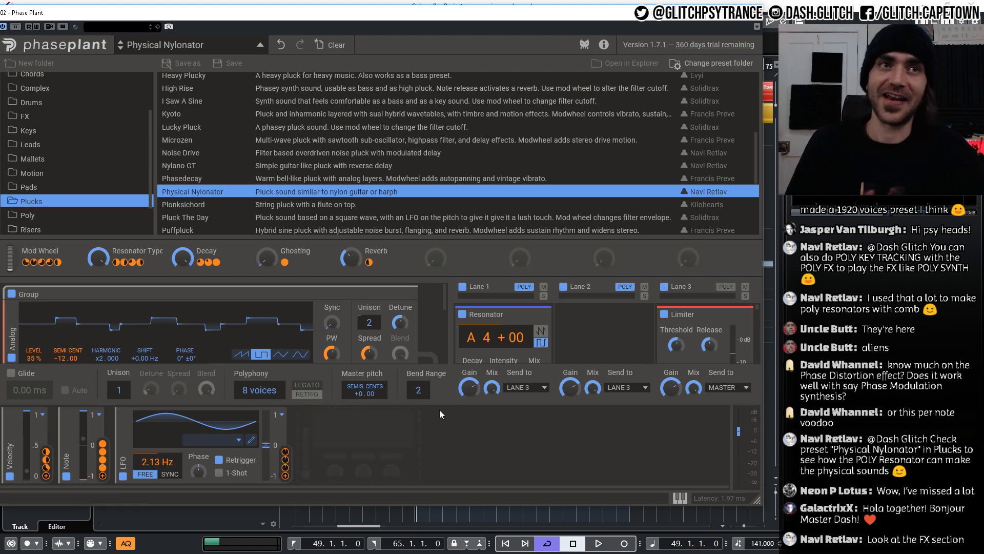
pyautogui.click(161, 52)
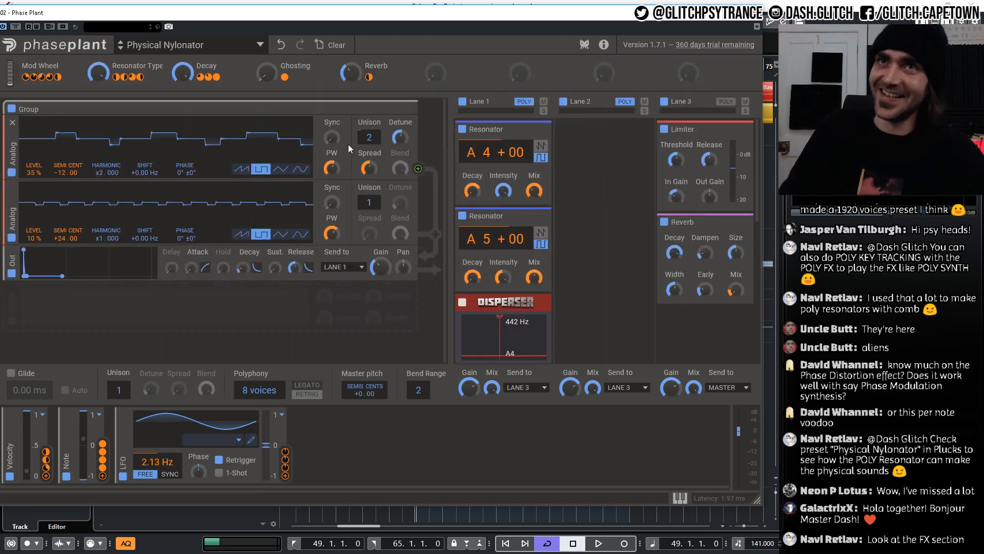
# Examine Lane 1's polyphonic effects chain in Physical Nylonator, from the first Resonator through the Disperser to the Transient Shaper.
pyautogui.scroll(-10, 604, 179)
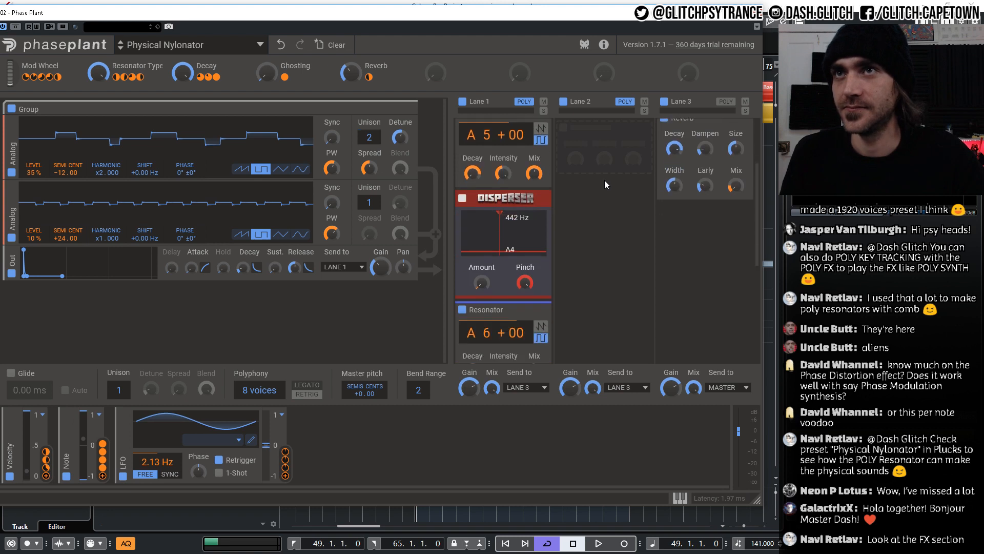
pyautogui.scroll(10, 601, 182)
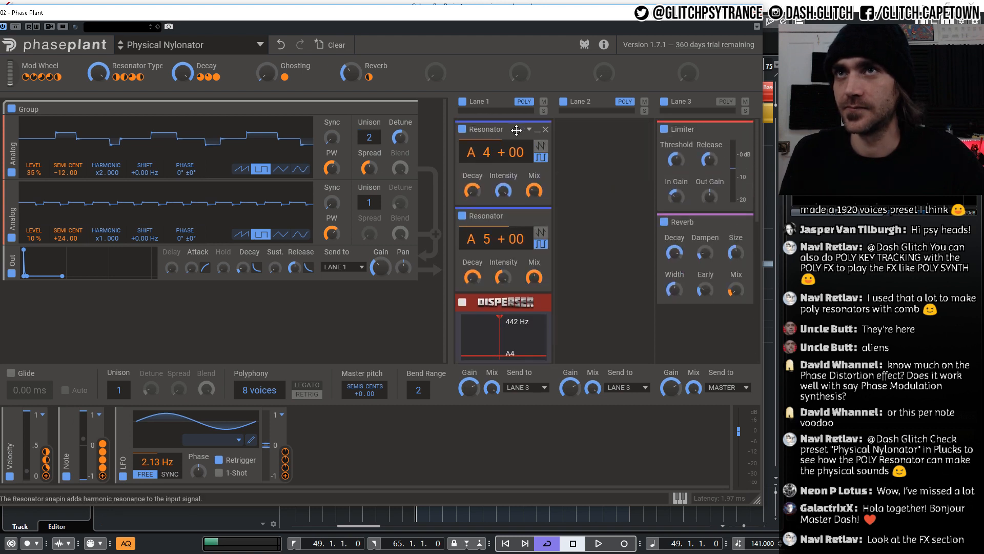
pyautogui.scroll(-10, 581, 230)
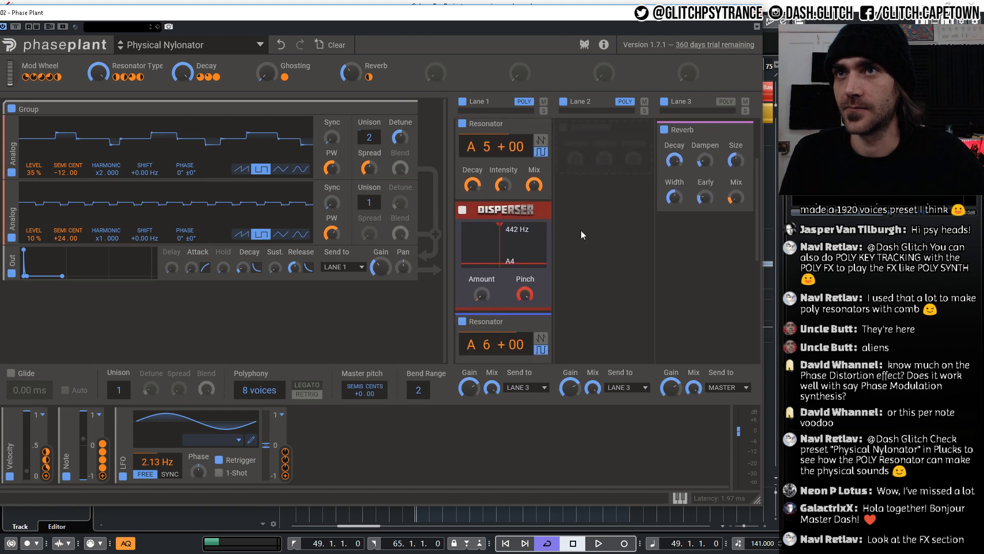
pyautogui.scroll(10, 582, 231)
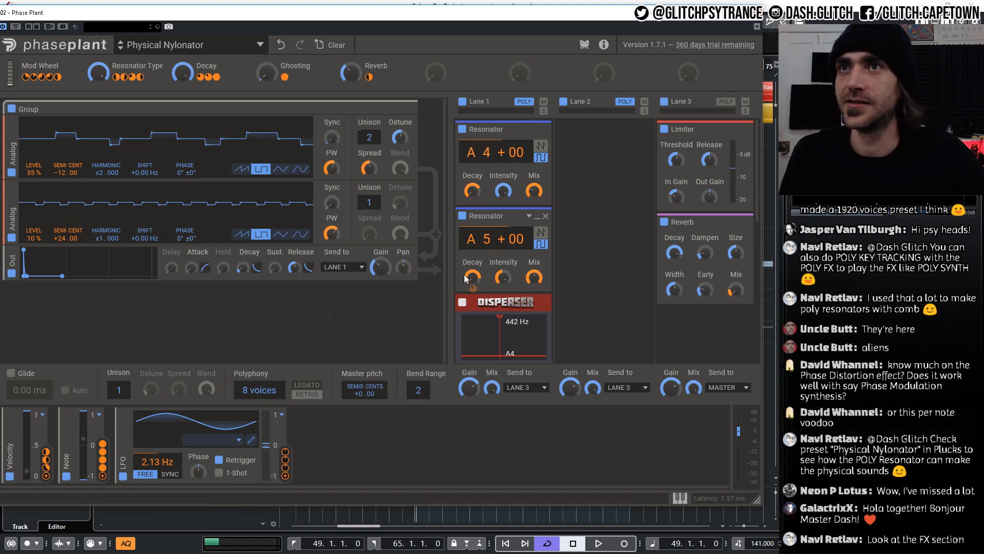
pyautogui.scroll(-5, 604, 275)
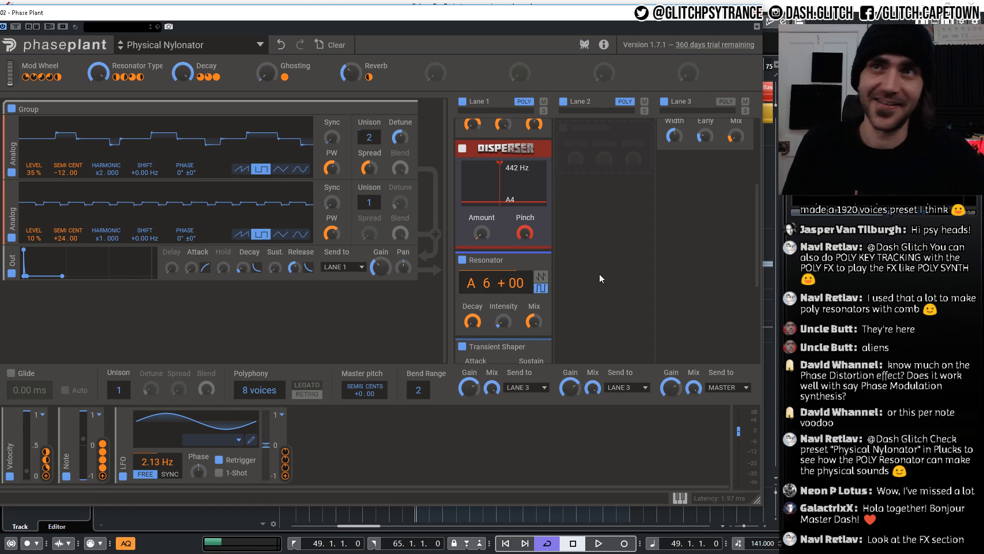
pyautogui.scroll(3, 597, 276)
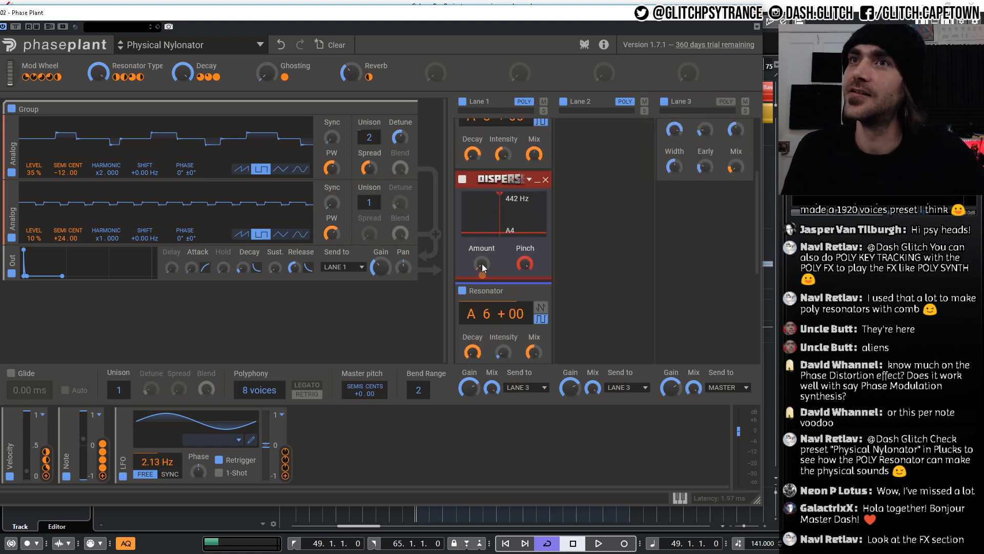
pyautogui.scroll(2, 569, 234)
pyautogui.scroll(1, 580, 241)
pyautogui.scroll(-5, 599, 256)
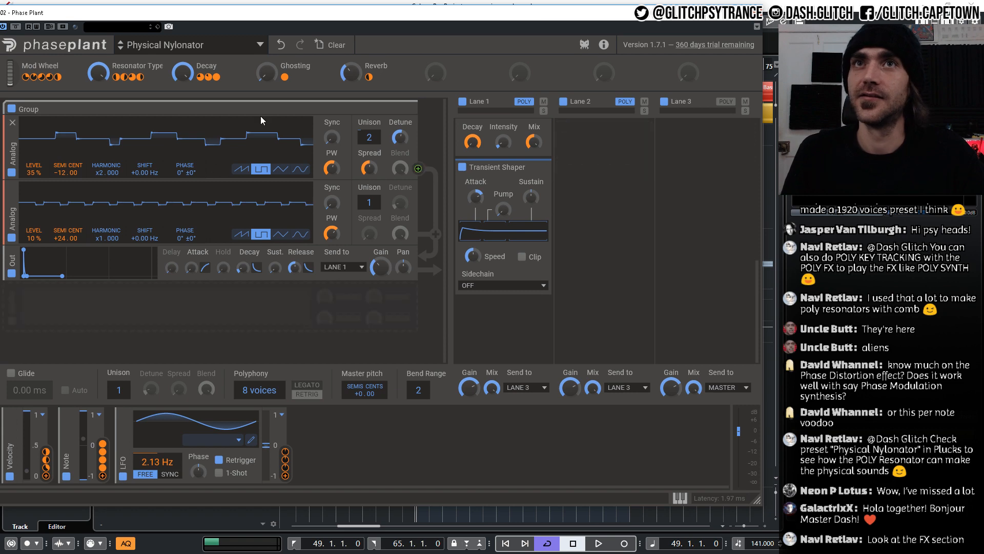
# Clear the patch to an empty Init Patch and leave the preset browser closed.
pyautogui.click(162, 44)
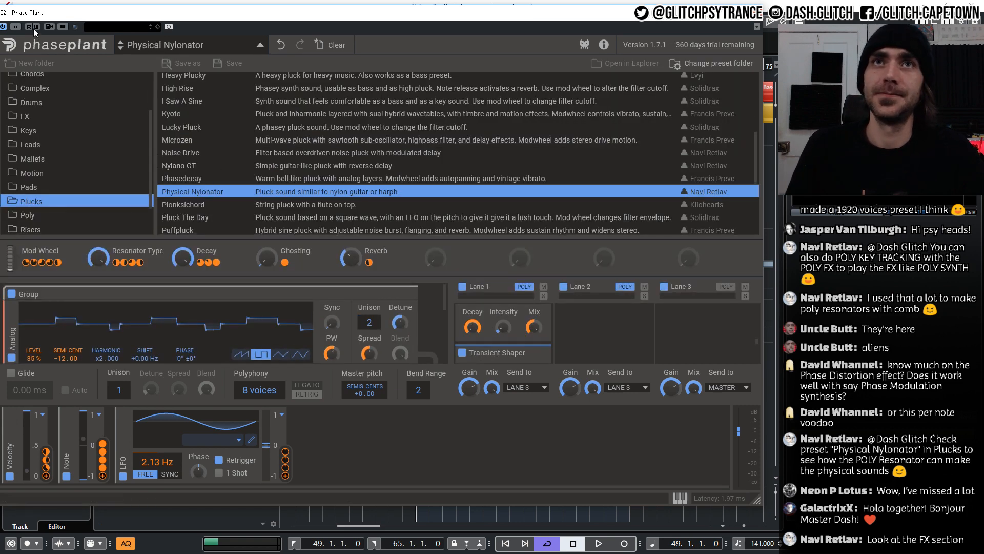
pyautogui.click(328, 46)
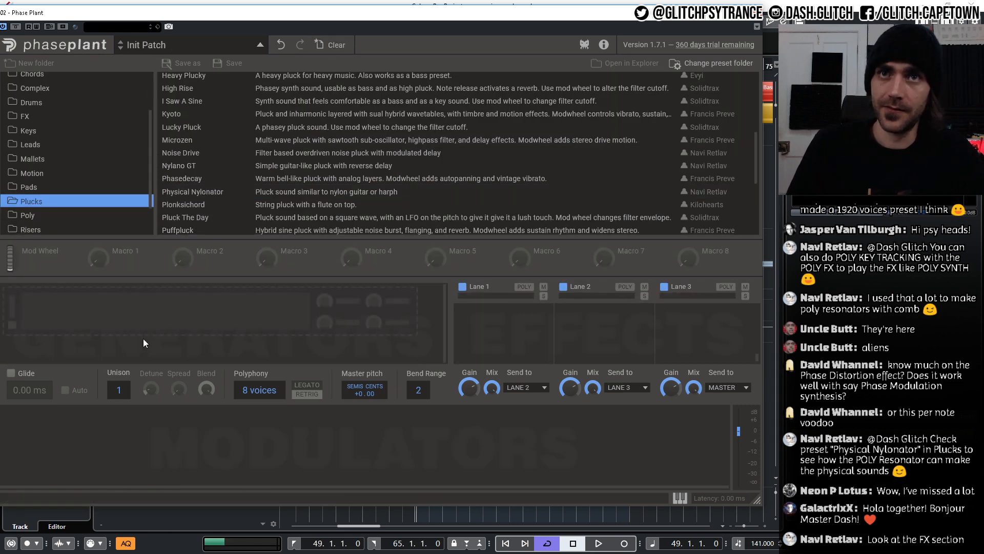
pyautogui.click(194, 325)
pyautogui.click(186, 322)
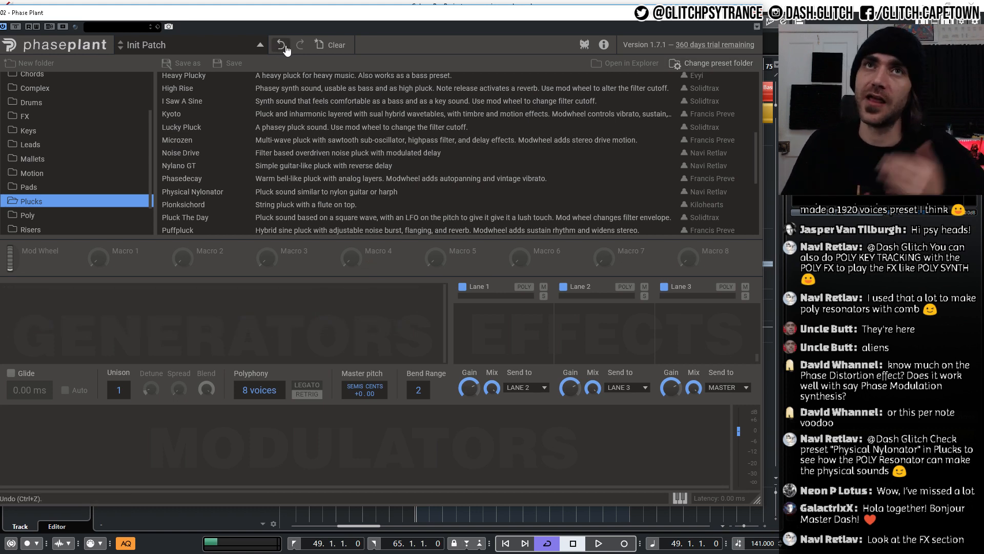
pyautogui.click(260, 45)
# Add a Wavetable generator and load the Fundamental Saw wavetable from the Saws factory folder.
pyautogui.click(248, 134)
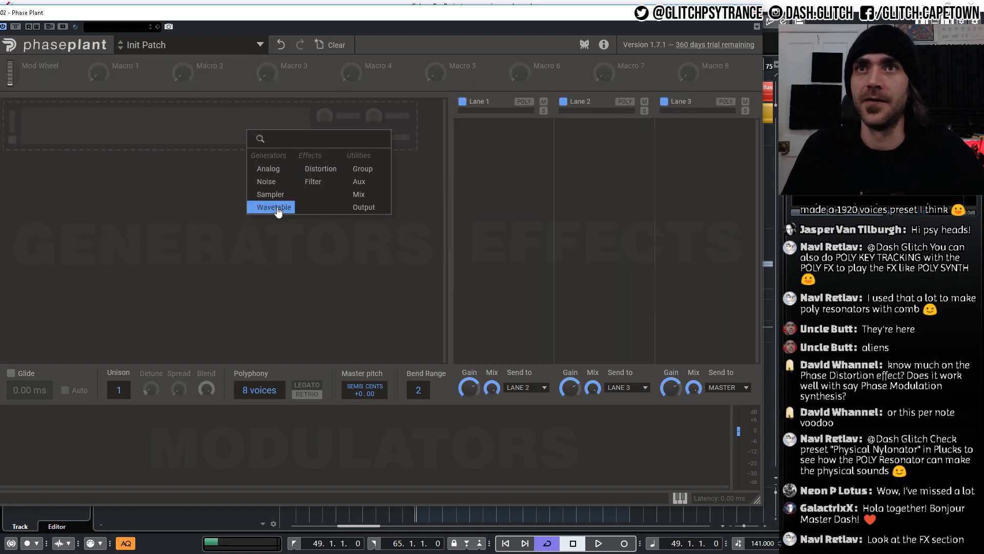
pyautogui.click(277, 208)
pyautogui.click(277, 177)
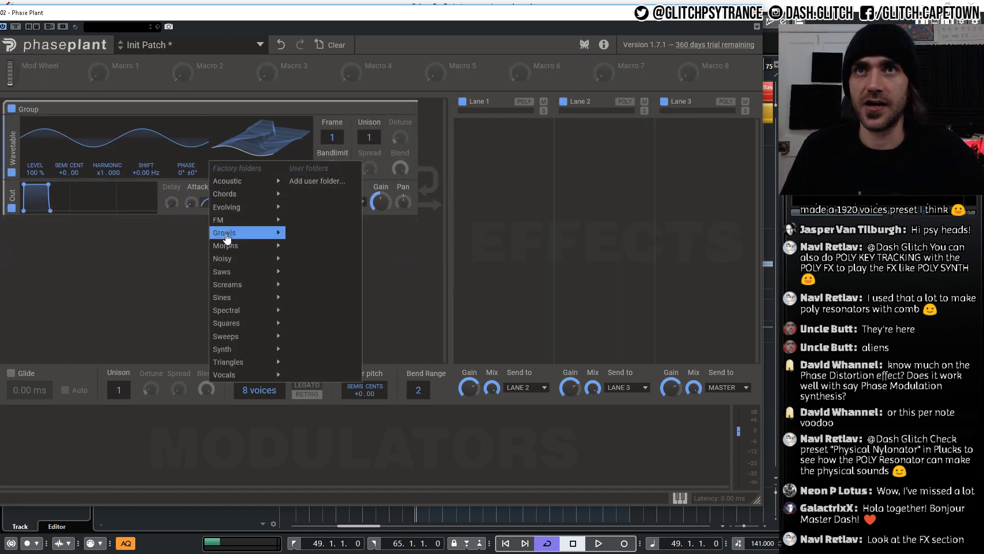
pyautogui.moveTo(266, 272)
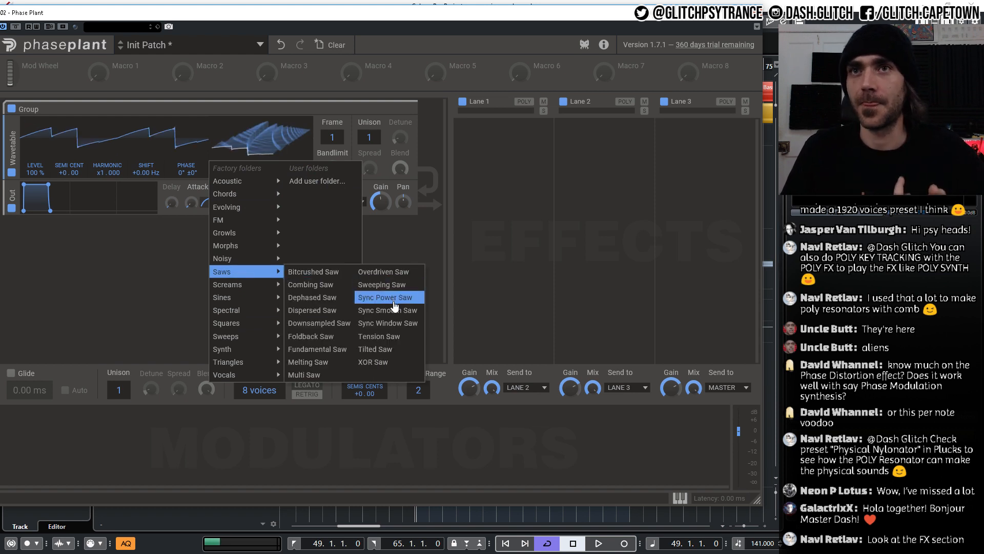
pyautogui.click(335, 349)
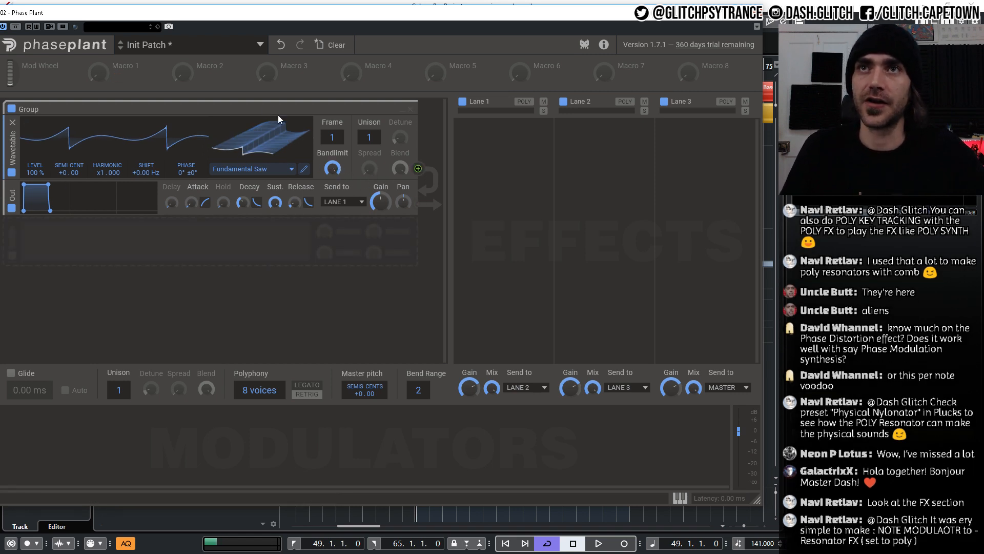
# Sweep through the Fundamental Saw wavetable's frames, stopping at frame 129 and finally at 118.
pyautogui.moveTo(333, 137); pyautogui.dragTo(333, 95)
pyautogui.moveTo(333, 137); pyautogui.dragTo(330, 138)
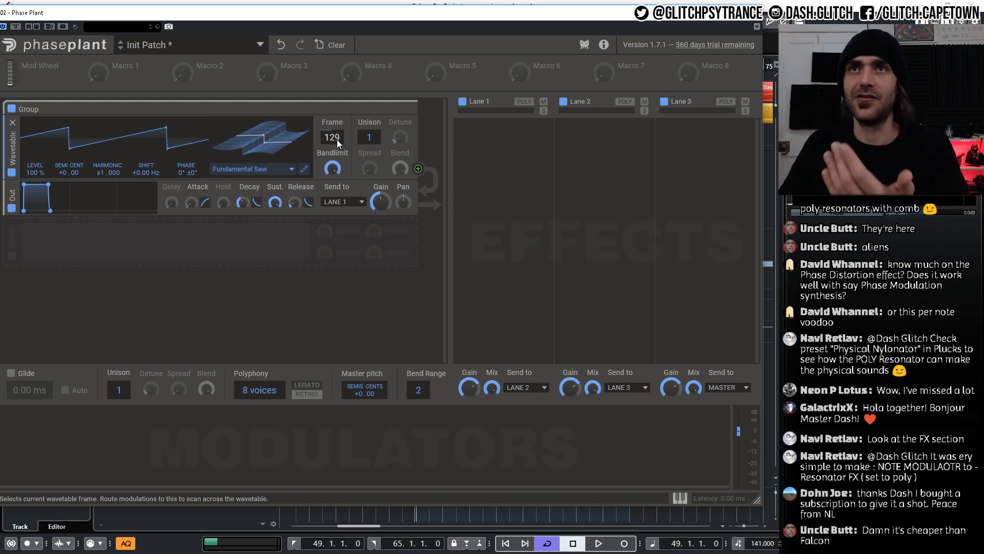
pyautogui.moveTo(337, 139); pyautogui.dragTo(337, 92)
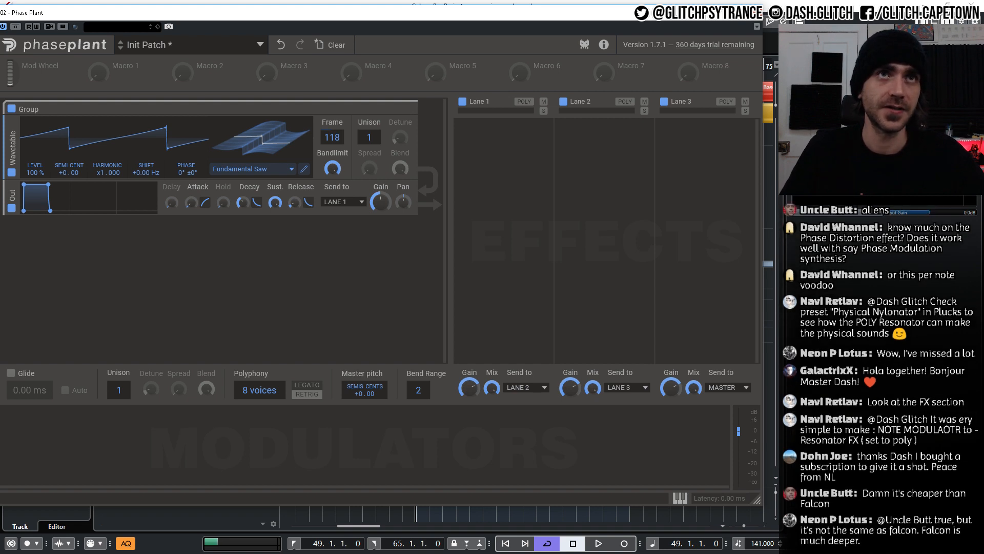
# Bring the Monitor 1 CurveEQ window over the synth, shrink it, and place it below the wavetable generator.
pyautogui.moveTo(981, 34); pyautogui.dragTo(658, 68)
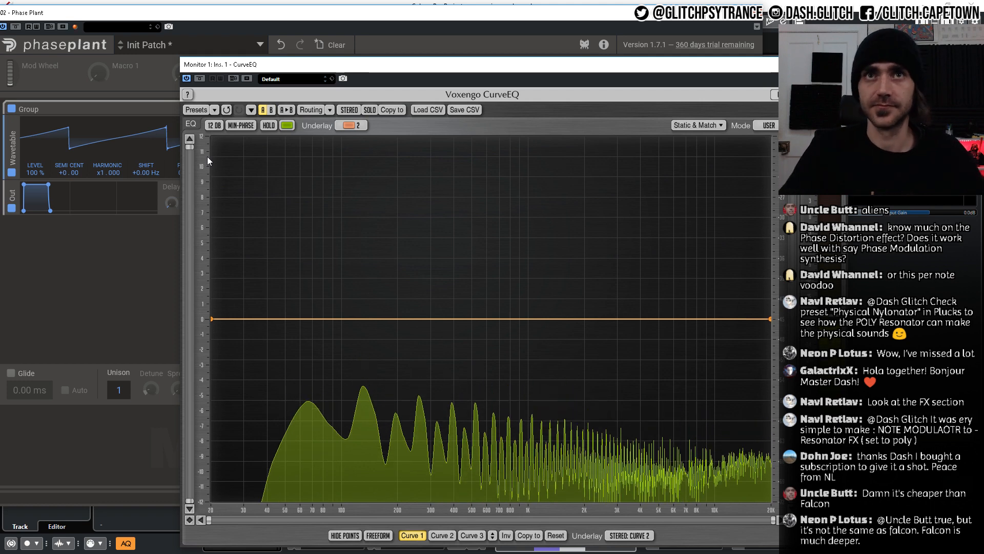
pyautogui.moveTo(225, 67); pyautogui.dragTo(93, 185)
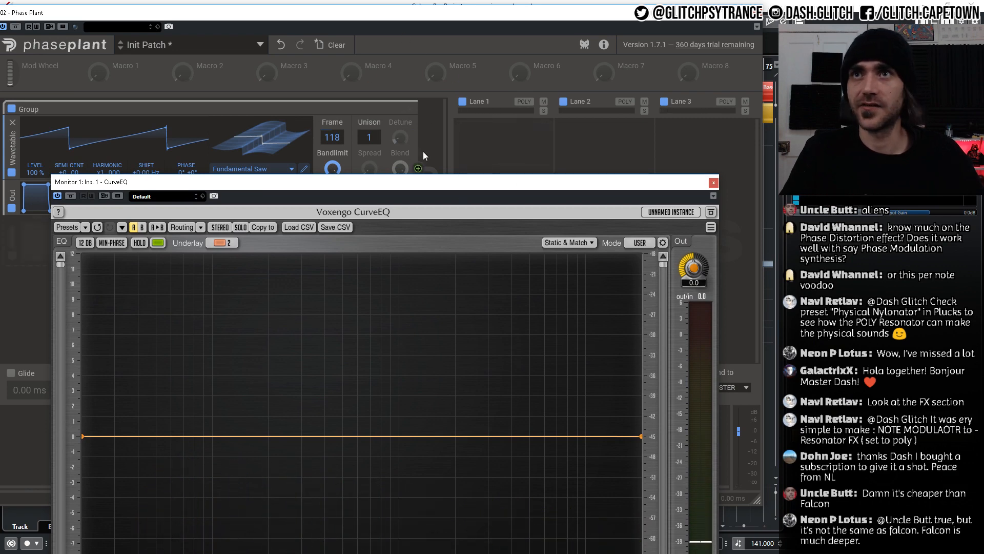
pyautogui.moveTo(423, 184); pyautogui.dragTo(339, 39)
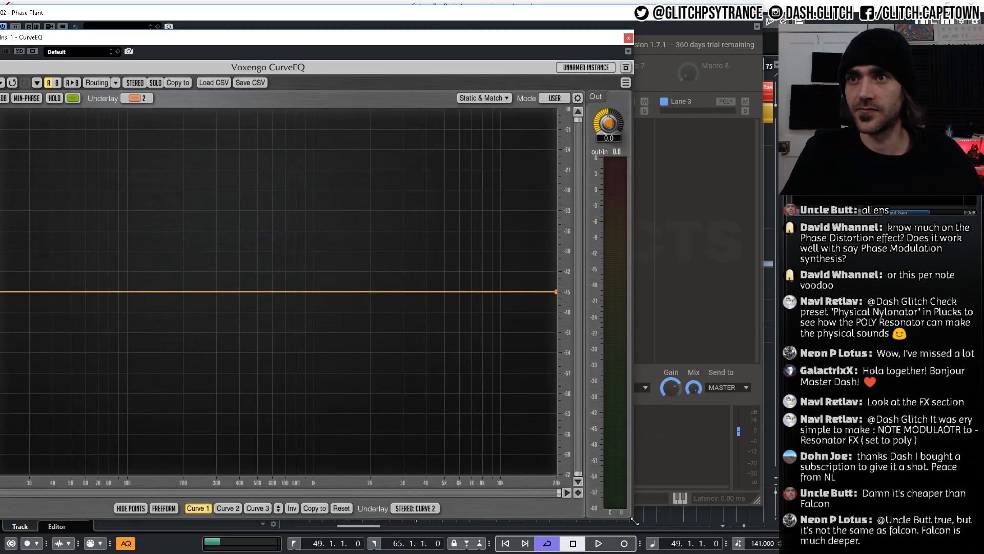
pyautogui.moveTo(632, 515); pyautogui.dragTo(498, 382)
pyautogui.click(494, 38)
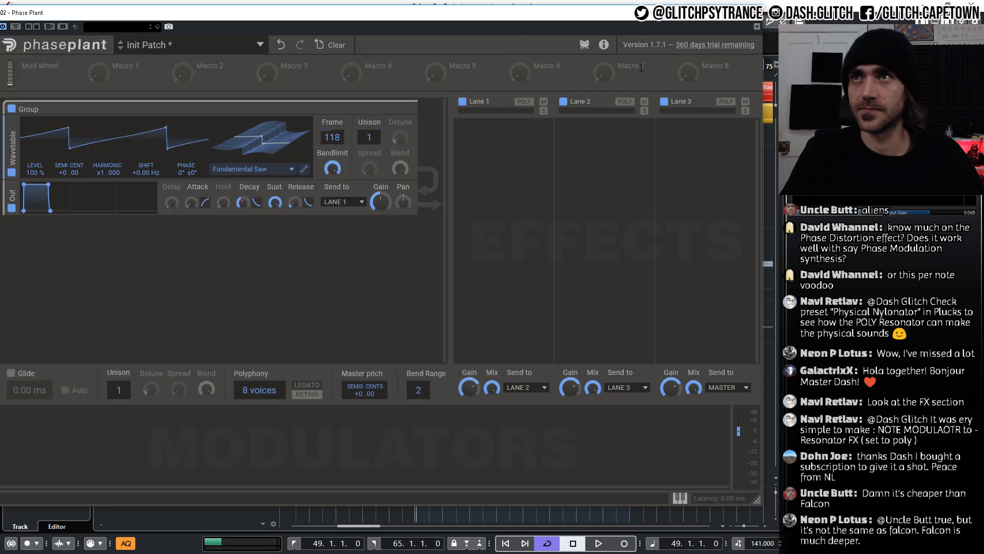
pyautogui.moveTo(313, 39); pyautogui.dragTo(434, 237)
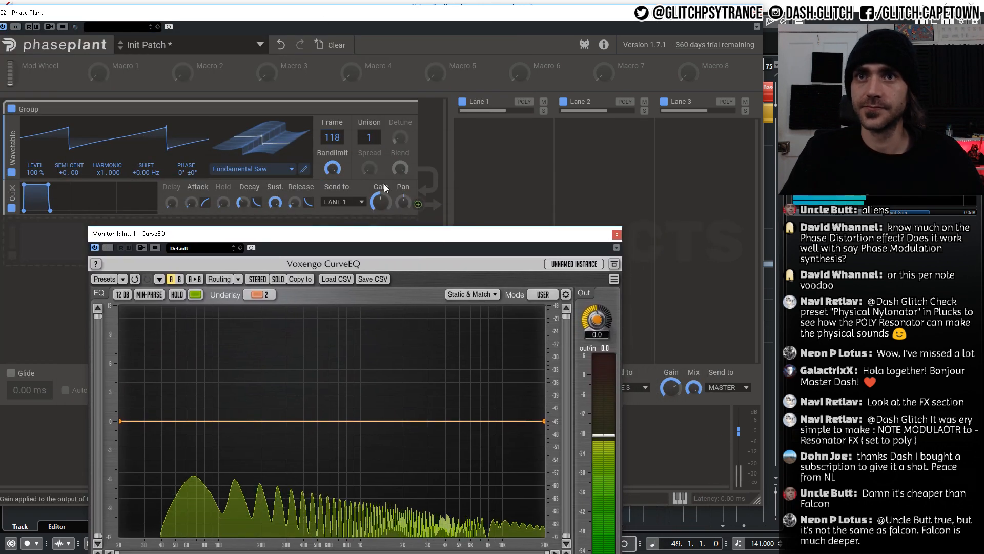
# Compare the wavetable's spectrum in CurveEQ at frame 1 and at frame 256.
pyautogui.moveTo(330, 142); pyautogui.dragTo(330, 215)
pyautogui.click(614, 531)
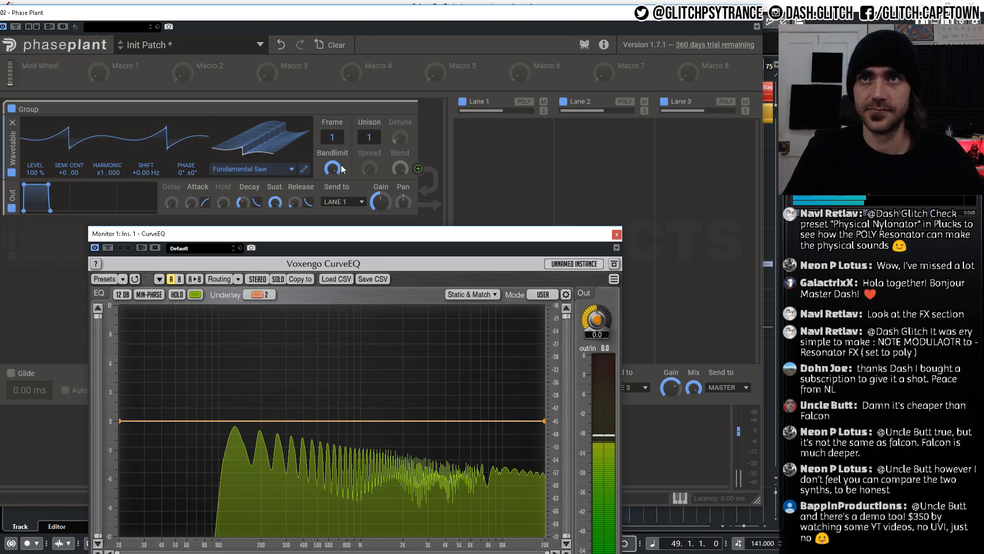
pyautogui.moveTo(333, 137); pyautogui.dragTo(333, 41)
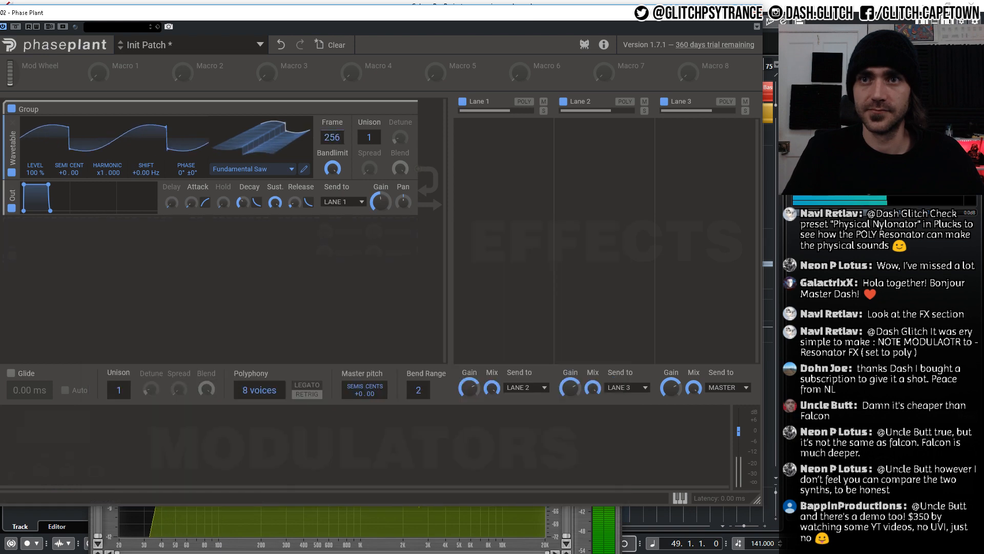
pyautogui.click(611, 527)
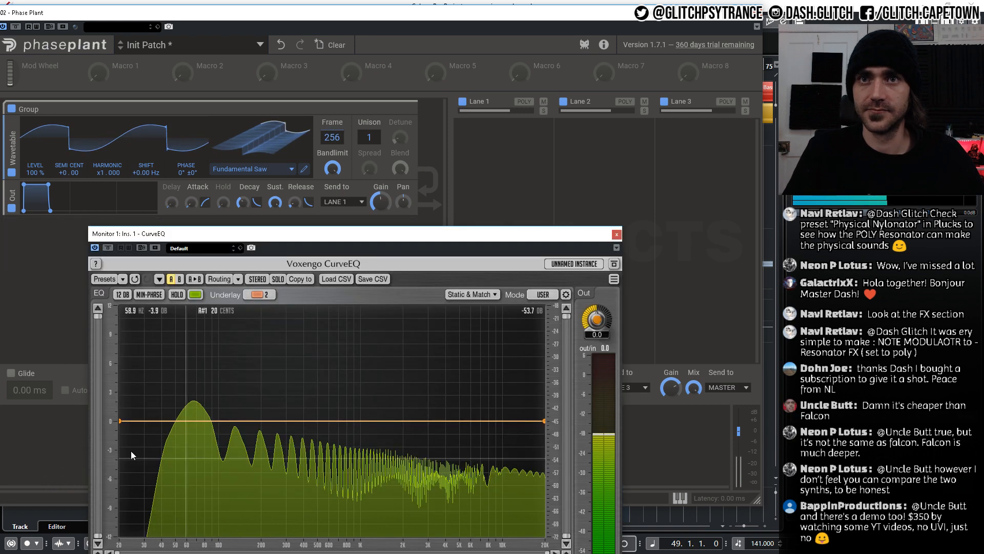
# Return the wavetable to frame 1 and check its low-frequency content in CurveEQ.
pyautogui.click(333, 110)
pyautogui.moveTo(332, 137); pyautogui.dragTo(333, 167)
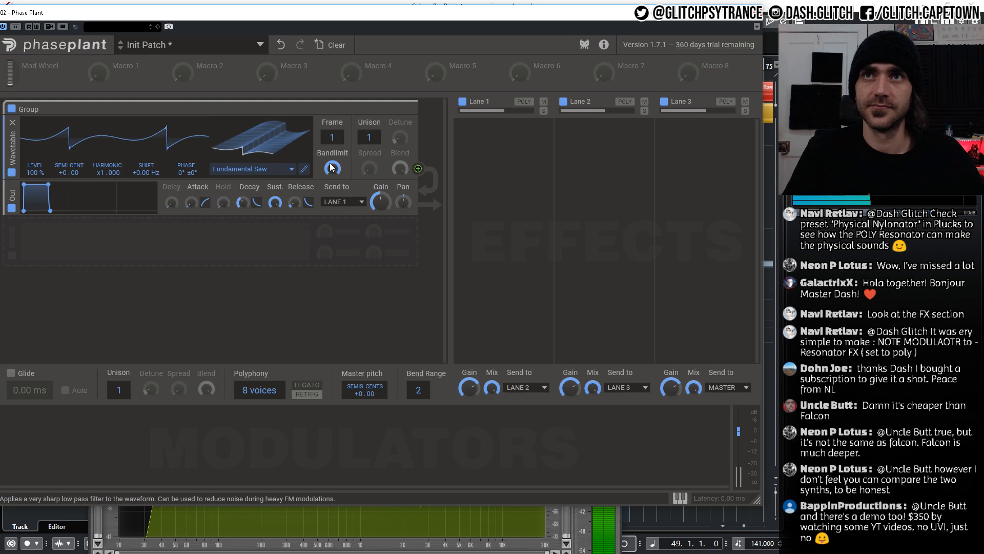
pyautogui.click(435, 508)
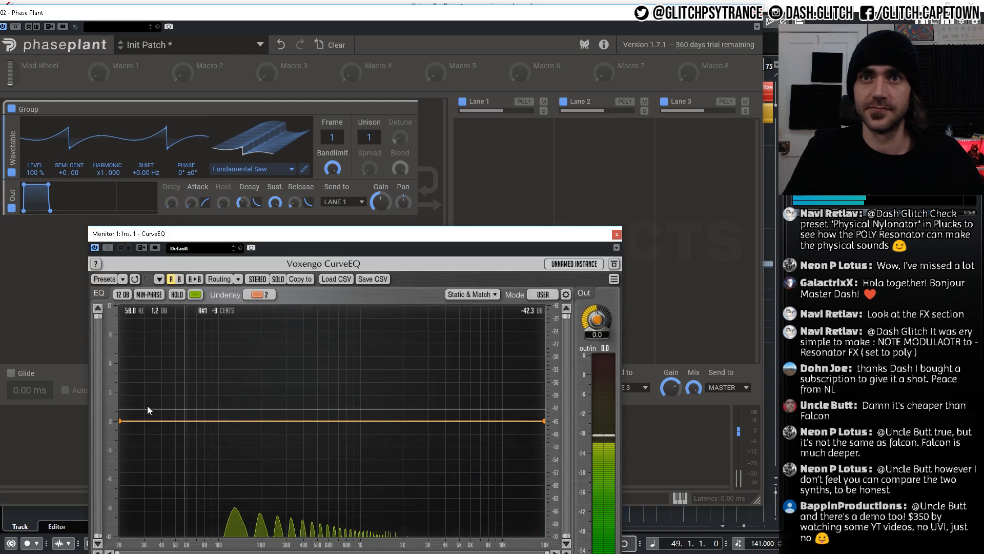
# Move the CurveEQ window lower so the whole wavetable generator stays uncovered, keeping the analyser in front of the synth.
pyautogui.click(444, 47)
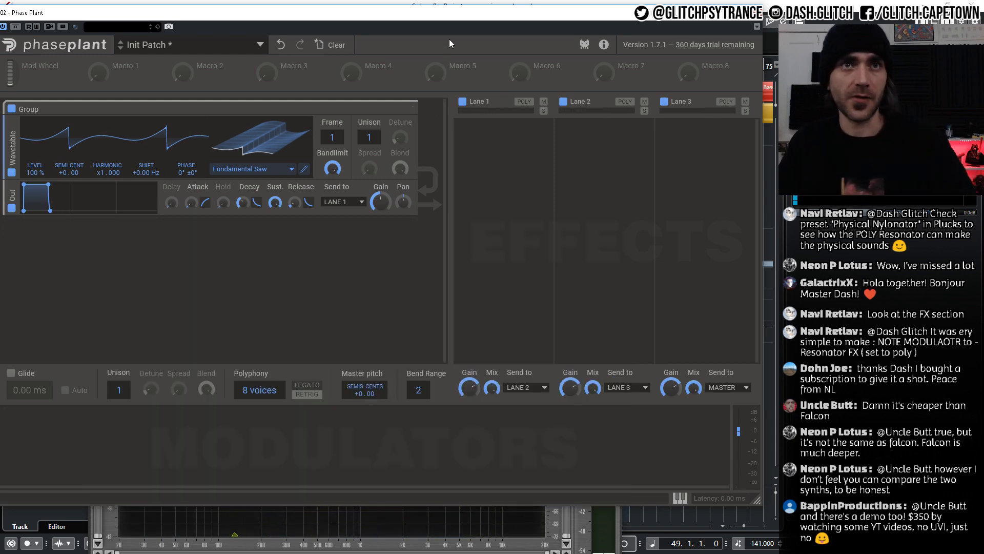
pyautogui.click(592, 530)
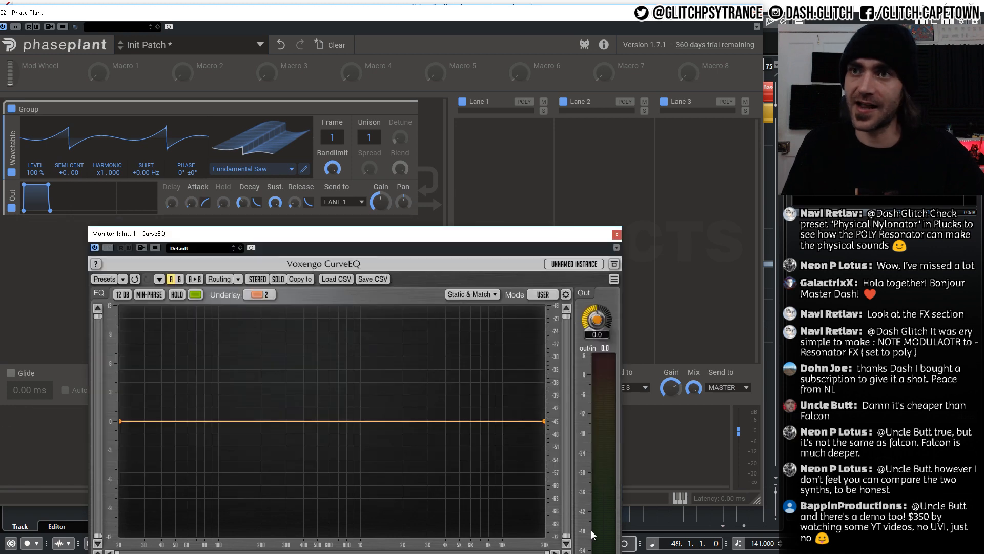
pyautogui.moveTo(379, 239); pyautogui.dragTo(351, 203)
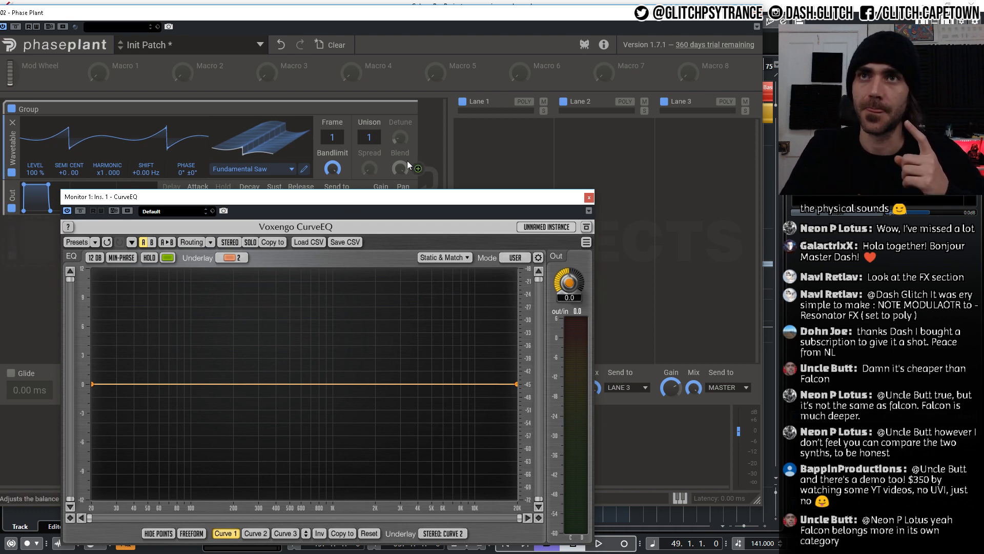
pyautogui.moveTo(454, 196); pyautogui.dragTo(499, 333)
pyautogui.click(564, 224)
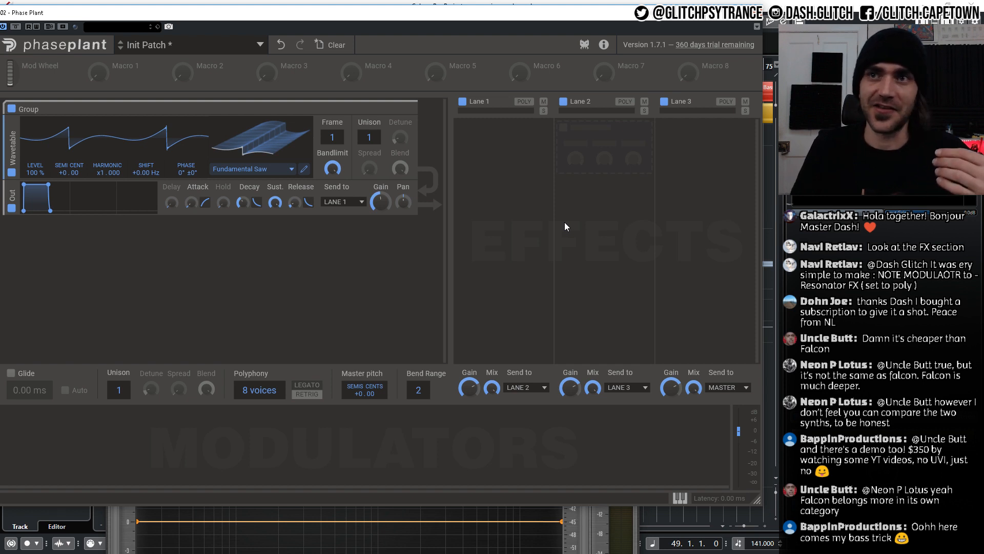
pyautogui.click(633, 509)
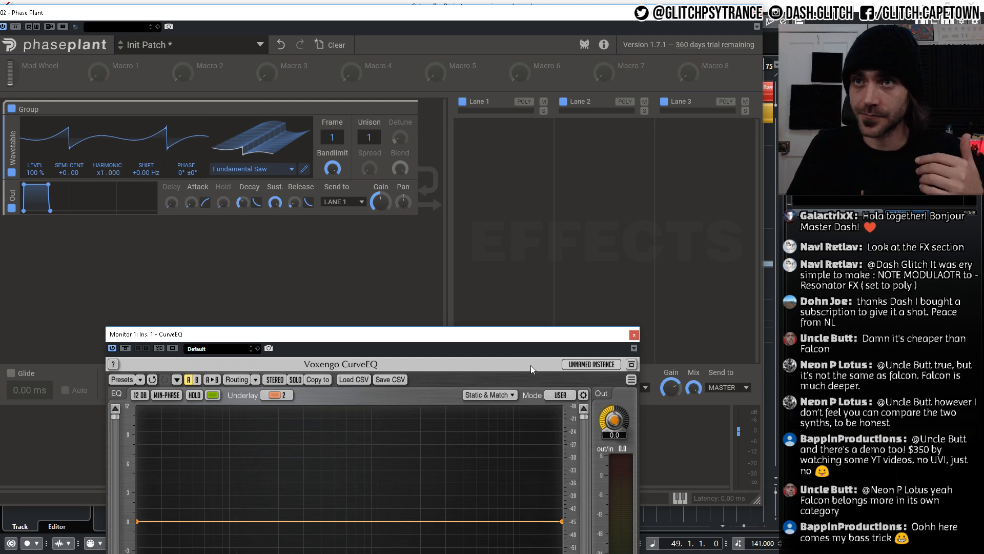
# Bring the synth in front of CurveEQ and sweep the wavetable frame up to 99 and back to 1.
pyautogui.moveTo(530, 334); pyautogui.dragTo(470, 279)
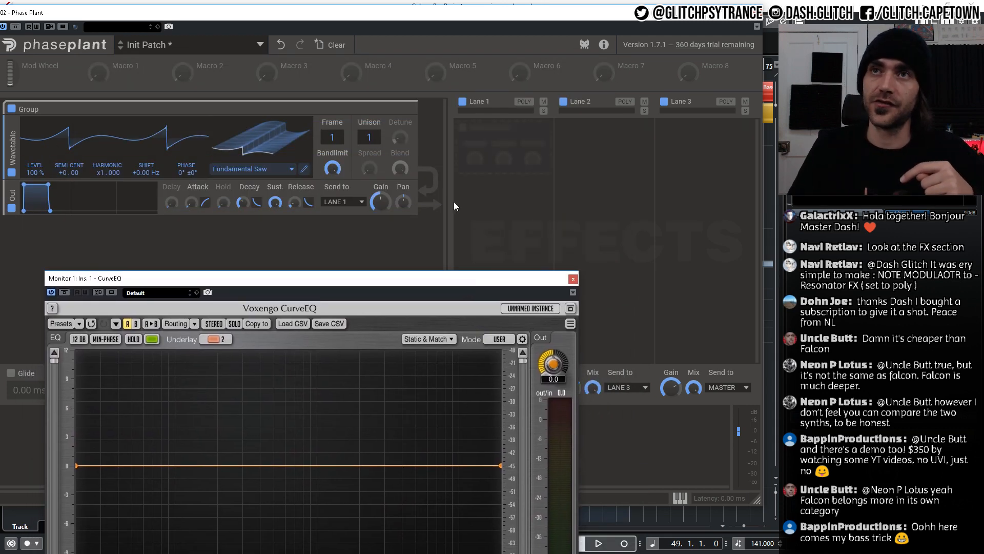
pyautogui.click(436, 239)
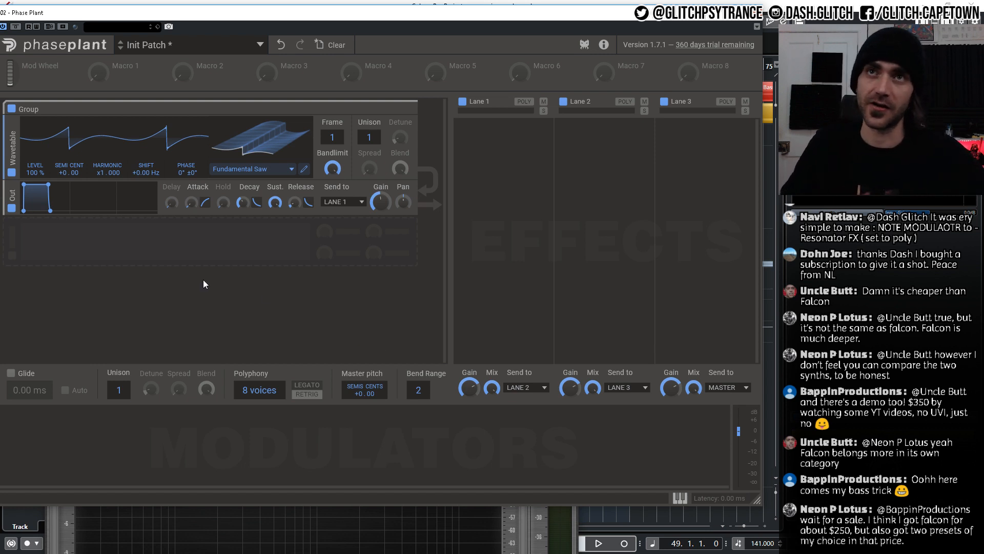
pyautogui.moveTo(340, 142); pyautogui.dragTo(340, 102)
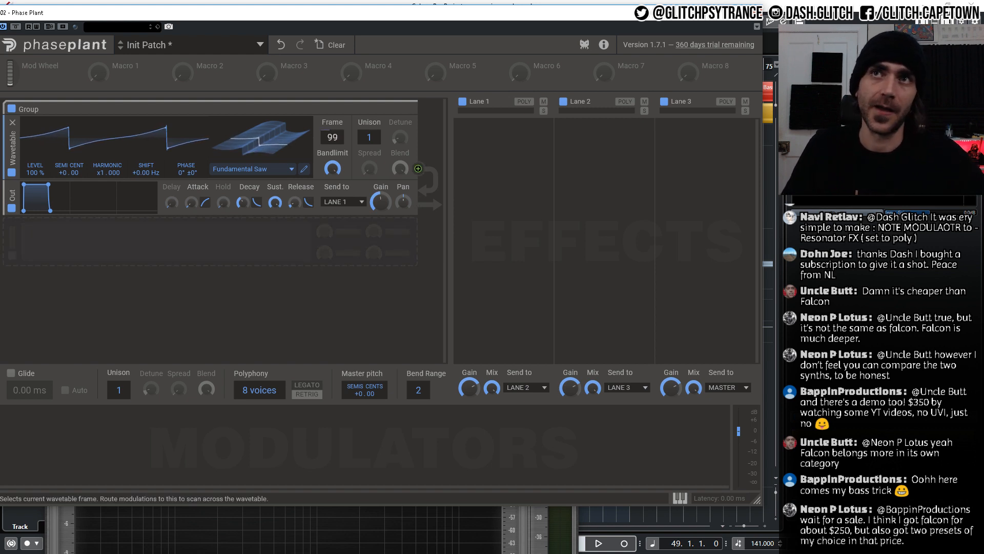
pyautogui.moveTo(332, 137); pyautogui.dragTo(332, 174)
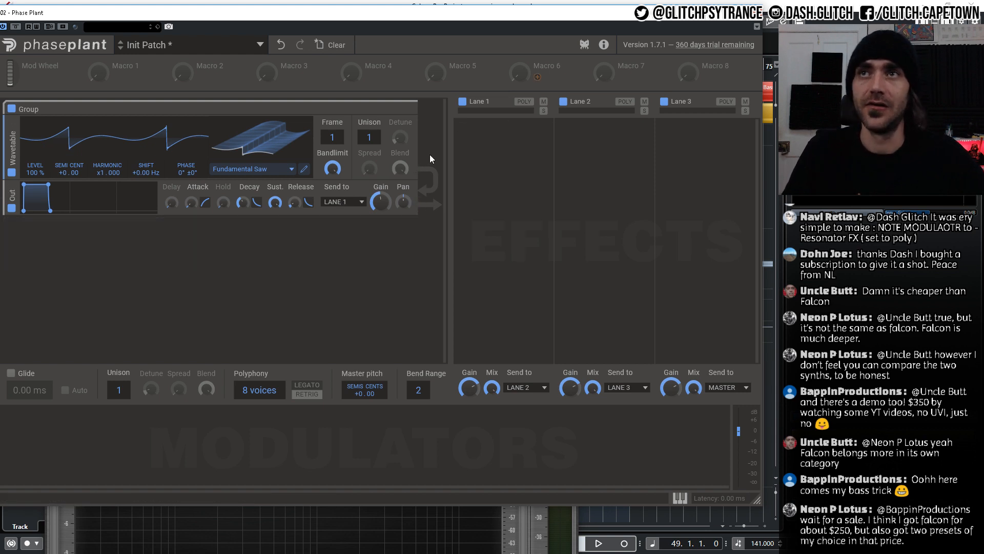
# Add a Distortion effect to Lane 1.
pyautogui.click(485, 147)
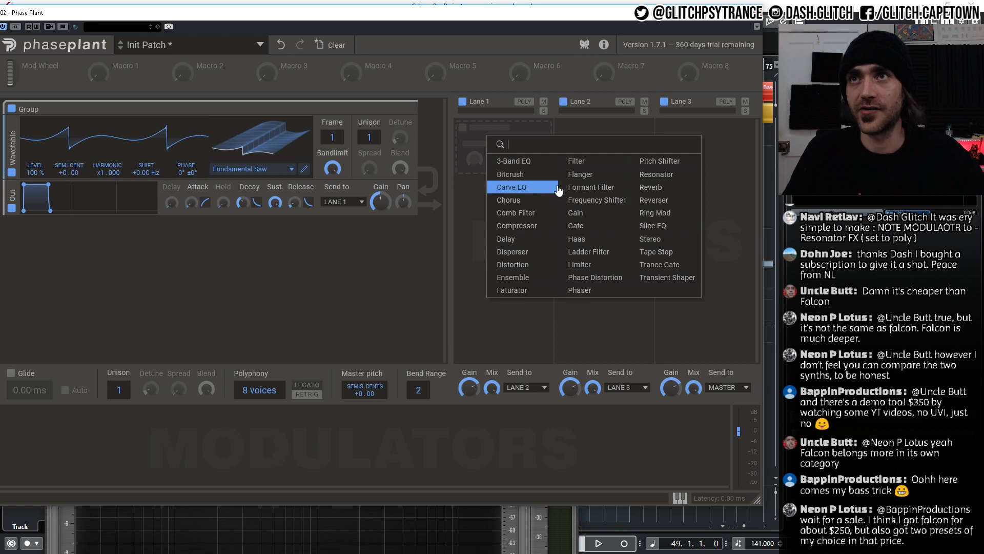
pyautogui.click(529, 265)
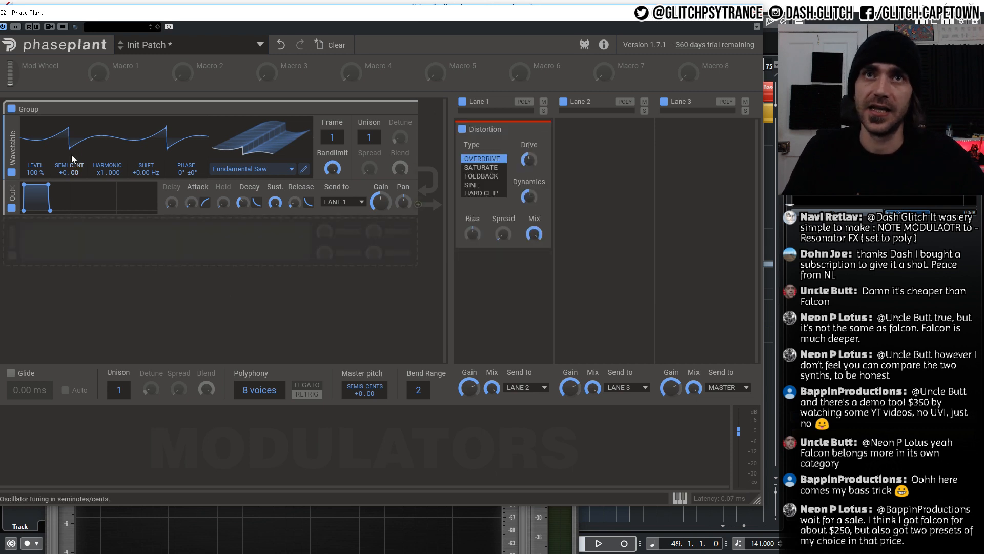
# Add a second generator group containing an Analog oscillator set to a sine wave, followed by an Output.
pyautogui.click(214, 233)
pyautogui.click(323, 265)
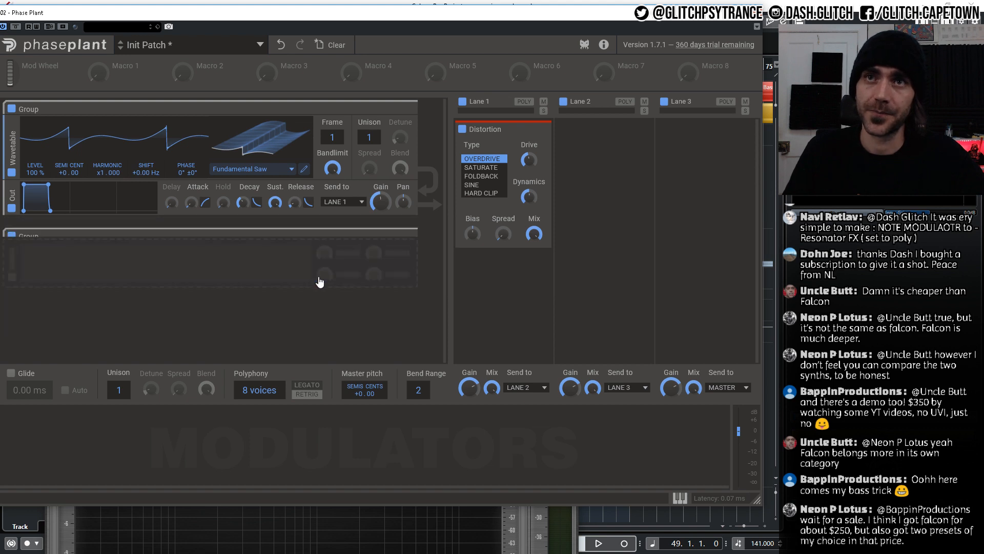
pyautogui.click(95, 274)
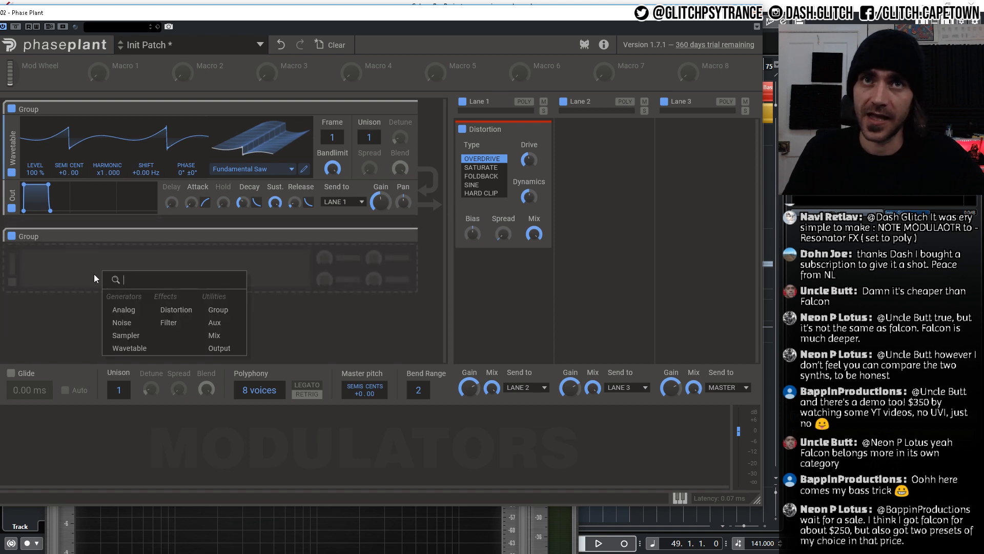
pyautogui.click(134, 312)
pyautogui.click(300, 297)
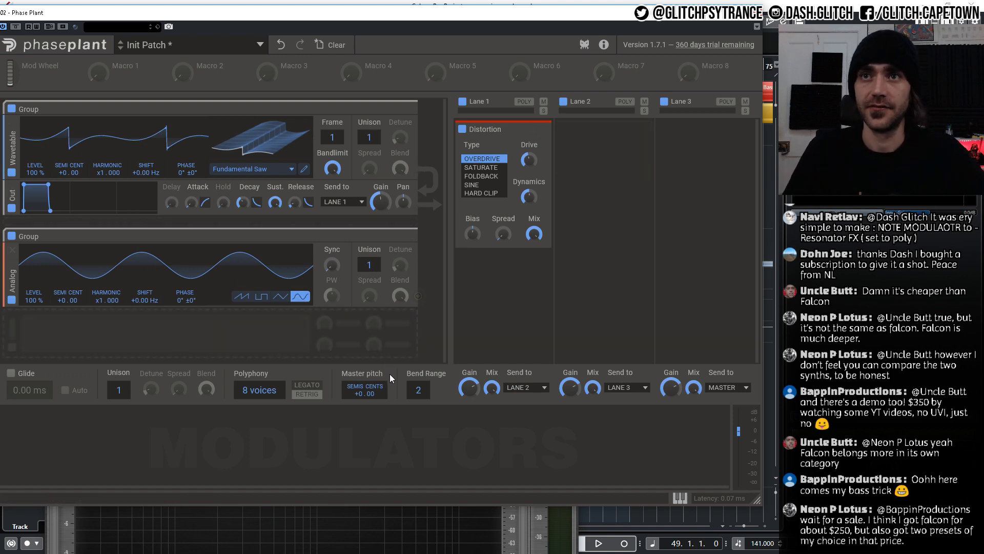
pyautogui.click(418, 296)
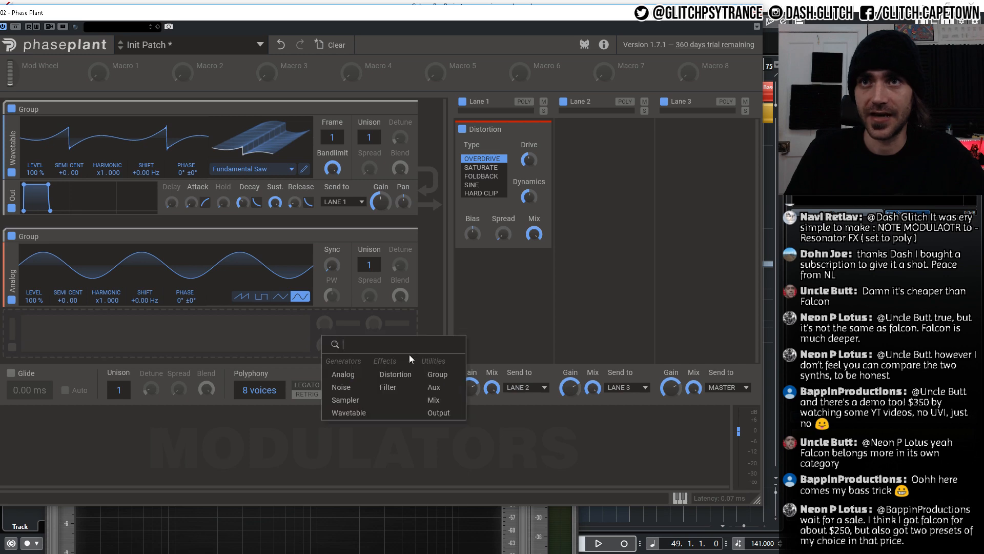
pyautogui.click(440, 413)
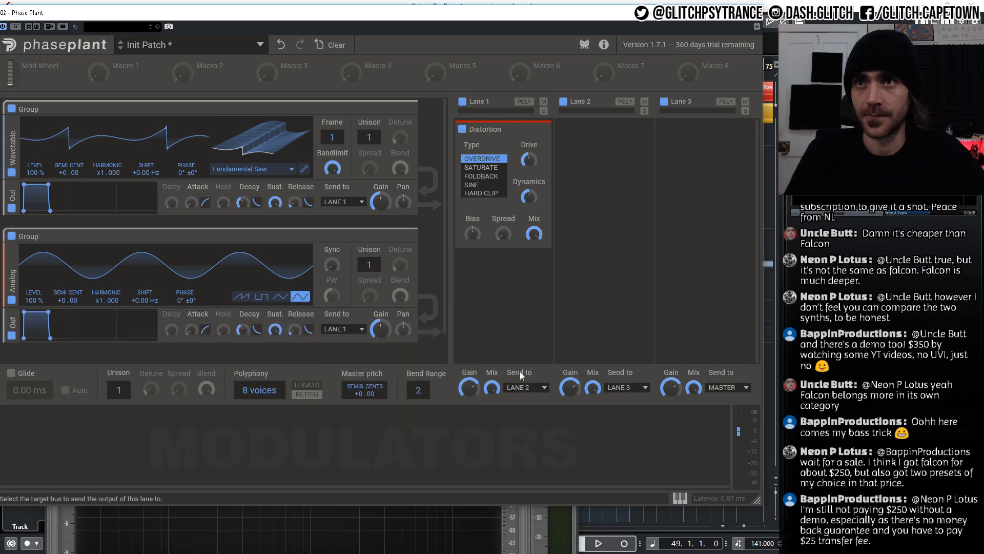
# Route Lane 1's output to Lane 3 and send the sine group's Output to Lane 2.
pyautogui.click(528, 388)
pyautogui.click(531, 411)
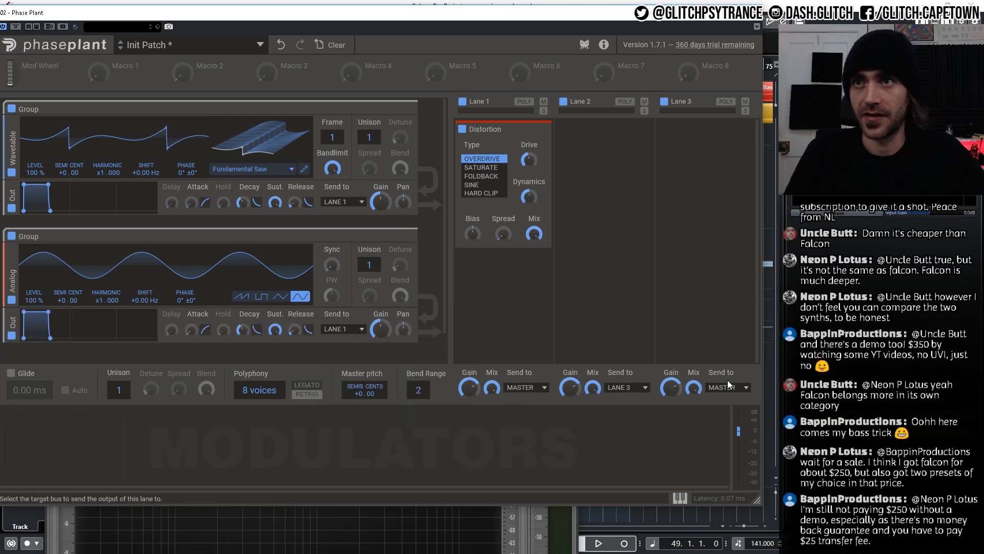
pyautogui.click(530, 388)
pyautogui.click(533, 405)
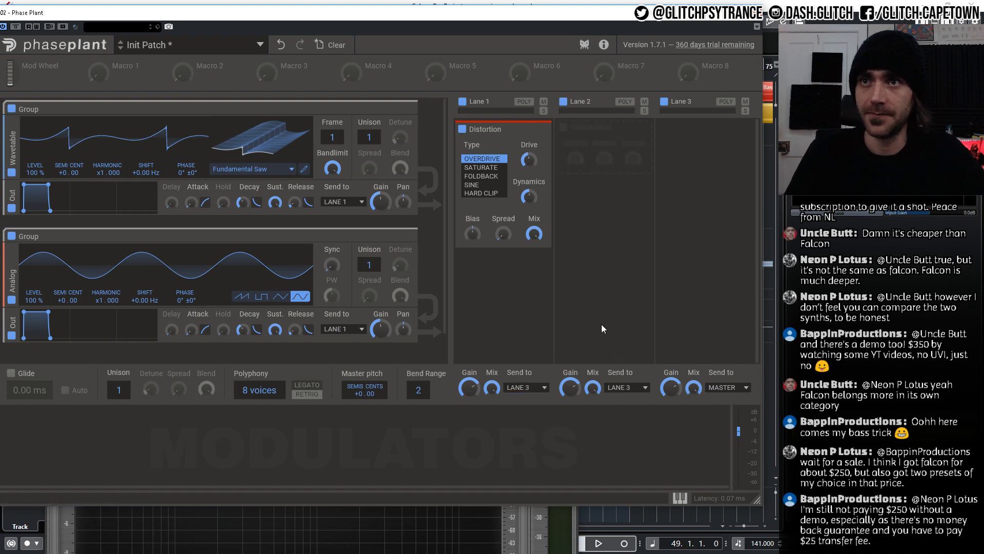
pyautogui.click(347, 334)
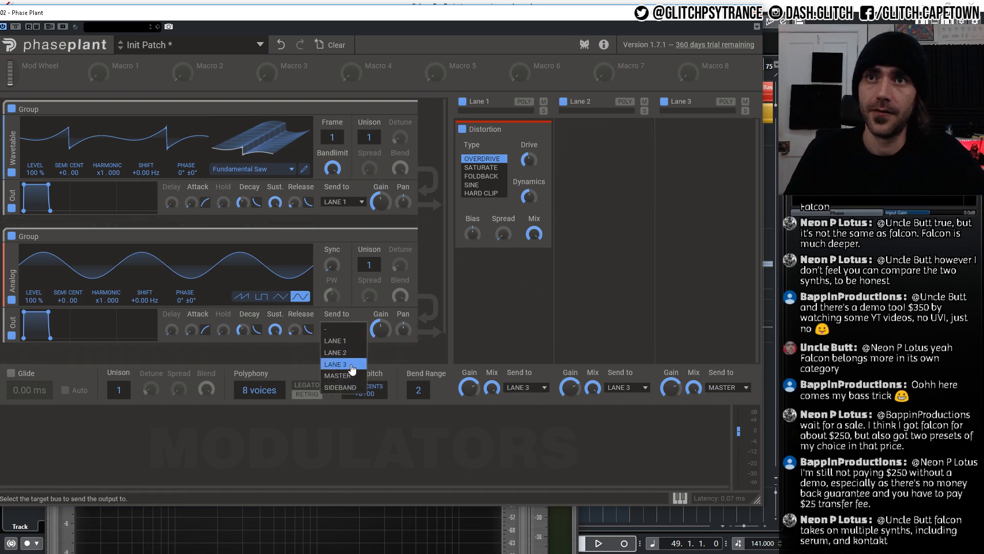
pyautogui.click(348, 352)
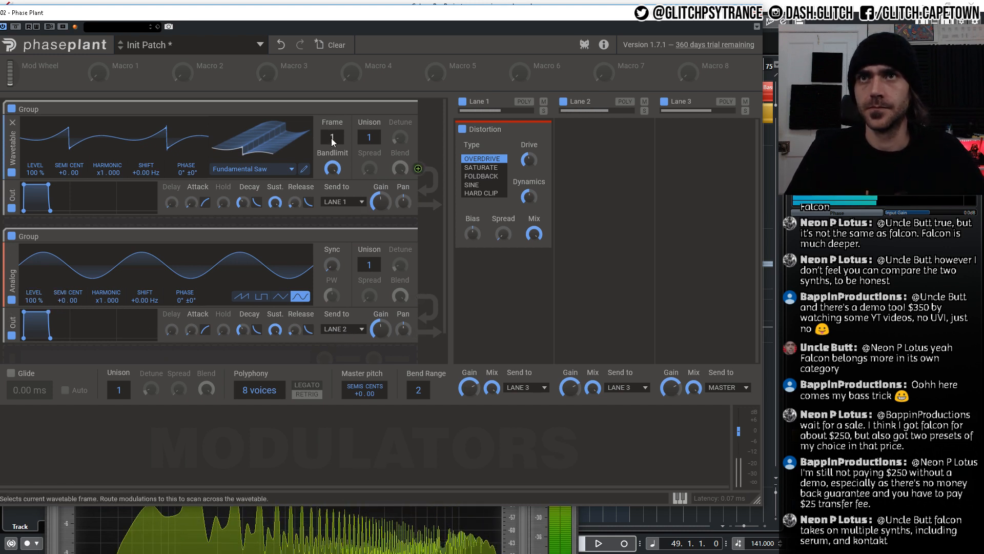
# Shrink the Phase Plant window and place CurveEQ below it so both the synth and the spectrum are visible.
pyautogui.click(571, 529)
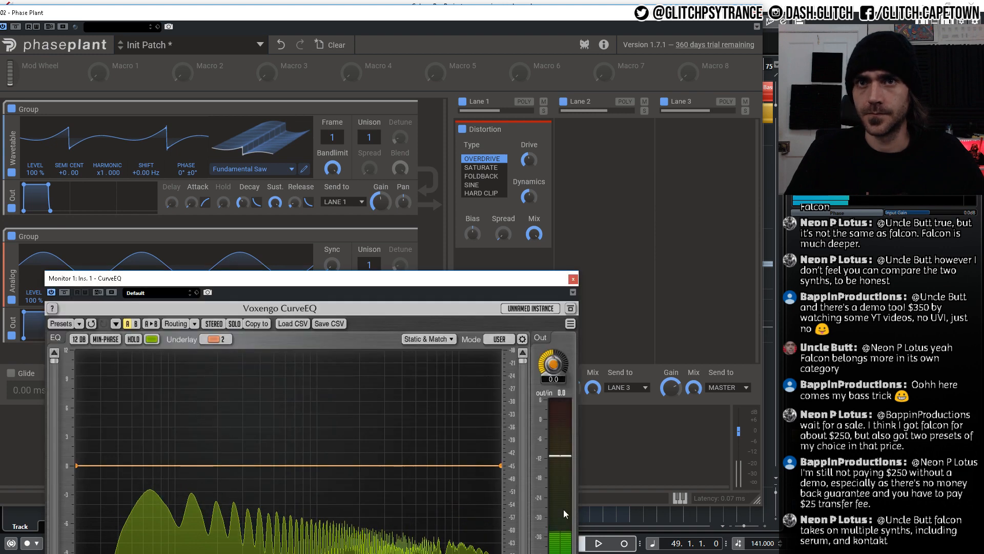
pyautogui.moveTo(385, 285); pyautogui.dragTo(352, 162)
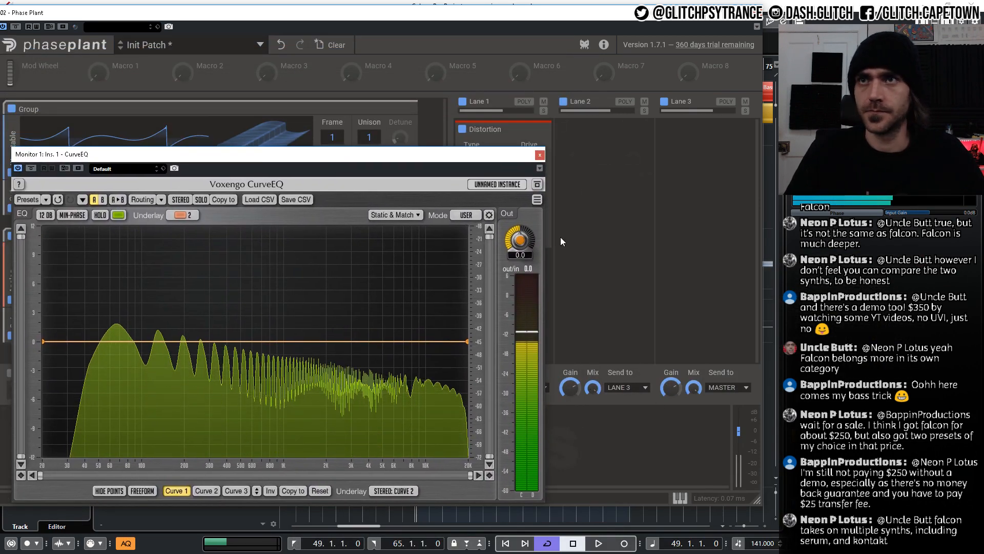
pyautogui.moveTo(758, 500); pyautogui.dragTo(476, 337)
pyautogui.click(520, 398)
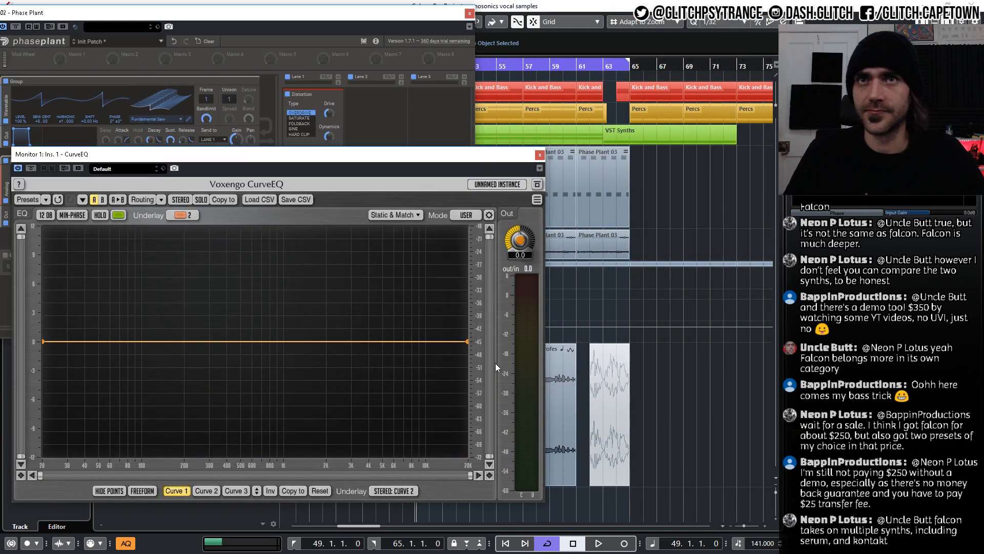
pyautogui.moveTo(394, 158); pyautogui.dragTo(628, 315)
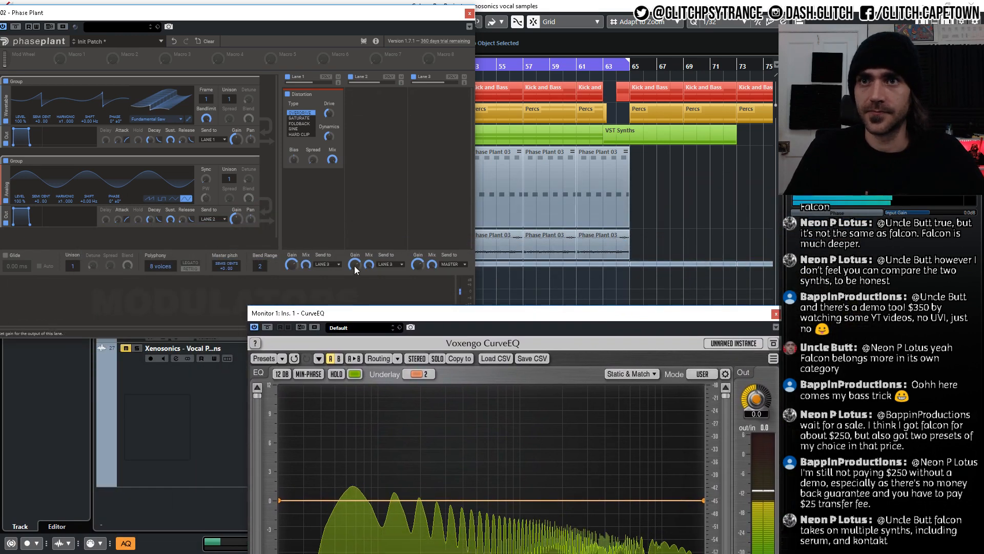
# Lower Lane 2's gain to check the sine's contribution in CurveEQ, and reset the gain to its default.
pyautogui.moveTo(356, 264); pyautogui.dragTo(356, 297)
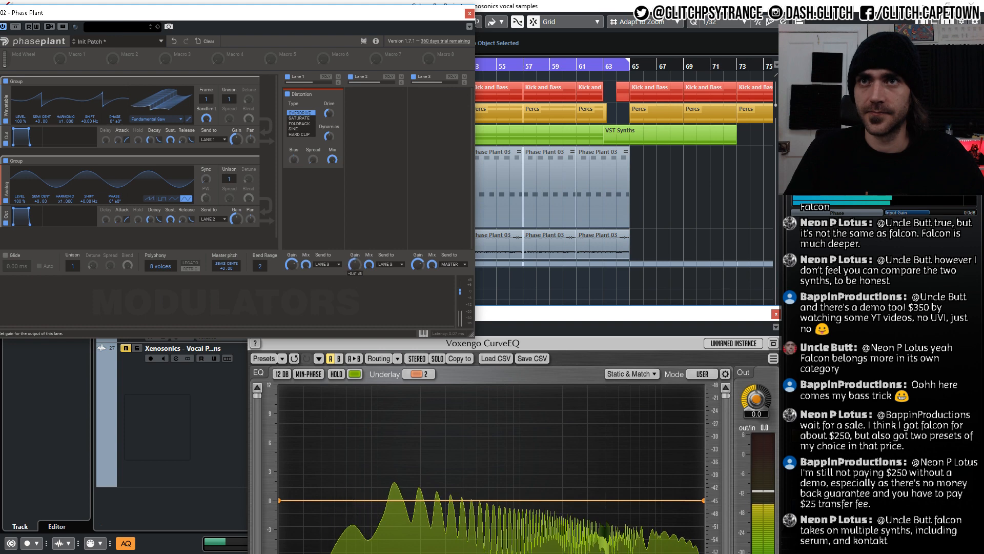
pyautogui.doubleClick(355, 264)
# Move the CurveEQ window higher, bring the synth in front of it, and enlarge the synth window.
pyautogui.moveTo(573, 314); pyautogui.dragTo(565, 185)
pyautogui.click(394, 105)
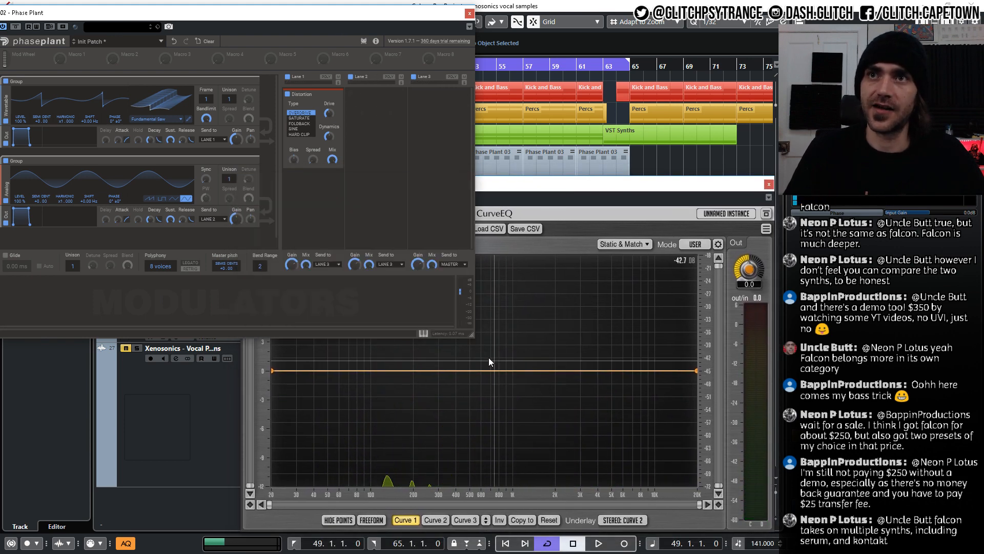
pyautogui.moveTo(472, 335); pyautogui.dragTo(600, 456)
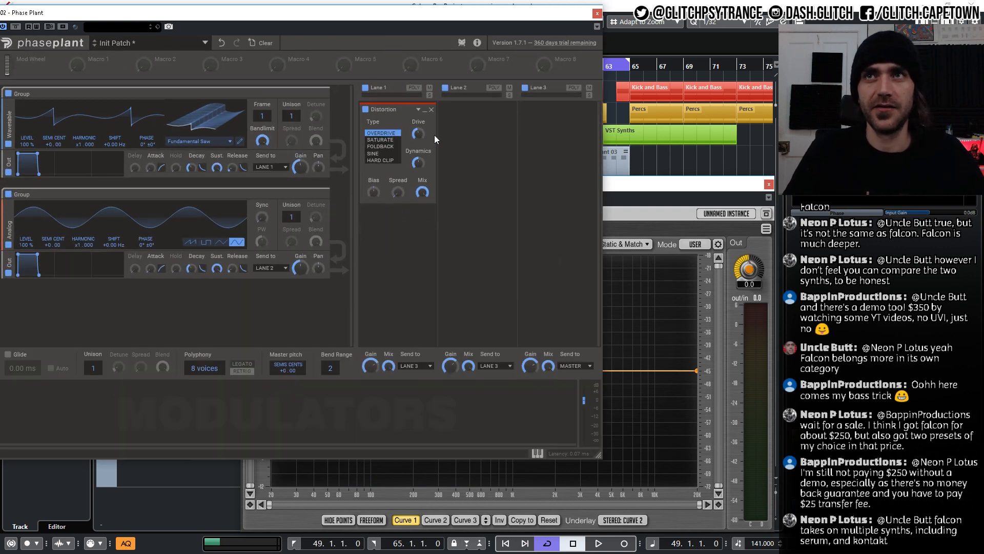
# Adjust the Lane 1 Distortion's drive, raise its spread to about 64%, and switch its type to Saturate.
pyautogui.moveTo(419, 134); pyautogui.dragTo(418, 132)
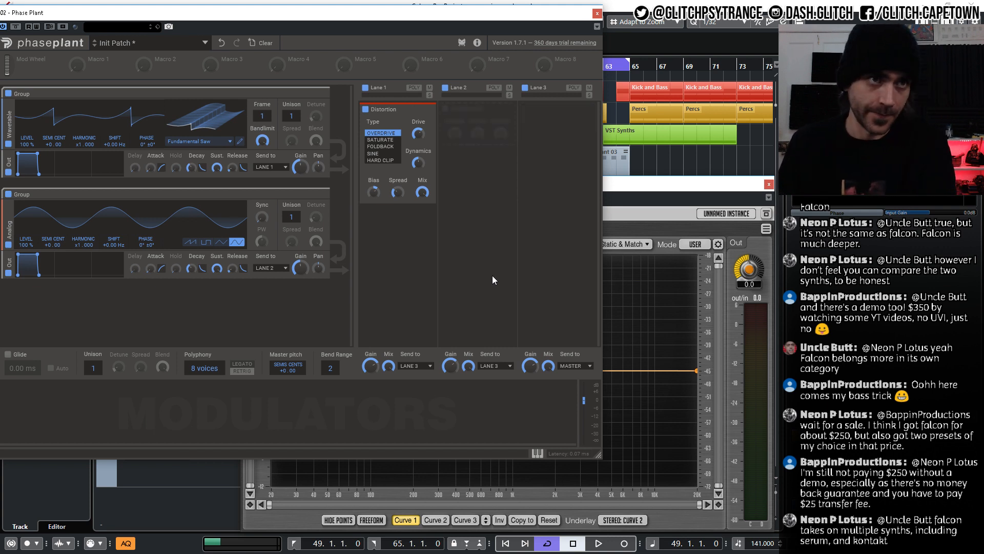
pyautogui.moveTo(419, 134); pyautogui.dragTo(418, 132)
pyautogui.moveTo(421, 190); pyautogui.dragTo(398, 174)
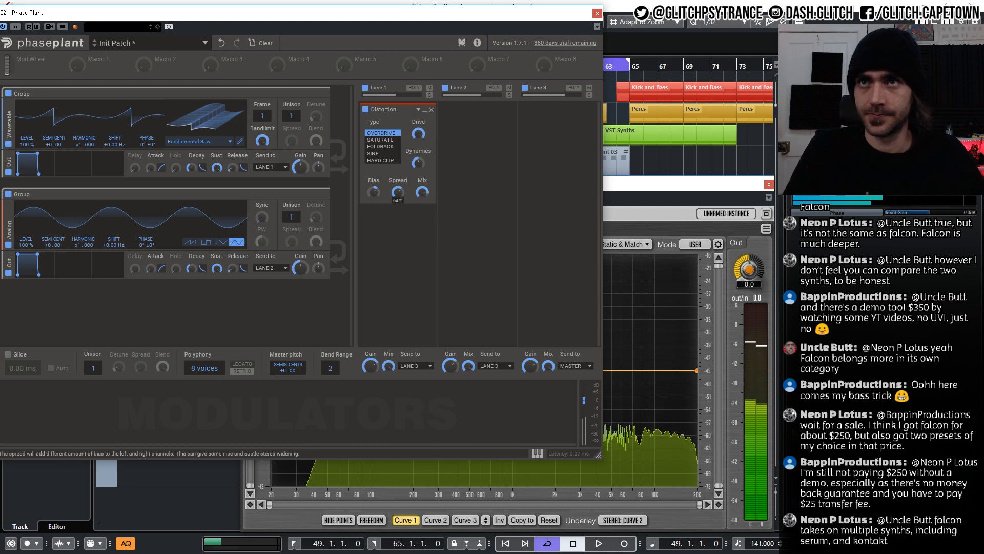
pyautogui.click(380, 139)
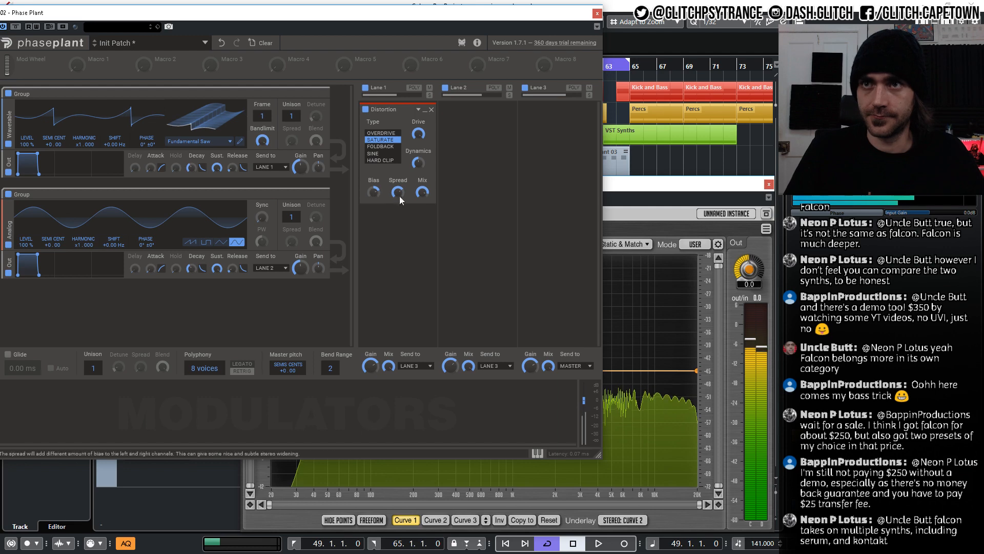
# Move CurveEQ beside the synth so its low-frequency range stays uncovered, and return focus to the synth.
pyautogui.moveTo(606, 182); pyautogui.dragTo(583, 169)
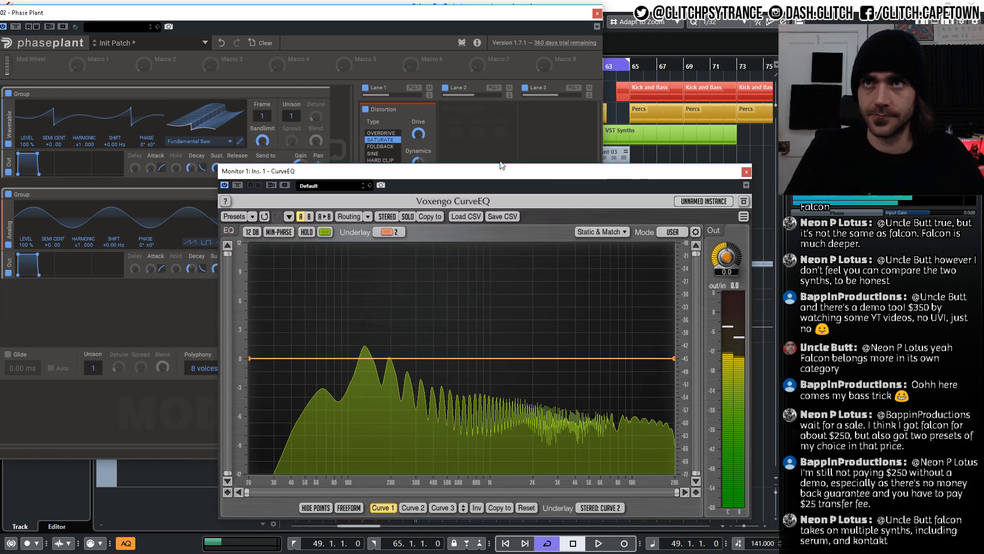
pyautogui.moveTo(487, 170); pyautogui.dragTo(906, 198)
pyautogui.click(450, 366)
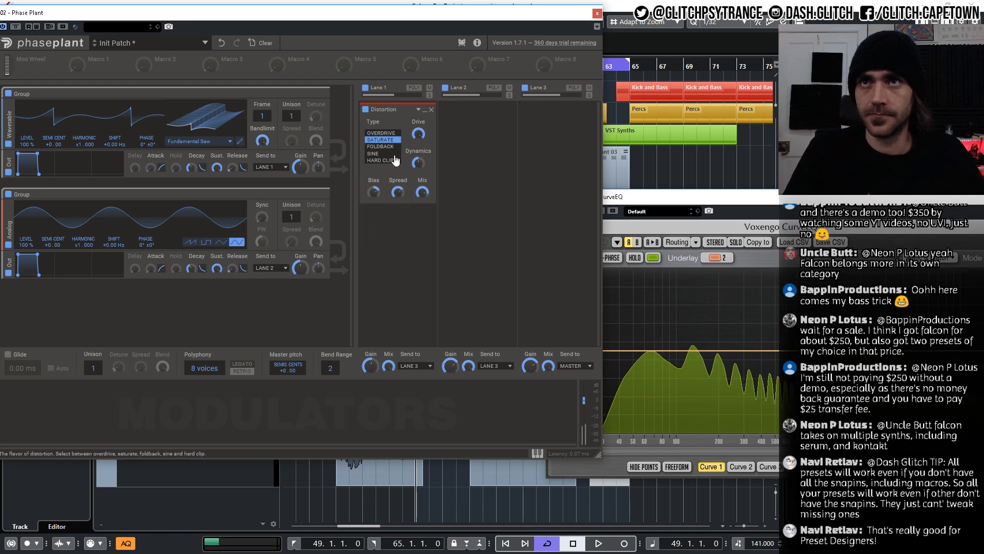
# Try Foldback distortion with adjusted bias, spread and dynamics, and switch the type to Hard Clip with a readjusted bias.
pyautogui.click(380, 147)
pyautogui.moveTo(374, 192); pyautogui.dragTo(374, 200)
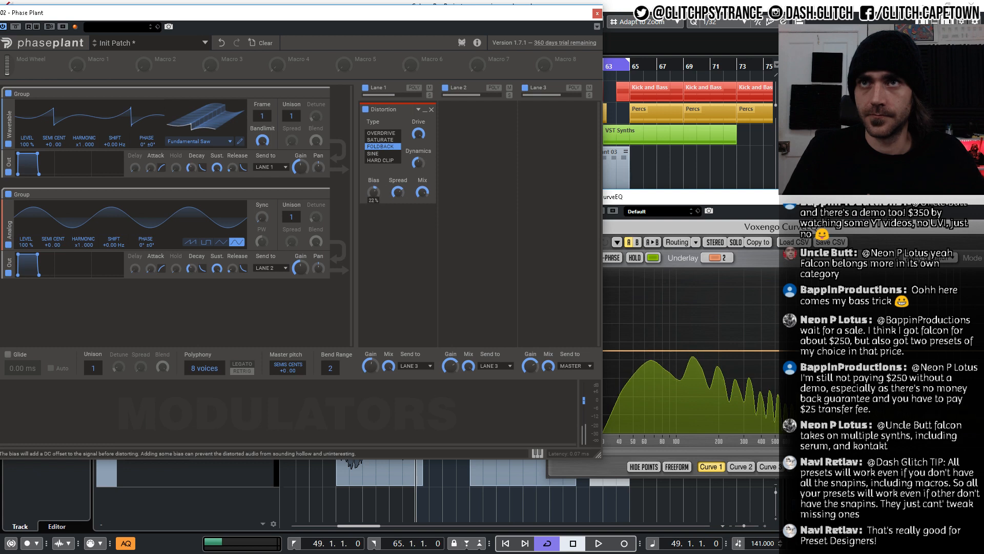
pyautogui.moveTo(418, 163); pyautogui.dragTo(418, 153)
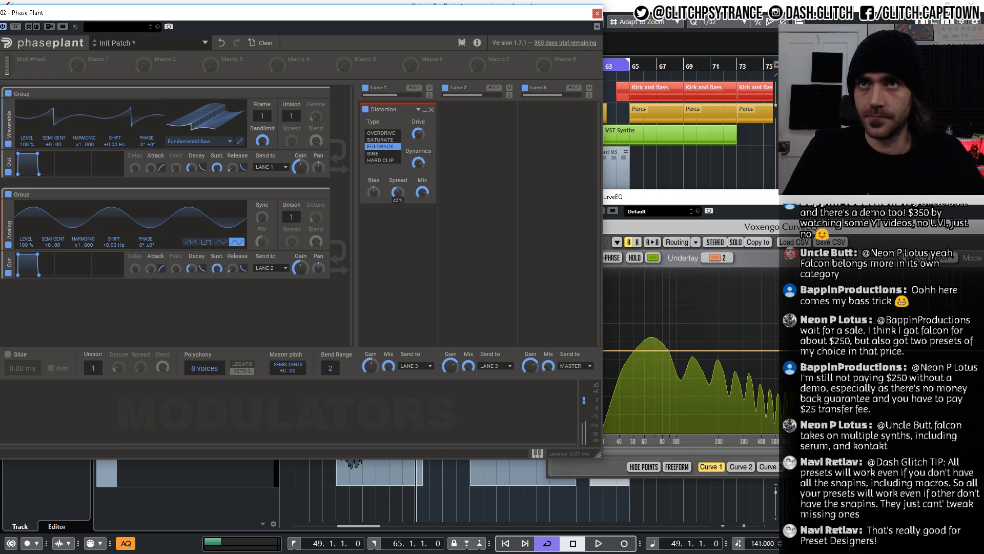
pyautogui.click(394, 160)
pyautogui.moveTo(373, 192); pyautogui.dragTo(374, 201)
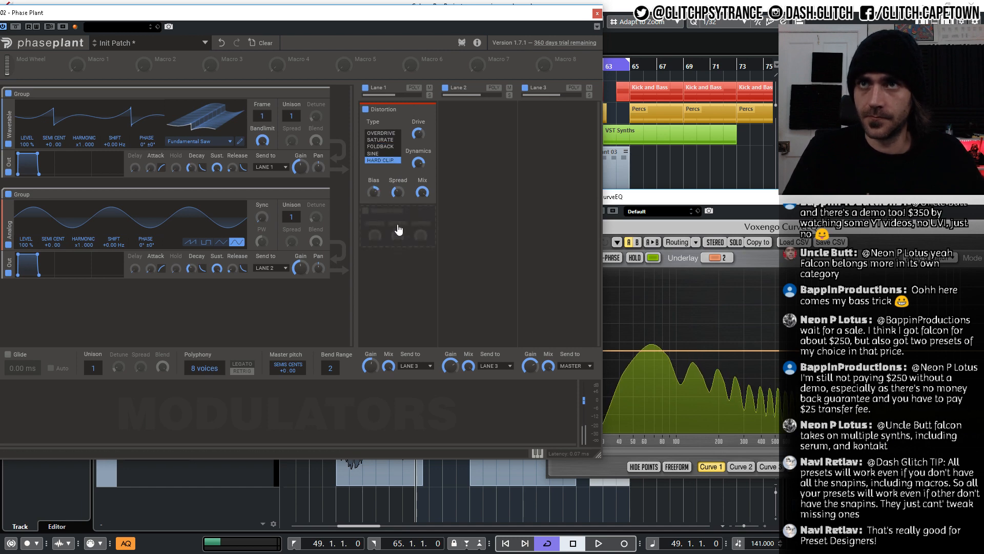
# Add a Filter effect to Lane 3.
pyautogui.click(399, 229)
pyautogui.click(563, 131)
pyautogui.click(553, 112)
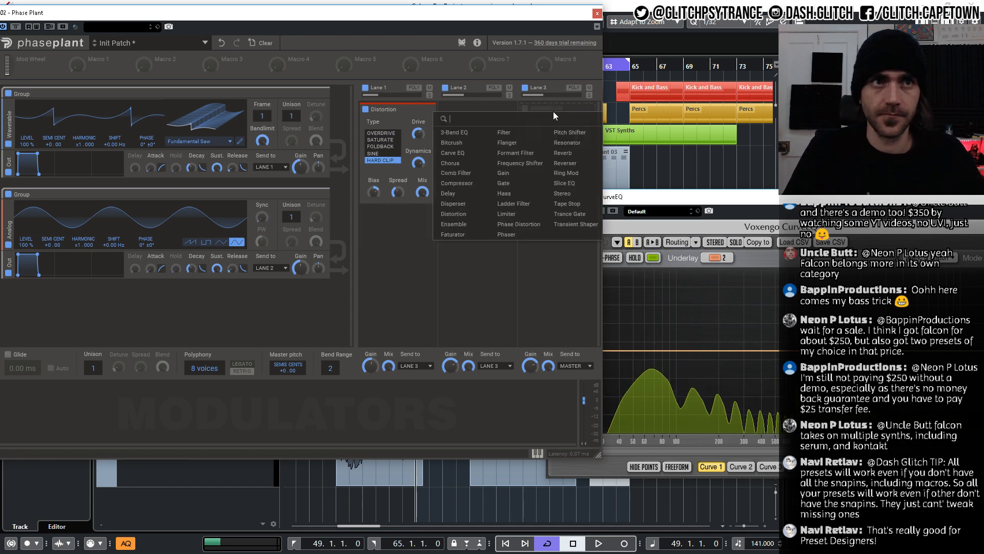
pyautogui.click(526, 133)
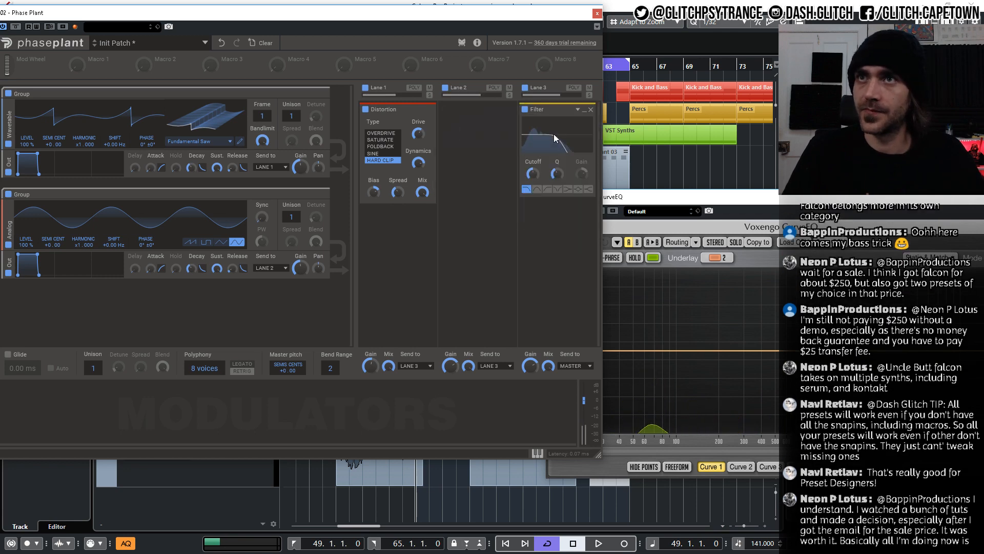
# Add an Envelope modulator with its sustain at minimum and route it to the Lane 3 Filter's cutoff.
pyautogui.click(63, 433)
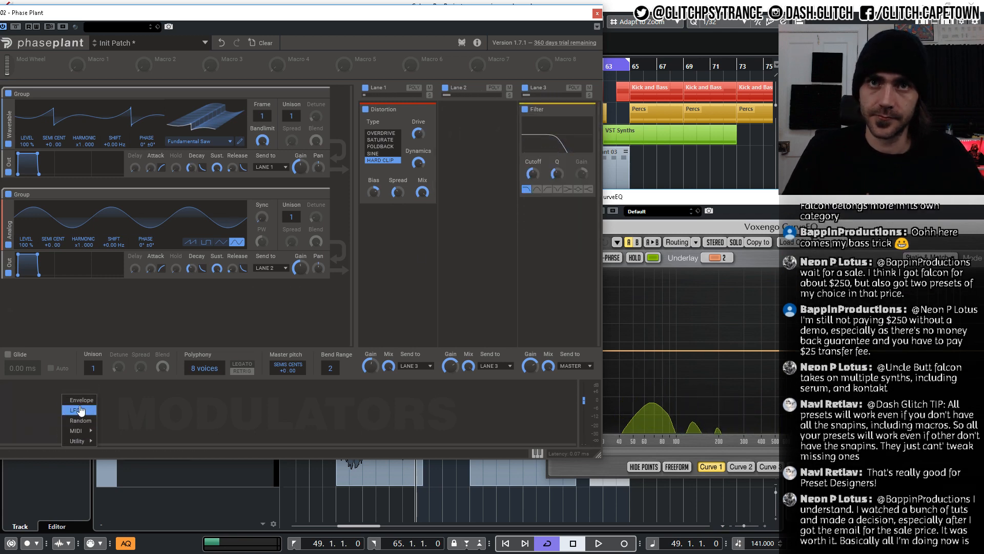
pyautogui.click(81, 405)
pyautogui.moveTo(119, 434); pyautogui.dragTo(119, 512)
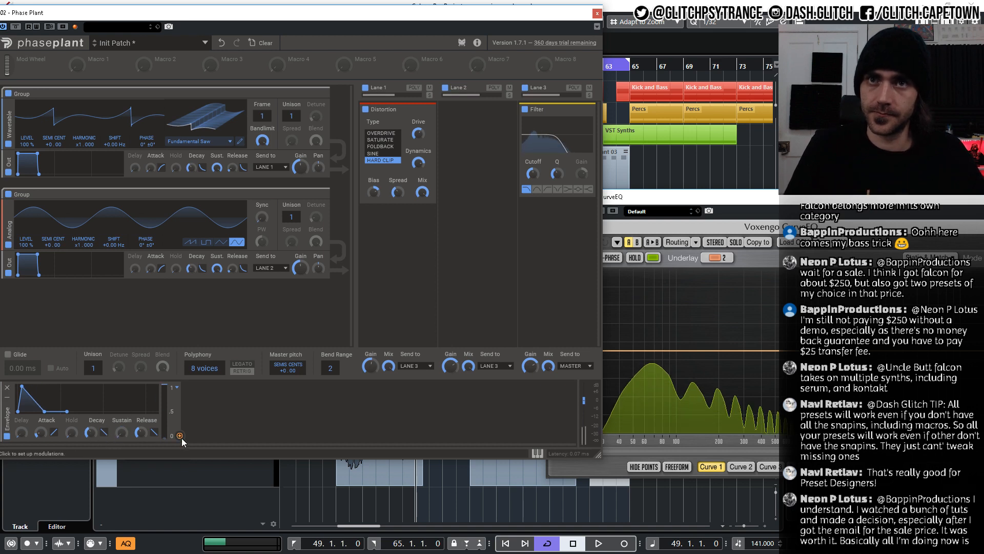
pyautogui.moveTo(181, 436); pyautogui.dragTo(535, 165)
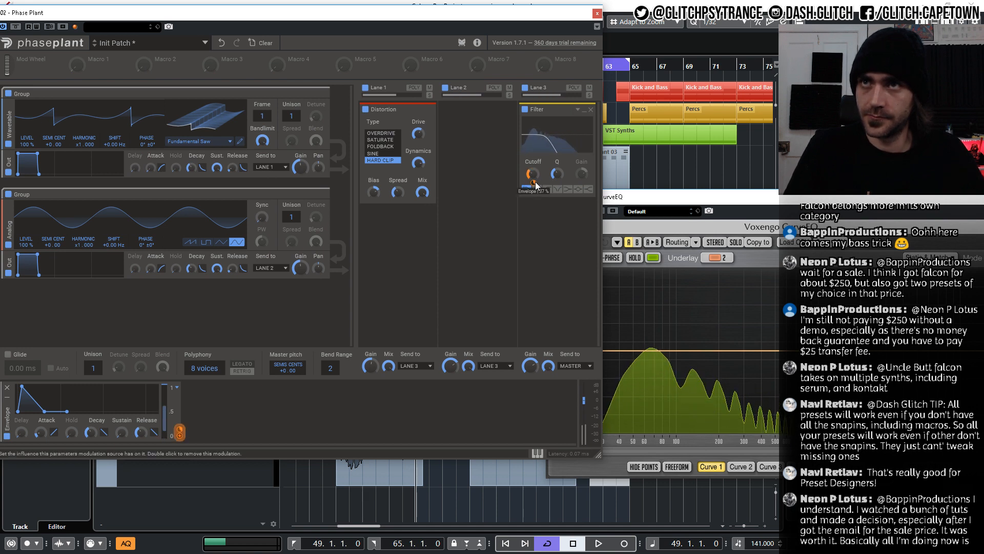
# Adjust the envelope's influence on the Lane 3 Filter cutoff, and fine-tune the Distortion mix and Lane 1 output gain.
pyautogui.moveTo(534, 174); pyautogui.dragTo(534, 178)
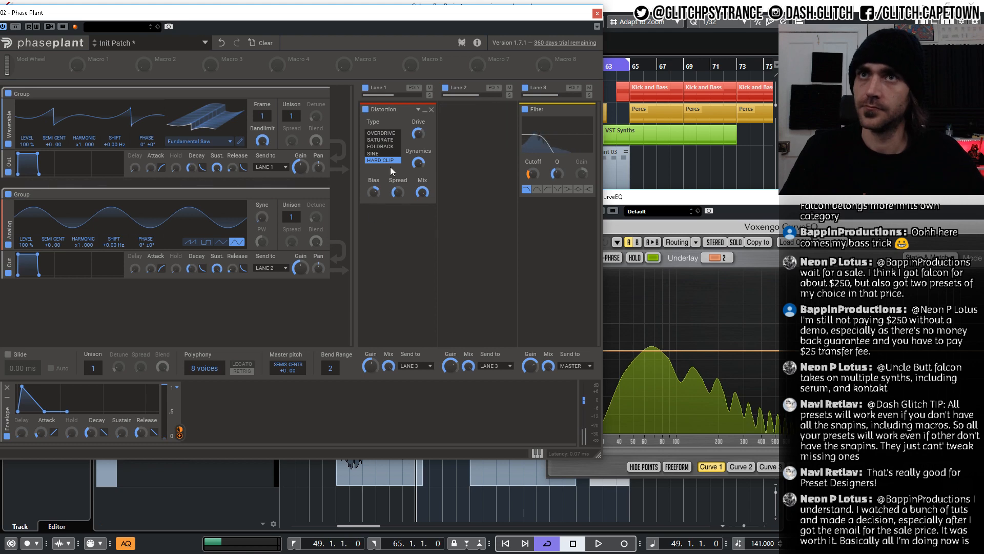
pyautogui.moveTo(423, 193)
pyautogui.mouseDown()
pyautogui.moveTo(423, 220)
pyautogui.moveTo(423, 192)
pyautogui.mouseUp()
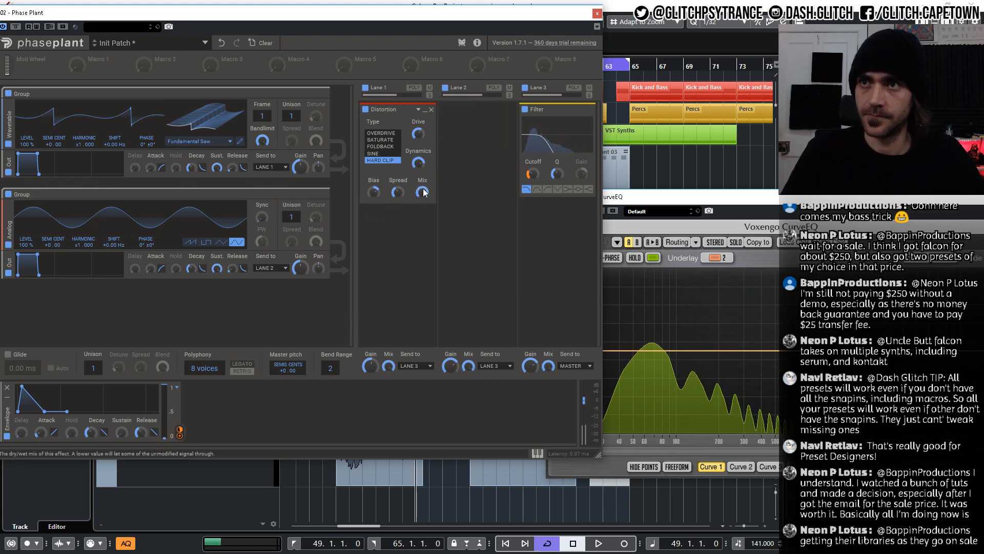
pyautogui.moveTo(371, 366); pyautogui.dragTo(371, 356)
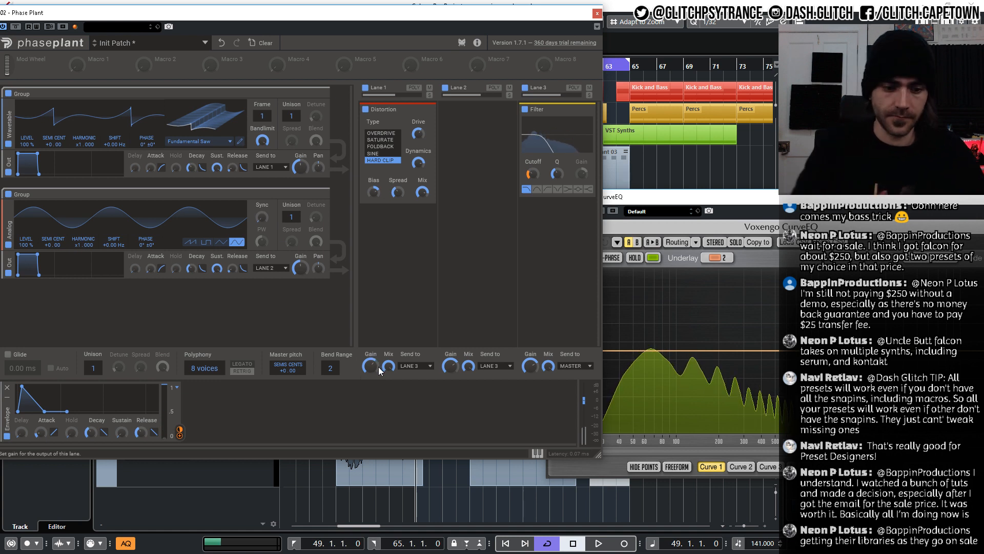
pyautogui.moveTo(378, 367); pyautogui.dragTo(378, 377)
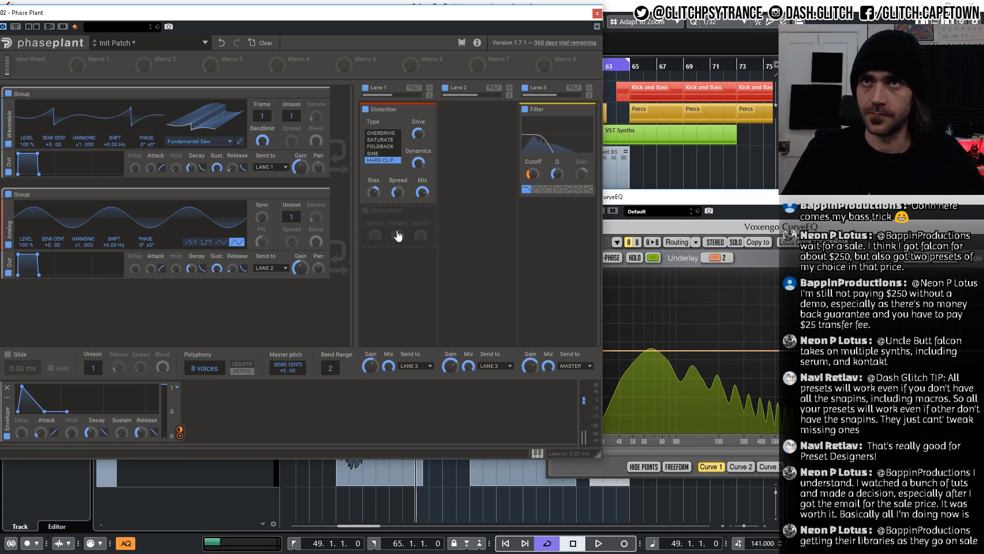
# Add a Disperser after the Distortion in Lane 1, adjust its amount and pinch, set its frequency to 443 Hz, and readjust the lane's output.
pyautogui.click(398, 235)
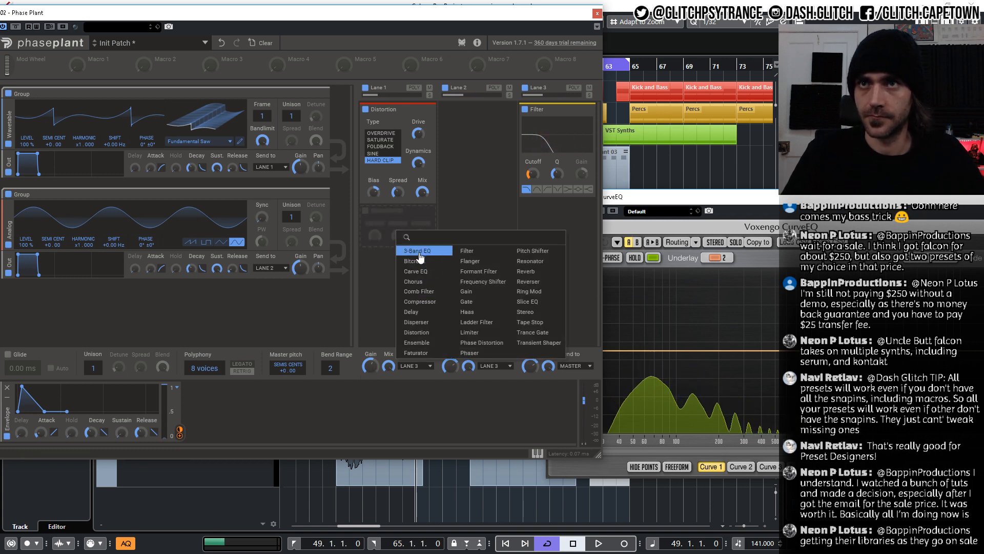
pyautogui.click(429, 323)
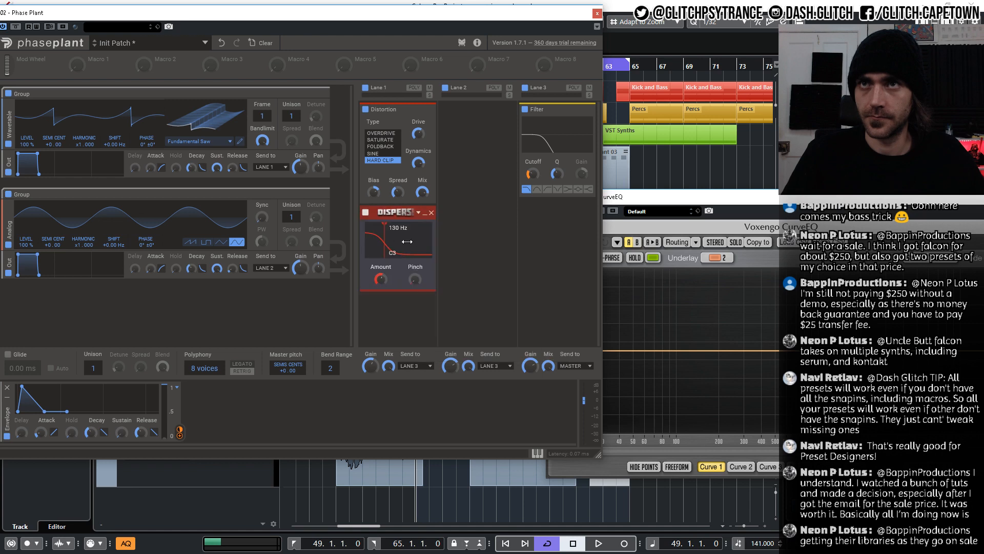
pyautogui.moveTo(415, 279); pyautogui.dragTo(414, 277)
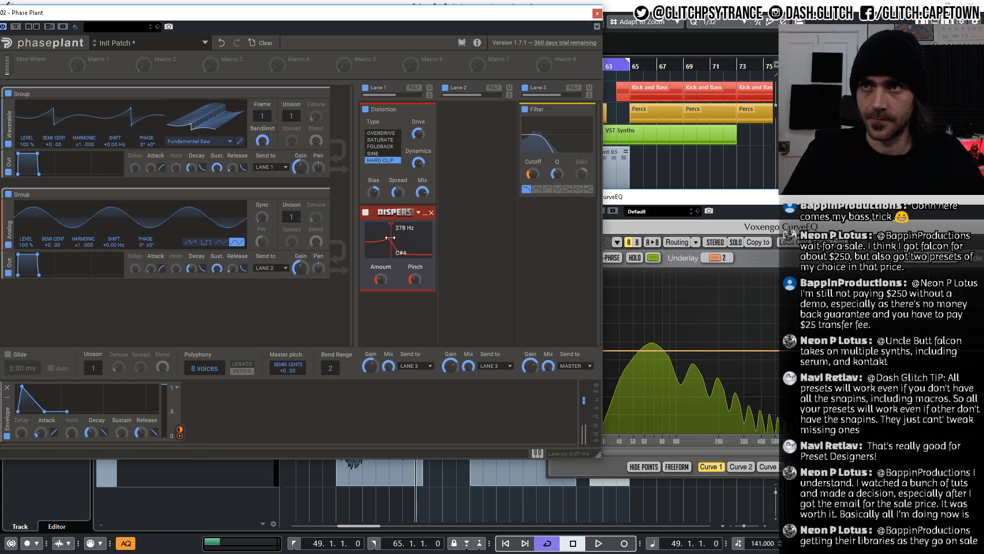
pyautogui.moveTo(390, 237); pyautogui.dragTo(400, 237)
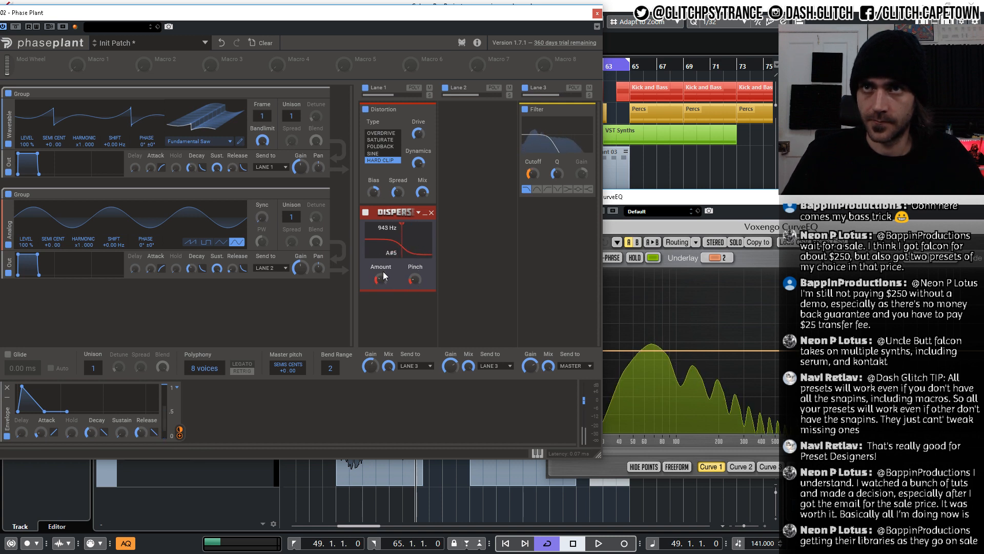
pyautogui.moveTo(388, 279); pyautogui.dragTo(388, 276)
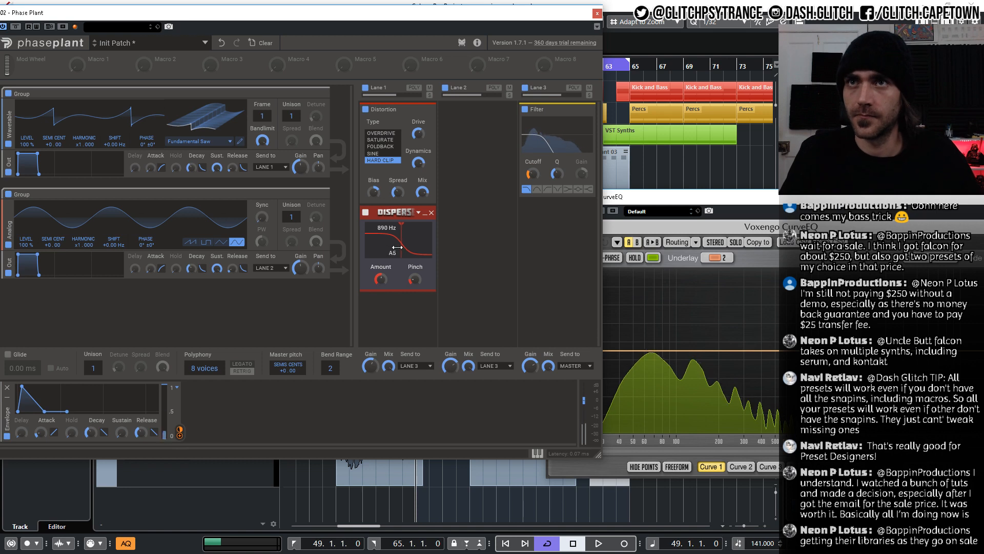
pyautogui.moveTo(397, 248); pyautogui.dragTo(392, 248)
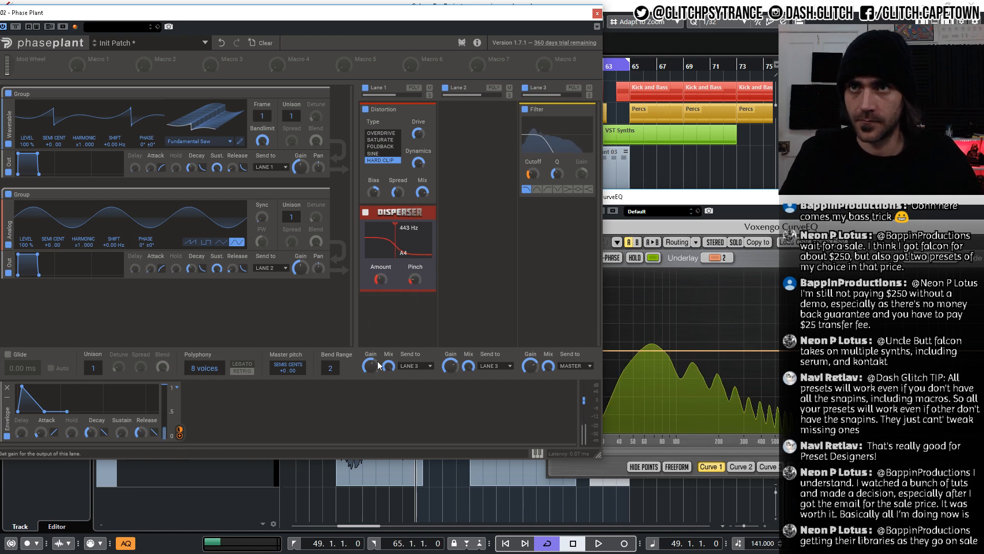
pyautogui.moveTo(388, 366)
pyautogui.mouseDown()
pyautogui.moveTo(388, 379)
pyautogui.moveTo(370, 360)
pyautogui.mouseUp()
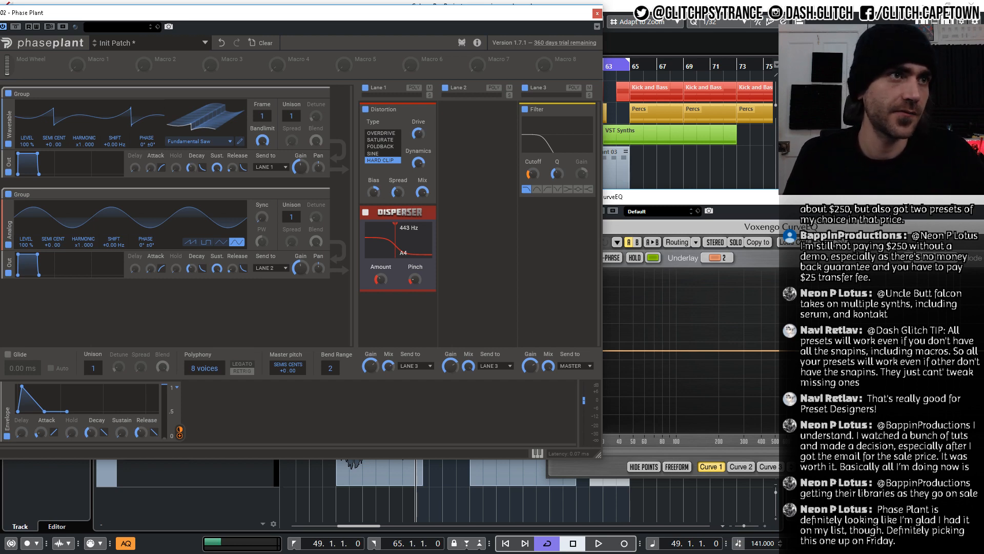
# Bring the Phase Plant window back in front of Cubase and enable polyphonic processing for Lane 1.
pyautogui.hotkey('alt', 'Tab')
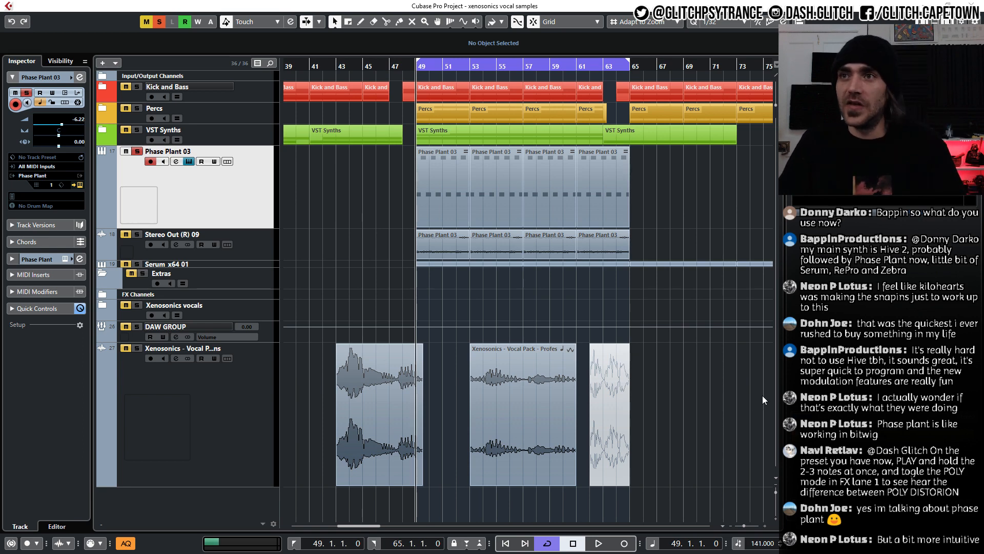
pyautogui.click(705, 411)
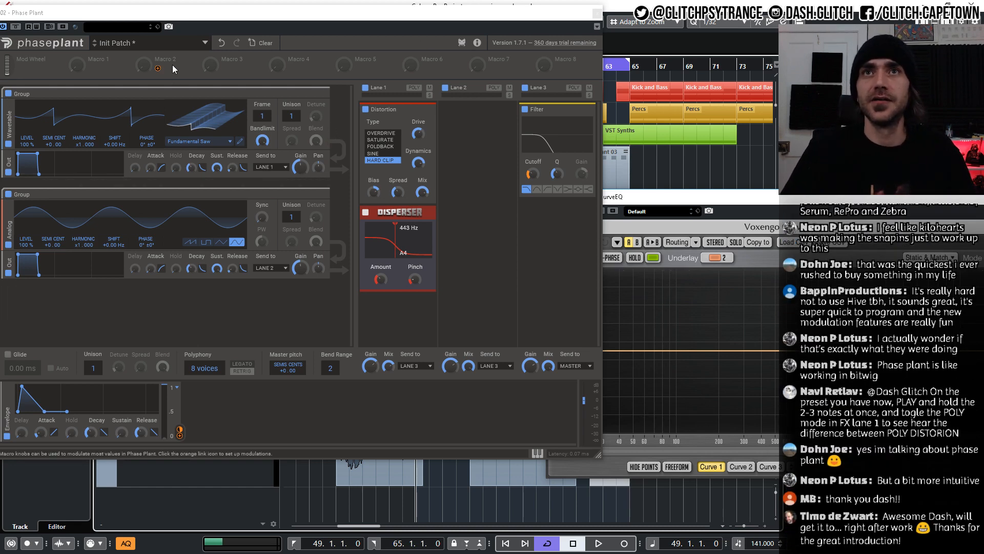
pyautogui.click(413, 90)
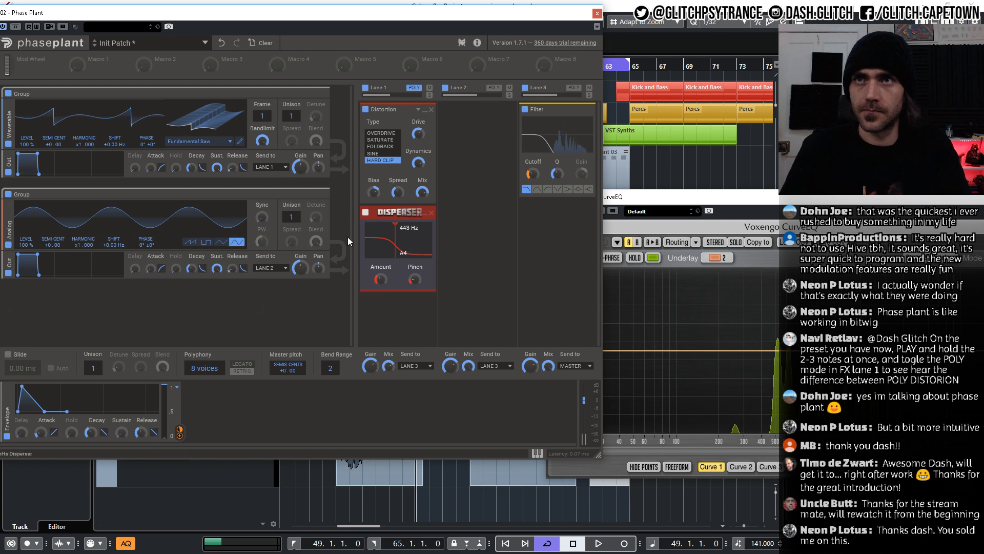
# Add an LFO modulator and route it to the bias of the Lane 1 Distortion.
pyautogui.click(182, 434)
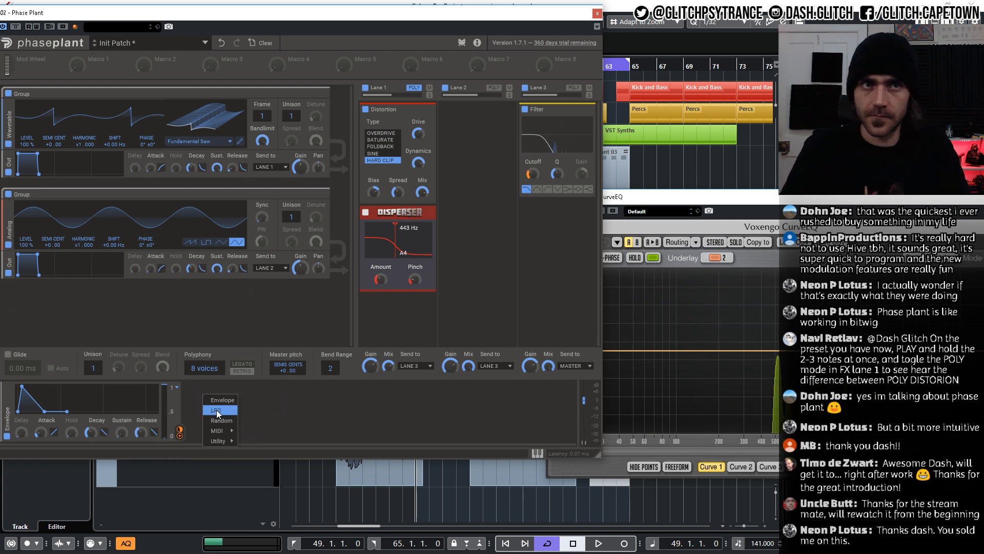
pyautogui.click(220, 416)
pyautogui.moveTo(324, 435); pyautogui.dragTo(376, 196)
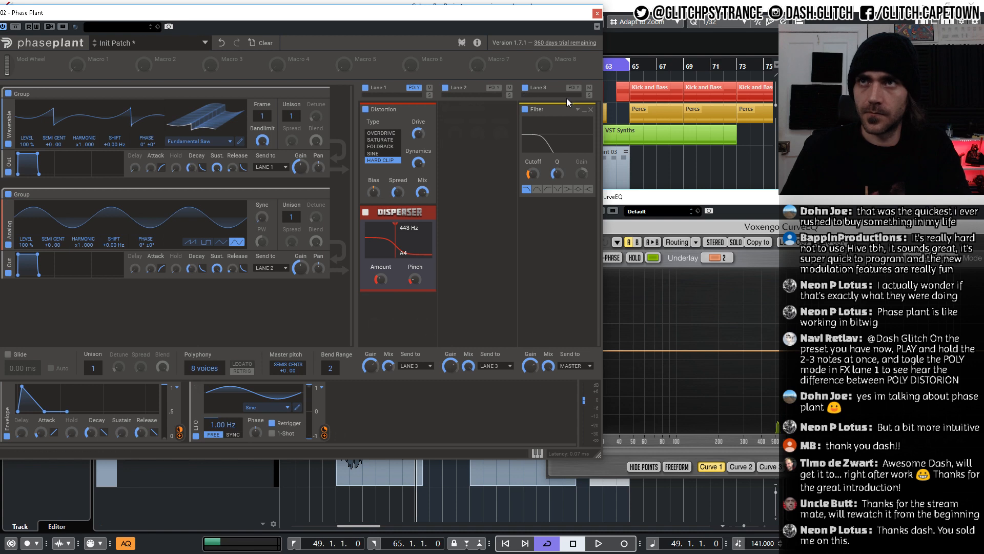
# Move the Filter from Lane 3 into Lane 1, between the Distortion and the Disperser.
pyautogui.moveTo(557, 109); pyautogui.dragTo(402, 209)
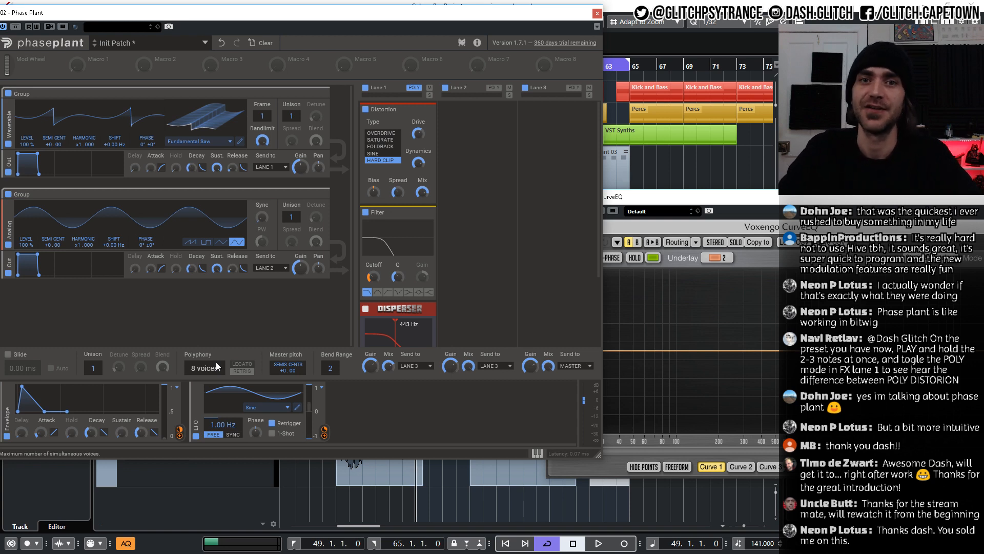
pyautogui.click(713, 169)
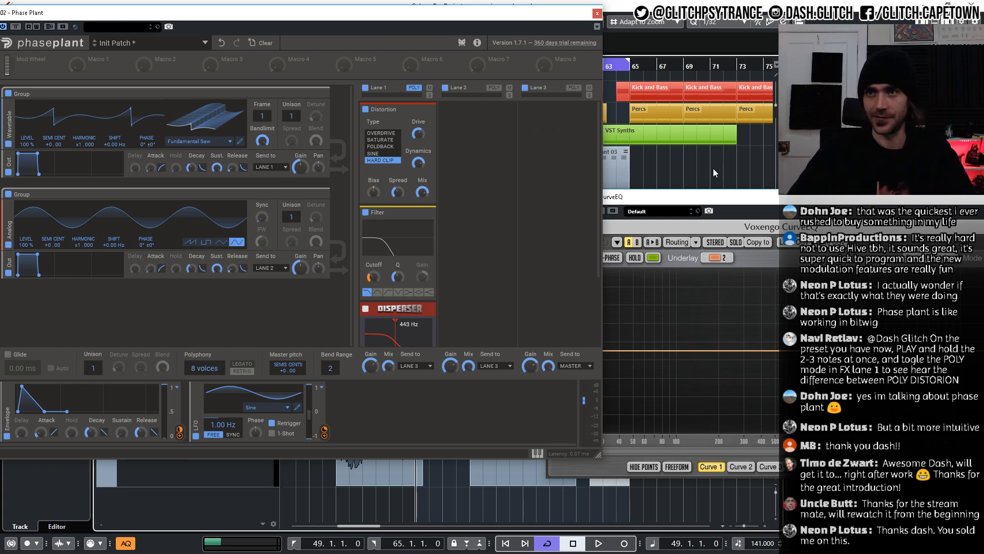